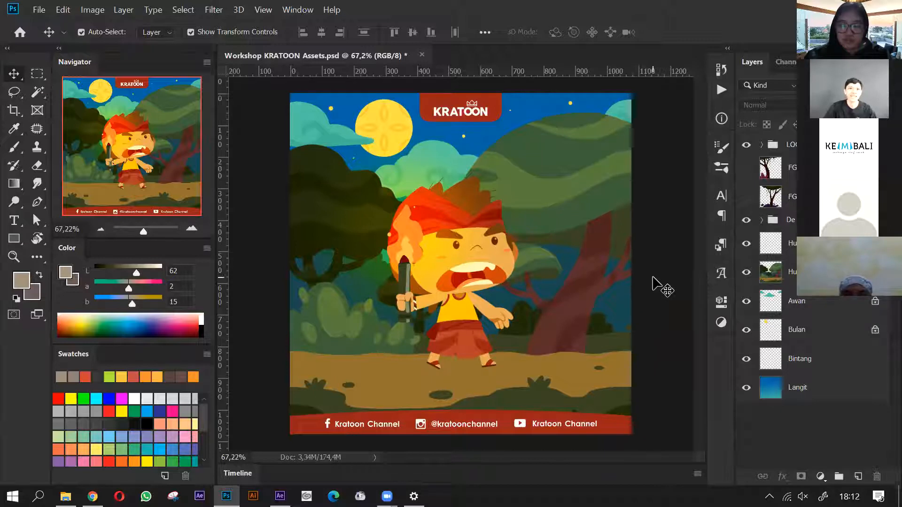
# - Toggle the visibility of the two foreground tree layers to compare how each one covers the scene, leaving only FG 1 shown
pyautogui.click(746, 168)
pyautogui.click(367, 254)
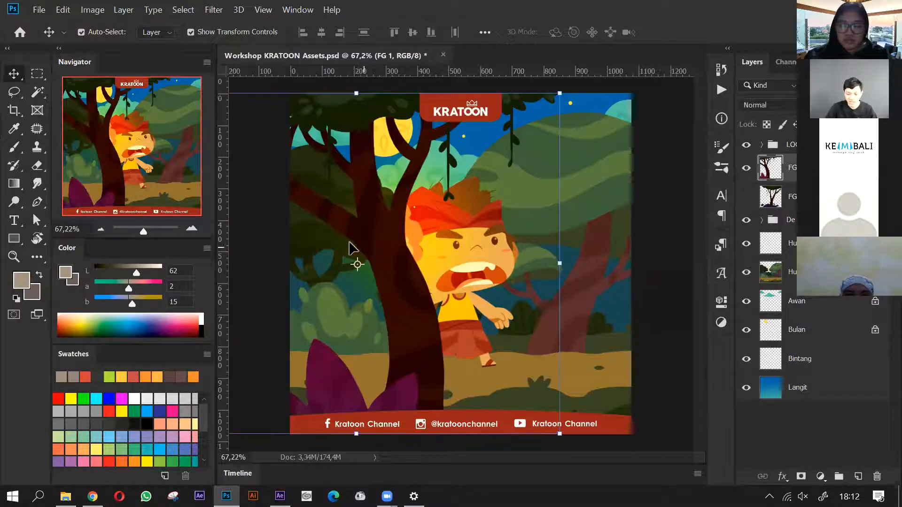
pyautogui.scroll(-2, 445, 268)
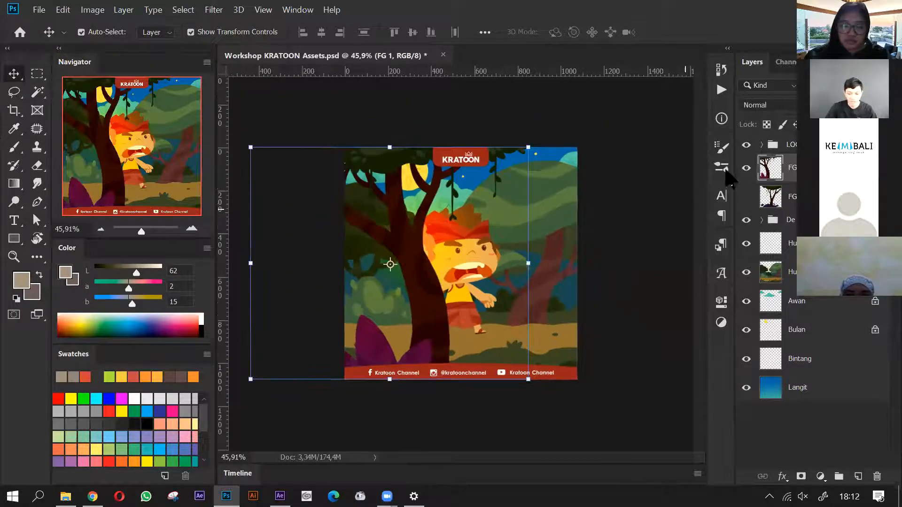
pyautogui.click(747, 169)
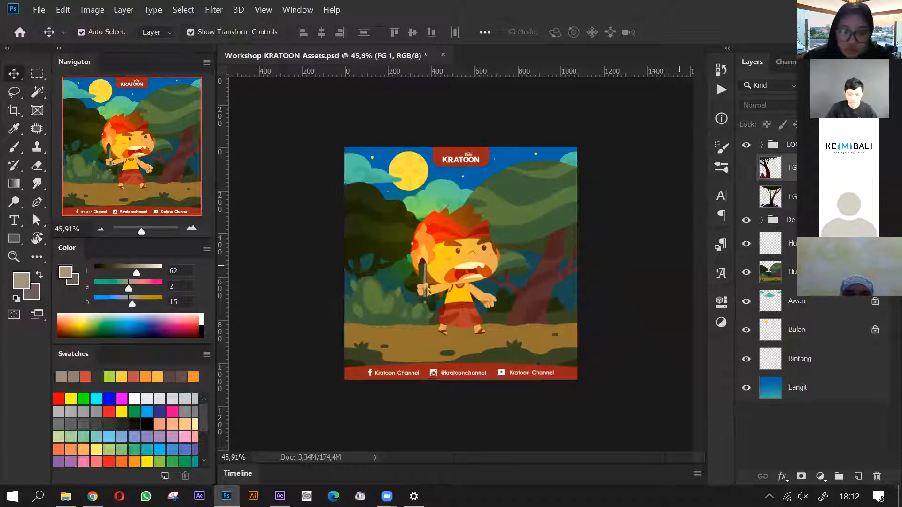
pyautogui.click(746, 168)
pyautogui.click(747, 197)
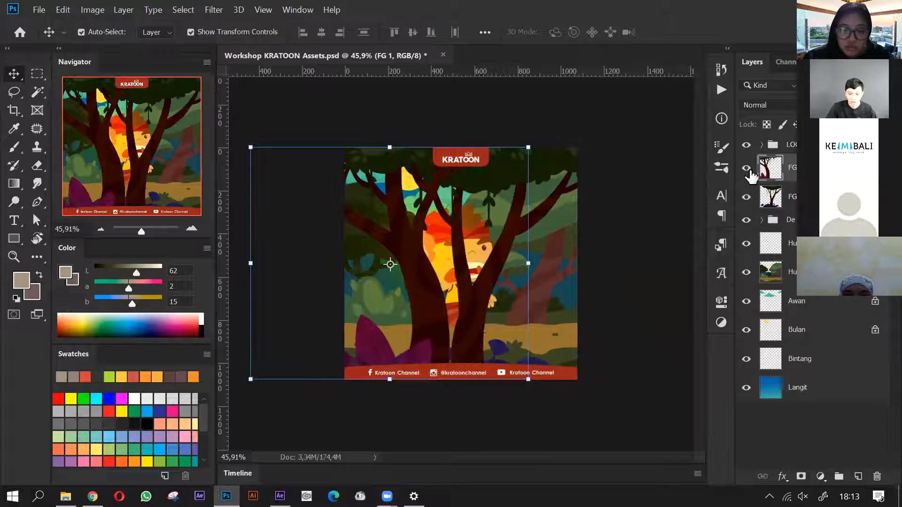
pyautogui.click(747, 169)
pyautogui.click(747, 197)
pyautogui.click(747, 169)
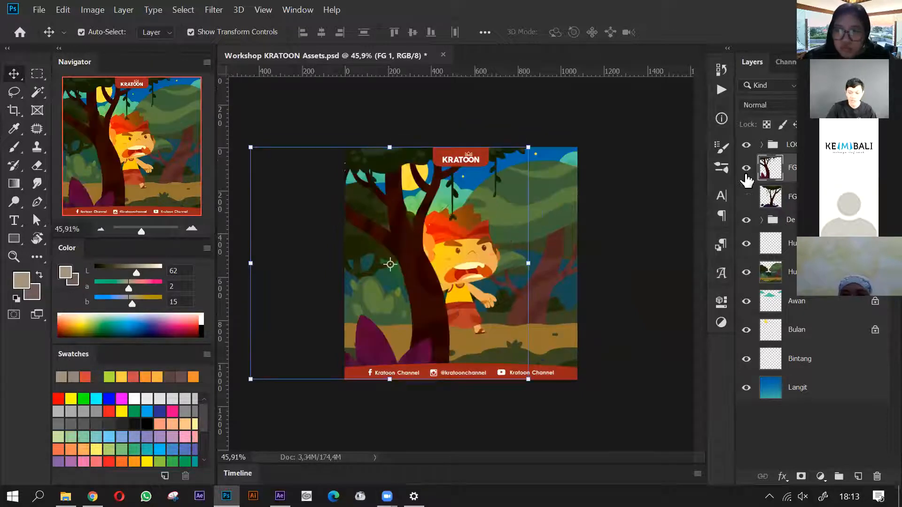
pyautogui.click(747, 169)
pyautogui.click(747, 168)
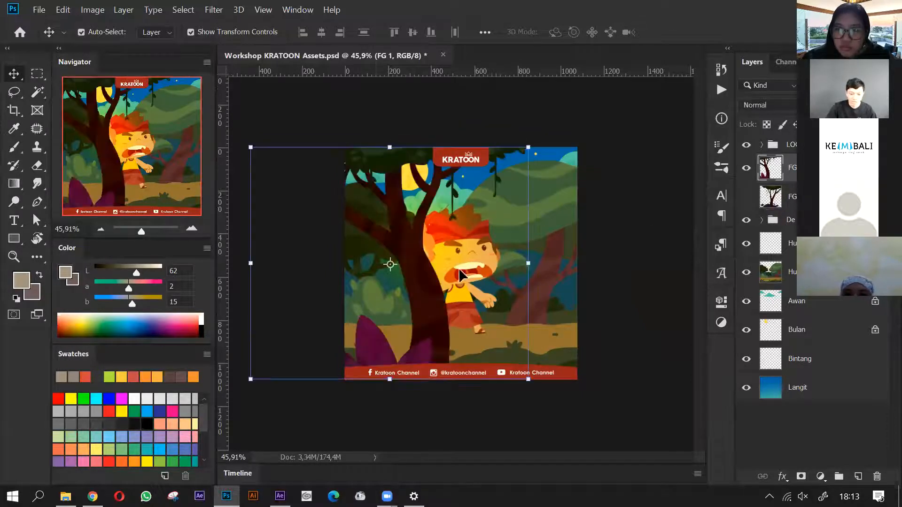
# - Move the FG 1 foreground tree to the right side of the artwork and hide the logo group
pyautogui.moveTo(457, 287); pyautogui.dragTo(527, 287)
pyautogui.scroll(2, 559, 432)
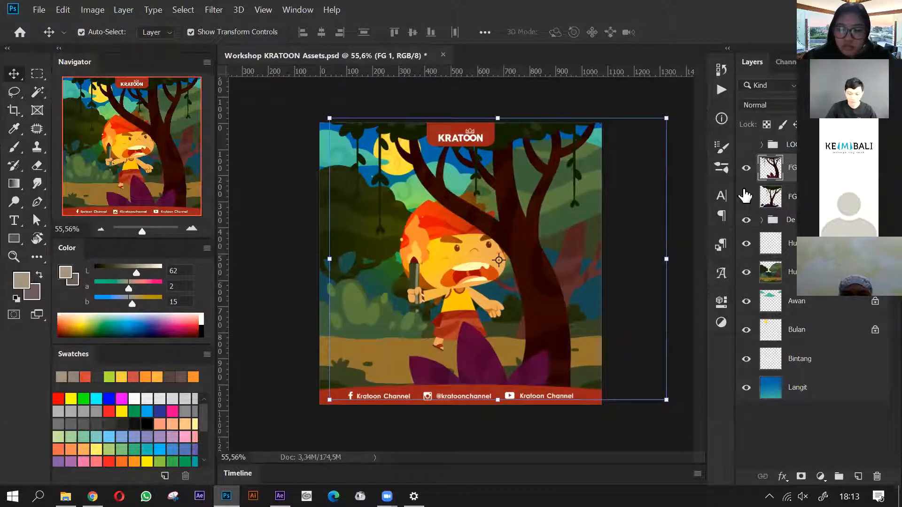
pyautogui.click(746, 196)
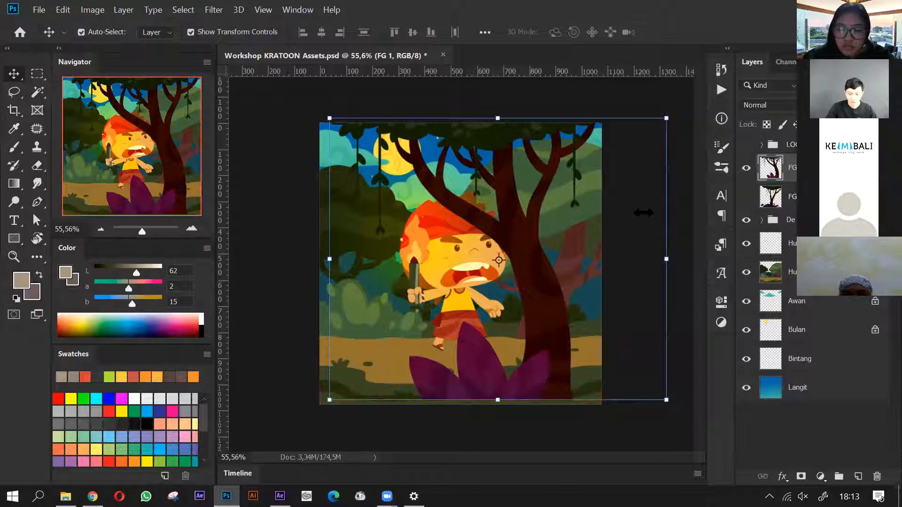
pyautogui.click(746, 145)
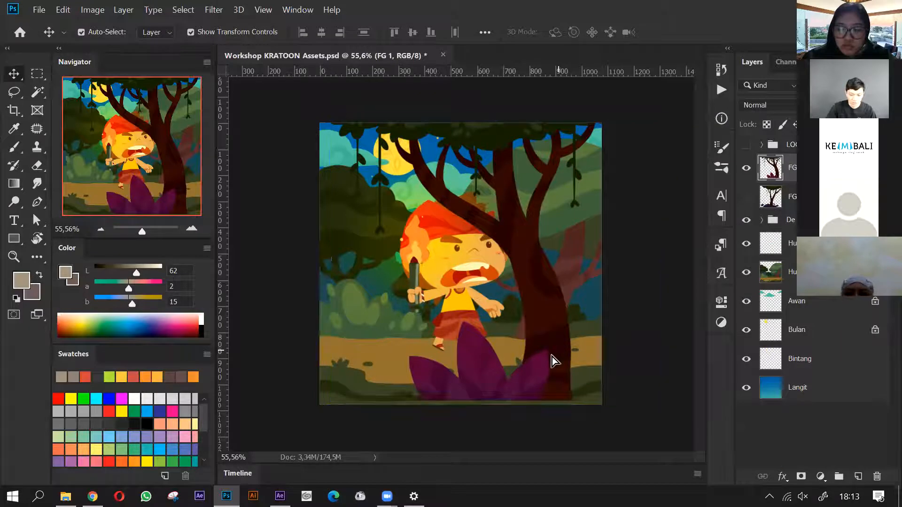
# - Shift the FG 1 tree slightly left, then undo its moves and the hiding of the logo group
pyautogui.moveTo(552, 358); pyautogui.dragTo(533, 346)
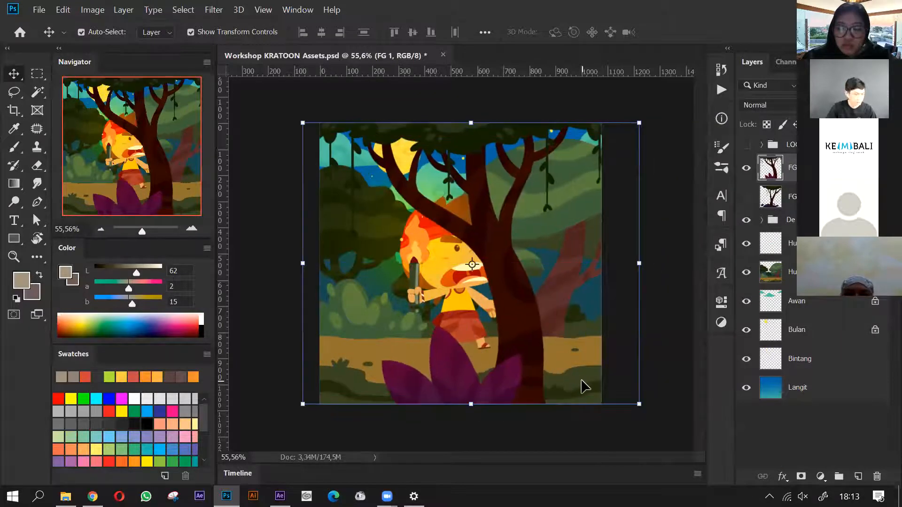
pyautogui.hotkey('ctrl', 'z')
pyautogui.hotkey('ctrl', 'z')
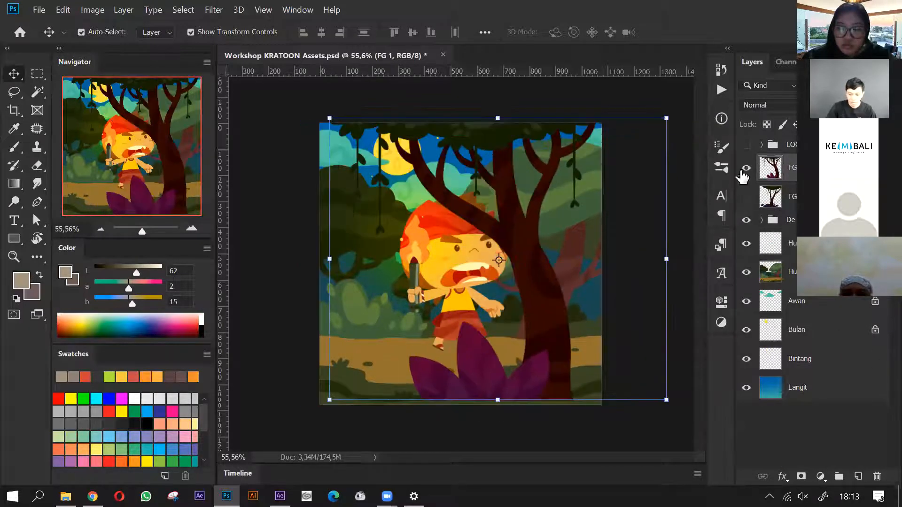
pyautogui.hotkey('ctrl', 'z')
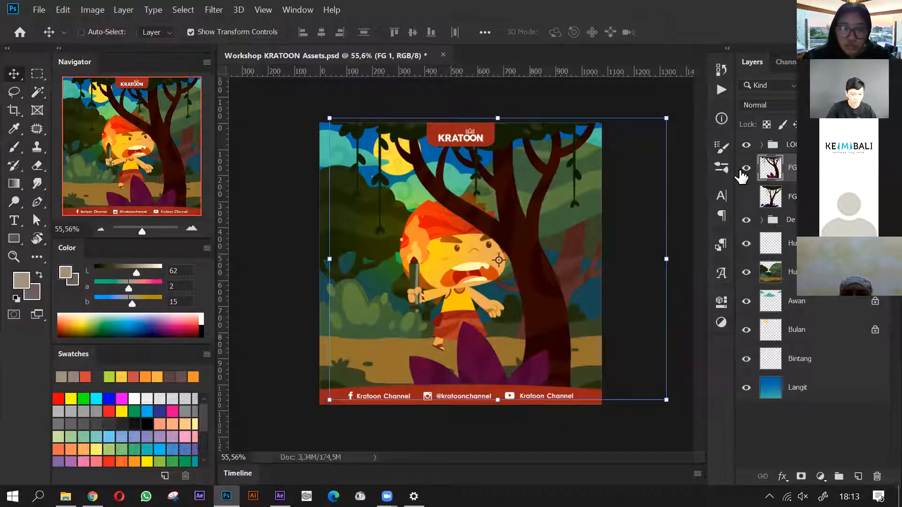
pyautogui.hotkey('ctrl', 'z')
pyautogui.hotkey('ctrl', 'z')
pyautogui.hotkey('ctrl', 'z')
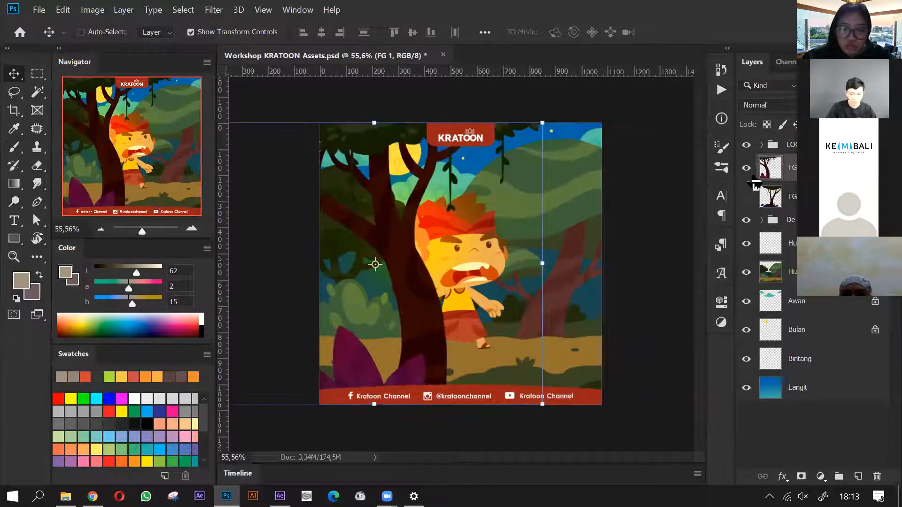
# - Preview the second foreground tree alone, then hide both foreground tree layers and the logo group
pyautogui.click(745, 203)
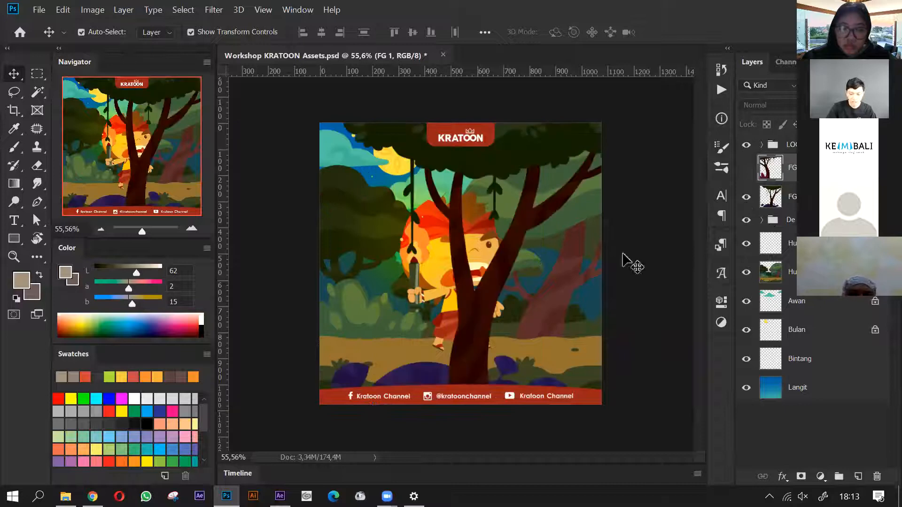
pyautogui.click(747, 147)
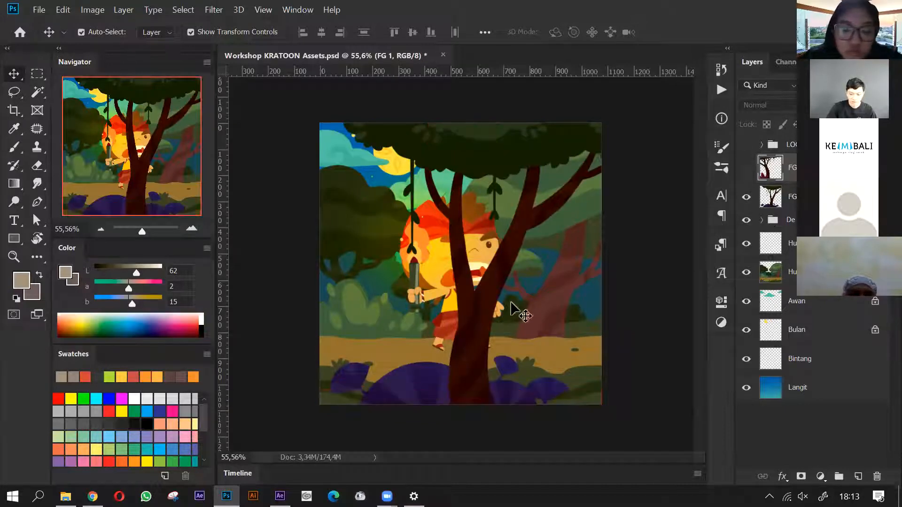
pyautogui.click(747, 198)
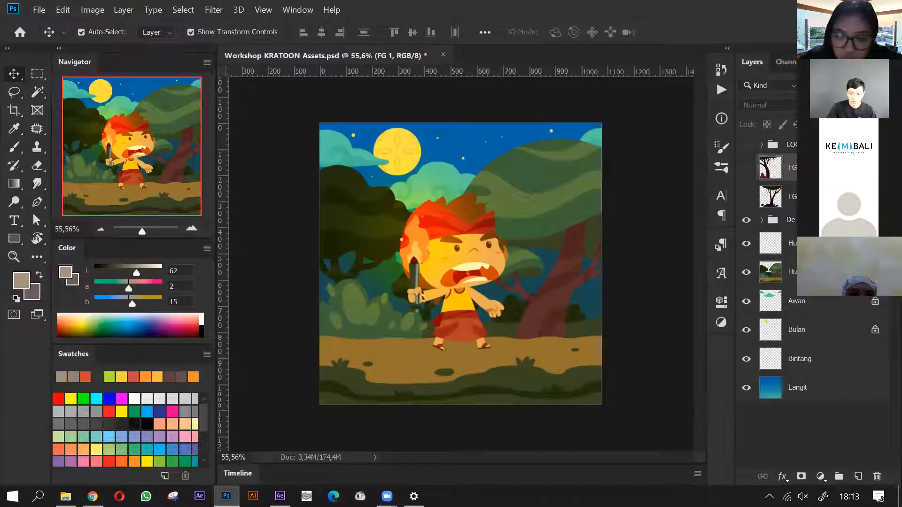
# - Select the character's De Badung group and expand it together with its Kepala subgroup to examine the separate body-part layers
pyautogui.click(415, 292)
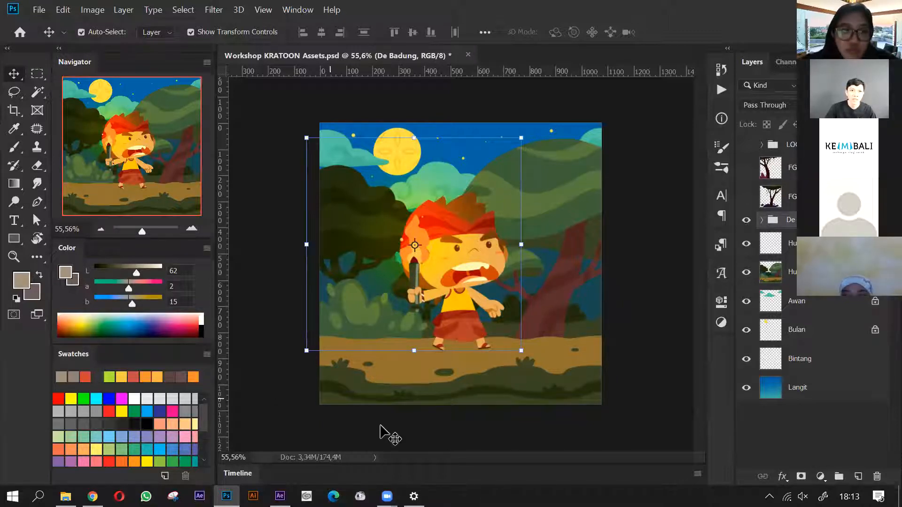
pyautogui.scroll(1, 462, 265)
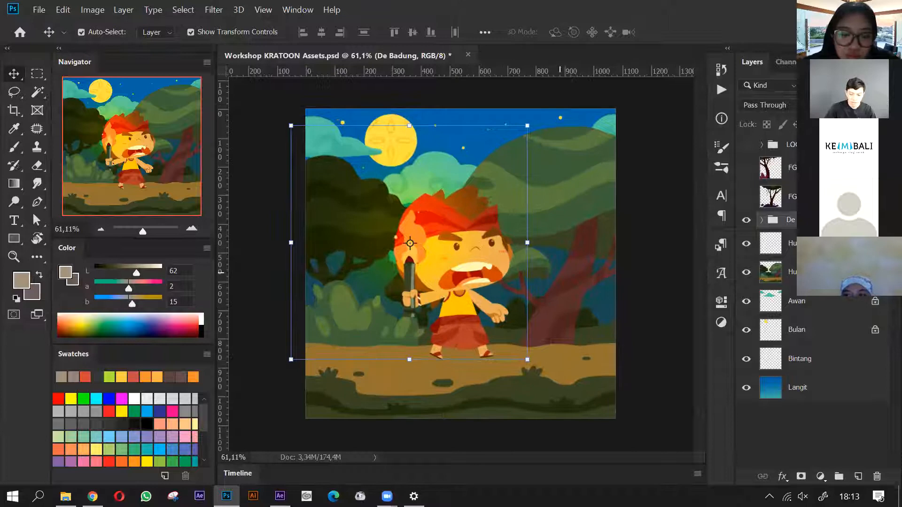
pyautogui.click(762, 219)
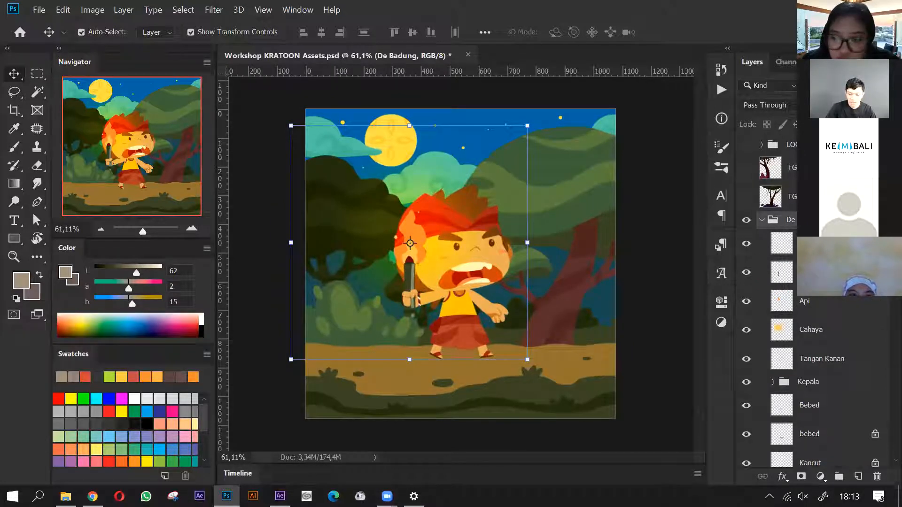
pyautogui.scroll(-4, 811, 303)
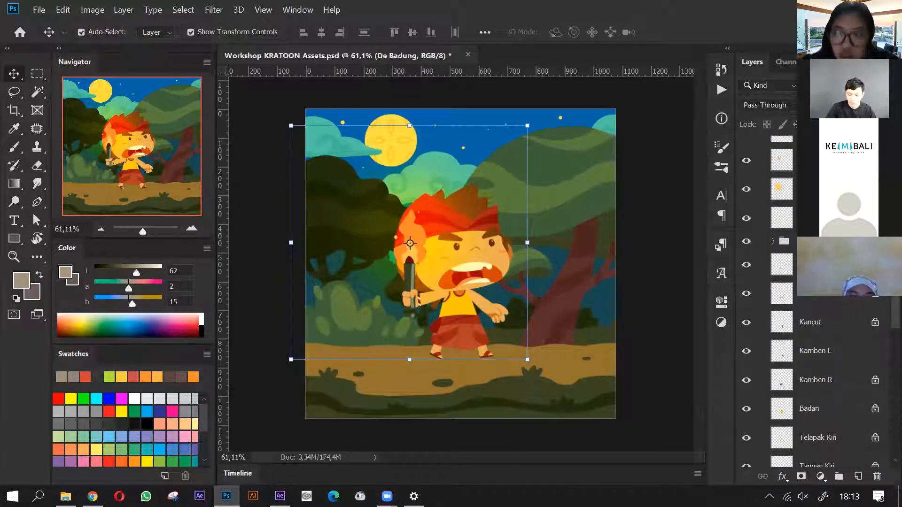
pyautogui.click(809, 259)
pyautogui.scroll(-2, 810, 303)
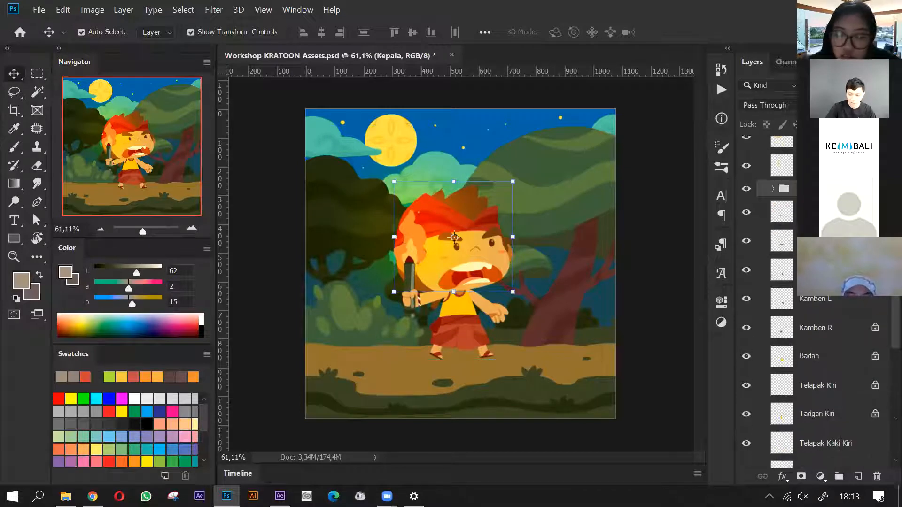
pyautogui.click(772, 189)
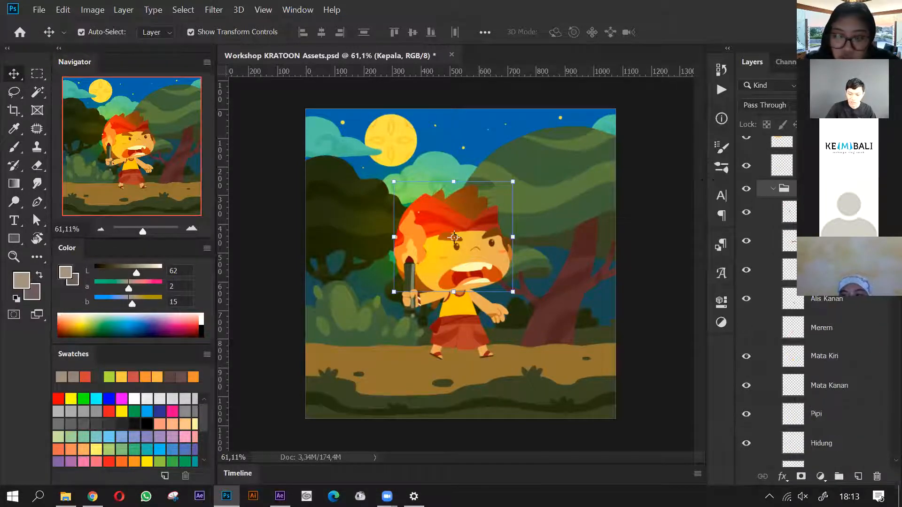
# - Select the right ear layer, Telinga Kanan, and hide the torch, Api and Cahaya layers covering it
pyautogui.click(398, 263)
pyautogui.scroll(1, 390, 252)
pyautogui.scroll(5, 390, 251)
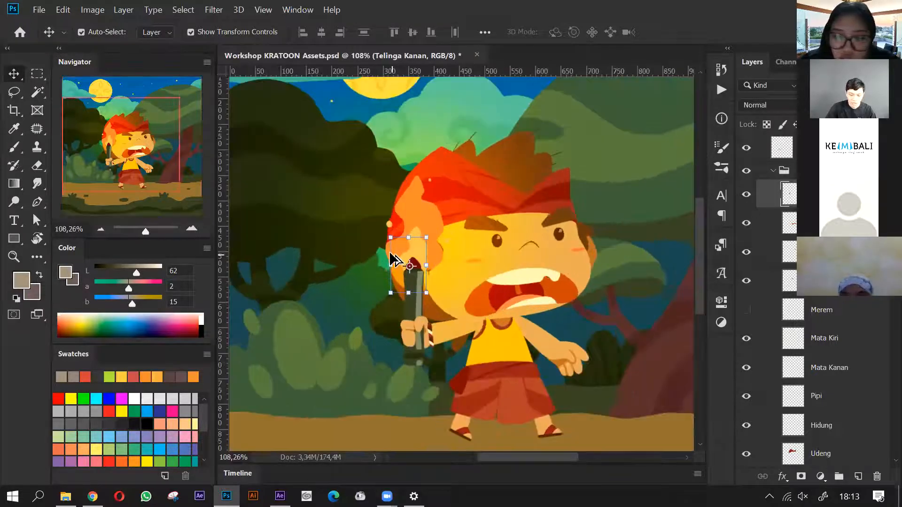
pyautogui.scroll(-2, 451, 263)
pyautogui.scroll(3, 747, 247)
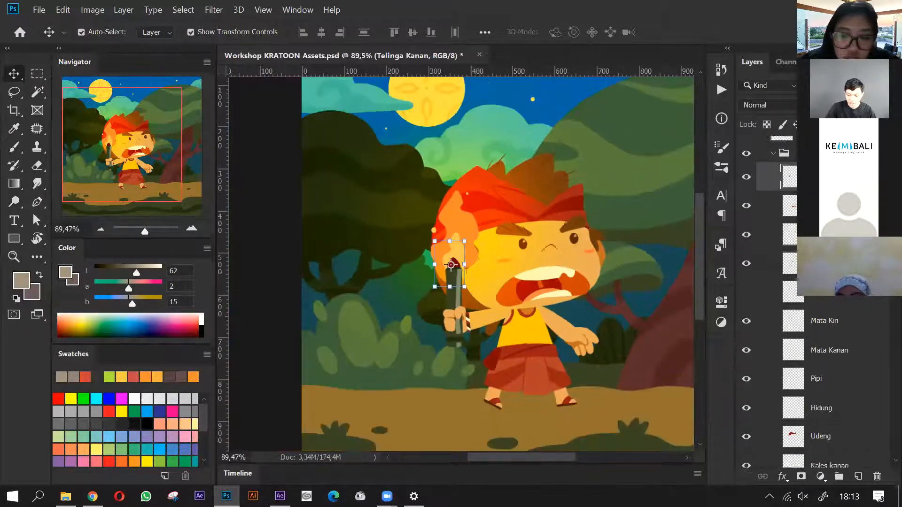
pyautogui.click(747, 242)
pyautogui.click(746, 242)
pyautogui.click(746, 242)
pyautogui.click(746, 242)
pyautogui.moveTo(746, 242); pyautogui.dragTo(745, 185)
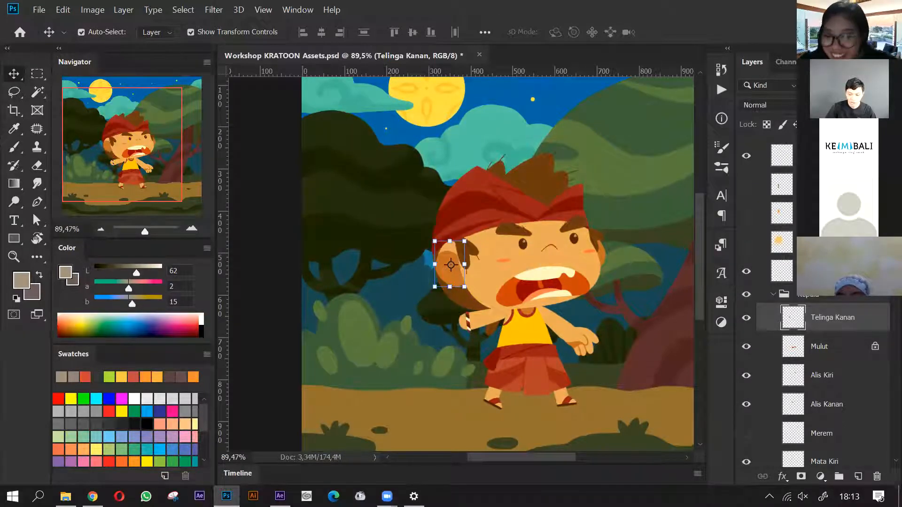
# - Toggle the Telinga Kanan and Mulut layers to demonstrate their separation, leaving the ear hidden and the mouth shown
pyautogui.scroll(-2, 816, 301)
pyautogui.scroll(-3, 745, 234)
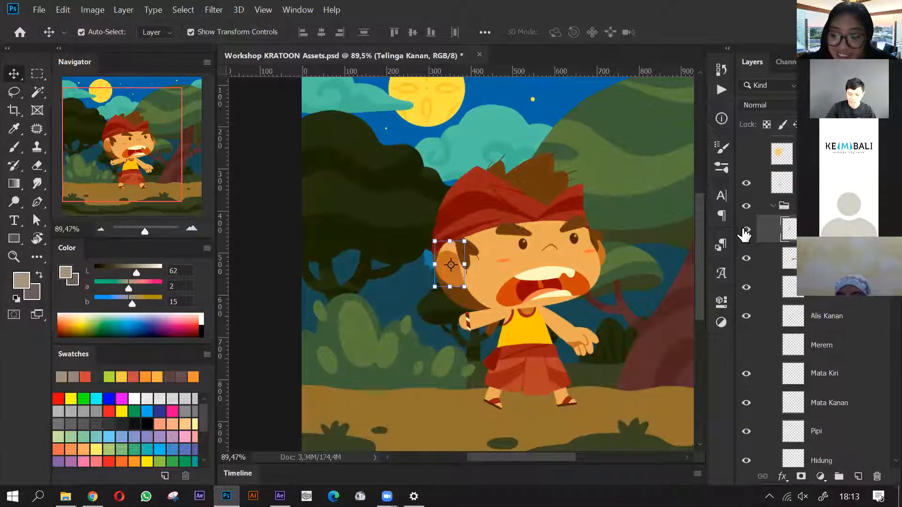
pyautogui.click(742, 231)
pyautogui.click(742, 230)
pyautogui.click(742, 230)
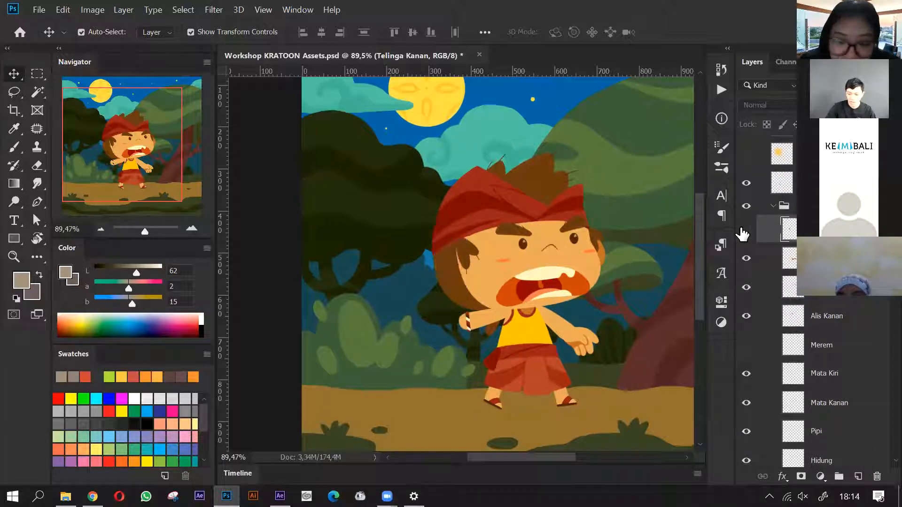
pyautogui.click(746, 259)
pyautogui.click(746, 260)
# - Hide the Alis Kanan eyebrow layer and the Mata Kiri and Mata Kanan eye layers, keeping Merem hidden
pyautogui.scroll(-3, 747, 253)
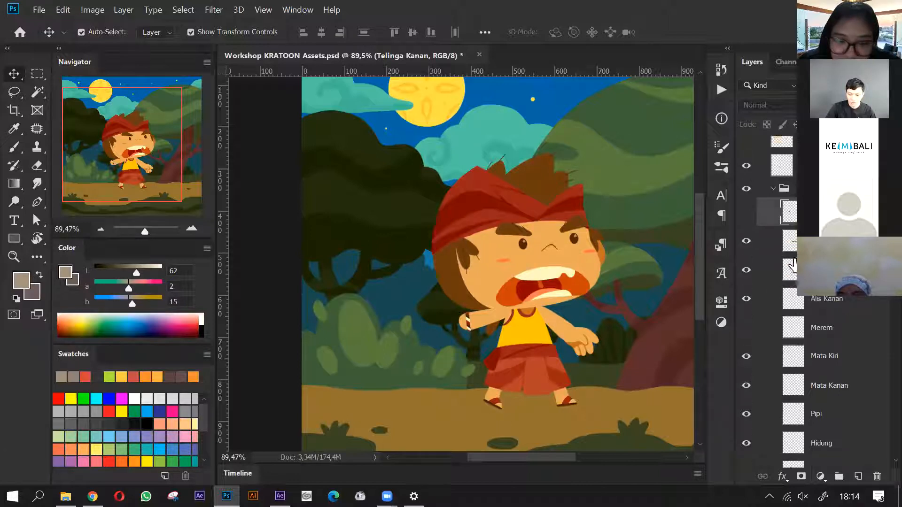
pyautogui.click(745, 264)
pyautogui.click(747, 292)
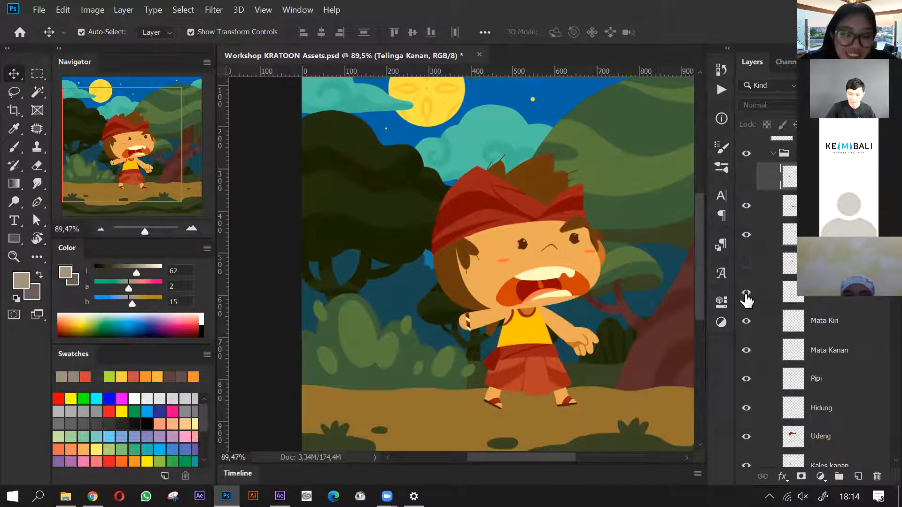
pyautogui.scroll(-2, 746, 295)
pyautogui.click(746, 287)
pyautogui.click(746, 316)
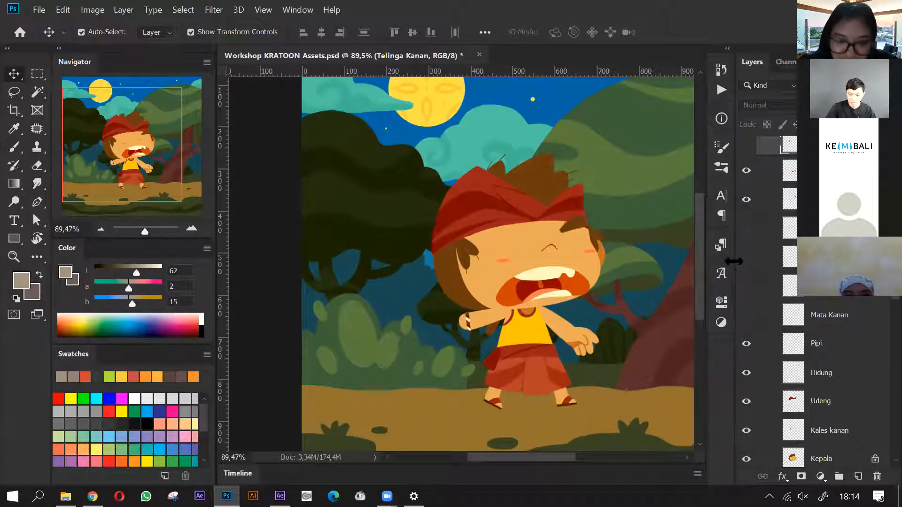
# - Preview the closed-eye Merem layer, then hide it and restore the Mata Kiri, Mata Kanan and Alis Kanan layers
pyautogui.click(747, 258)
pyautogui.click(749, 286)
pyautogui.click(750, 314)
pyautogui.scroll(1, 748, 256)
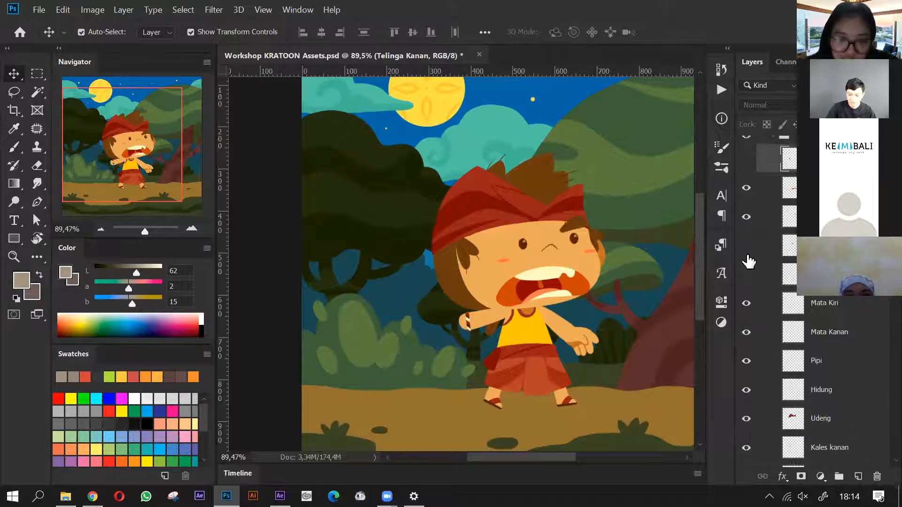
pyautogui.scroll(-2, 770, 301)
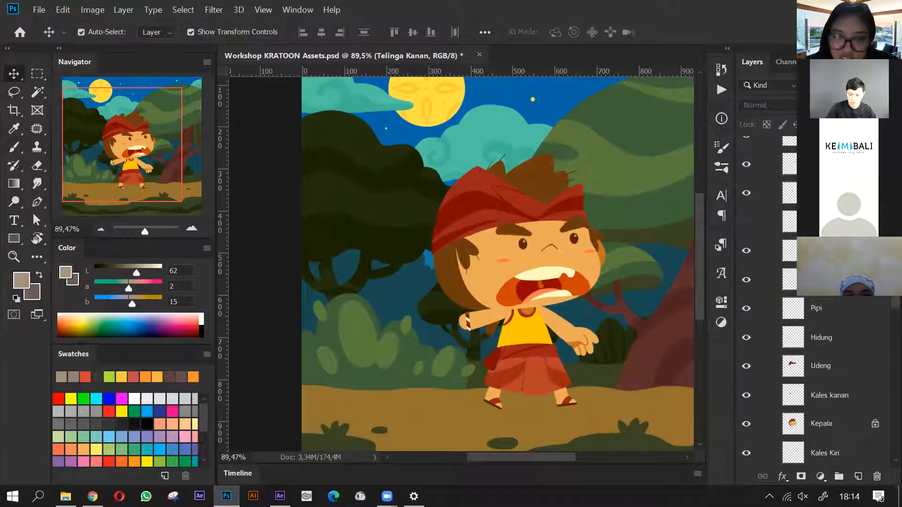
pyautogui.scroll(-2, 451, 303)
# - Move the right arm layer, Tangan Kanan, away from the body, then undo the move
pyautogui.click(480, 304)
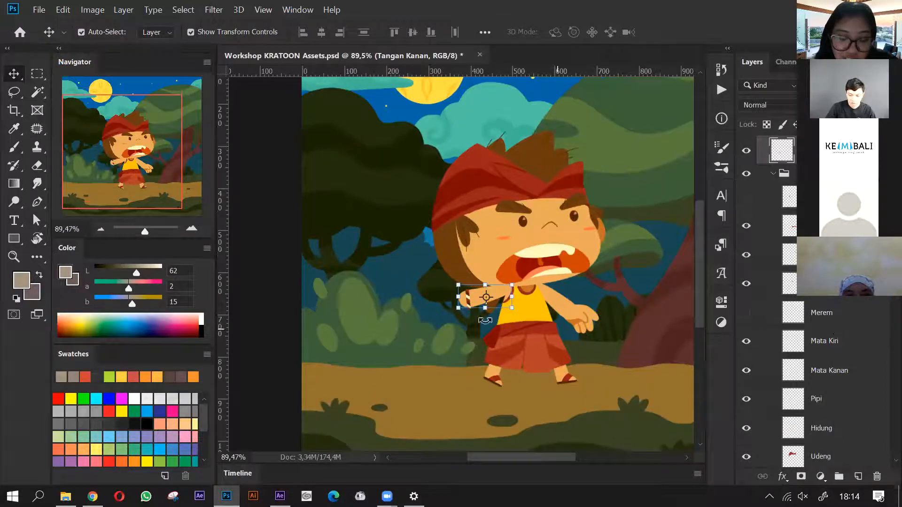
pyautogui.moveTo(500, 295); pyautogui.dragTo(471, 311)
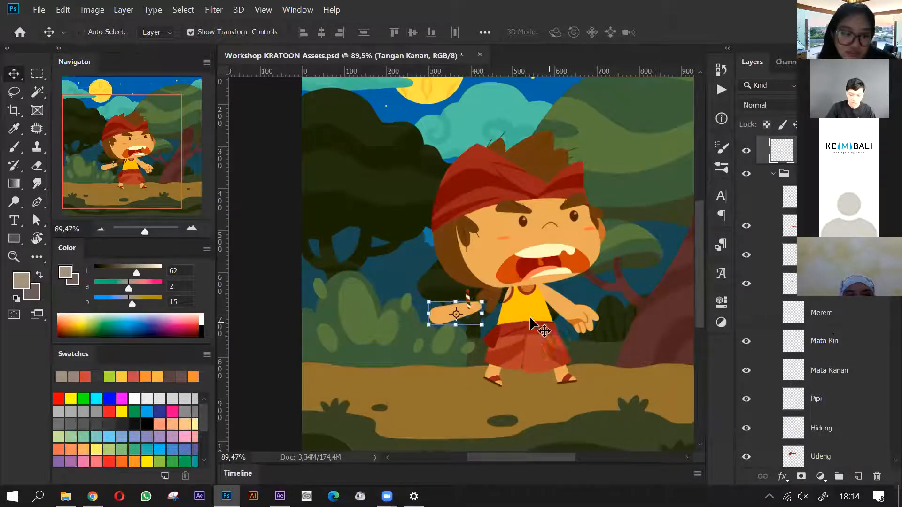
pyautogui.hotkey('ctrl', 'z')
# - Pull the left arm and hand, the bebed sash and the Kancut cloth away from the character's body
pyautogui.moveTo(563, 311); pyautogui.dragTo(633, 314)
pyautogui.moveTo(570, 318); pyautogui.dragTo(463, 357)
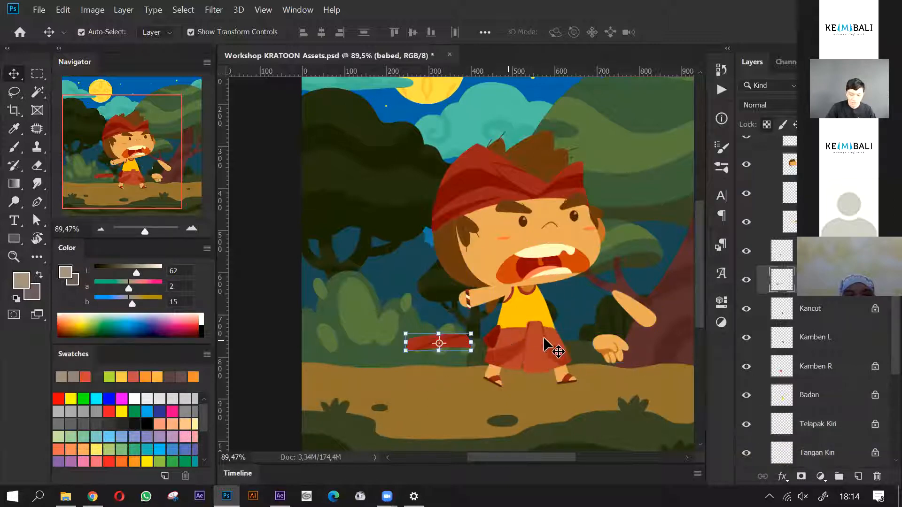
pyautogui.moveTo(545, 348); pyautogui.dragTo(538, 370)
pyautogui.scroll(5, 552, 343)
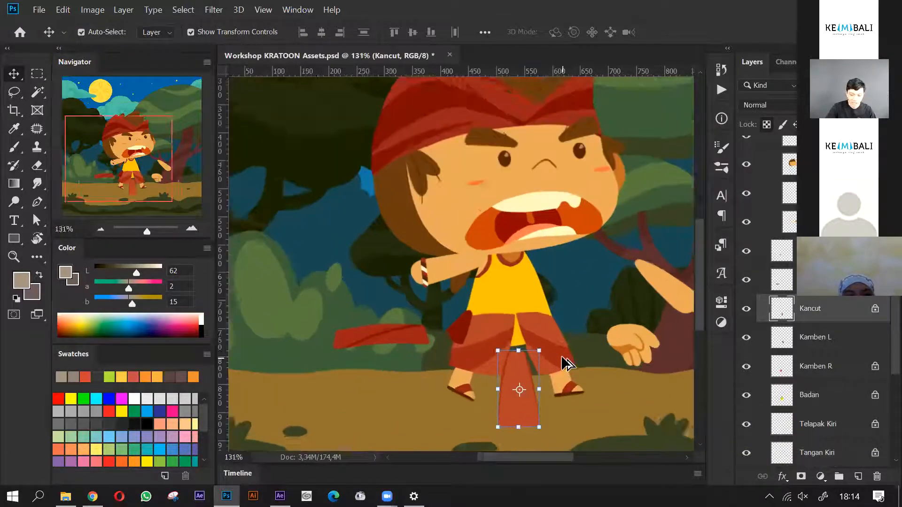
pyautogui.scroll(-3, 552, 340)
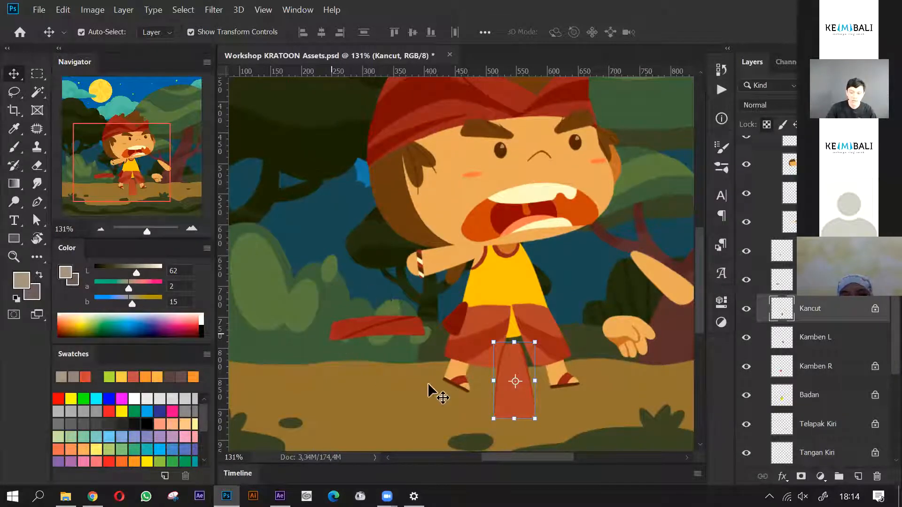
pyautogui.scroll(-1, 540, 314)
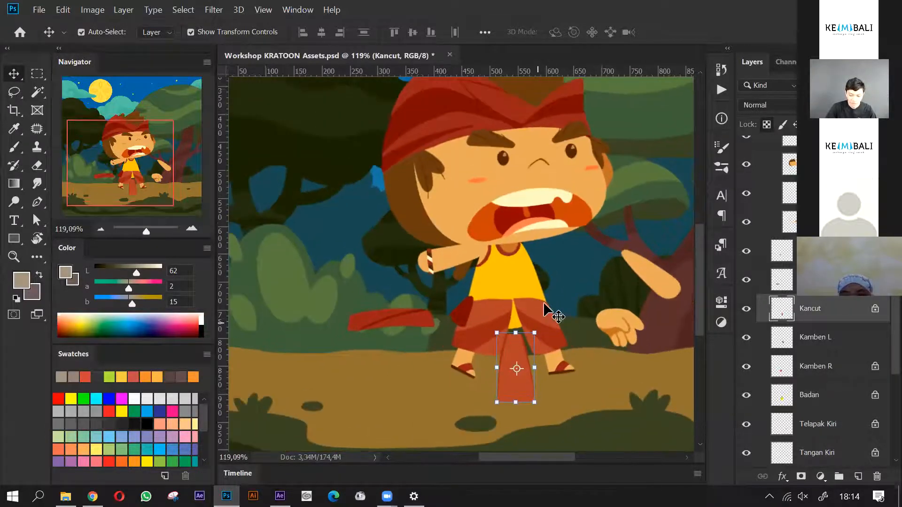
# - Move the Kamben L, Kamben R and Badan pieces apart to expose the separate skirt and torso layers
pyautogui.moveTo(545, 310); pyautogui.dragTo(627, 322)
pyautogui.moveTo(489, 347); pyautogui.dragTo(360, 368)
pyautogui.moveTo(499, 306); pyautogui.dragTo(581, 344)
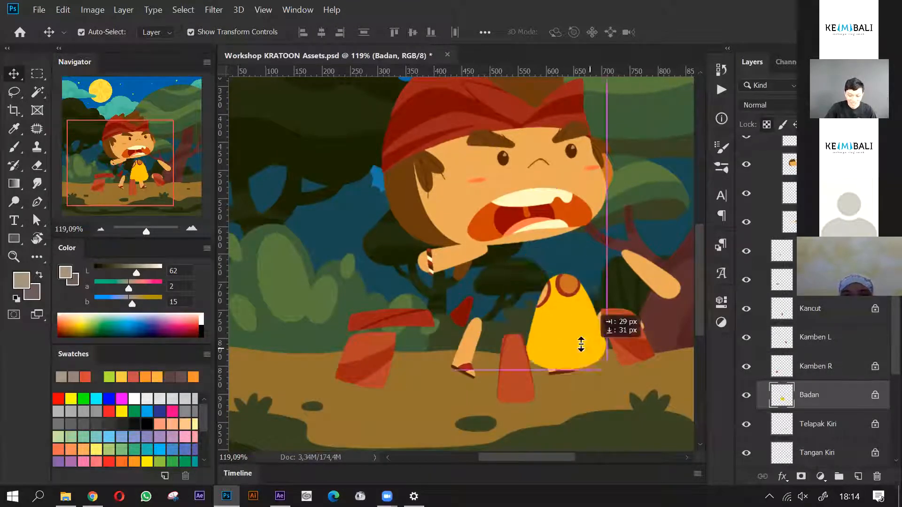
# - Undo the moves of the torso, skirt, sash, hand and arm pieces
pyautogui.hotkey('ctrl', 'z')
pyautogui.hotkey('ctrl', 'z')
pyautogui.hotkey('ctrl', 'z')
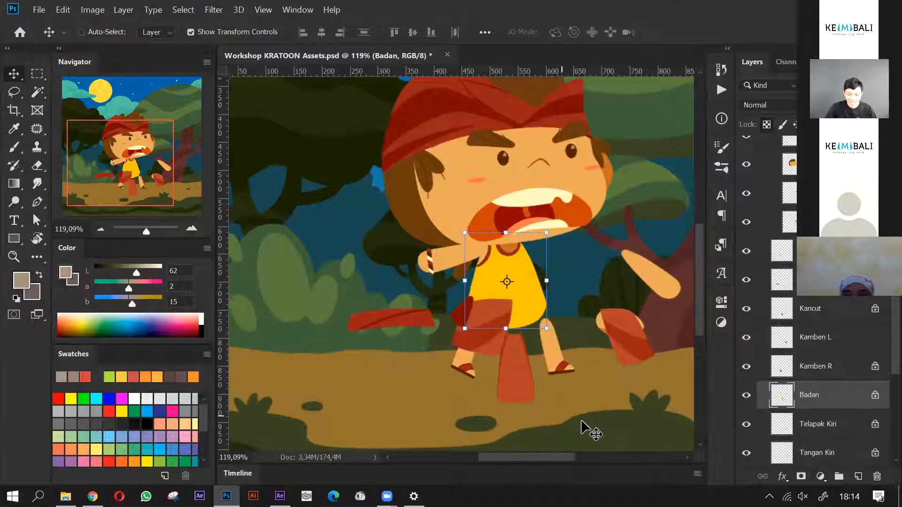
pyautogui.hotkey('ctrl', 'z')
pyautogui.hotkey('ctrl', 'z')
pyautogui.hotkey('ctrl', 'z')
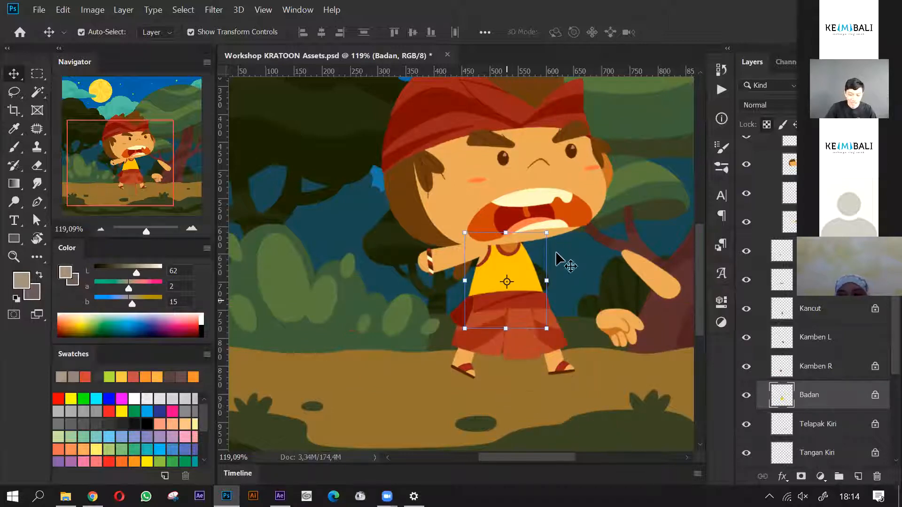
pyautogui.hotkey('ctrl', 'z')
pyautogui.hotkey('ctrl', 'z')
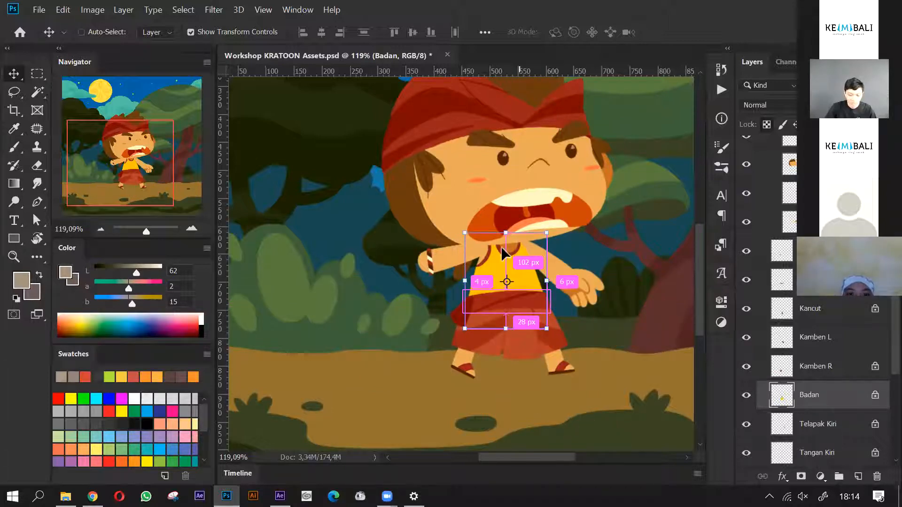
# - Rotate the left arm layer, Tangan Kiri, slightly about its shoulder and apply the transform
pyautogui.scroll(2, 578, 274)
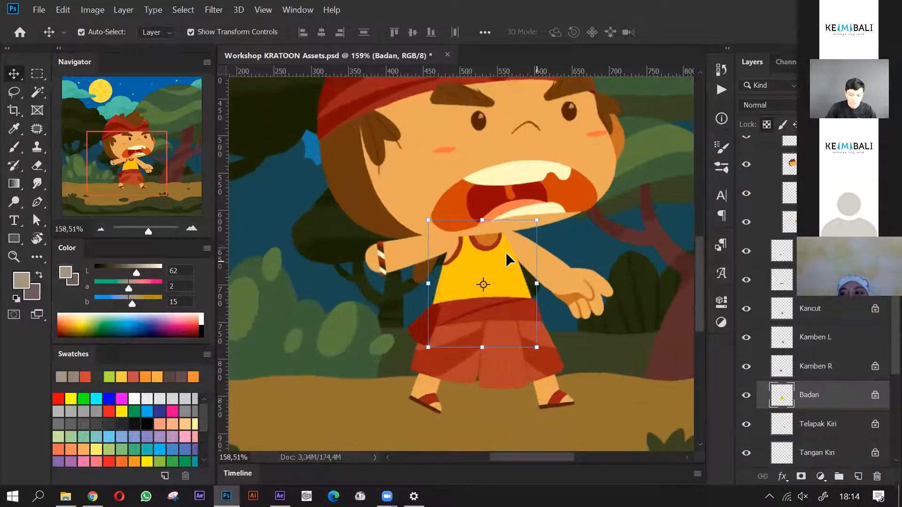
pyautogui.click(545, 291)
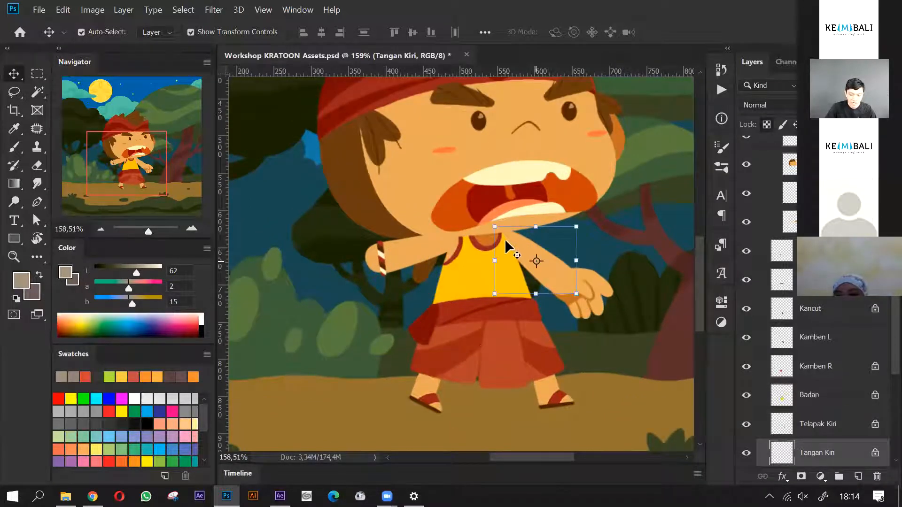
pyautogui.keyDown('alt'); pyautogui.click(505, 240); pyautogui.keyUp('alt')
pyautogui.moveTo(586, 311); pyautogui.dragTo(606, 317)
pyautogui.press('Return')
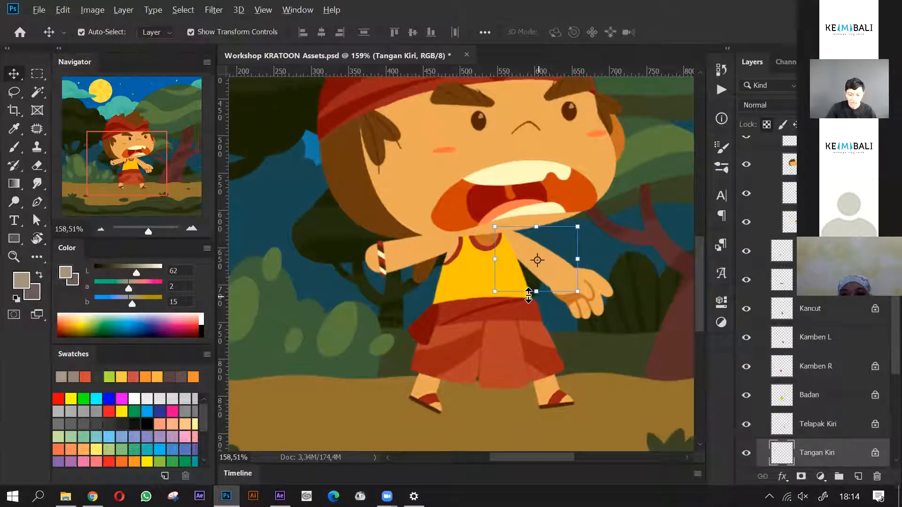
# - Move the right foot down, then shift the Kaki Kanan leg layer about 25 px left and 23 px down
pyautogui.scroll(-2, 529, 296)
pyautogui.scroll(-1, 459, 283)
pyautogui.scroll(-1, 501, 312)
pyautogui.scroll(1, 388, 163)
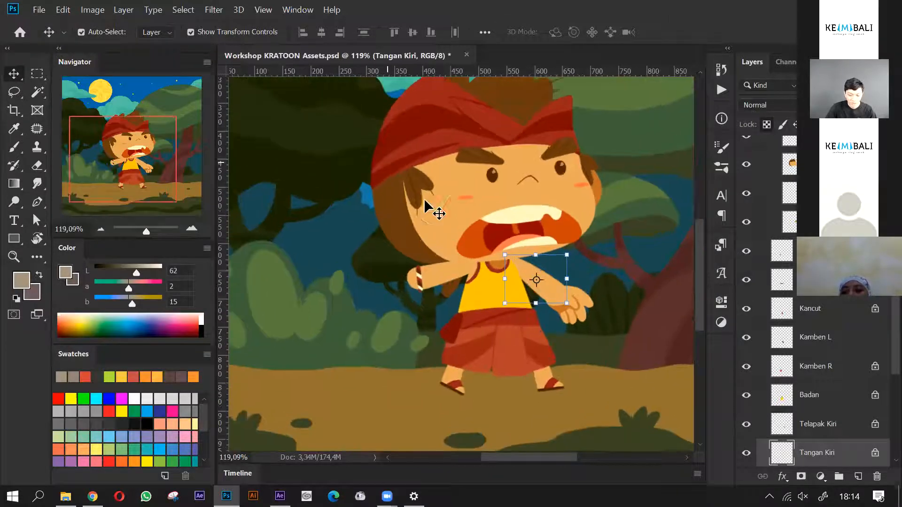
pyautogui.scroll(-1, 465, 289)
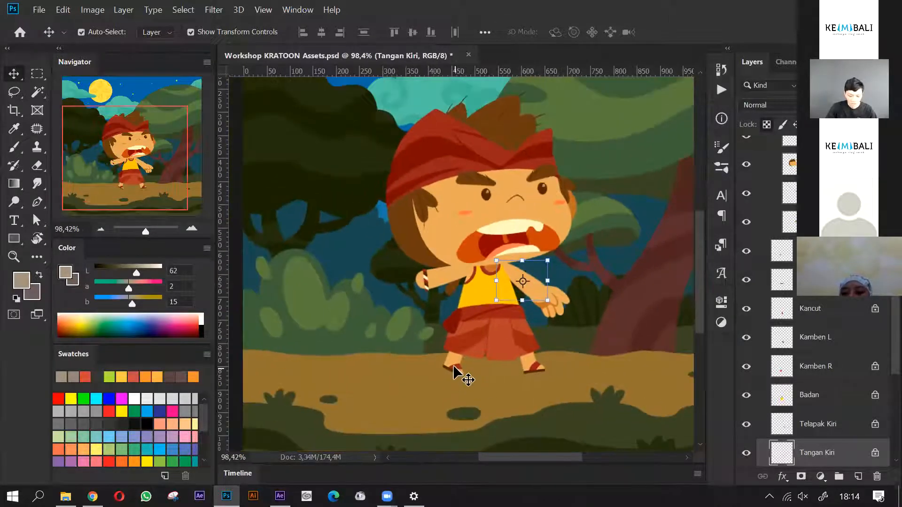
pyautogui.scroll(7, 458, 380)
pyautogui.moveTo(455, 365)
pyautogui.mouseDown()
pyautogui.moveTo(456, 408)
pyautogui.moveTo(456, 374)
pyautogui.mouseUp()
pyautogui.scroll(2, 458, 376)
pyautogui.moveTo(451, 340); pyautogui.dragTo(424, 364)
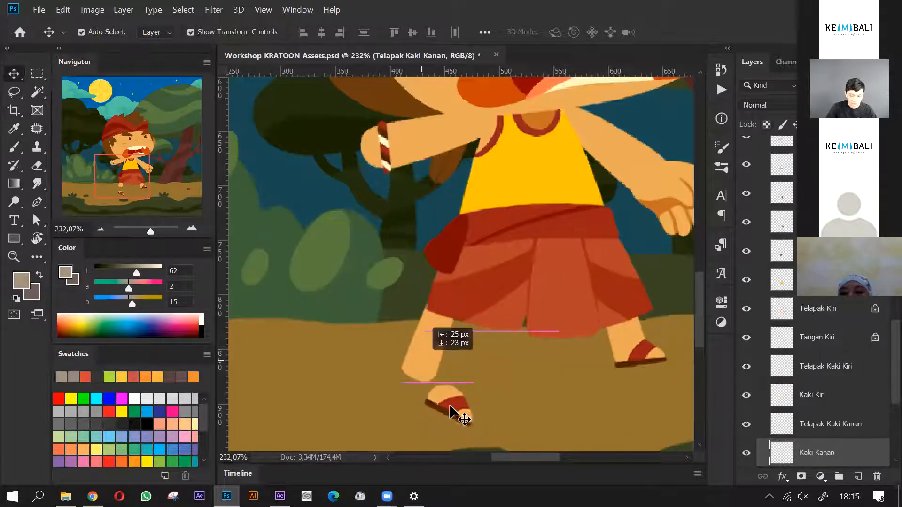
# - Place the Telapak Kaki Kanan foot at the end of the moved right leg and rotate it to fit
pyautogui.moveTo(452, 407); pyautogui.dragTo(419, 372)
pyautogui.moveTo(488, 376); pyautogui.dragTo(466, 401)
pyautogui.press('Return')
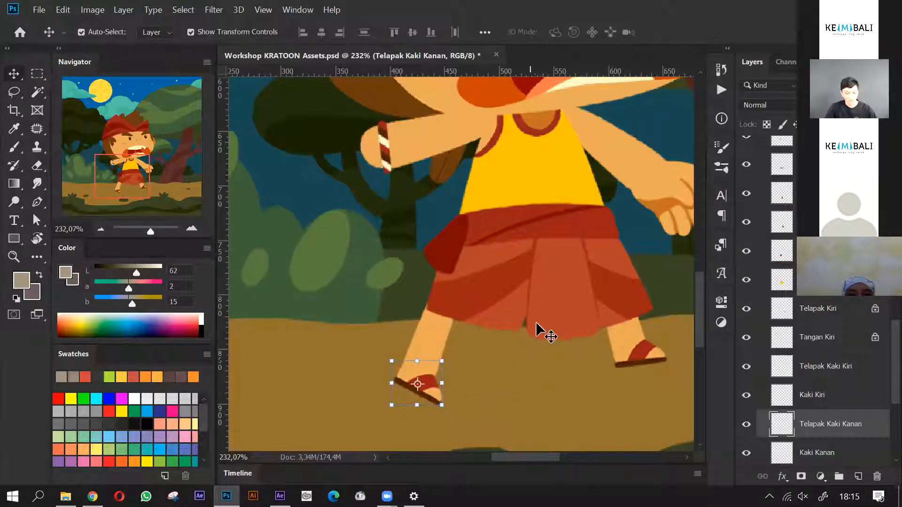
# - Undo the rotation and moves of the right foot and leg
pyautogui.scroll(-3, 509, 336)
pyautogui.hotkey('ctrl', 'z')
pyautogui.hotkey('ctrl', 'z')
pyautogui.hotkey('ctrl', 'z')
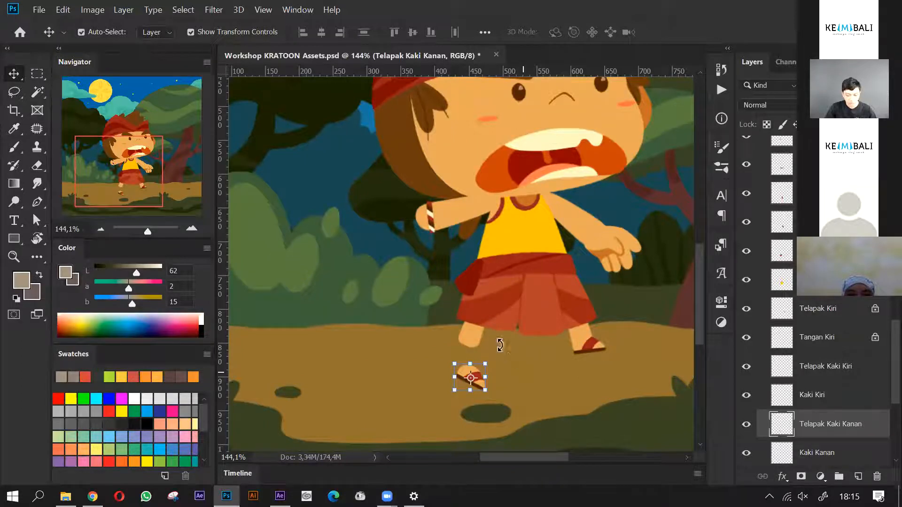
pyautogui.hotkey('ctrl', 'z')
# - Undo the earlier demonstration changes until the eyes, right ear, torch, flame and glow are restored on the character
pyautogui.scroll(-8, 491, 346)
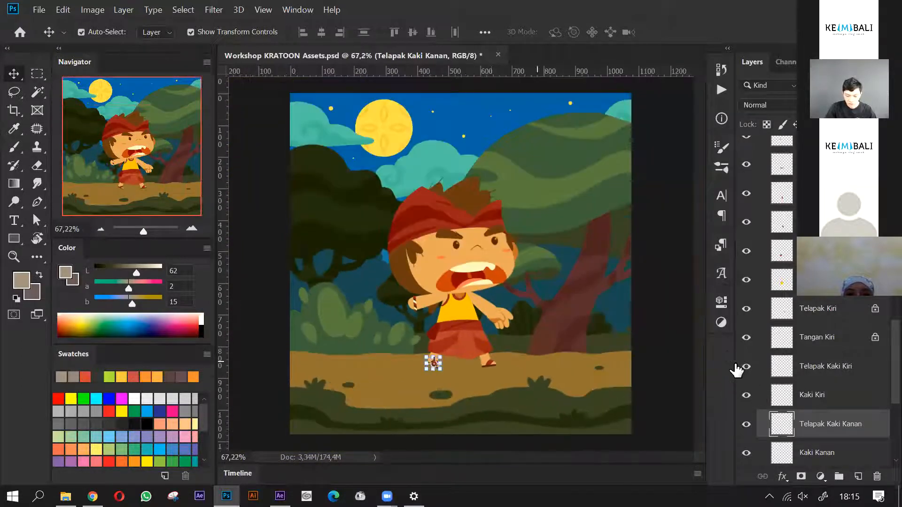
pyautogui.hotkey('ctrl', 'z')
pyautogui.hotkey('ctrl', 'z')
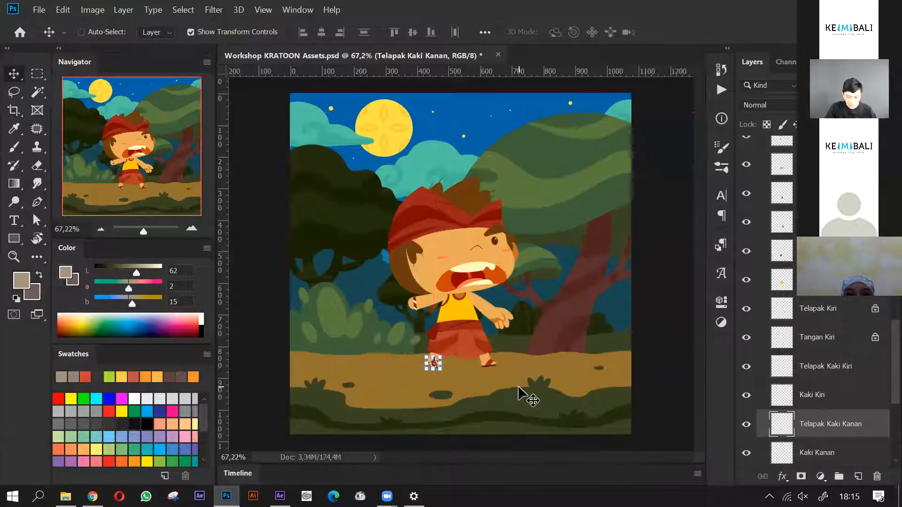
pyautogui.hotkey('ctrl', 'z')
pyautogui.hotkey('ctrl', 'z')
pyautogui.hotkey('ctrl', 'z')
pyautogui.hotkey('ctrl', 'z')
pyautogui.hotkey('ctrl', 'z')
pyautogui.hotkey('ctrl', 'z')
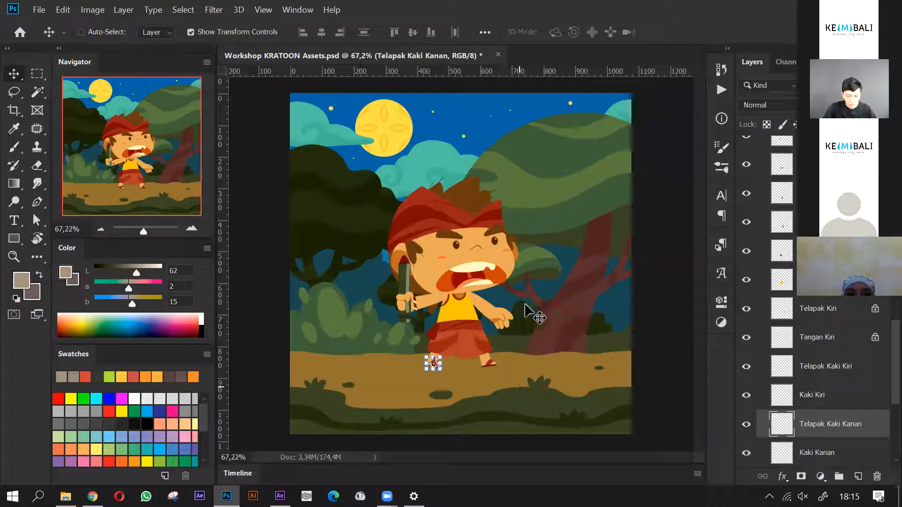
pyautogui.hotkey('ctrl', 'z')
pyautogui.hotkey('ctrl', 'z')
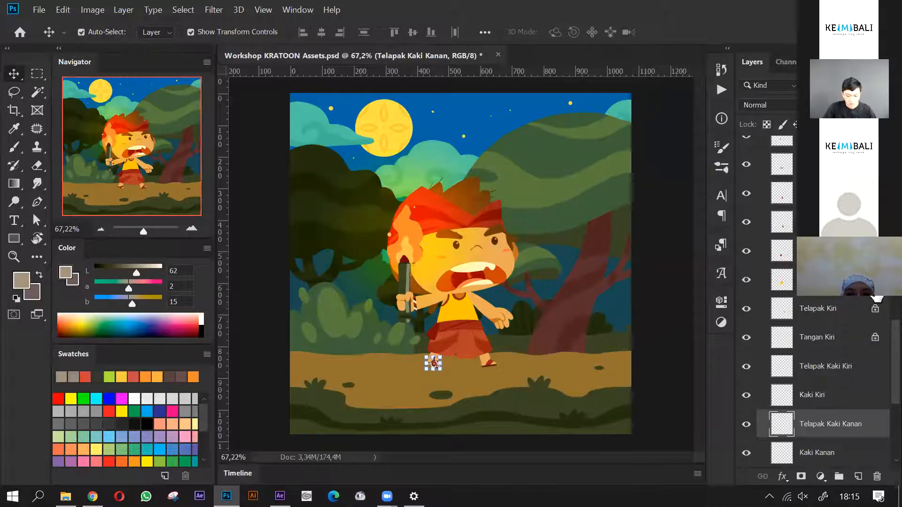
# - Collapse the Kepala head group inside the expanded De Badung character group
pyautogui.scroll(5, 880, 305)
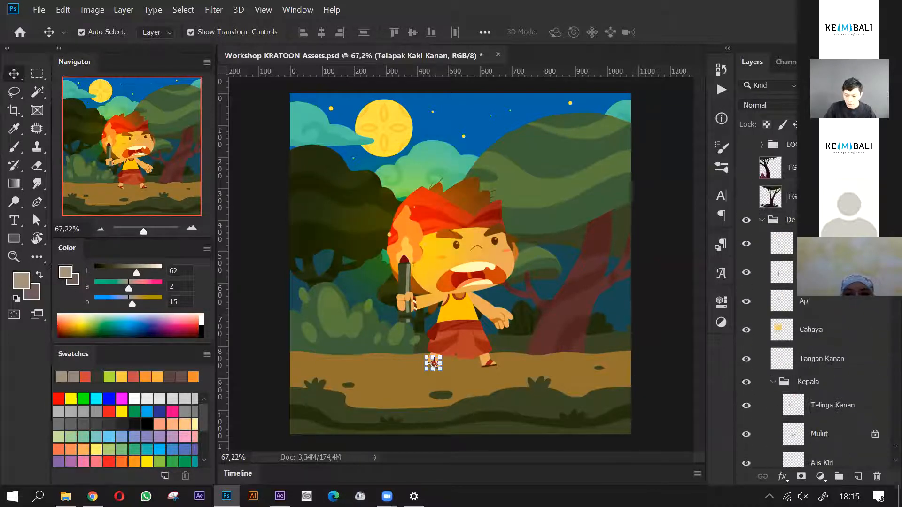
pyautogui.click(776, 360)
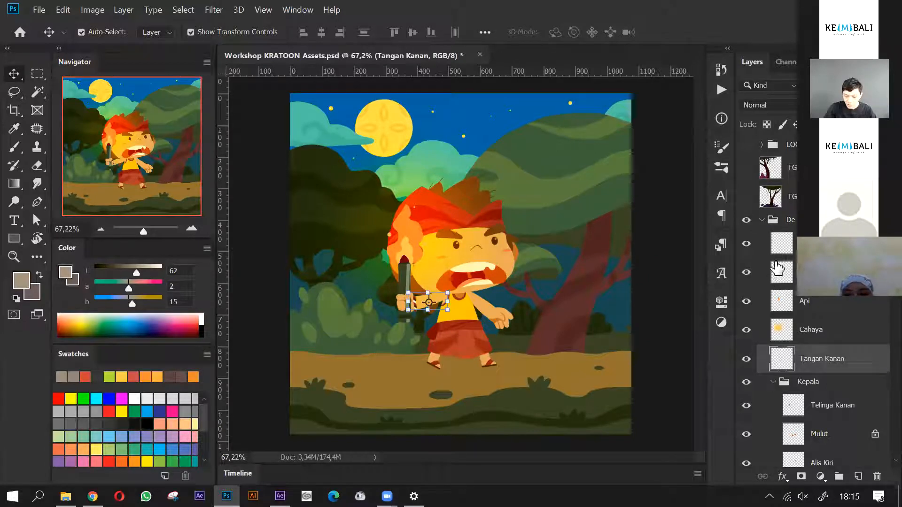
pyautogui.click(762, 219)
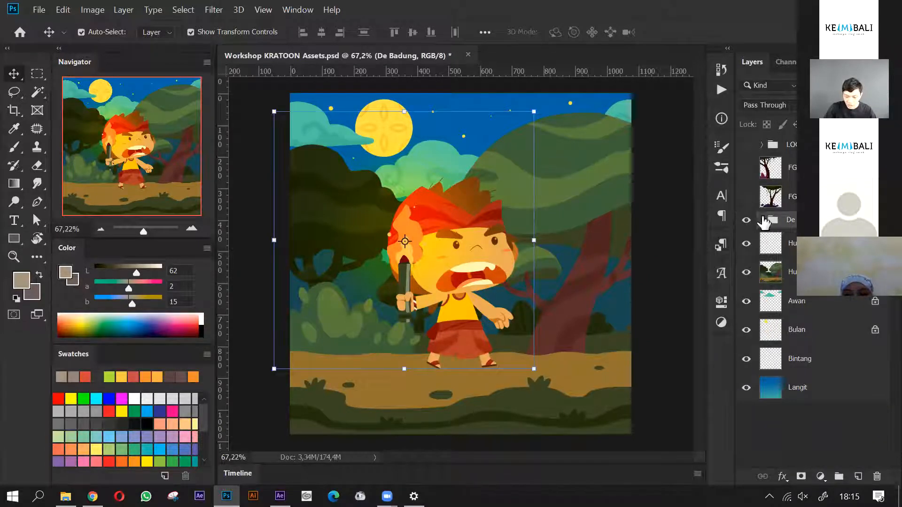
pyautogui.click(762, 220)
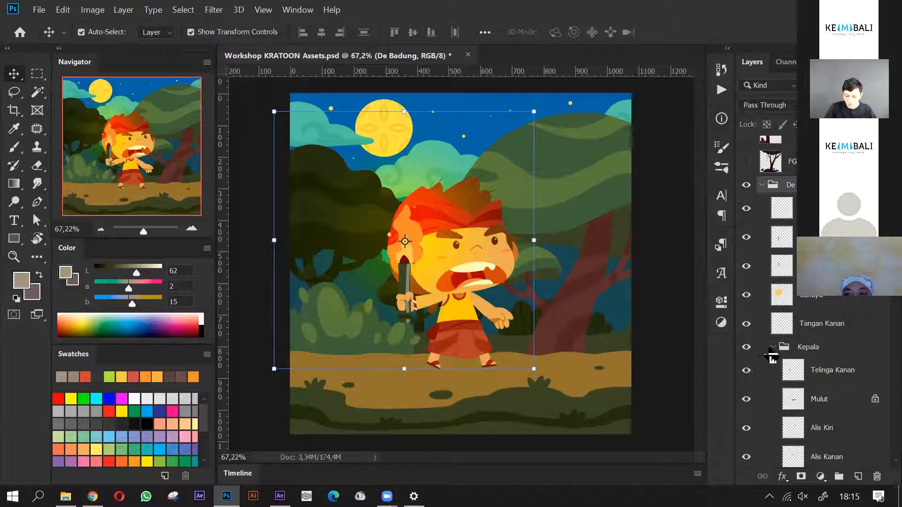
pyautogui.click(777, 348)
pyautogui.click(773, 346)
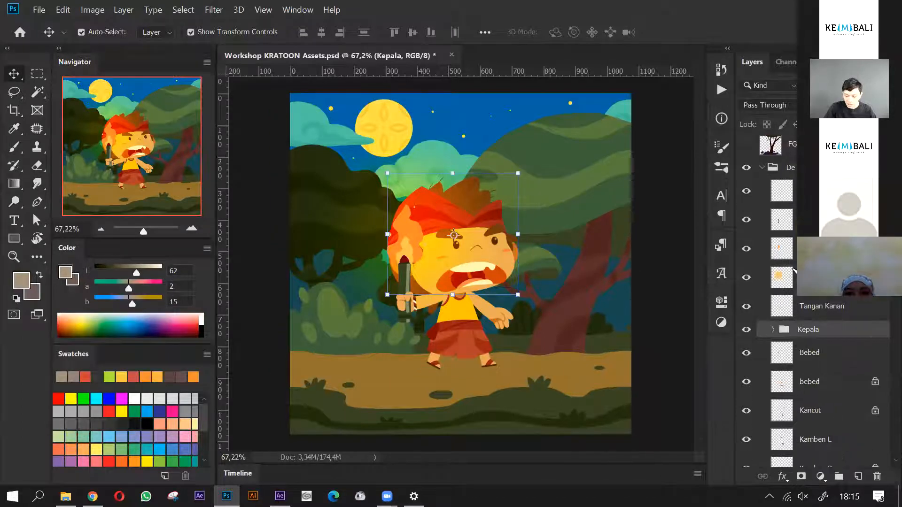
# - Select the Bebed knot layer, then hide and reshow the bebed sash layer to demonstrate its separation
pyautogui.scroll(-4, 817, 338)
pyautogui.click(433, 334)
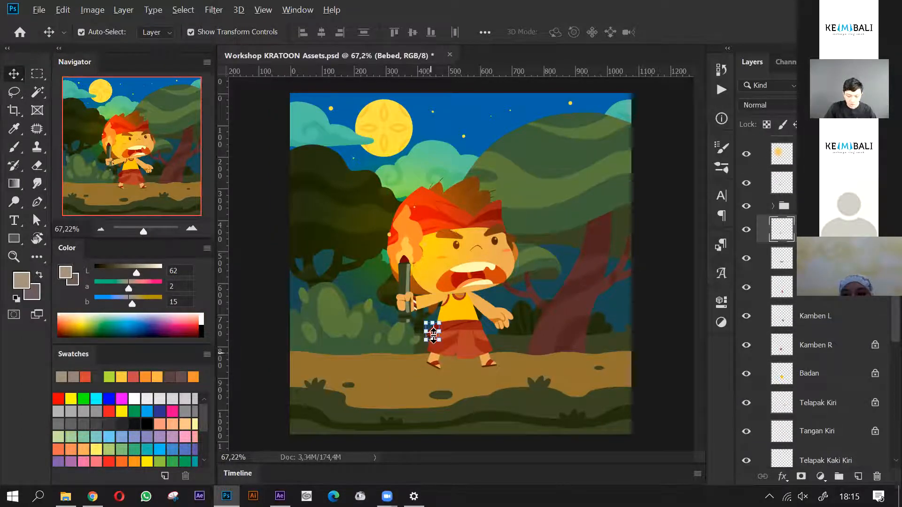
pyautogui.scroll(5, 434, 334)
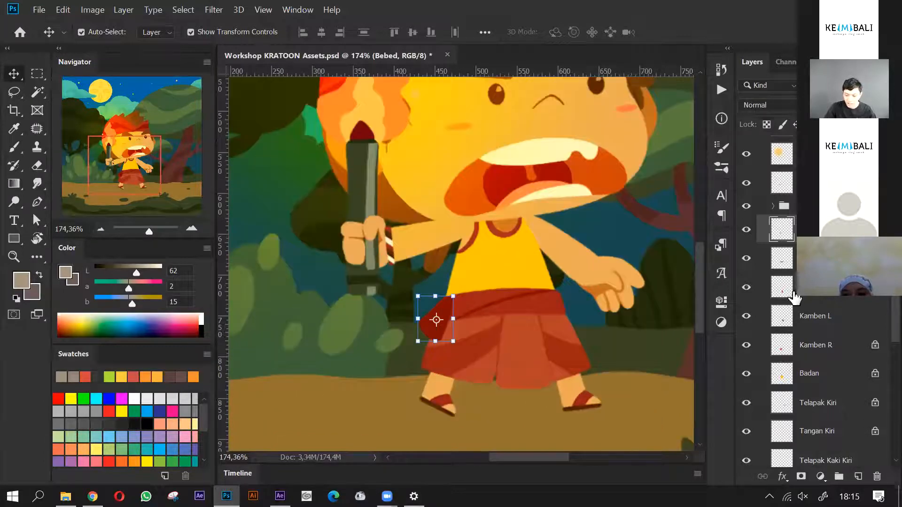
pyautogui.click(752, 259)
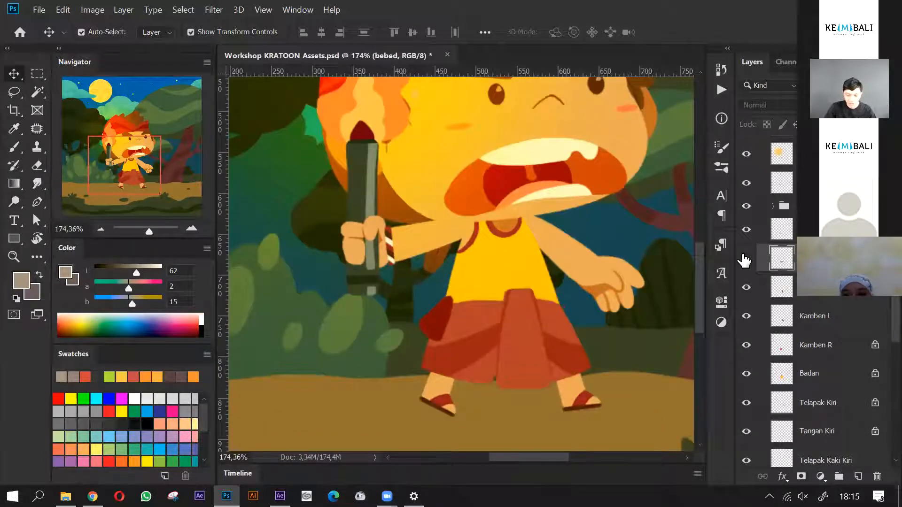
pyautogui.scroll(-3, 834, 300)
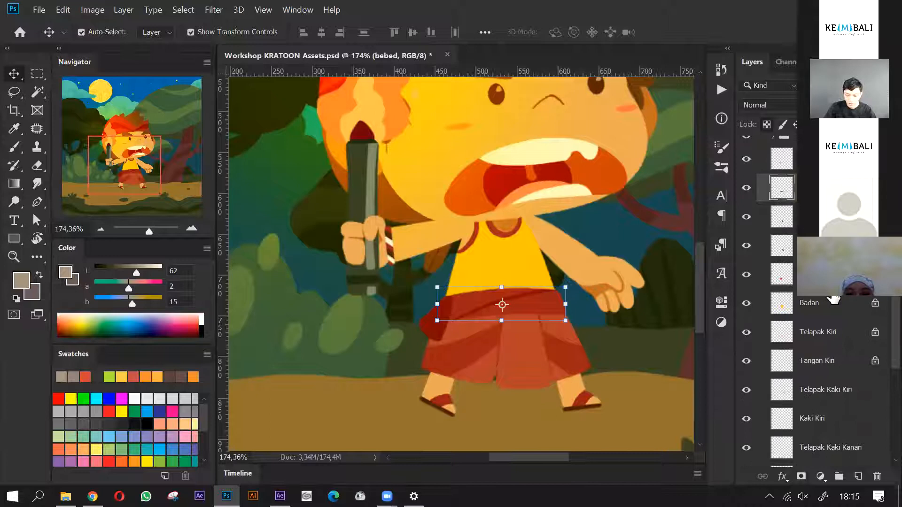
# - Collapse the De Badung character group and deselect all layers
pyautogui.scroll(-7, 834, 311)
pyautogui.scroll(15, 803, 301)
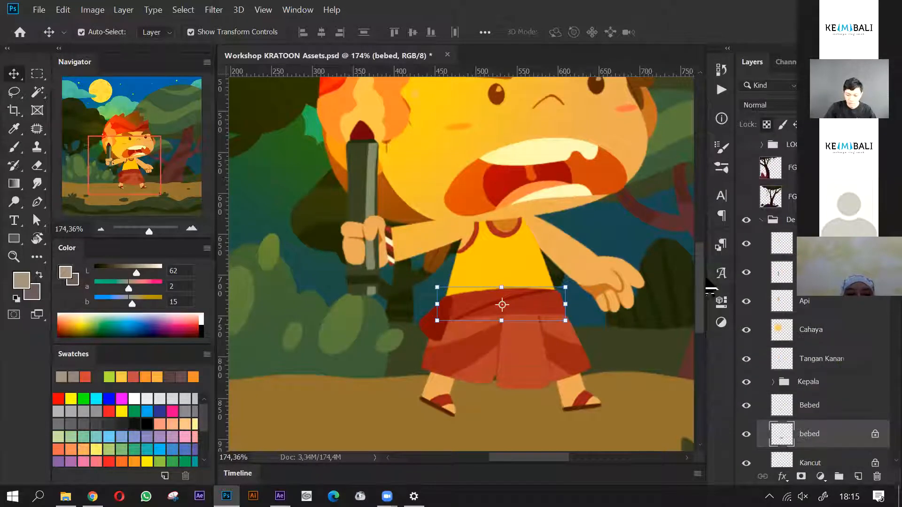
pyautogui.click(761, 220)
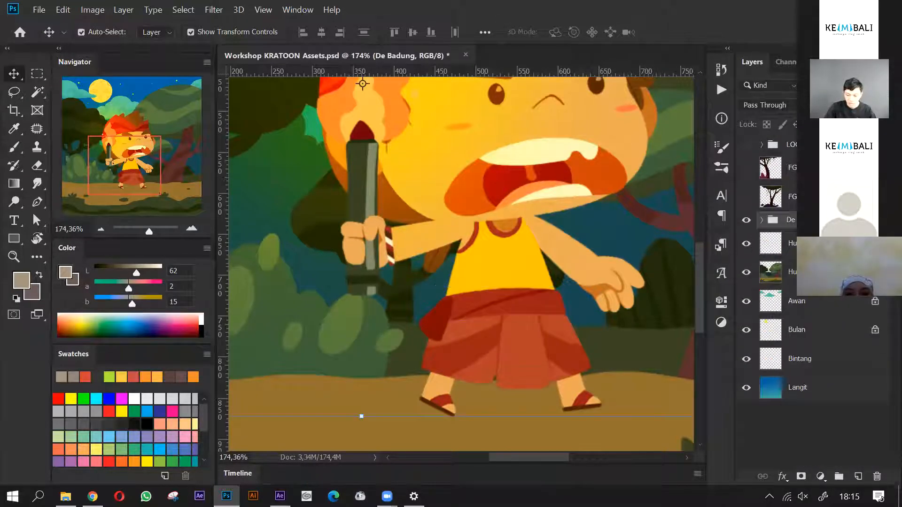
pyautogui.scroll(-6, 331, 285)
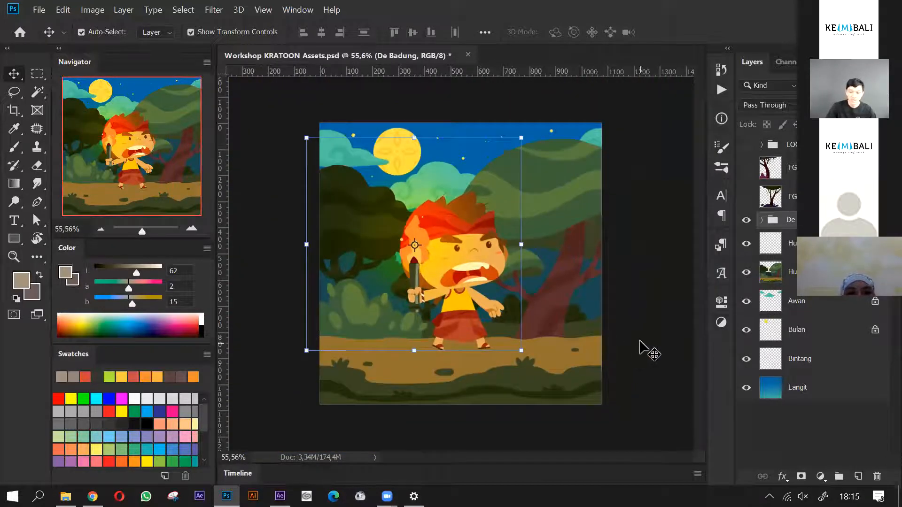
pyautogui.click(540, 325)
pyautogui.scroll(1, 517, 353)
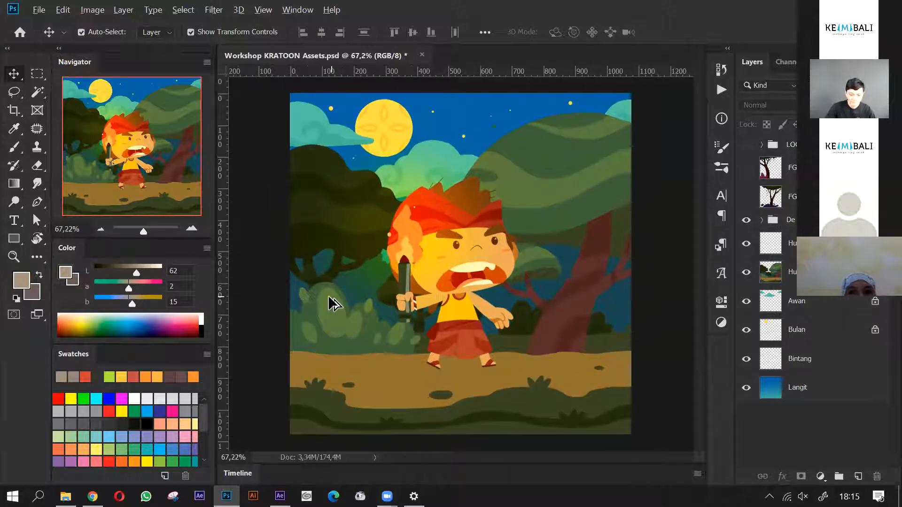
# - Hide the De Badung character group, leaving only the background scene, and select the group
pyautogui.scroll(-1, 328, 296)
pyautogui.click(461, 346)
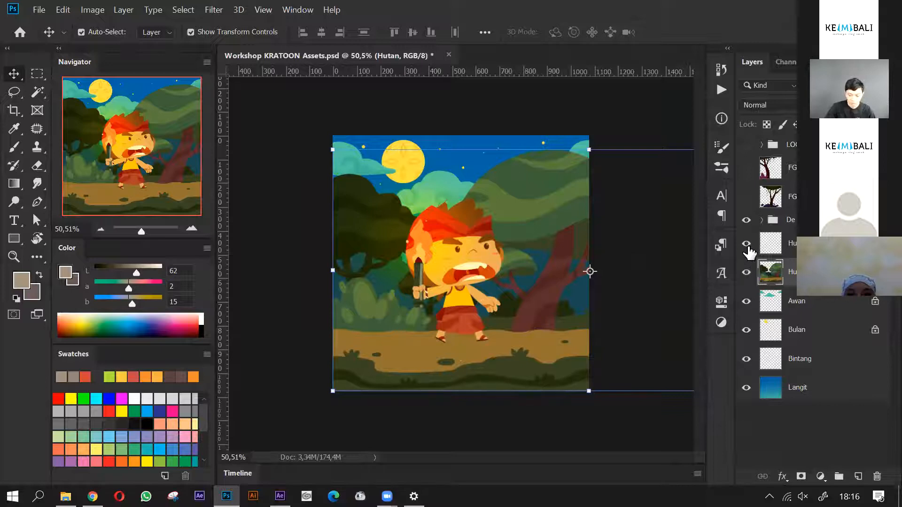
pyautogui.click(747, 219)
pyautogui.click(790, 220)
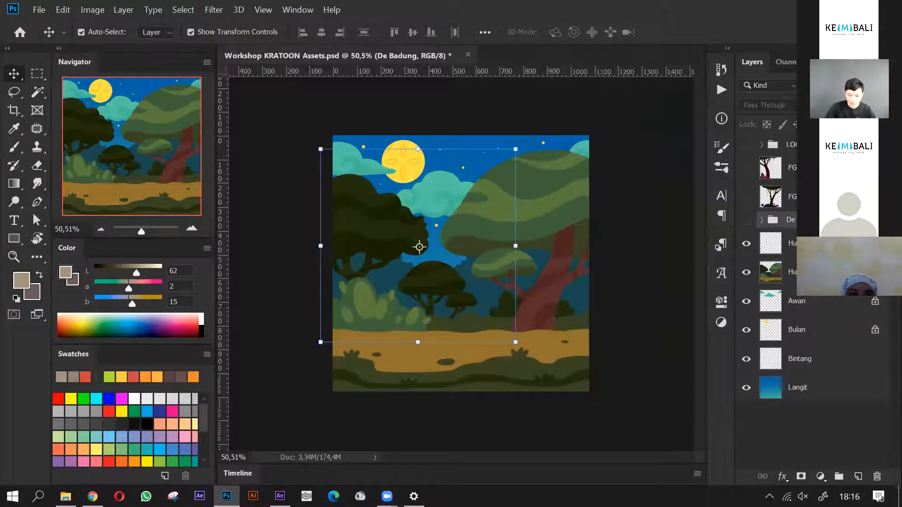
# - Select the Hutan forest layer and examine how far its artwork extends beyond the canvas
pyautogui.click(466, 299)
pyautogui.scroll(-4, 466, 303)
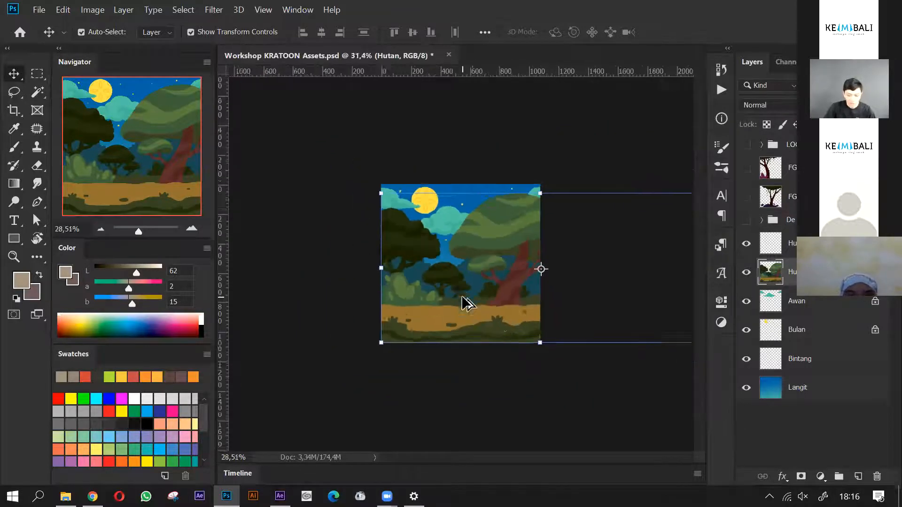
pyautogui.scroll(-2, 484, 303)
pyautogui.scroll(4, 584, 302)
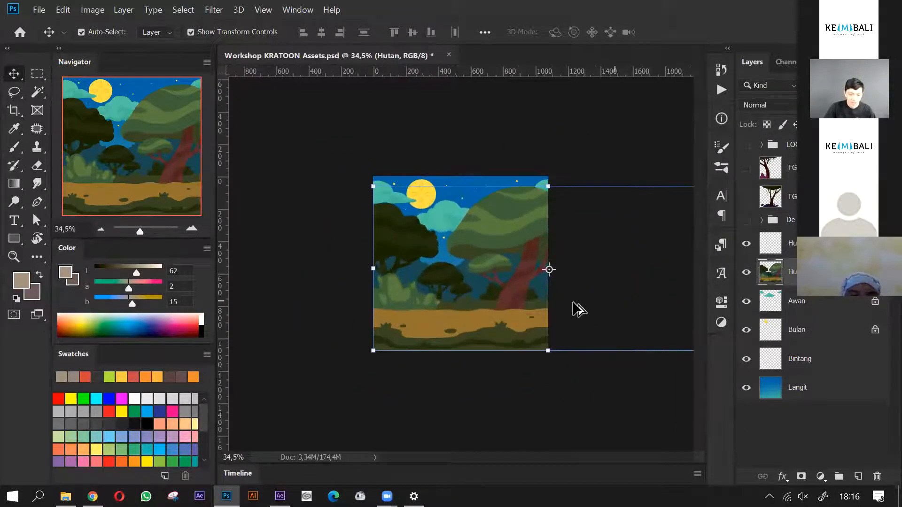
pyautogui.scroll(1, 639, 311)
pyautogui.scroll(-3, 422, 323)
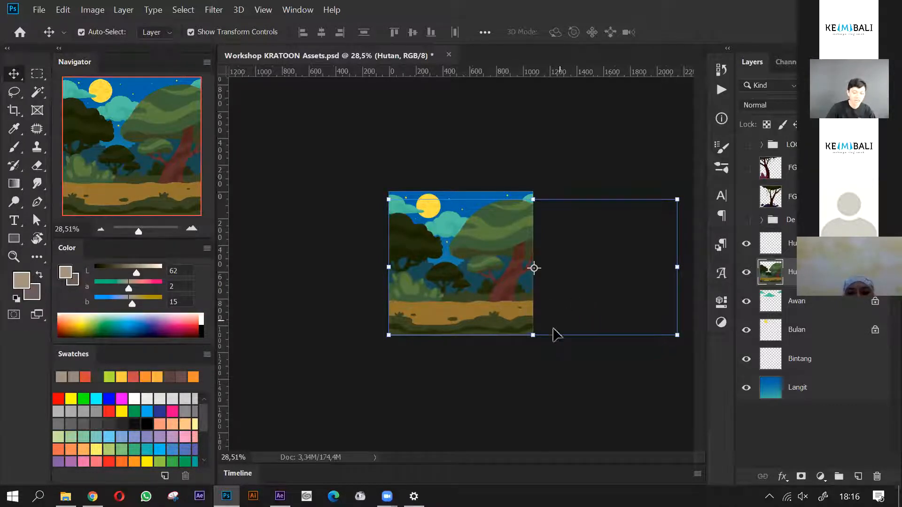
pyautogui.scroll(1, 536, 310)
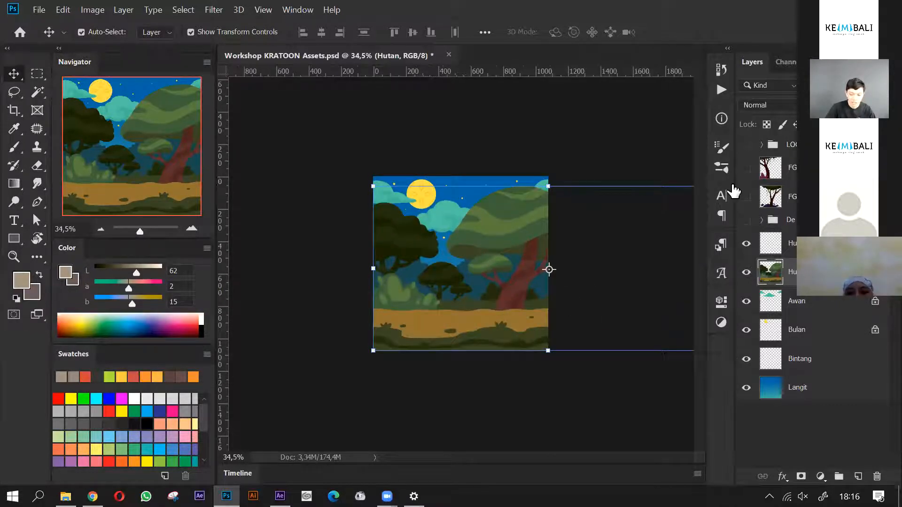
# - Show the De Badung character group in front of the forest background
pyautogui.click(747, 220)
pyautogui.scroll(1, 517, 350)
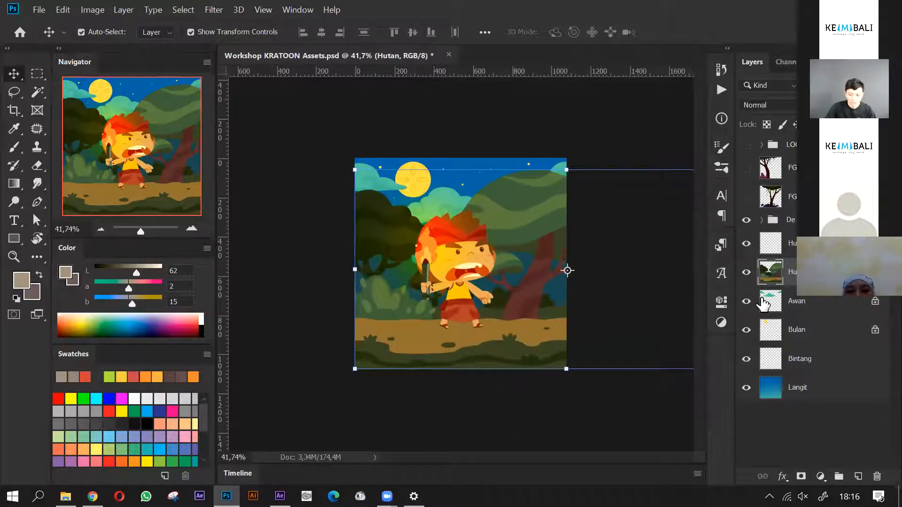
pyautogui.scroll(-3, 346, 346)
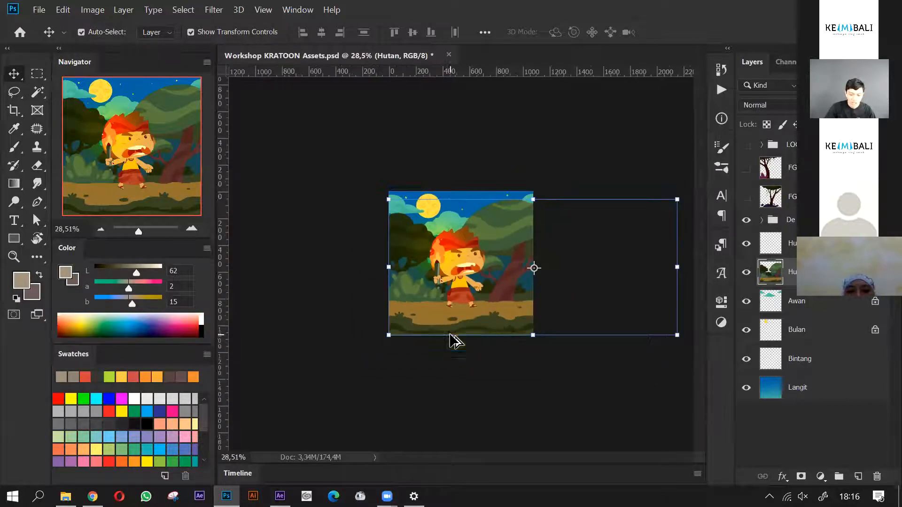
# - Slide the Hutan forest layer left behind the character and back again, and undo the last move
pyautogui.moveTo(504, 328); pyautogui.dragTo(349, 301)
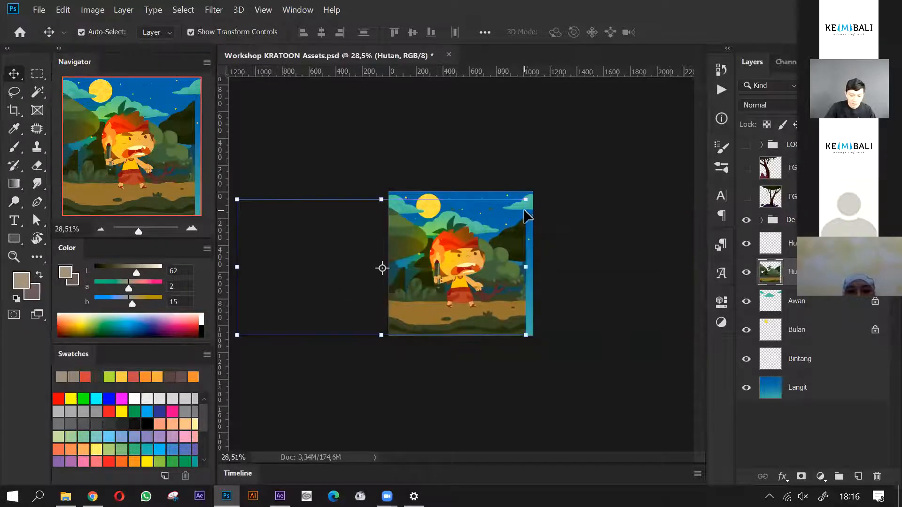
pyautogui.moveTo(403, 323); pyautogui.dragTo(614, 334)
pyautogui.moveTo(485, 315); pyautogui.dragTo(424, 311)
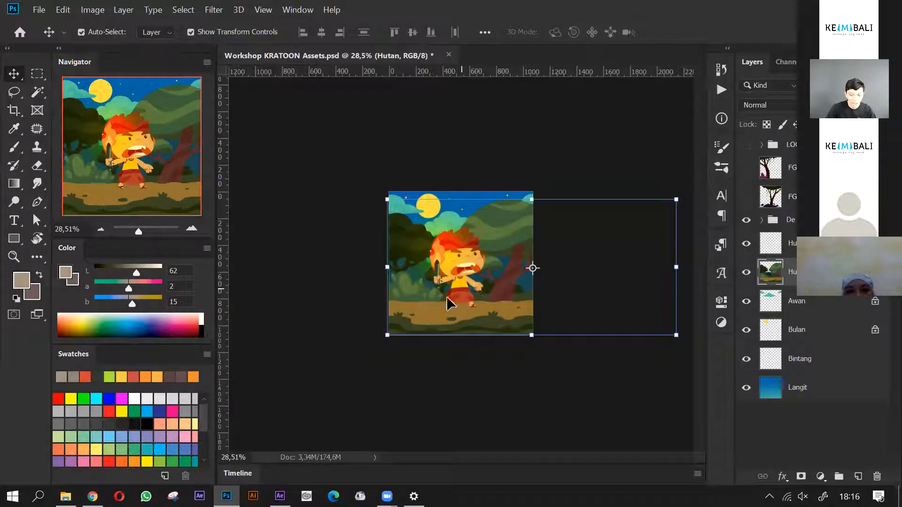
pyautogui.hotkey('ctrl', 'z')
pyautogui.scroll(-1, 583, 324)
pyautogui.scroll(4, 583, 320)
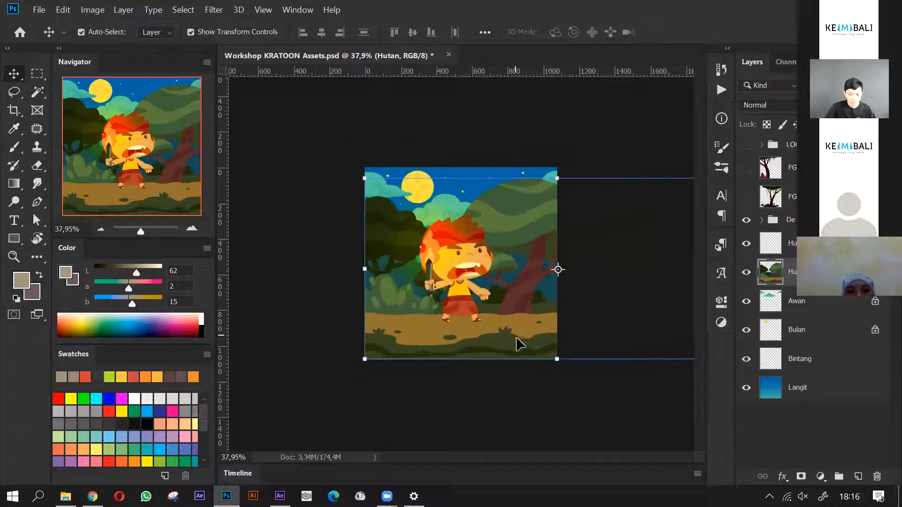
# - Slide the Hutan forest layer far to the left once more to preview the scrolling background, and restore its original position
pyautogui.moveTo(538, 340); pyautogui.dragTo(413, 335)
pyautogui.moveTo(196, 329); pyautogui.dragTo(196, 329)
pyautogui.scroll(-4, 430, 361)
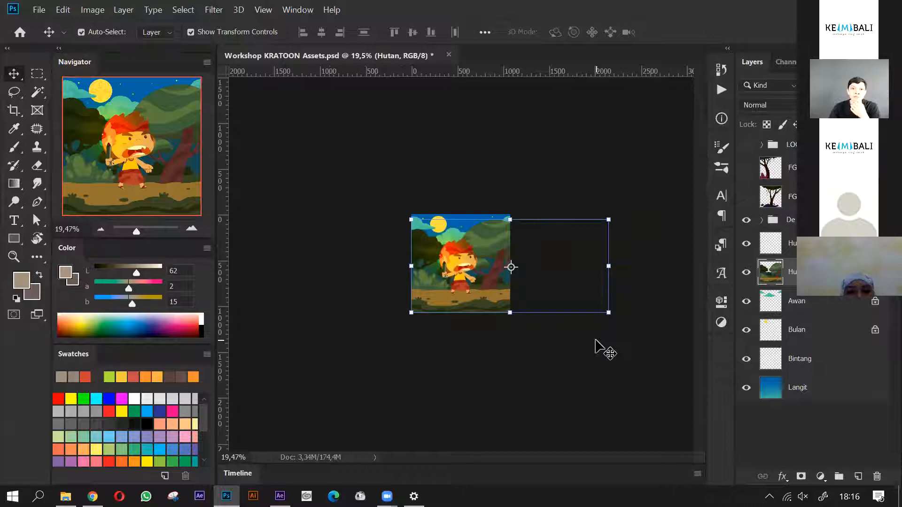
pyautogui.scroll(1, 554, 280)
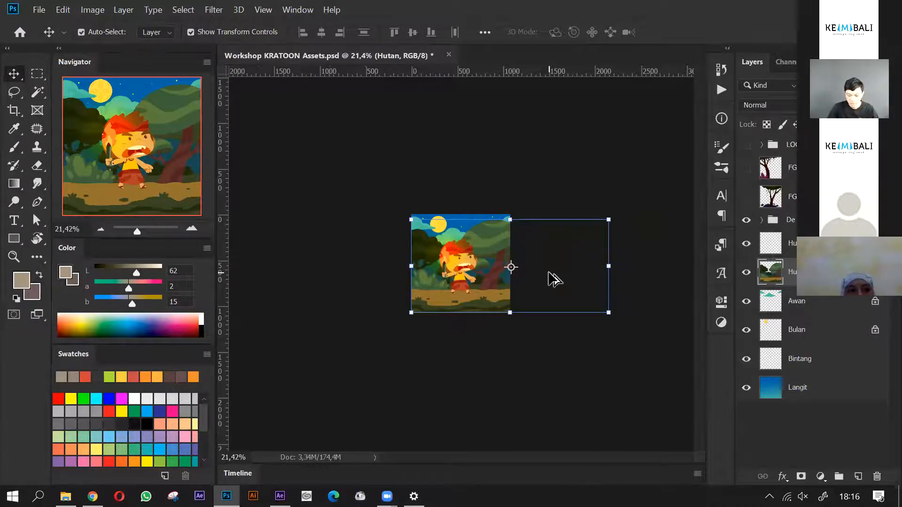
pyautogui.scroll(2, 529, 288)
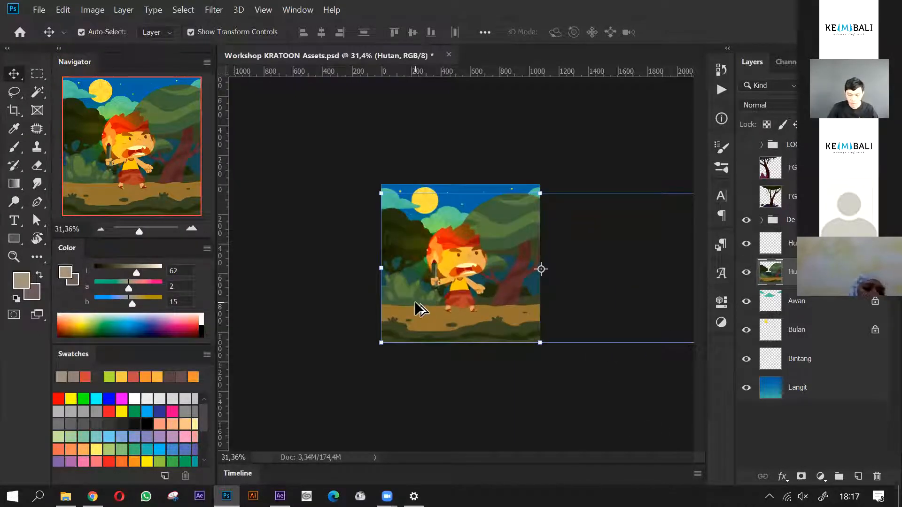
pyautogui.scroll(-2, 301, 281)
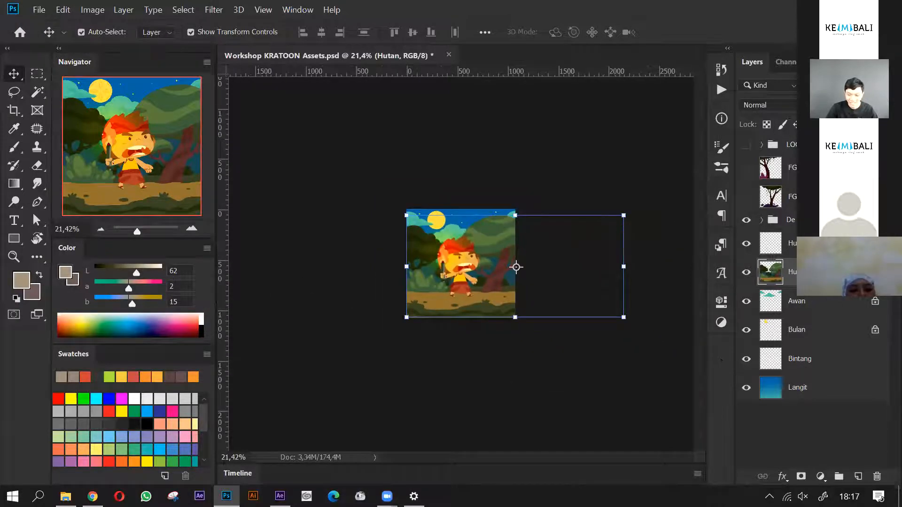
# - Compare the extents of the Hutan copy and Hutan layers beyond the canvas by selecting each in turn
pyautogui.click(813, 244)
pyautogui.scroll(-1, 644, 323)
pyautogui.scroll(1, 620, 308)
pyautogui.scroll(-1, 494, 294)
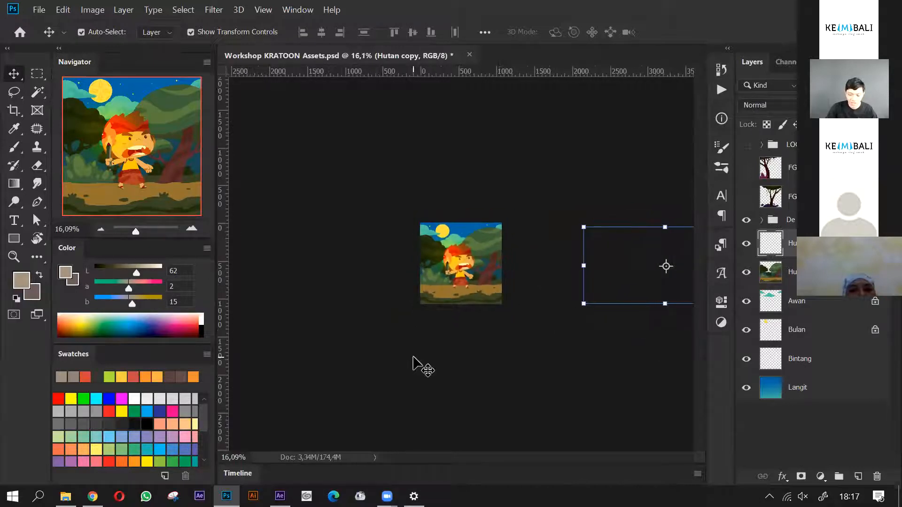
pyautogui.click(455, 301)
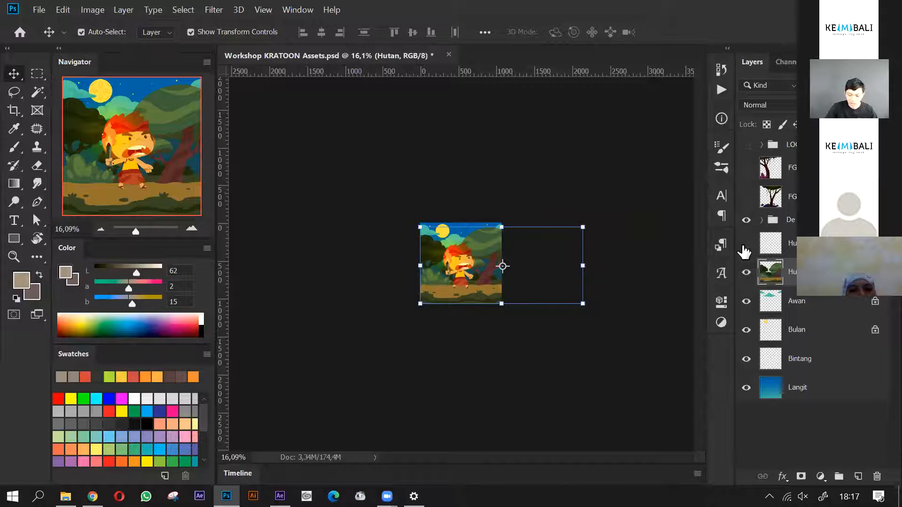
pyautogui.click(775, 245)
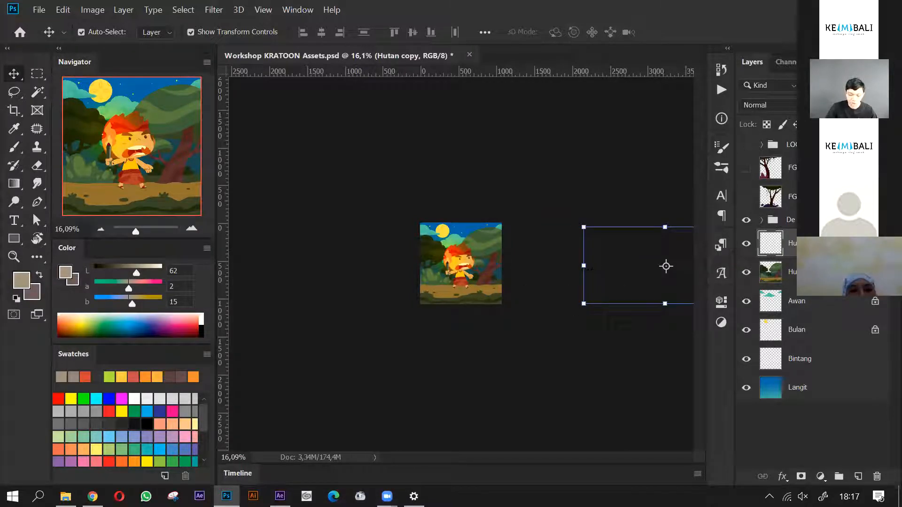
pyautogui.scroll(2, 571, 302)
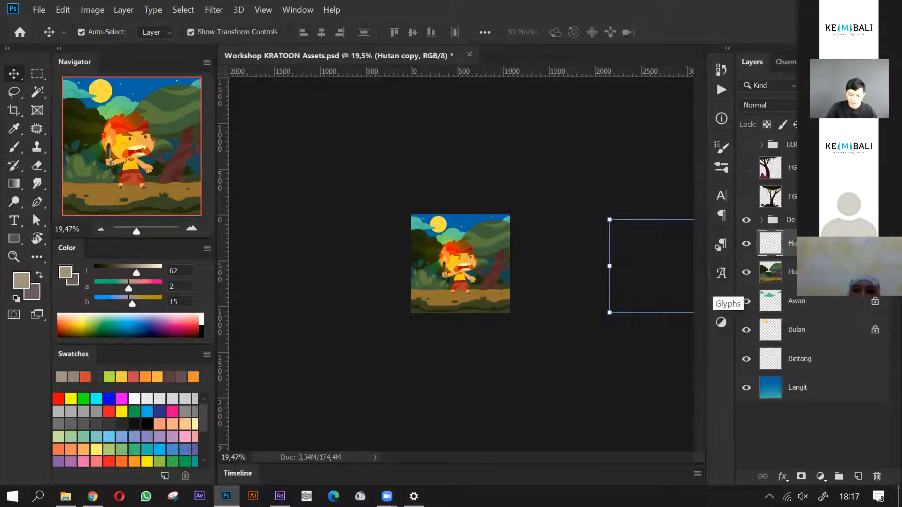
# - Move the Hutan and Hutan copy layers left together to test the background continuation, and undo the move
pyautogui.keyDown('ctrl'); pyautogui.click(793, 278); pyautogui.keyUp('ctrl')
pyautogui.moveTo(479, 300); pyautogui.dragTo(310, 294)
pyautogui.scroll(8, 414, 261)
pyautogui.moveTo(366, 344); pyautogui.dragTo(303, 340)
pyautogui.scroll(6, 310, 358)
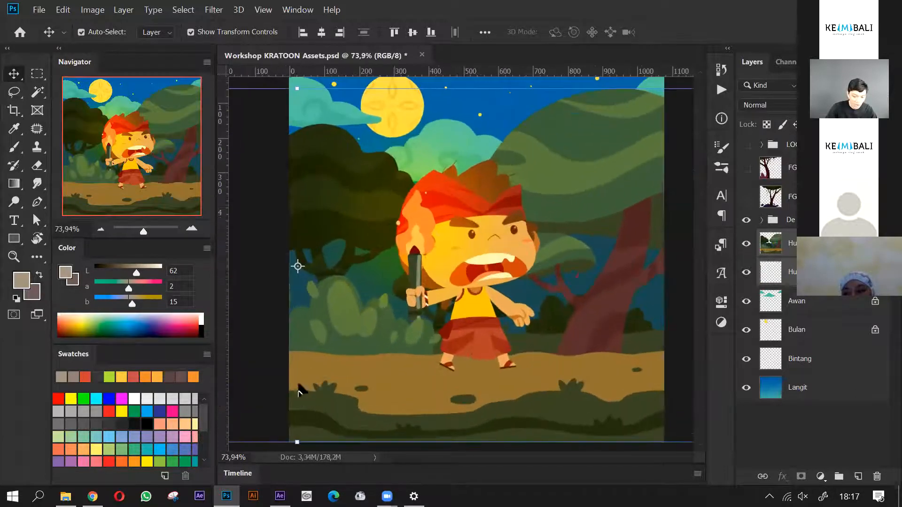
pyautogui.moveTo(325, 408); pyautogui.dragTo(320, 410)
pyautogui.scroll(-8, 403, 195)
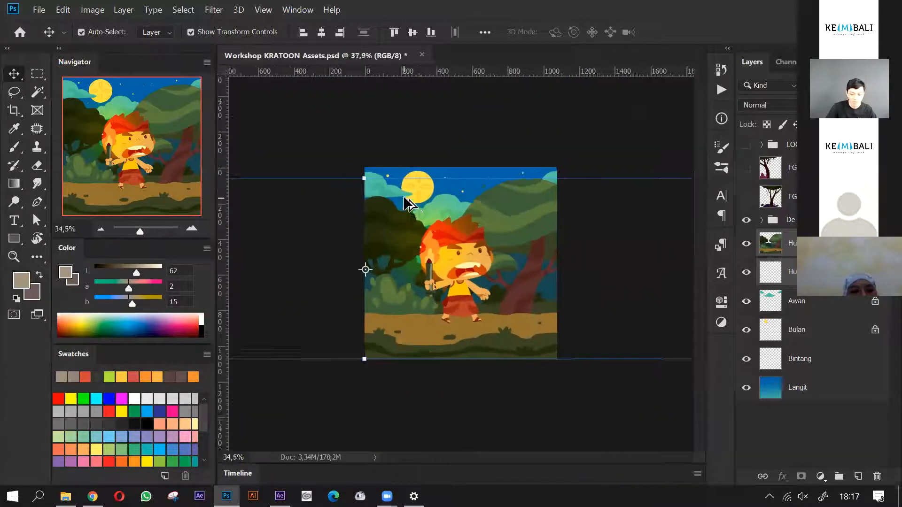
pyautogui.scroll(-4, 405, 202)
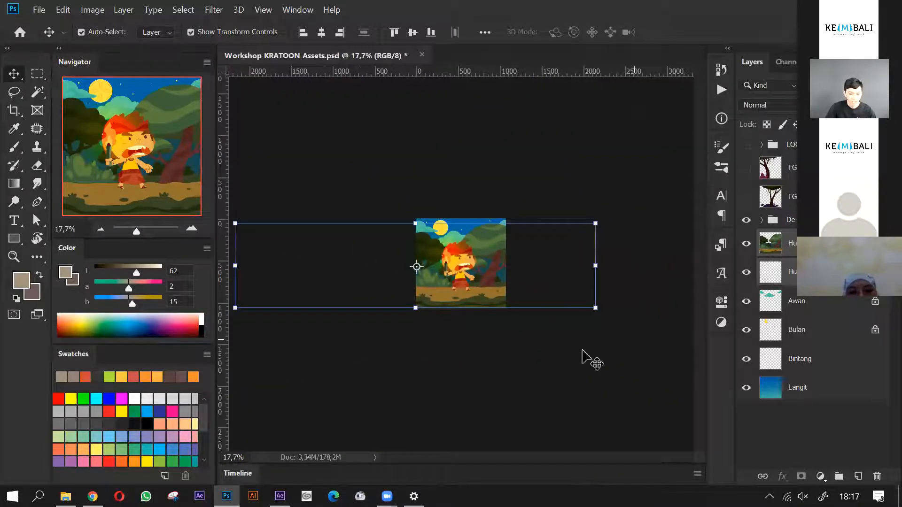
pyautogui.hotkey('ctrl', 'z')
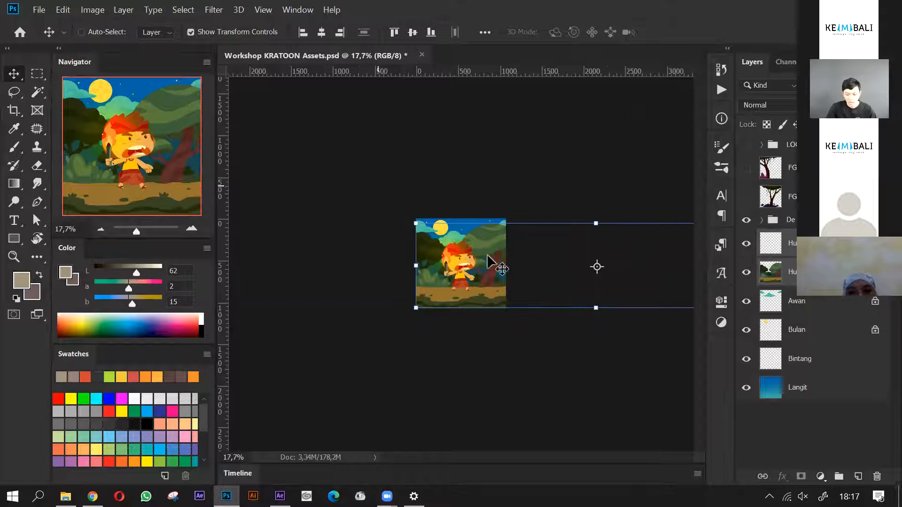
# - Select only the Hutan copy layer and examine its placement outside the canvas
pyautogui.click(836, 249)
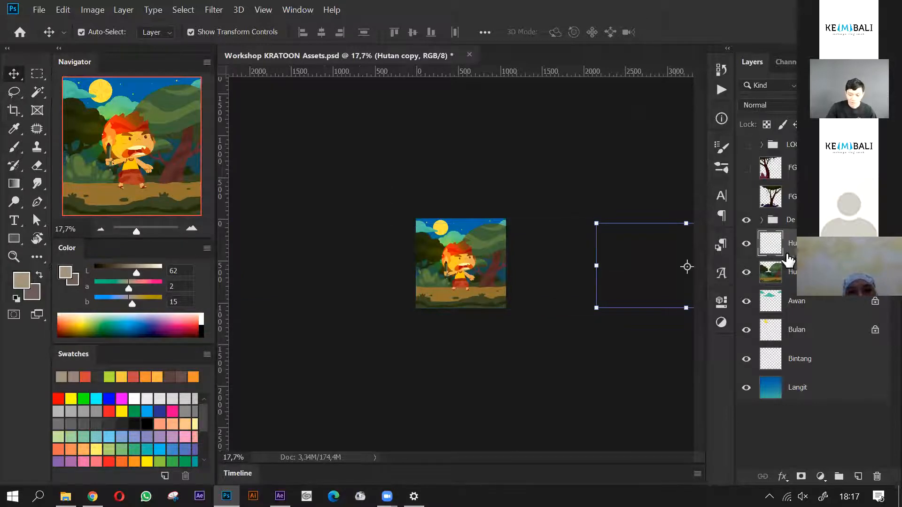
pyautogui.scroll(-3, 433, 284)
pyautogui.scroll(5, 601, 295)
pyautogui.scroll(1, 447, 284)
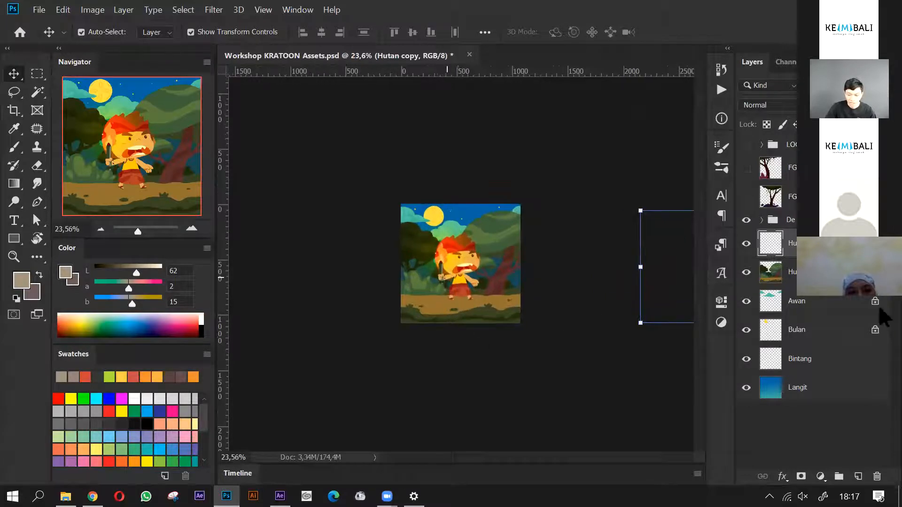
pyautogui.scroll(3, 576, 296)
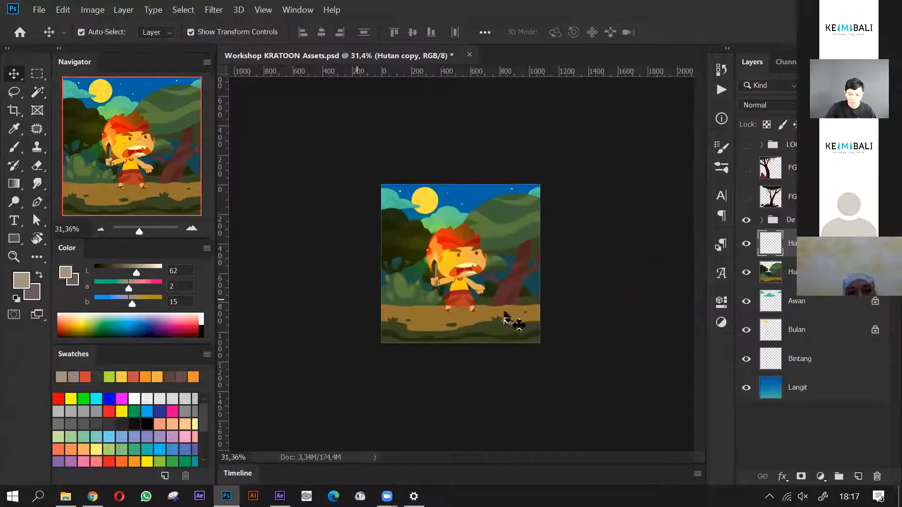
# - Select the Awan cloud layer and the Bulan moon layer in turn to show their extents, and deselect all layers
pyautogui.click(820, 306)
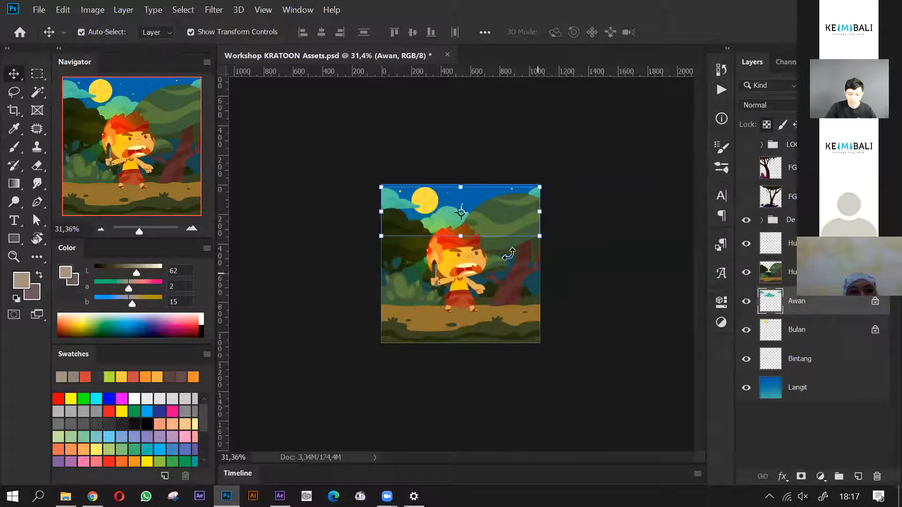
pyautogui.scroll(2, 509, 254)
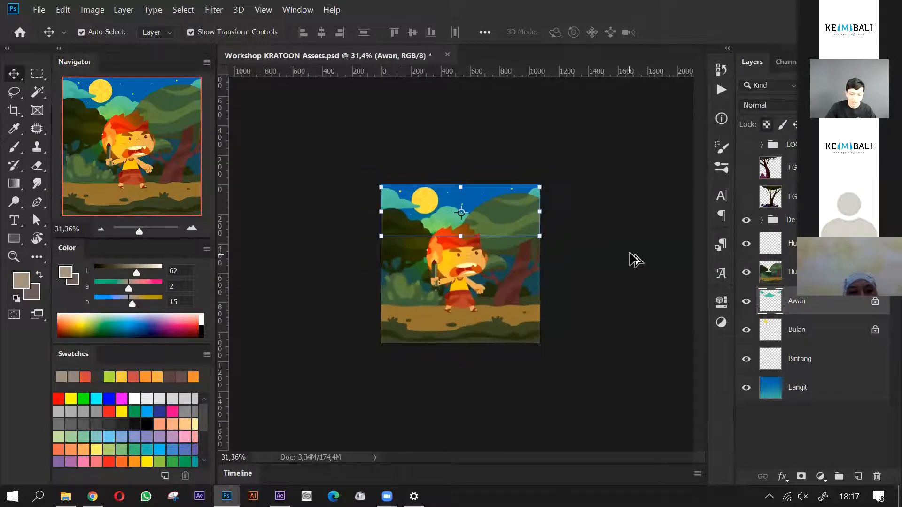
pyautogui.scroll(1, 634, 258)
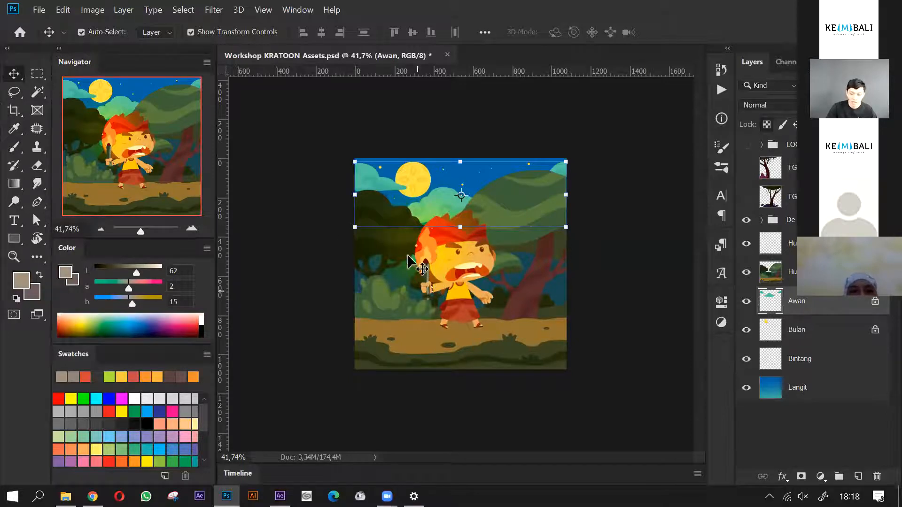
pyautogui.click(810, 334)
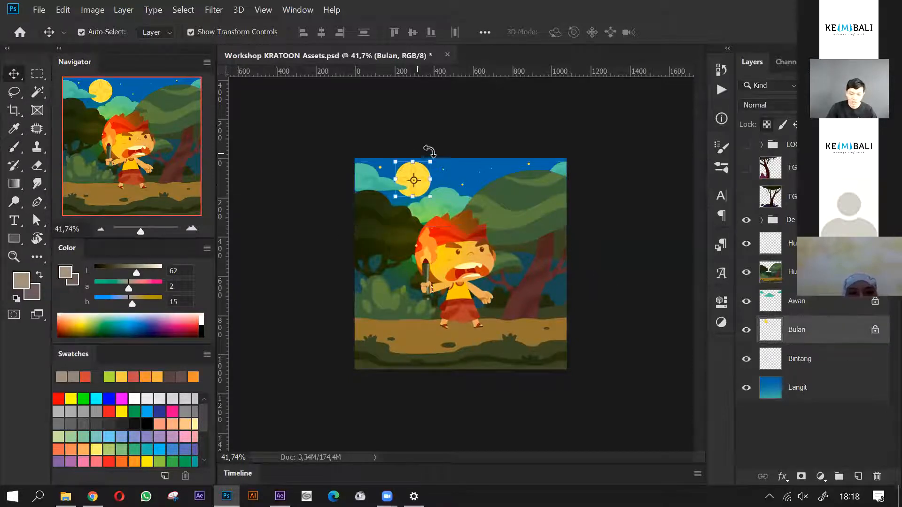
pyautogui.click(657, 372)
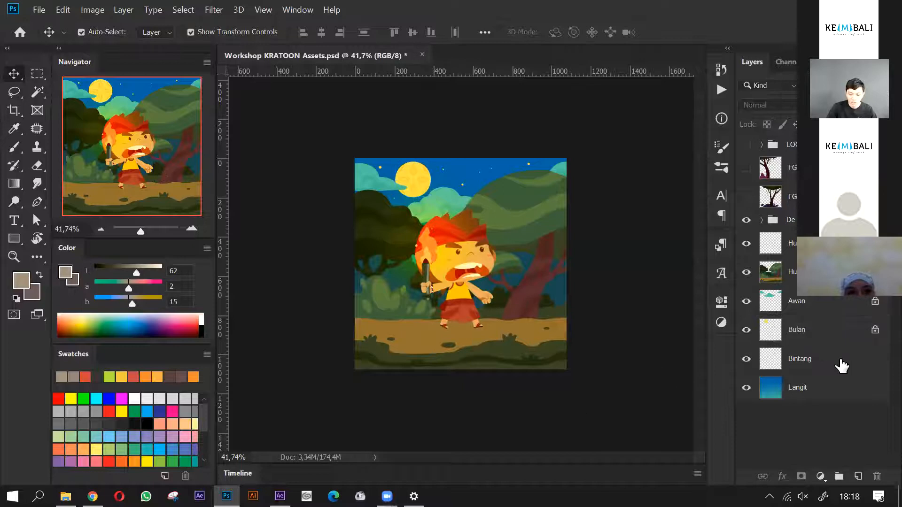
# - Select the Bintang stars layer and examine the area its stars cover in the sky
pyautogui.click(841, 366)
pyautogui.scroll(2, 467, 193)
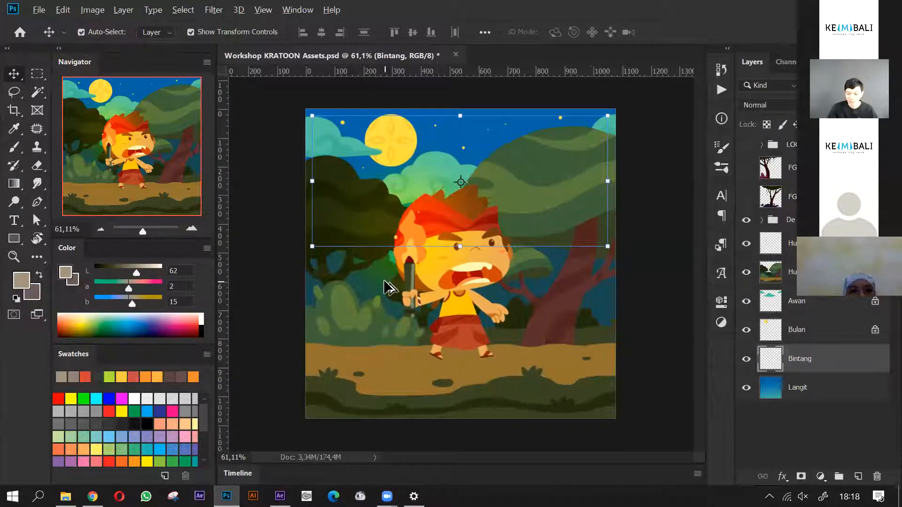
pyautogui.scroll(-1, 385, 286)
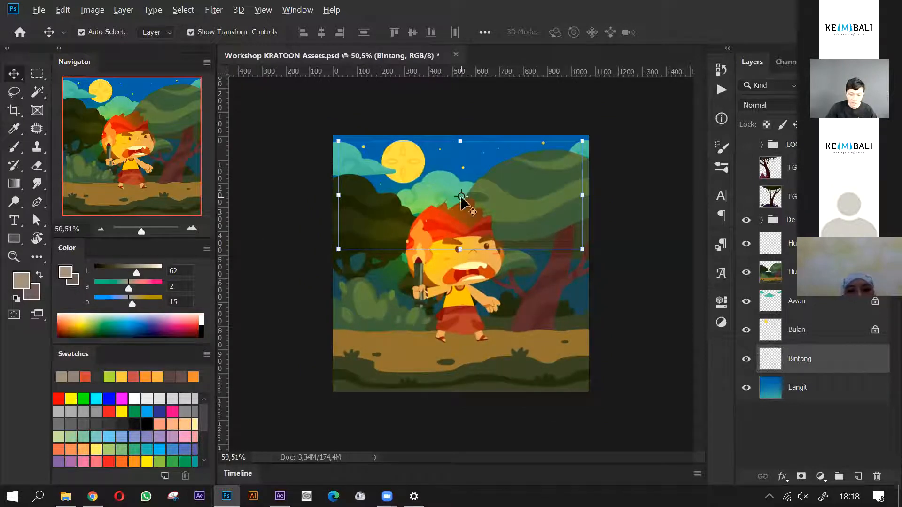
pyautogui.scroll(-2, 559, 217)
pyautogui.scroll(2, 559, 217)
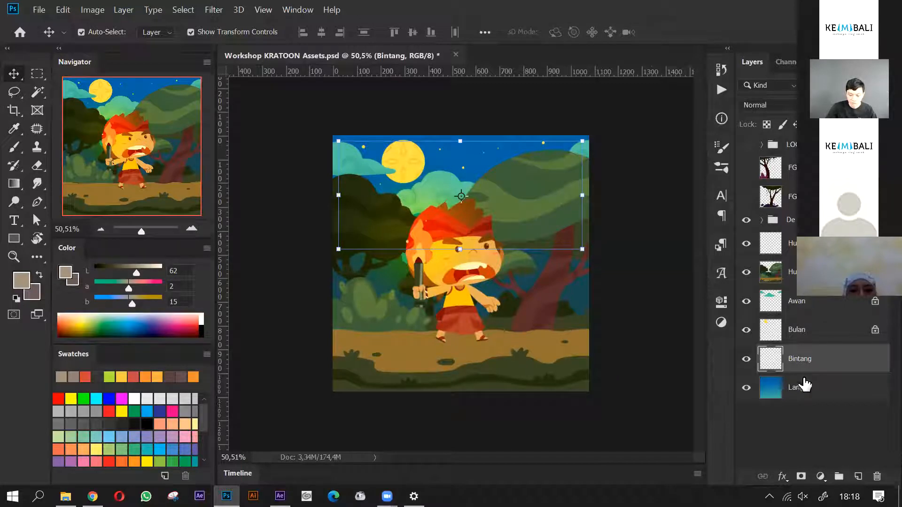
# - Hide the De Badung group and the Hutan copy, Hutan, Awan, Bulan and Bintang layers, leaving only the Langit sky layer
pyautogui.click(746, 220)
pyautogui.click(747, 274)
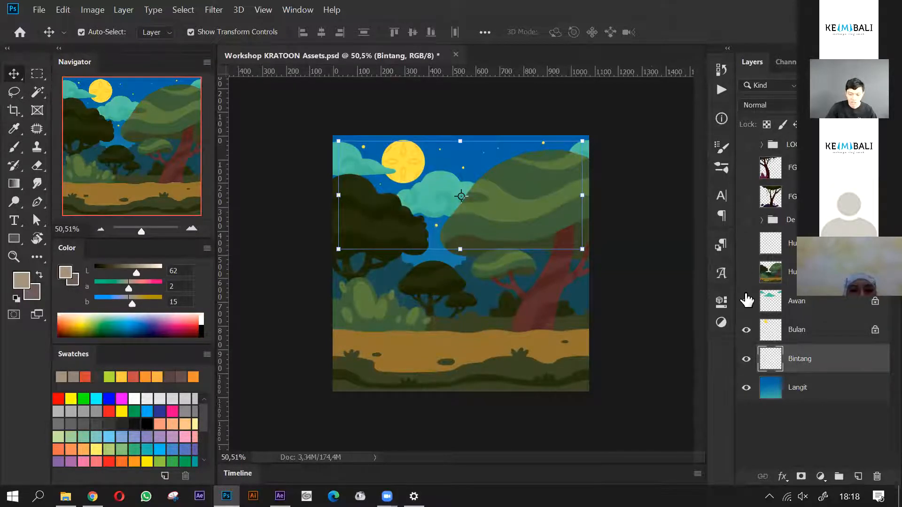
pyautogui.click(746, 302)
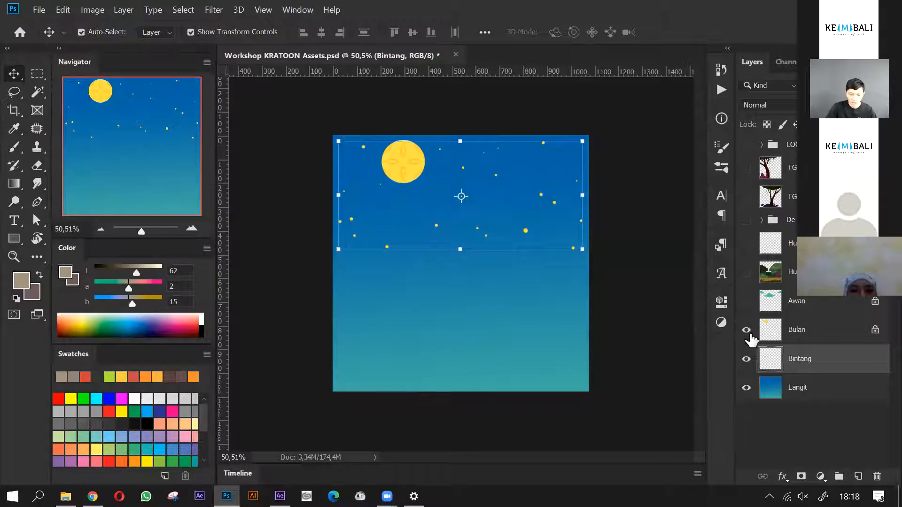
pyautogui.click(746, 331)
pyautogui.click(745, 360)
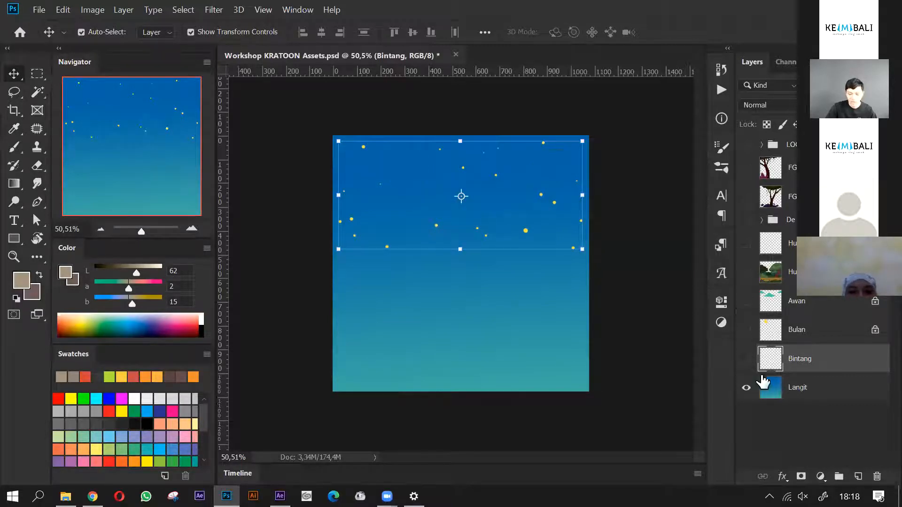
# - Show the Bintang, Bulan, Awan, Hutan and Hutan copy layers and the De Badung group again, keeping both FG layers hidden
pyautogui.click(745, 389)
pyautogui.click(745, 388)
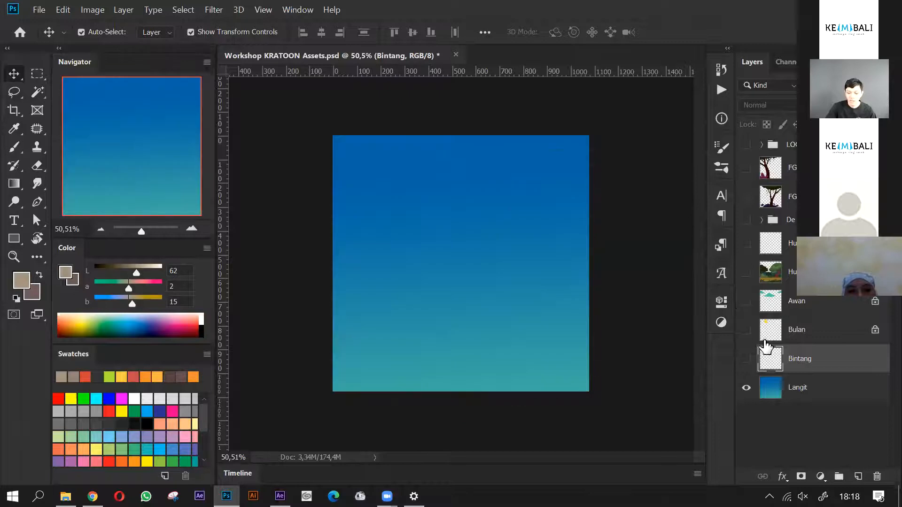
pyautogui.click(746, 360)
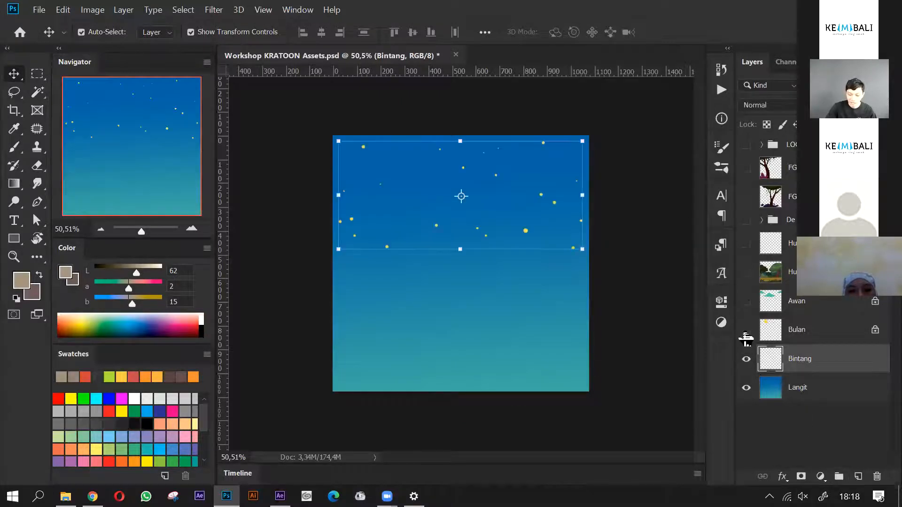
pyautogui.click(746, 330)
pyautogui.click(746, 302)
pyautogui.click(746, 273)
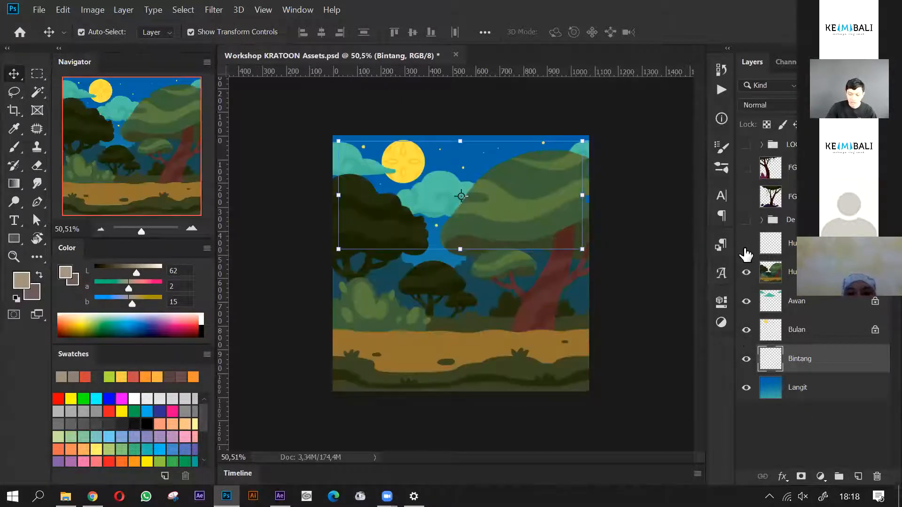
pyautogui.click(746, 243)
pyautogui.click(746, 220)
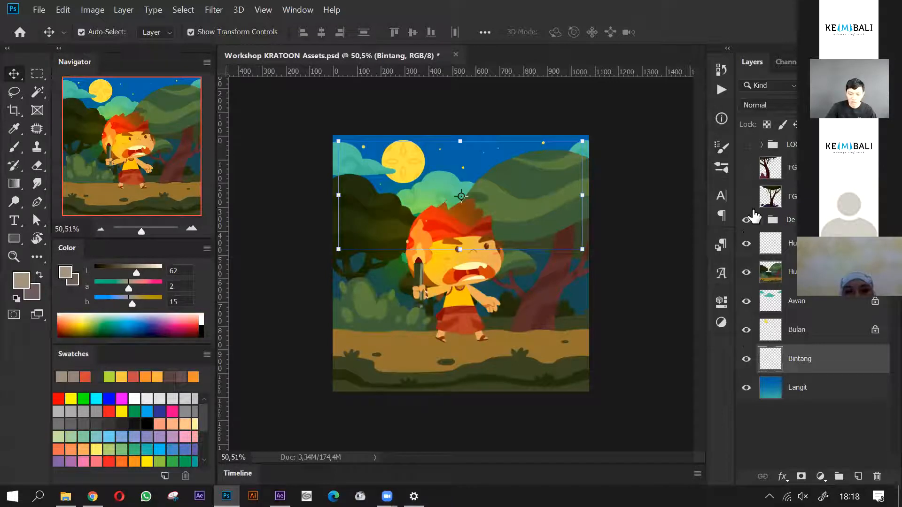
pyautogui.click(746, 197)
pyautogui.click(746, 197)
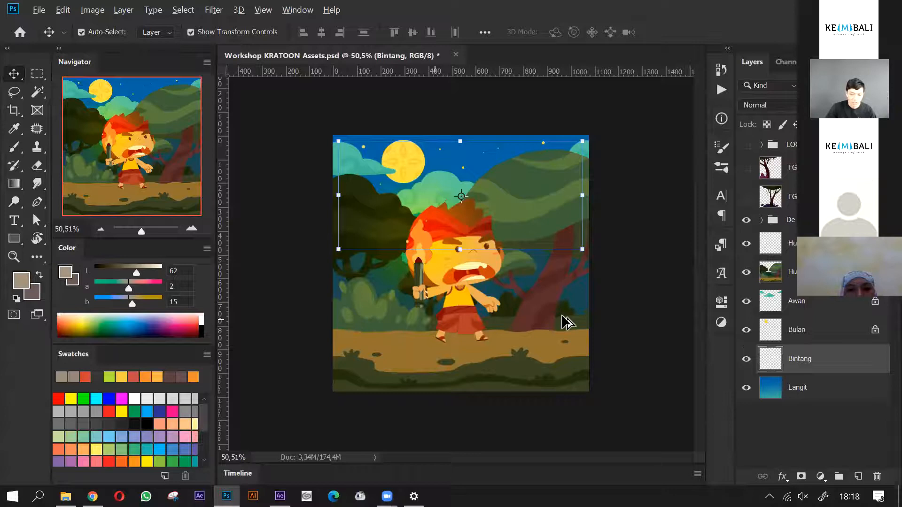
# - Show the logo group with the KRATOON header and social media footer, and leave no layer selected
pyautogui.scroll(1, 532, 321)
pyautogui.click(746, 144)
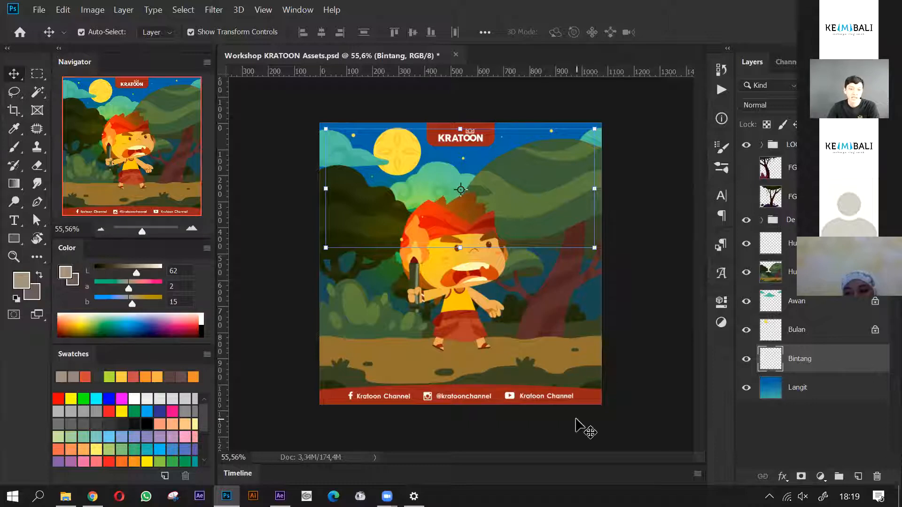
pyautogui.click(276, 366)
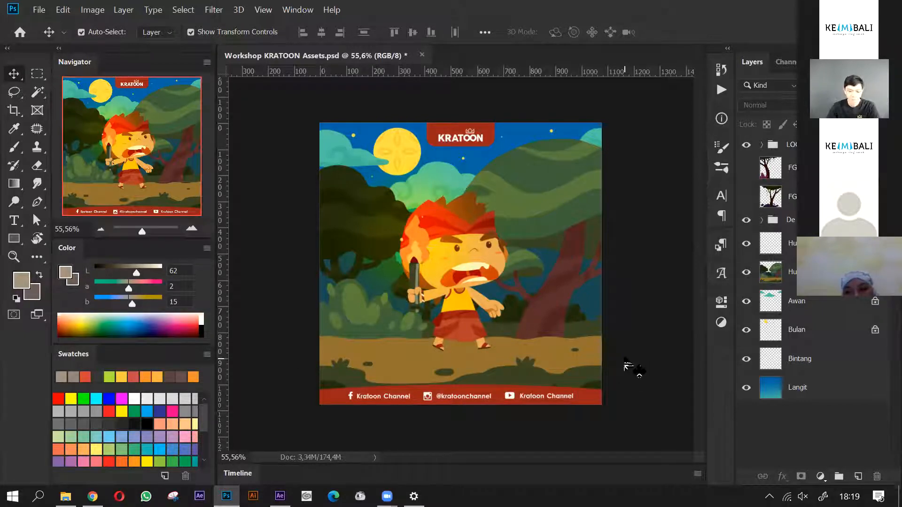
pyautogui.scroll(1, 583, 343)
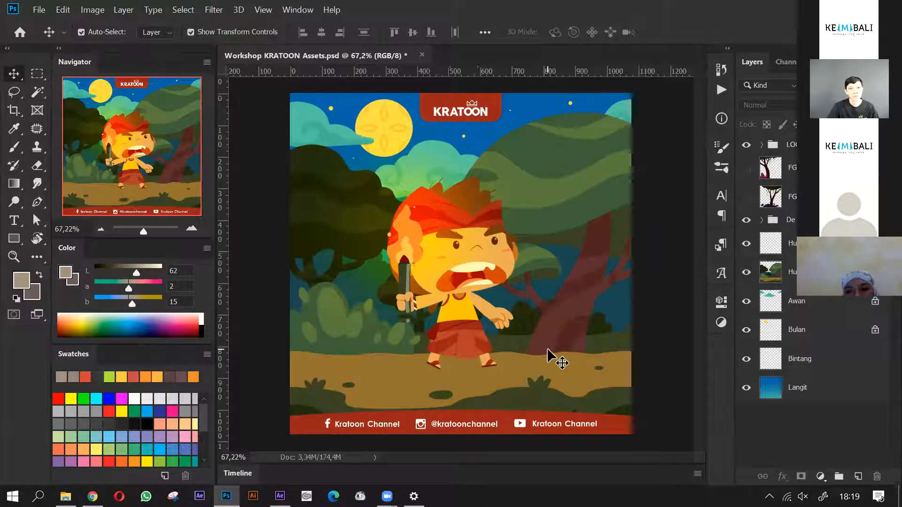
pyautogui.click(752, 249)
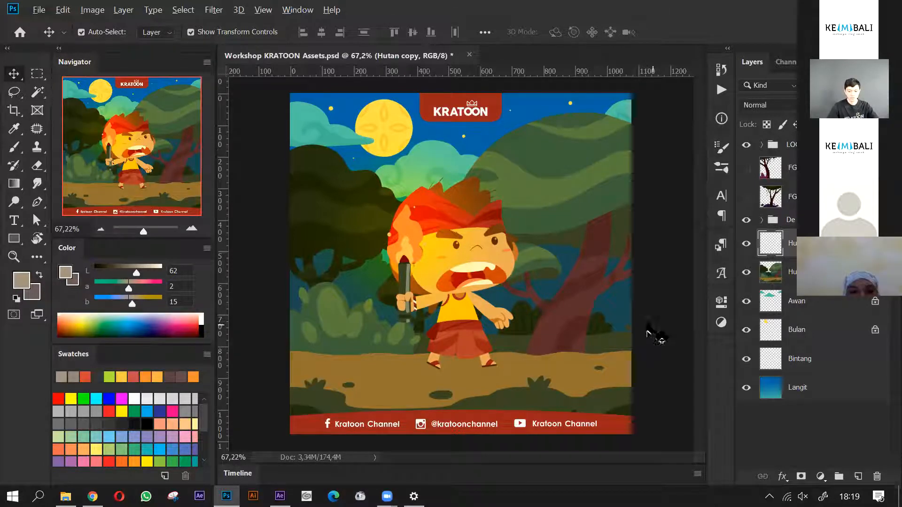
pyautogui.click(648, 334)
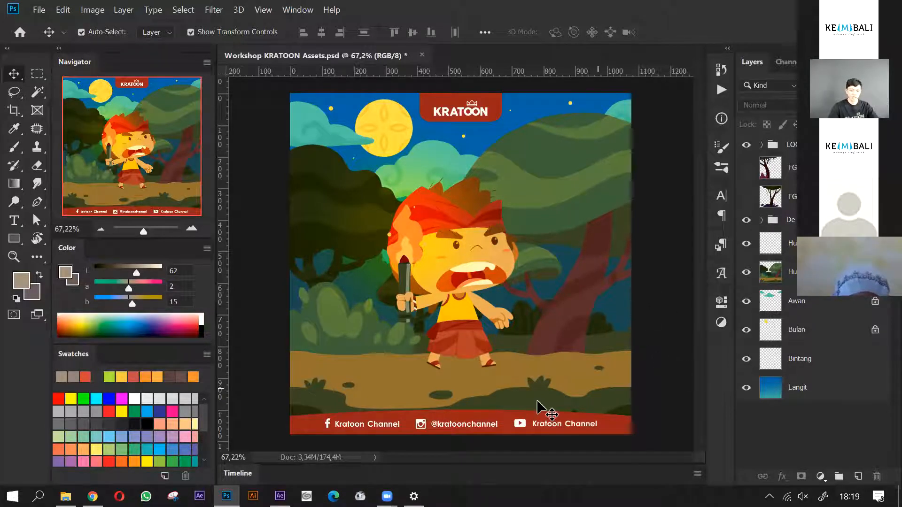
# - Expand the De Badung group, look through its separate body part layers, and collapse it again
pyautogui.click(761, 221)
pyautogui.scroll(-5, 780, 263)
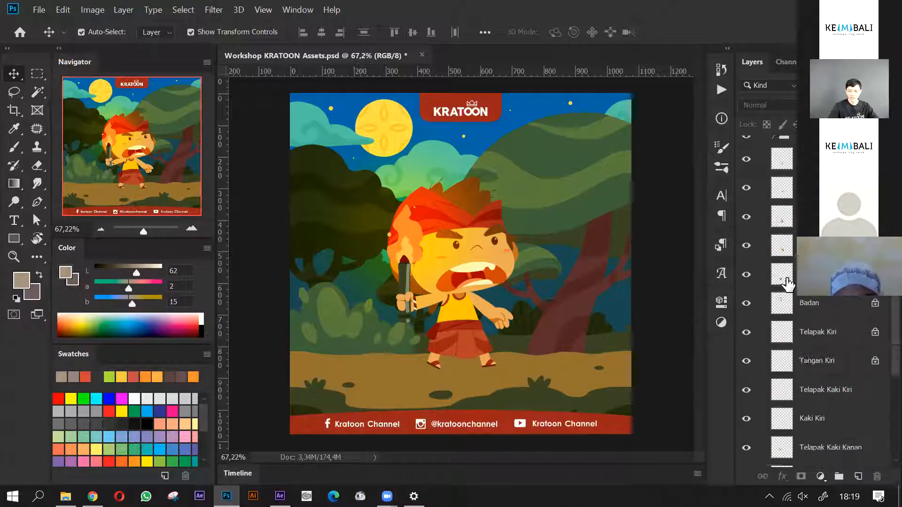
pyautogui.scroll(-3, 787, 283)
pyautogui.scroll(-3, 786, 284)
pyautogui.scroll(15, 787, 282)
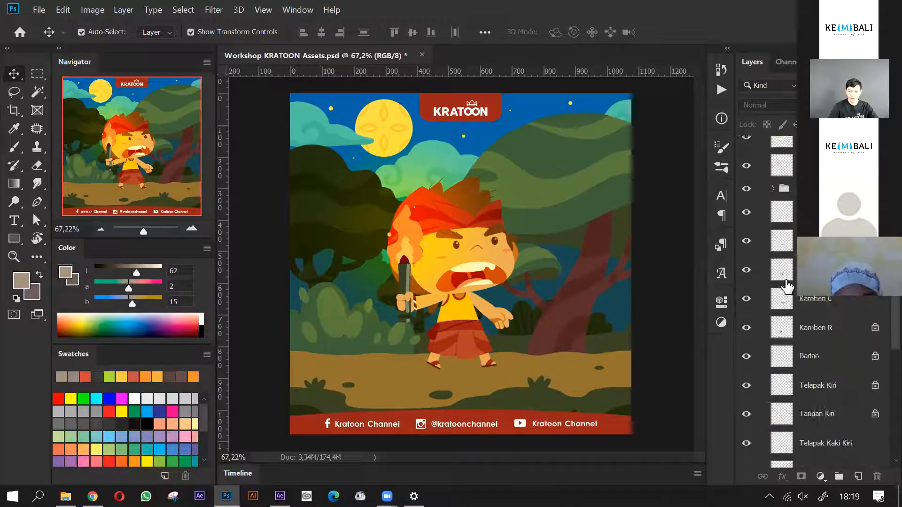
pyautogui.scroll(1, 790, 268)
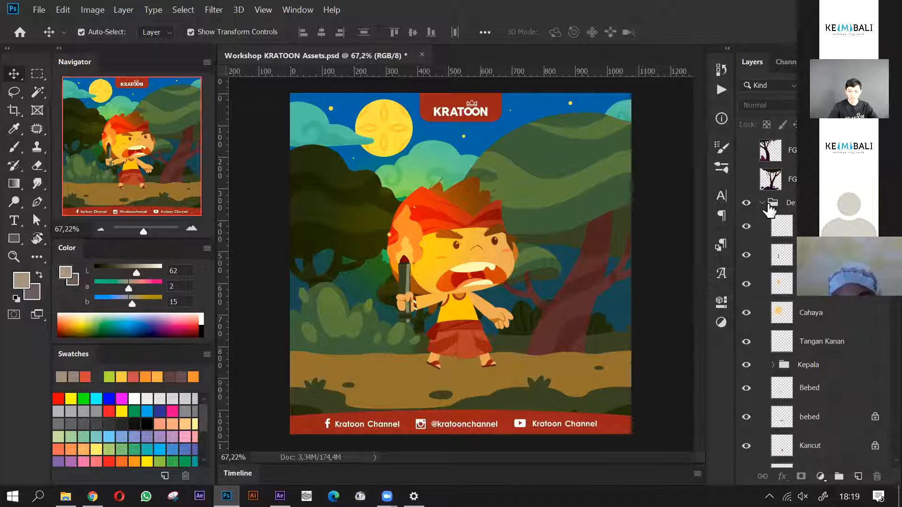
pyautogui.click(762, 203)
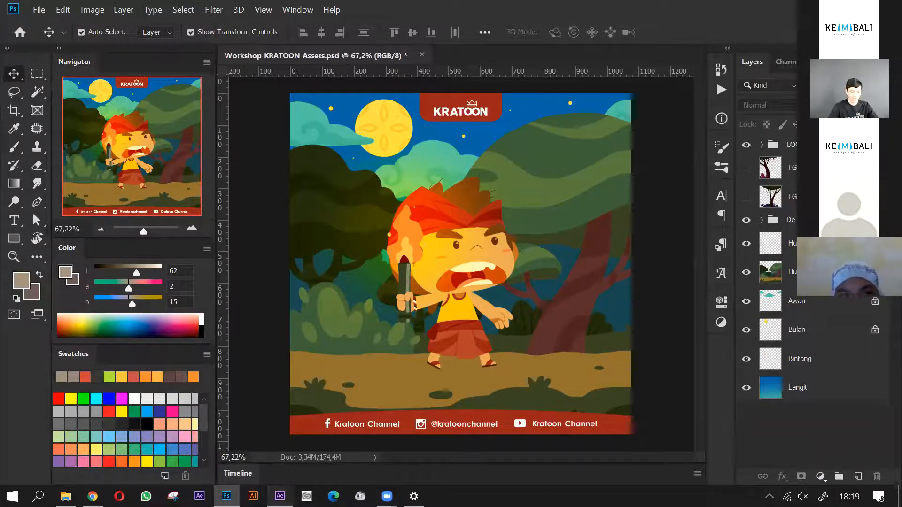
# - Switch to the untitled project in After Effects and look over the available workspaces without changing the current one
pyautogui.click(280, 496)
pyautogui.click(166, 260)
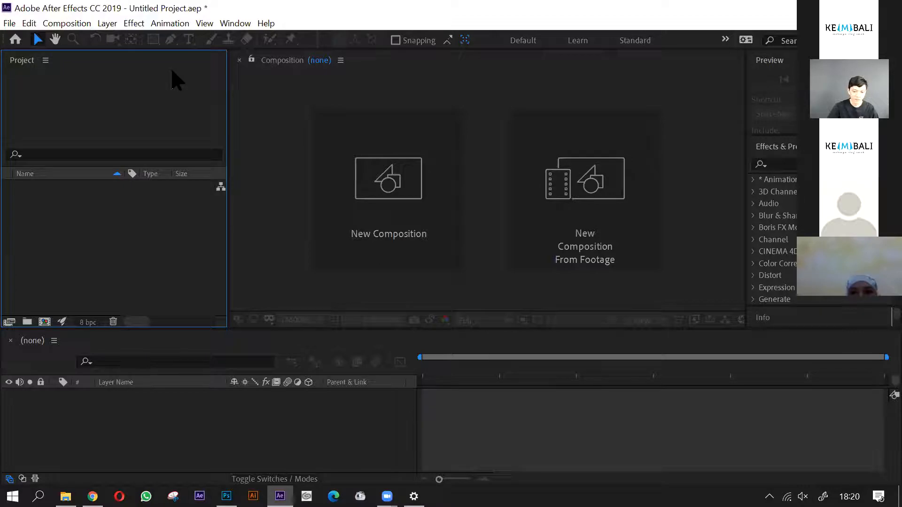
pyautogui.click(241, 23)
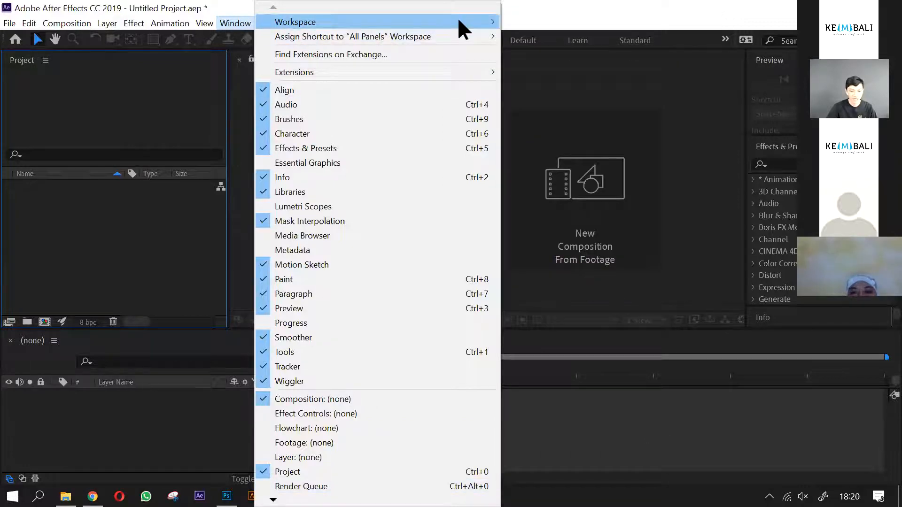
pyautogui.moveTo(464, 24)
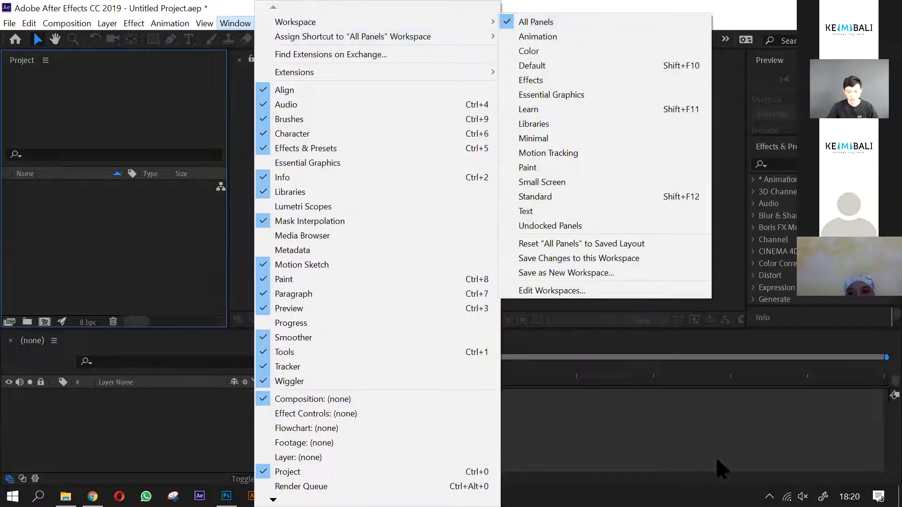
pyautogui.click(680, 429)
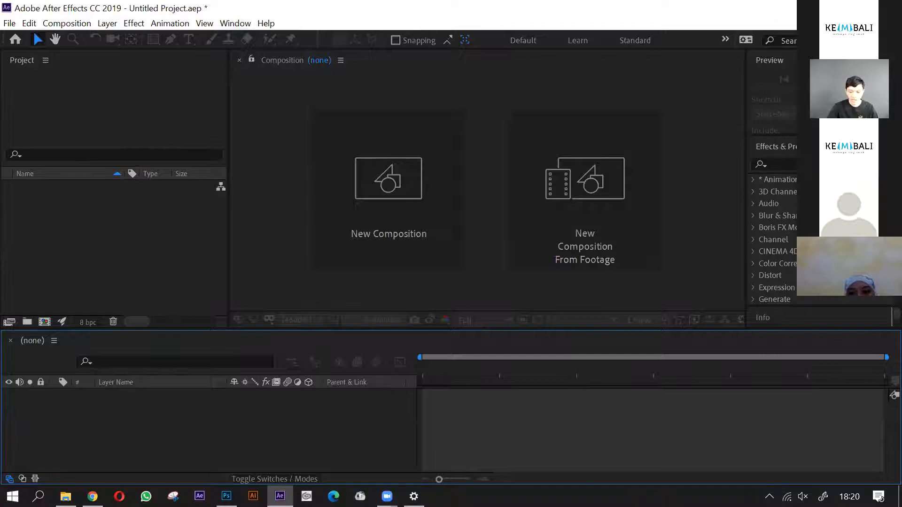
# - Point out the Effects & Presets, Preview and Project panels by activating each in turn
pyautogui.click(785, 165)
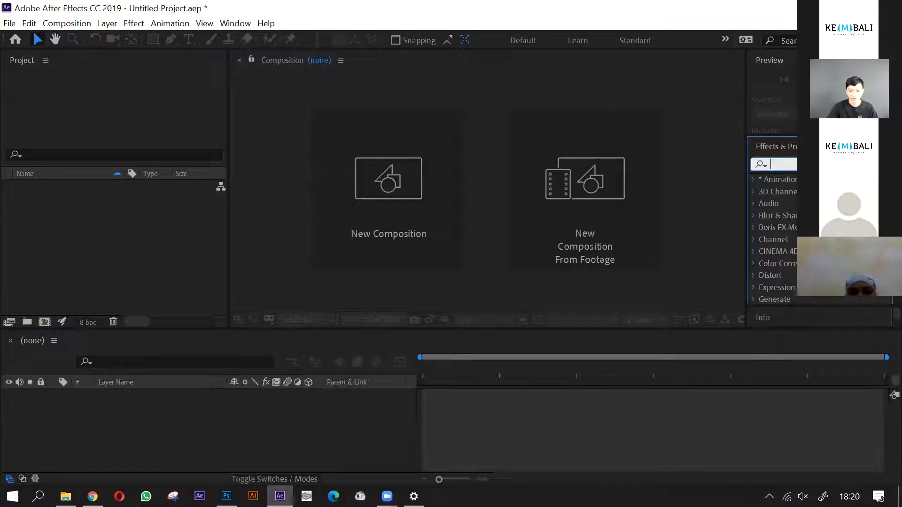
pyautogui.click(784, 89)
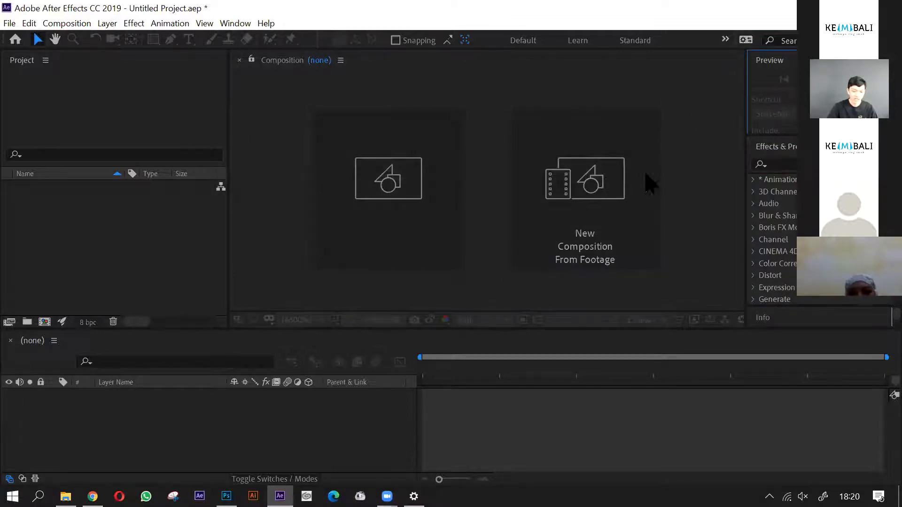
pyautogui.click(88, 255)
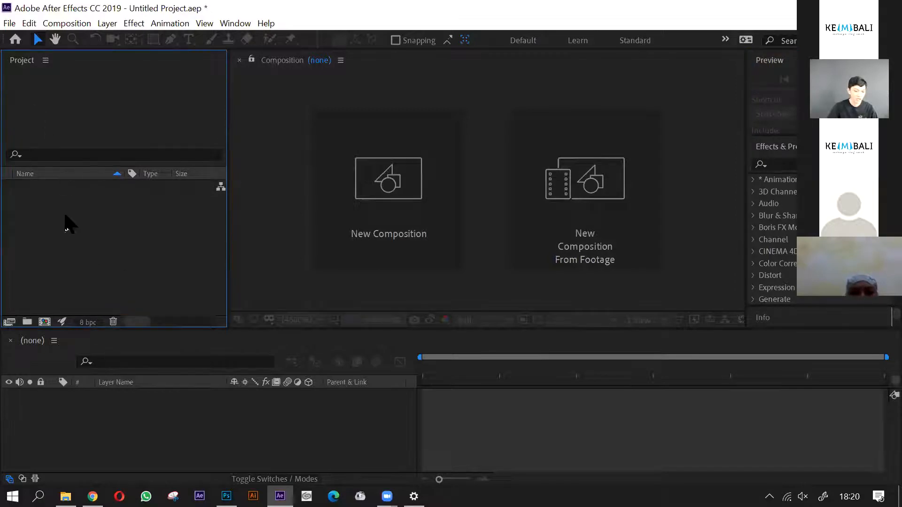
# - Start importing Workshop KRATOON Assets.psd from the 2 - Bali Banget folder into the After Effects project
pyautogui.doubleClick(60, 243)
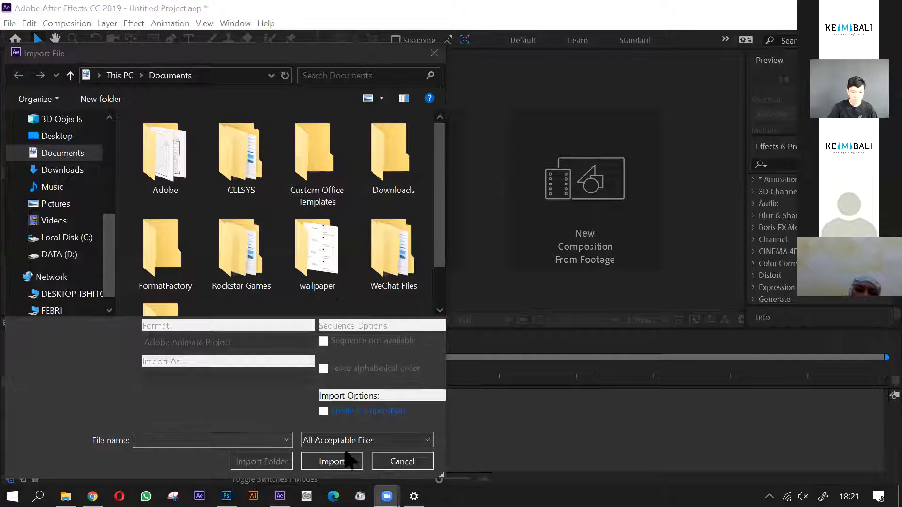
pyautogui.click(434, 53)
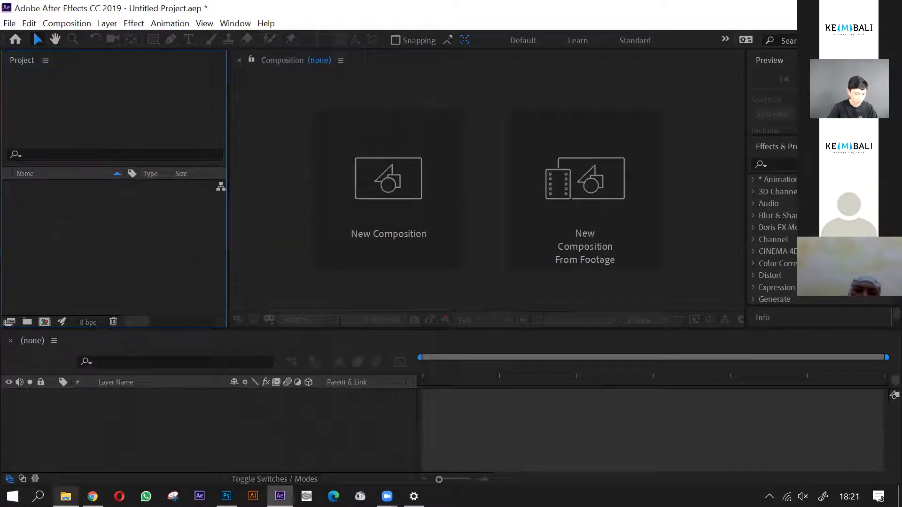
pyautogui.moveTo(66, 497)
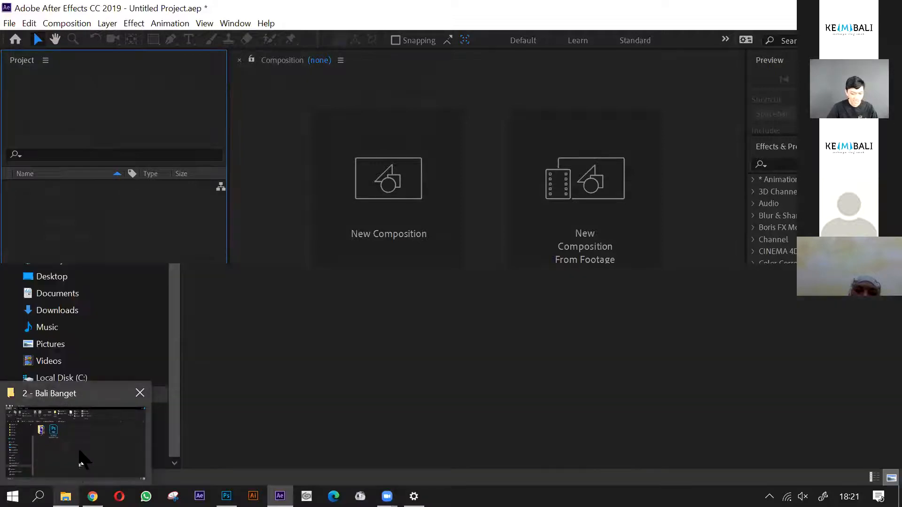
pyautogui.click(81, 463)
pyautogui.moveTo(310, 155); pyautogui.dragTo(163, 266)
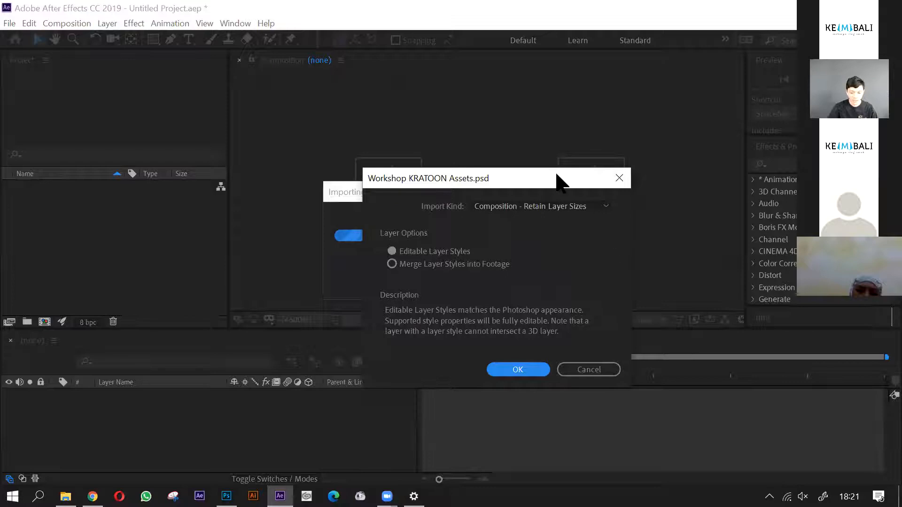
pyautogui.moveTo(561, 183); pyautogui.dragTo(563, 161)
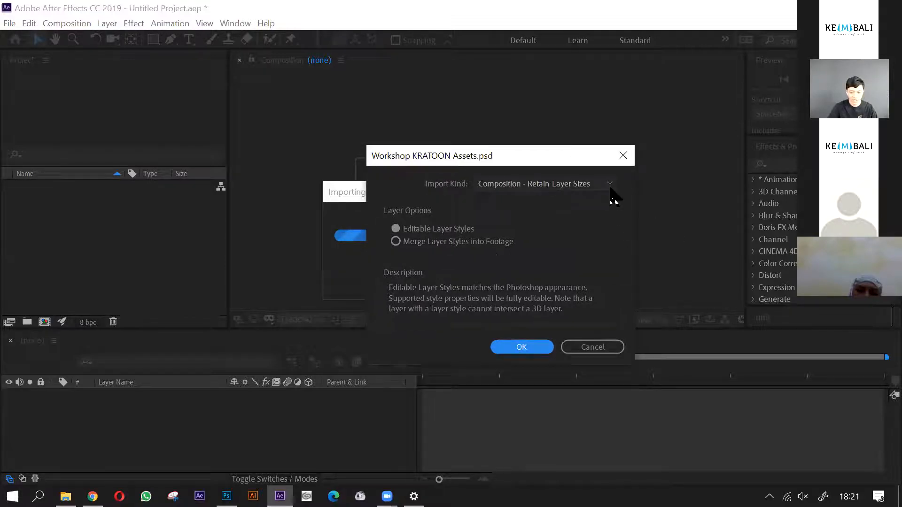
# - Review the Import Kind choices for the PSD, keeping Composition - Retain Layer Sizes, and move the import dialog higher
pyautogui.click(608, 186)
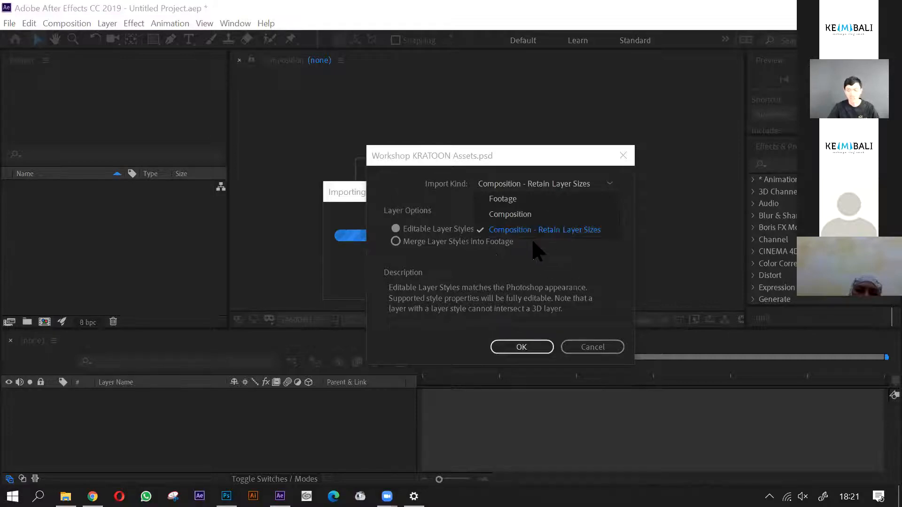
pyautogui.click(607, 259)
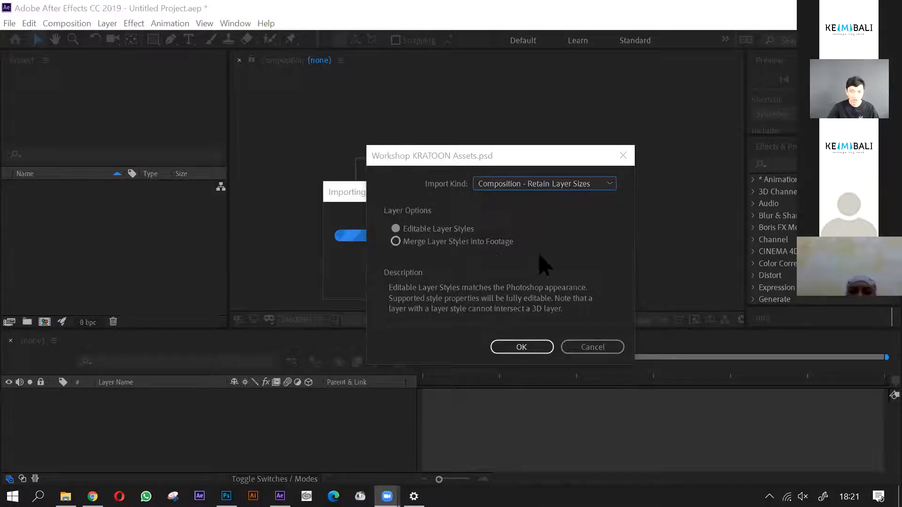
pyautogui.click(608, 187)
pyautogui.click(608, 187)
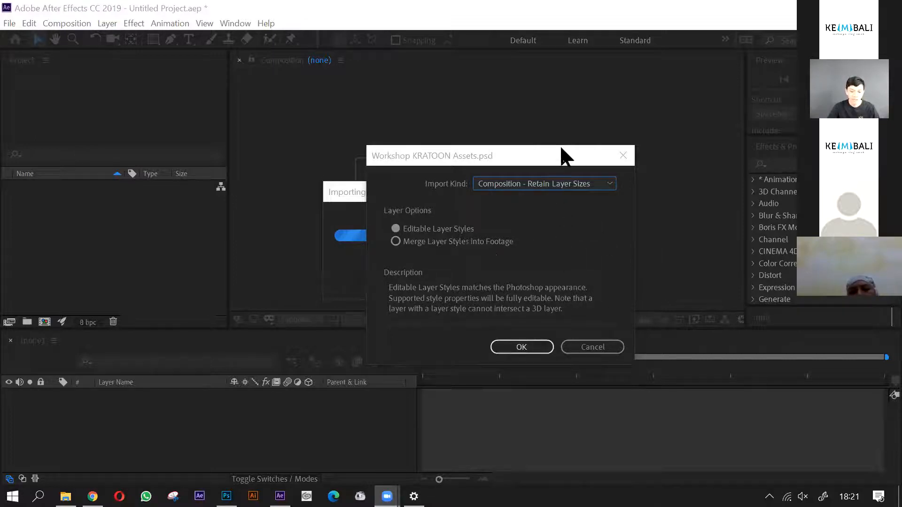
pyautogui.moveTo(560, 155); pyautogui.dragTo(560, 129)
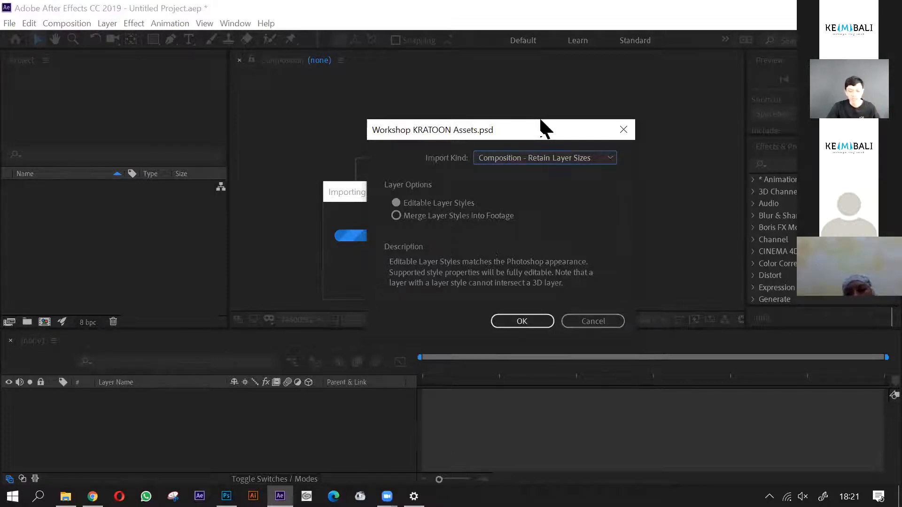
pyautogui.moveTo(540, 120); pyautogui.dragTo(541, 119)
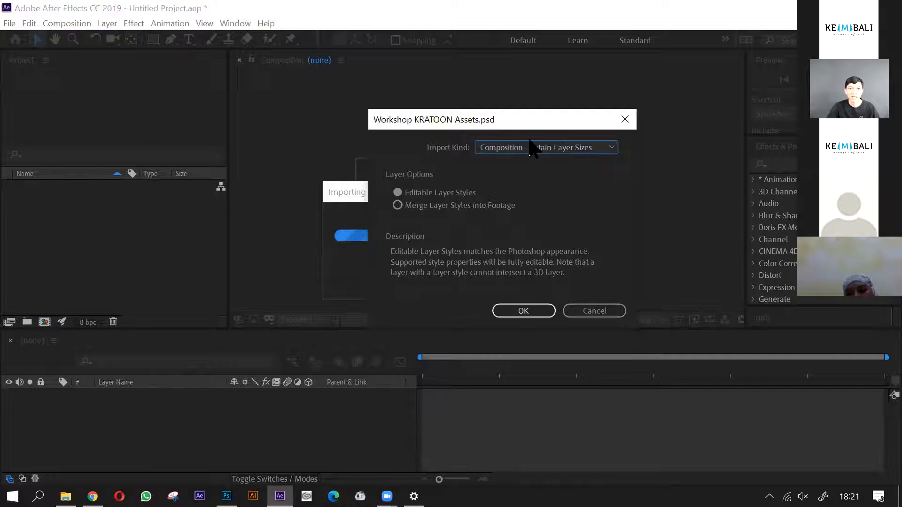
pyautogui.moveTo(520, 124); pyautogui.dragTo(520, 120)
# - Import the PSD as Composition - Retain Layer Sizes with Editable Layer Styles
pyautogui.click(604, 146)
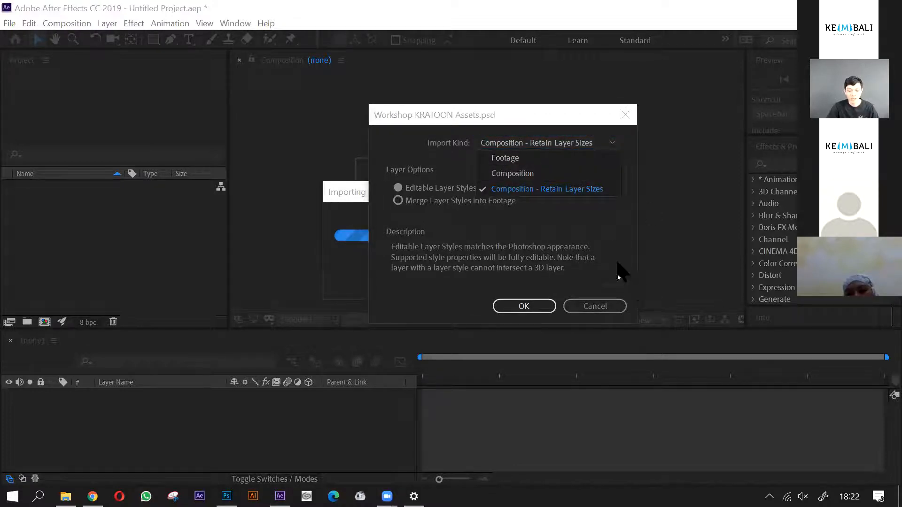
pyautogui.click(615, 250)
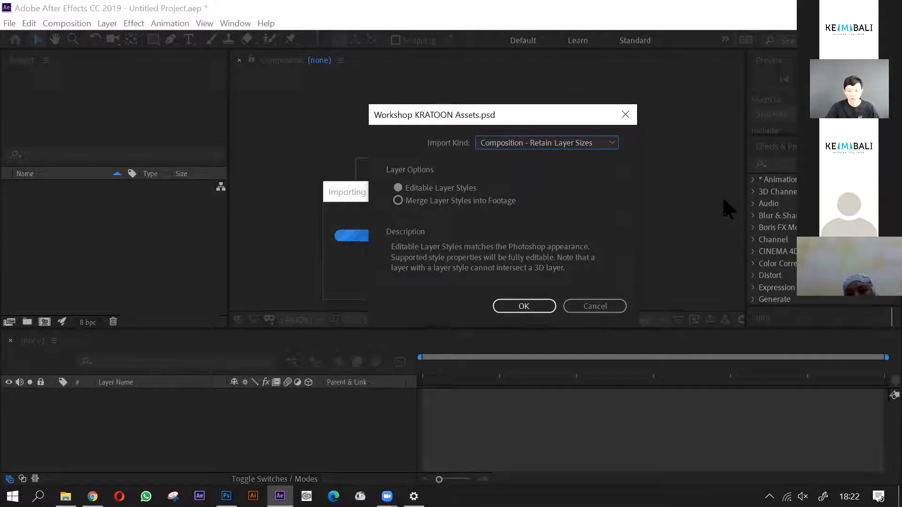
pyautogui.click(609, 145)
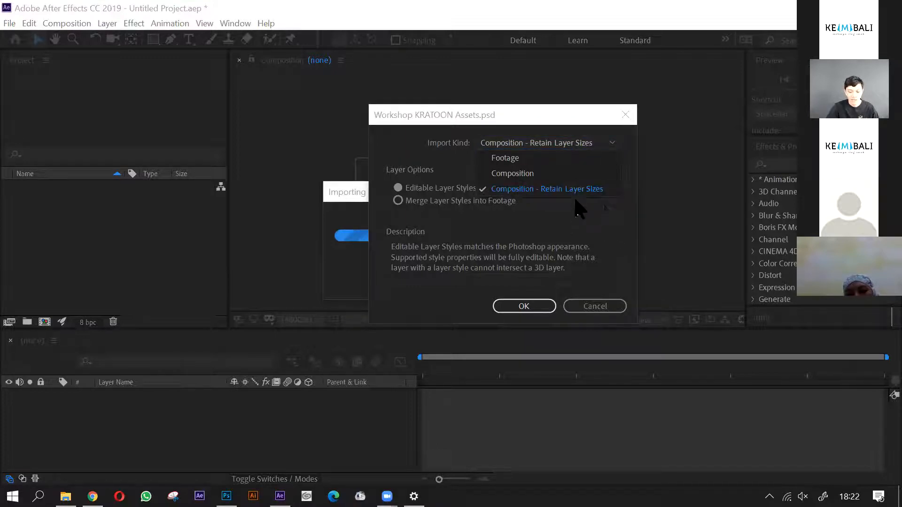
pyautogui.click(607, 215)
pyautogui.click(532, 310)
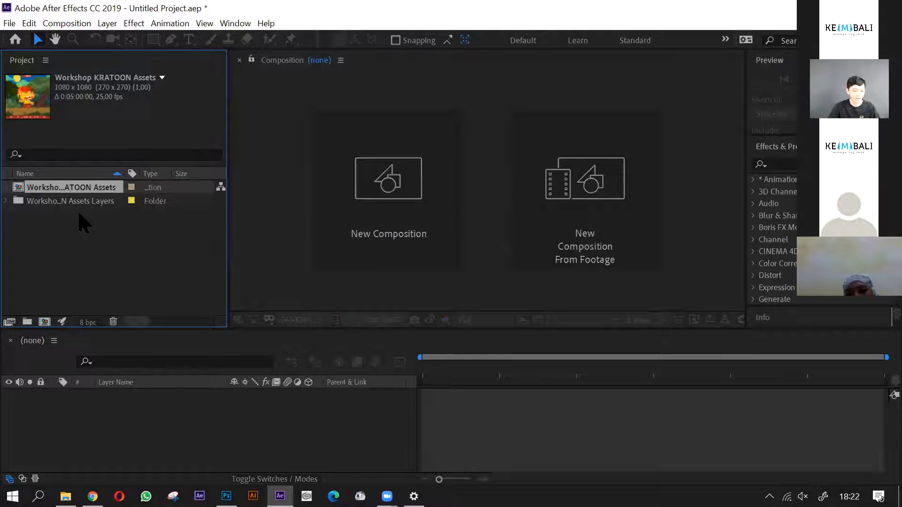
# - Open the Workshop KRATOON Assets composition, enlarge the timeline area and select the De Badung layer
pyautogui.doubleClick(45, 186)
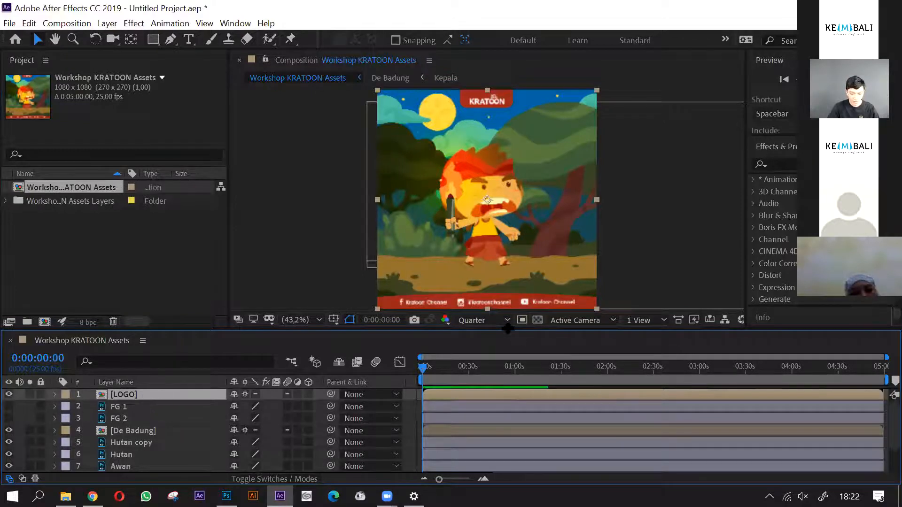
pyautogui.moveTo(511, 336); pyautogui.dragTo(514, 323)
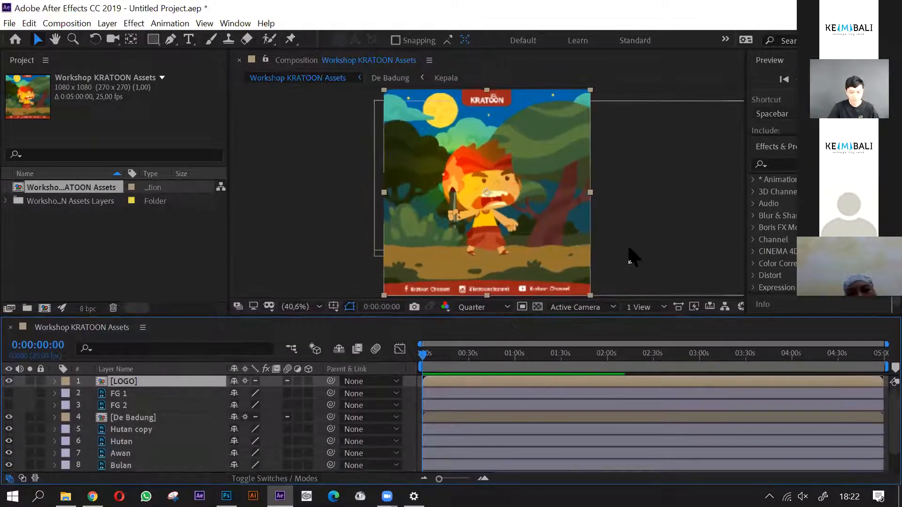
pyautogui.click(649, 238)
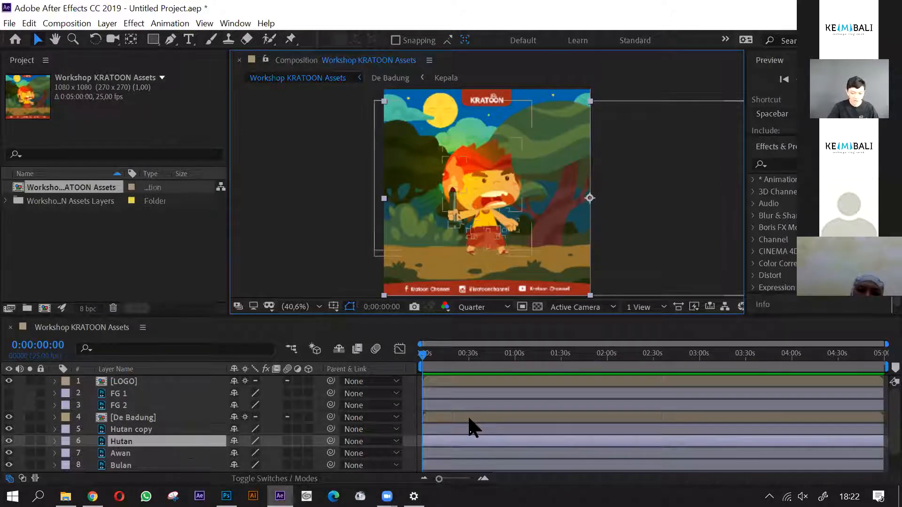
pyautogui.click(598, 415)
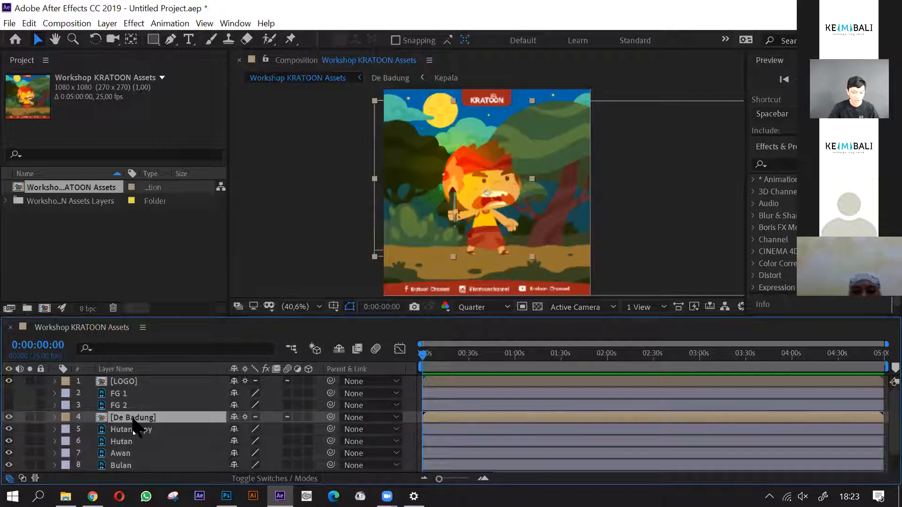
# - Look inside the De Badung precomposition, pointing out its Kepala layer, and return to the Workshop KRATOON Assets composition
pyautogui.doubleClick(133, 419)
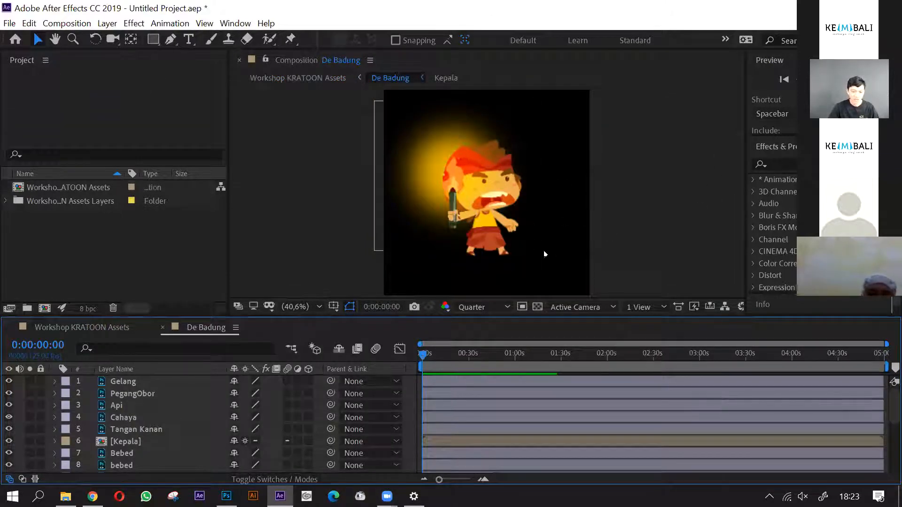
pyautogui.click(138, 442)
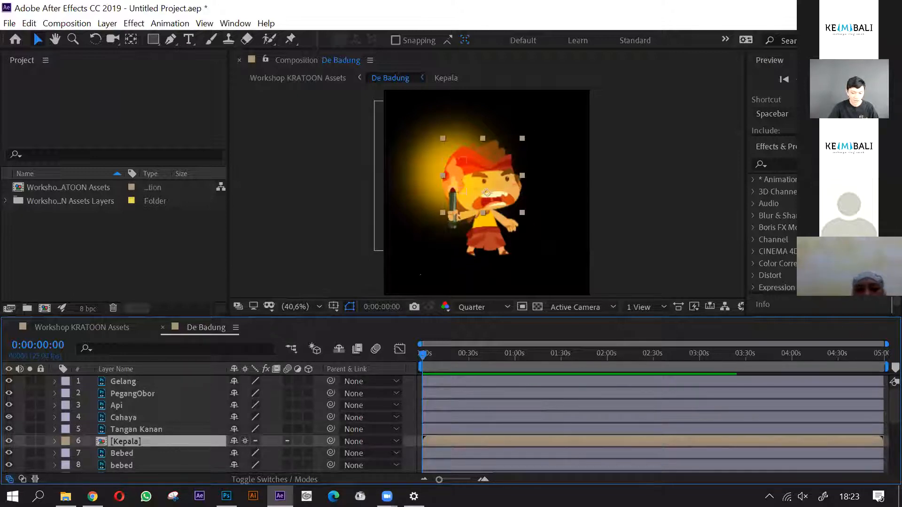
pyautogui.scroll(-1, 169, 447)
pyautogui.scroll(1, 141, 420)
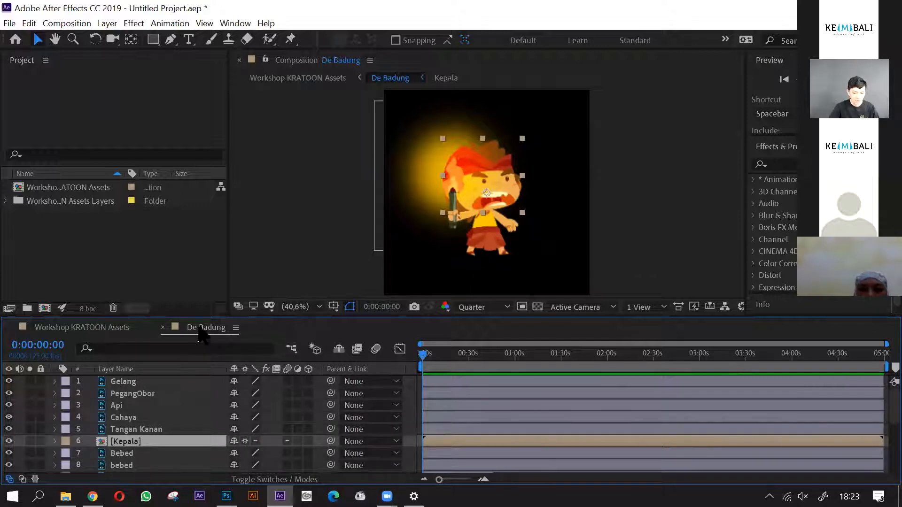
pyautogui.click(101, 331)
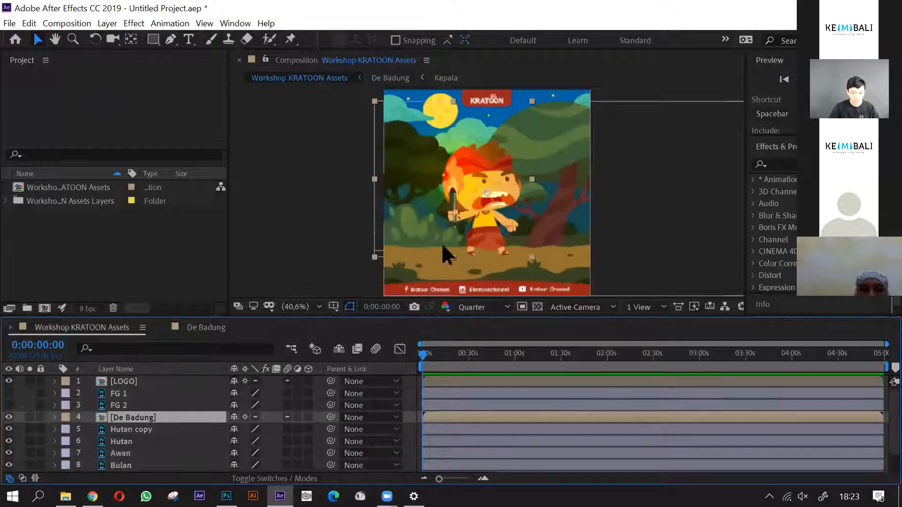
# - Magnify the composition view to 50%, centre the character and enlarge the viewer area
pyautogui.scroll(-2, 170, 393)
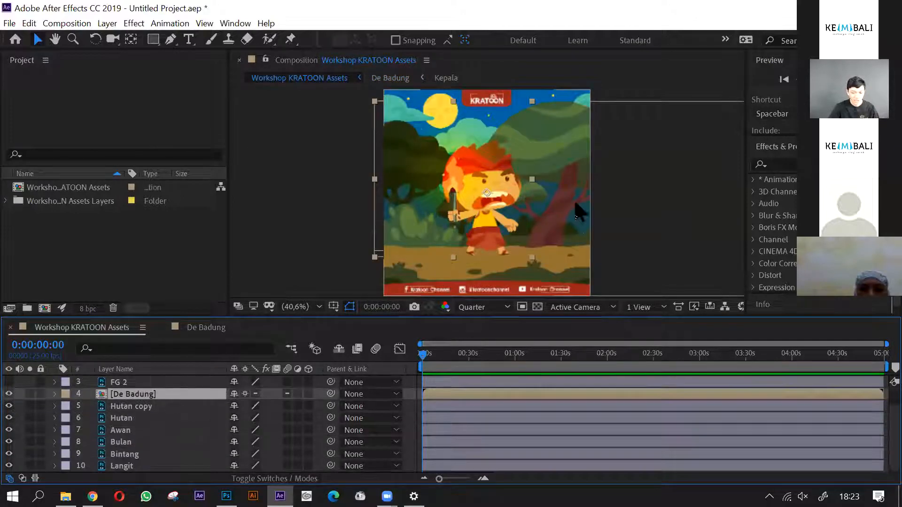
pyautogui.scroll(-2, 347, 186)
pyautogui.scroll(2, 444, 229)
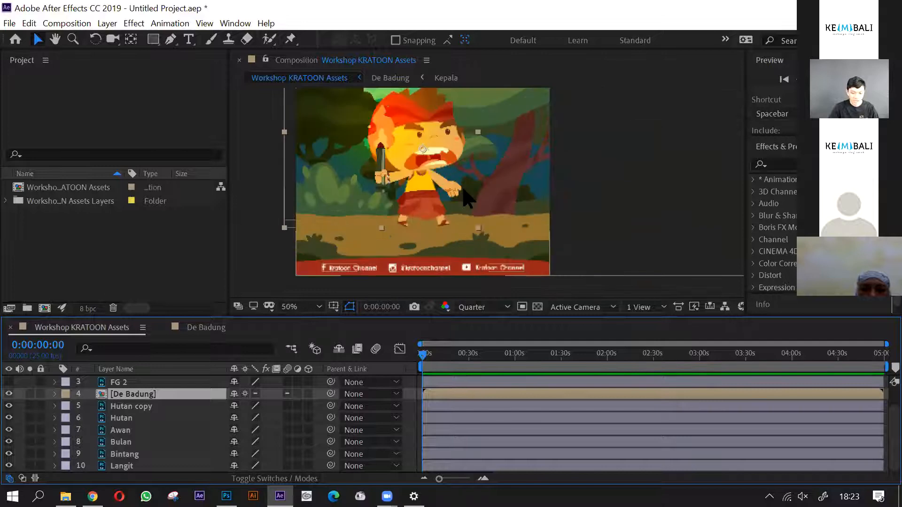
pyautogui.press('space')
pyautogui.moveTo(481, 172); pyautogui.dragTo(499, 212)
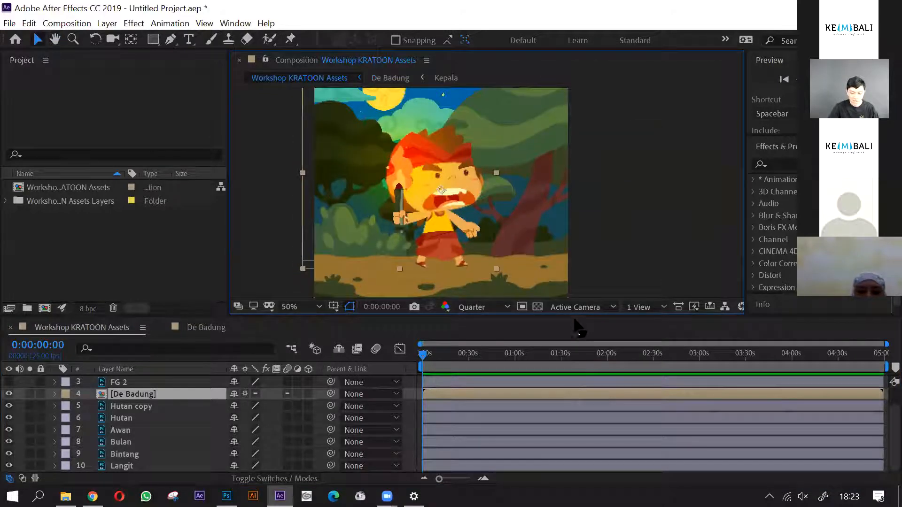
pyautogui.moveTo(573, 317); pyautogui.dragTo(576, 342)
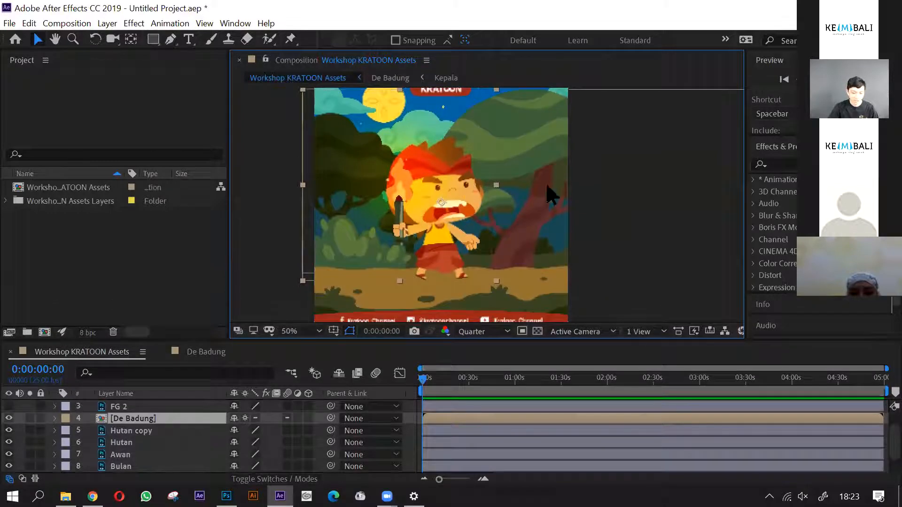
# - Point out the Hutan and Hutan copy layers by selecting both, and clear the selection
pyautogui.scroll(-2, 162, 444)
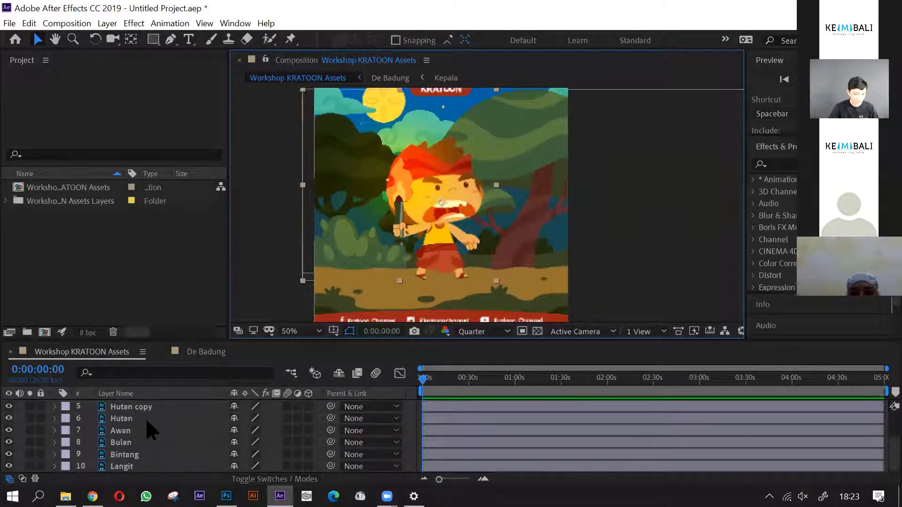
pyautogui.click(171, 419)
pyautogui.keyDown('shift'); pyautogui.click(155, 407); pyautogui.keyUp('shift')
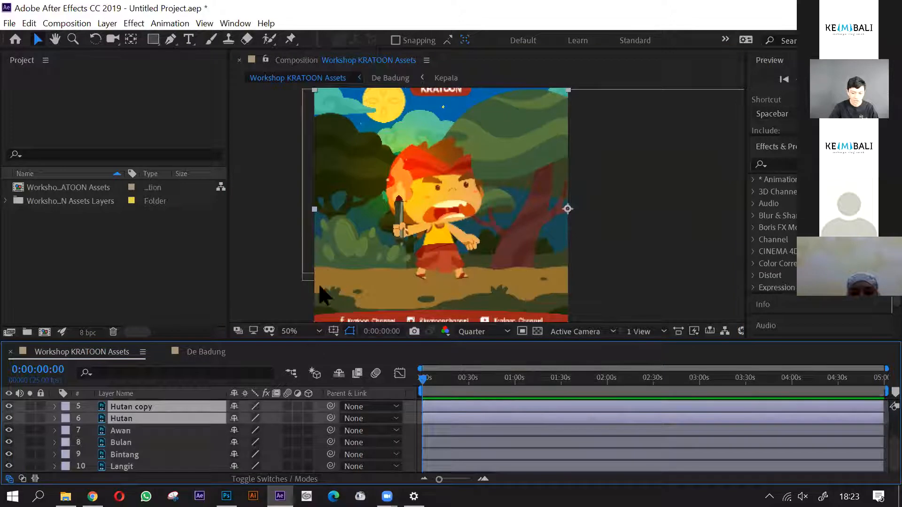
pyautogui.click(291, 310)
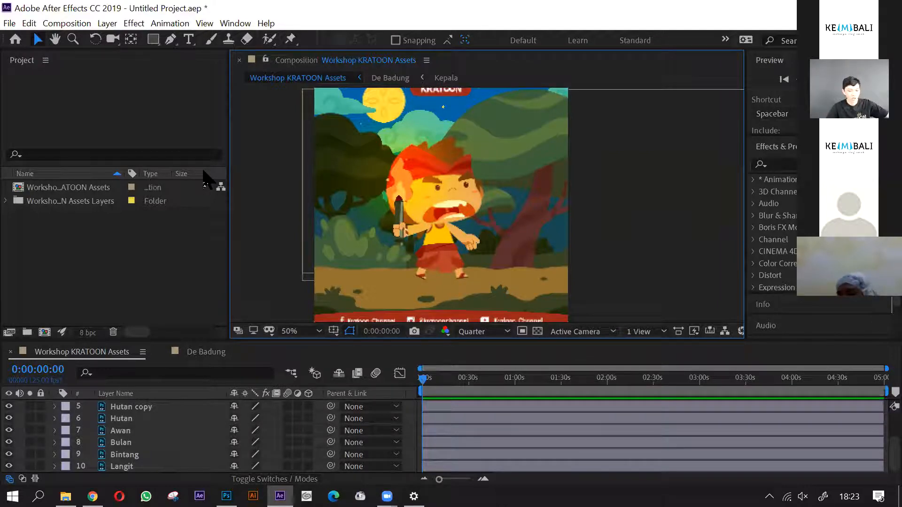
# - Set the Workshop KRATOON Assets composition's duration to 0:00:08:00, keeping the frame rate at 25 frames per second
pyautogui.hotkey('ctrl', 'k')
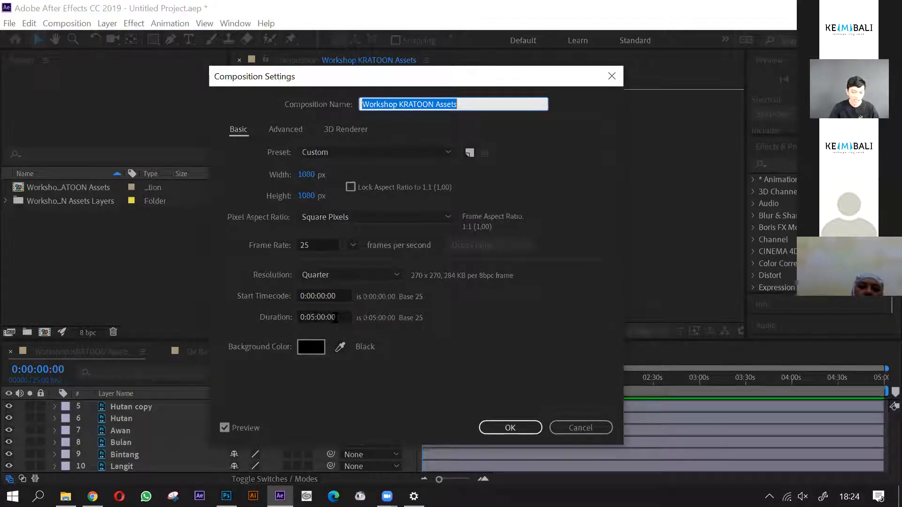
pyautogui.click(335, 318)
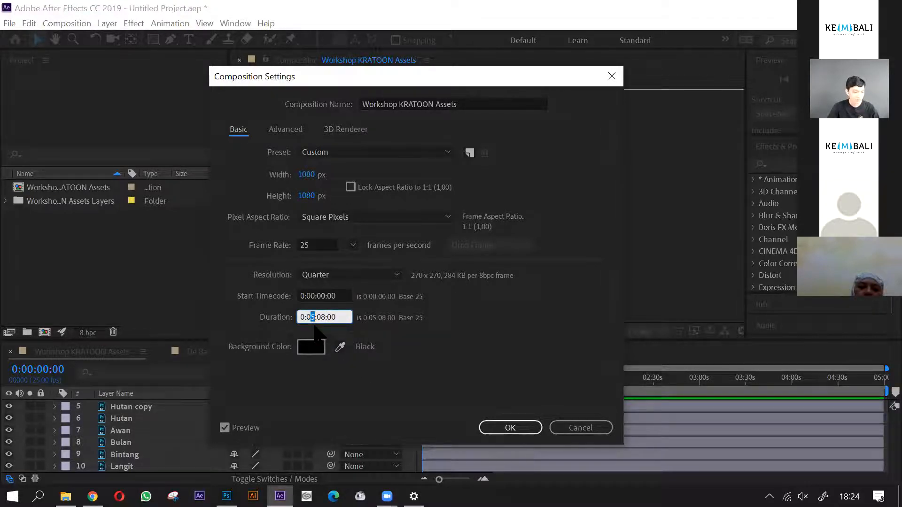
pyautogui.write('0')
pyautogui.click(353, 245)
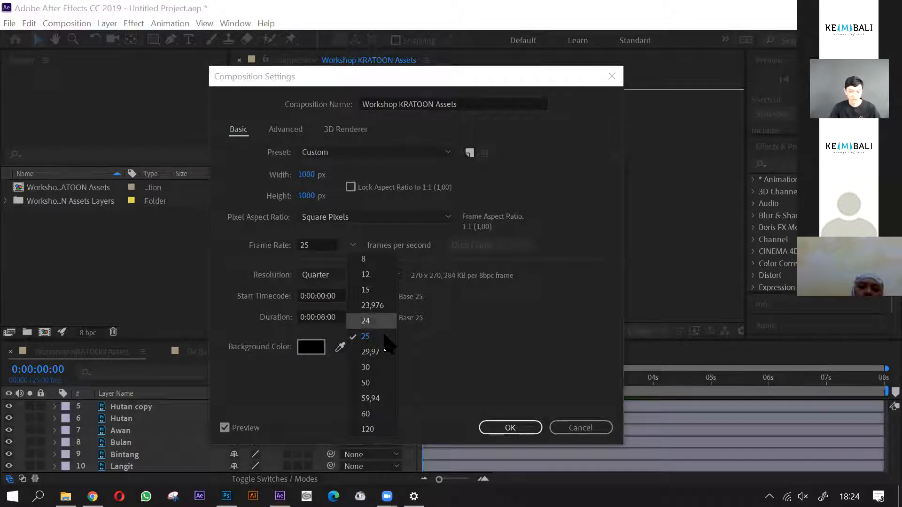
pyautogui.click(520, 288)
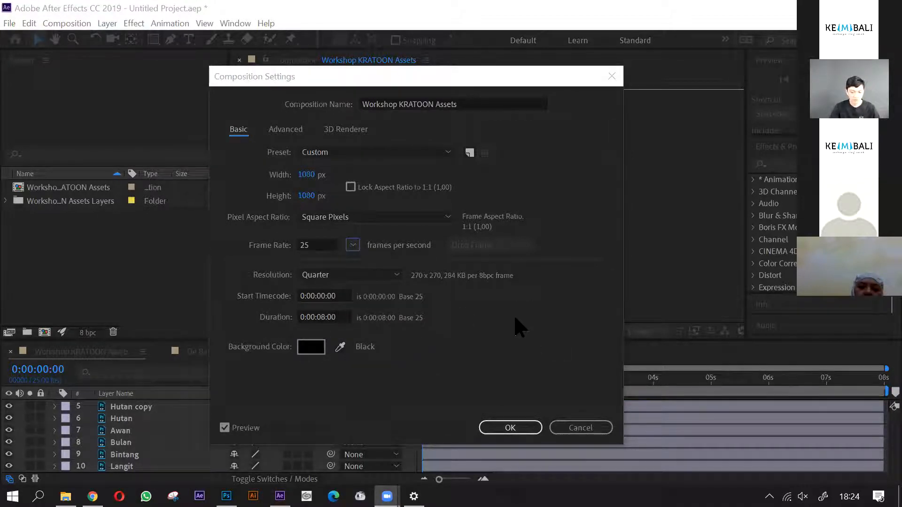
pyautogui.click(542, 362)
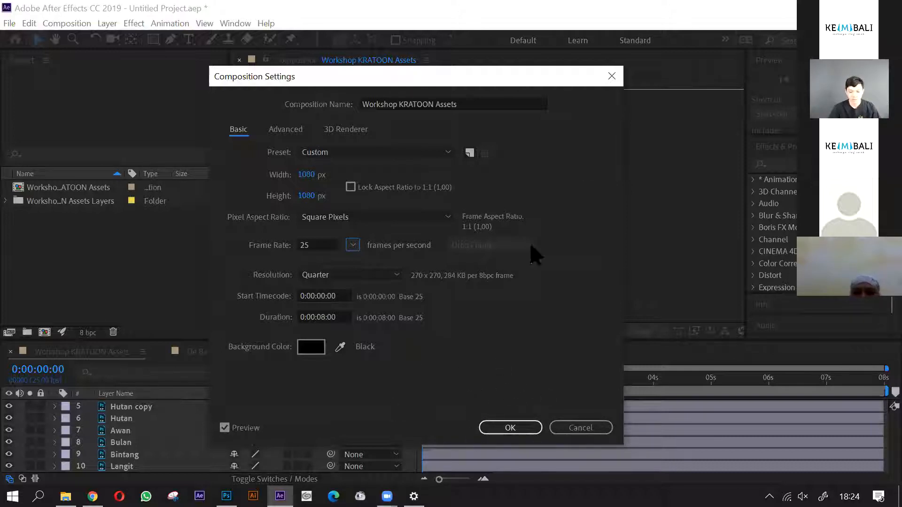
pyautogui.moveTo(531, 80); pyautogui.dragTo(536, 79)
pyautogui.moveTo(598, 89); pyautogui.dragTo(645, 90)
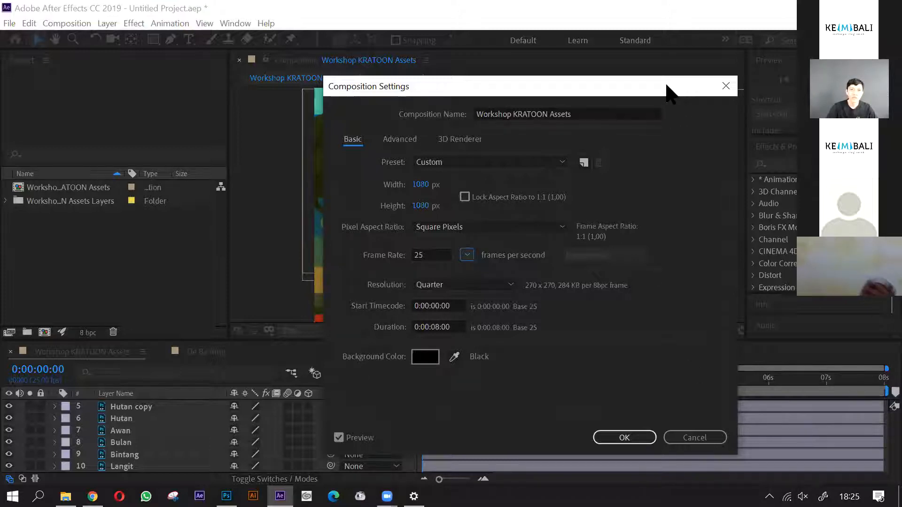
pyautogui.moveTo(667, 85); pyautogui.dragTo(639, 83)
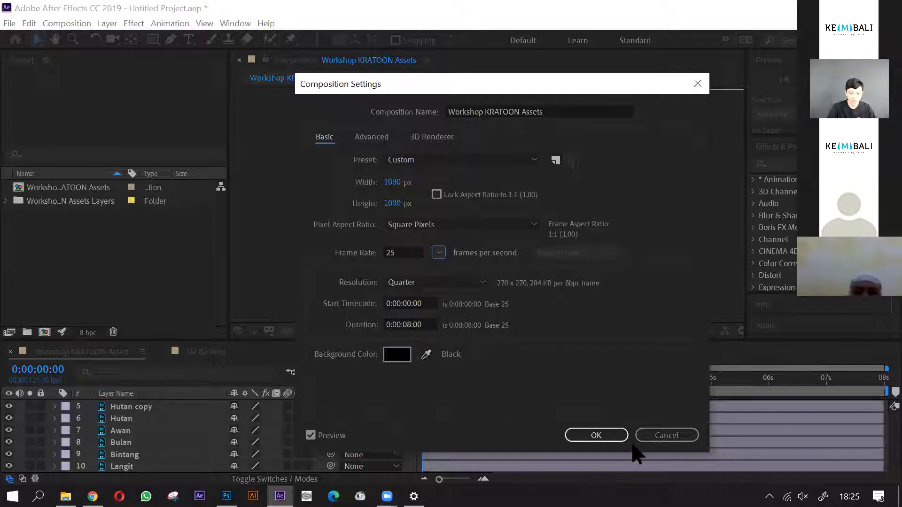
pyautogui.click(596, 436)
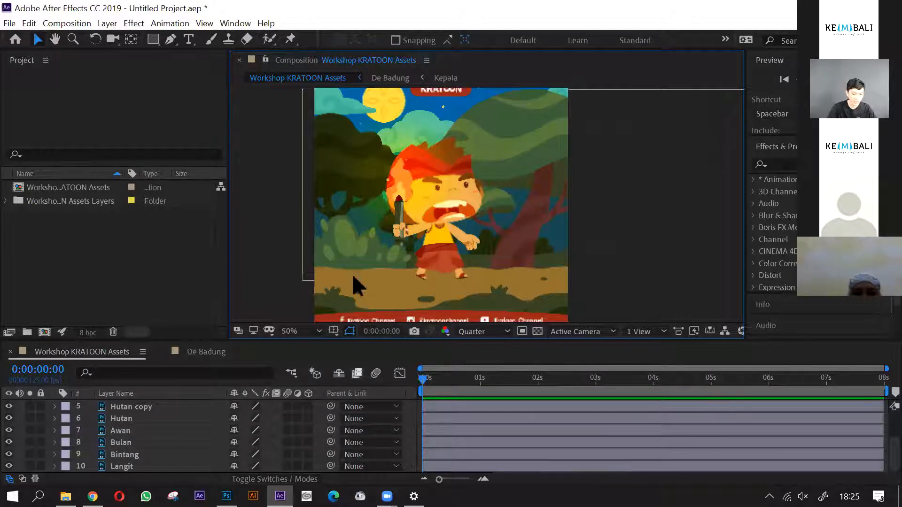
# - Expand the Transform properties of the Hutan copy layer, with the composition view reduced to 25%
pyautogui.click(168, 410)
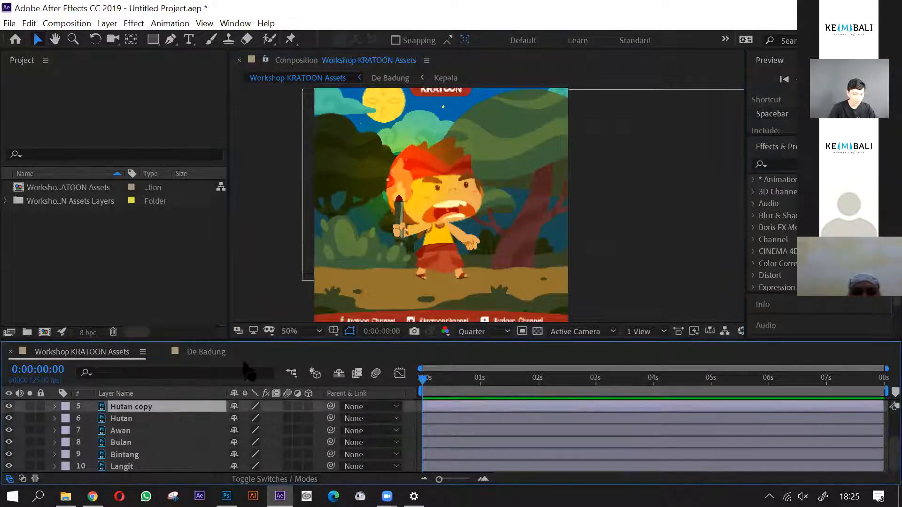
pyautogui.moveTo(489, 338); pyautogui.dragTo(489, 324)
pyautogui.scroll(-2, 527, 246)
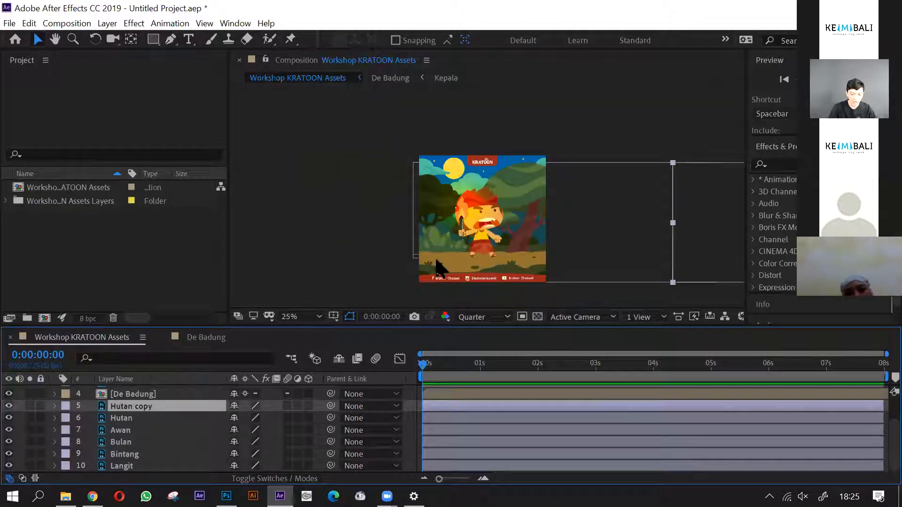
pyautogui.press('space')
pyautogui.moveTo(538, 260); pyautogui.dragTo(494, 238)
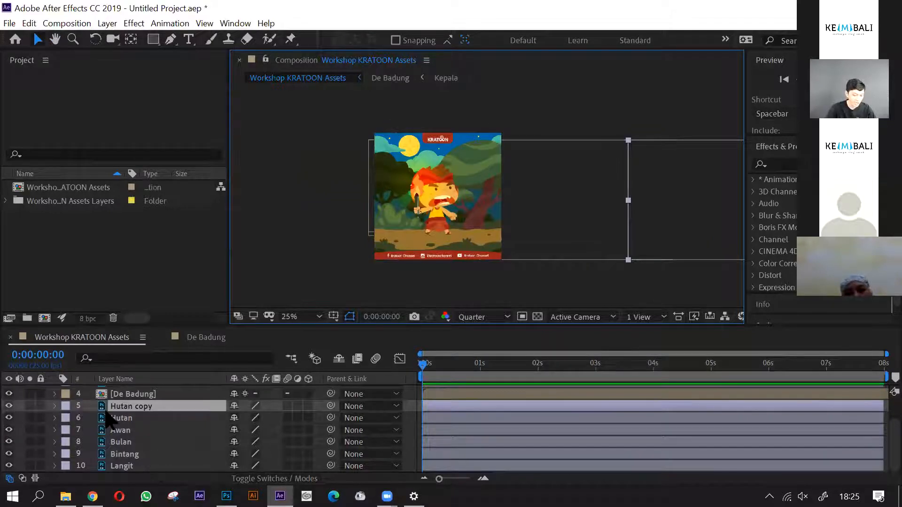
pyautogui.click(54, 407)
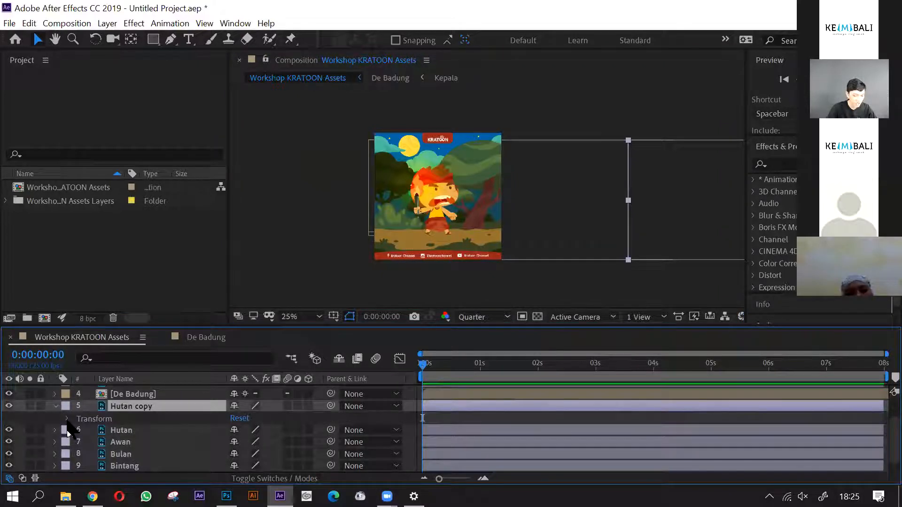
pyautogui.click(67, 418)
pyautogui.scroll(-2, 141, 434)
pyautogui.scroll(2, 155, 433)
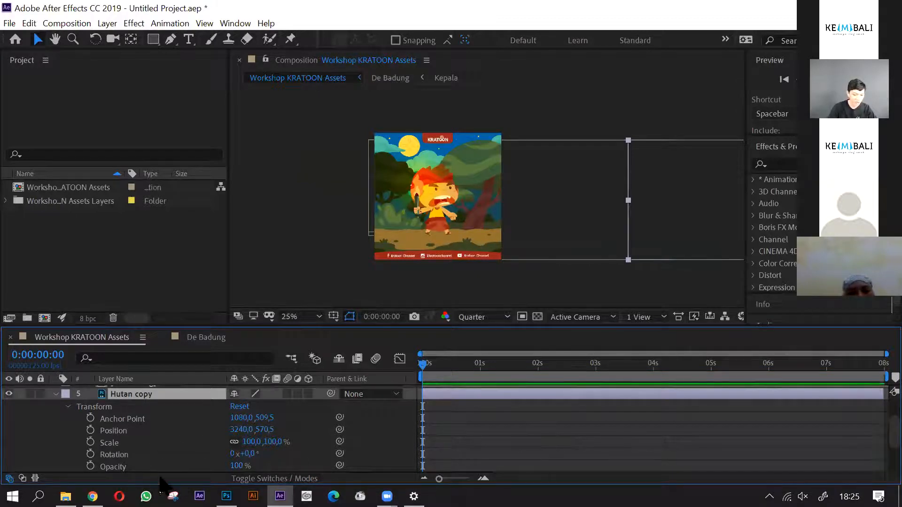
# - Point out the Hutan copy layer's Position, Scale, Rotation, Opacity and Anchor Point properties by selecting them
pyautogui.click(140, 432)
pyautogui.click(134, 443)
pyautogui.click(137, 453)
pyautogui.scroll(-1, 137, 450)
pyautogui.click(140, 433)
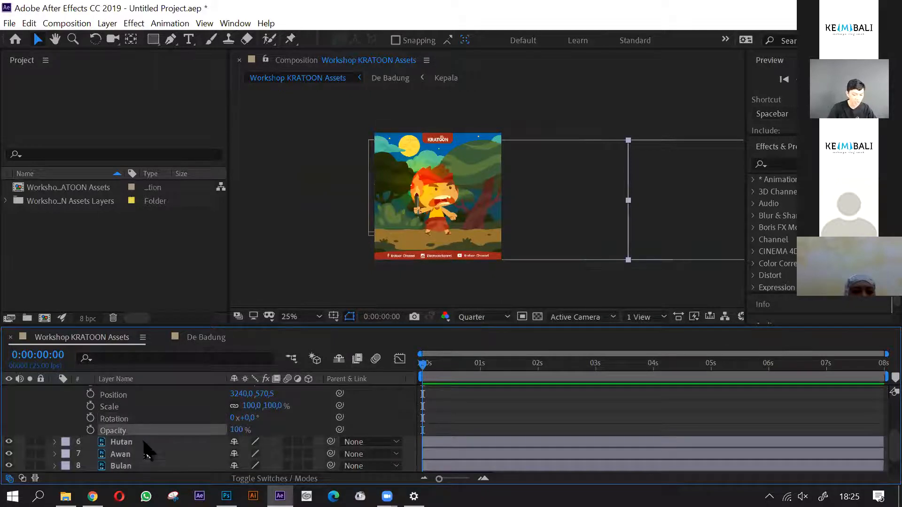
pyautogui.scroll(1, 146, 450)
pyautogui.click(147, 421)
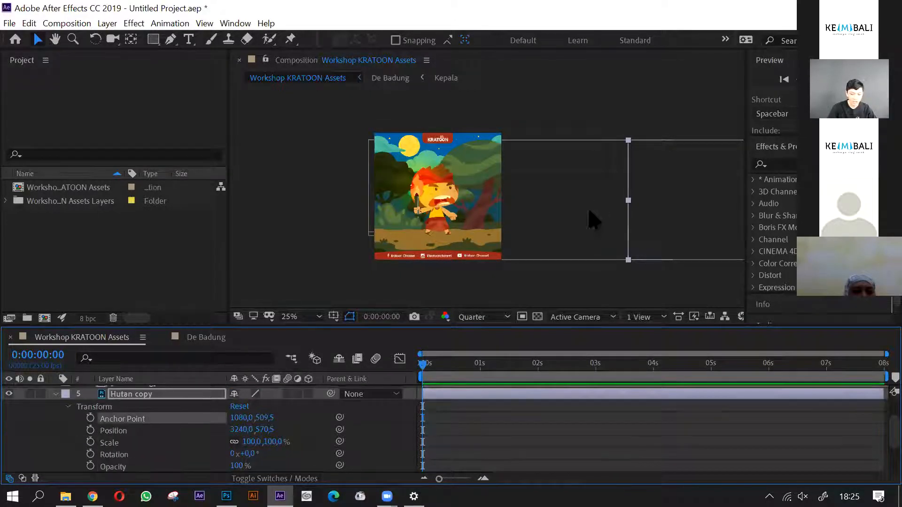
# - Reselect the Hutan copy layer and examine its bounds and anchor point outside the composition frame
pyautogui.click(436, 225)
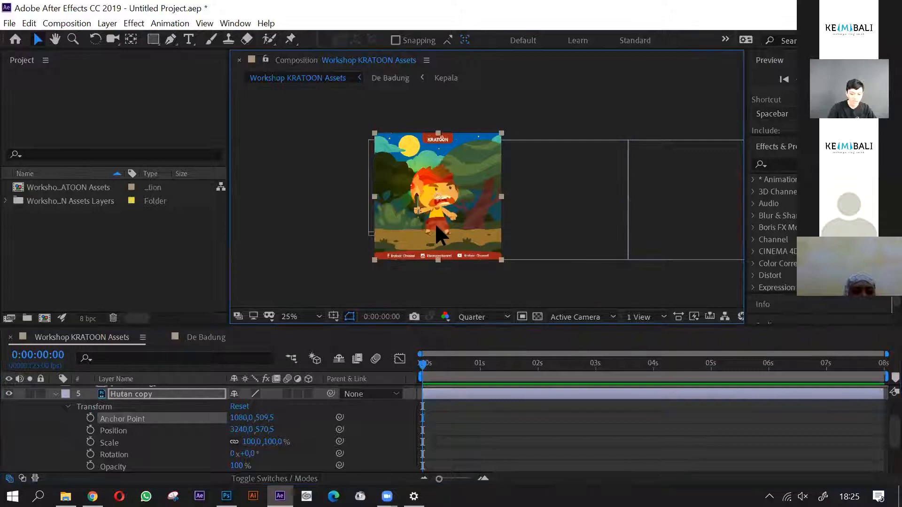
pyautogui.click(146, 396)
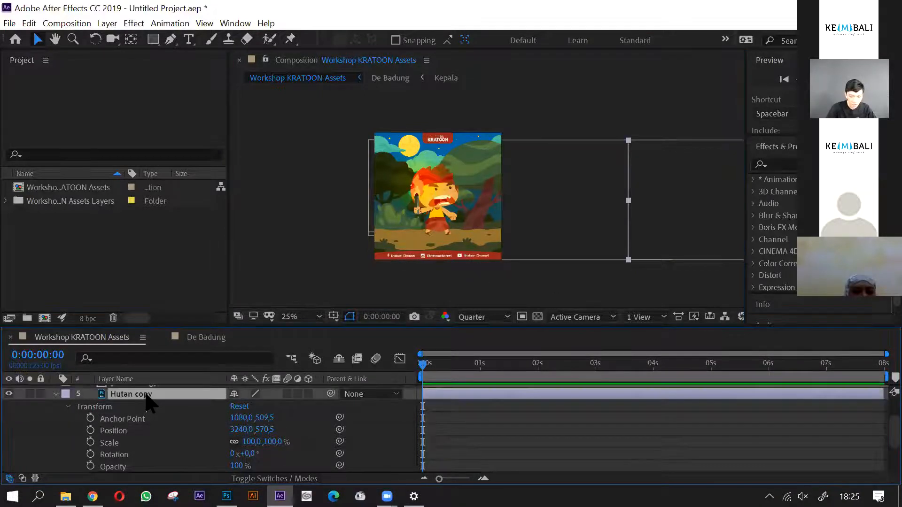
pyautogui.scroll(-2, 458, 242)
pyautogui.scroll(2, 525, 244)
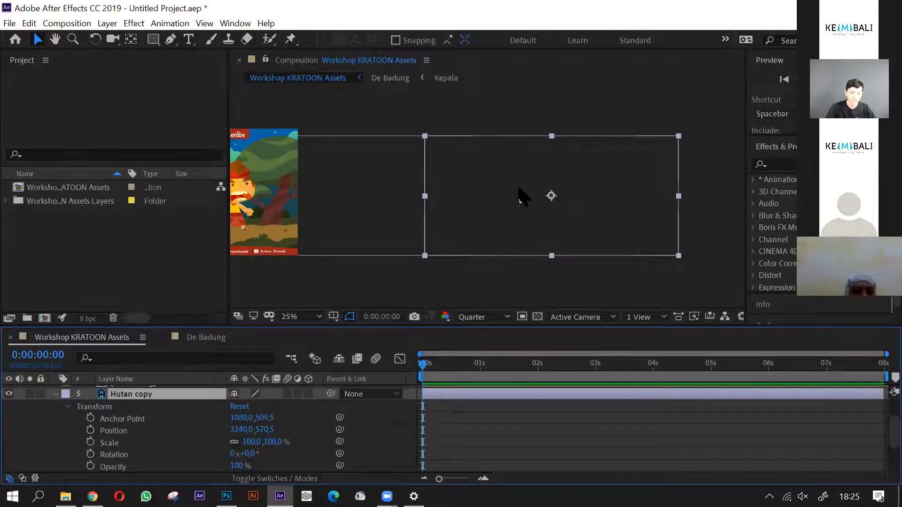
pyautogui.press('h')
pyautogui.moveTo(277, 227); pyautogui.dragTo(469, 226)
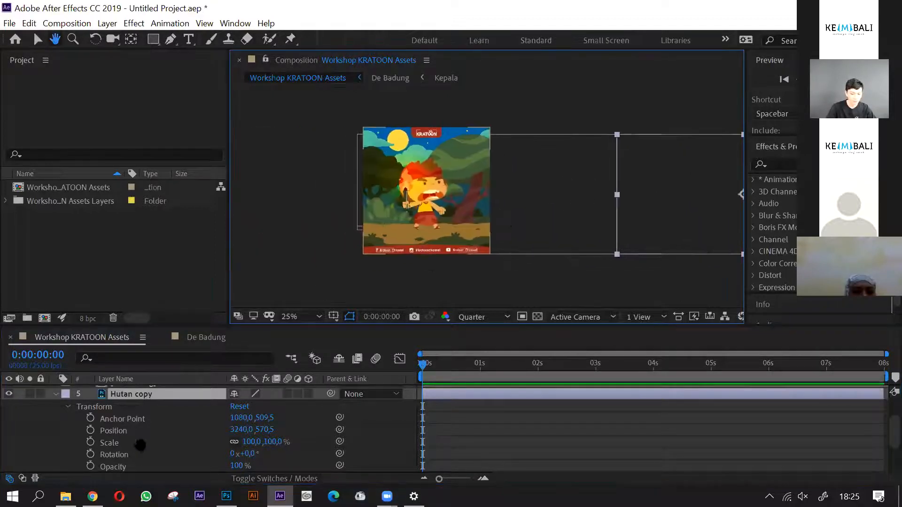
pyautogui.press('v')
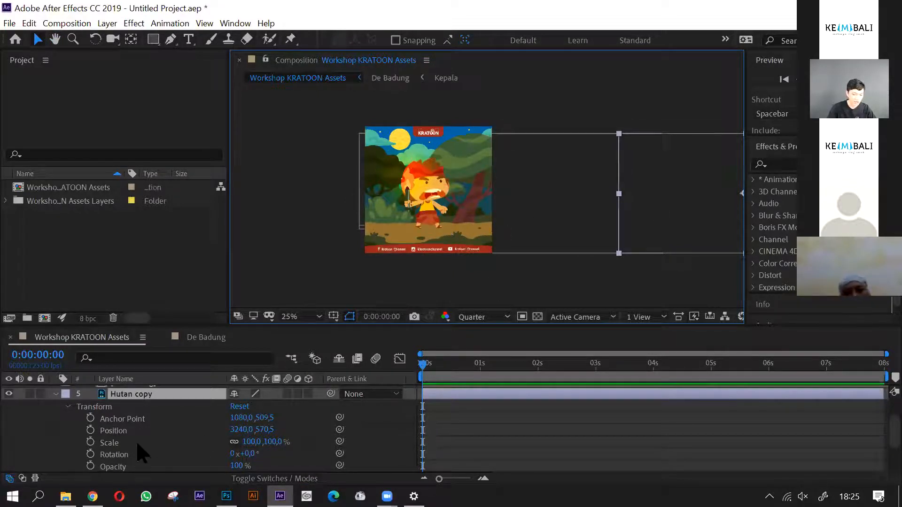
# - Collapse the Hutan copy layer's properties and compare the bounds of the Hutan and Hutan copy layers by selecting them alternately
pyautogui.scroll(3, 137, 444)
pyautogui.click(55, 429)
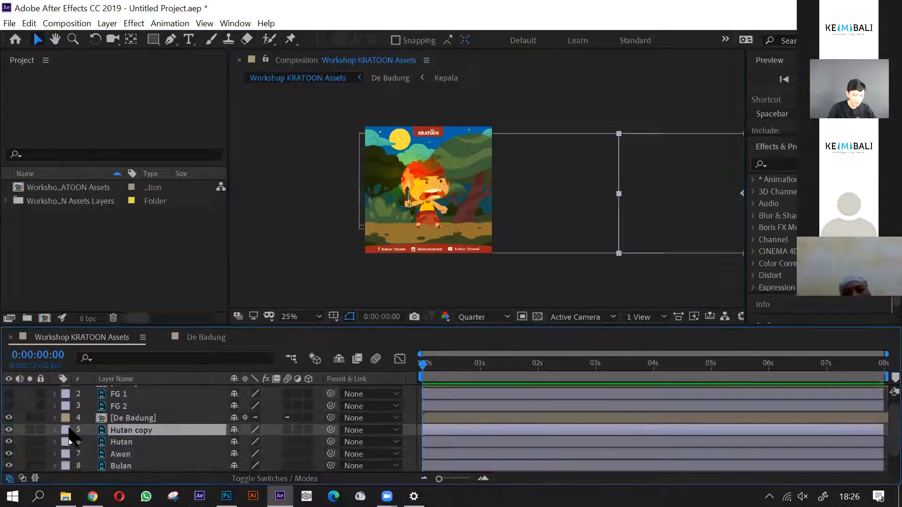
pyautogui.click(135, 441)
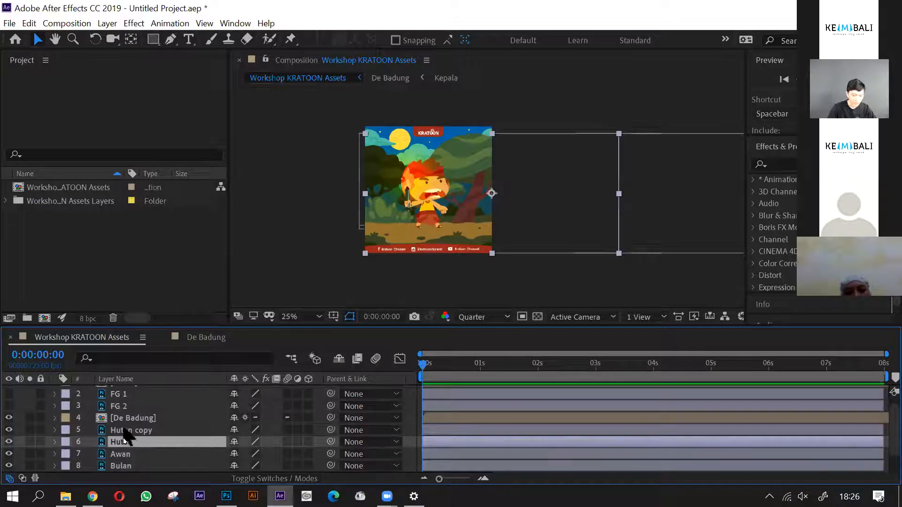
pyautogui.click(150, 431)
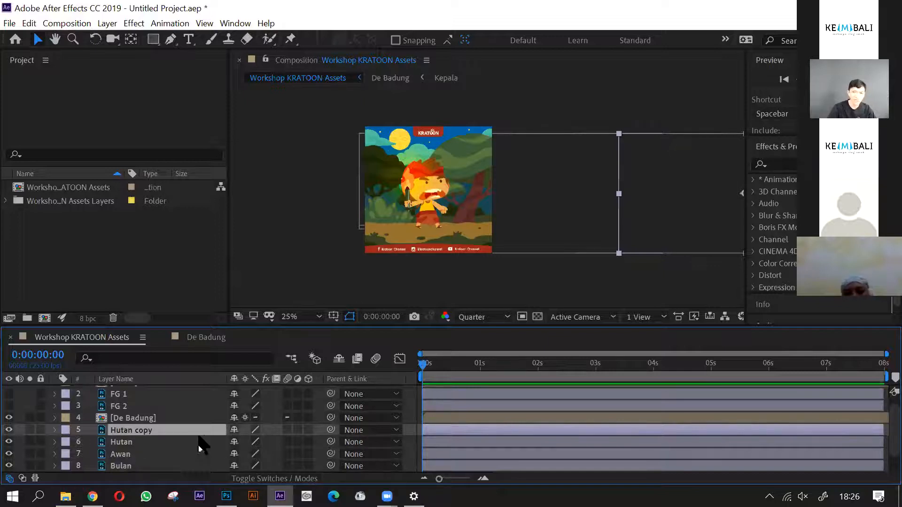
pyautogui.click(154, 443)
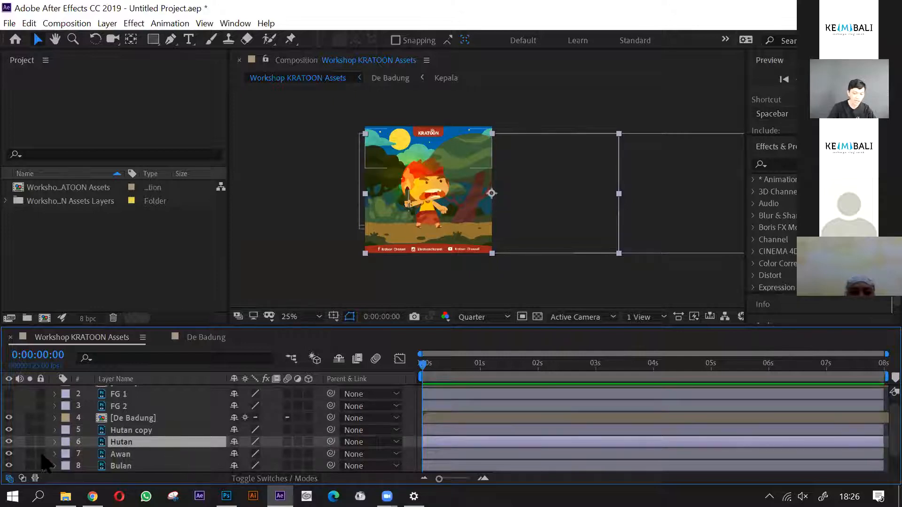
pyautogui.click(157, 430)
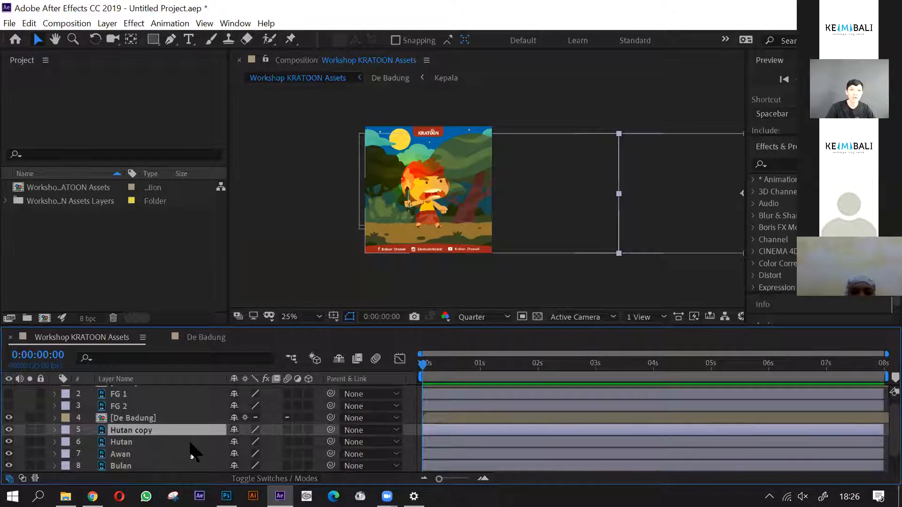
pyautogui.click(156, 439)
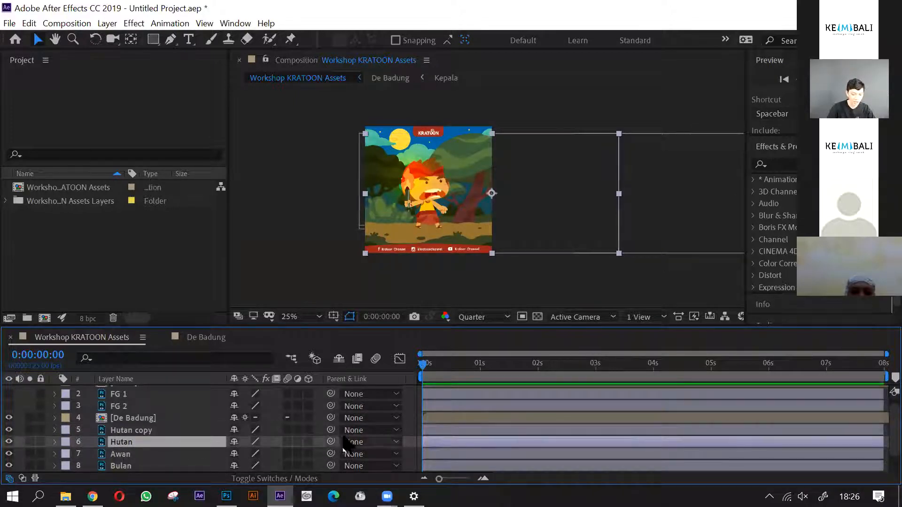
# - Parent the Hutan copy layer to the Hutan layer
pyautogui.click(158, 431)
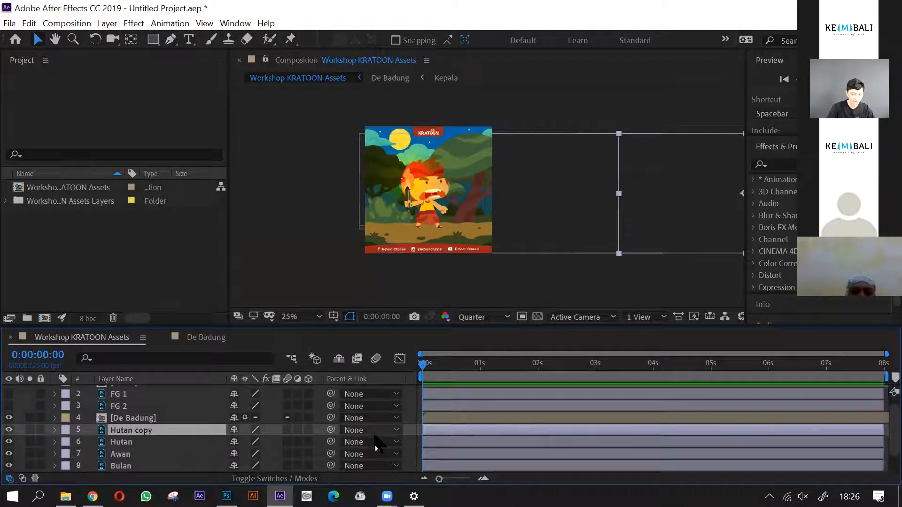
pyautogui.click(375, 435)
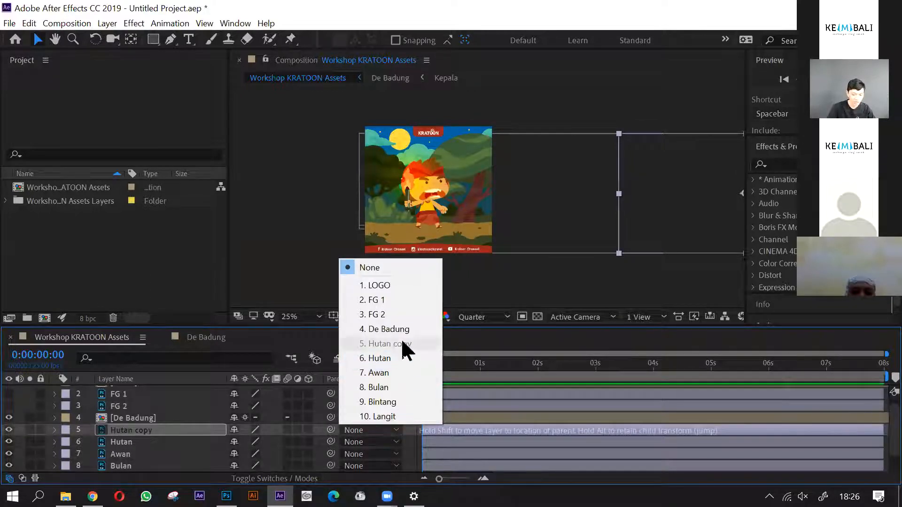
pyautogui.click(390, 358)
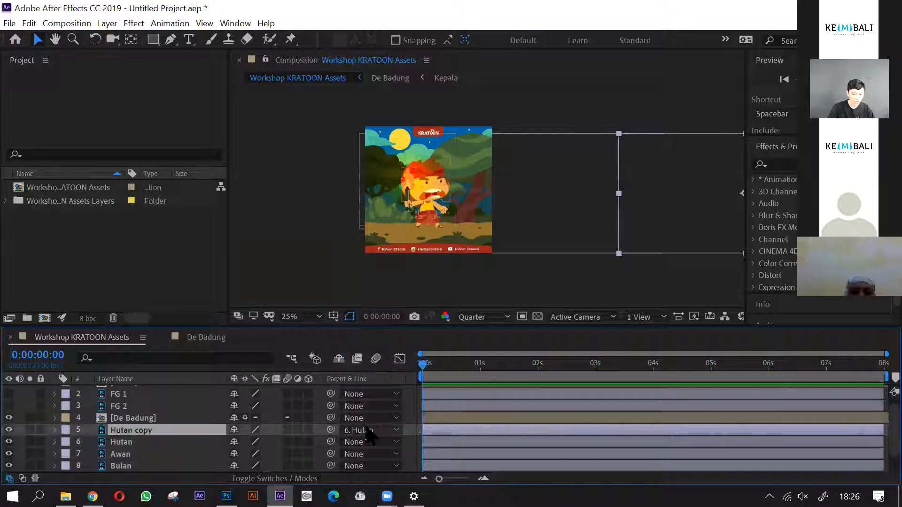
# - Test the parenting by moving the Hutan layer sideways in the composition, and undo the move
pyautogui.click(158, 444)
pyautogui.moveTo(432, 235); pyautogui.dragTo(237, 217)
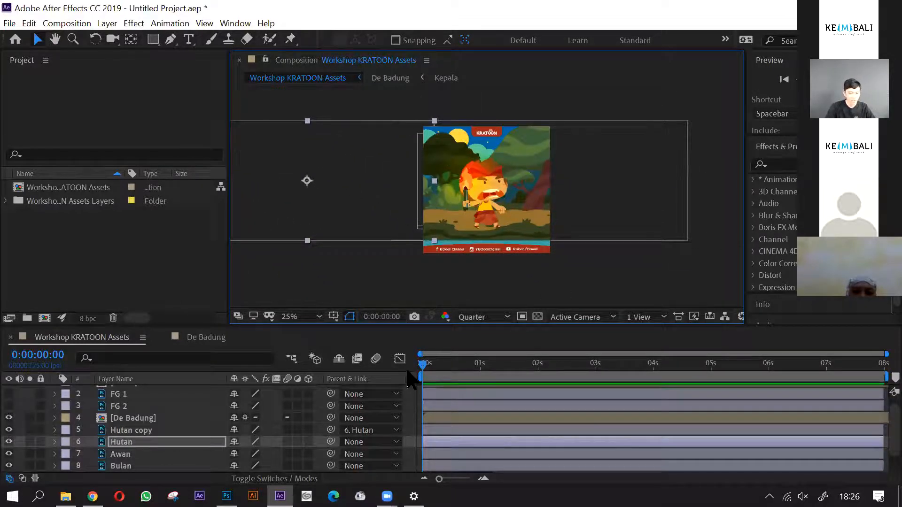
pyautogui.hotkey('ctrl', 'z')
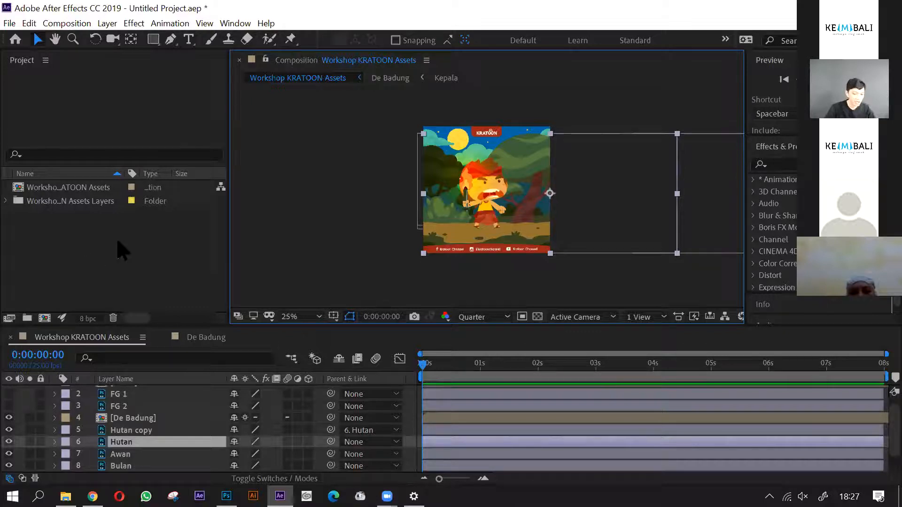
# - Delete the Workshop KRATOON Assets composition and its layers folder from the project
pyautogui.moveTo(31, 249); pyautogui.dragTo(92, 182)
pyautogui.press('Delete')
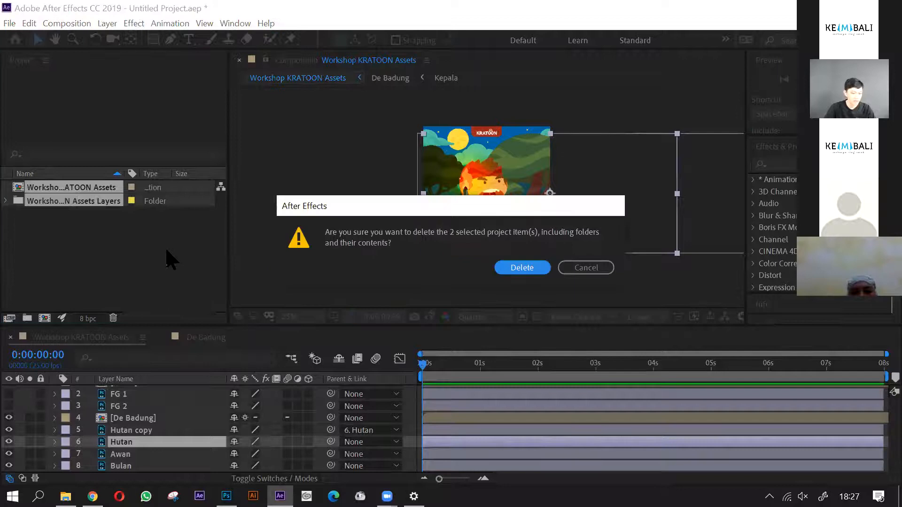
pyautogui.click(521, 266)
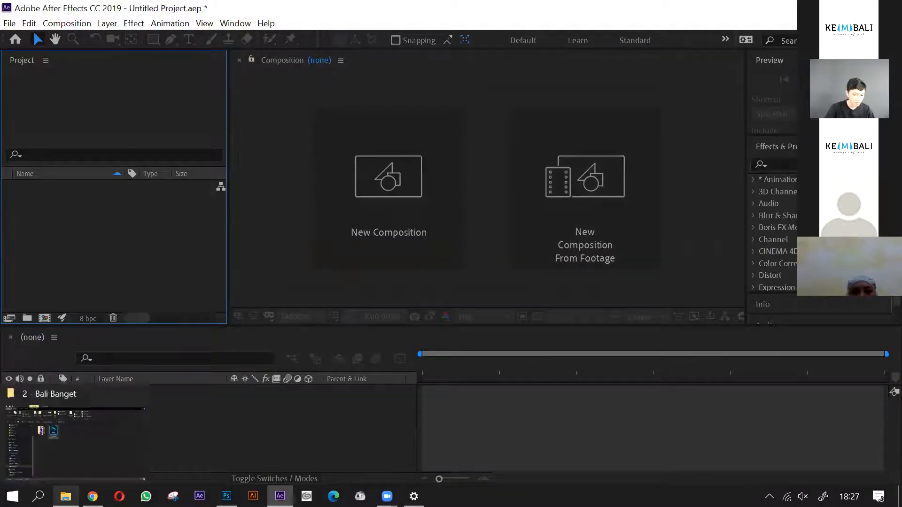
# - Import Workshop KRATOON Assets.psd from the 2 - Bali Banget folder as Composition - Retain Layer Sizes with Editable Layer Styles
pyautogui.click(66, 497)
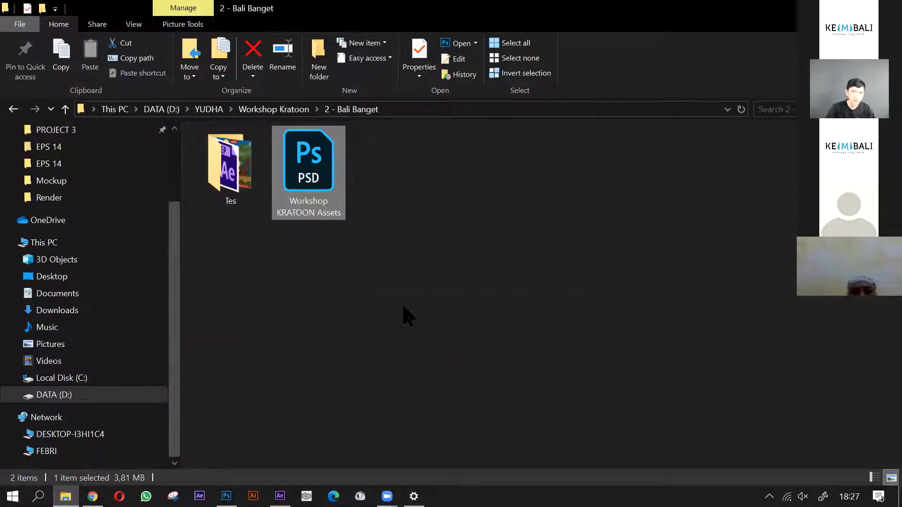
pyautogui.moveTo(319, 217); pyautogui.dragTo(280, 495)
pyautogui.moveTo(245, 440); pyautogui.dragTo(93, 262)
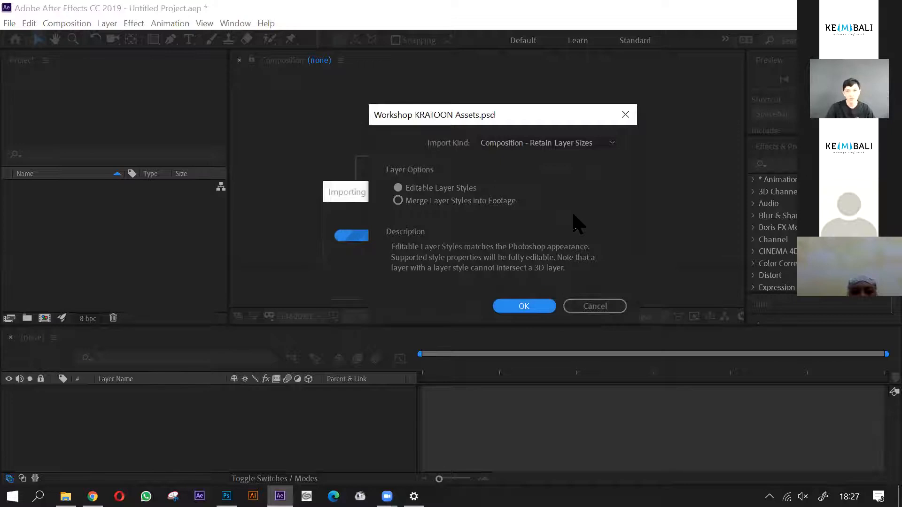
pyautogui.click(611, 143)
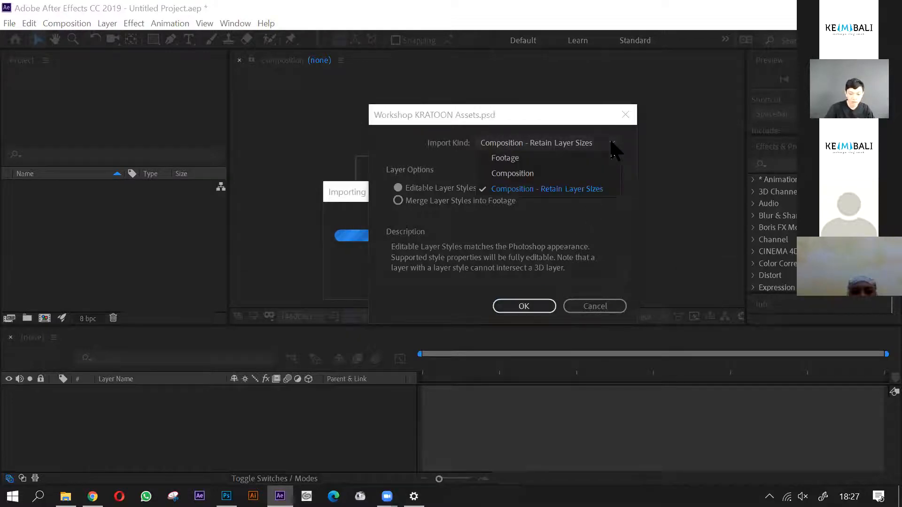
pyautogui.click(597, 220)
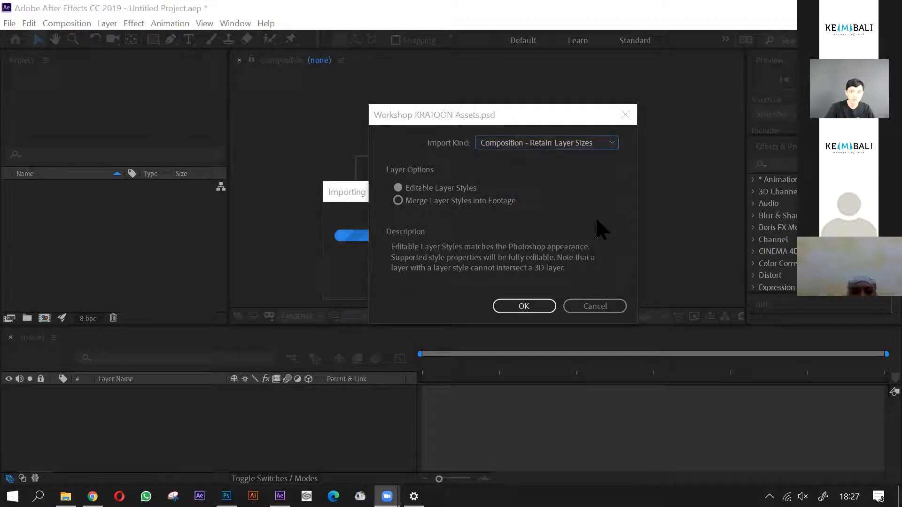
pyautogui.click(525, 308)
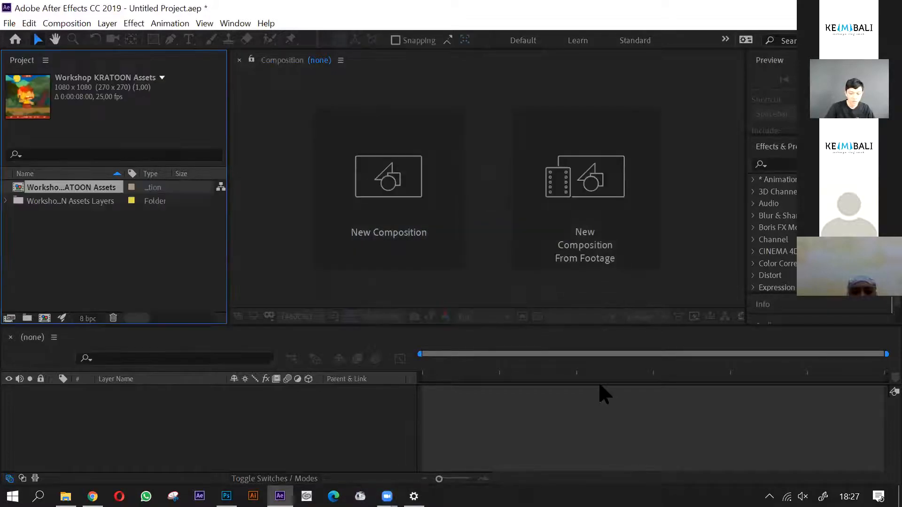
# - Open the Workshop KRATOON Assets composition and select its Hutan copy layer
pyautogui.doubleClick(69, 190)
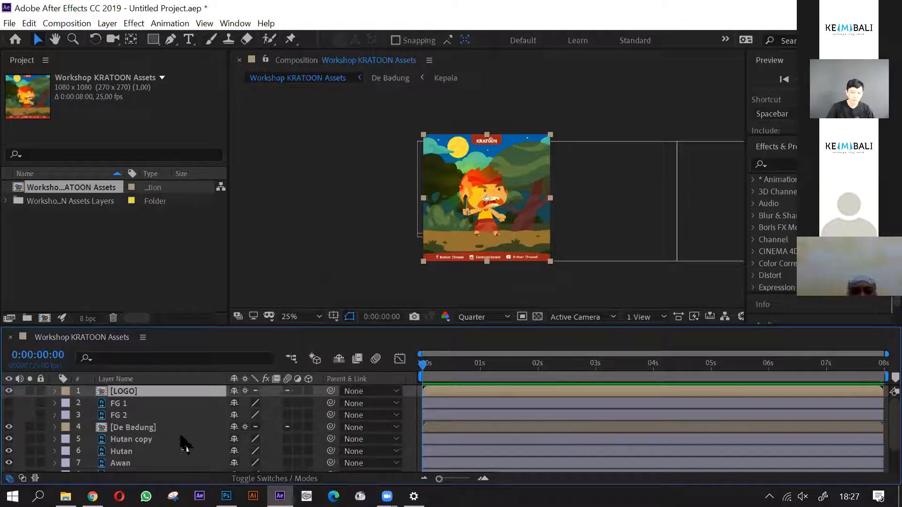
pyautogui.scroll(-3, 148, 425)
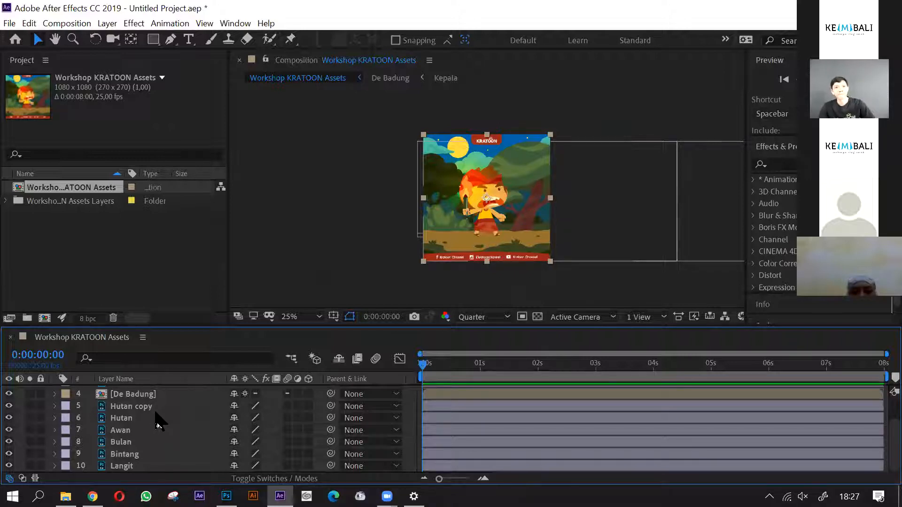
pyautogui.click(155, 254)
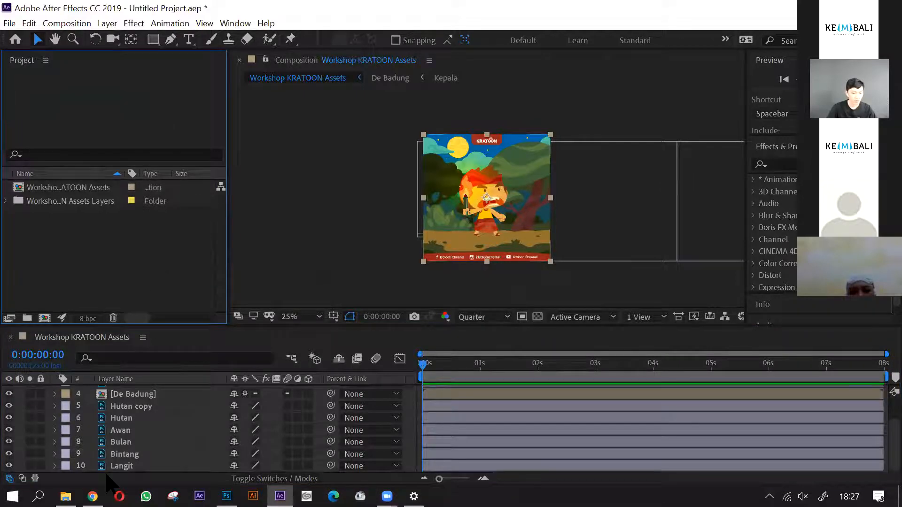
pyautogui.click(141, 407)
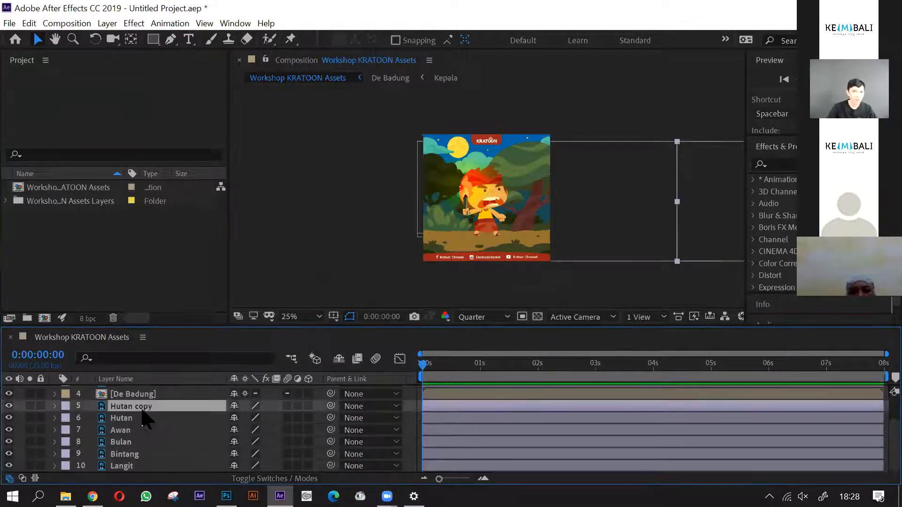
# - Browse to the DATA (D:) drive in the file import dialog and close it without importing anything
pyautogui.click(10, 23)
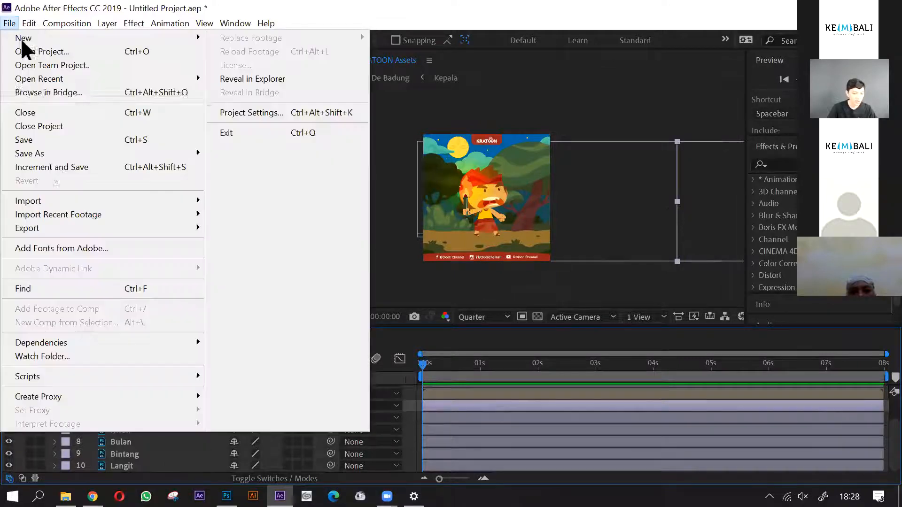
pyautogui.moveTo(88, 203)
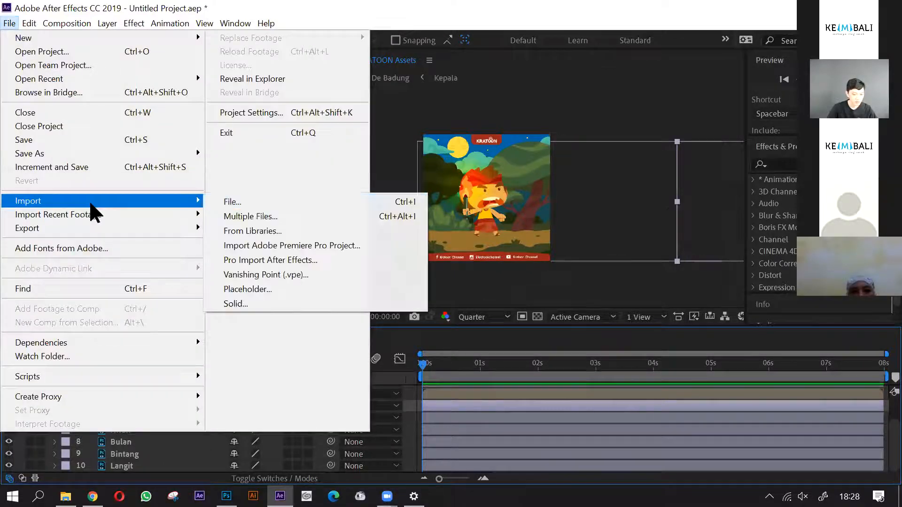
pyautogui.click(257, 205)
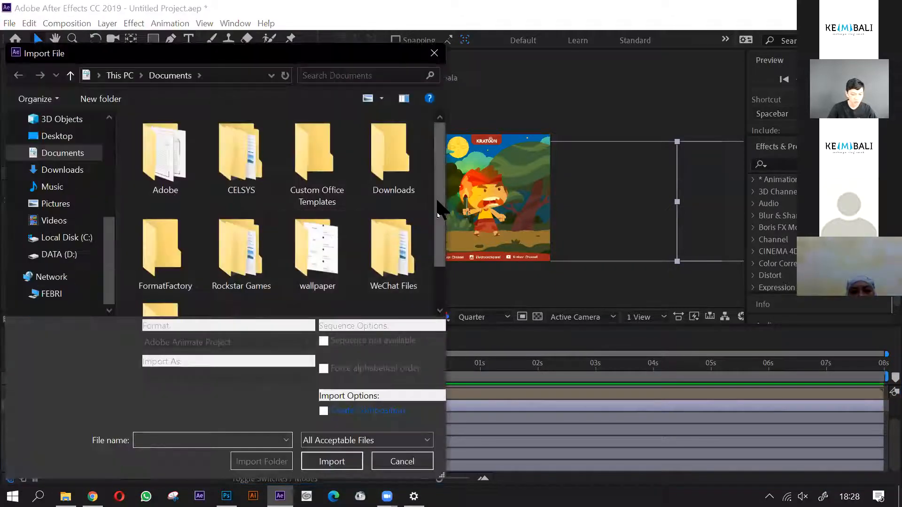
pyautogui.scroll(-2, 441, 212)
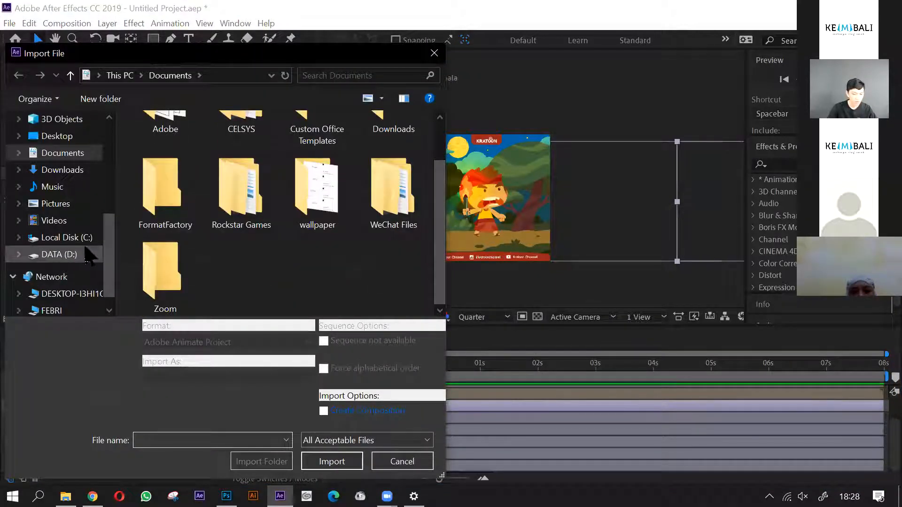
pyautogui.click(81, 251)
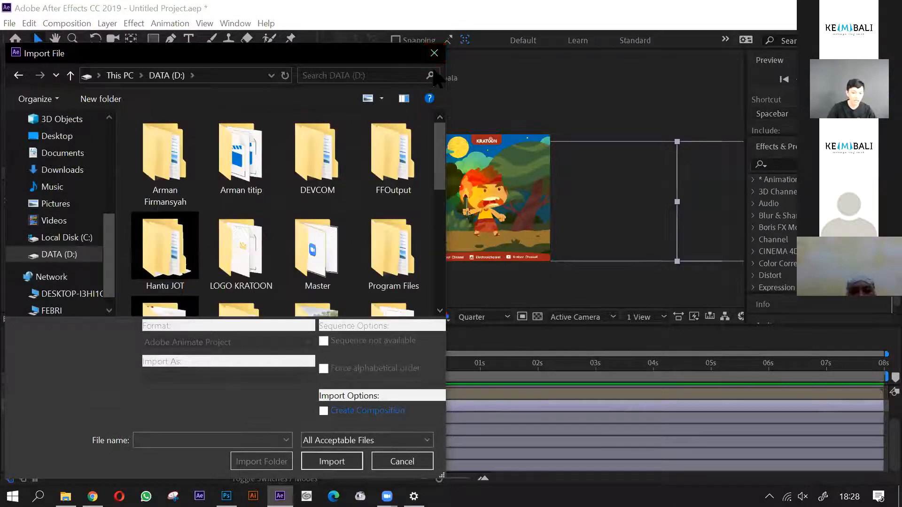
pyautogui.press('Escape')
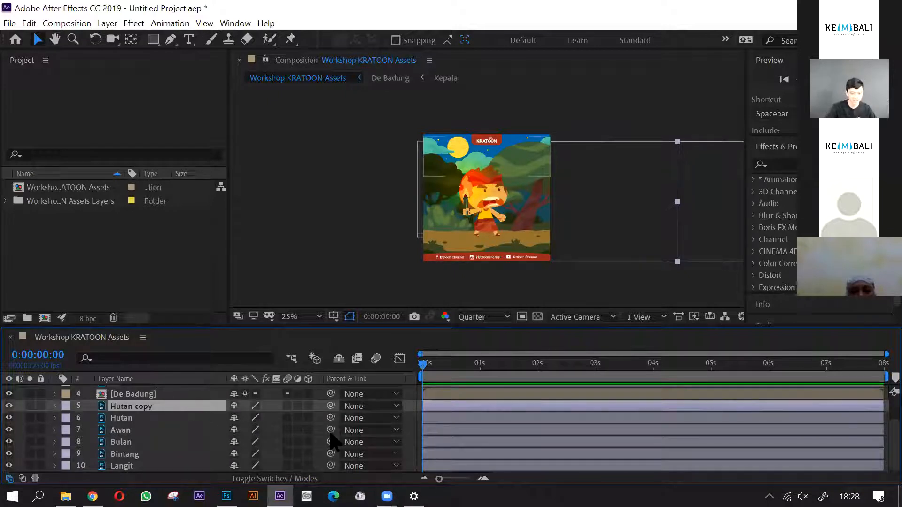
# - Link the Hutan copy layer to the Hutan layer as its parent with the pick whip
pyautogui.click(368, 407)
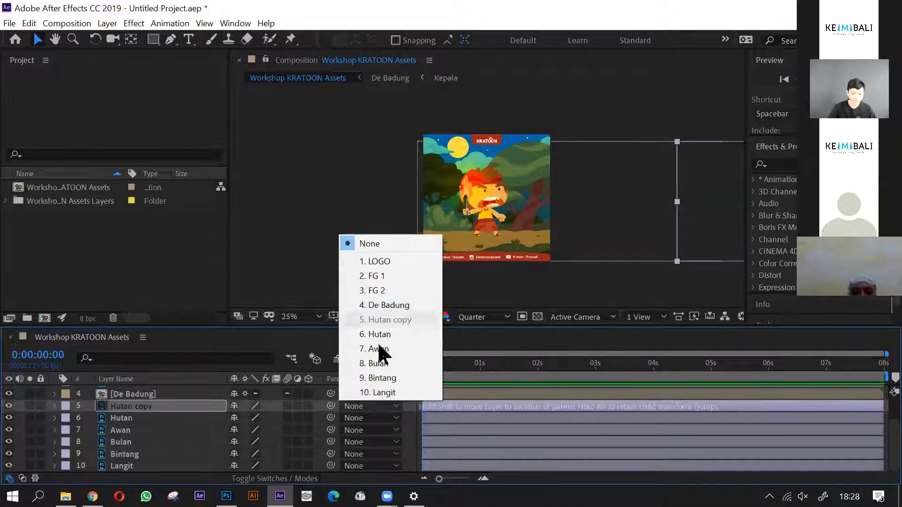
pyautogui.click(303, 289)
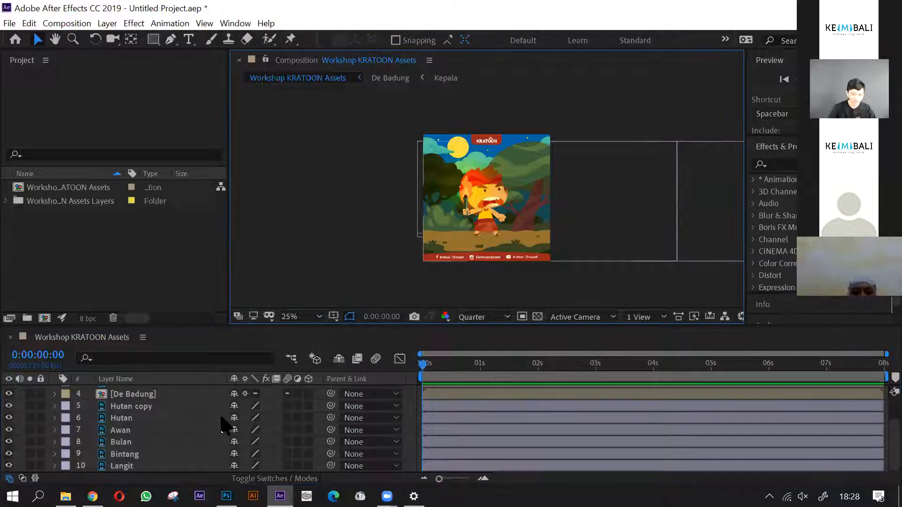
pyautogui.click(151, 409)
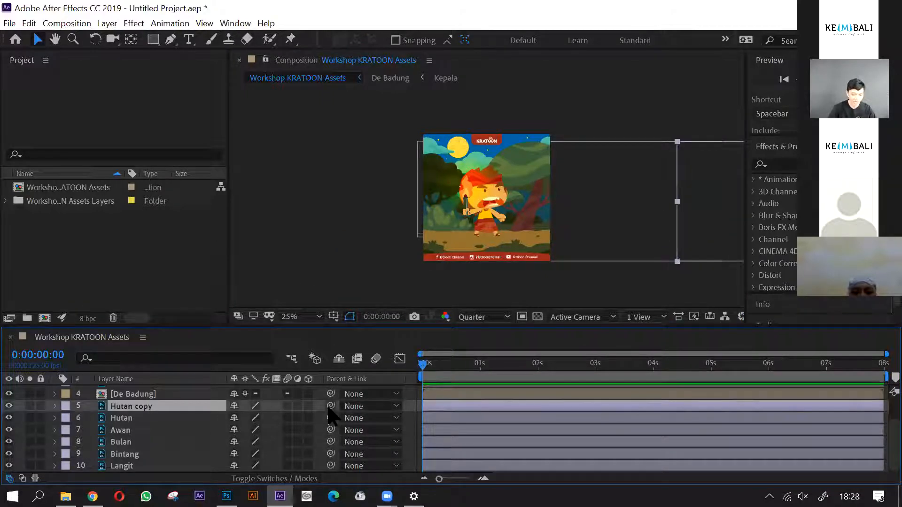
pyautogui.moveTo(333, 408); pyautogui.dragTo(180, 422)
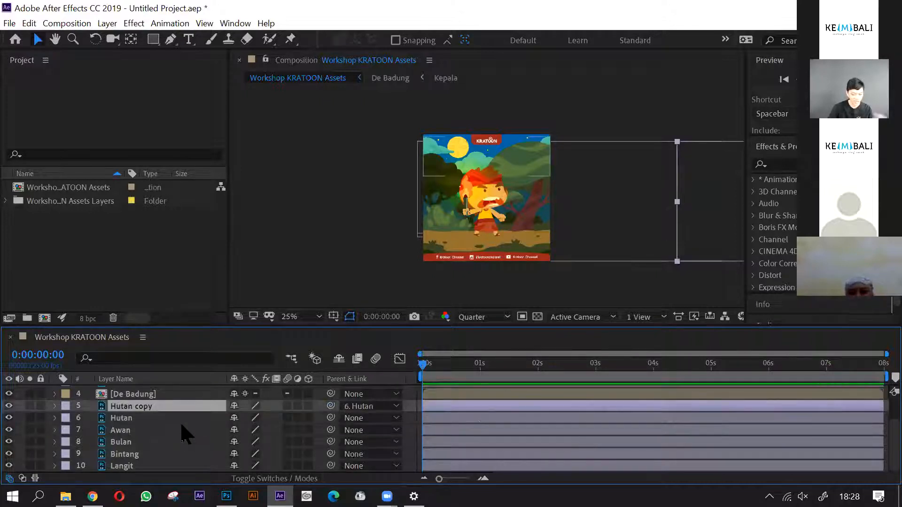
# - Expand the Transform properties of the Hutan layer
pyautogui.click(153, 418)
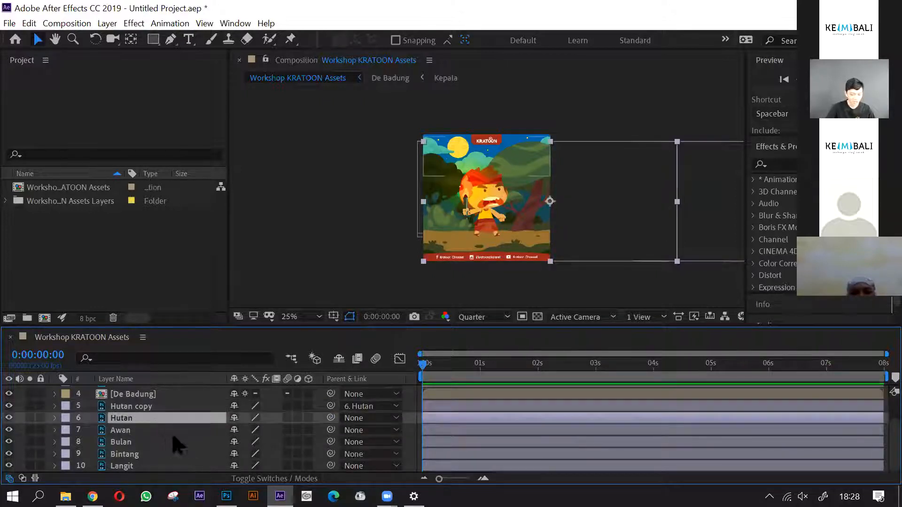
pyautogui.click(54, 418)
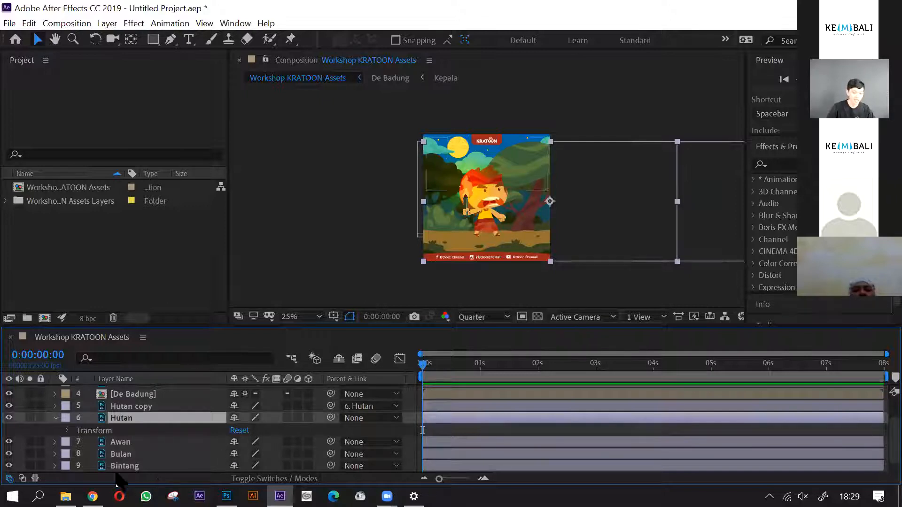
pyautogui.click(67, 431)
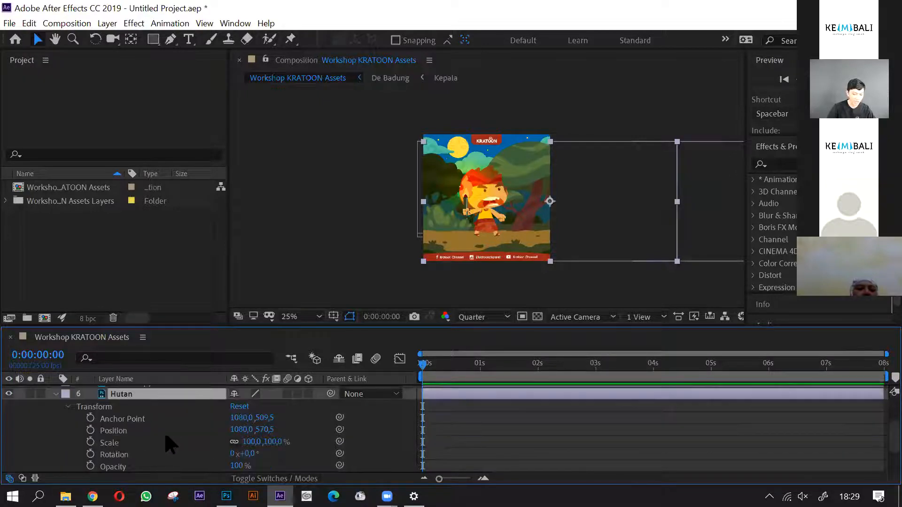
# - Turn on Position keyframing for the Hutan layer at 0:00:00:00, with the start value 1080,0, 570,5
pyautogui.click(90, 430)
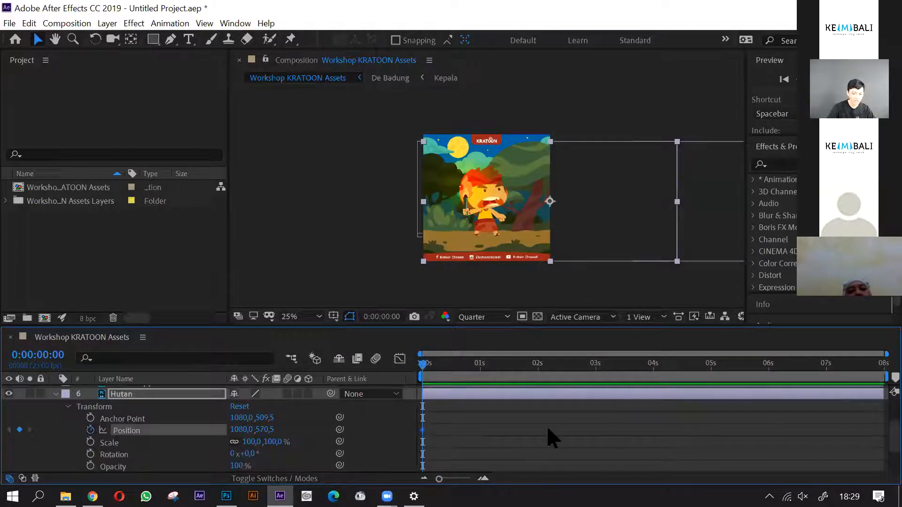
pyautogui.press('=')
pyautogui.press('=')
pyautogui.press('=')
pyautogui.moveTo(444, 419); pyautogui.dragTo(414, 437)
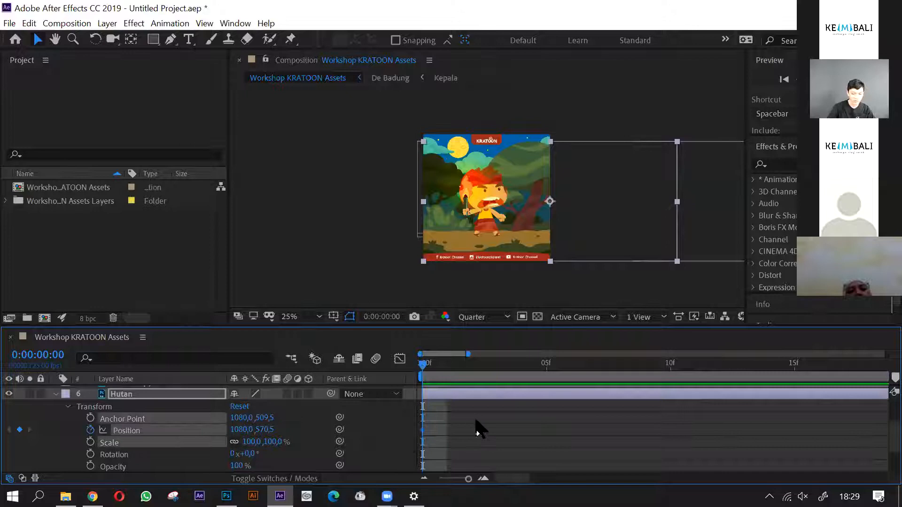
pyautogui.press('-')
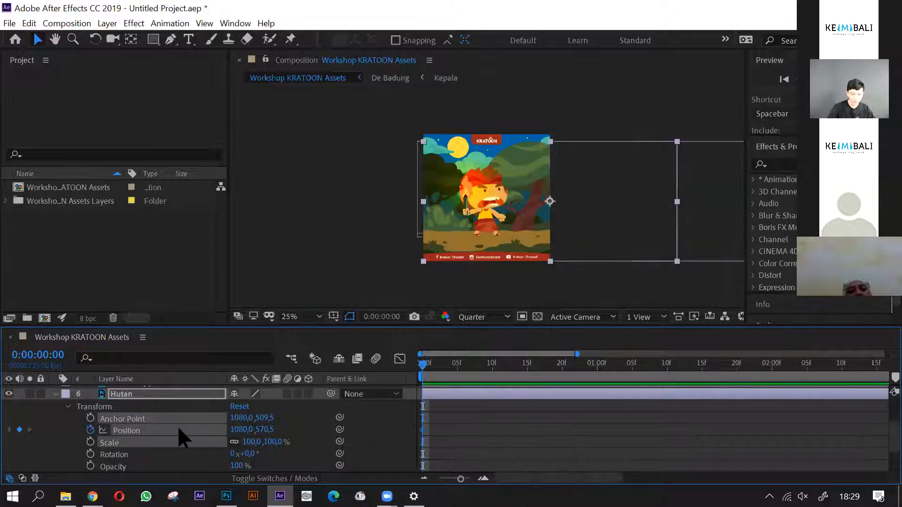
pyautogui.scroll(3, 178, 429)
pyautogui.scroll(-4, 171, 437)
pyautogui.scroll(2, 345, 434)
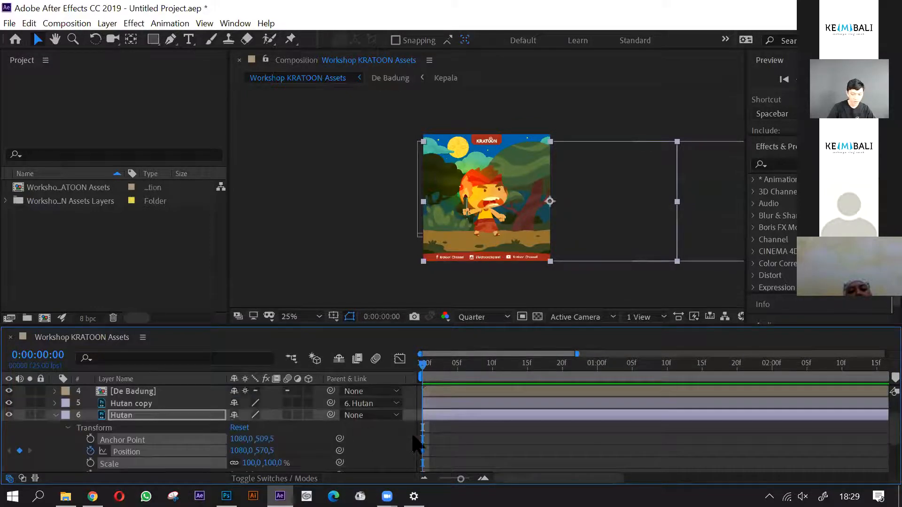
pyautogui.click(446, 445)
# - Scrub to 0:00:00:13 and inspect the Hutan layer's first Position keyframe
pyautogui.moveTo(424, 364); pyautogui.dragTo(512, 383)
pyautogui.moveTo(449, 443)
pyautogui.mouseDown()
pyautogui.moveTo(400, 464)
pyautogui.moveTo(403, 472)
pyautogui.mouseUp()
pyautogui.scroll(-2, 446, 423)
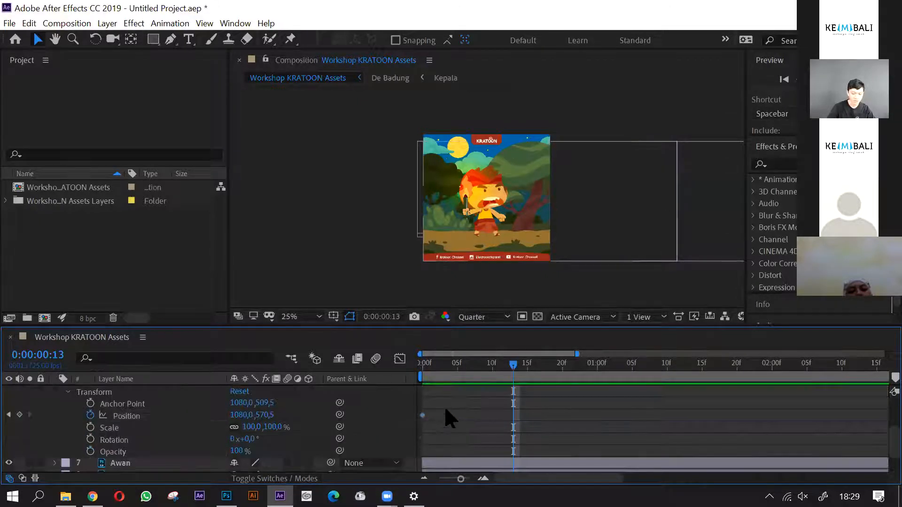
pyautogui.scroll(2, 469, 444)
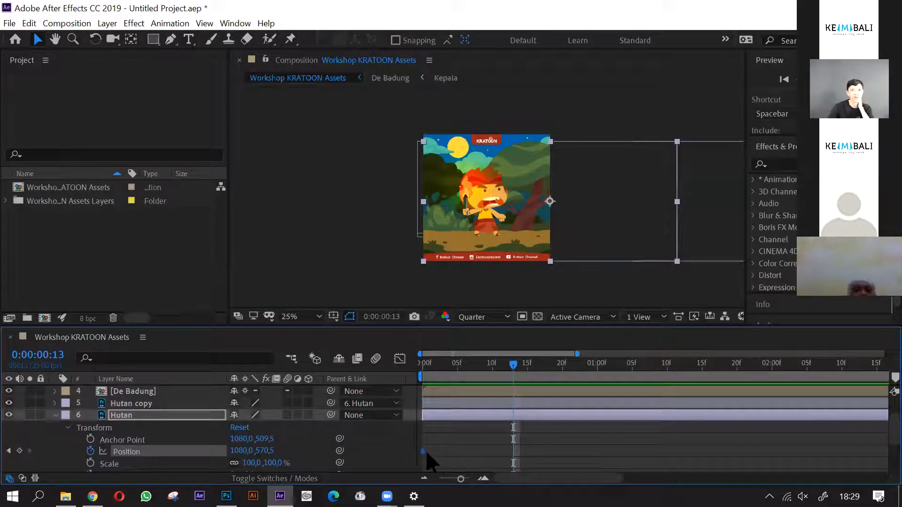
pyautogui.moveTo(449, 443); pyautogui.dragTo(412, 453)
pyautogui.click(482, 444)
# - At 0:00:07:24, shift the Hutan layer horizontally leftward to an X position of about -1092, adding the ending Position keyframe
pyautogui.moveTo(438, 365); pyautogui.dragTo(814, 369)
pyautogui.press('-')
pyautogui.press('-')
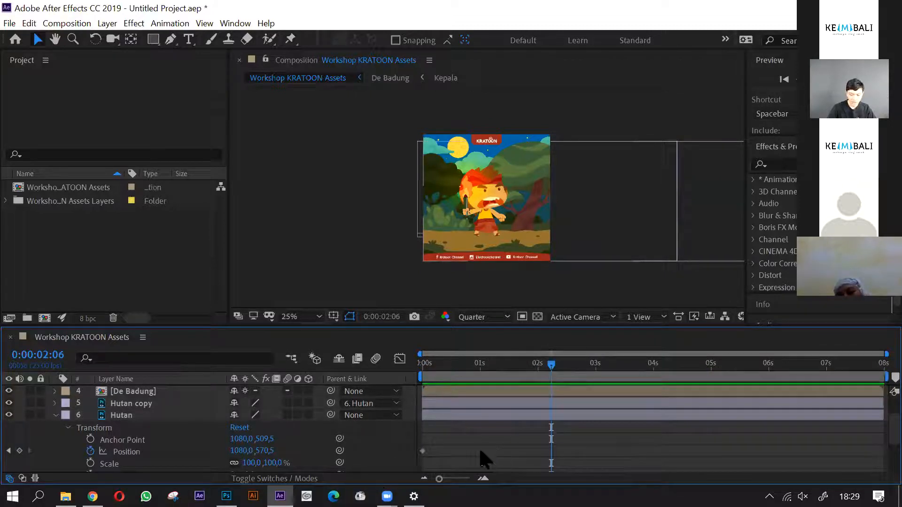
pyautogui.moveTo(467, 444); pyautogui.dragTo(418, 475)
pyautogui.moveTo(427, 374); pyautogui.dragTo(880, 381)
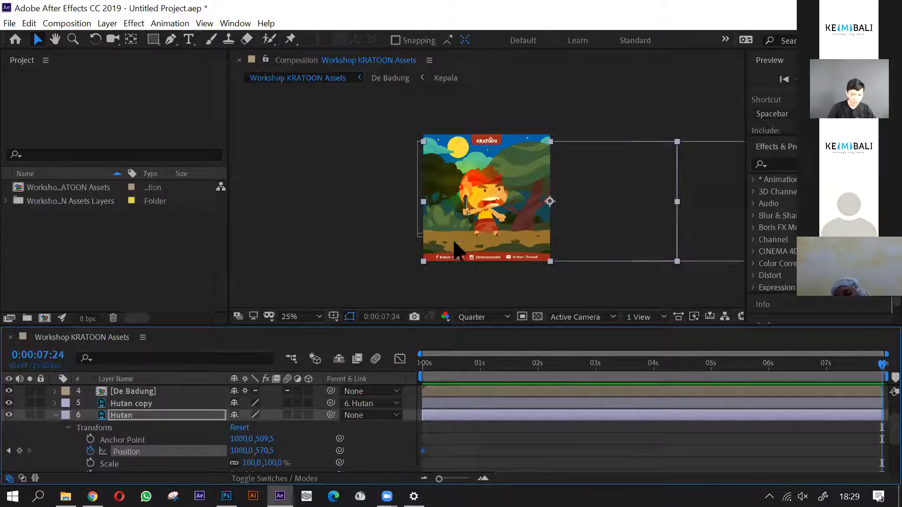
pyautogui.moveTo(527, 240); pyautogui.dragTo(270, 227)
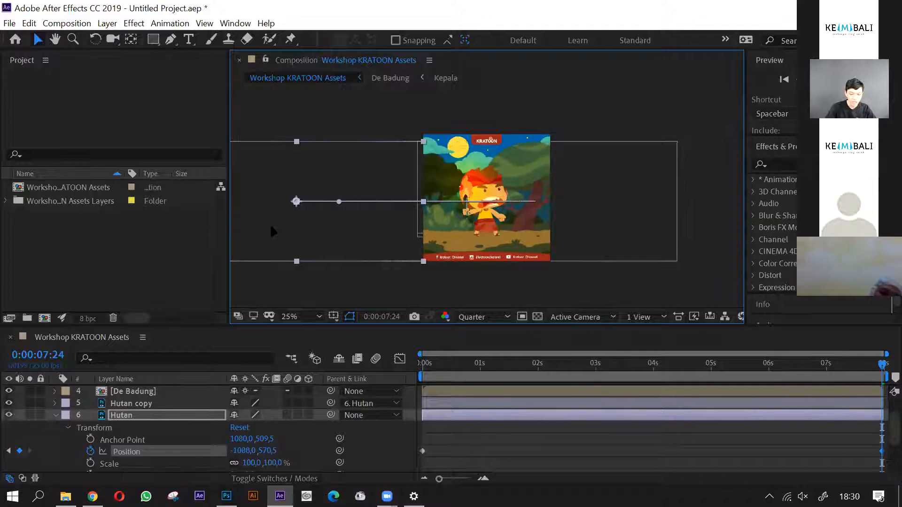
# - Fine-tune the Hutan layer's ending Position to -1079,9, 570,5 so its right edge meets the composition's left edge
pyautogui.scroll(2, 397, 226)
pyautogui.scroll(2, 492, 237)
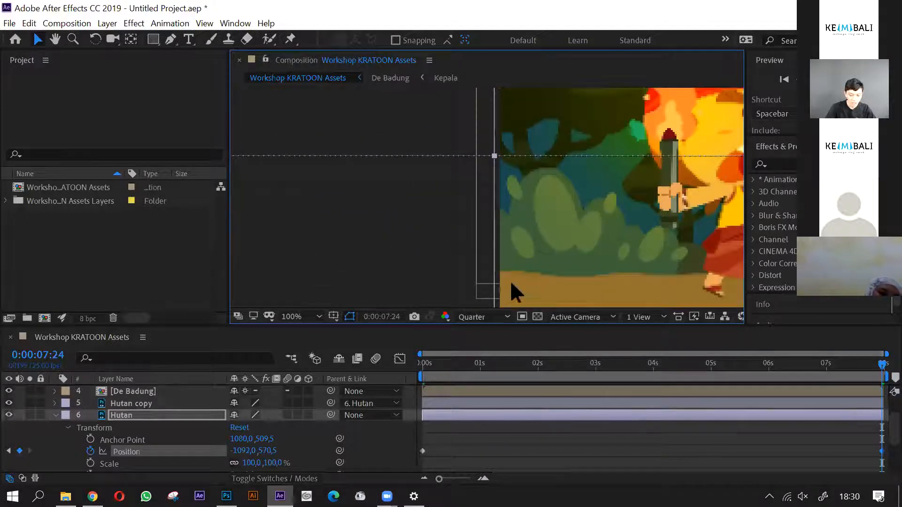
pyautogui.scroll(-3, 484, 256)
pyautogui.scroll(5, 487, 243)
pyautogui.scroll(1, 489, 251)
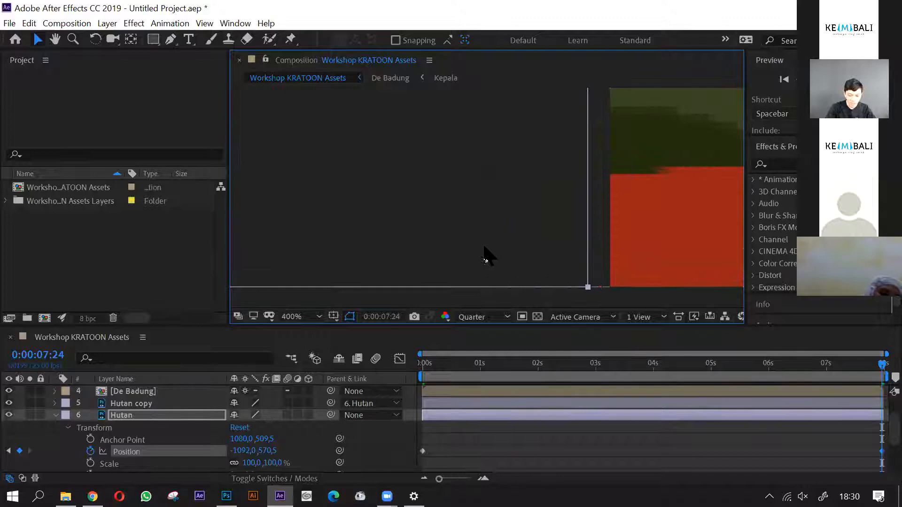
pyautogui.moveTo(454, 246); pyautogui.dragTo(475, 245)
pyautogui.scroll(2, 674, 256)
pyautogui.scroll(-1, 490, 244)
pyautogui.scroll(-1, 514, 201)
pyautogui.scroll(2, 487, 254)
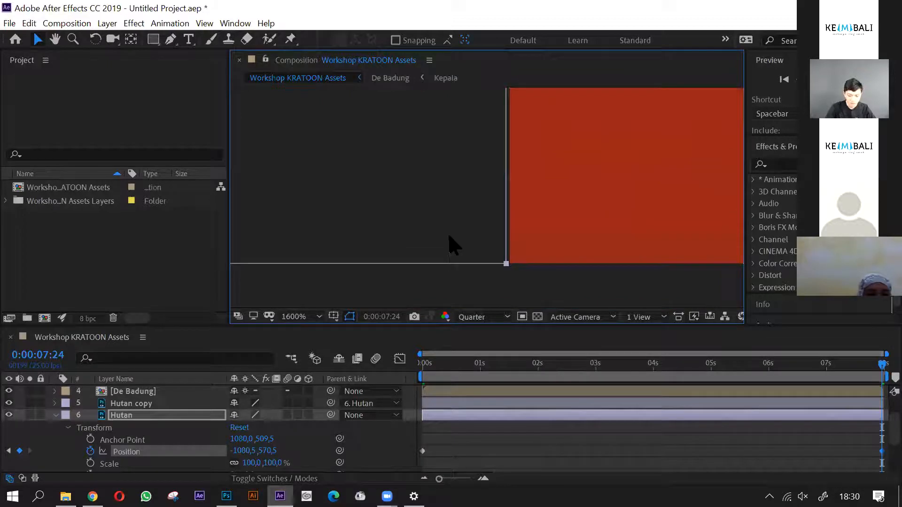
pyautogui.press('Right')
pyautogui.press('Right')
pyautogui.press('Right')
pyautogui.press('Right')
pyautogui.press('Right')
pyautogui.press('Right')
pyautogui.press('Right')
pyautogui.press('Right')
pyautogui.press('Right')
pyautogui.press('Right')
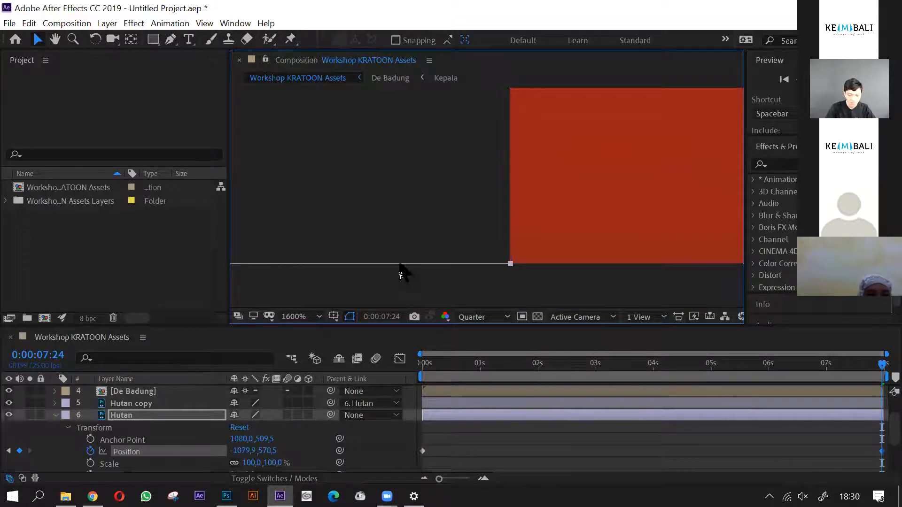
pyautogui.scroll(-9, 387, 231)
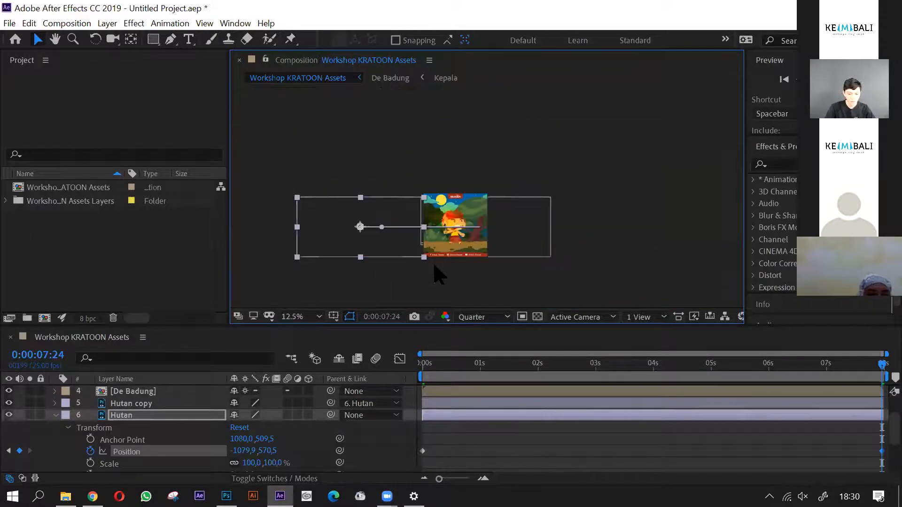
# - Scrub through the forest movement from 0:00:07:24 back to 0:00:00:00 and inspect its ending Position keyframe
pyautogui.click(707, 470)
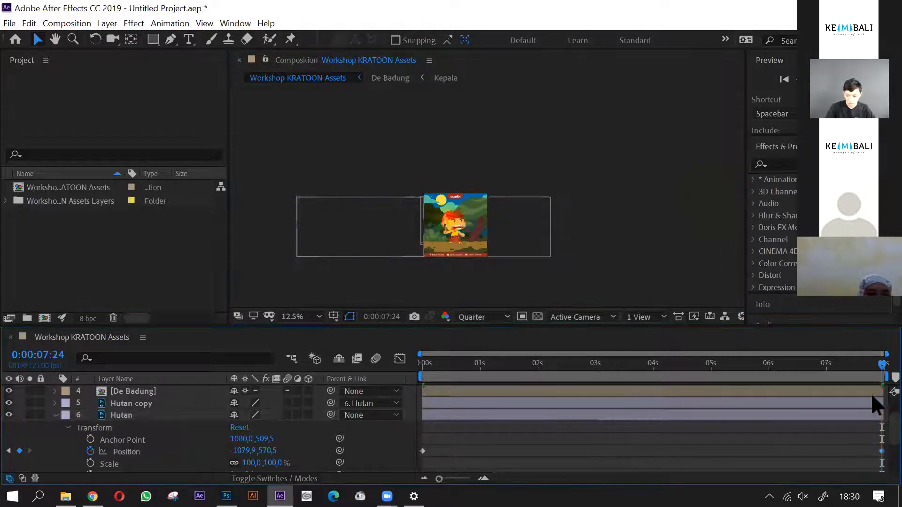
pyautogui.moveTo(882, 365); pyautogui.dragTo(750, 389)
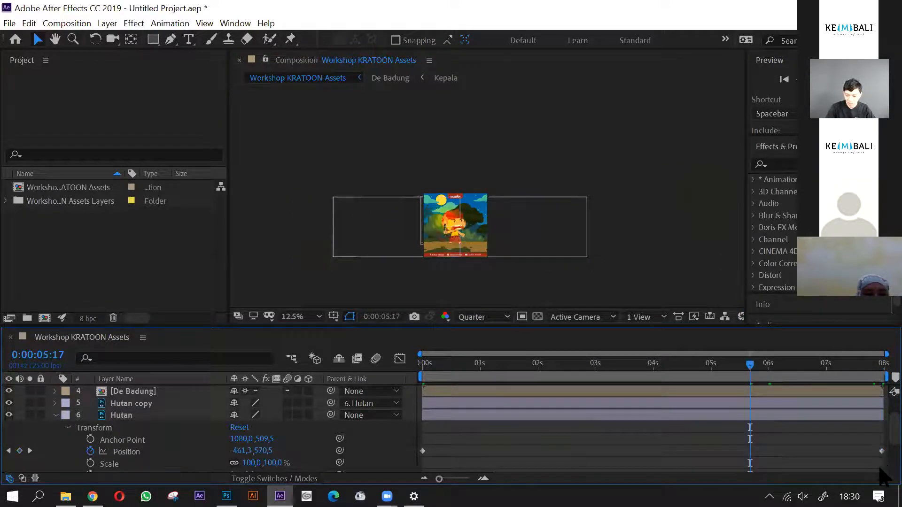
pyautogui.click(881, 451)
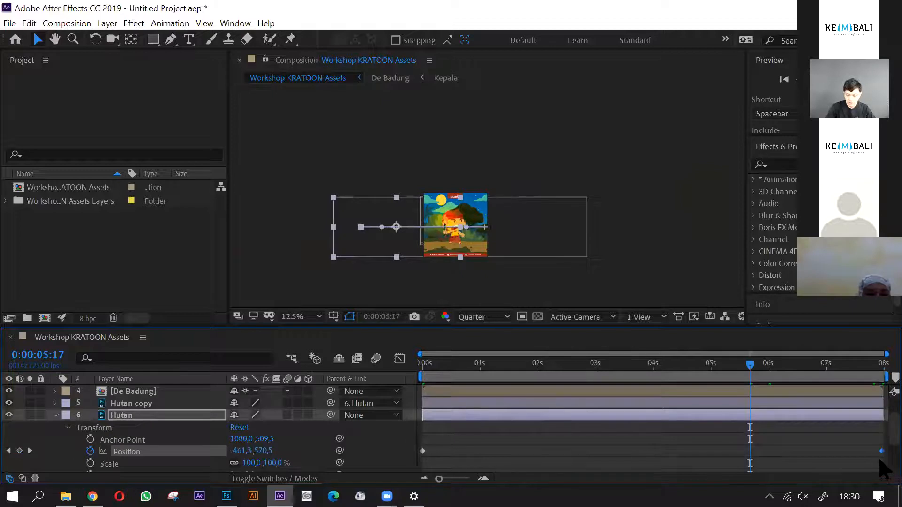
pyautogui.scroll(1, 870, 463)
pyautogui.scroll(-3, 864, 460)
pyautogui.scroll(3, 874, 451)
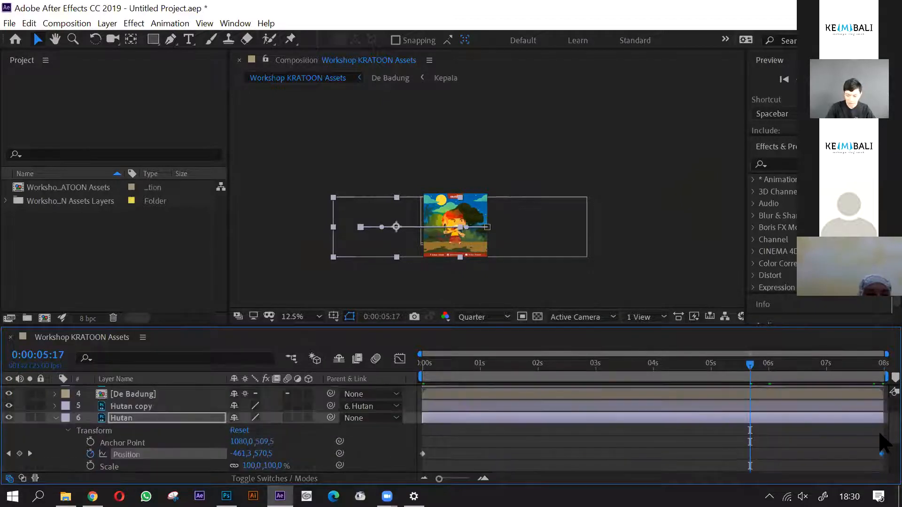
pyautogui.moveTo(526, 373); pyautogui.dragTo(421, 376)
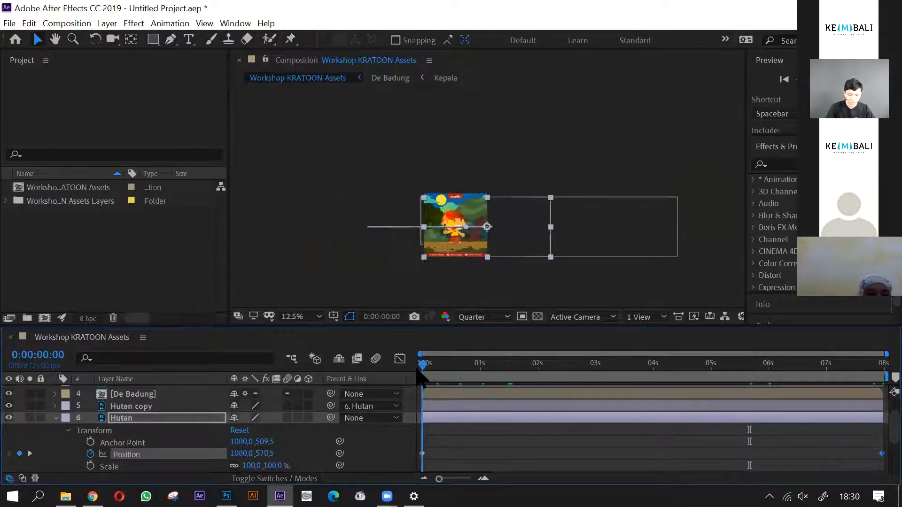
pyautogui.moveTo(440, 478); pyautogui.dragTo(409, 475)
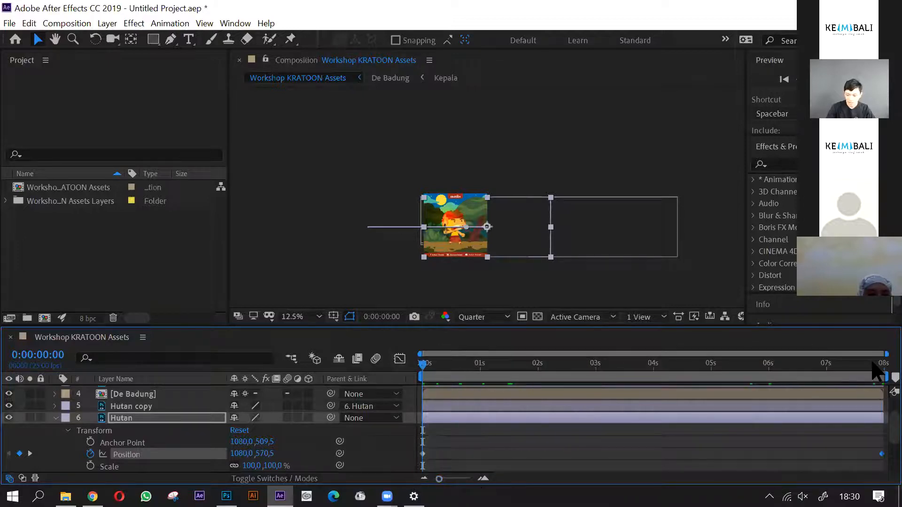
# - Move the Hutan layer's ending Position keyframe one frame past 0:00:07:24, to the composition's end at 0:00:08:00
pyautogui.click(874, 366)
pyautogui.moveTo(440, 481); pyautogui.dragTo(492, 485)
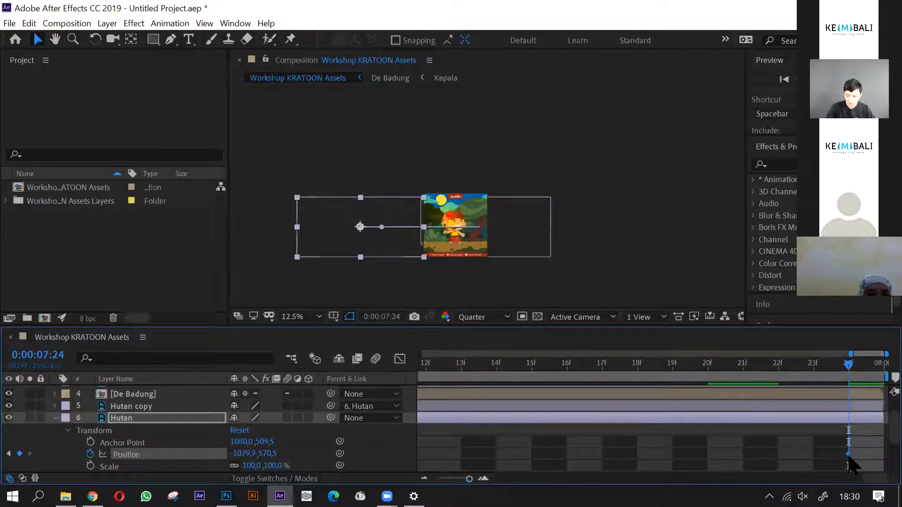
pyautogui.moveTo(849, 455); pyautogui.dragTo(883, 454)
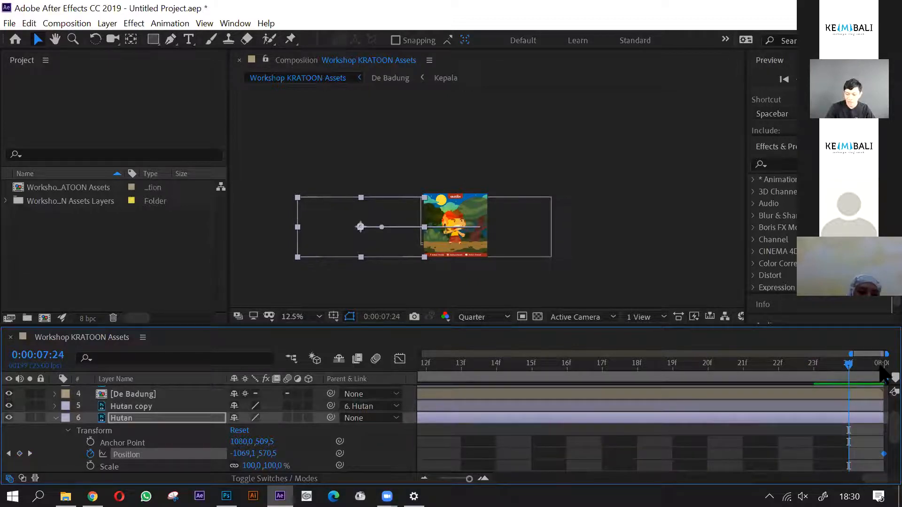
# - Compare the forest's position in the frames around 0:00:07:24 with the opening frames from 0:00:00:00 to check the loop
pyautogui.press('pageup')
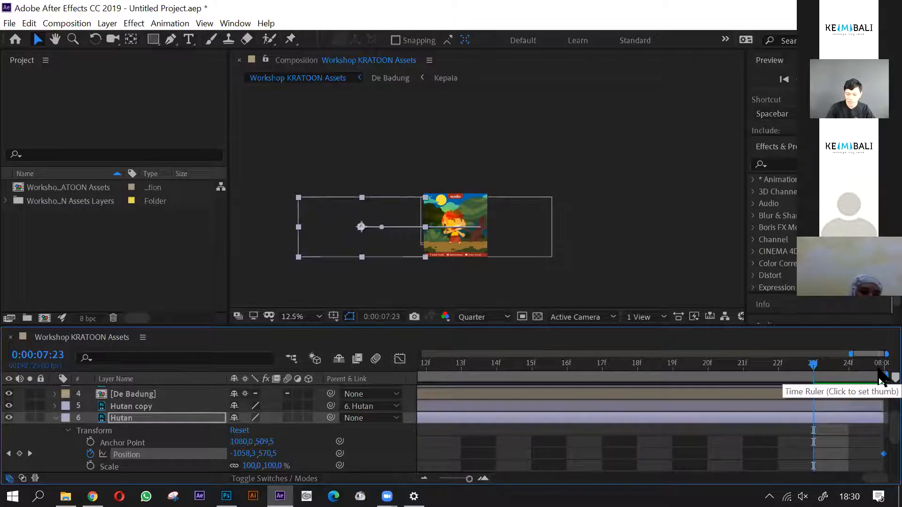
pyautogui.press('pagedown')
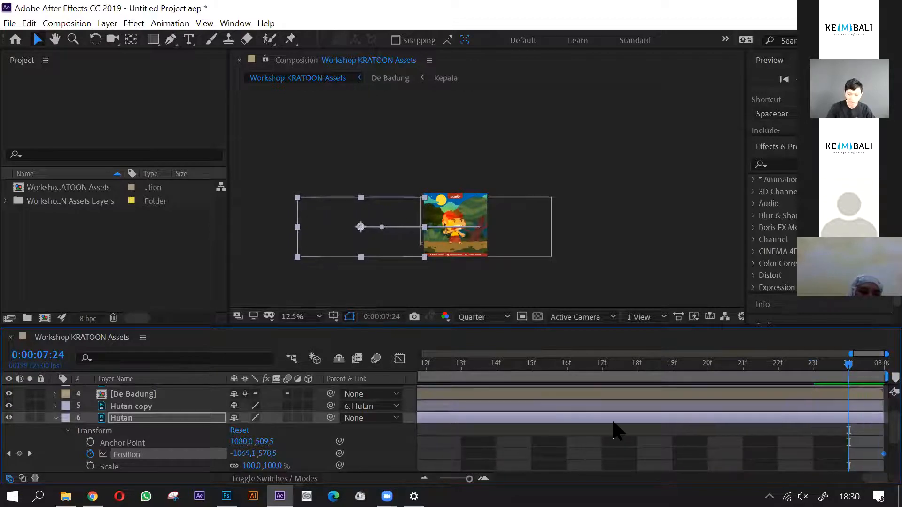
pyautogui.moveTo(844, 369)
pyautogui.mouseDown()
pyautogui.moveTo(811, 374)
pyautogui.moveTo(841, 372)
pyautogui.mouseUp()
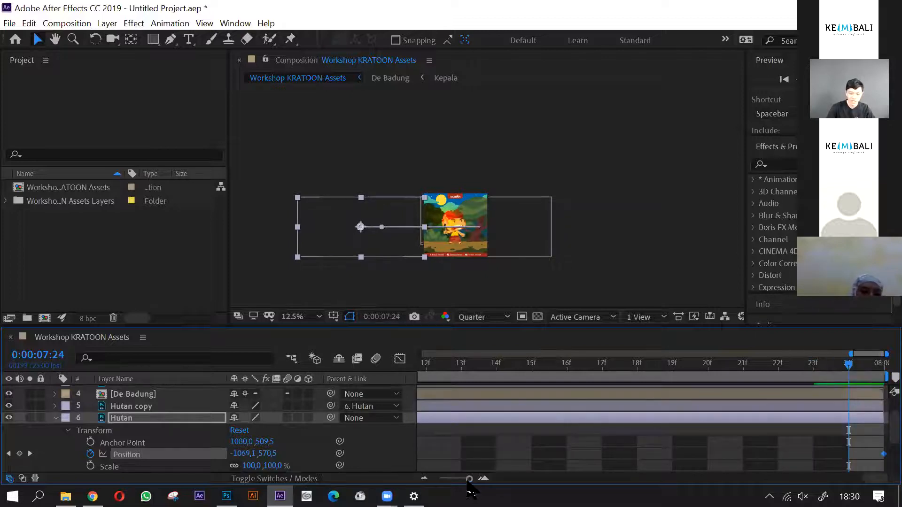
pyautogui.moveTo(468, 480); pyautogui.dragTo(434, 481)
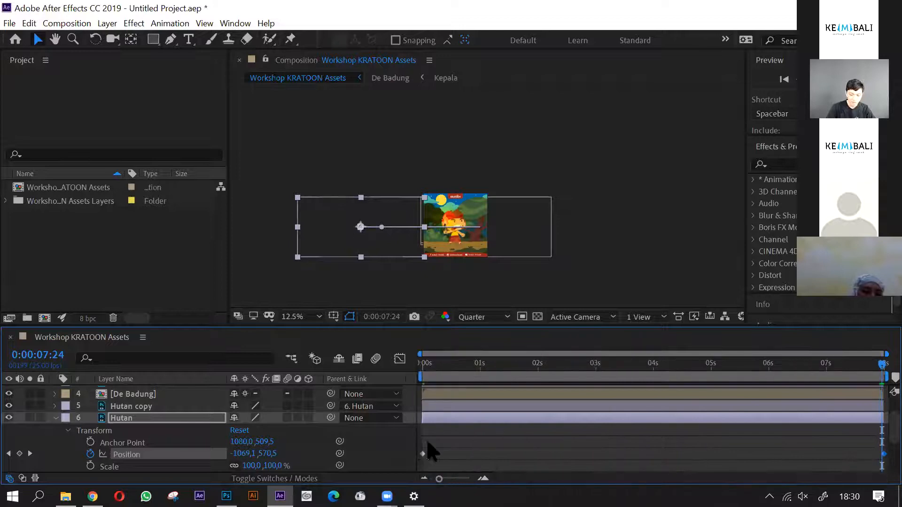
pyautogui.moveTo(432, 374); pyautogui.dragTo(422, 407)
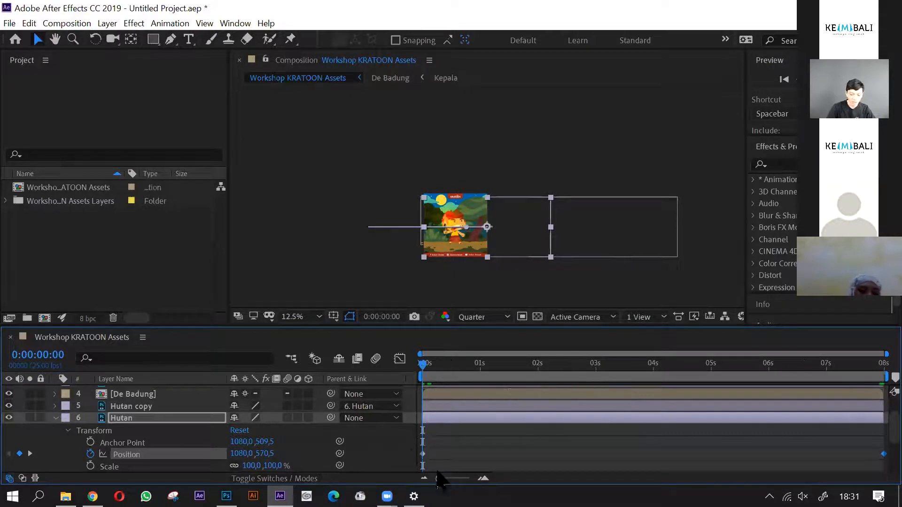
pyautogui.moveTo(439, 479); pyautogui.dragTo(469, 479)
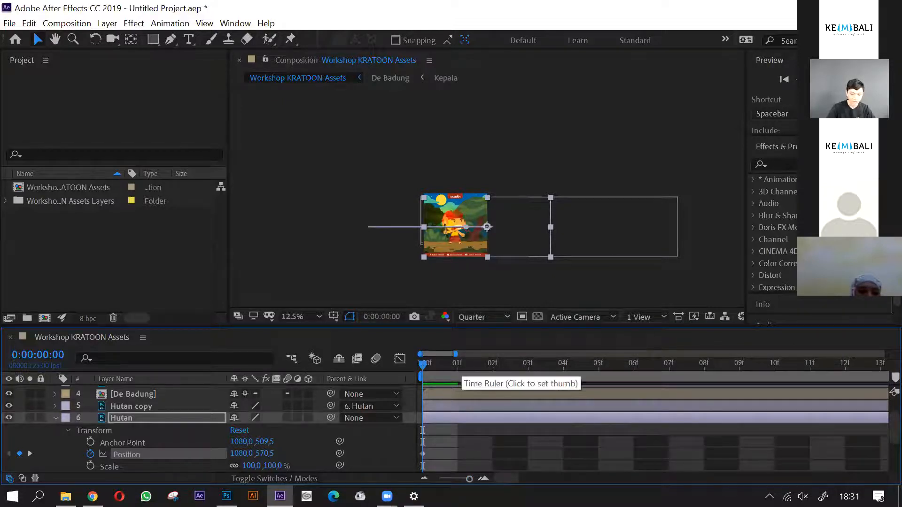
pyautogui.press('space')
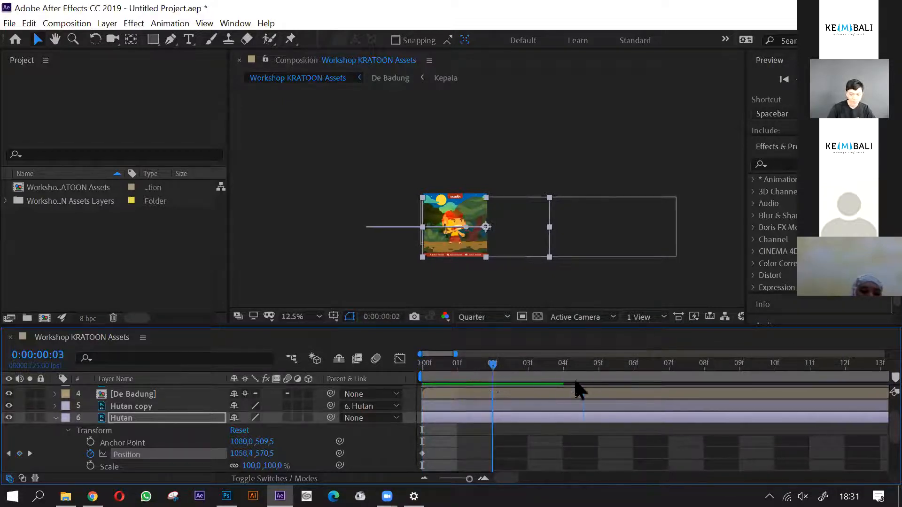
pyautogui.moveTo(448, 480); pyautogui.dragTo(408, 478)
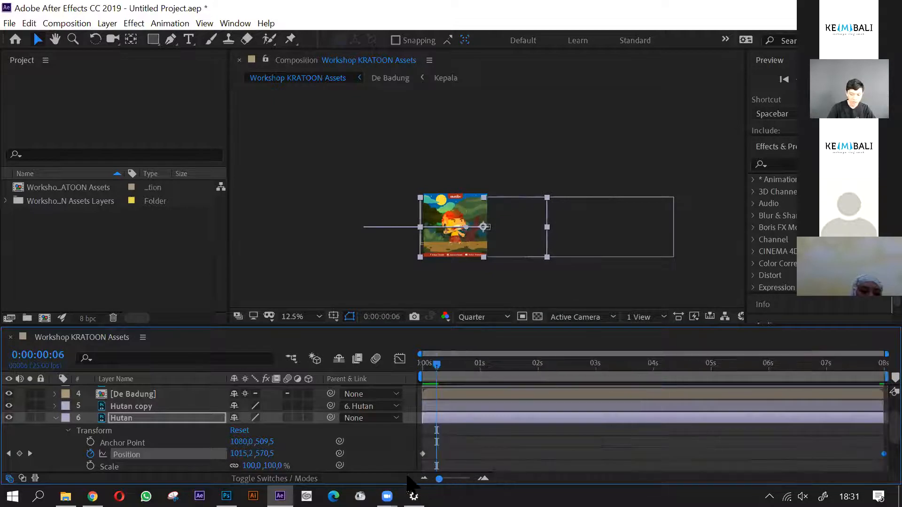
# - Frame the composition at 25% magnification and play a preview of the scrolling forest background
pyautogui.scroll(1, 511, 180)
pyautogui.moveTo(512, 180); pyautogui.dragTo(523, 127)
pyautogui.scroll(1, 460, 175)
pyautogui.moveTo(457, 186); pyautogui.dragTo(512, 160)
pyautogui.scroll(-1, 512, 157)
pyautogui.click(477, 288)
pyautogui.press('space')
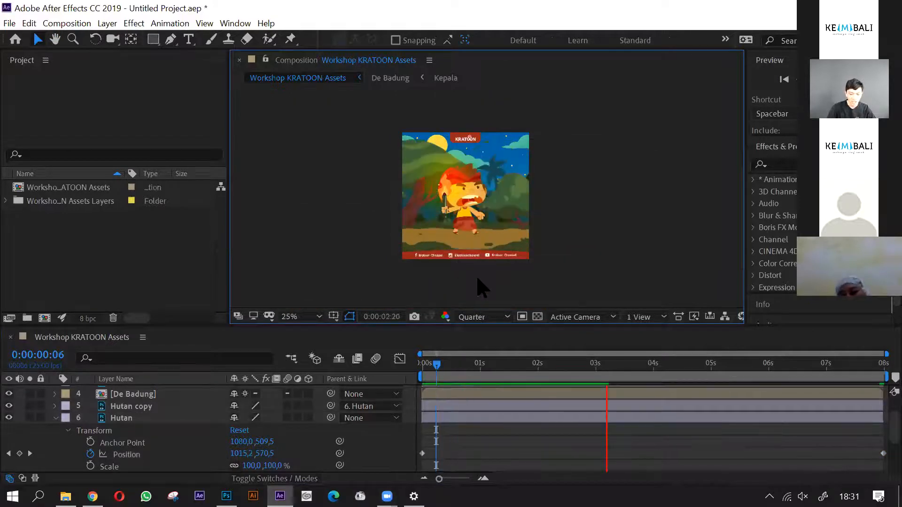
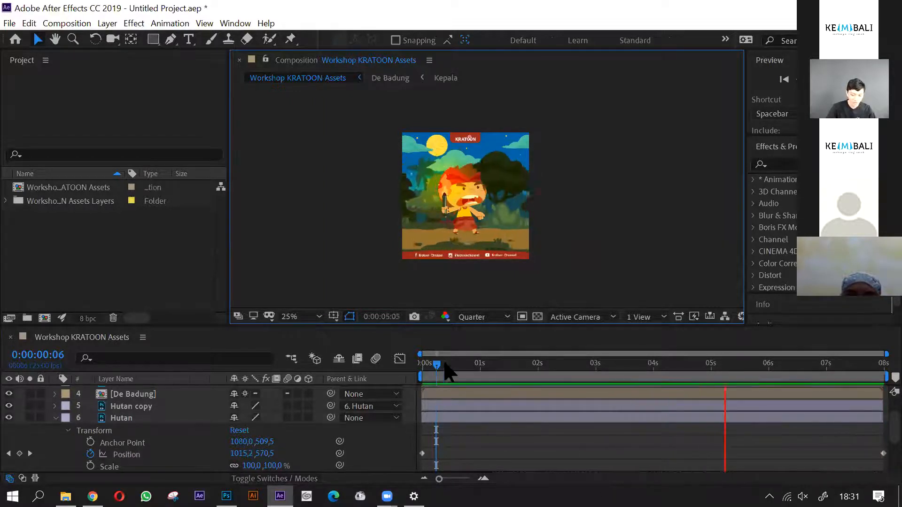
# - Return to 0:00:00:00 and review the Hutan layer's Position keyframes and its place in the layer stack
pyautogui.moveTo(436, 365); pyautogui.dragTo(422, 366)
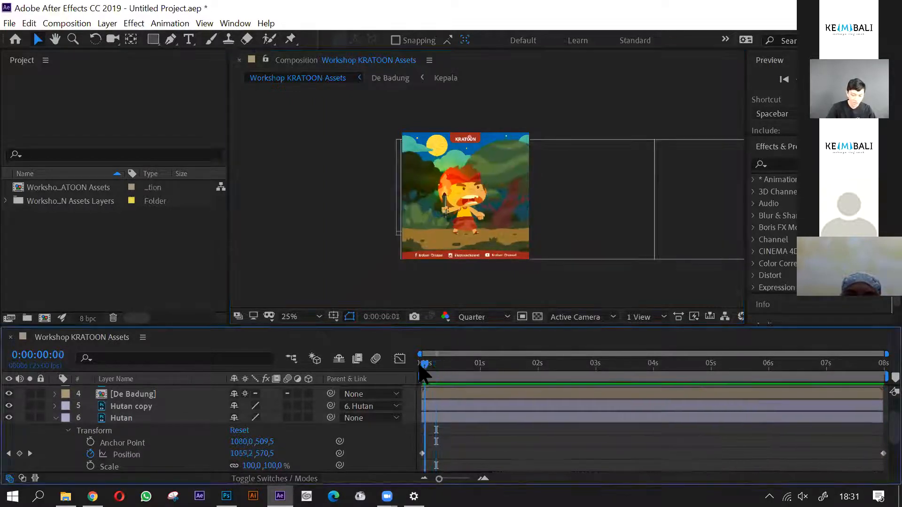
pyautogui.click(56, 418)
pyautogui.click(55, 418)
pyautogui.scroll(2, 117, 444)
pyautogui.click(154, 433)
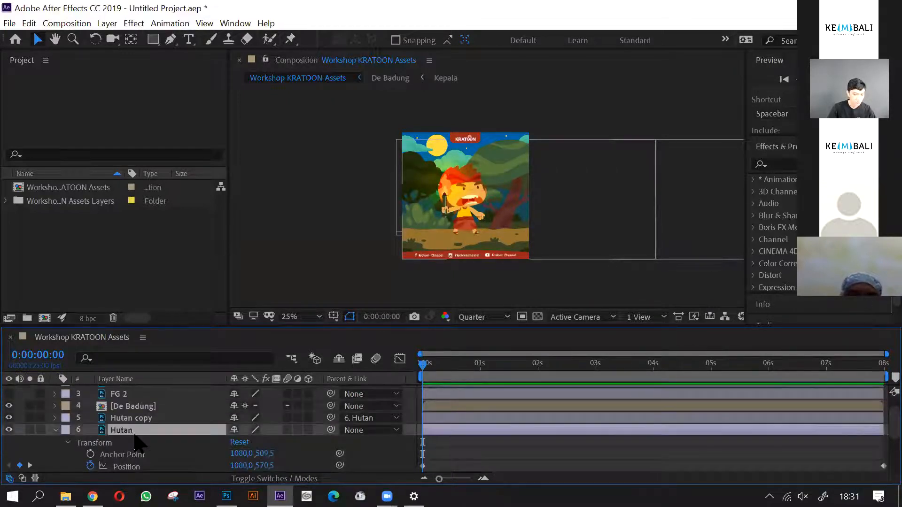
pyautogui.scroll(-5, 499, 439)
pyautogui.scroll(3, 499, 439)
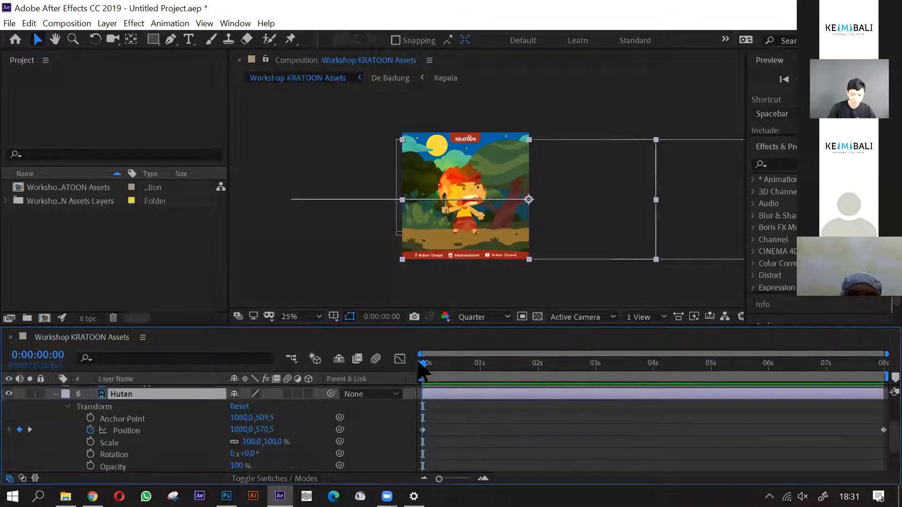
pyautogui.scroll(4, 126, 418)
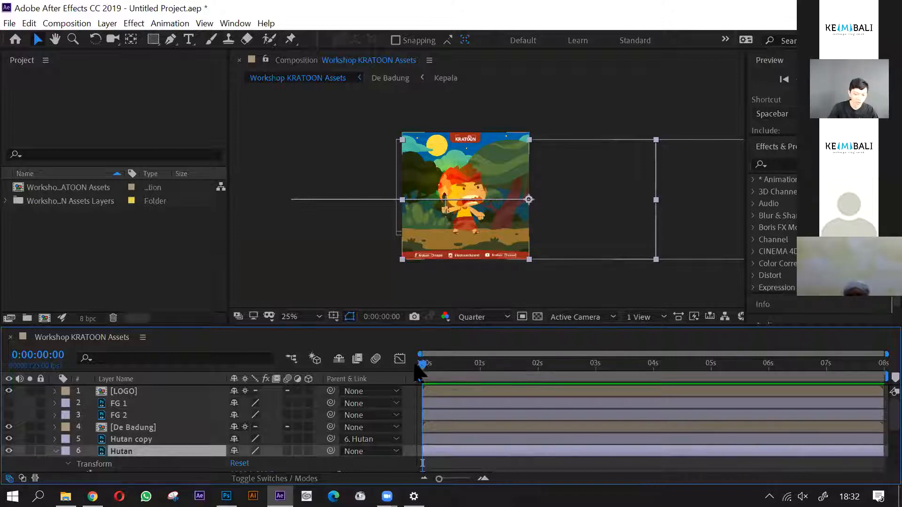
# - Make the FG 1 layer visible and move it just outside the frame's right edge, to Position about 1767, 540
pyautogui.click(136, 406)
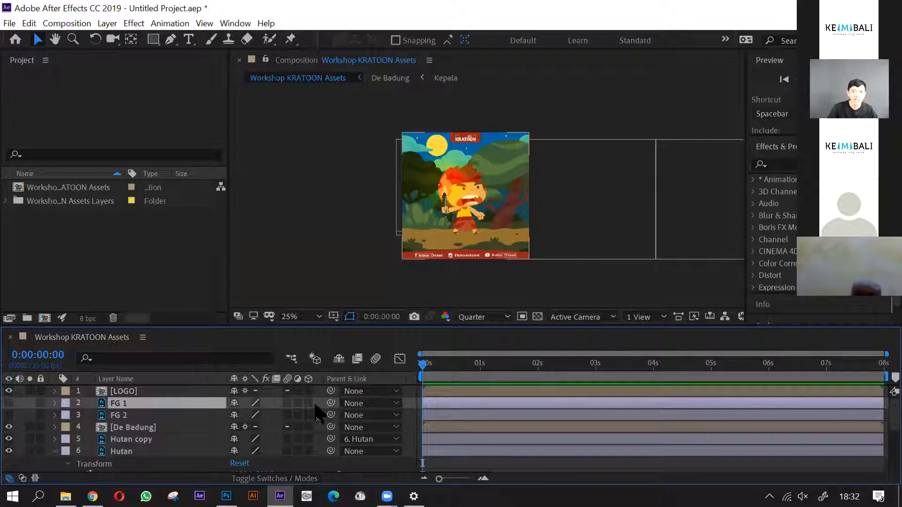
pyautogui.click(8, 403)
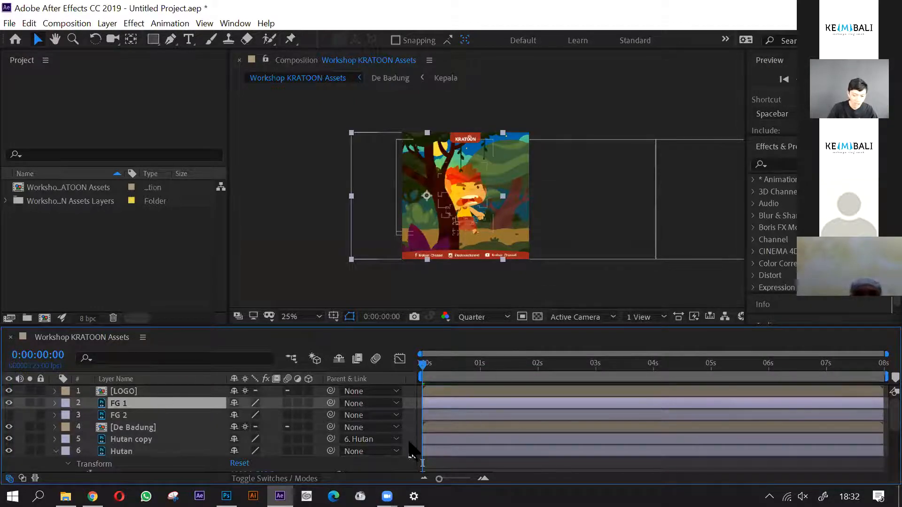
pyautogui.moveTo(447, 234); pyautogui.dragTo(626, 230)
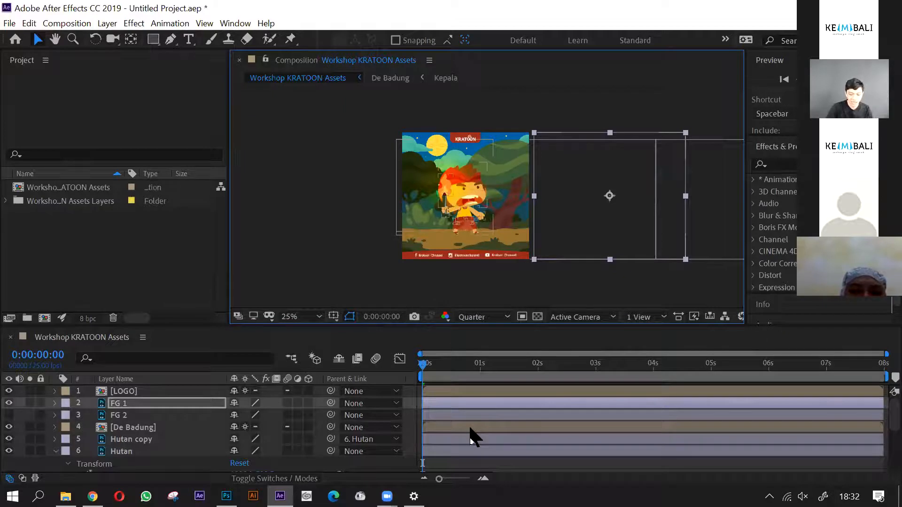
# - Keyframe FG 1's Position from 0:00:00:00 to 0:00:04:00, moving it across and out past the frame's left edge to about -653, 540
pyautogui.click(54, 403)
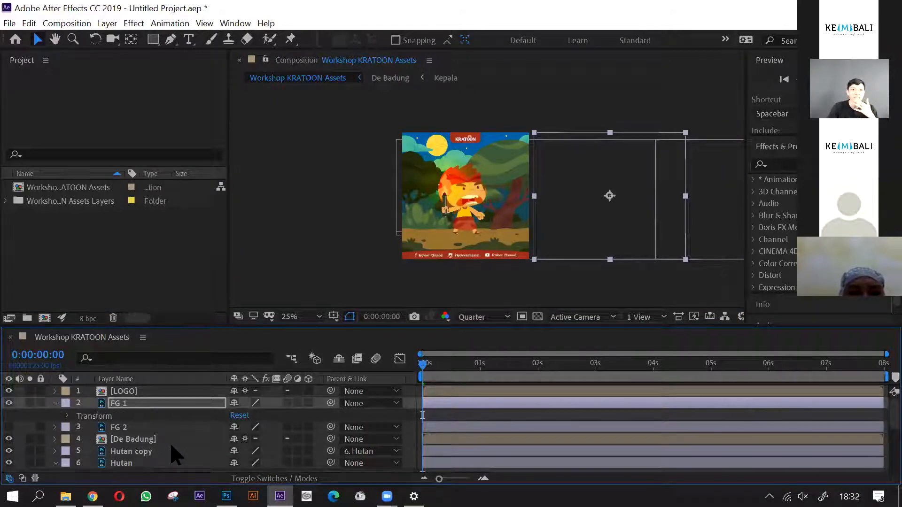
pyautogui.click(68, 416)
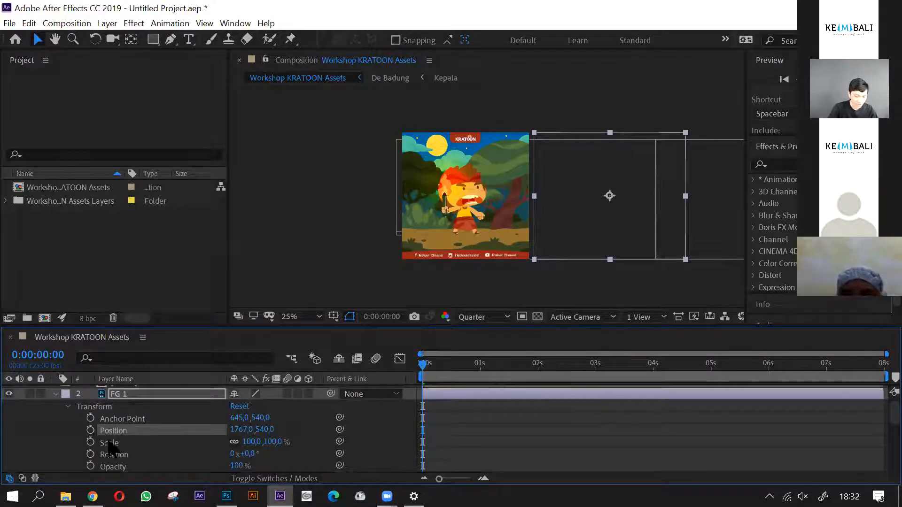
pyautogui.click(90, 430)
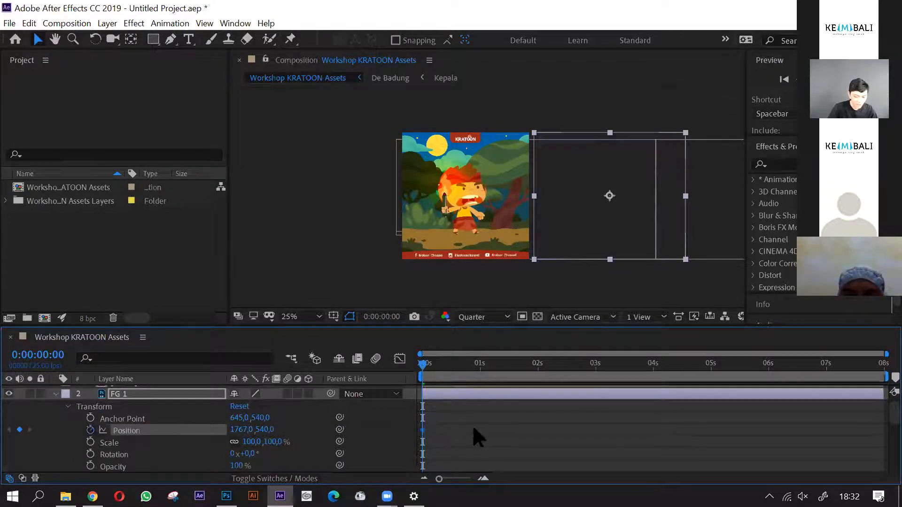
pyautogui.click(654, 366)
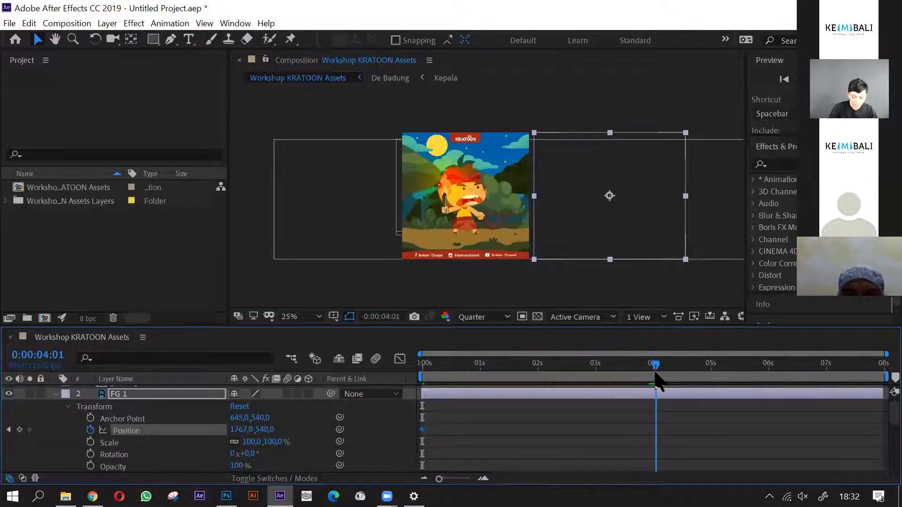
pyautogui.click(653, 373)
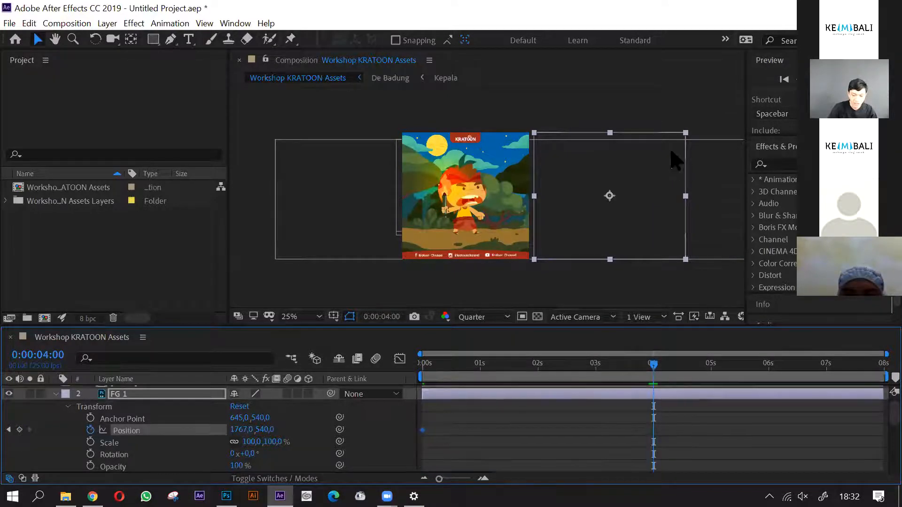
pyautogui.moveTo(625, 232); pyautogui.dragTo(341, 229)
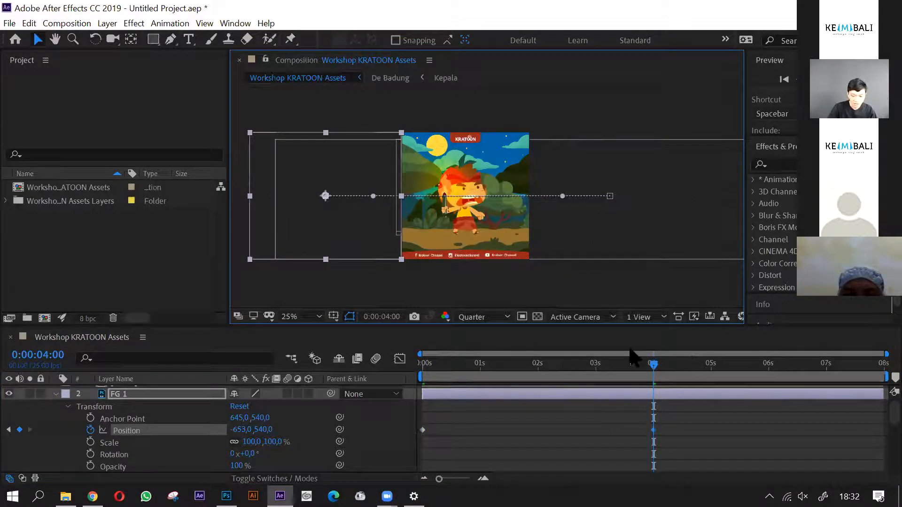
# - Make the FG 2 layer visible and select it
pyautogui.click(57, 395)
pyautogui.click(56, 394)
pyautogui.scroll(-3, 60, 409)
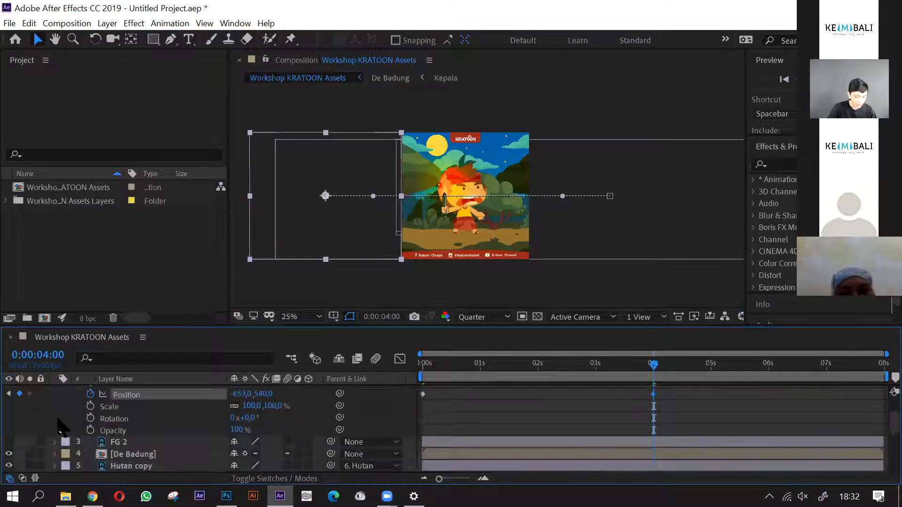
pyautogui.click(8, 442)
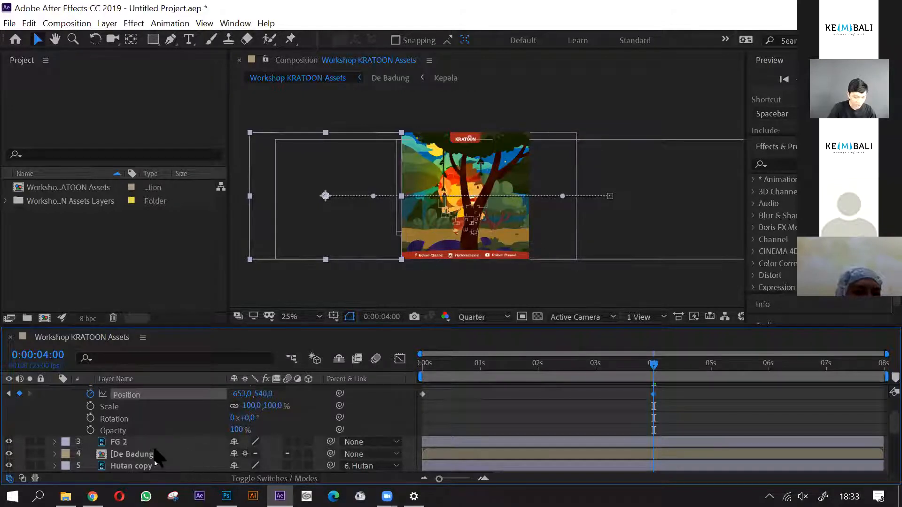
pyautogui.click(167, 442)
# - Add a Position keyframe to FG 2 at 0:00:04:00, placing it just outside the frame's right edge at about 1846.5, 540
pyautogui.click(423, 371)
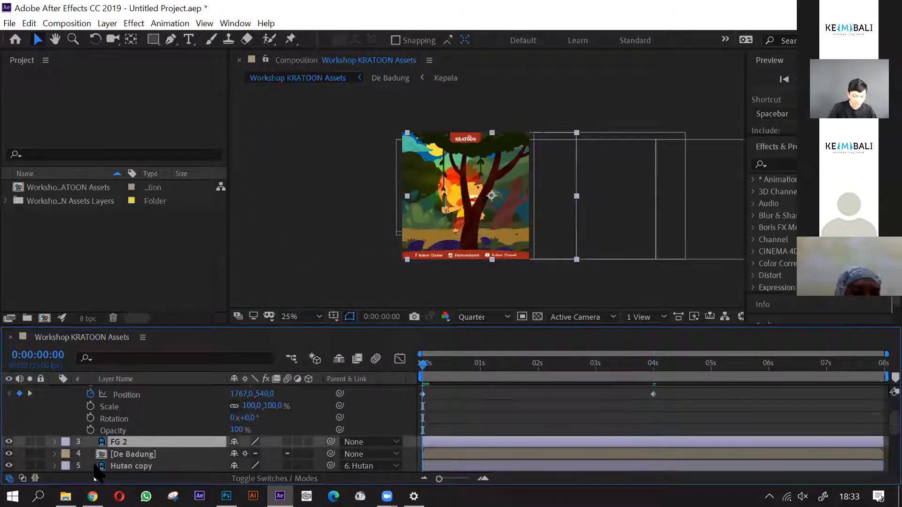
pyautogui.scroll(-1, 436, 431)
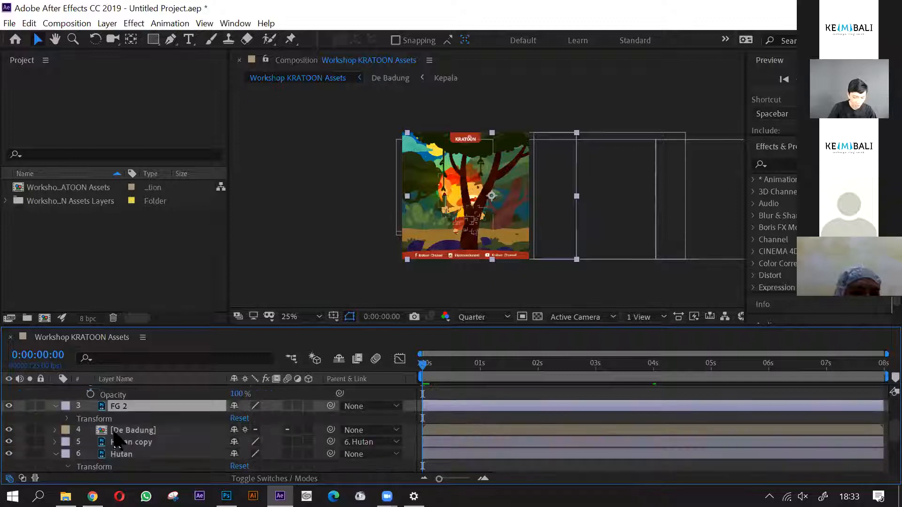
pyautogui.click(67, 419)
pyautogui.click(653, 370)
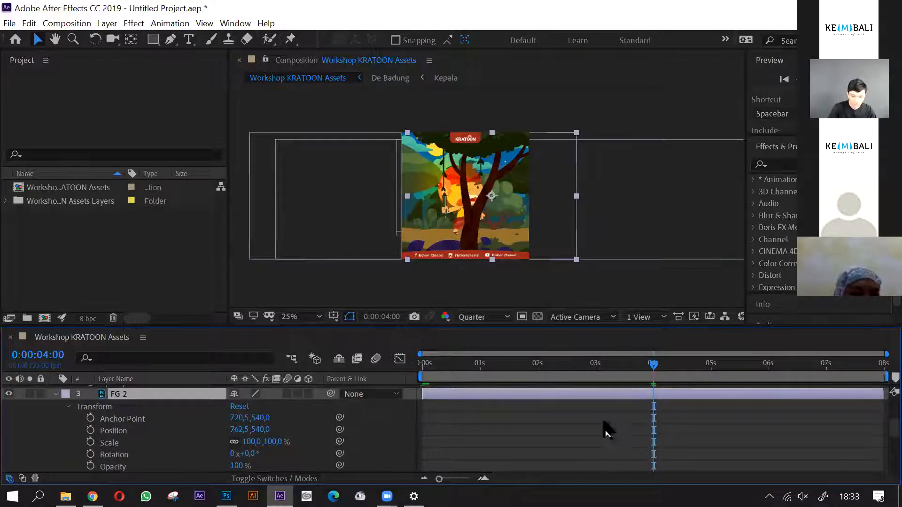
pyautogui.click(90, 430)
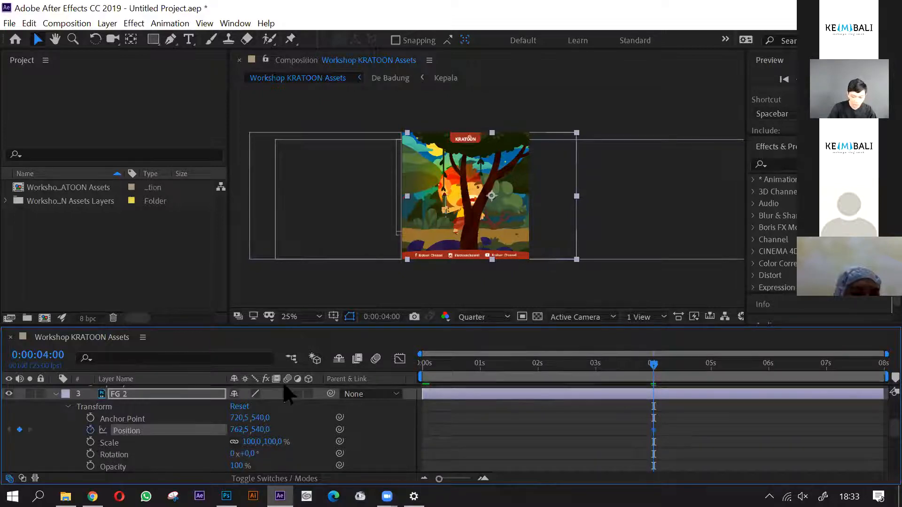
pyautogui.moveTo(460, 250); pyautogui.dragTo(596, 223)
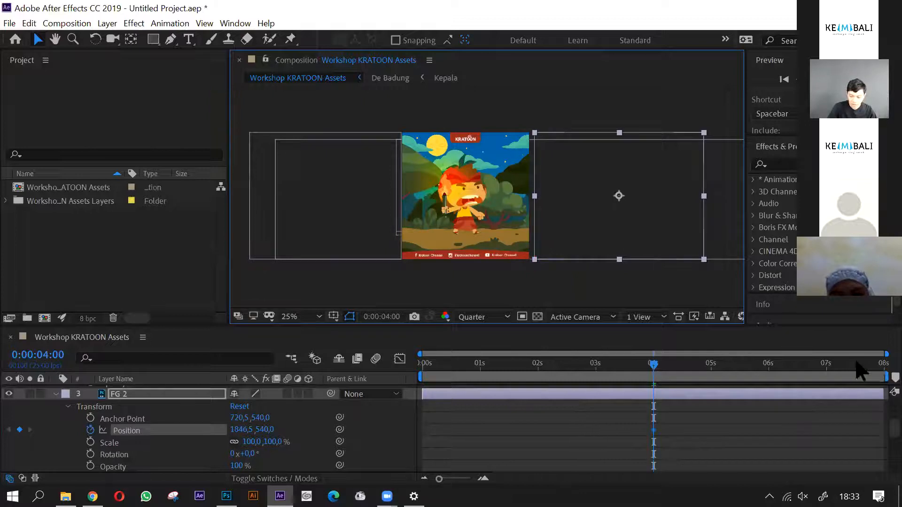
# - At 0:00:07:24, move FG 2 across and out past the frame's left edge to Position about -761.5, 540
pyautogui.click(882, 366)
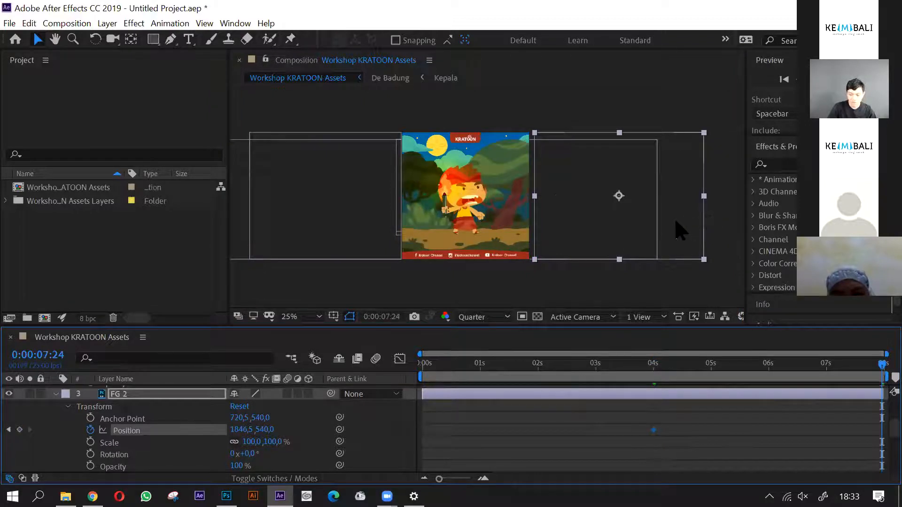
pyautogui.moveTo(671, 250); pyautogui.dragTo(374, 233)
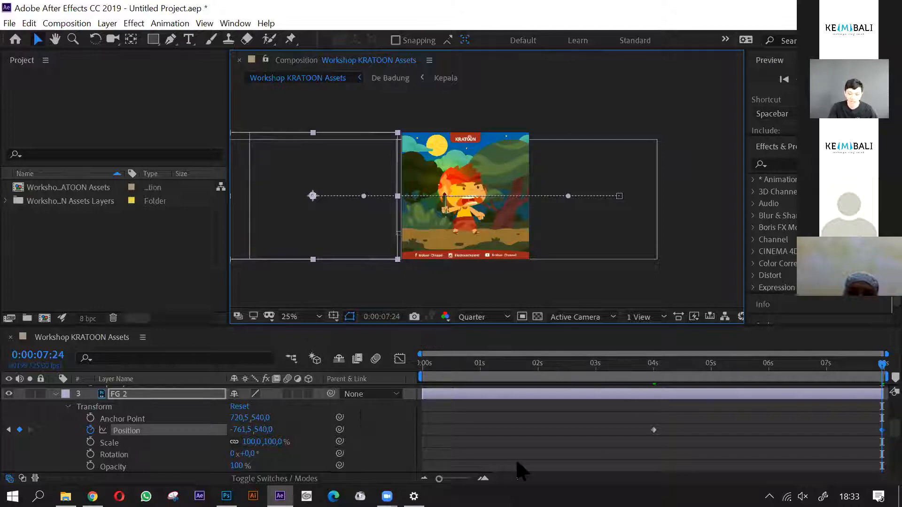
pyautogui.click(653, 364)
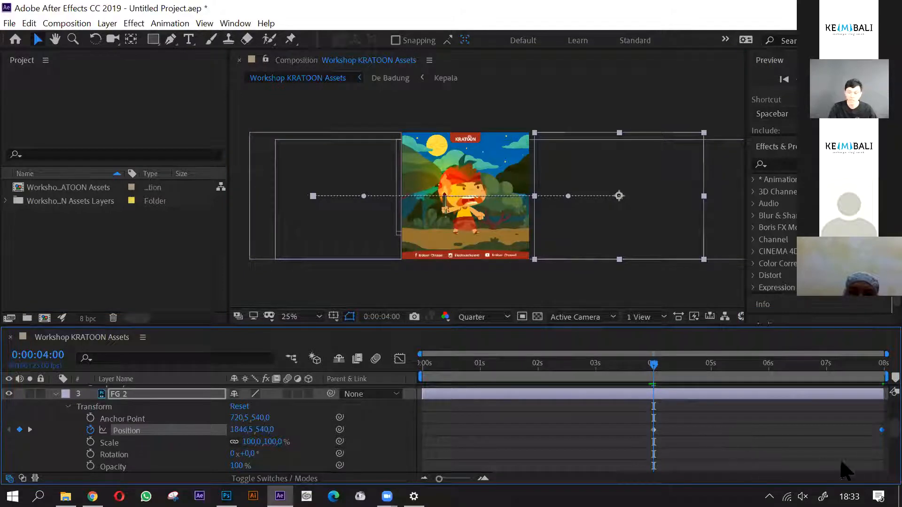
# - Move FG 2's ending Position keyframe one frame past 0:00:07:24, to the composition's end at 0:00:08:00
pyautogui.scroll(4, 878, 431)
pyautogui.scroll(2, 879, 434)
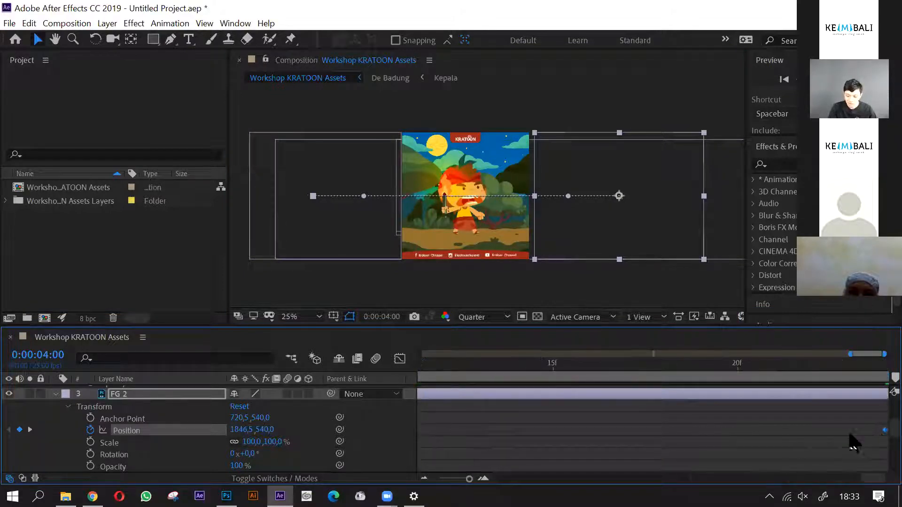
pyautogui.click(880, 366)
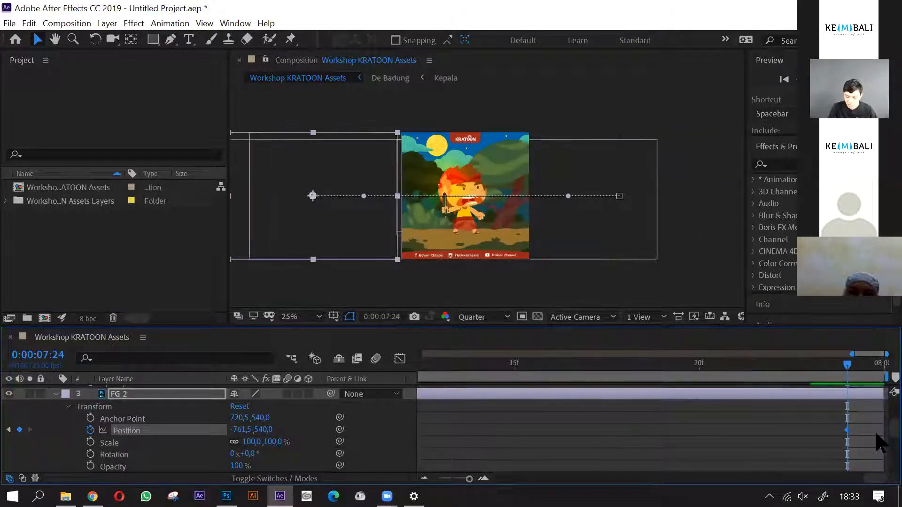
pyautogui.scroll(1, 875, 431)
pyautogui.moveTo(845, 433); pyautogui.dragTo(875, 436)
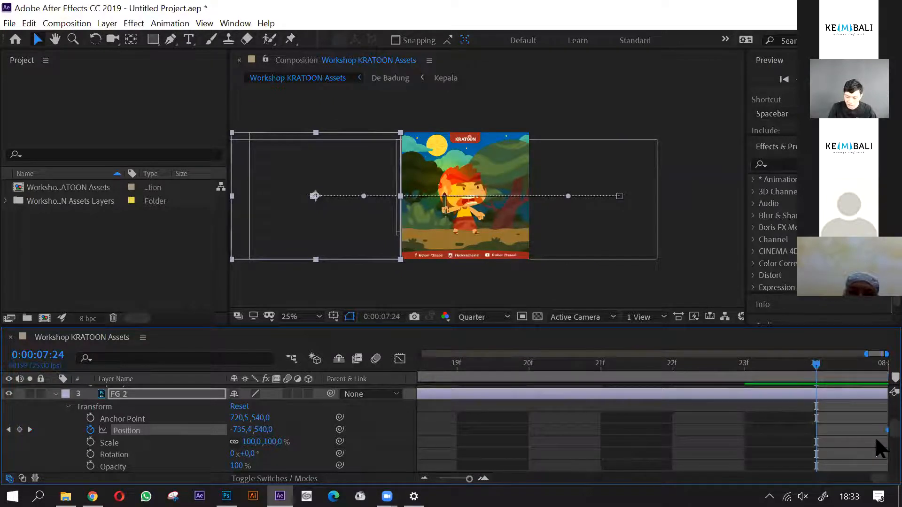
pyautogui.scroll(-7, 750, 419)
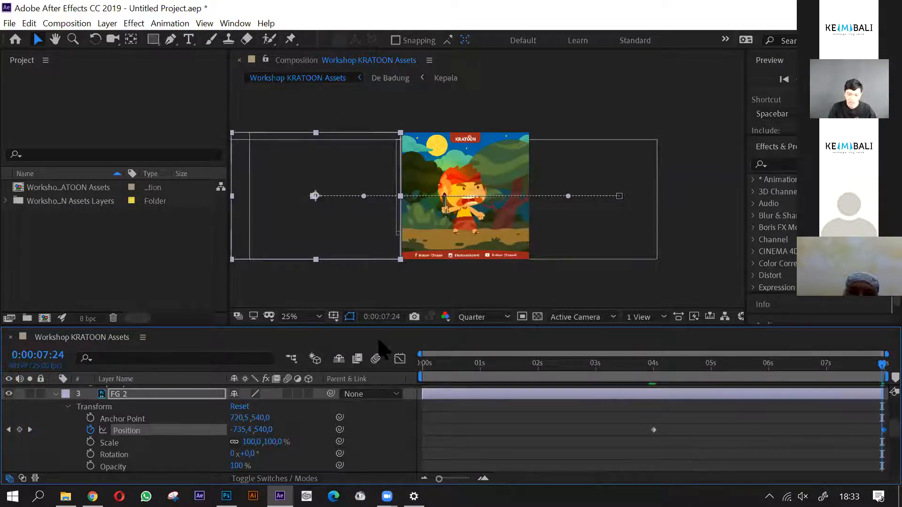
# - Preview the composition from 0:00:00:00 and scrub to 0:00:07:24 to check how the foreground layers pass the character
pyautogui.click(311, 289)
pyautogui.press('space')
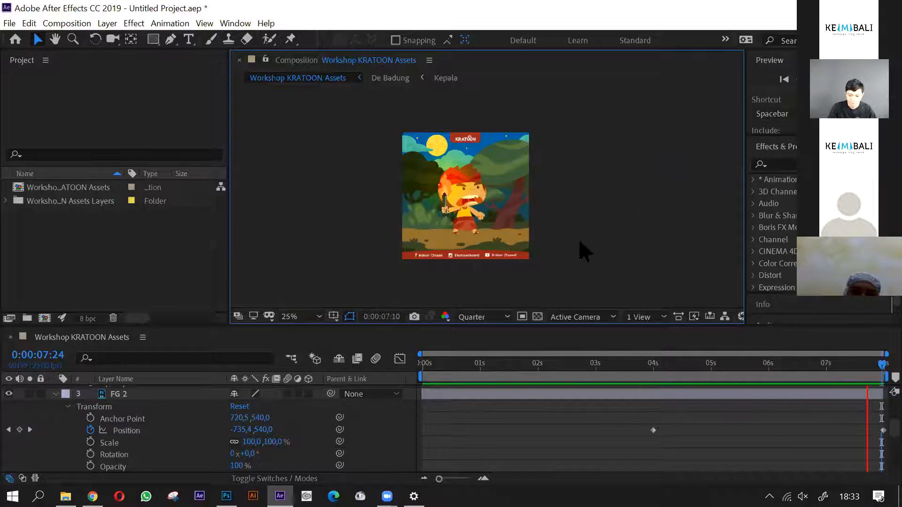
pyautogui.click(422, 364)
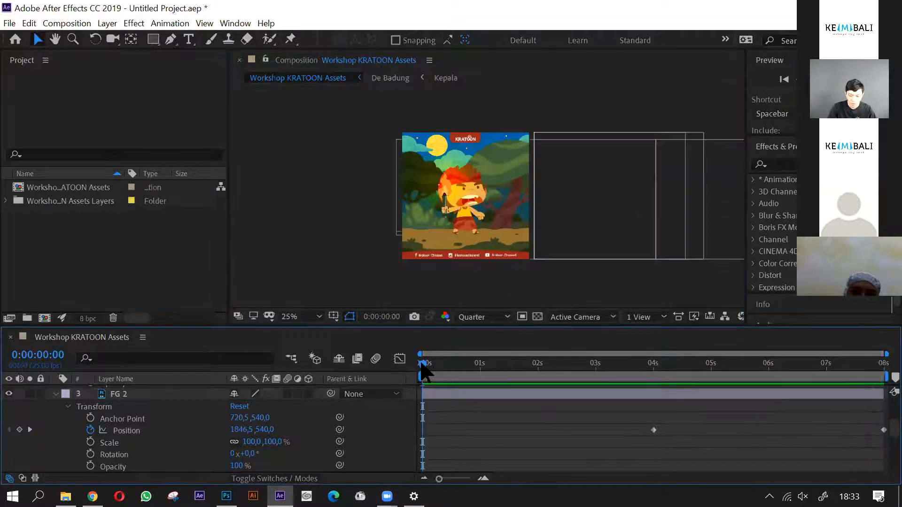
pyautogui.press('space')
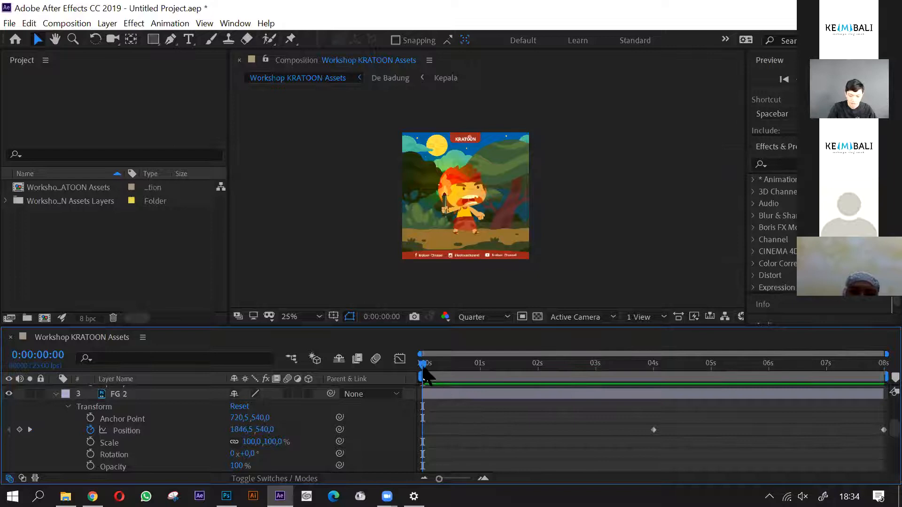
pyautogui.moveTo(423, 364); pyautogui.dragTo(890, 382)
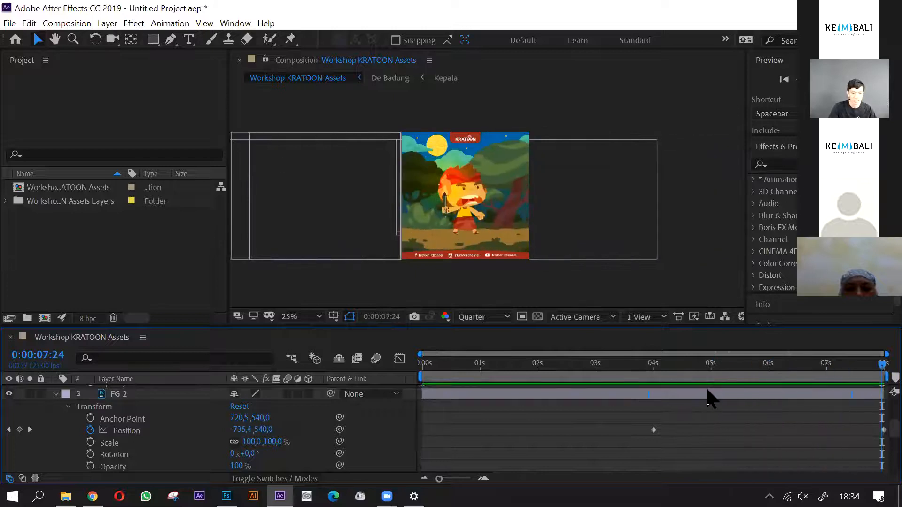
# - Collapse the FG 2 and Hutan layers' properties and select the De Badung layer
pyautogui.click(56, 394)
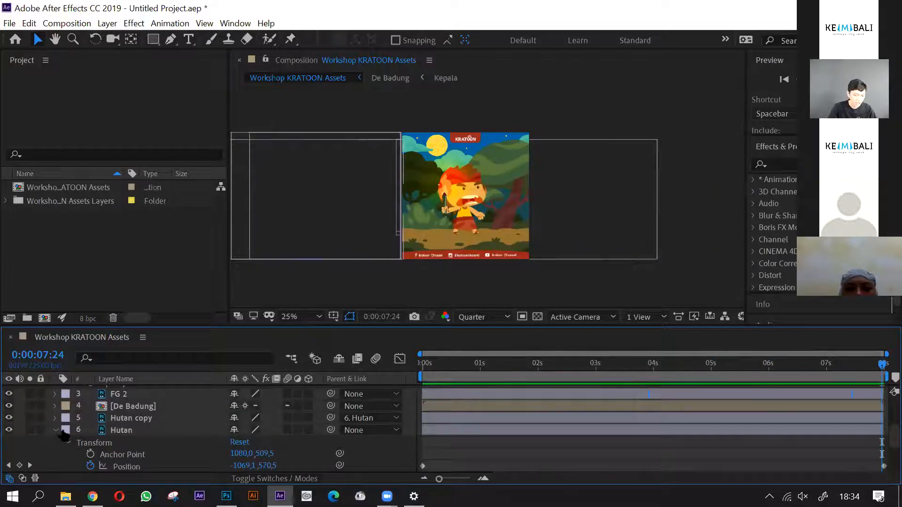
pyautogui.click(56, 430)
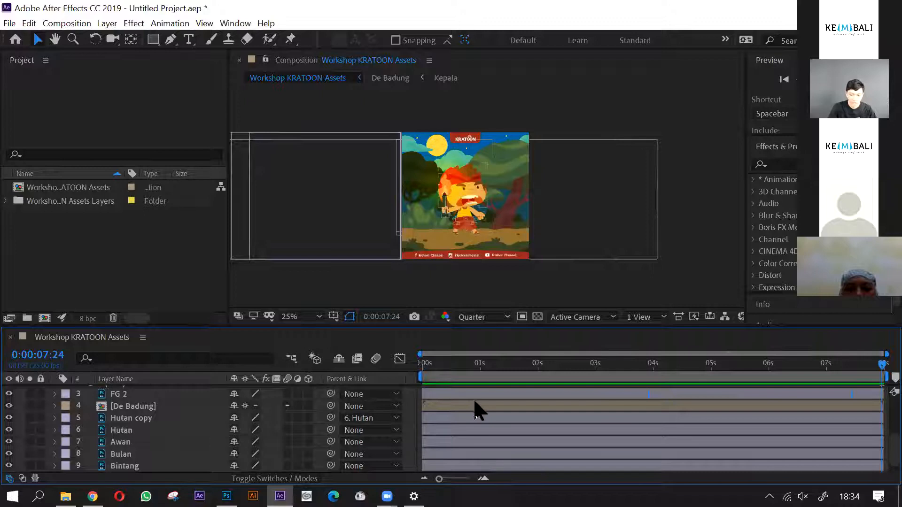
pyautogui.moveTo(429, 368); pyautogui.dragTo(882, 370)
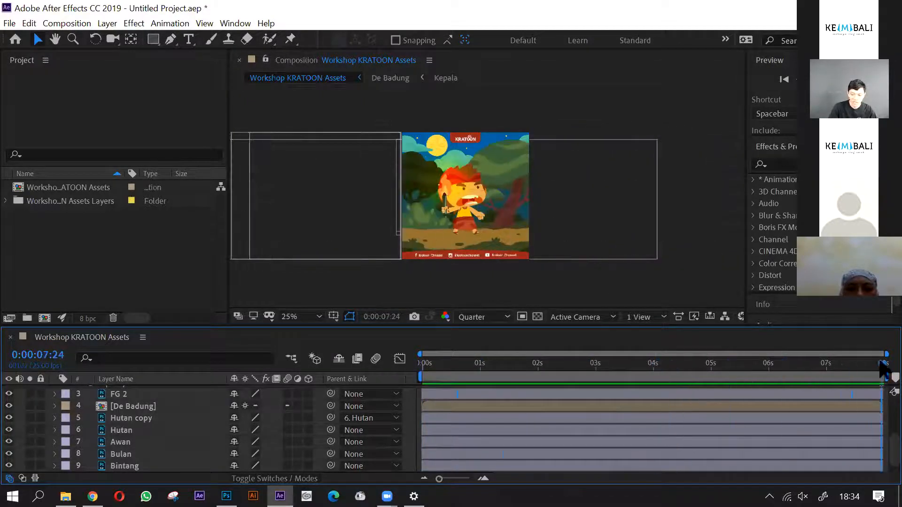
pyautogui.click(162, 406)
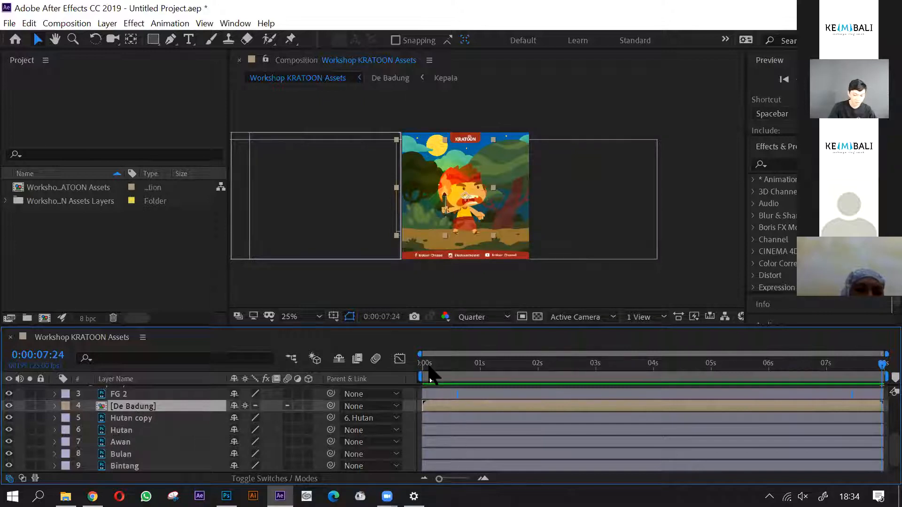
# - Scrub the main composition from 0:00:00:00 to 0:00:07:24 to review the background and foreground motion
pyautogui.click(423, 365)
pyautogui.moveTo(451, 376); pyautogui.dragTo(421, 379)
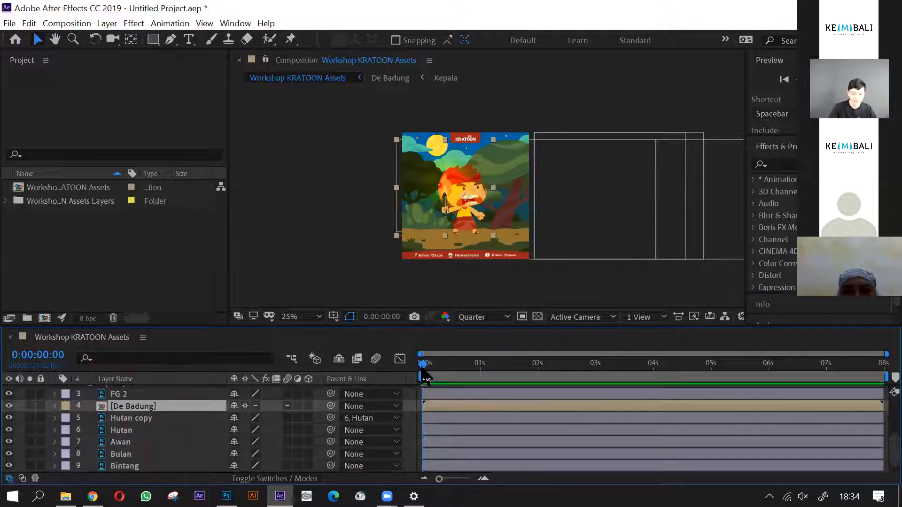
pyautogui.moveTo(427, 375); pyautogui.dragTo(888, 376)
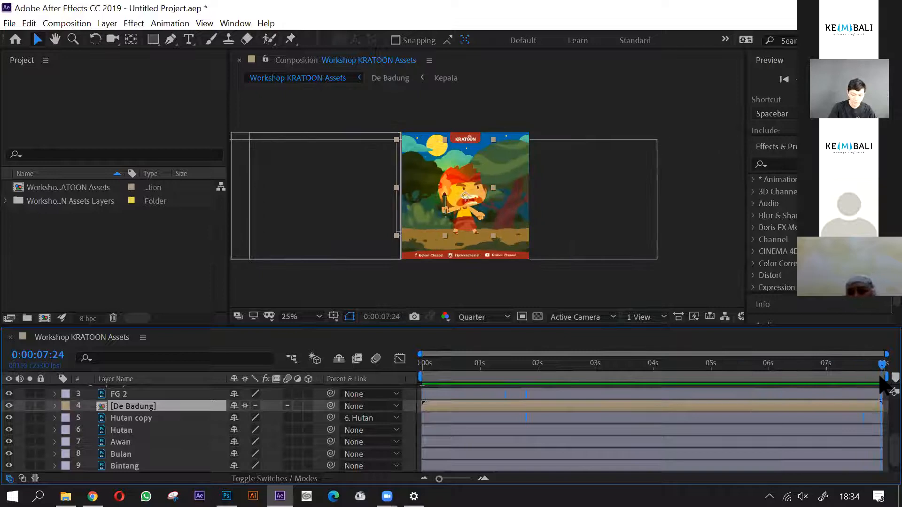
pyautogui.scroll(5, 645, 462)
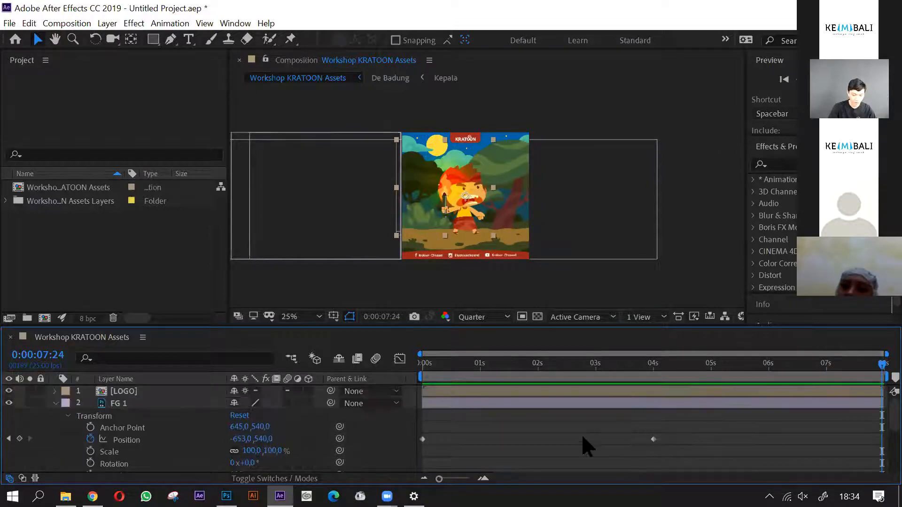
pyautogui.scroll(-4, 435, 392)
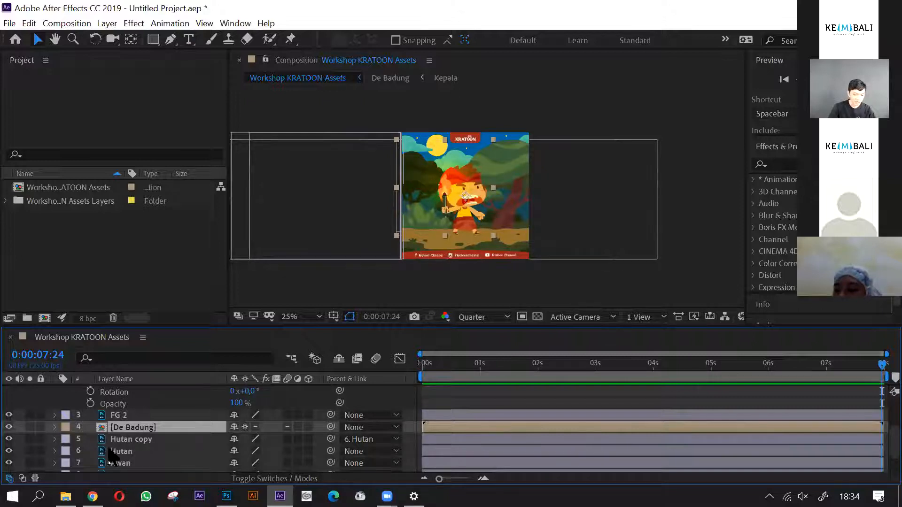
# - Open the De Badung precomposition at 0:00:00:00 and set its preview resolution to Full
pyautogui.doubleClick(136, 428)
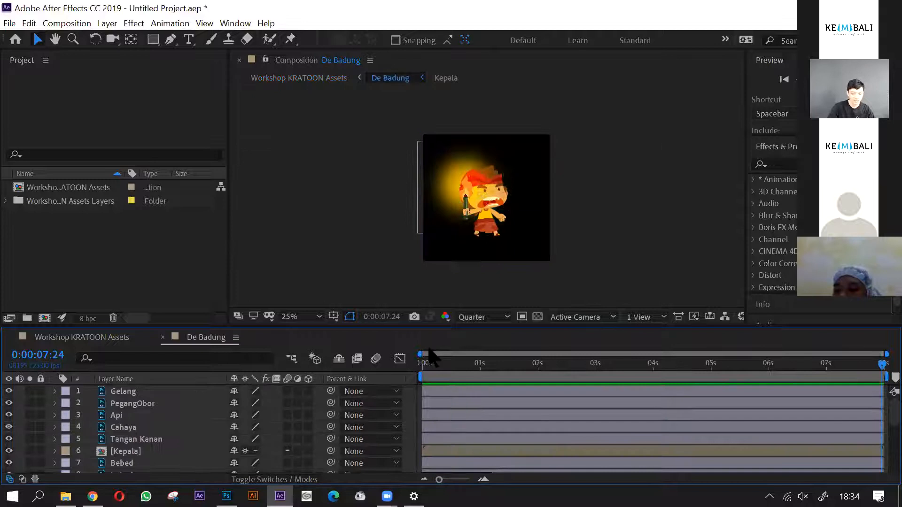
pyautogui.scroll(2, 496, 181)
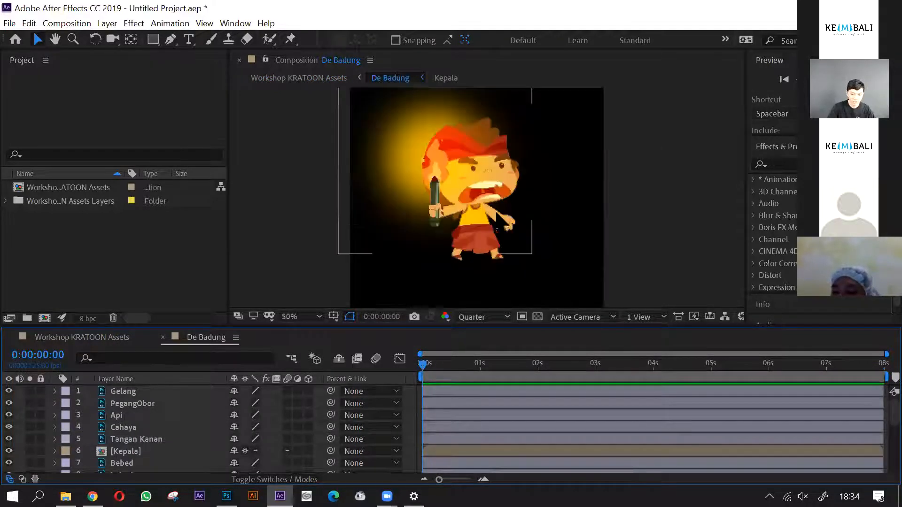
pyautogui.click(158, 393)
pyautogui.scroll(2, 486, 220)
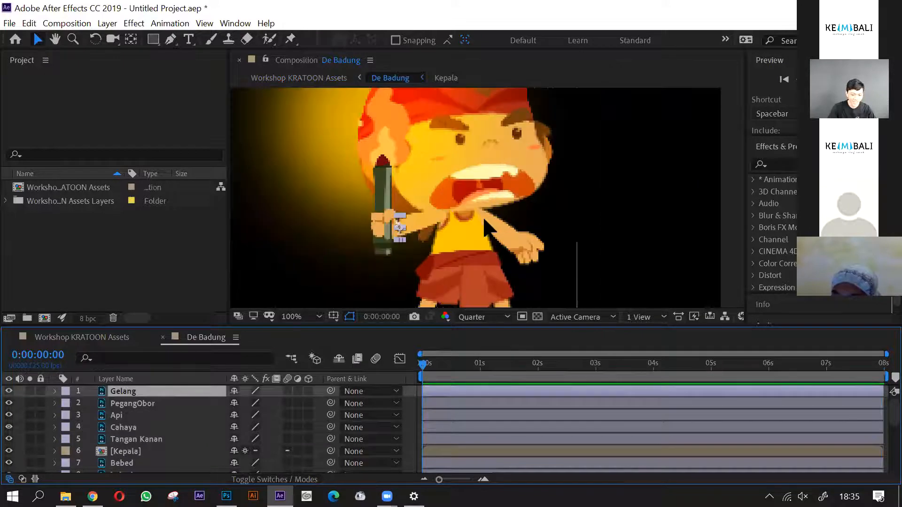
pyautogui.scroll(-2, 486, 226)
pyautogui.click(475, 318)
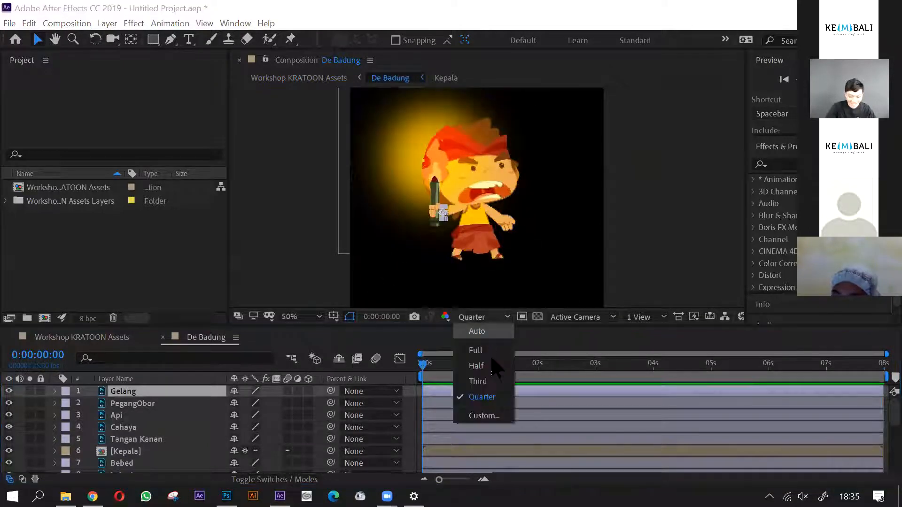
pyautogui.click(476, 350)
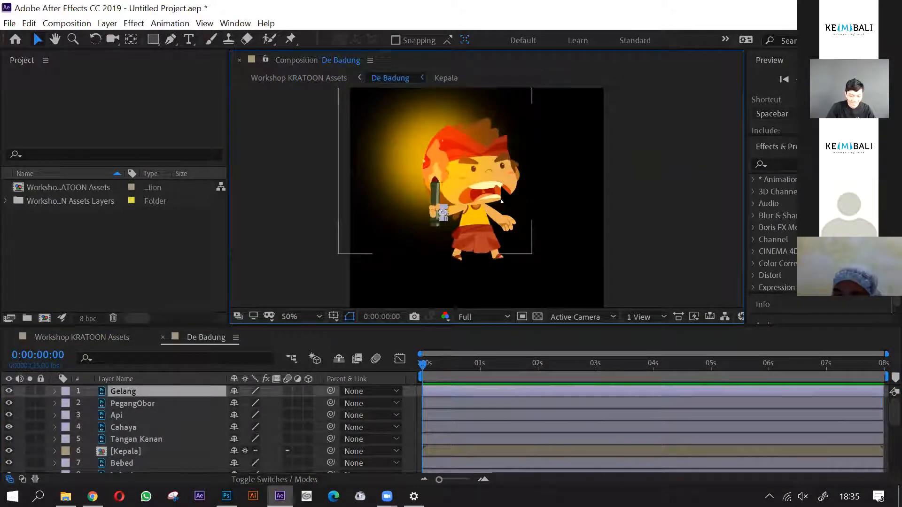
pyautogui.press('space')
pyautogui.moveTo(499, 179); pyautogui.dragTo(510, 201)
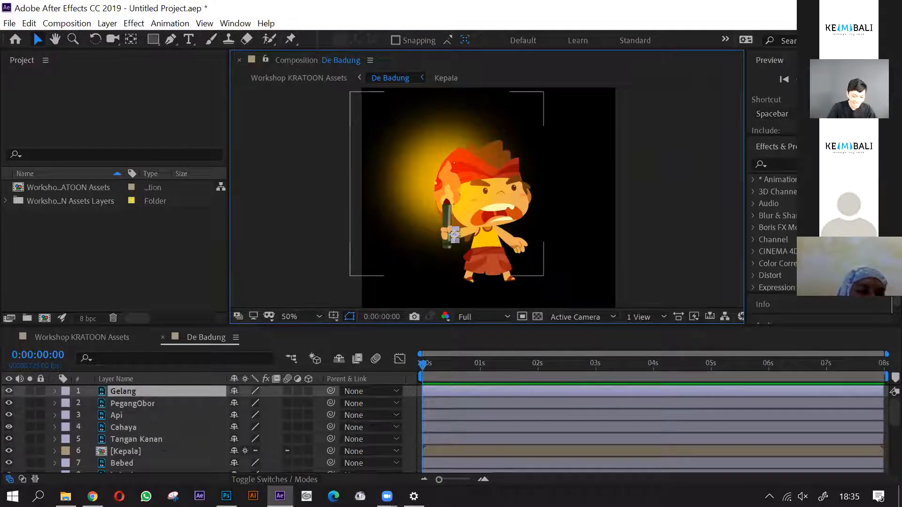
pyautogui.scroll(3, 469, 239)
pyautogui.scroll(-1, 439, 242)
pyautogui.scroll(-2, 437, 242)
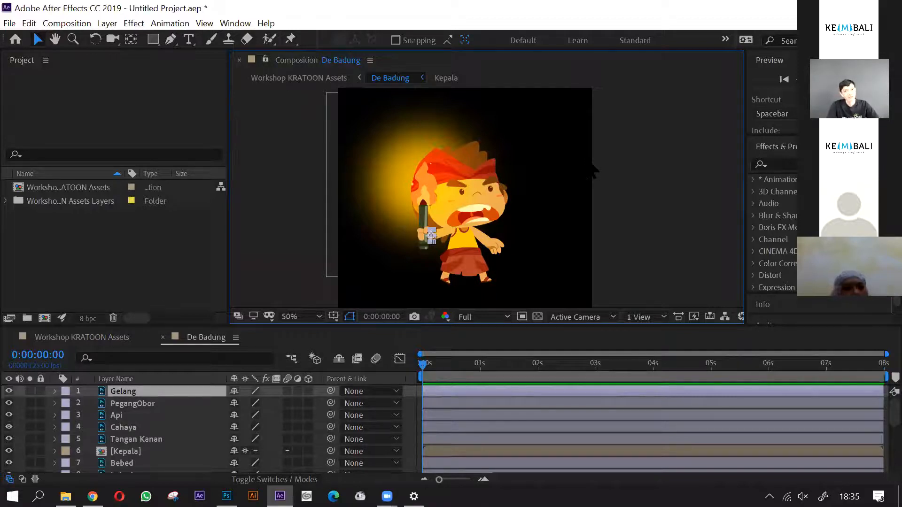
# - Look through the De Badung layer stack from Gelang to Kuncir to examine the character's separate body parts
pyautogui.click(126, 451)
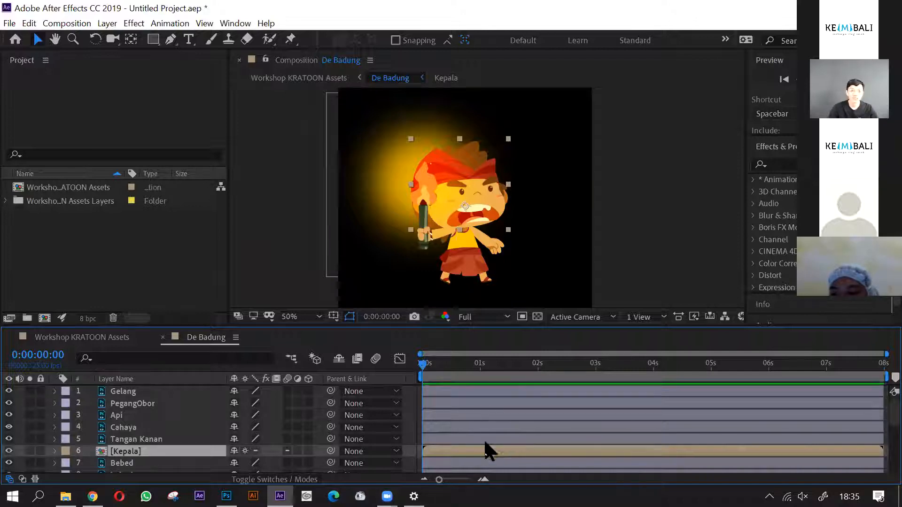
pyautogui.scroll(-3, 155, 459)
pyautogui.scroll(-3, 169, 463)
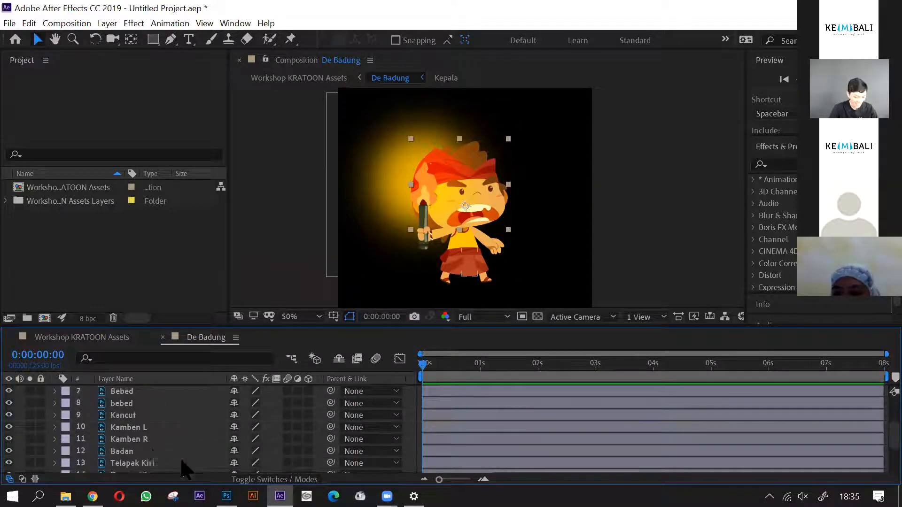
pyautogui.scroll(3, 144, 430)
pyautogui.scroll(3, 142, 406)
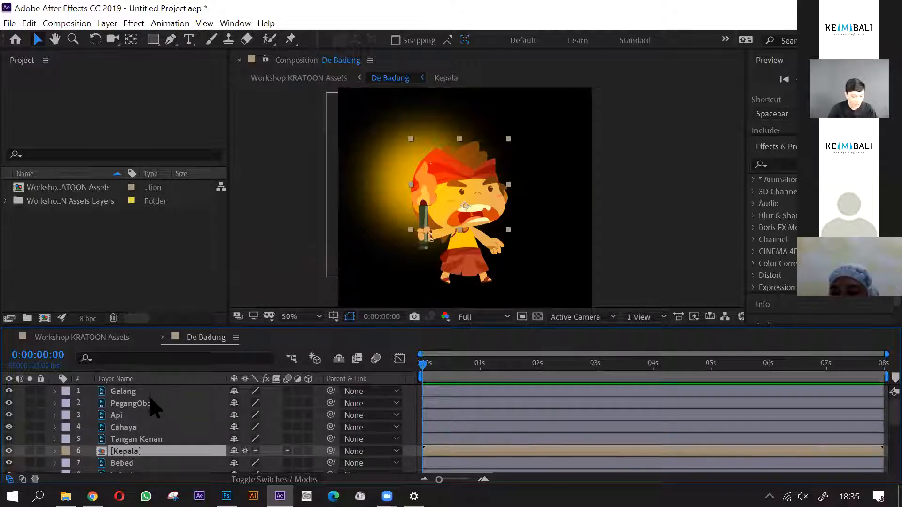
pyautogui.click(151, 391)
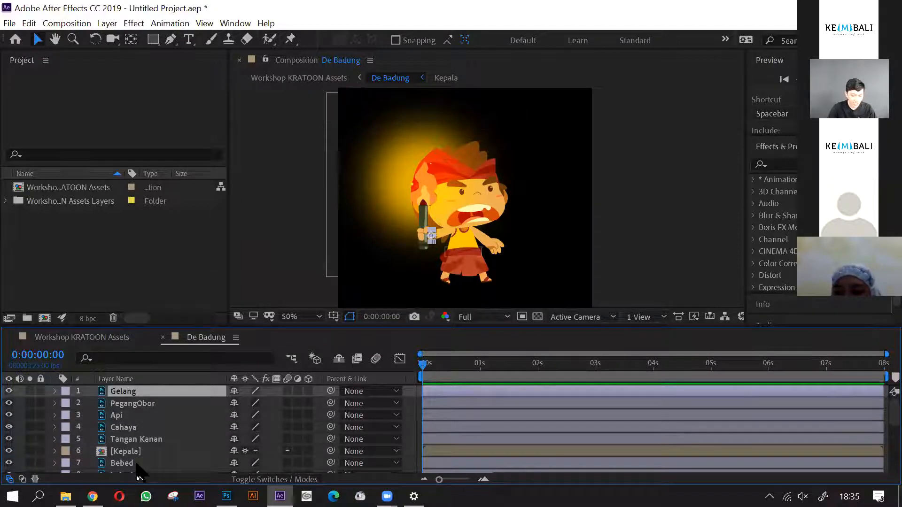
pyautogui.scroll(-4, 171, 408)
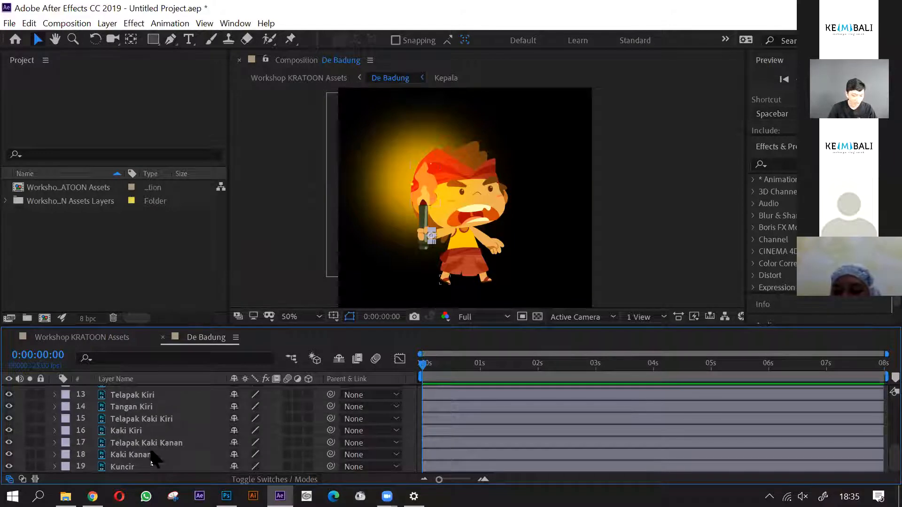
pyautogui.click(141, 467)
pyautogui.scroll(2, 495, 241)
pyautogui.scroll(4, 141, 428)
# - Parent the Gelang bracelet layer and the PegangObor torch-hand layer to Tangan Kanan
pyautogui.click(162, 393)
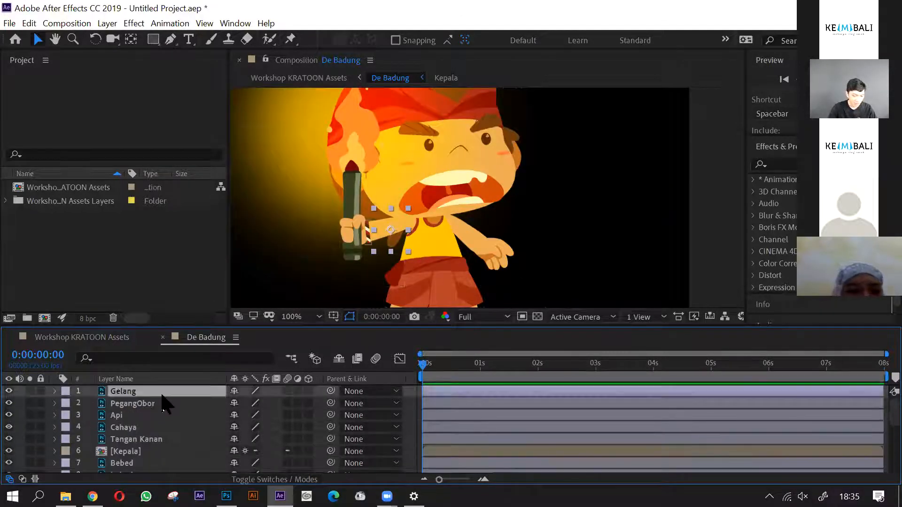
pyautogui.scroll(1, 419, 262)
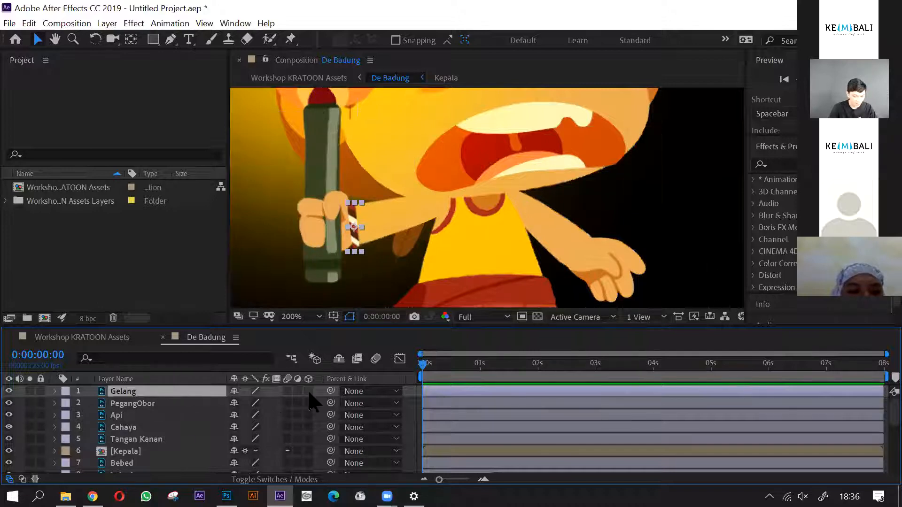
pyautogui.moveTo(331, 391); pyautogui.dragTo(163, 437)
pyautogui.click(164, 438)
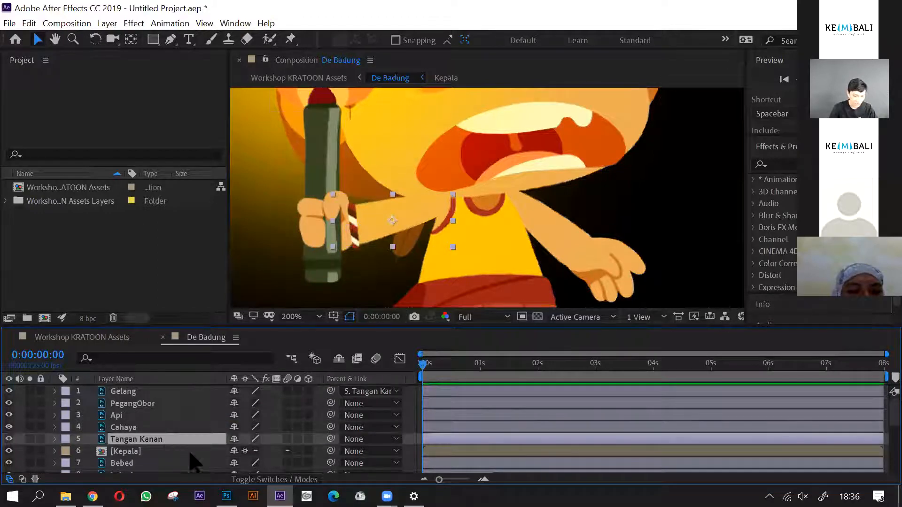
pyautogui.click(148, 404)
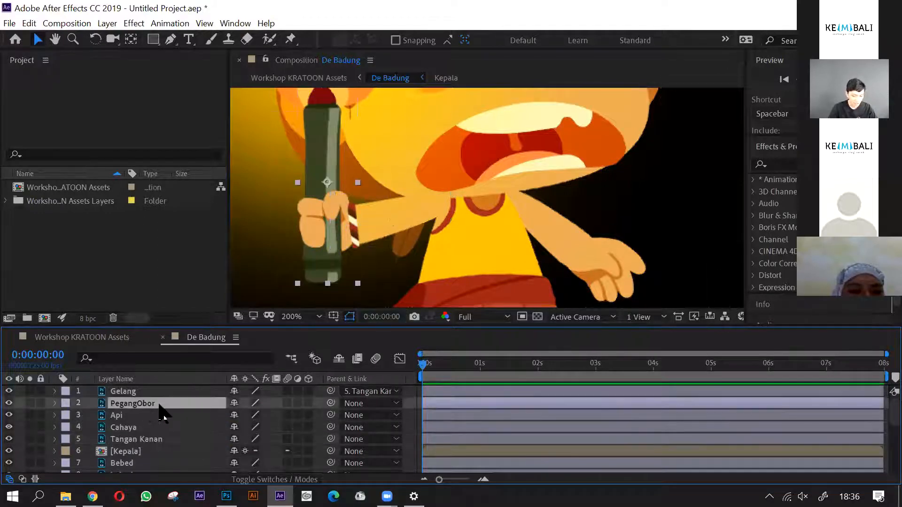
pyautogui.moveTo(331, 403); pyautogui.dragTo(163, 439)
# - Parent the Api flame layer to PegangObor and the Cahaya glow layer to Api
pyautogui.scroll(-1, 514, 162)
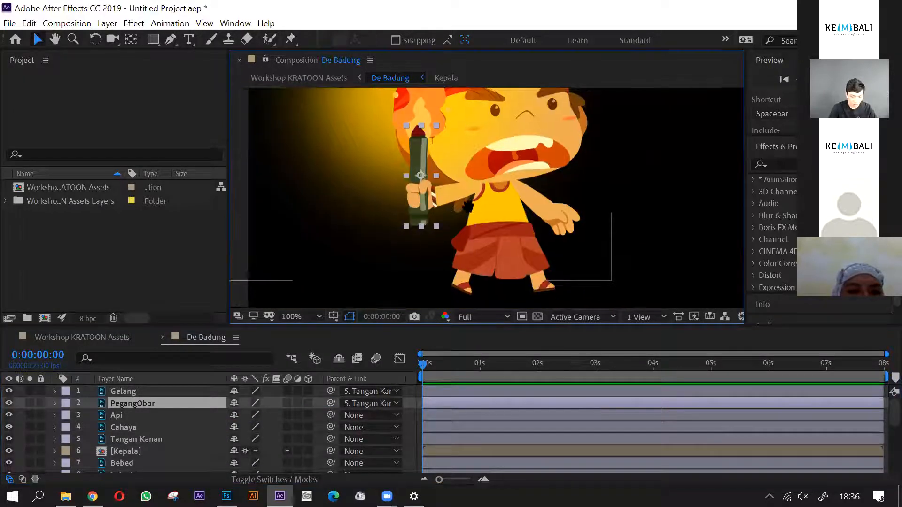
pyautogui.click(166, 415)
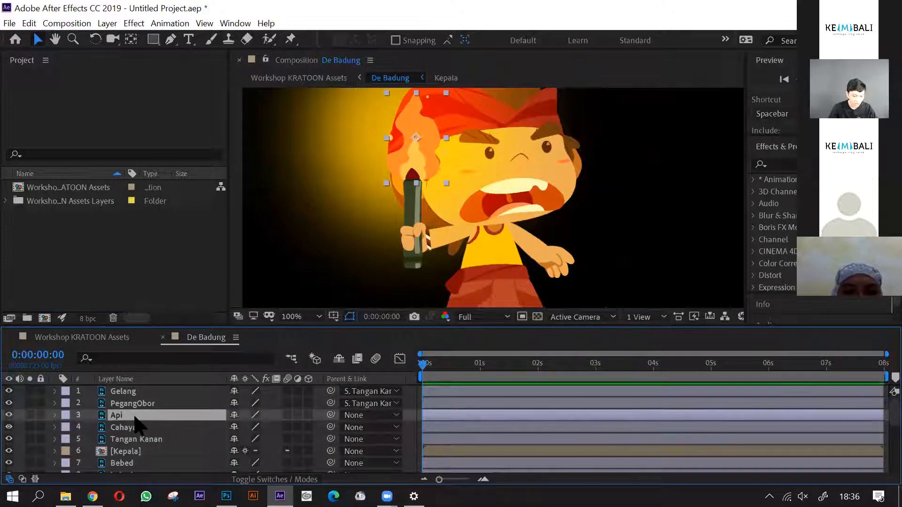
pyautogui.click(8, 402)
pyautogui.click(8, 402)
pyautogui.moveTo(331, 416); pyautogui.dragTo(182, 406)
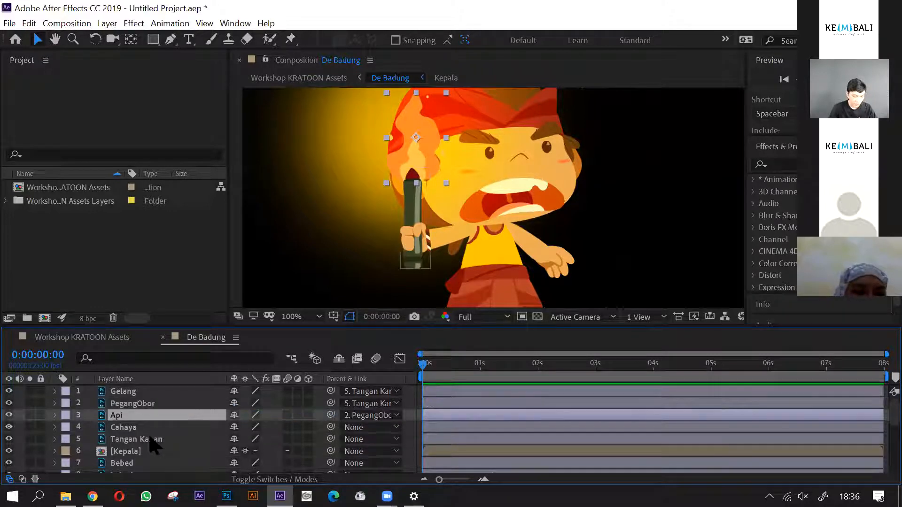
pyautogui.click(163, 429)
pyautogui.moveTo(330, 427); pyautogui.dragTo(158, 417)
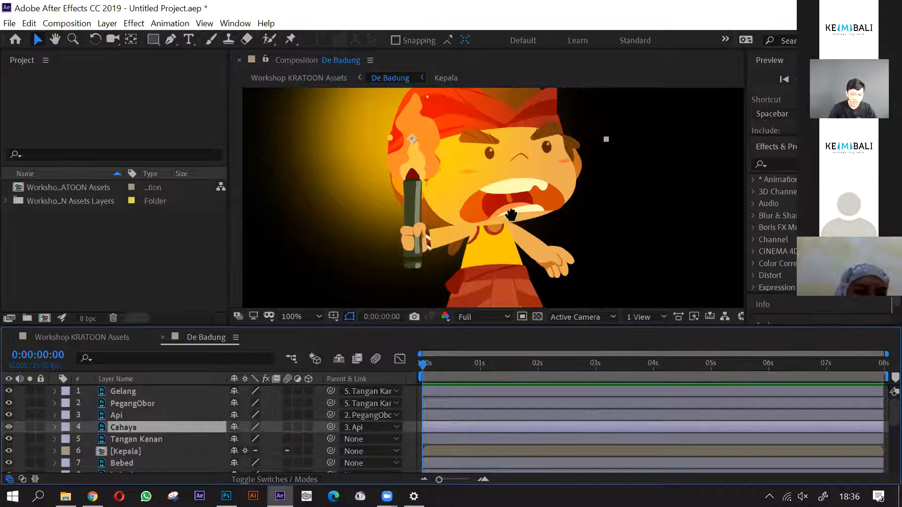
# - Parent the Tangan Kanan arm layer to the Badan body layer
pyautogui.scroll(-2, 500, 188)
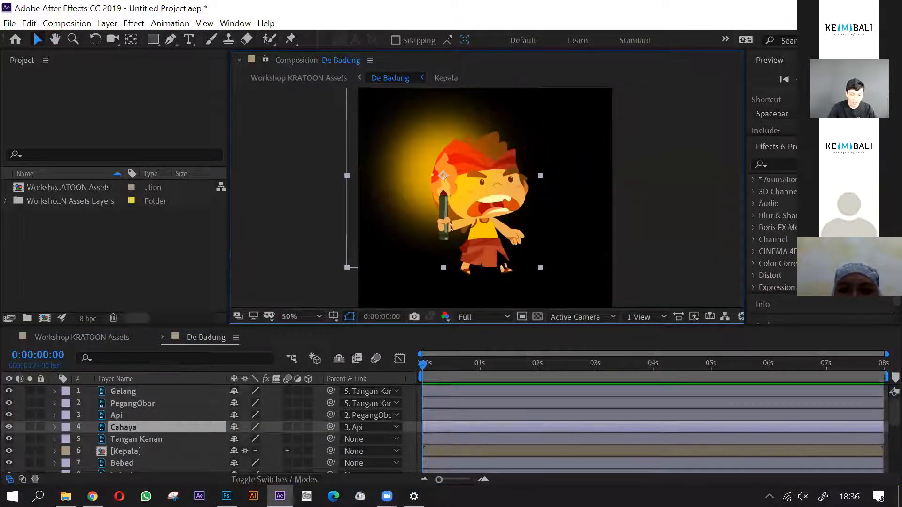
pyautogui.scroll(2, 491, 256)
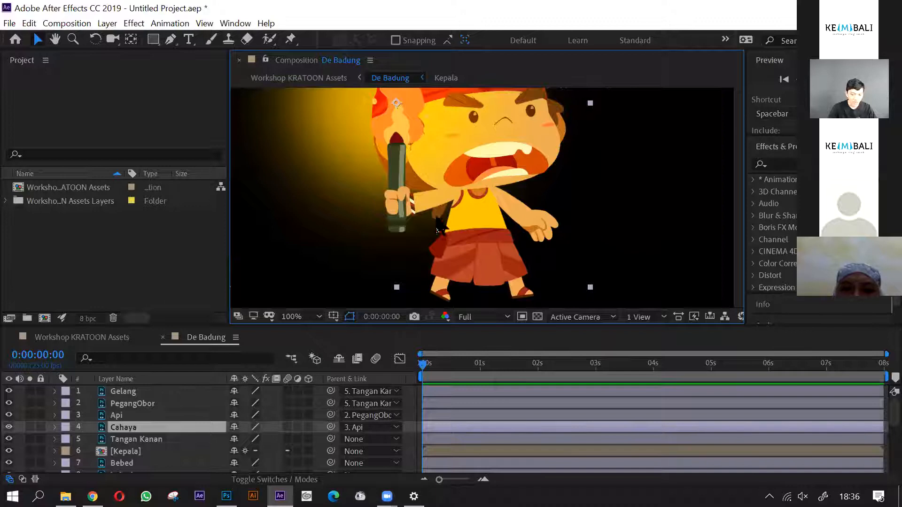
pyautogui.click(159, 442)
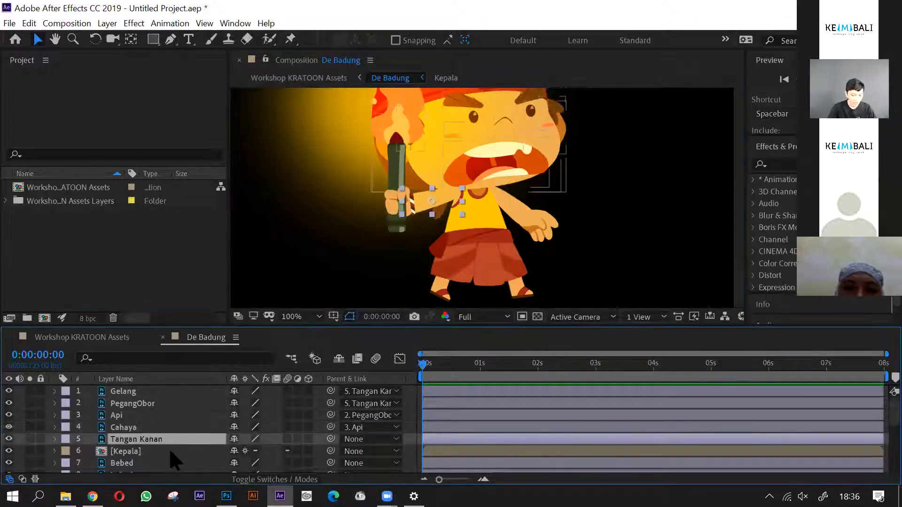
pyautogui.scroll(-2, 169, 444)
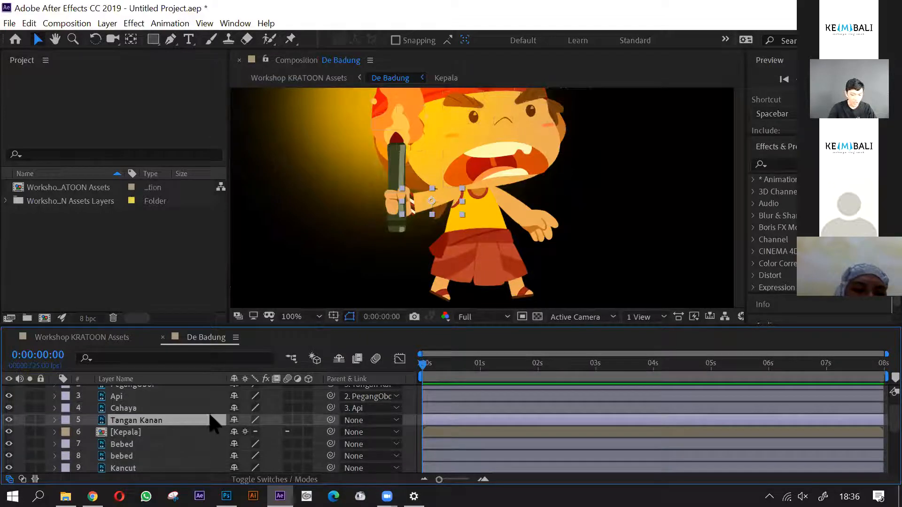
pyautogui.moveTo(438, 221); pyautogui.dragTo(436, 234)
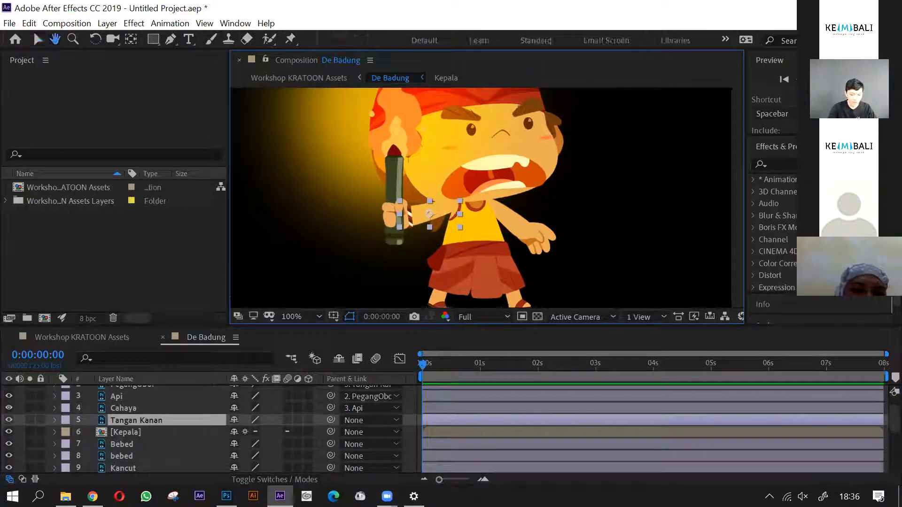
pyautogui.click(157, 421)
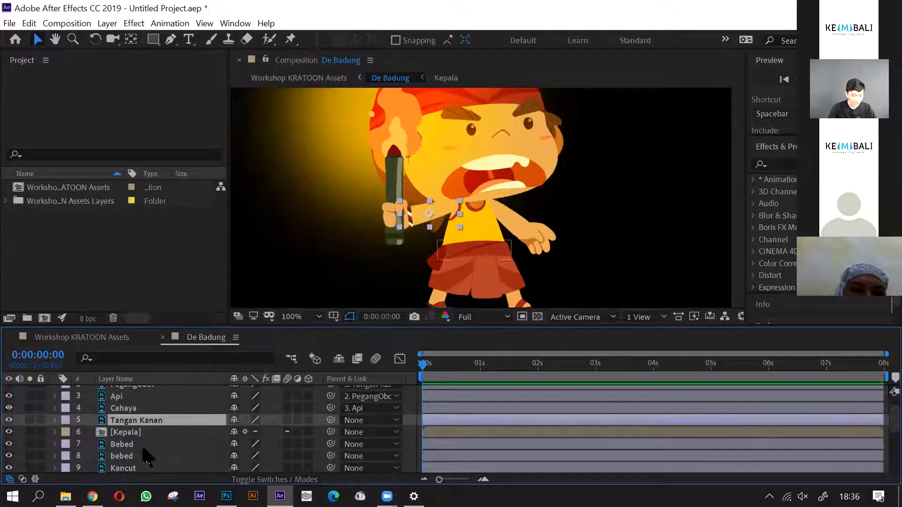
pyautogui.scroll(-3, 145, 453)
pyautogui.scroll(3, 261, 418)
pyautogui.moveTo(331, 421); pyautogui.dragTo(144, 403)
pyautogui.scroll(1, 162, 439)
pyautogui.scroll(-1, 161, 441)
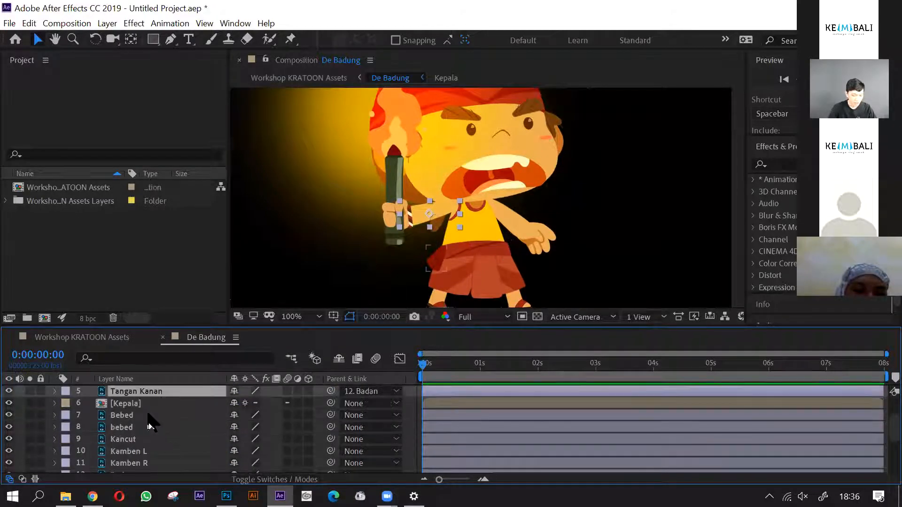
# - Parent the Kepala head precomposition layer to the Badan body layer
pyautogui.scroll(1, 157, 435)
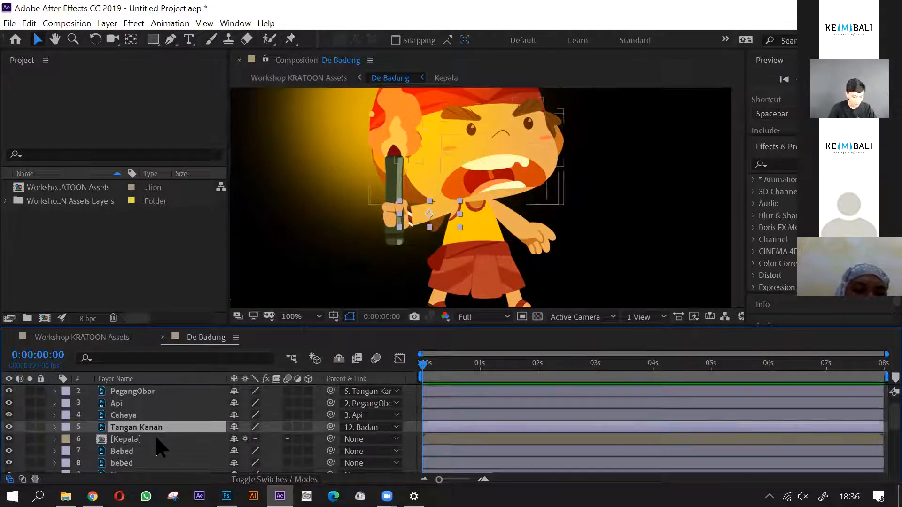
pyautogui.click(157, 438)
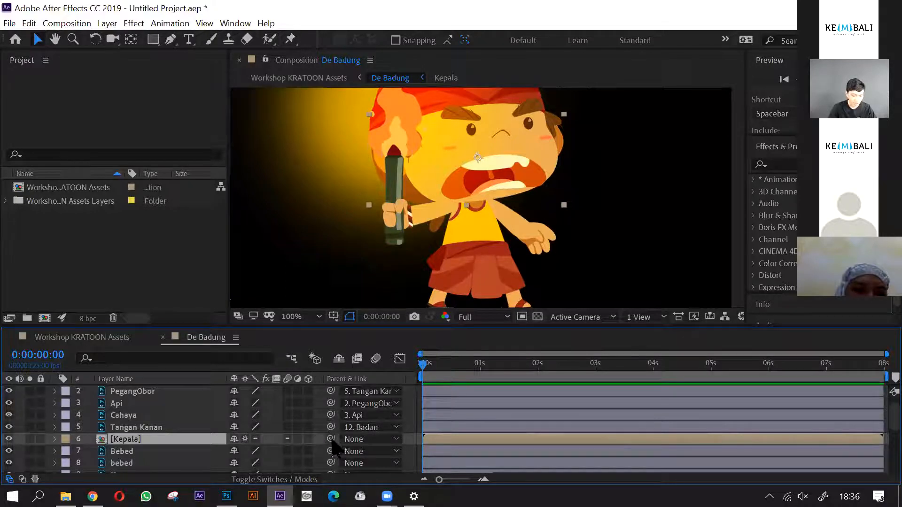
pyautogui.click(362, 440)
pyautogui.click(390, 323)
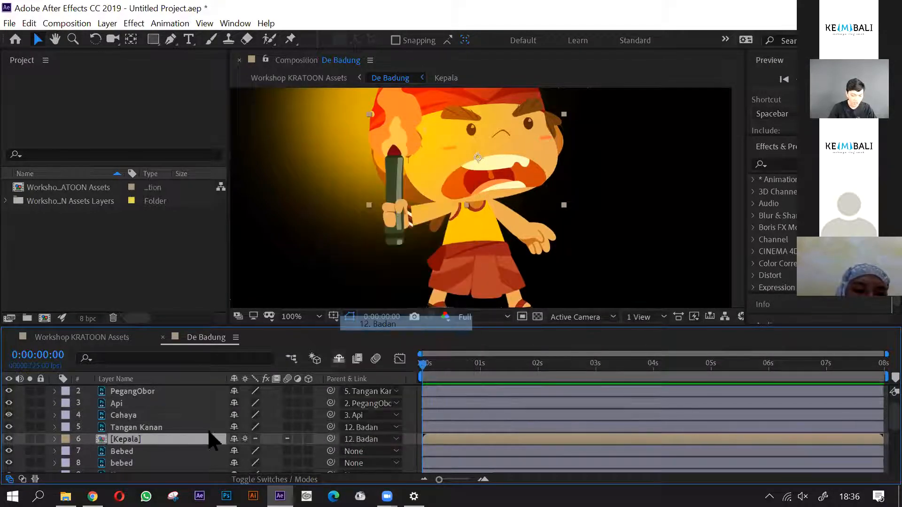
# - Parent the Bebed waist-knot layer and the Kancut front-cloth layer to the lowercase bebed sash layer
pyautogui.scroll(-1, 179, 432)
pyautogui.click(165, 413)
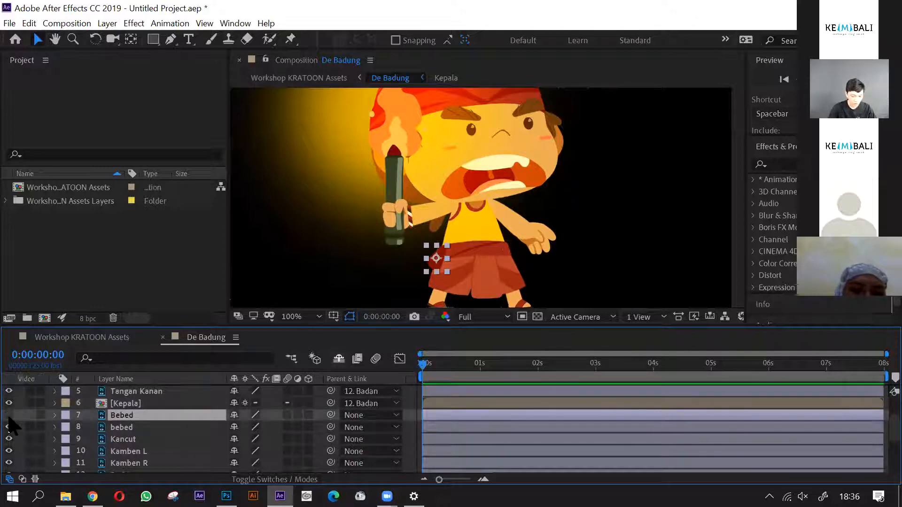
pyautogui.moveTo(331, 415); pyautogui.dragTo(157, 428)
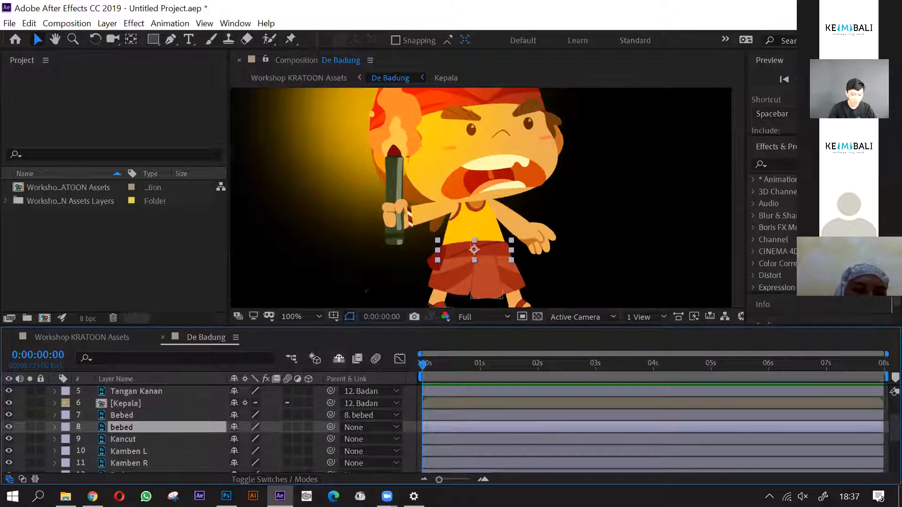
pyautogui.moveTo(516, 269); pyautogui.dragTo(522, 234)
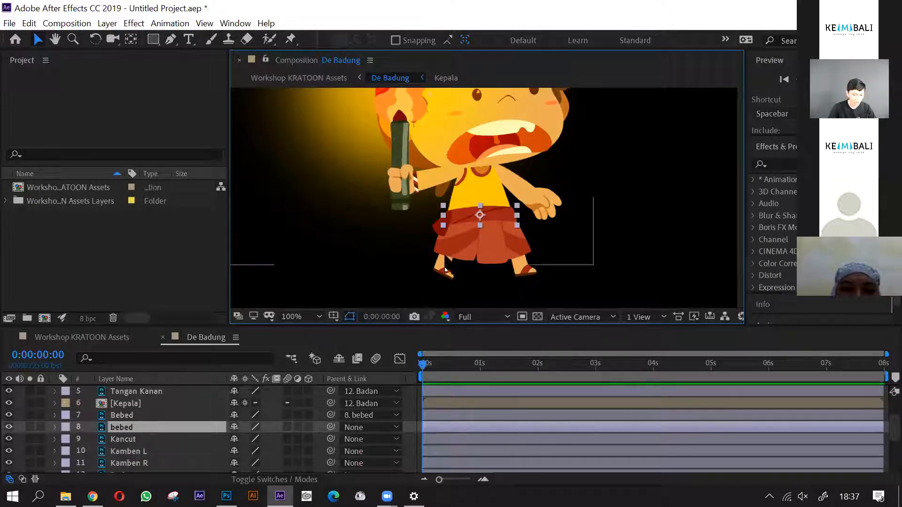
pyautogui.scroll(-2, 148, 438)
pyautogui.scroll(2, 149, 438)
pyautogui.click(148, 438)
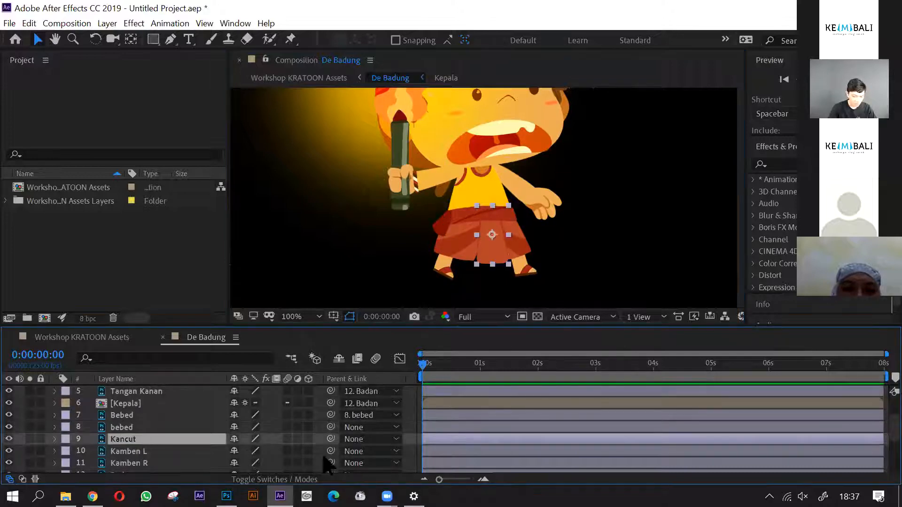
pyautogui.moveTo(330, 441); pyautogui.dragTo(155, 429)
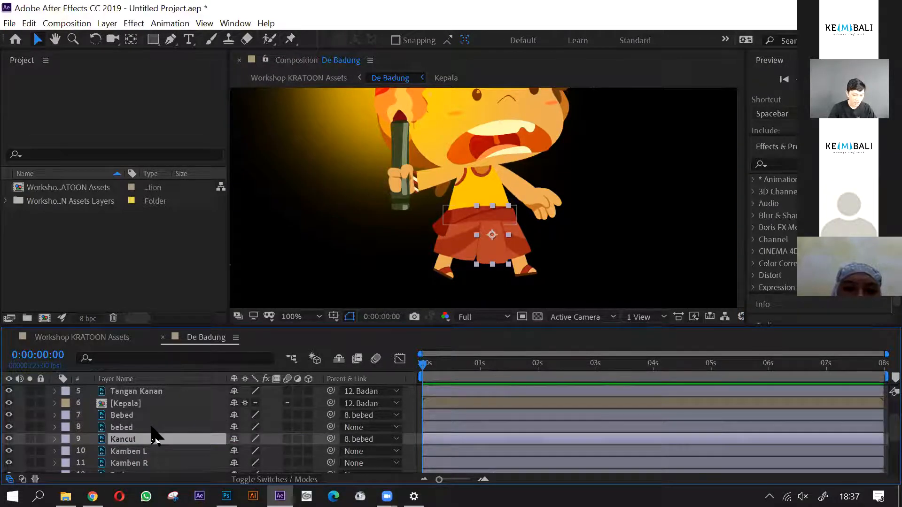
# - Parent the Kamben L, Kamben R and Badan layers together to the lowercase bebed layer
pyautogui.scroll(-2, 152, 434)
pyautogui.click(150, 420)
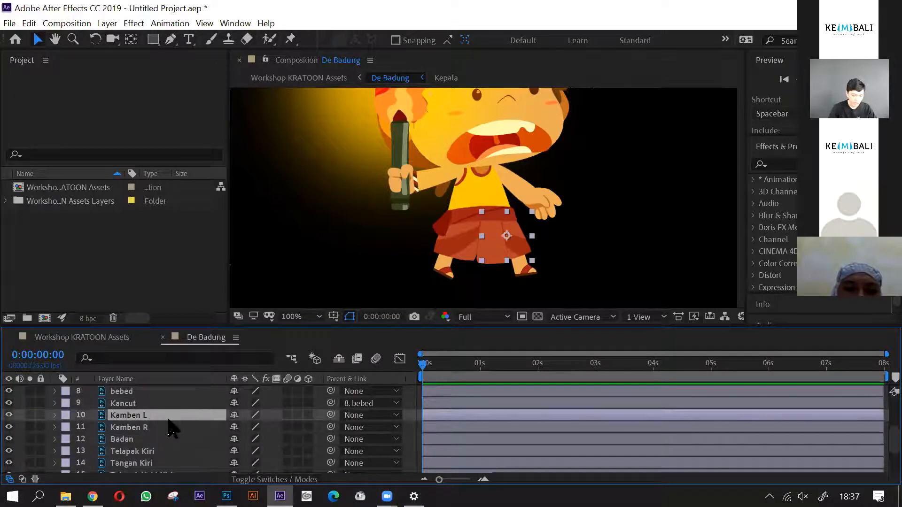
pyautogui.keyDown('shift'); pyautogui.click(162, 427); pyautogui.keyUp('shift')
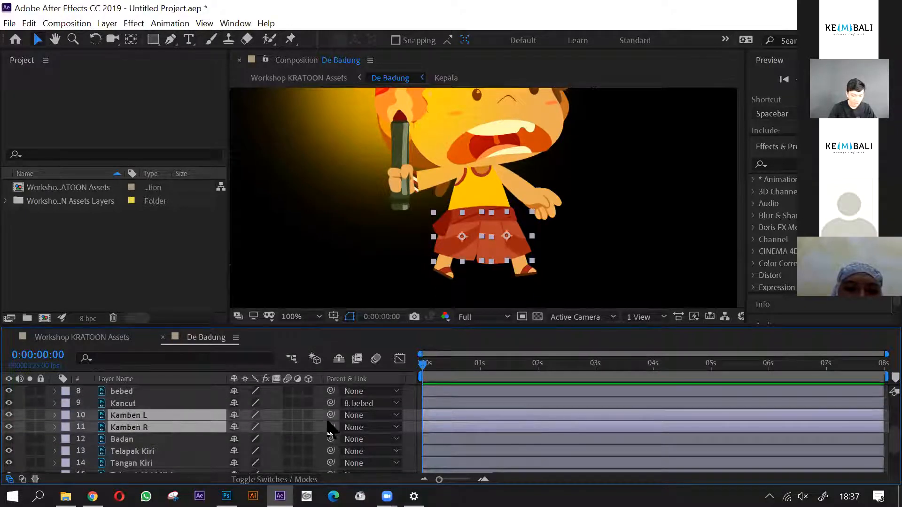
pyautogui.keyDown('shift'); pyautogui.click(202, 438); pyautogui.keyUp('shift')
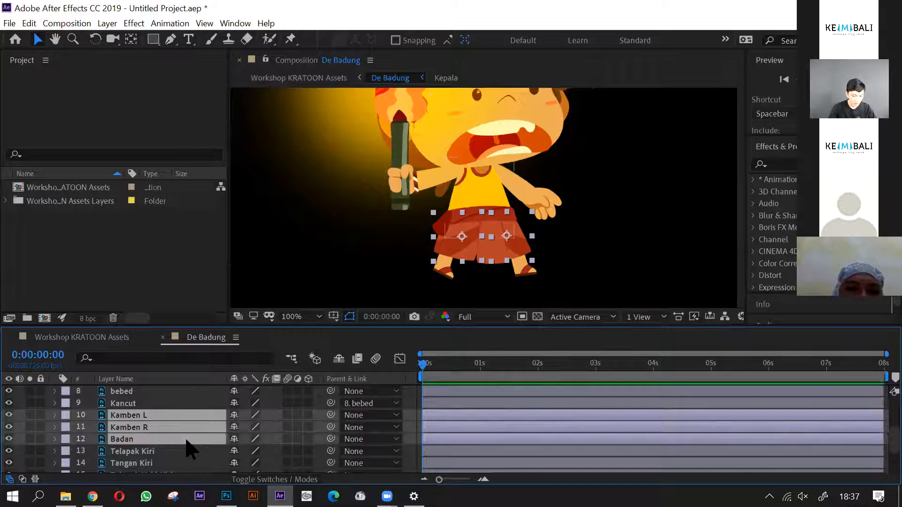
pyautogui.scroll(1, 188, 449)
pyautogui.moveTo(331, 463); pyautogui.dragTo(155, 425)
pyautogui.scroll(-1, 171, 425)
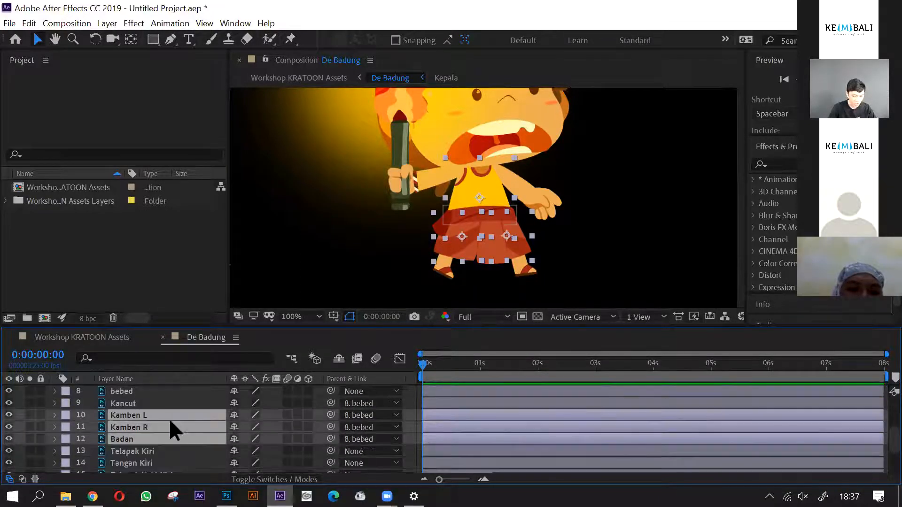
pyautogui.scroll(1, 221, 448)
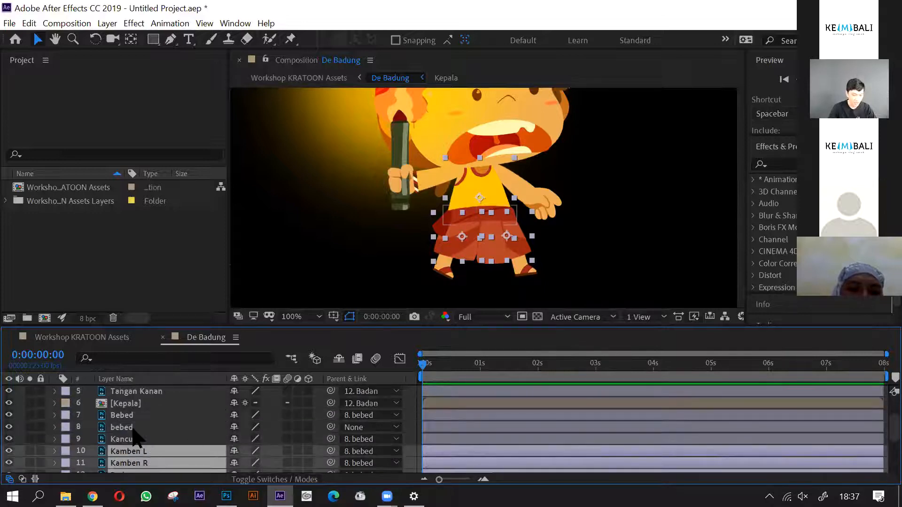
# - Parent the Telapak Kiri hand layer to Tangan Kiri and the Tangan Kiri arm layer to Badan
pyautogui.scroll(-1, 135, 433)
pyautogui.scroll(-1, 196, 426)
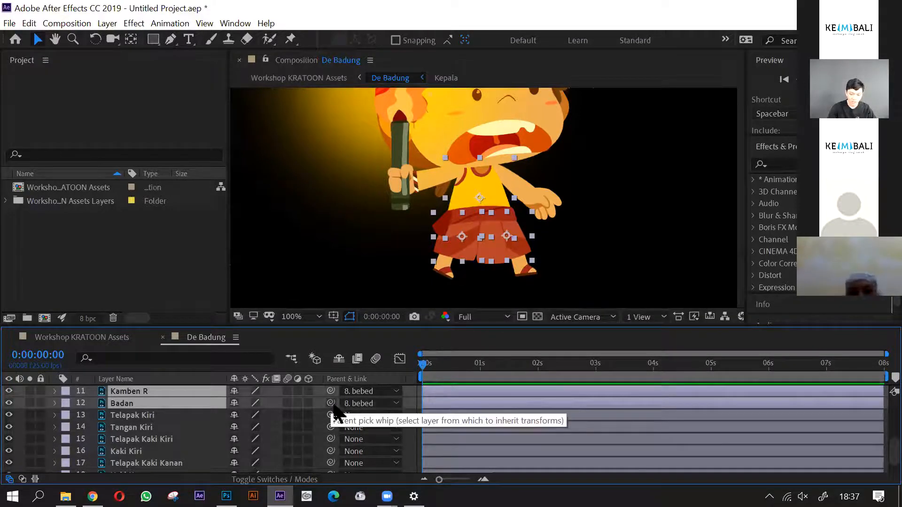
pyautogui.click(168, 416)
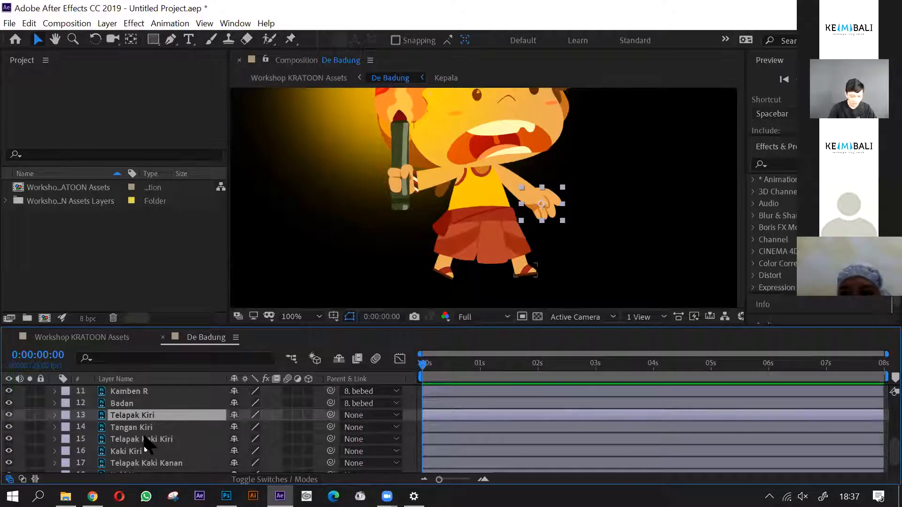
pyautogui.moveTo(330, 415); pyautogui.dragTo(158, 428)
pyautogui.click(158, 429)
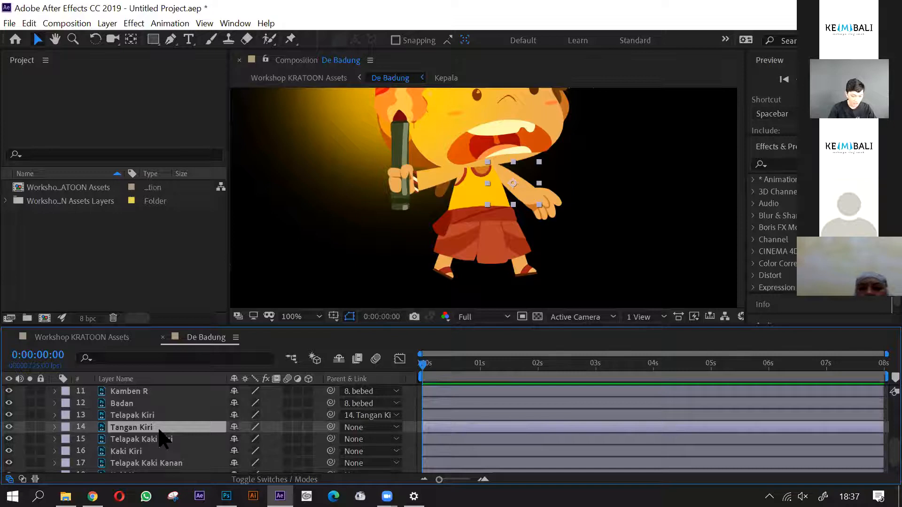
pyautogui.scroll(3, 162, 440)
pyautogui.moveTo(331, 463); pyautogui.dragTo(146, 455)
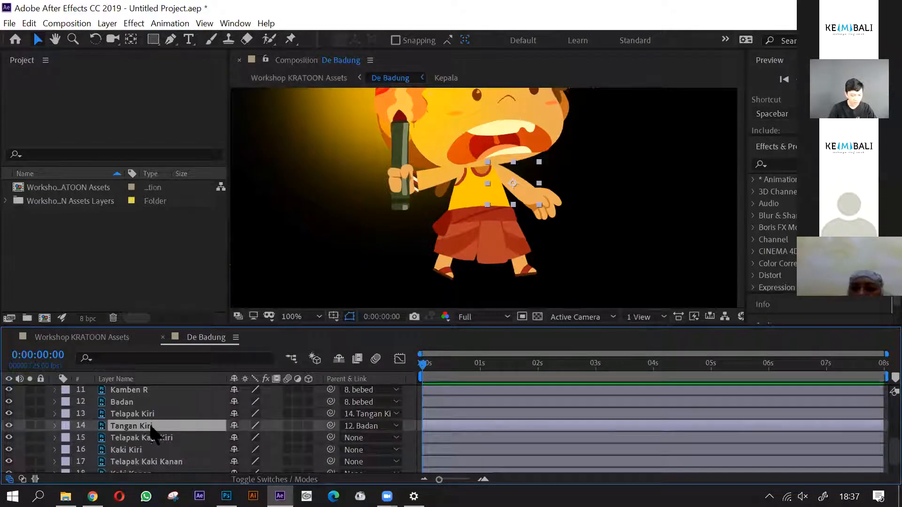
# - Parent the Telapak Kaki Kiri foot layer to Kaki Kiri and the Kaki Kiri leg layer to lowercase bebed
pyautogui.scroll(-1, 151, 432)
pyautogui.click(157, 419)
pyautogui.click(157, 431)
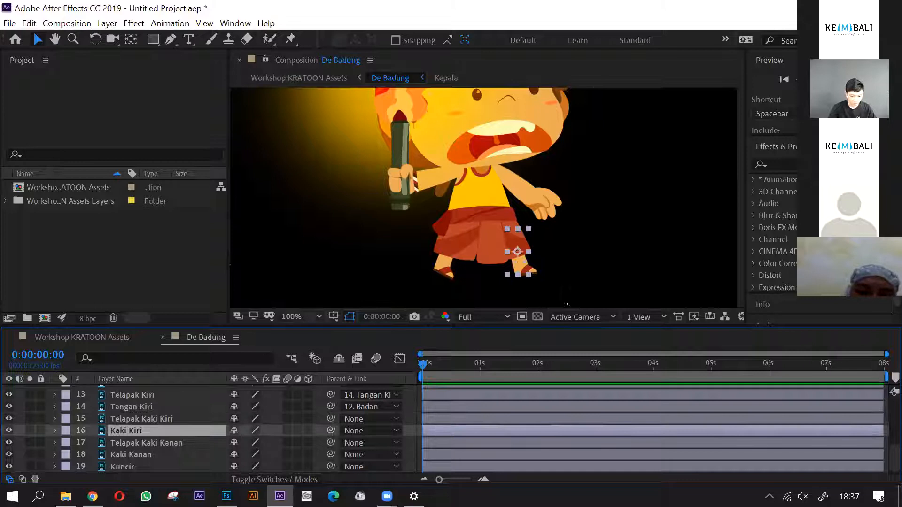
pyautogui.click(161, 444)
pyautogui.click(155, 419)
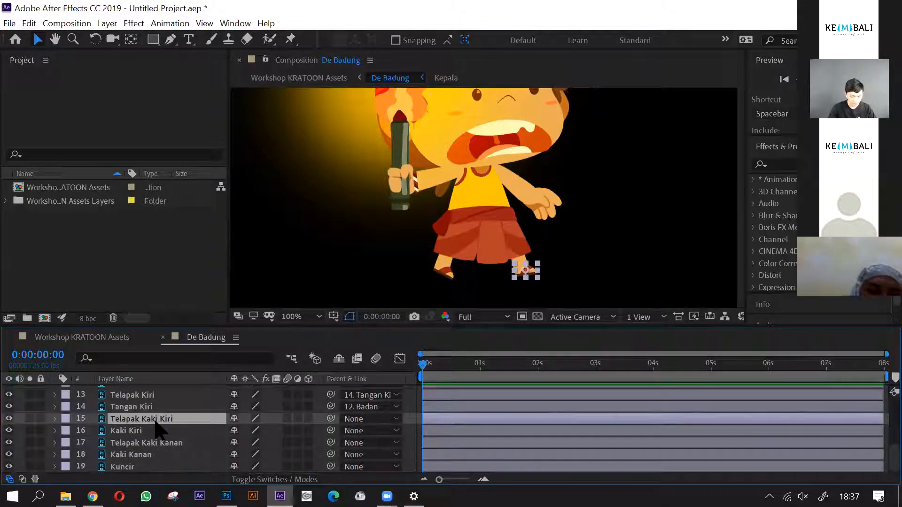
pyautogui.moveTo(331, 420); pyautogui.dragTo(149, 430)
pyautogui.click(151, 431)
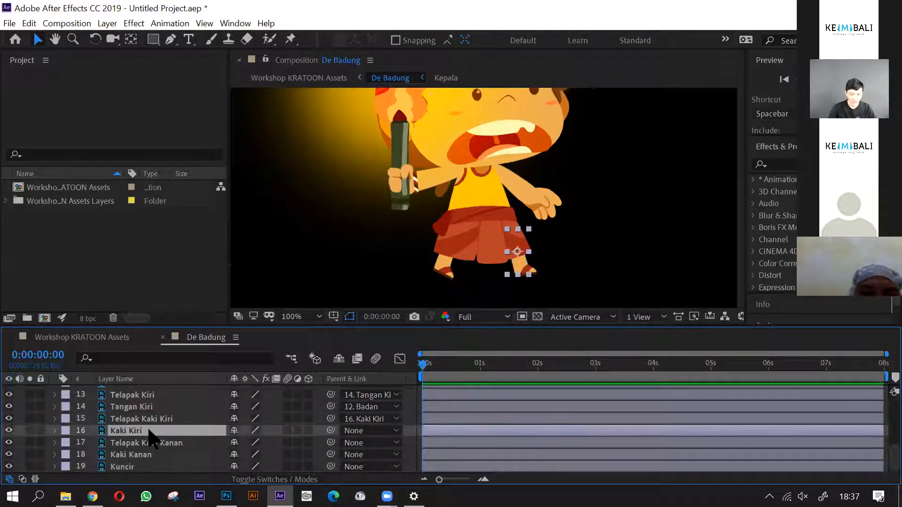
pyautogui.moveTo(332, 433); pyautogui.dragTo(147, 403)
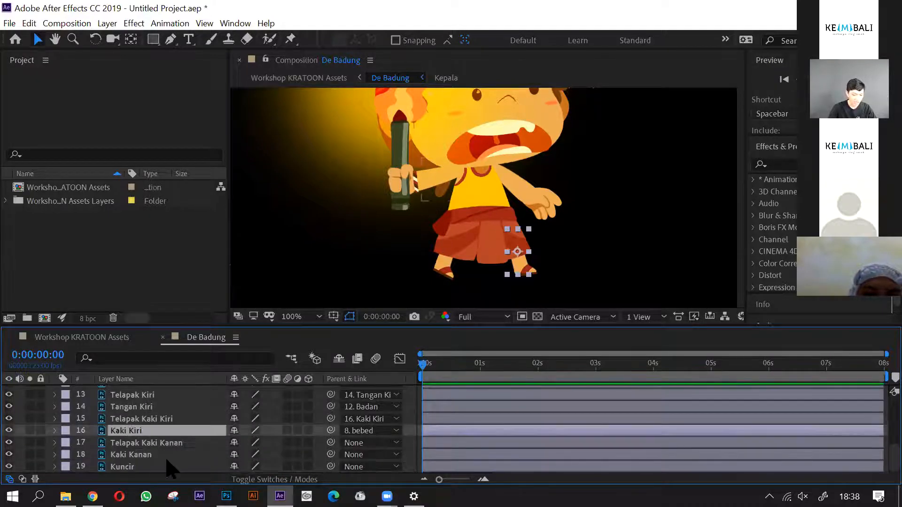
# - Parent the Telapak Kaki Kanan foot layer to Kaki Kanan and the Kaki Kanan leg layer to lowercase bebed
pyautogui.click(153, 456)
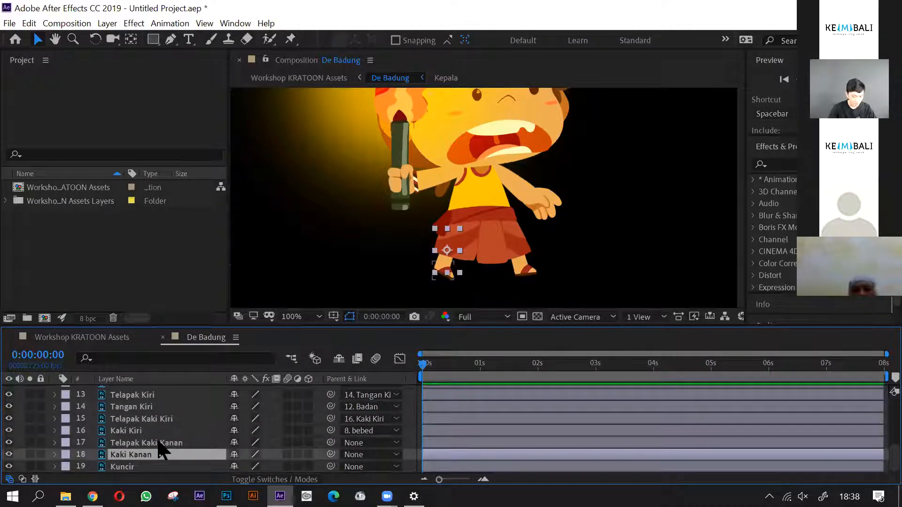
pyautogui.click(160, 444)
pyautogui.moveTo(331, 442); pyautogui.dragTo(142, 411)
pyautogui.scroll(-3, 150, 422)
# - Parent the Kuncir hair layer to the Kepala head precomposition layer and clear the selection
pyautogui.click(155, 467)
pyautogui.scroll(-2, 437, 202)
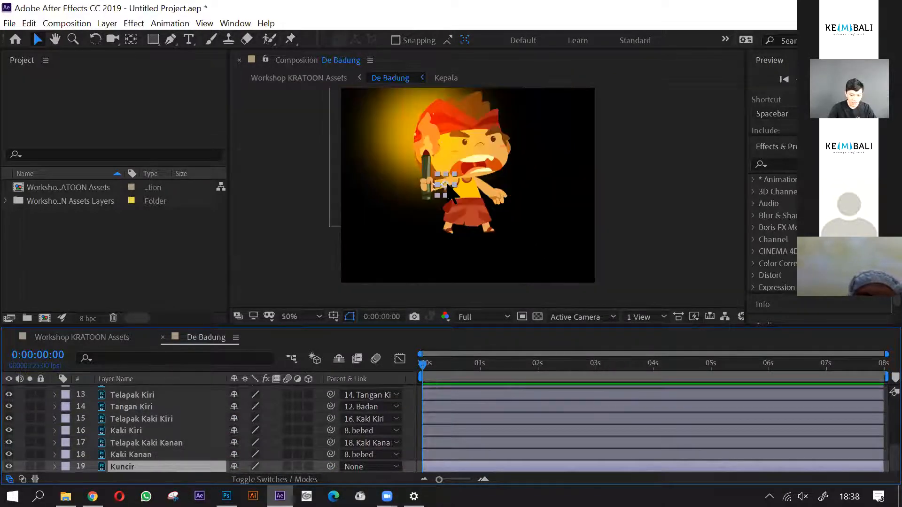
pyautogui.scroll(4, 446, 202)
pyautogui.scroll(-1, 441, 221)
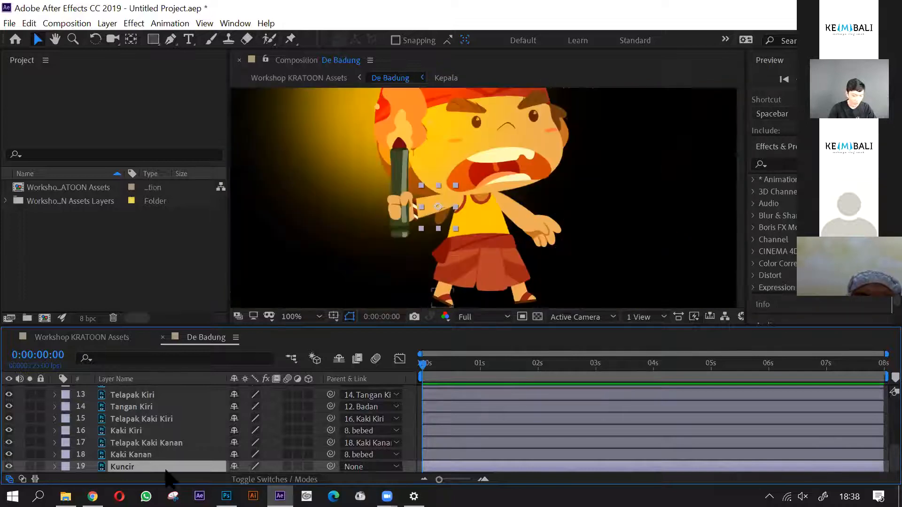
pyautogui.moveTo(195, 458); pyautogui.dragTo(141, 454)
pyautogui.scroll(-1, 570, 227)
pyautogui.click(337, 244)
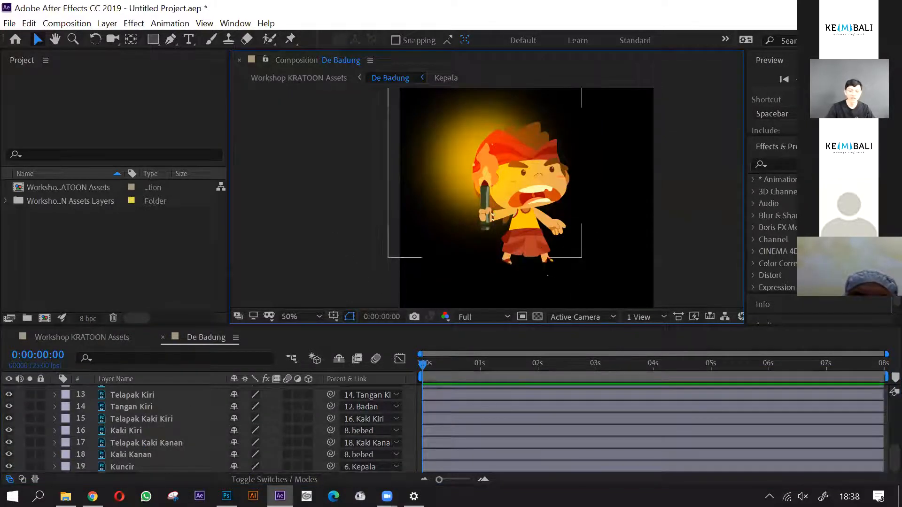
# - Test the character's parenting by shifting the lowercase bebed layer in the composition, and undo the move
pyautogui.scroll(5, 131, 458)
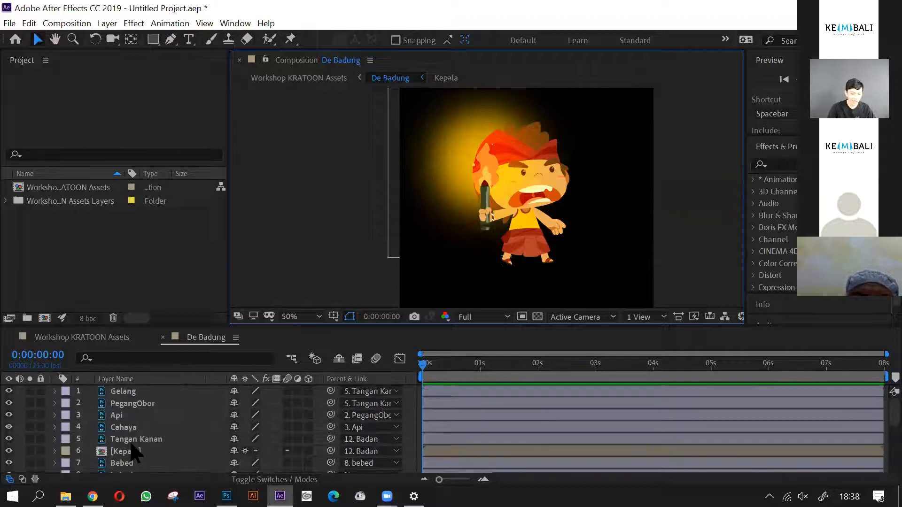
pyautogui.click(160, 395)
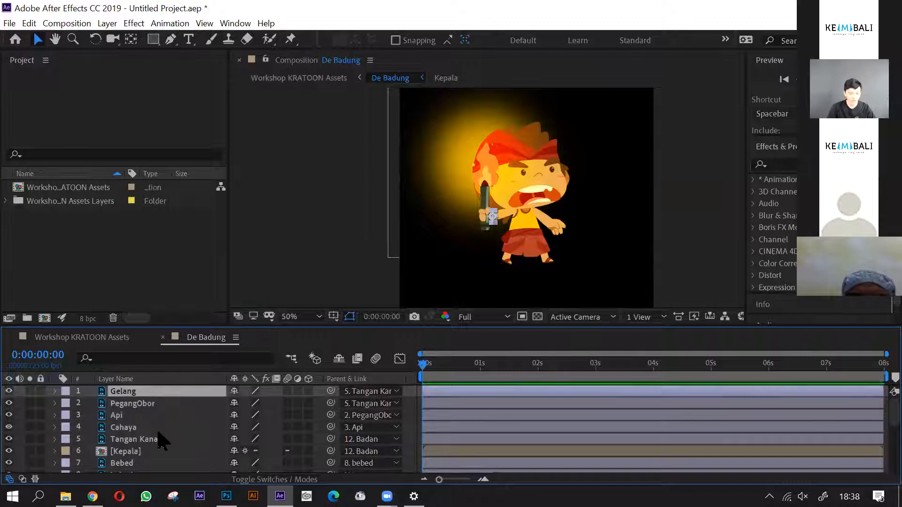
pyautogui.scroll(-5, 146, 444)
pyautogui.scroll(3, 146, 437)
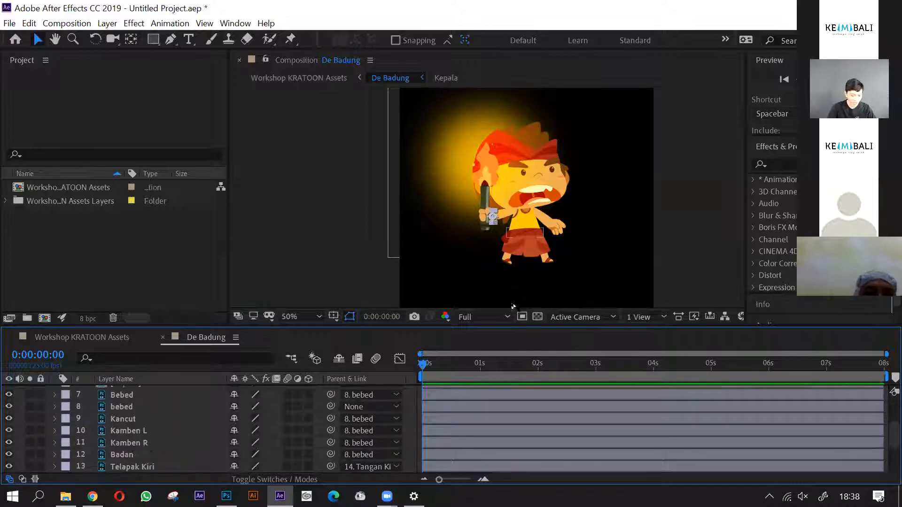
pyautogui.click(681, 217)
pyautogui.scroll(1, 679, 228)
pyautogui.scroll(-1, 524, 247)
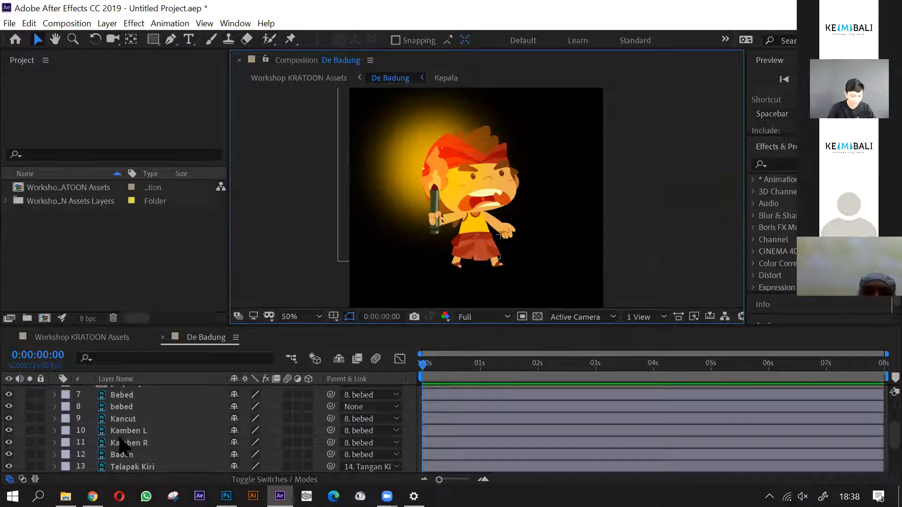
pyautogui.scroll(3, 137, 444)
pyautogui.click(135, 443)
pyautogui.moveTo(475, 237)
pyautogui.mouseDown()
pyautogui.moveTo(426, 223)
pyautogui.moveTo(508, 201)
pyautogui.moveTo(505, 275)
pyautogui.moveTo(503, 257)
pyautogui.moveTo(484, 240)
pyautogui.mouseUp()
pyautogui.hotkey('ctrl', 'z')
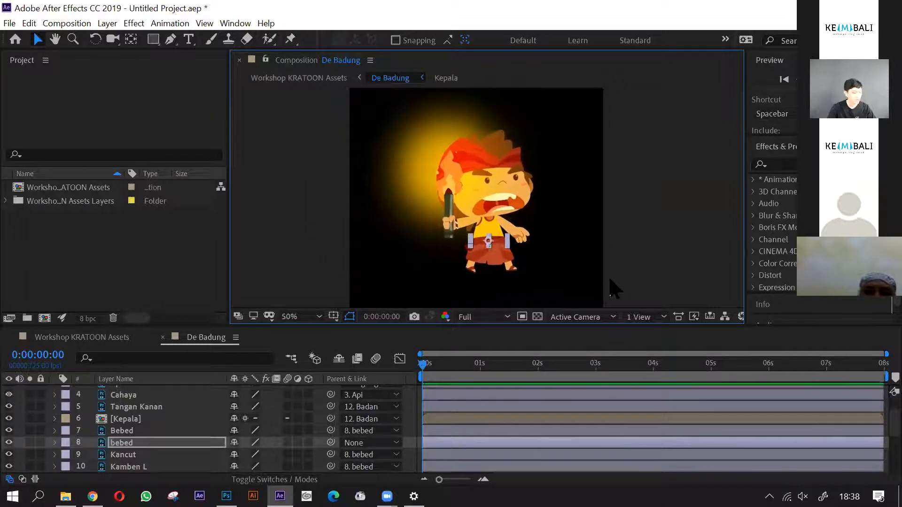
pyautogui.hotkey('ctrl', 'z')
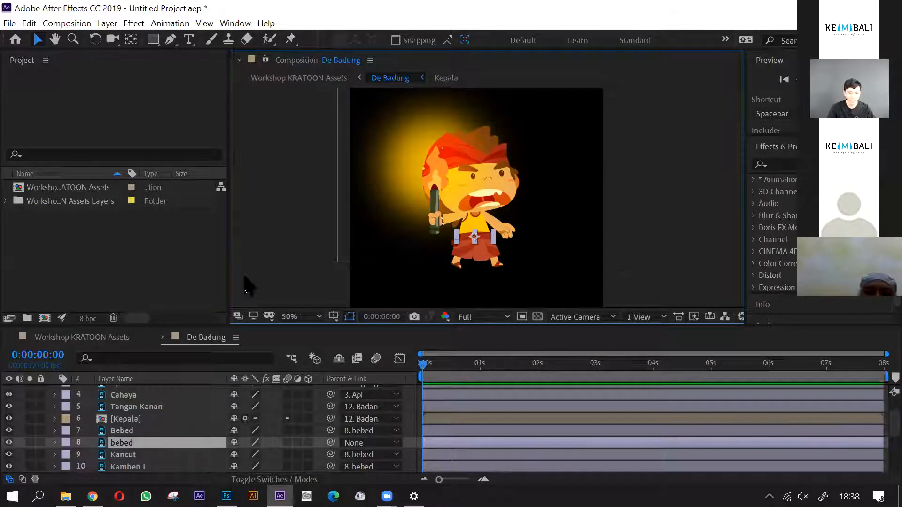
# - Move the PegangObor layer's anchor point to the wrist beside the bracelet with the Pan Behind tool
pyautogui.scroll(-2, 175, 432)
pyautogui.scroll(4, 169, 439)
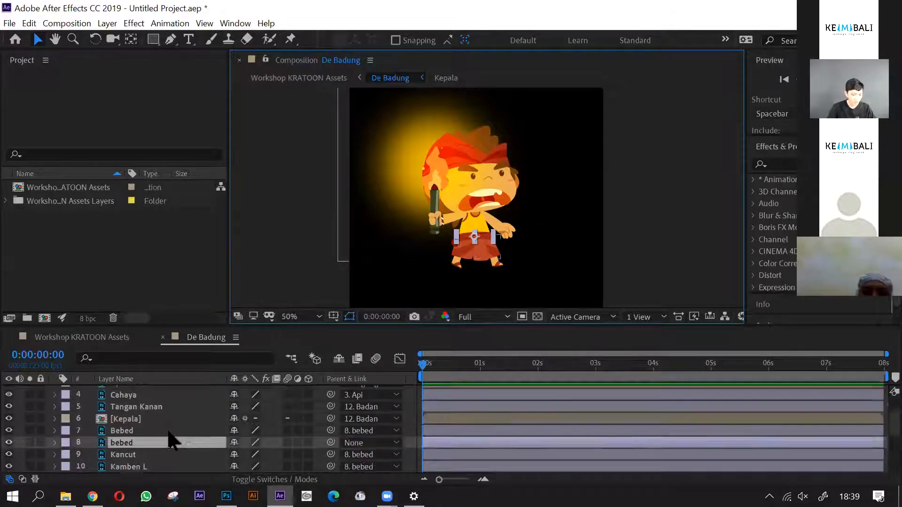
pyautogui.click(162, 391)
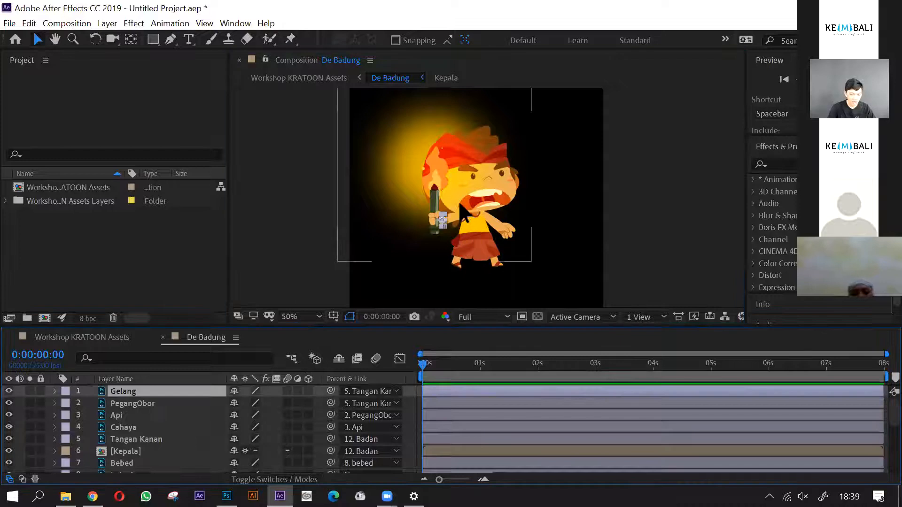
pyautogui.scroll(4, 453, 201)
pyautogui.scroll(-1, 443, 214)
pyautogui.press('space')
pyautogui.moveTo(522, 199); pyautogui.dragTo(510, 205)
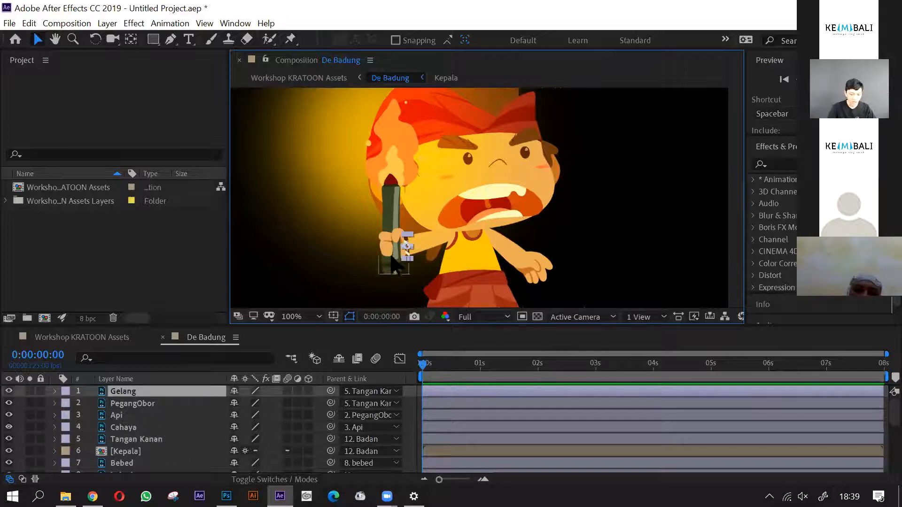
pyautogui.click(147, 407)
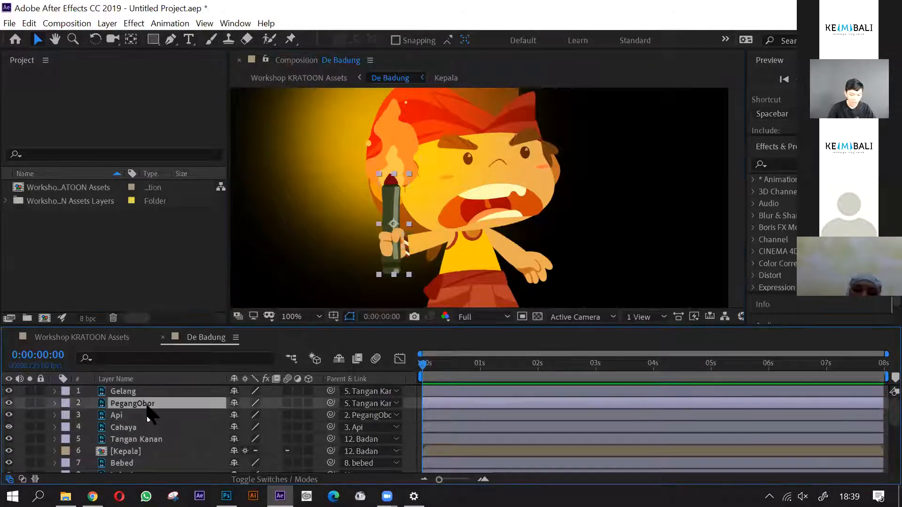
pyautogui.moveTo(418, 239); pyautogui.dragTo(415, 193)
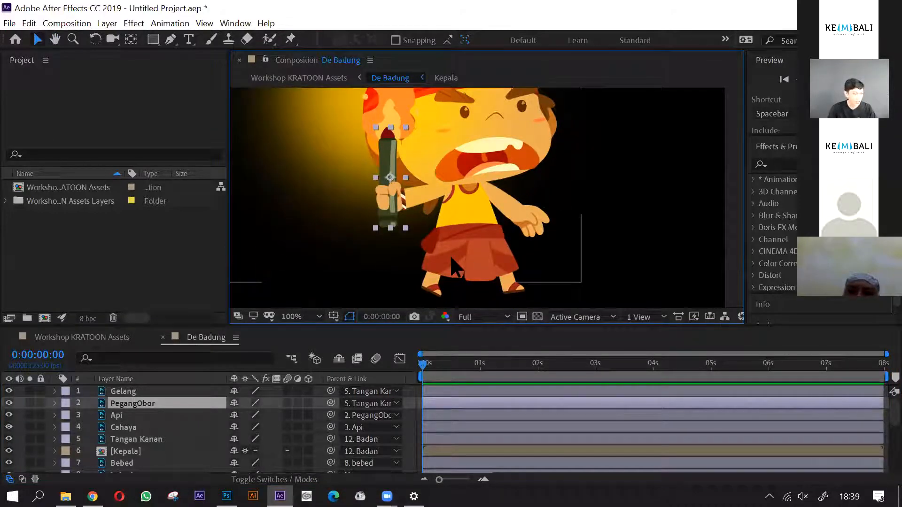
pyautogui.press('y')
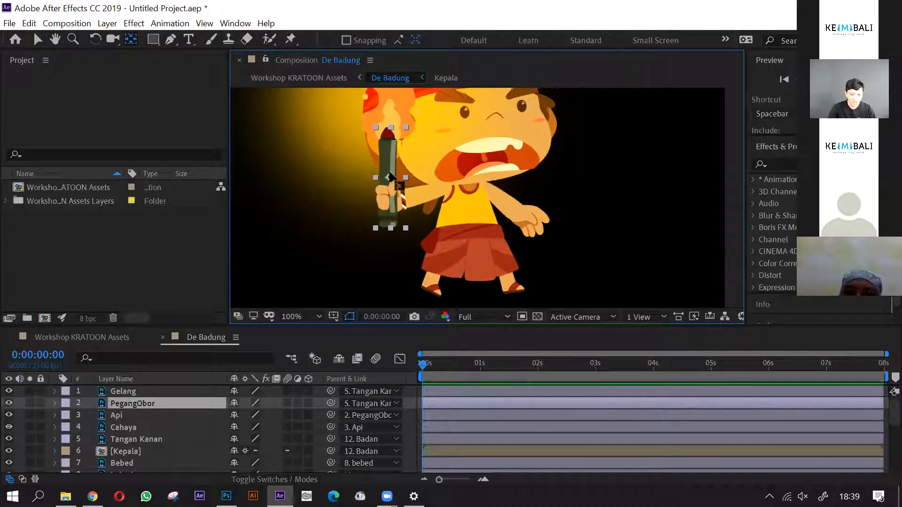
pyautogui.moveTo(390, 178); pyautogui.dragTo(391, 197)
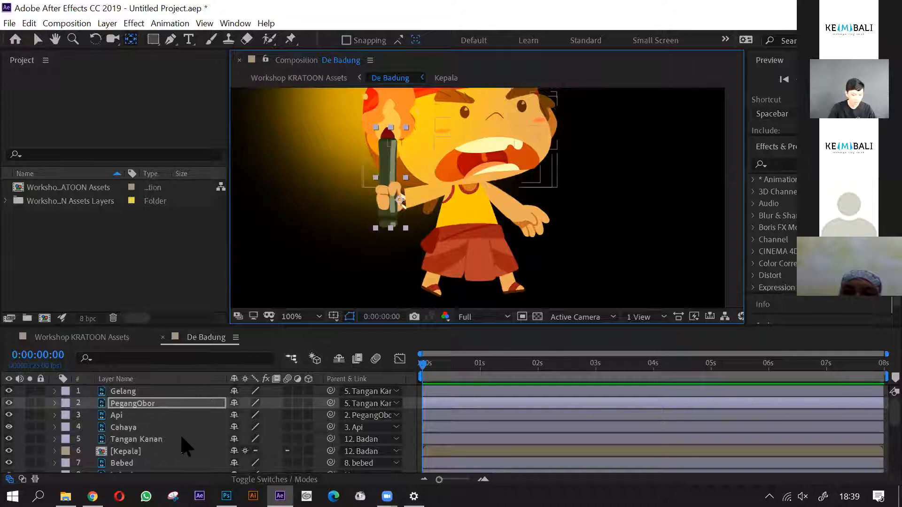
# - Check the Api flame layer by briefly toggling its visibility, and inspect the anchor points of Api and Cahaya
pyautogui.click(130, 415)
pyautogui.moveTo(467, 172); pyautogui.dragTo(472, 234)
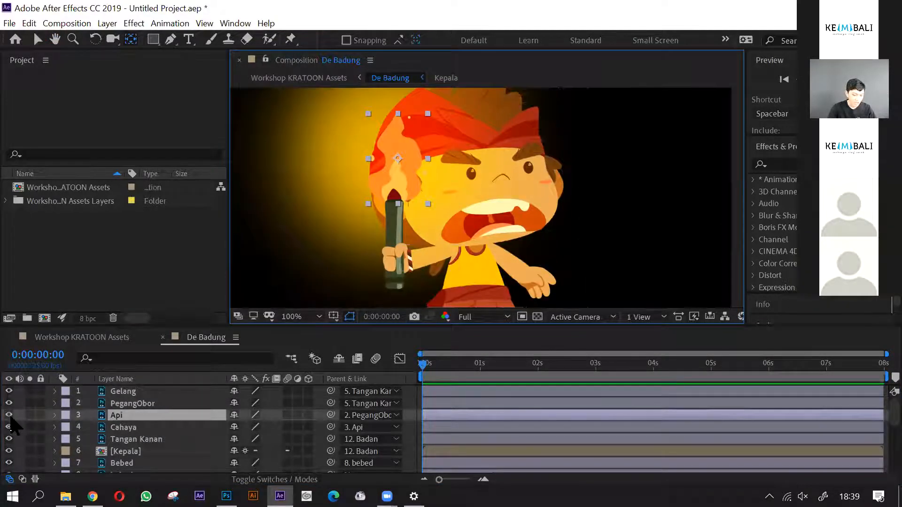
pyautogui.click(10, 415)
pyautogui.click(10, 415)
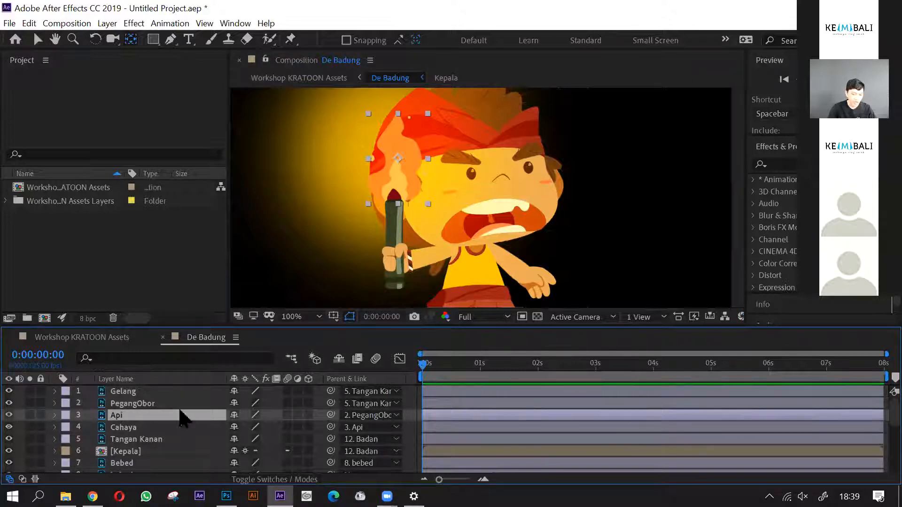
pyautogui.moveTo(433, 218); pyautogui.dragTo(429, 178)
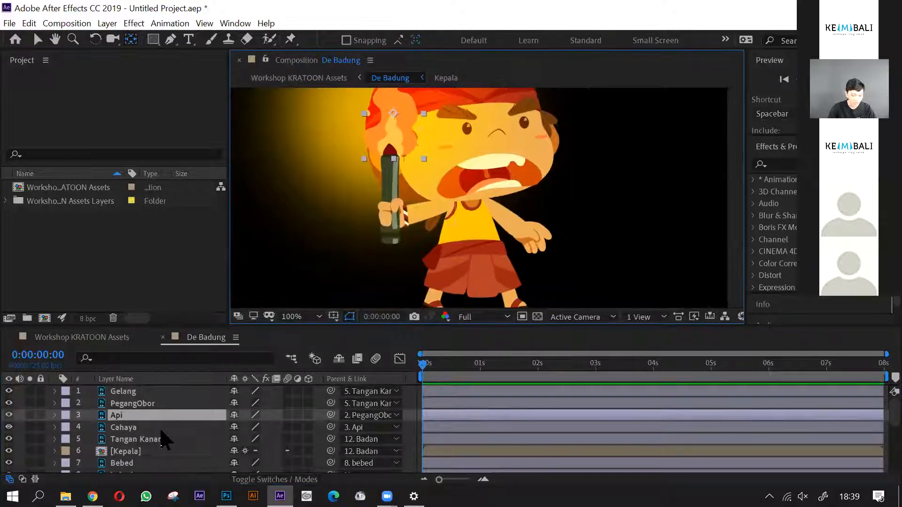
pyautogui.click(163, 429)
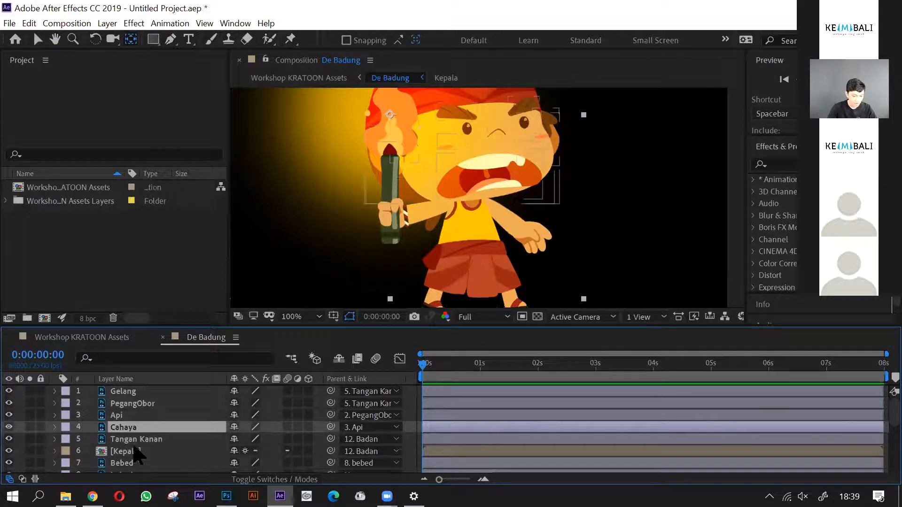
# - Move the Tangan Kanan arm layer's anchor point to the shoulder and the Kepala head layer's anchor point to the neck
pyautogui.click(135, 440)
pyautogui.scroll(2, 446, 216)
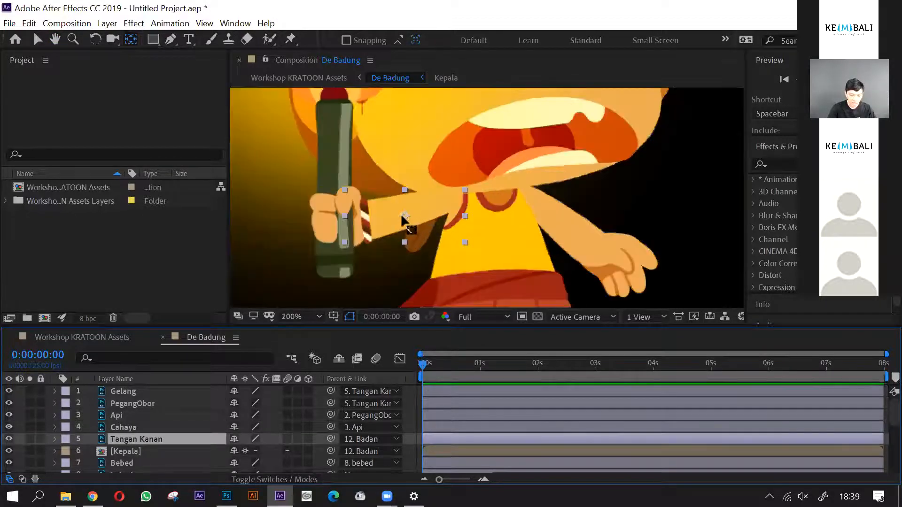
pyautogui.moveTo(403, 219); pyautogui.dragTo(449, 202)
pyautogui.click(143, 451)
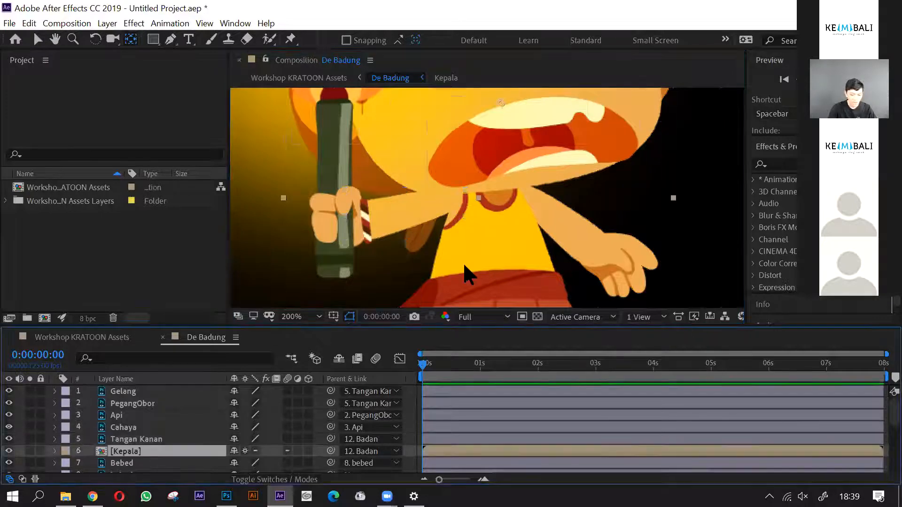
pyautogui.scroll(-2, 588, 181)
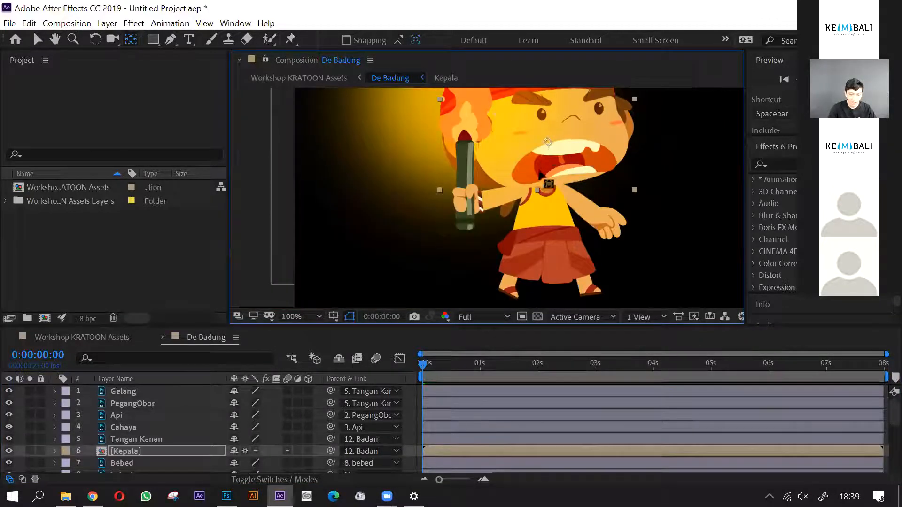
pyautogui.moveTo(531, 177); pyautogui.dragTo(532, 180)
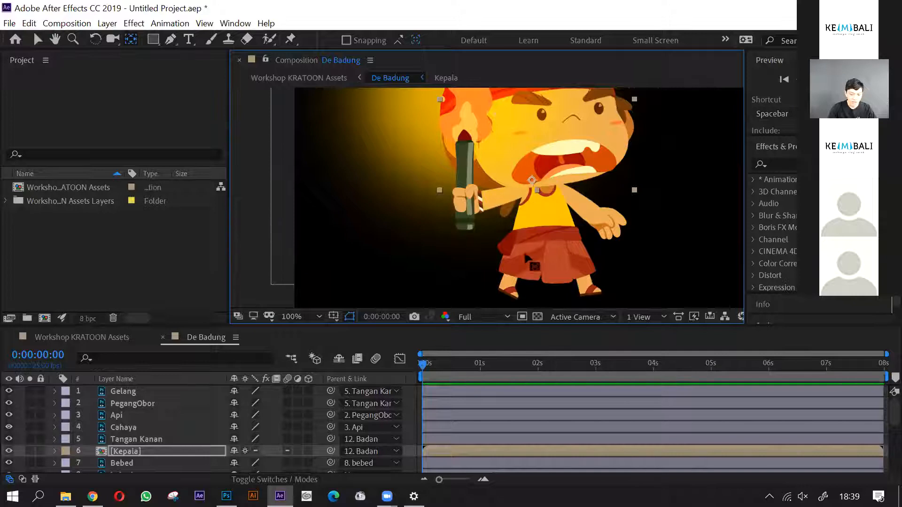
# - Move the capitalized Bebed layer's anchor point to the upper end of the cloth knot, where it meets the waistband
pyautogui.scroll(-2, 520, 233)
pyautogui.scroll(-1, 151, 444)
pyautogui.click(145, 425)
pyautogui.scroll(4, 500, 254)
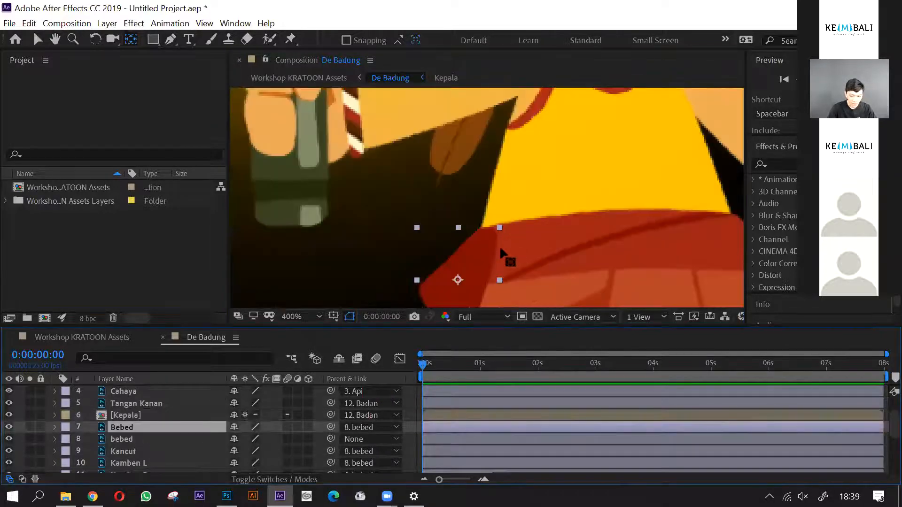
pyautogui.press('space')
pyautogui.moveTo(515, 271); pyautogui.dragTo(516, 230)
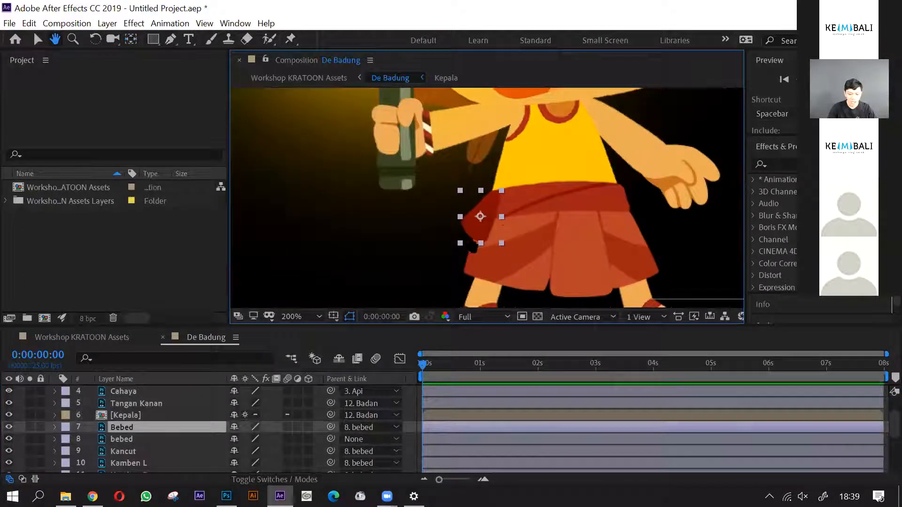
pyautogui.press('y')
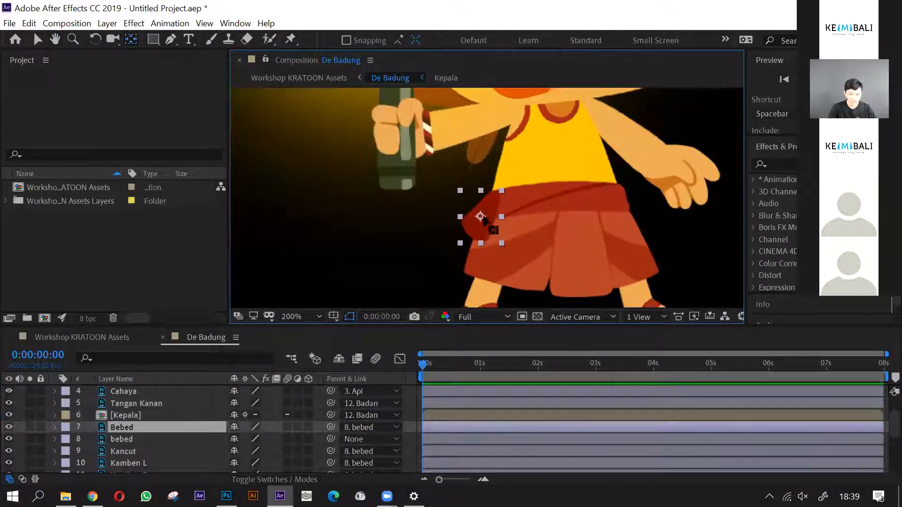
pyautogui.moveTo(481, 217); pyautogui.dragTo(490, 198)
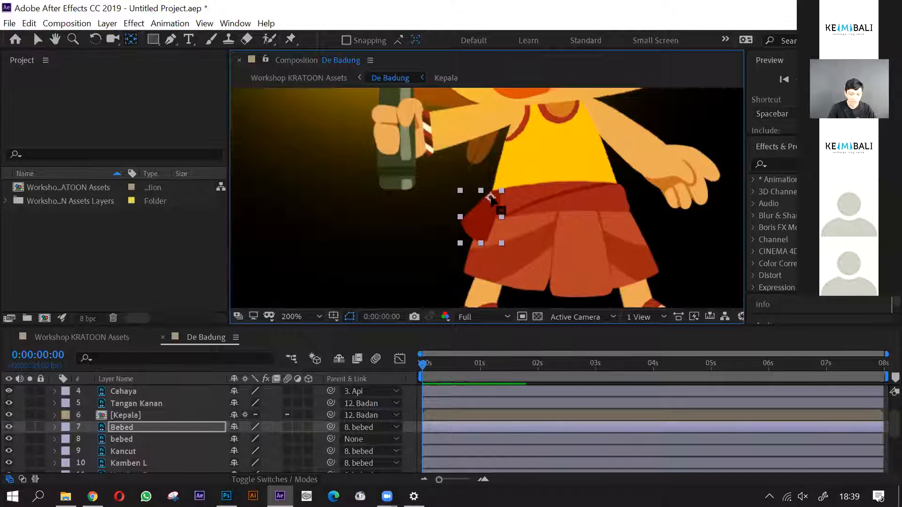
# - Check the lowercase bebed layer's anchor point, and move the Kancut front cloth layer's anchor point up onto the waistband
pyautogui.click(131, 440)
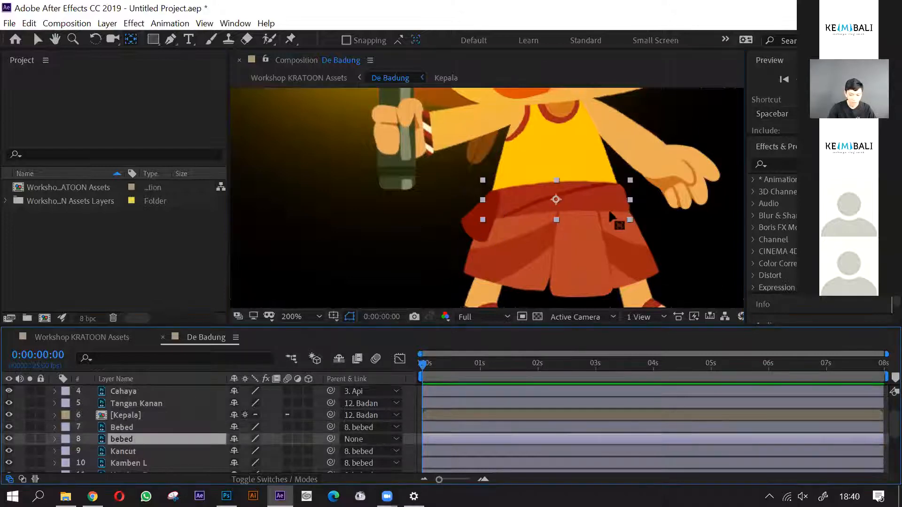
pyautogui.scroll(-4, 610, 217)
pyautogui.scroll(-3, 151, 442)
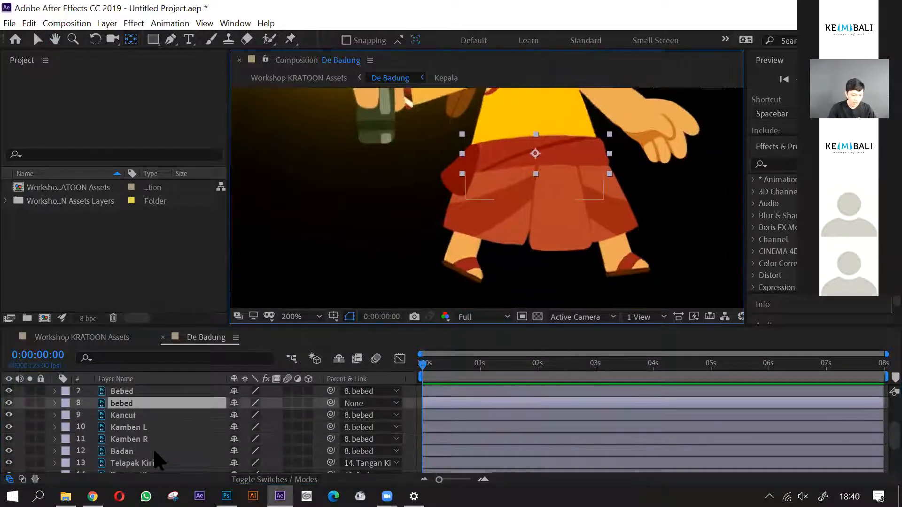
pyautogui.click(146, 416)
pyautogui.moveTo(560, 193); pyautogui.dragTo(558, 150)
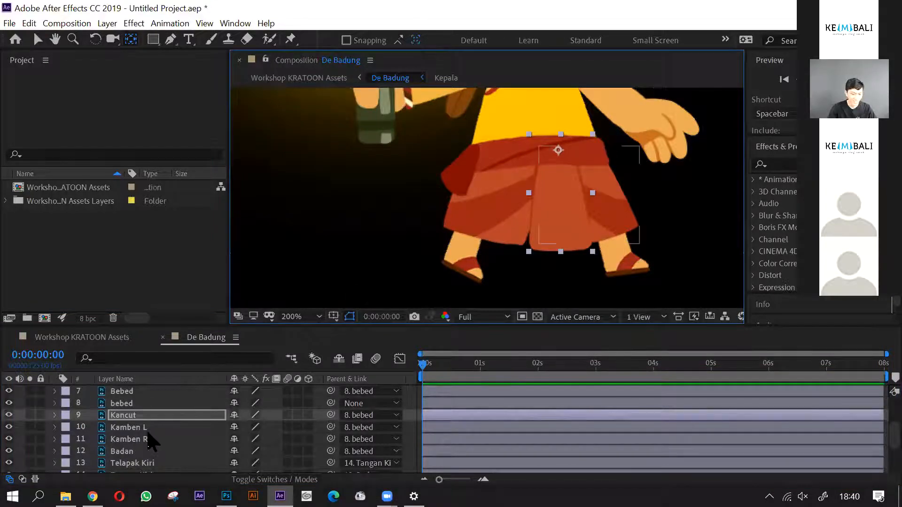
# - Move the anchor points of the Kamben L and Kamben R skirt layers up to the waistband
pyautogui.click(149, 427)
pyautogui.moveTo(588, 197); pyautogui.dragTo(582, 161)
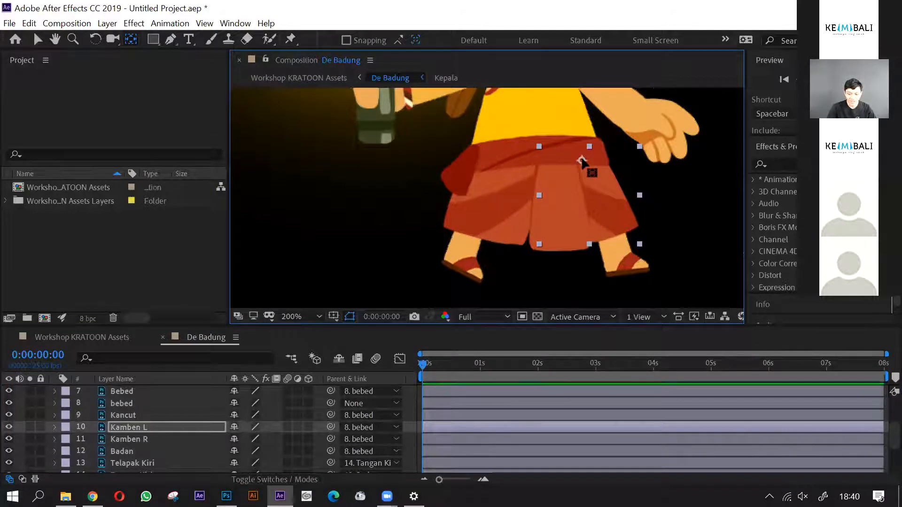
pyautogui.click(183, 439)
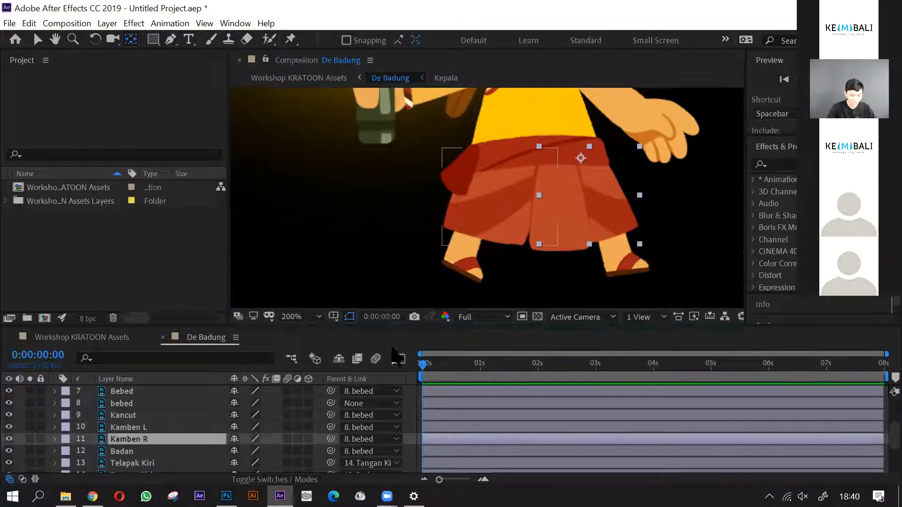
pyautogui.moveTo(499, 196); pyautogui.dragTo(506, 155)
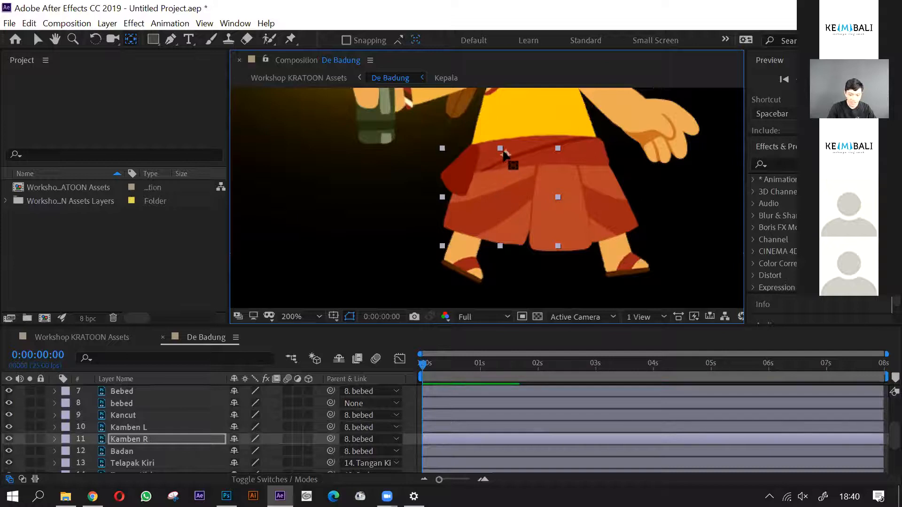
# - Move the Badan torso layer's anchor point down to the waist, at the center of the waistband
pyautogui.scroll(-2, 123, 456)
pyautogui.click(142, 415)
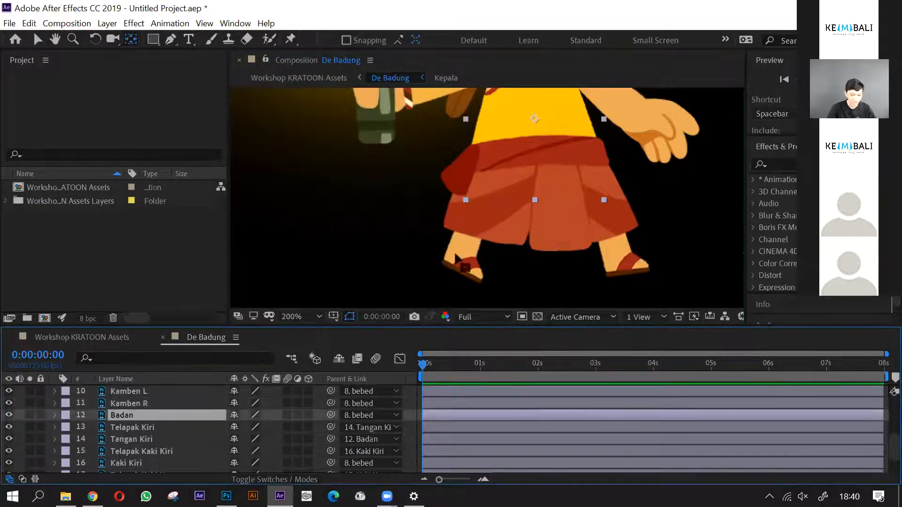
pyautogui.press('space')
pyautogui.moveTo(580, 181); pyautogui.dragTo(568, 225)
pyautogui.scroll(-2, 568, 226)
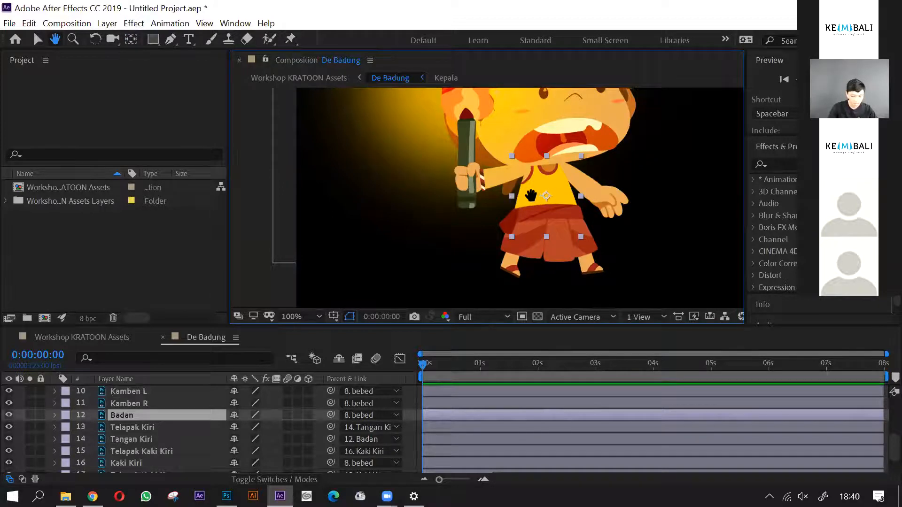
pyautogui.press('y')
pyautogui.moveTo(546, 196); pyautogui.dragTo(546, 211)
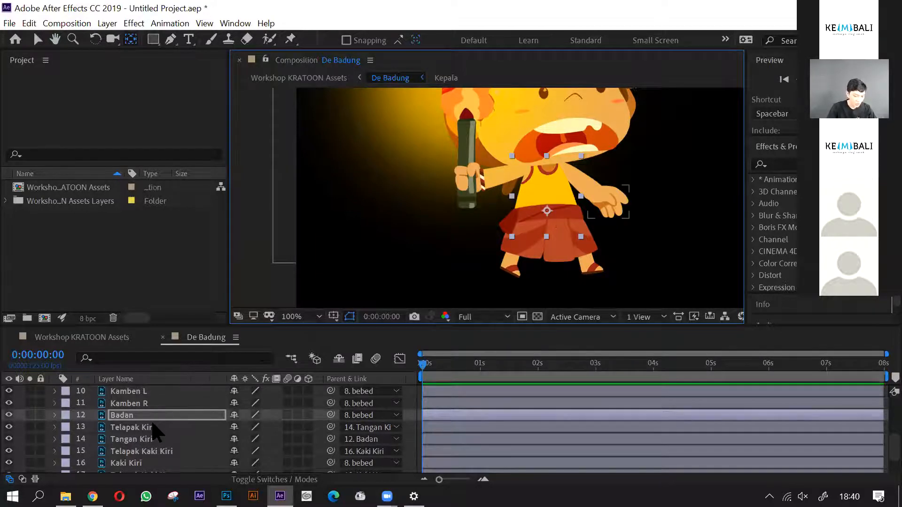
# - Move the Telapak Kiri hand layer's anchor point to the wrist and the Tangan Kiri arm layer's anchor point to the shoulder
pyautogui.click(165, 428)
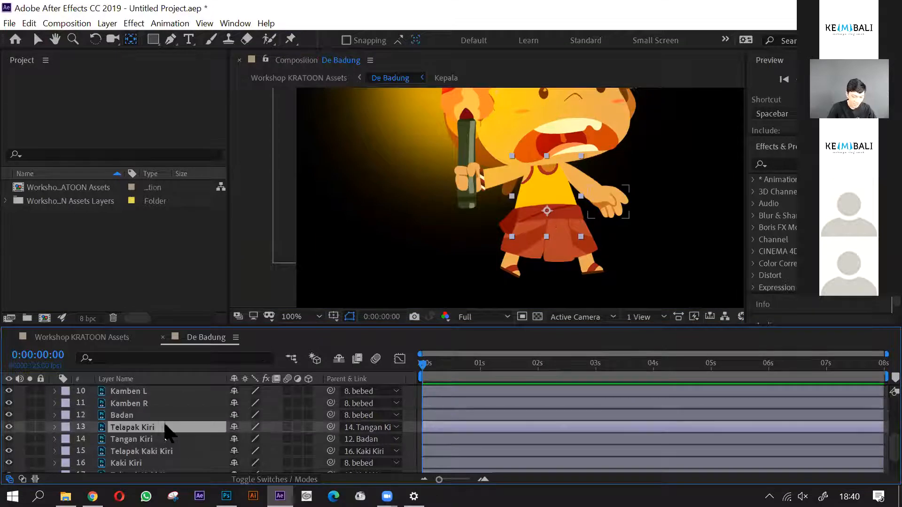
pyautogui.scroll(4, 595, 216)
pyautogui.moveTo(594, 215); pyautogui.dragTo(581, 240)
pyautogui.click(155, 437)
pyautogui.moveTo(539, 215); pyautogui.dragTo(445, 145)
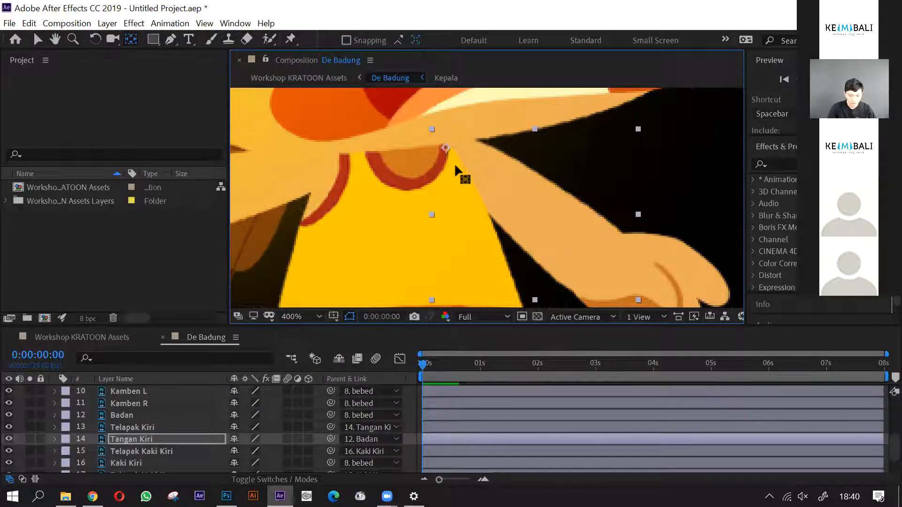
# - Move the Telapak Kaki Kiri foot layer's anchor point to the ankle and Kaki Kiri's to the top of the leg
pyautogui.scroll(-2, 462, 176)
pyautogui.scroll(-2, 200, 463)
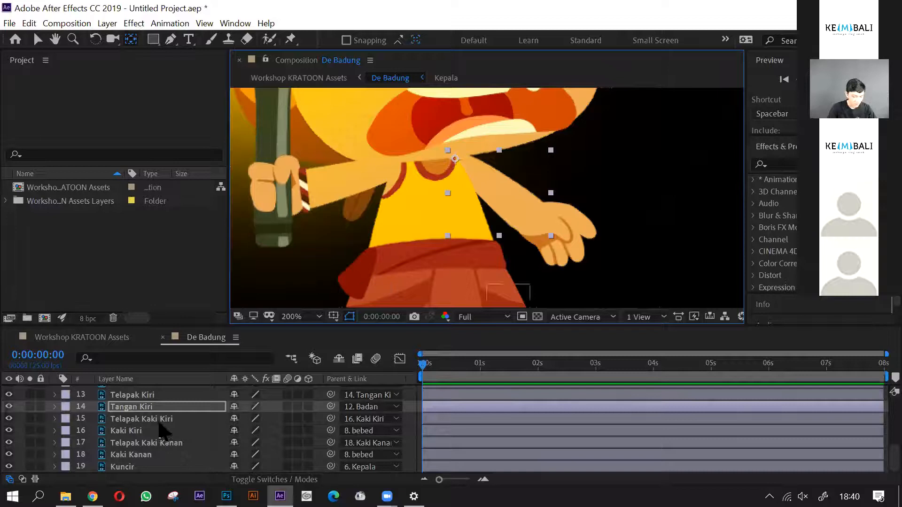
pyautogui.click(160, 419)
pyautogui.scroll(-2, 463, 221)
pyautogui.scroll(4, 500, 229)
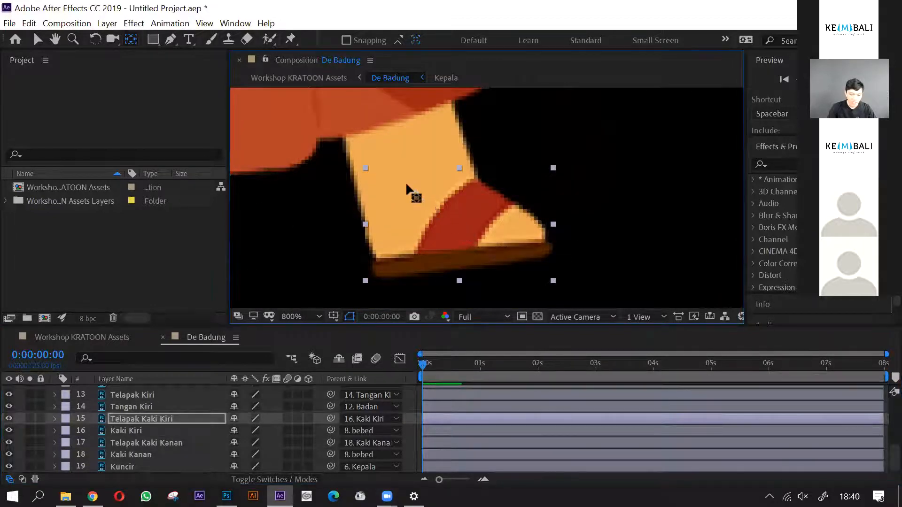
pyautogui.scroll(-4, 415, 200)
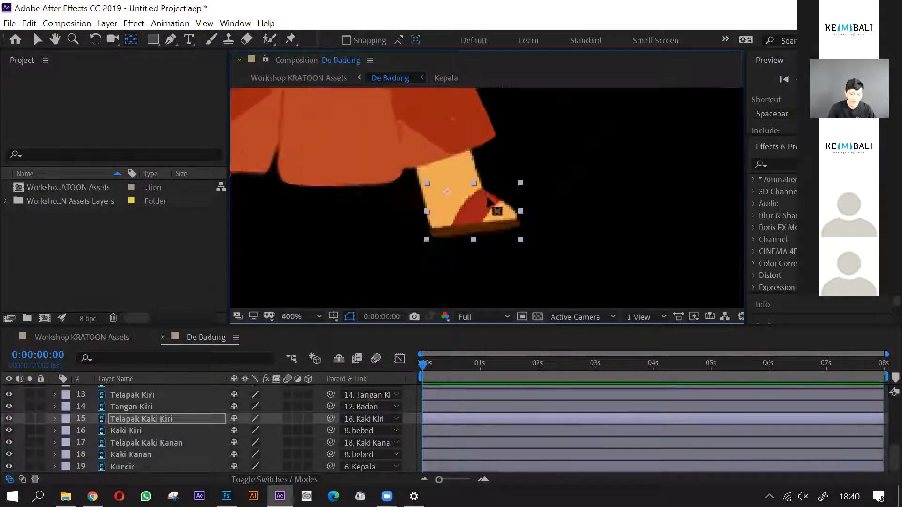
pyautogui.click(151, 430)
pyautogui.moveTo(470, 168); pyautogui.dragTo(460, 135)
# - Move the Telapak Kaki Kanan foot layer's anchor point to the ankle and Kaki Kanan's to the top of the leg
pyautogui.click(146, 444)
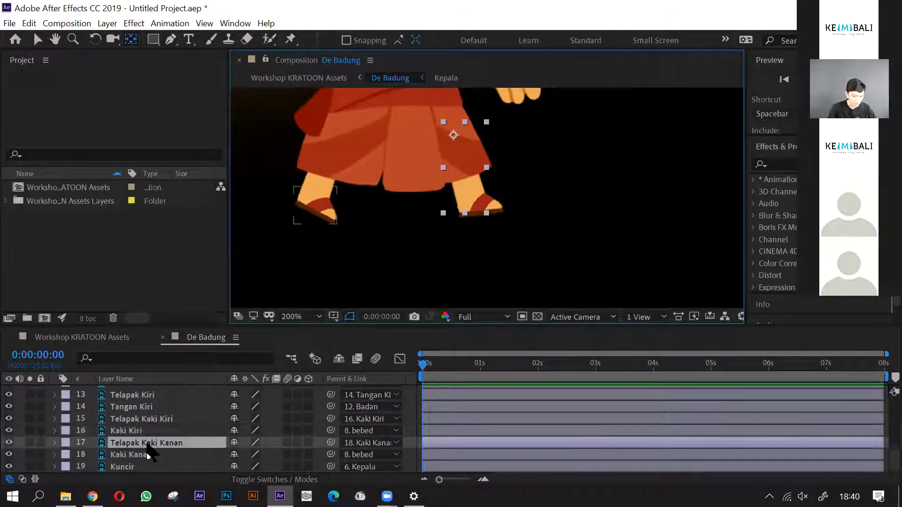
pyautogui.scroll(1, 307, 215)
pyautogui.moveTo(323, 194); pyautogui.dragTo(323, 169)
pyautogui.click(144, 454)
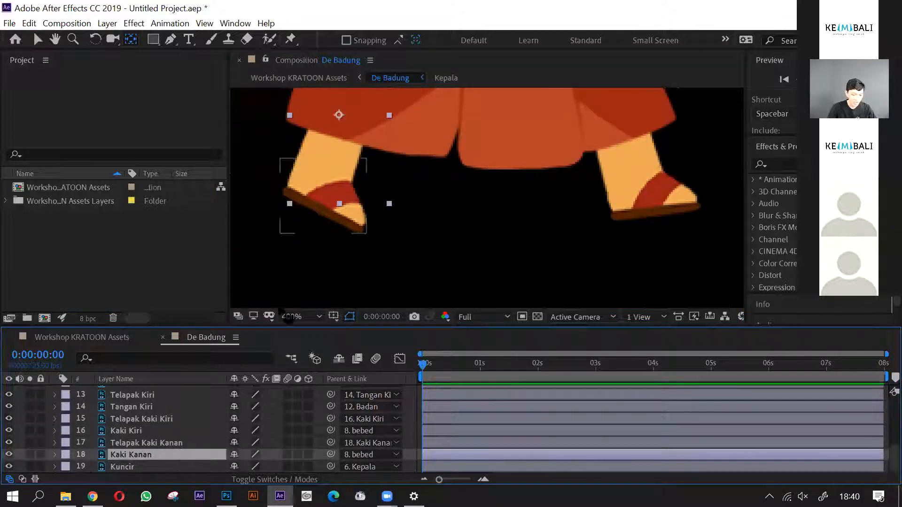
pyautogui.scroll(-1, 359, 215)
pyautogui.moveTo(349, 164); pyautogui.dragTo(363, 130)
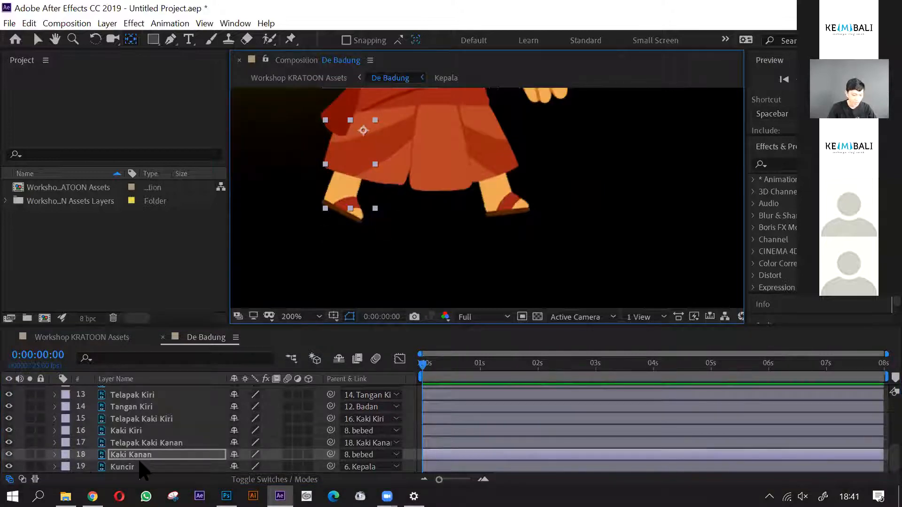
# - Move the Kuncir hair layer's anchor point to its upper end beside the neck, and clear the selection with the Selection tool
pyautogui.click(140, 465)
pyautogui.scroll(-1, 436, 123)
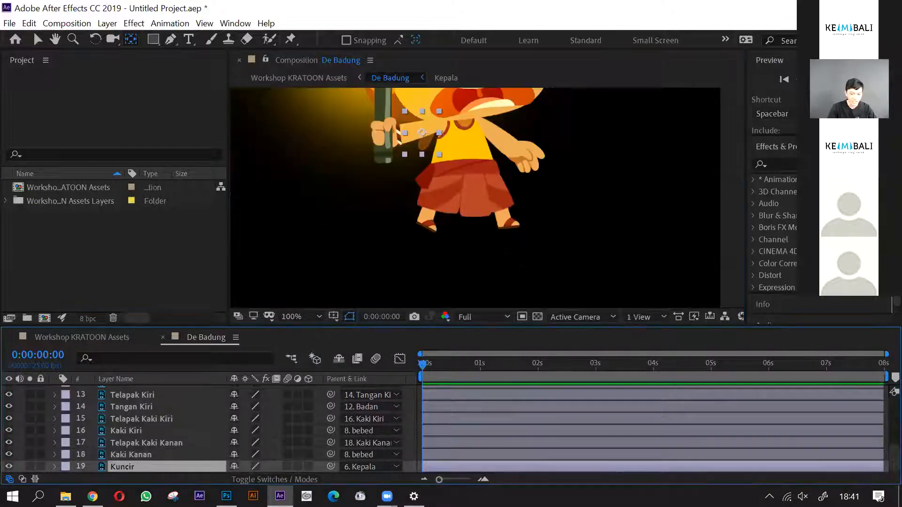
pyautogui.scroll(1, 436, 122)
pyautogui.click(426, 125)
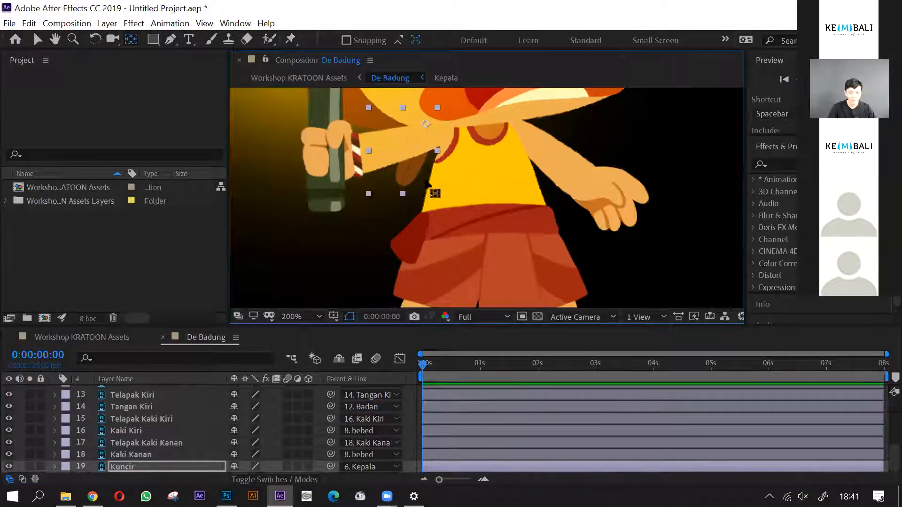
pyautogui.scroll(-2, 424, 188)
pyautogui.moveTo(471, 187); pyautogui.dragTo(474, 235)
pyautogui.press('v')
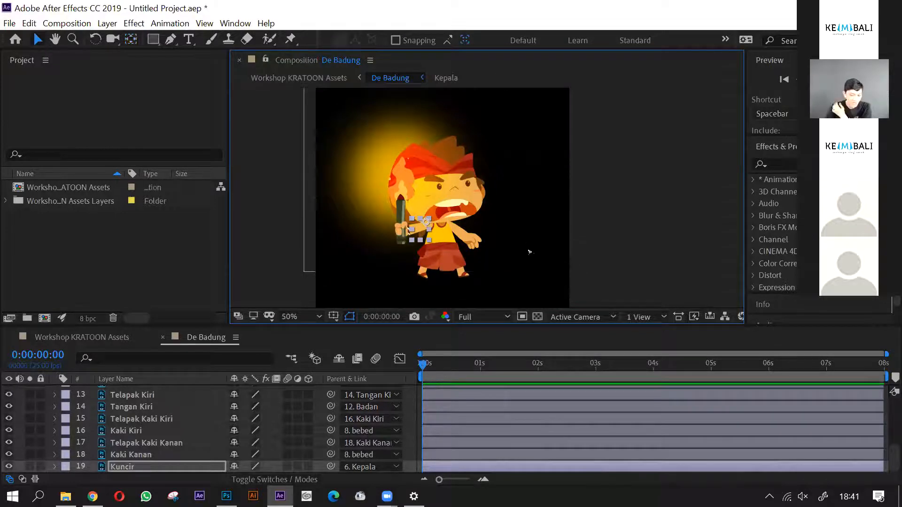
pyautogui.click(605, 274)
# - Enlarge the timeline area slightly to show more layers, and bring the whole character into view in the composition
pyautogui.scroll(1, 413, 238)
pyautogui.moveTo(507, 194); pyautogui.dragTo(507, 228)
pyautogui.press('v')
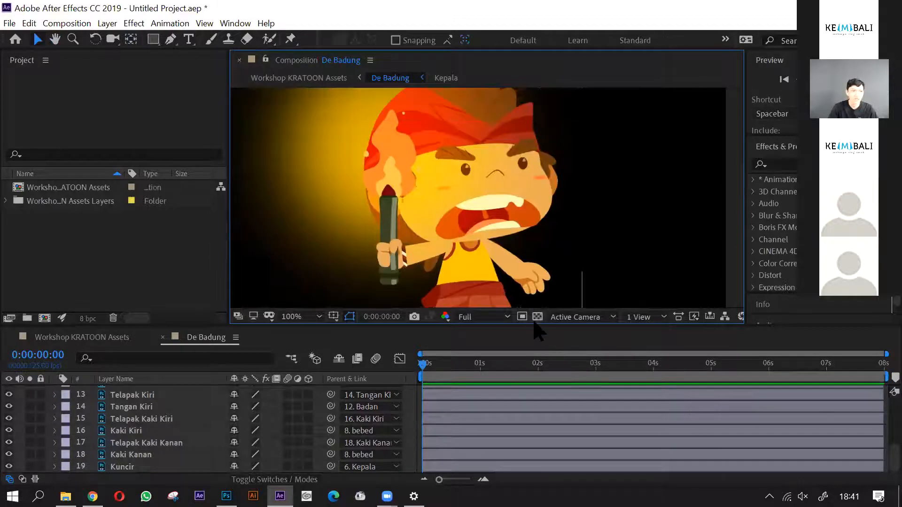
pyautogui.moveTo(579, 324)
pyautogui.mouseDown()
pyautogui.moveTo(578, 350)
pyautogui.moveTo(578, 318)
pyautogui.mouseUp()
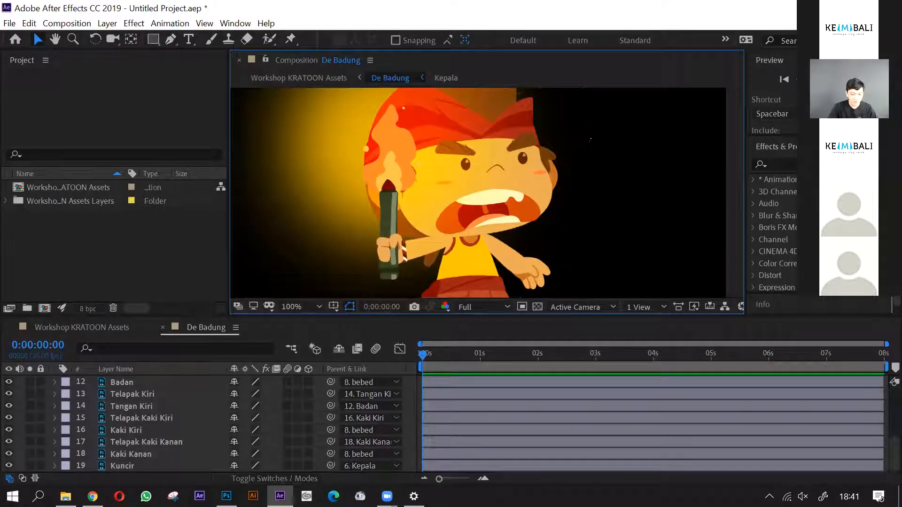
pyautogui.scroll(-2, 569, 200)
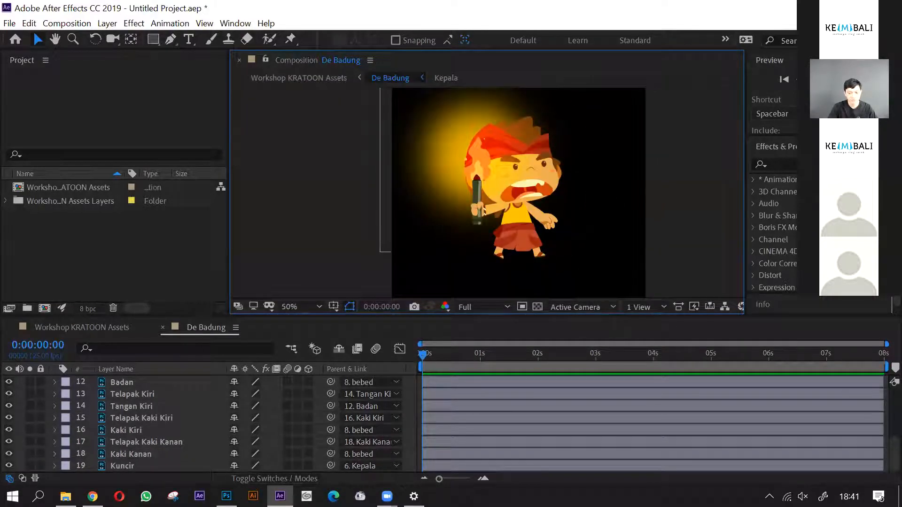
# - Review the parent assignments of De Badung's body-part layers, from the leg layers up to Gelang
pyautogui.moveTo(609, 217); pyautogui.dragTo(597, 224)
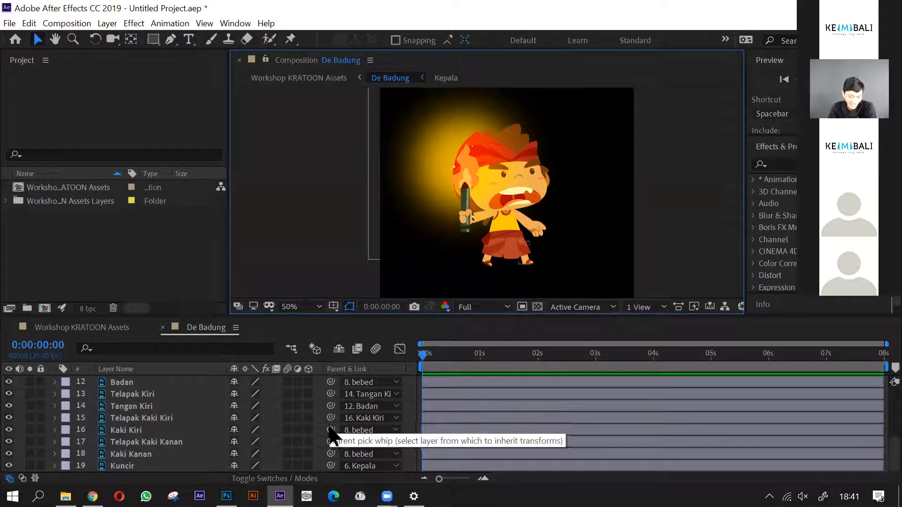
pyautogui.moveTo(331, 442); pyautogui.dragTo(330, 452)
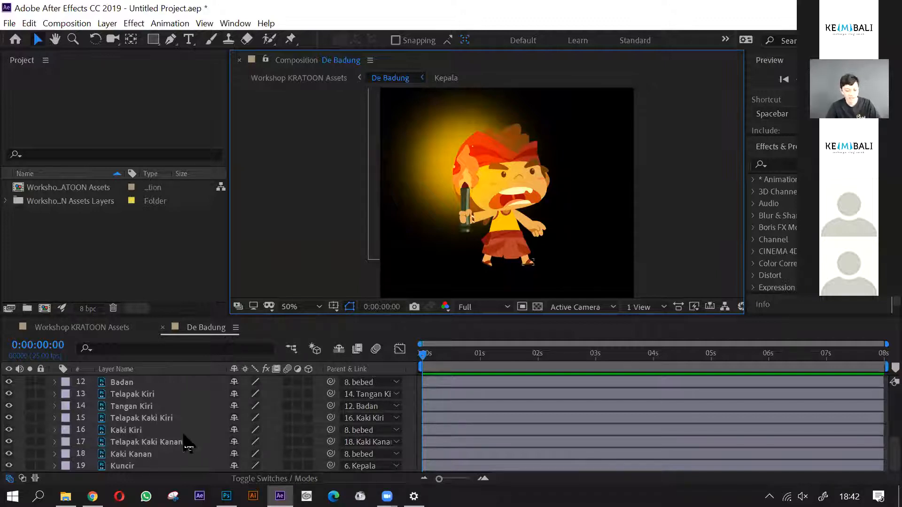
pyautogui.click(157, 398)
pyautogui.scroll(3, 157, 402)
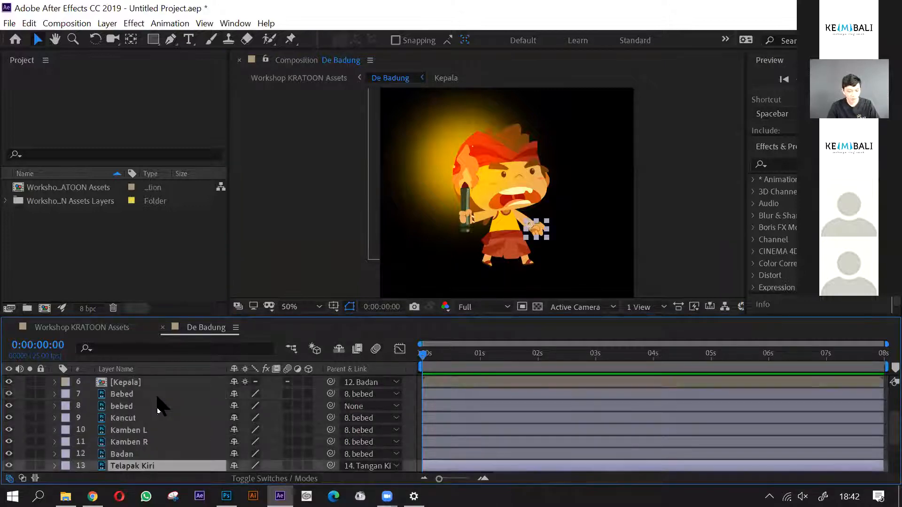
pyautogui.scroll(-1, 157, 402)
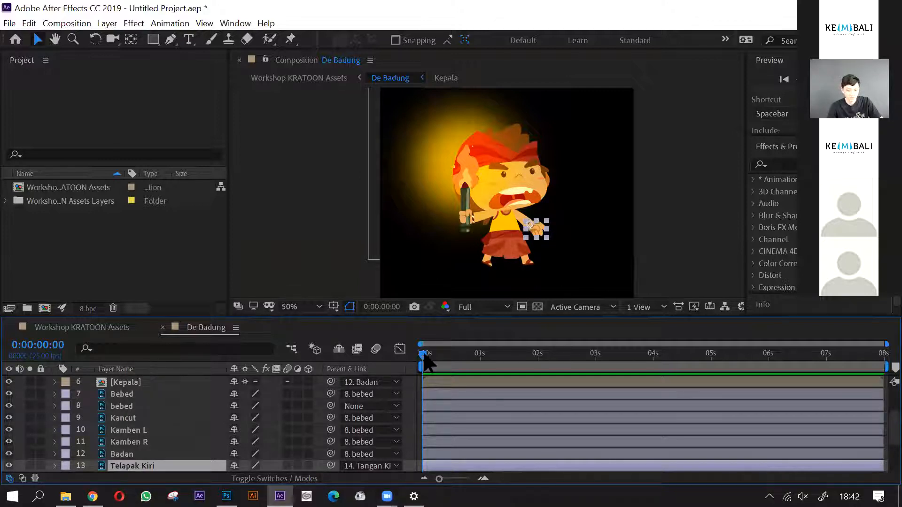
pyautogui.click(153, 431)
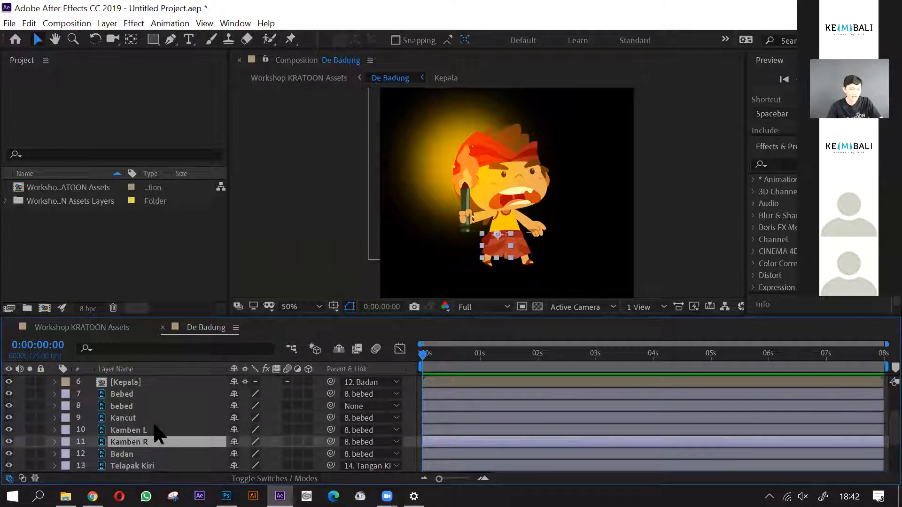
pyautogui.scroll(-2, 155, 432)
pyautogui.scroll(3, 155, 426)
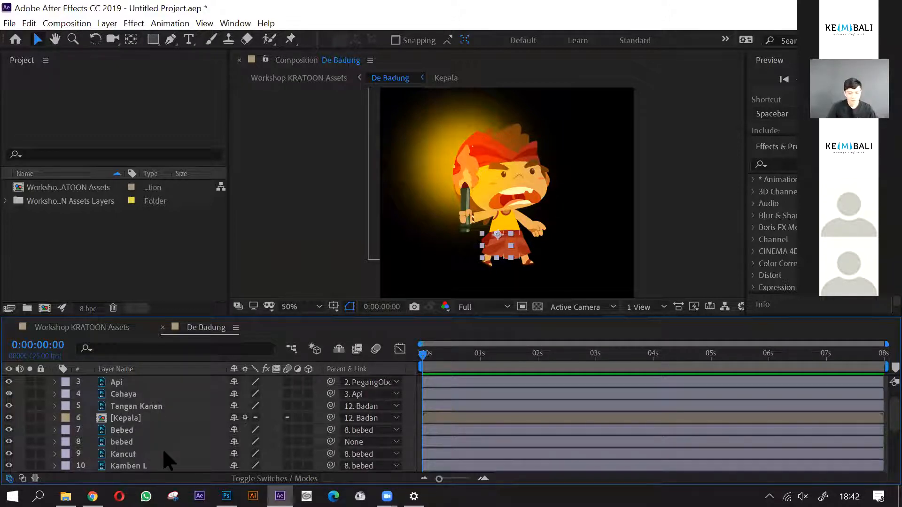
pyautogui.scroll(1, 162, 448)
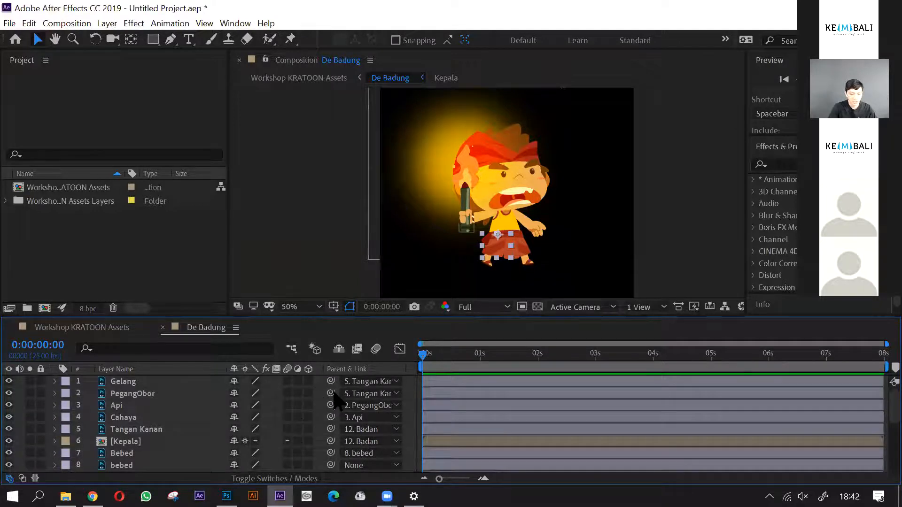
pyautogui.scroll(2, 517, 218)
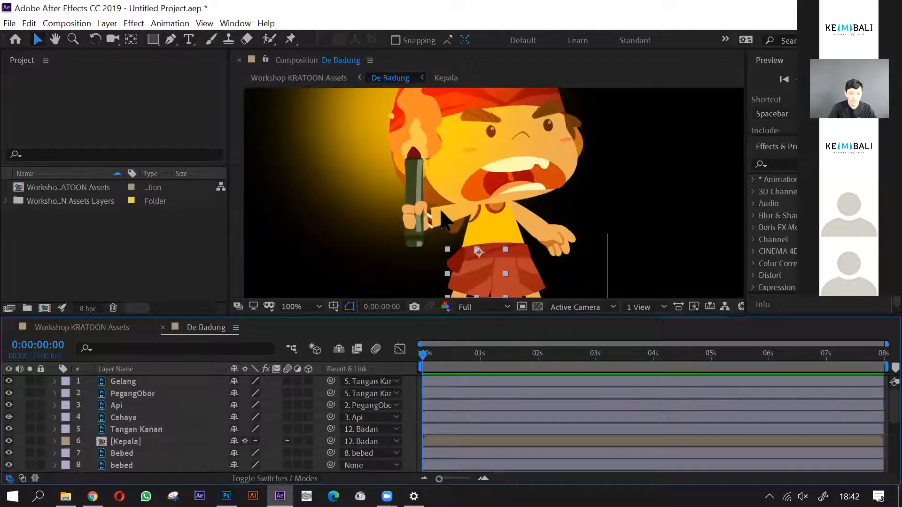
# - Inspect the PegangObor torch and Cahaya glow layers with their parents, and look through the rest of the layer stack
pyautogui.click(422, 226)
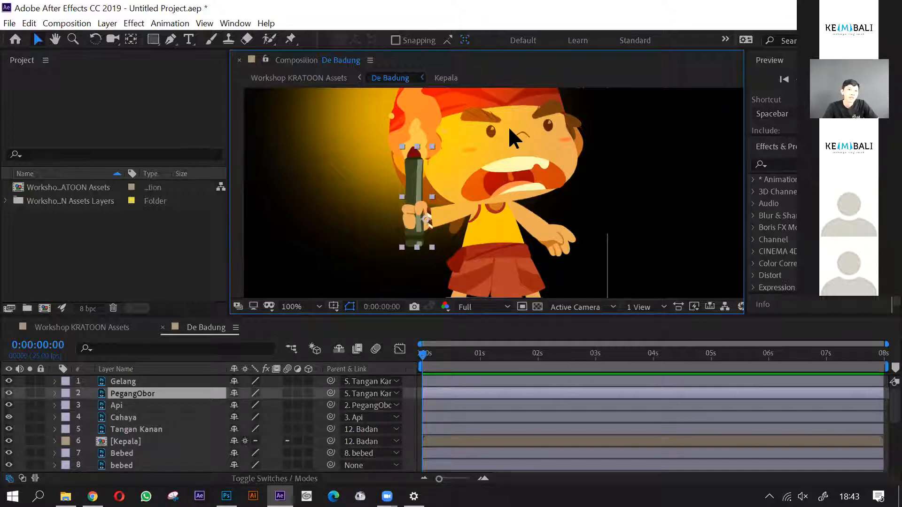
pyautogui.scroll(-1, 624, 234)
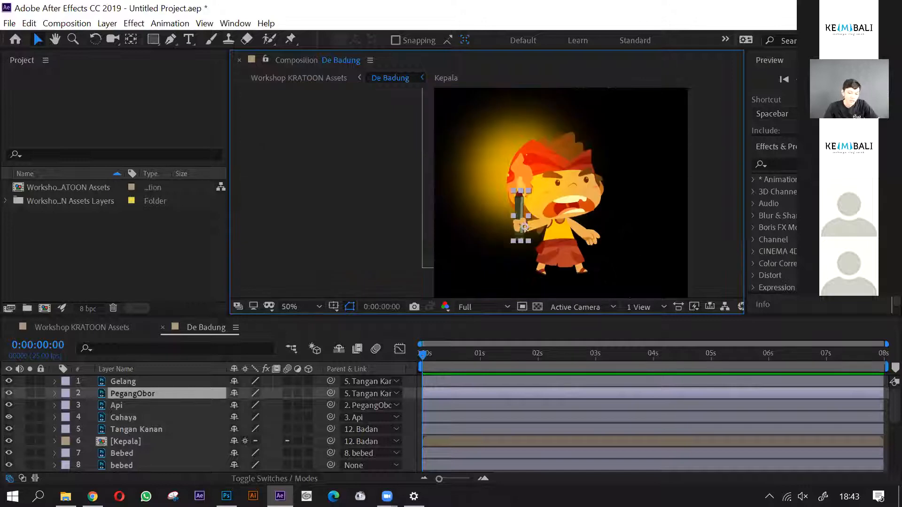
pyautogui.scroll(1, 603, 262)
pyautogui.scroll(-1, 604, 263)
pyautogui.click(420, 354)
pyautogui.click(187, 416)
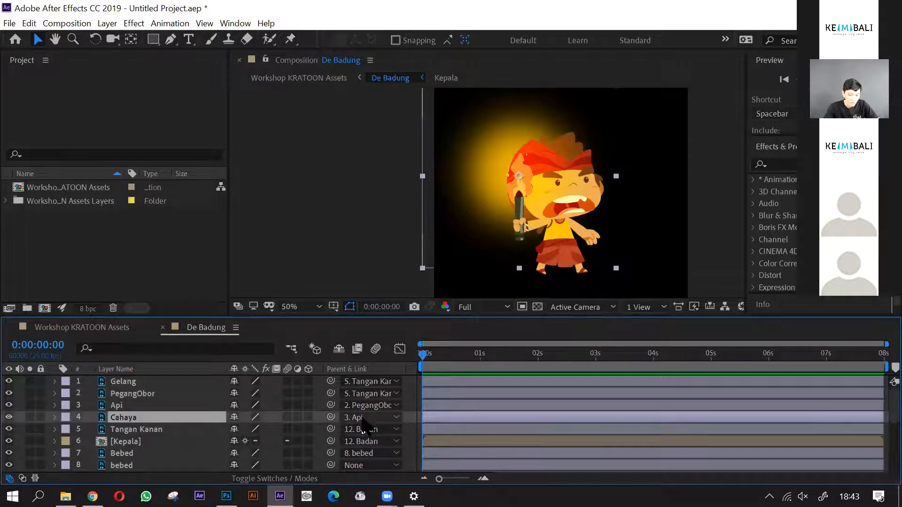
pyautogui.scroll(-4, 357, 423)
pyautogui.scroll(3, 369, 426)
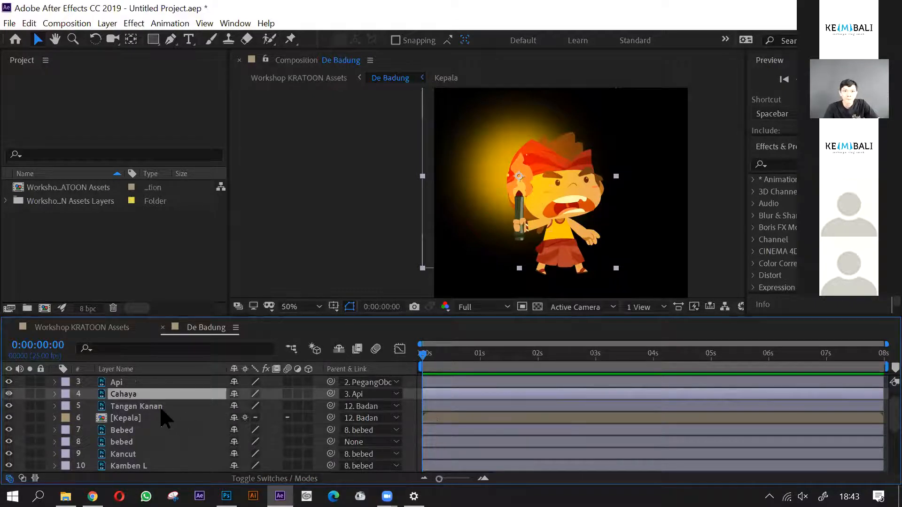
pyautogui.scroll(-3, 165, 418)
pyautogui.scroll(1, 164, 418)
pyautogui.scroll(-1, 164, 418)
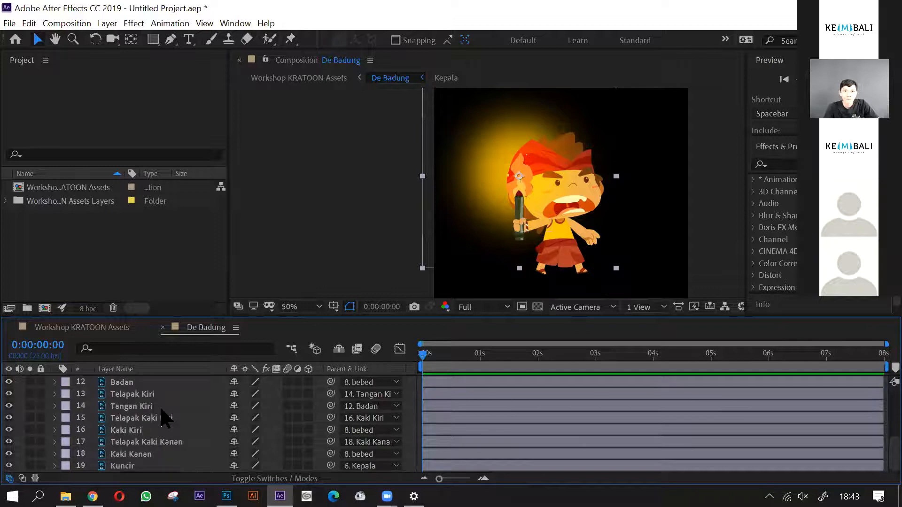
# - Examine the Kaki Kiri and Telapak Kaki Kanan layers up close on the character's legs and feet
pyautogui.click(153, 432)
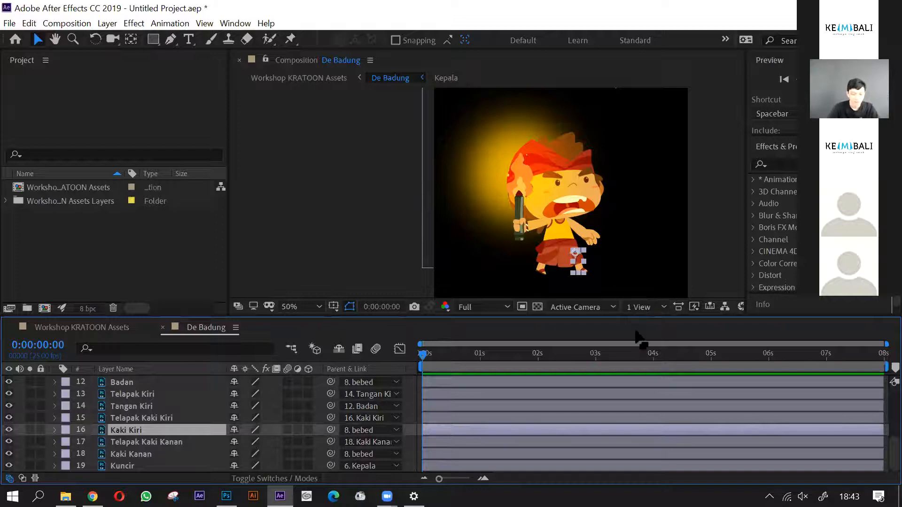
pyautogui.click(704, 272)
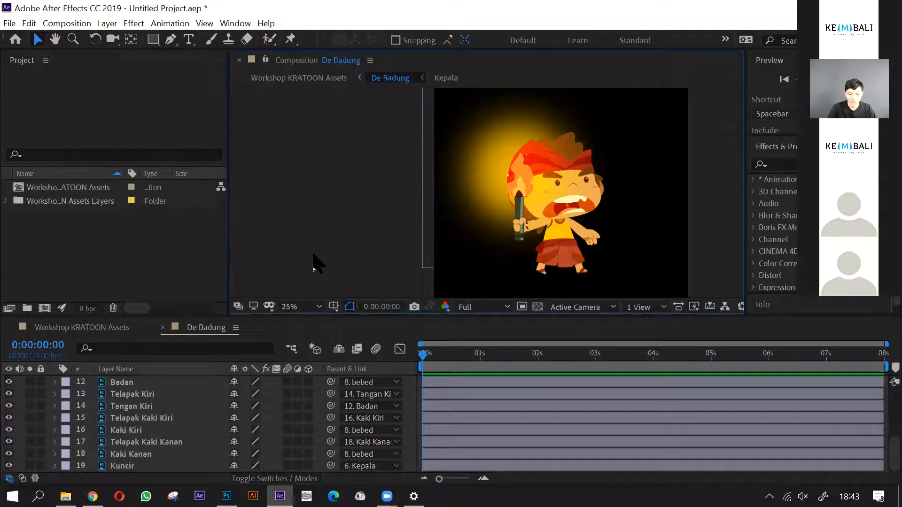
pyautogui.scroll(1, 422, 269)
pyautogui.moveTo(512, 296); pyautogui.dragTo(532, 276)
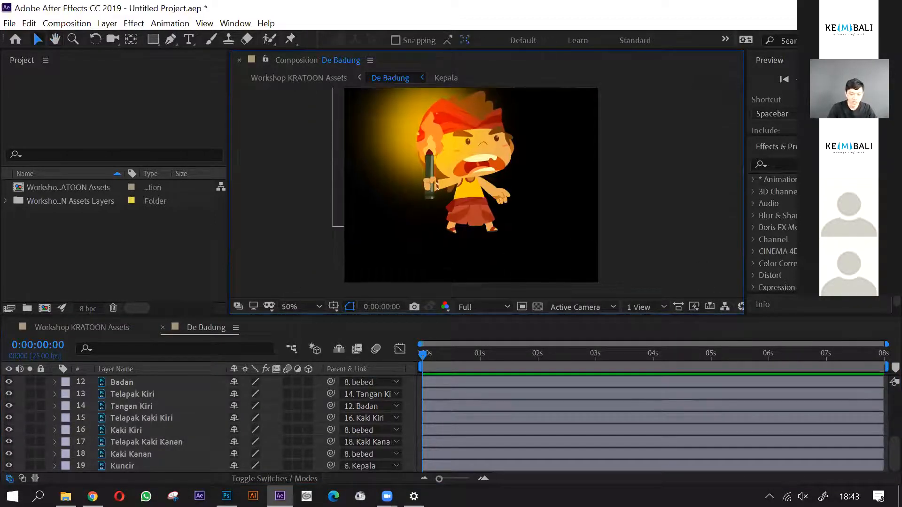
pyautogui.scroll(1, 445, 251)
pyautogui.moveTo(457, 206); pyautogui.dragTo(463, 245)
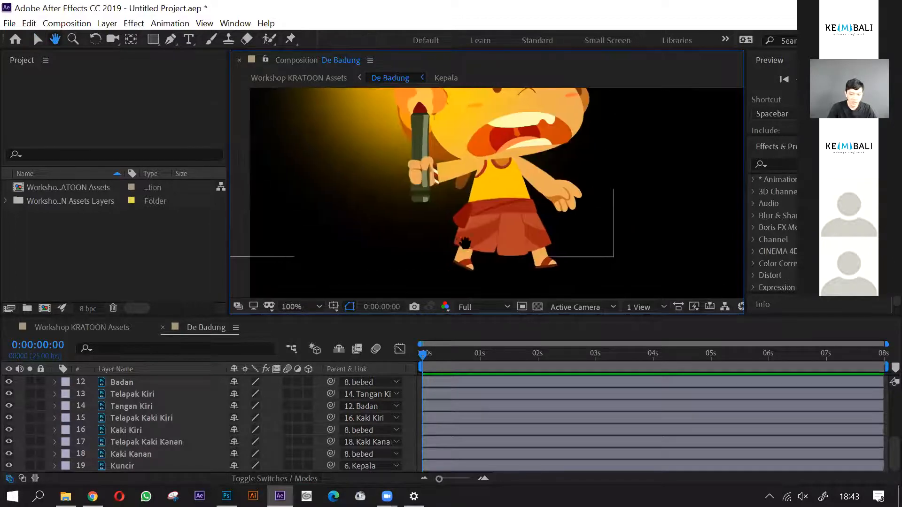
pyautogui.scroll(-1, 462, 245)
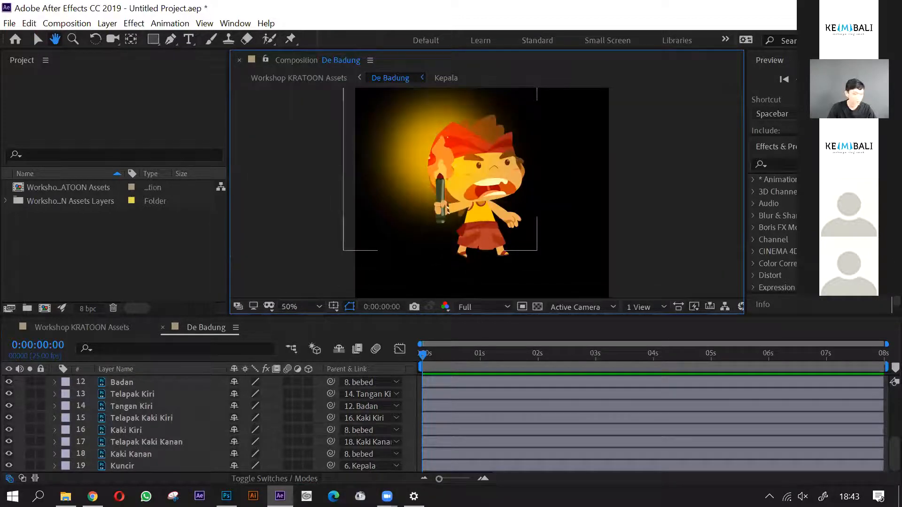
pyautogui.press('v')
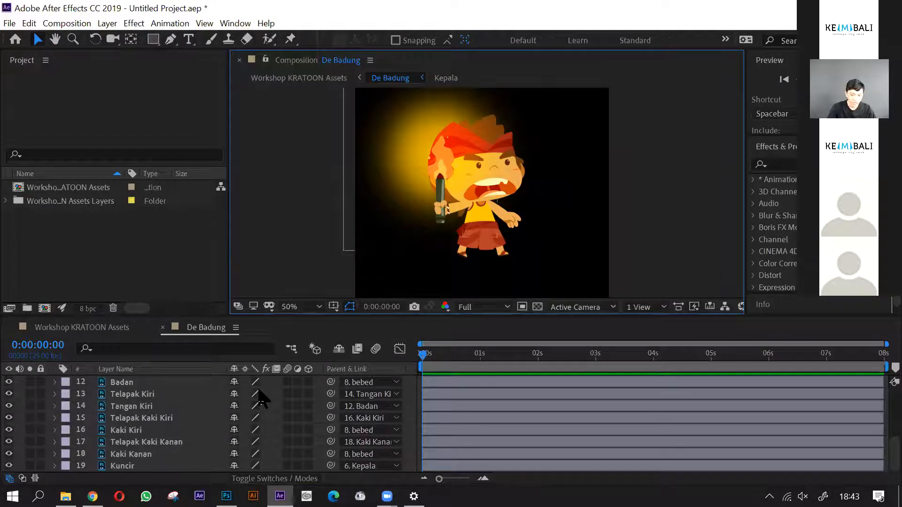
pyautogui.click(168, 442)
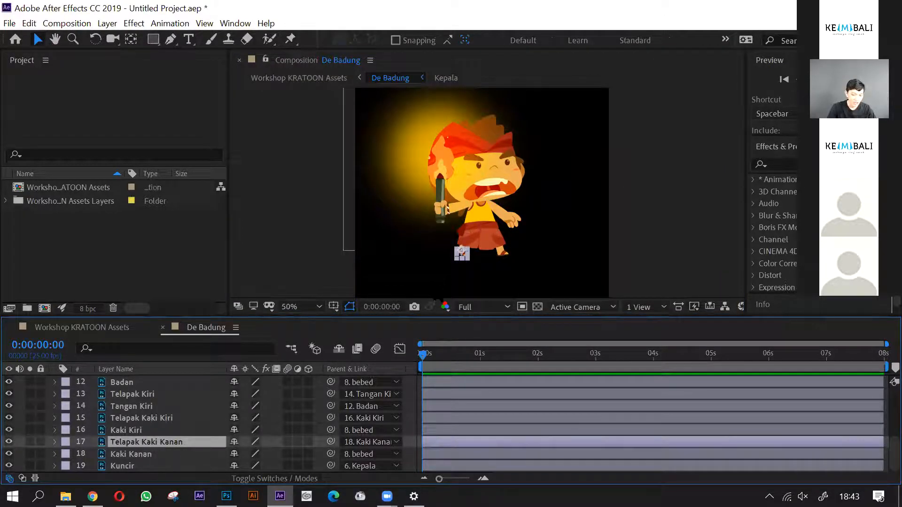
pyautogui.scroll(2, 452, 290)
pyautogui.scroll(1, 450, 277)
pyautogui.scroll(-1, 461, 266)
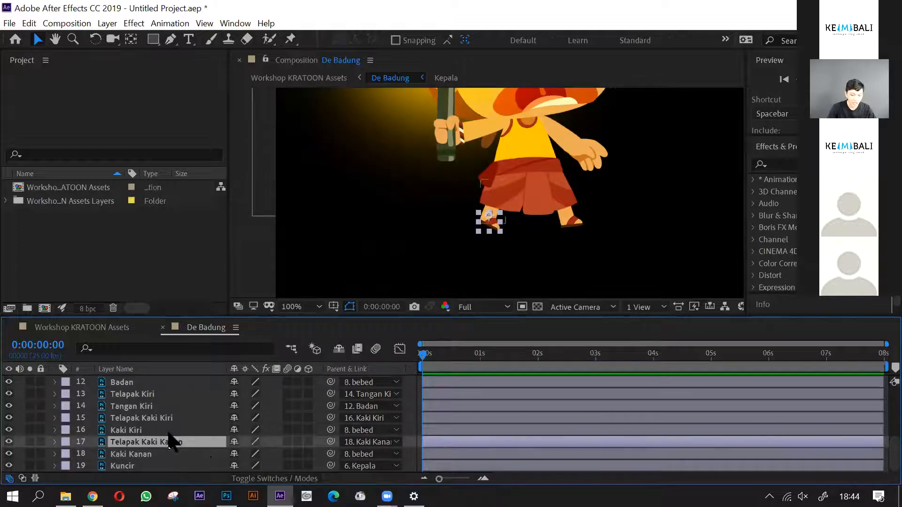
pyautogui.scroll(1, 469, 245)
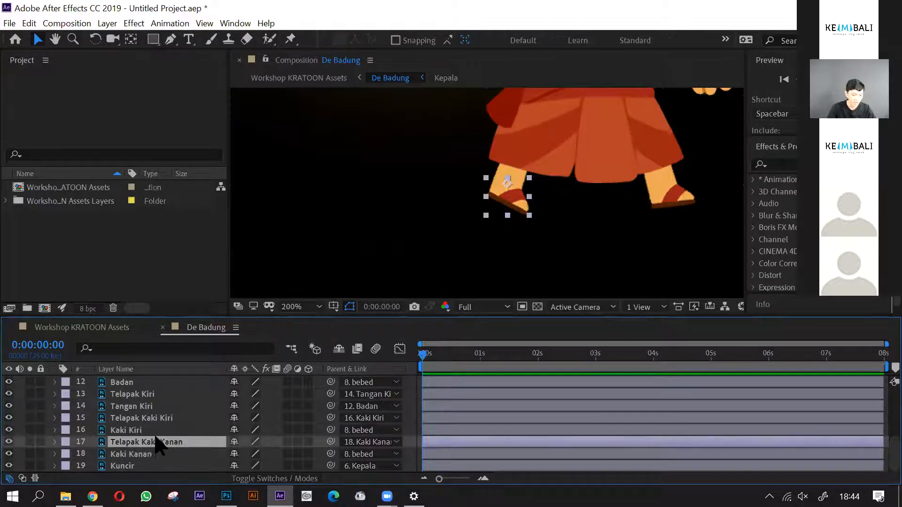
# - Expand Kaki Kanan's transform properties and enable Position and Rotation keyframing at 0:00:00:00
pyautogui.click(153, 454)
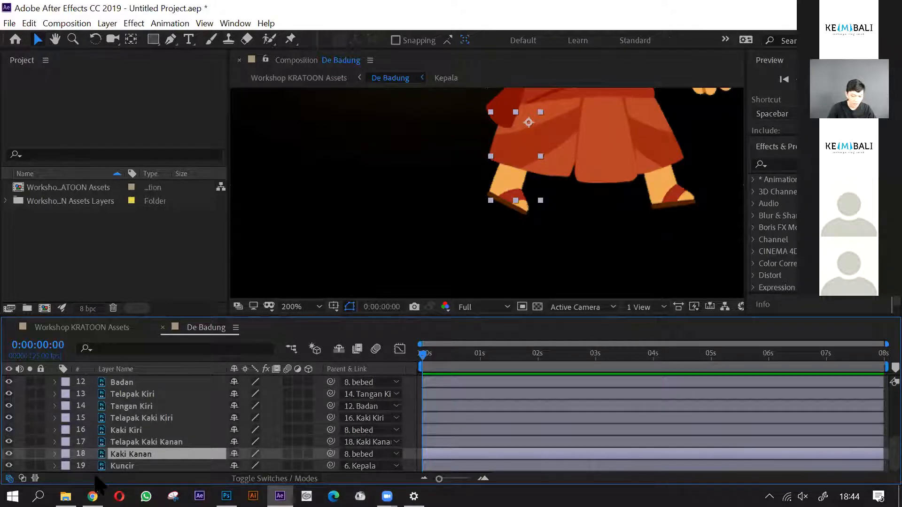
pyautogui.click(55, 454)
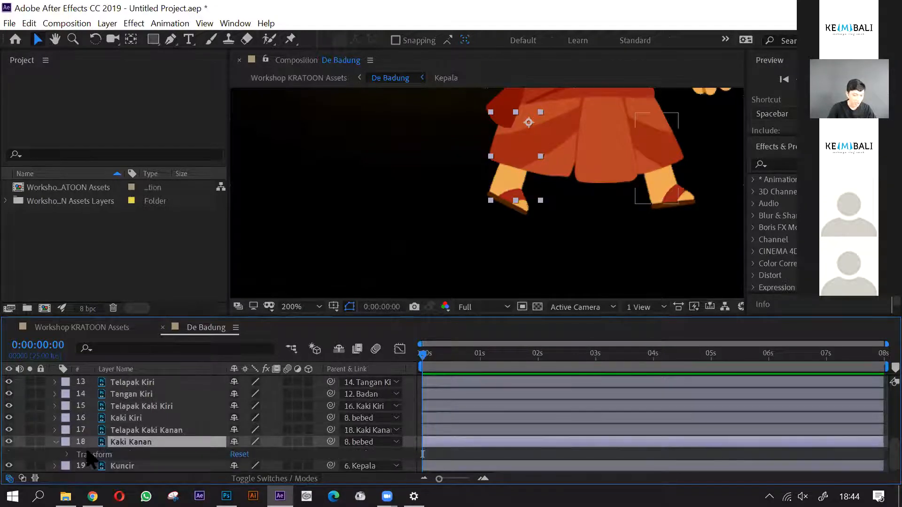
pyautogui.click(66, 454)
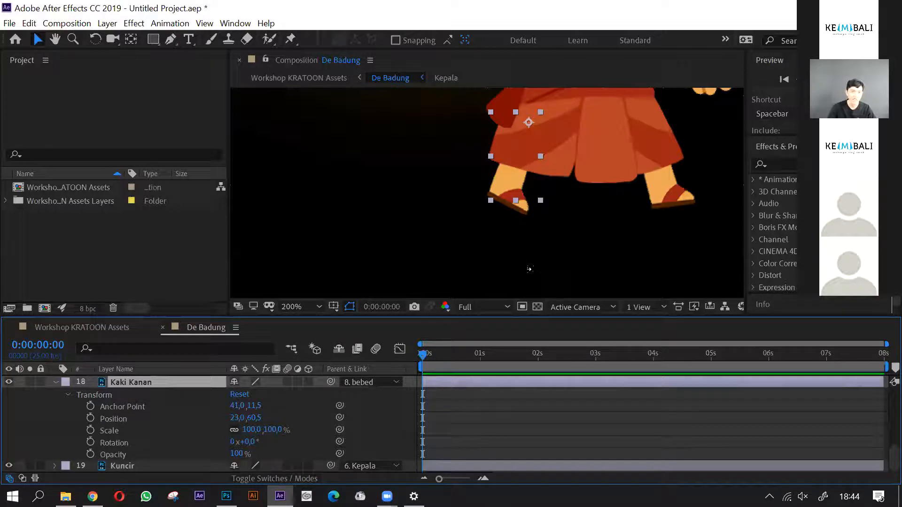
pyautogui.scroll(-1, 571, 179)
pyautogui.moveTo(572, 178); pyautogui.dragTo(543, 215)
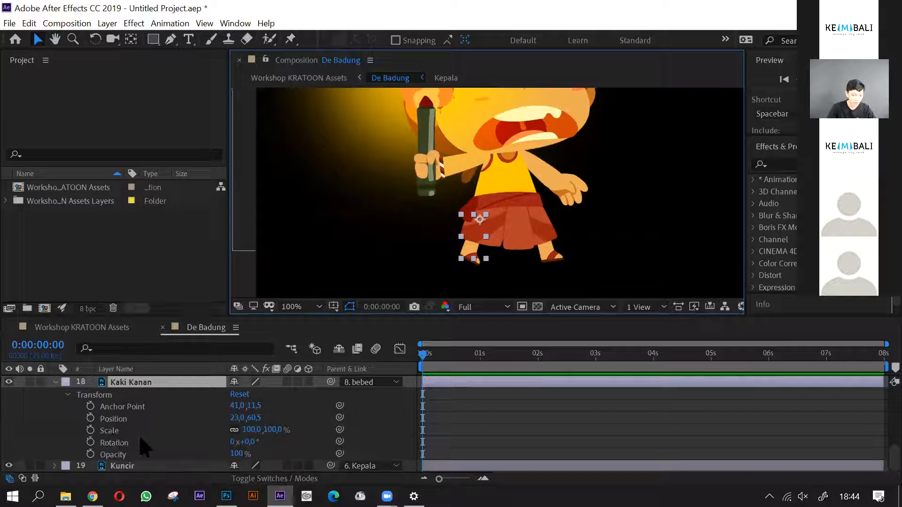
pyautogui.click(90, 418)
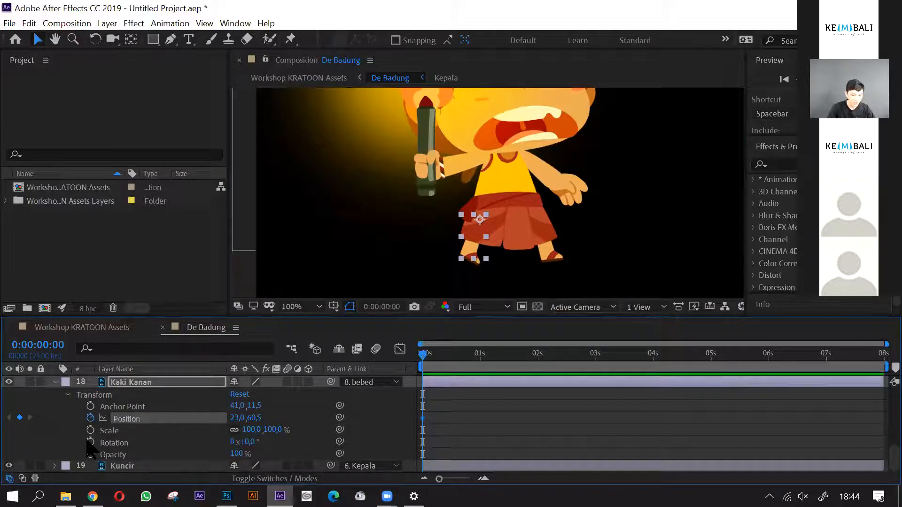
pyautogui.click(91, 442)
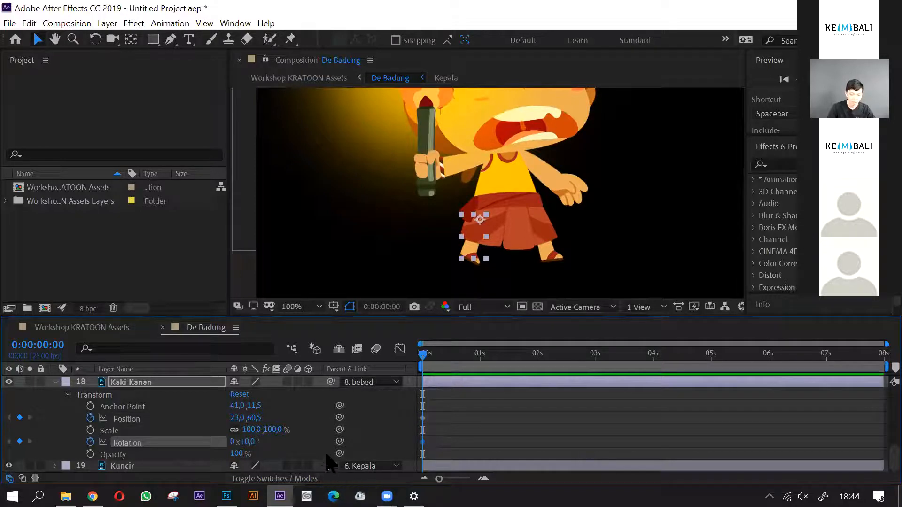
# - Magnify the timeline to show individual frames and set the current time to 0:00:00:10
pyautogui.press('=')
pyautogui.press('=')
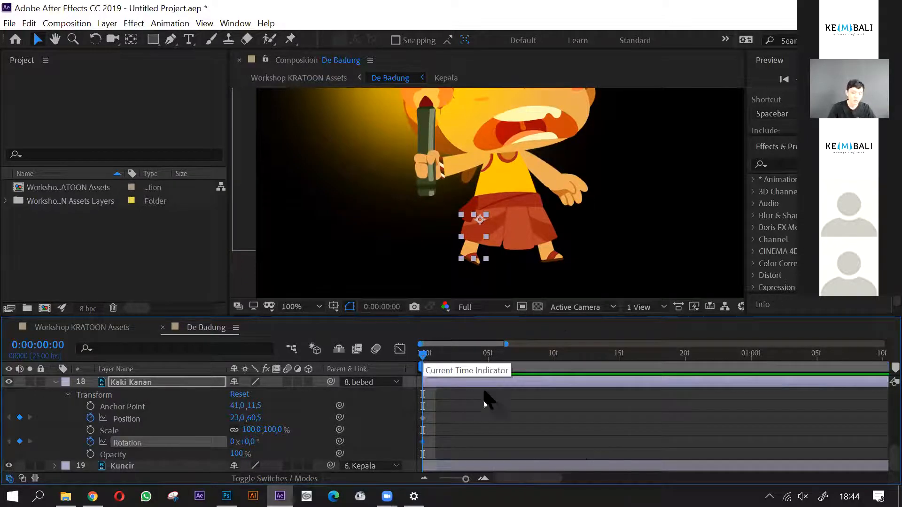
pyautogui.moveTo(428, 360); pyautogui.dragTo(549, 371)
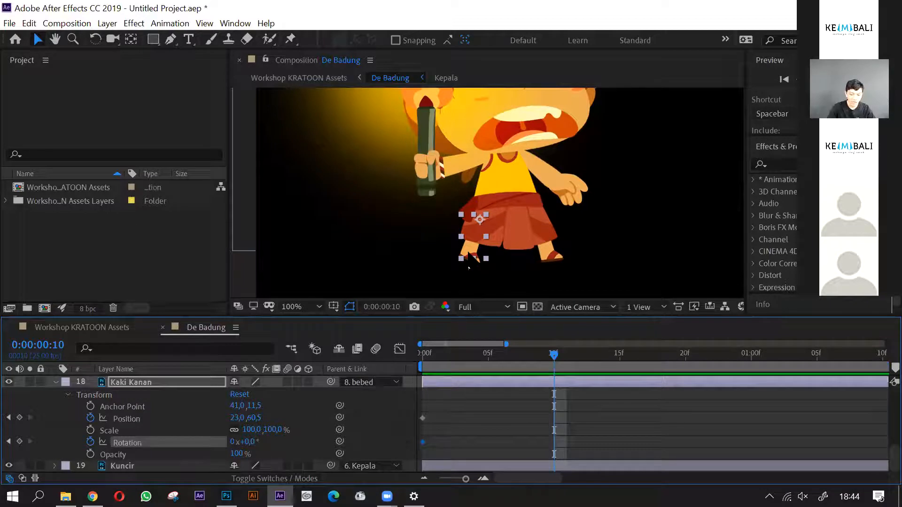
pyautogui.click(436, 364)
pyautogui.moveTo(434, 365); pyautogui.dragTo(554, 371)
pyautogui.scroll(-3, 478, 432)
pyautogui.scroll(3, 423, 430)
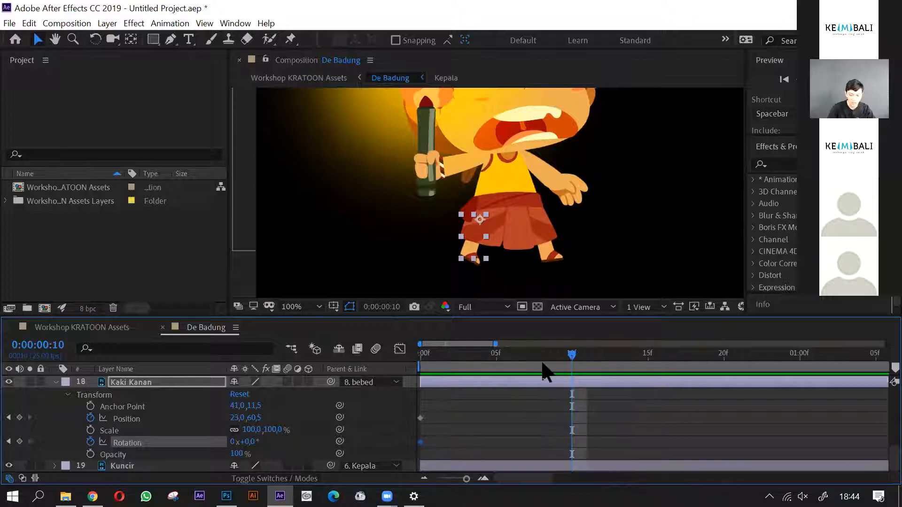
pyautogui.moveTo(570, 357); pyautogui.dragTo(434, 371)
pyautogui.click(574, 357)
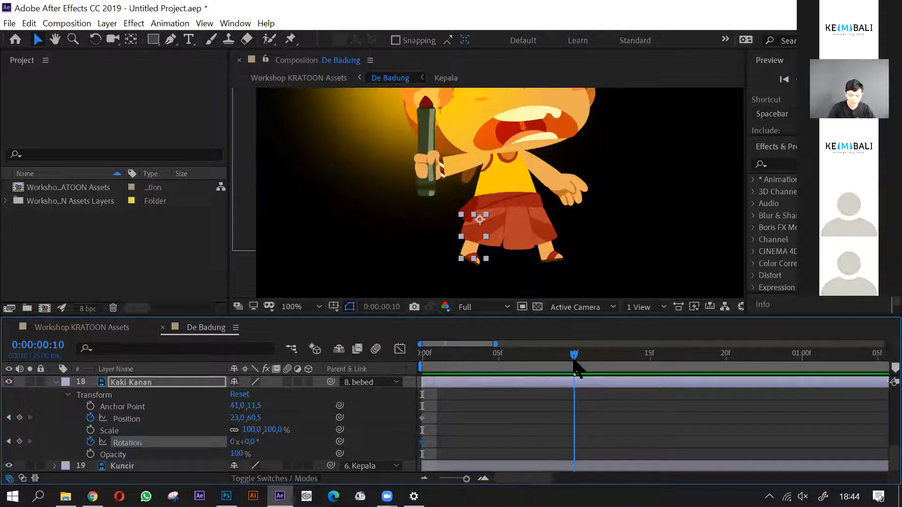
# - Keyframe Kaki Kanan's Position at frame 10 by moving the leg horizontally toward the other leg, to 153.0, 60.5
pyautogui.click(649, 428)
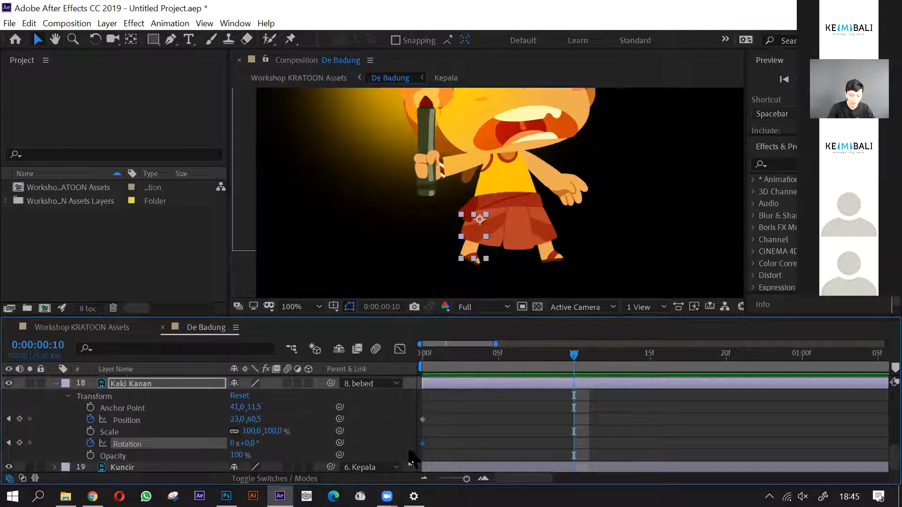
pyautogui.scroll(1, 423, 465)
pyautogui.click(155, 421)
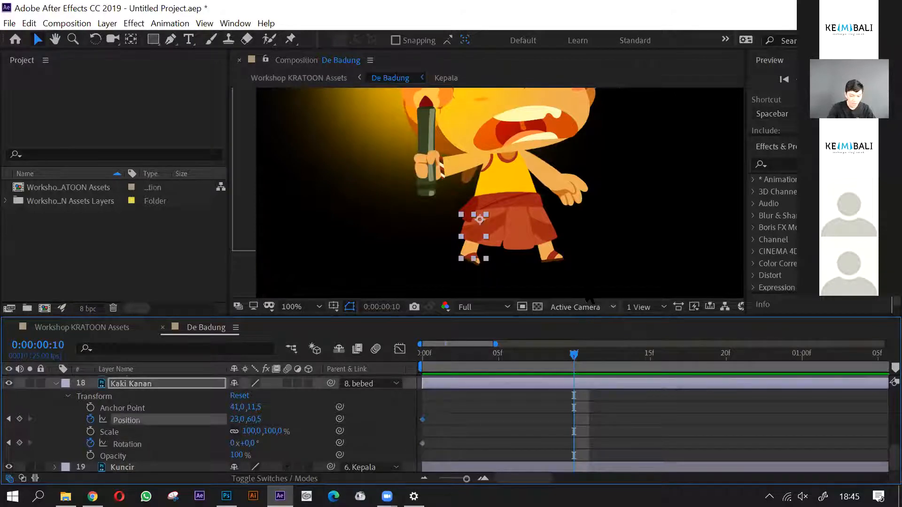
pyautogui.scroll(2, 468, 260)
pyautogui.moveTo(417, 221); pyautogui.dragTo(535, 218)
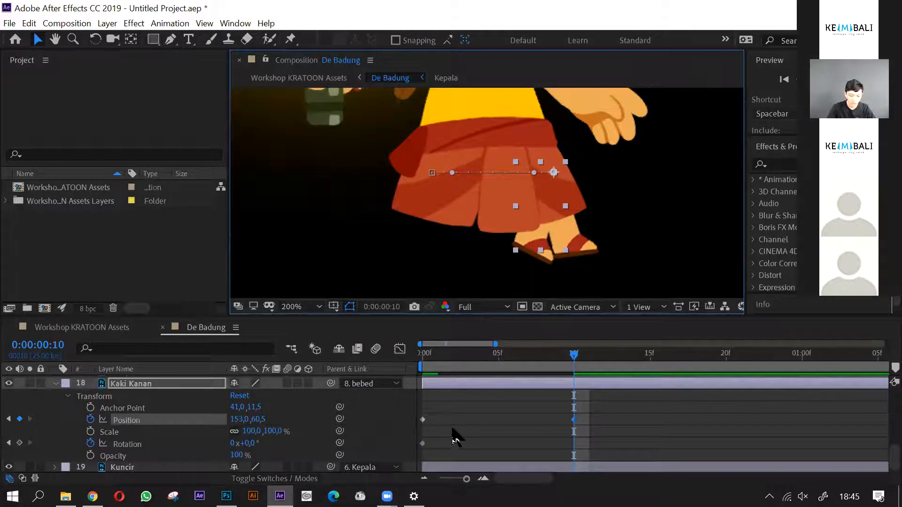
# - Keyframe Kaki Kanan at frame 10 with Rotation -36° and adjust its Position to 148.8, 60.5
pyautogui.moveTo(245, 443)
pyautogui.mouseDown()
pyautogui.moveTo(216, 440)
pyautogui.moveTo(247, 444)
pyautogui.mouseUp()
pyautogui.scroll(1, 577, 222)
pyautogui.scroll(-1, 671, 183)
pyautogui.scroll(1, 596, 213)
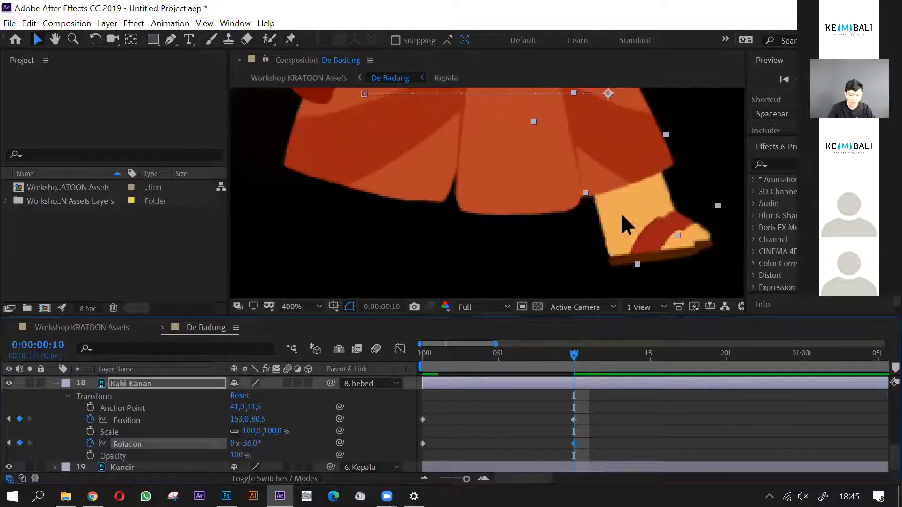
pyautogui.moveTo(662, 195); pyautogui.dragTo(654, 193)
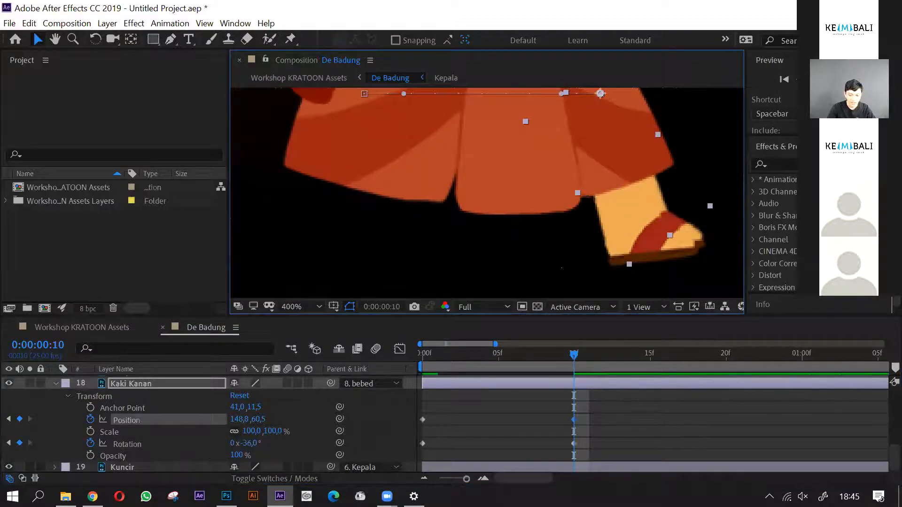
pyautogui.scroll(-1, 540, 196)
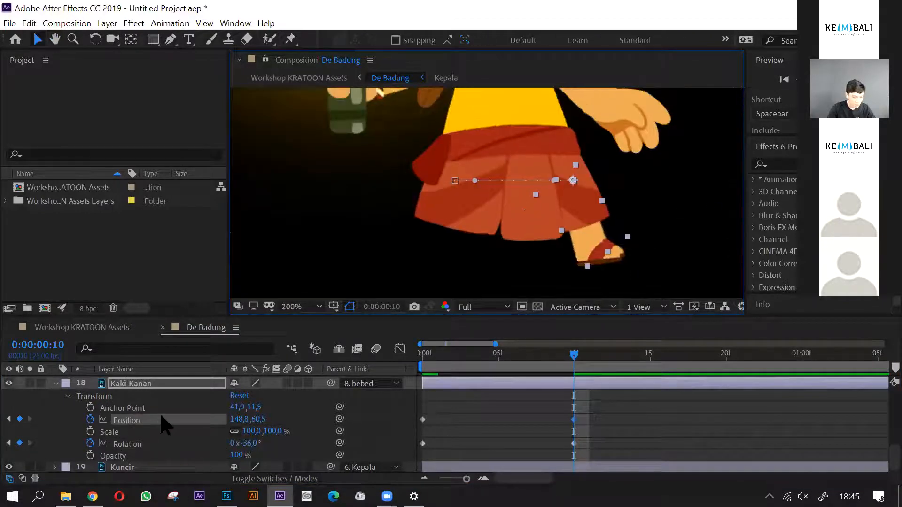
# - Hide the Telapak Kaki Kiri and Kaki Kiri layers so only the right leg and foot show
pyautogui.scroll(1, 165, 423)
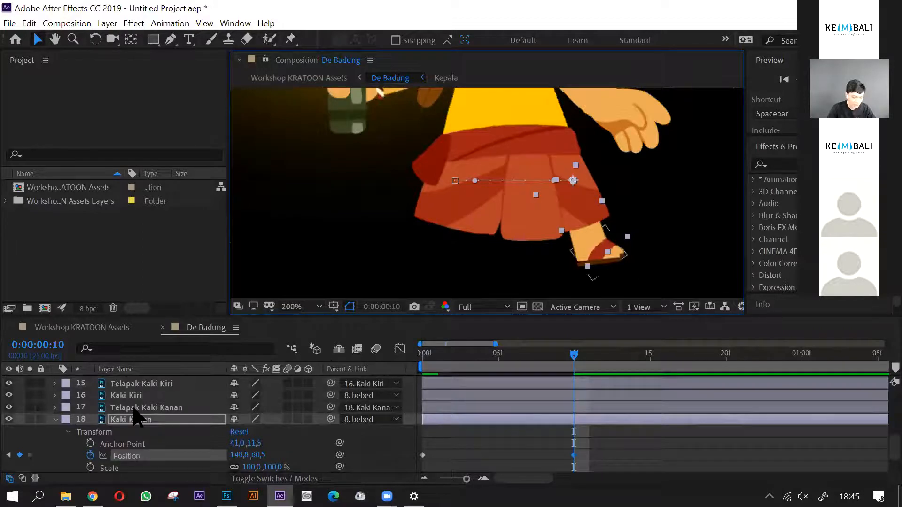
pyautogui.scroll(1, 136, 423)
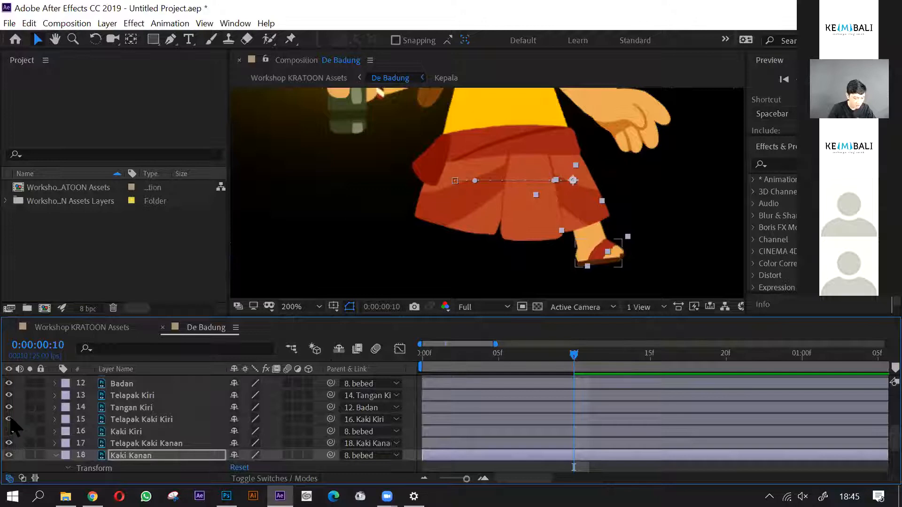
pyautogui.moveTo(9, 420); pyautogui.dragTo(9, 432)
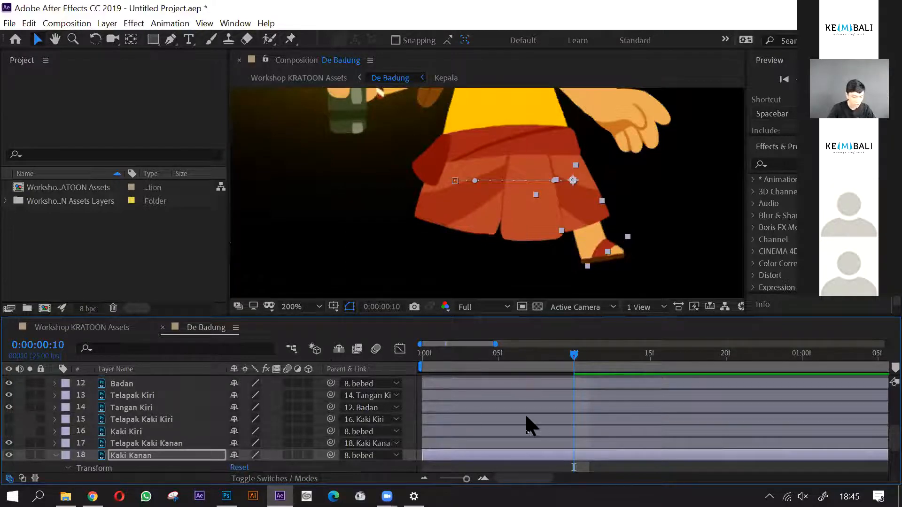
pyautogui.scroll(-3, 630, 455)
pyautogui.moveTo(574, 364); pyautogui.dragTo(572, 413)
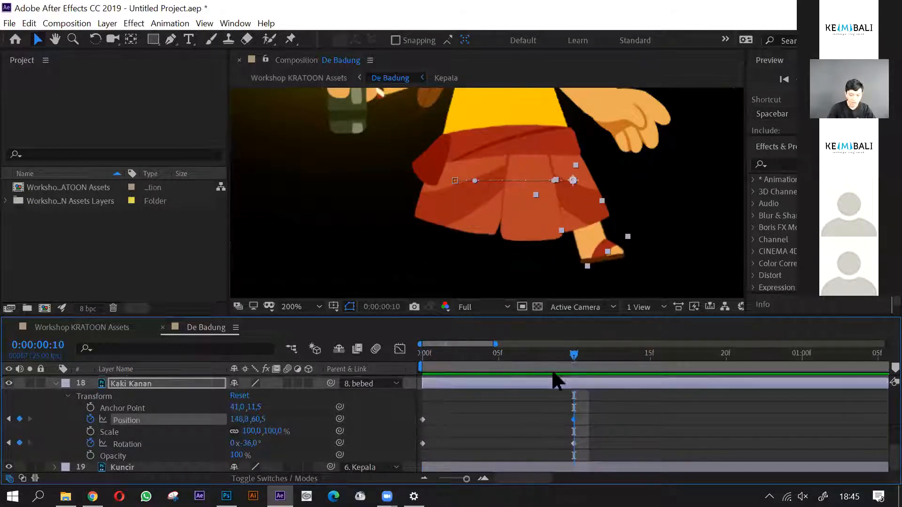
# - Reveal Telapak Kaki Kanan's Position and Rotation and enable keyframing for both at 0:00:00:00
pyautogui.moveTo(553, 365); pyautogui.dragTo(423, 402)
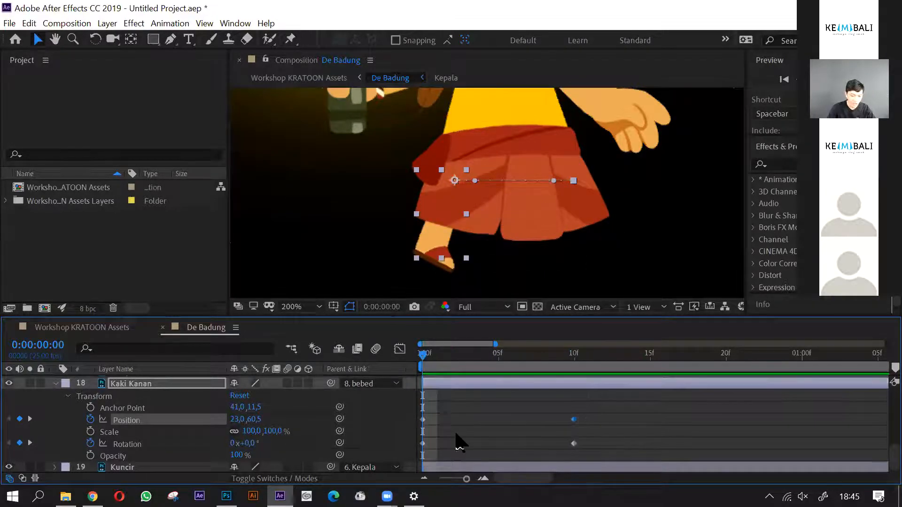
pyautogui.scroll(3, 458, 442)
pyautogui.click(202, 407)
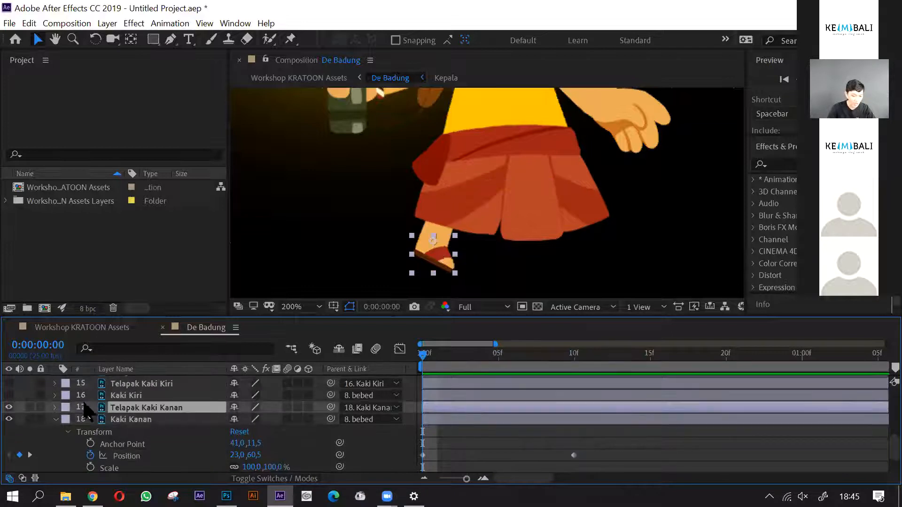
pyautogui.click(55, 407)
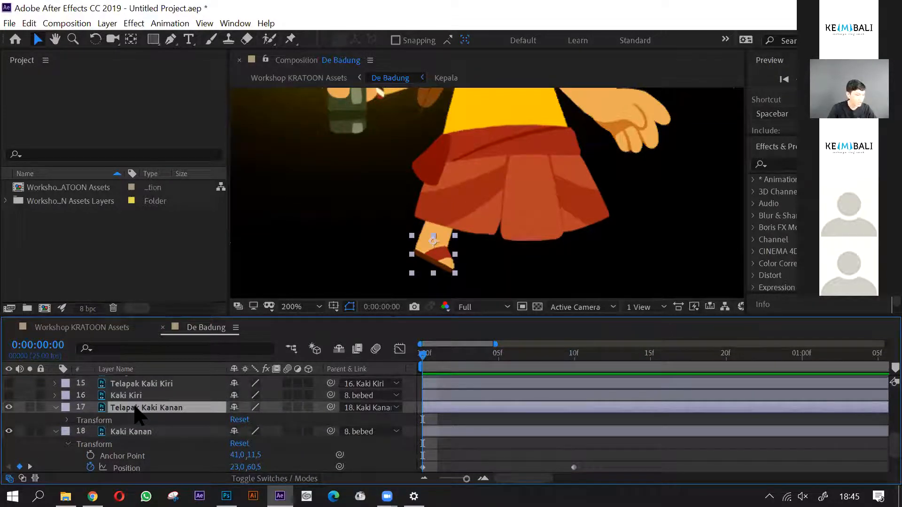
pyautogui.press('r')
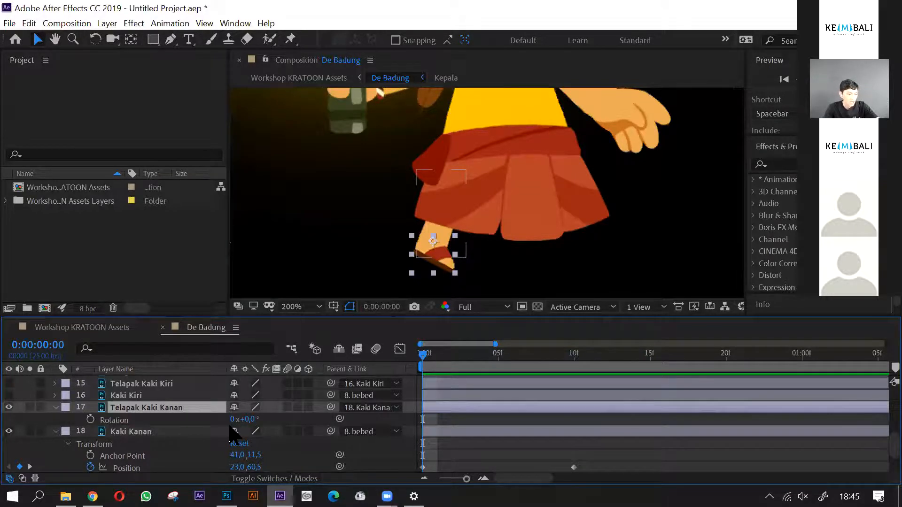
pyautogui.hotkey('shift', 'p')
pyautogui.scroll(-2, 113, 433)
pyautogui.scroll(2, 108, 439)
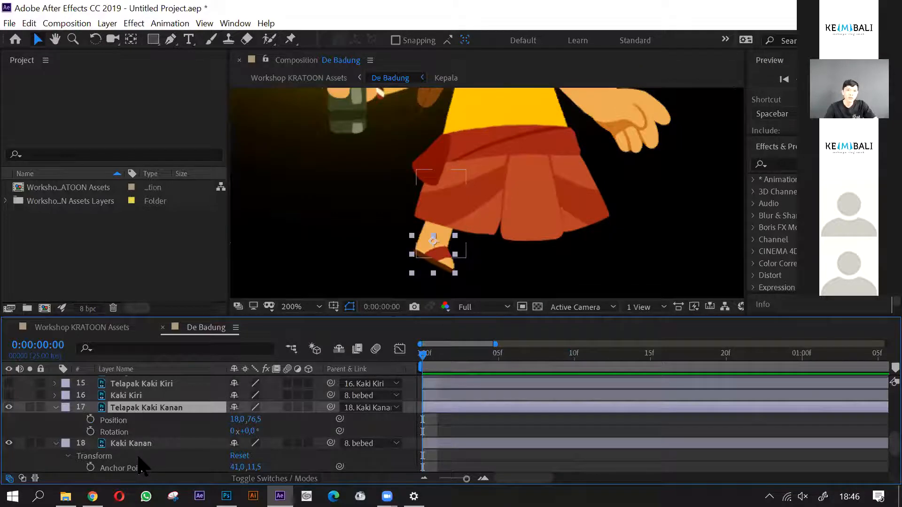
pyautogui.click(90, 419)
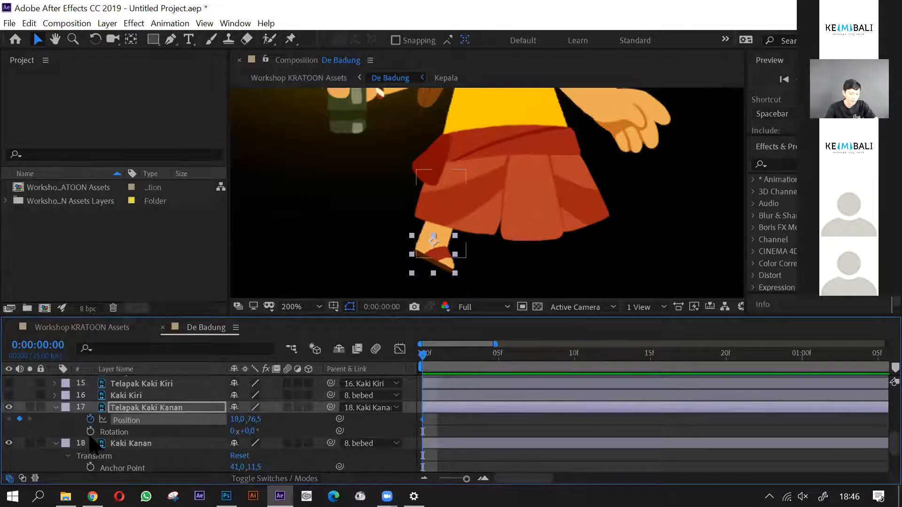
pyautogui.click(90, 431)
# - Keyframe Telapak Kaki Kanan at frame 10 with Rotation -14° and Position 16.5, 76.0
pyautogui.scroll(-1, 421, 447)
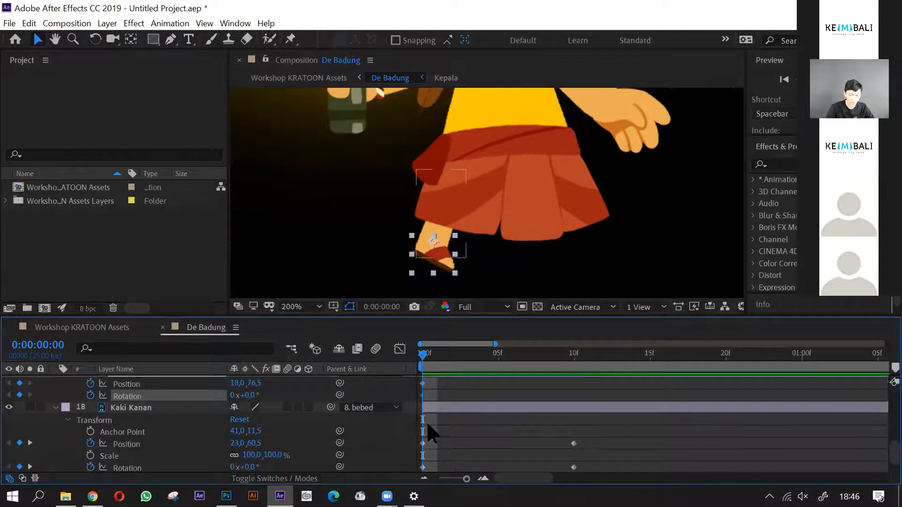
pyautogui.moveTo(426, 363); pyautogui.dragTo(572, 379)
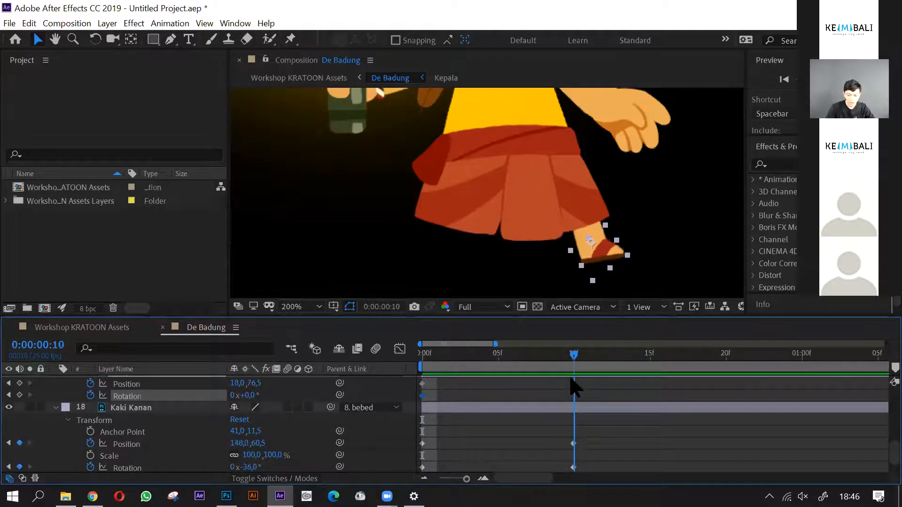
pyautogui.click(19, 383)
pyautogui.click(19, 396)
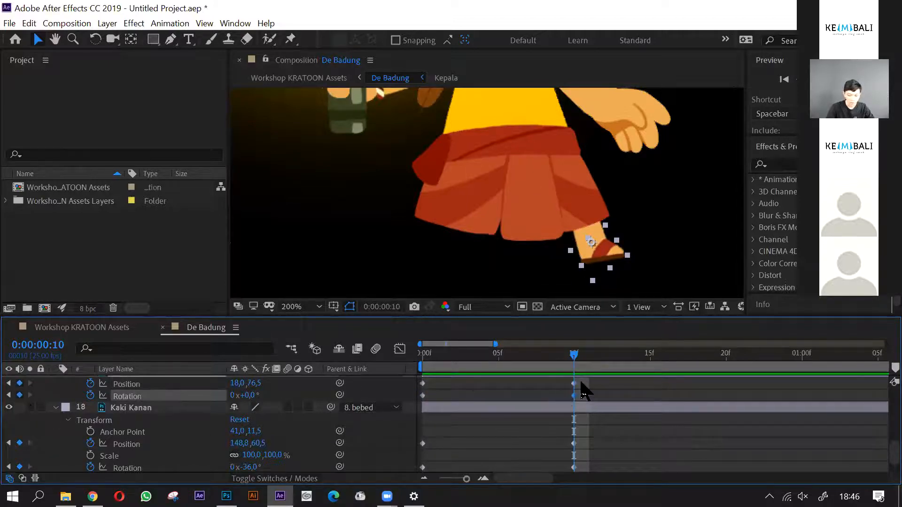
pyautogui.moveTo(576, 362); pyautogui.dragTo(573, 388)
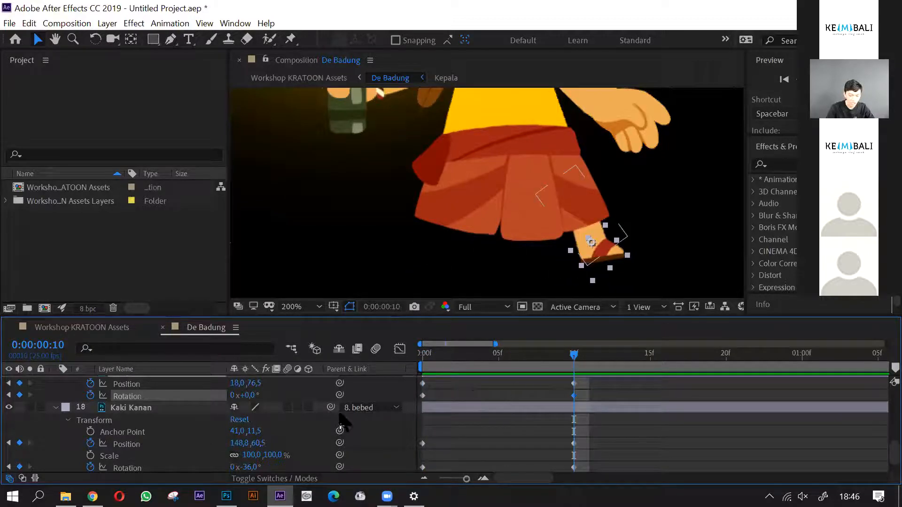
pyautogui.moveTo(251, 394); pyautogui.dragTo(244, 395)
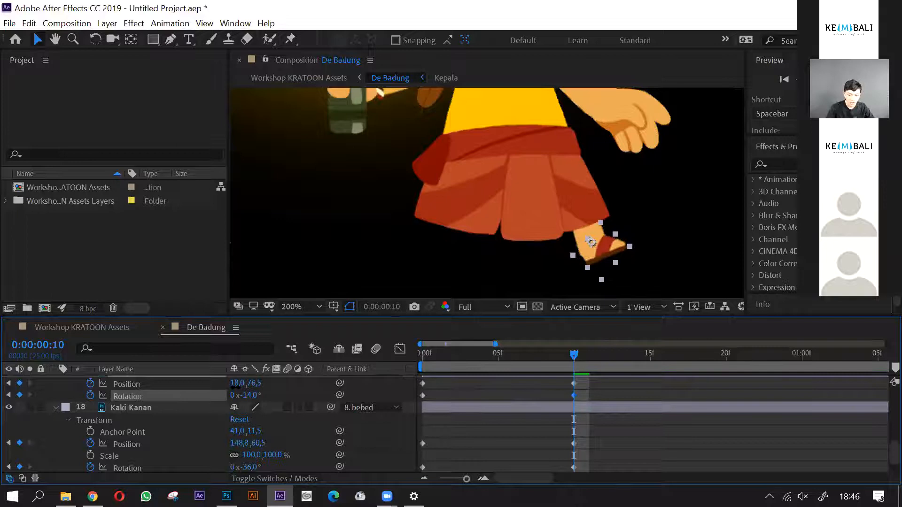
pyautogui.scroll(1, 615, 252)
pyautogui.moveTo(557, 261); pyautogui.dragTo(555, 260)
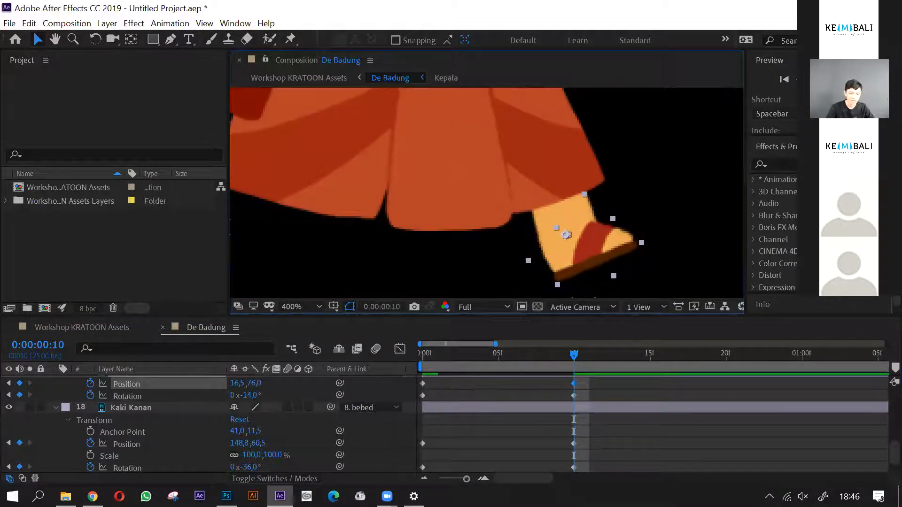
# - Keyframe Telapak Kaki Kanan at frame 5 with Rotation 24° and Position 19.9, 77.7
pyautogui.scroll(-1, 631, 263)
pyautogui.moveTo(576, 354); pyautogui.dragTo(498, 382)
pyautogui.moveTo(246, 395); pyautogui.dragTo(269, 395)
pyautogui.scroll(1, 566, 256)
pyautogui.moveTo(482, 255); pyautogui.dragTo(487, 255)
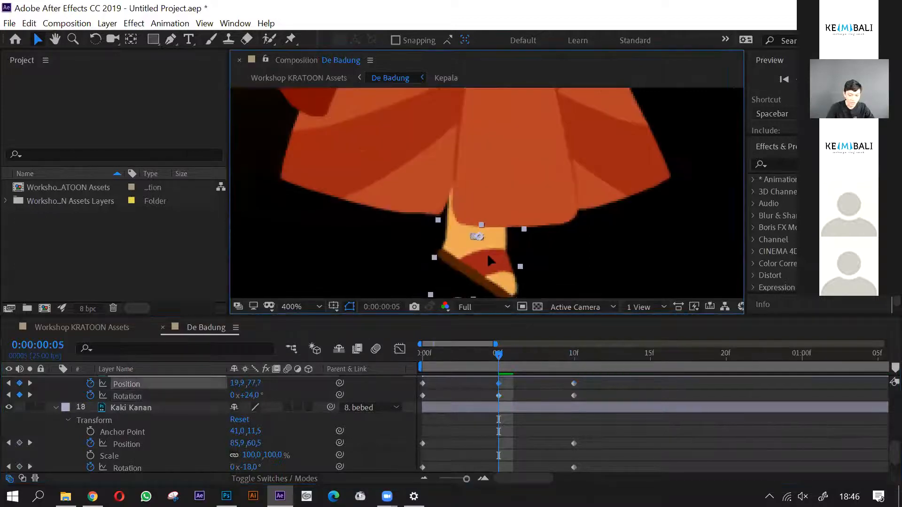
# - Scrub through the foot motion and keyframe Kaki Kanan at frame 5 with Rotation 20° and Position 85.4, 73.0
pyautogui.scroll(-1, 469, 202)
pyautogui.moveTo(498, 356); pyautogui.dragTo(421, 372)
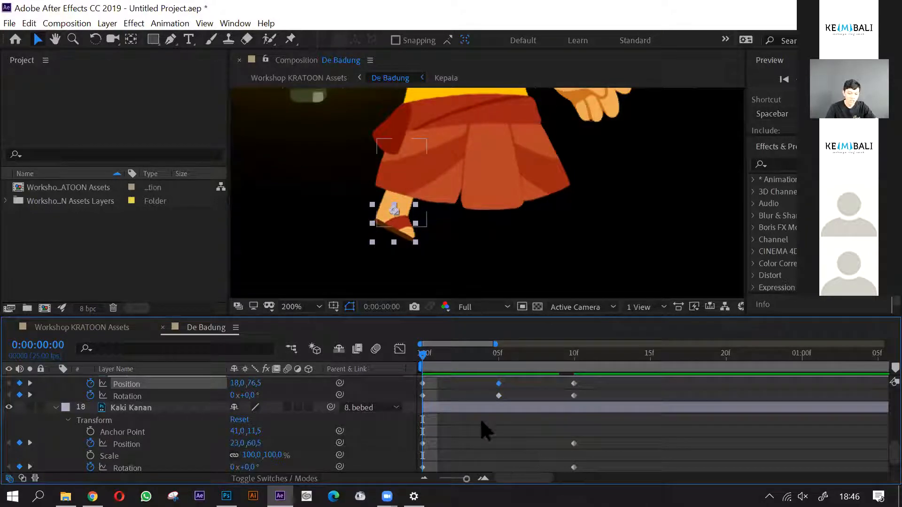
pyautogui.moveTo(440, 363); pyautogui.dragTo(498, 422)
pyautogui.scroll(-2, 501, 421)
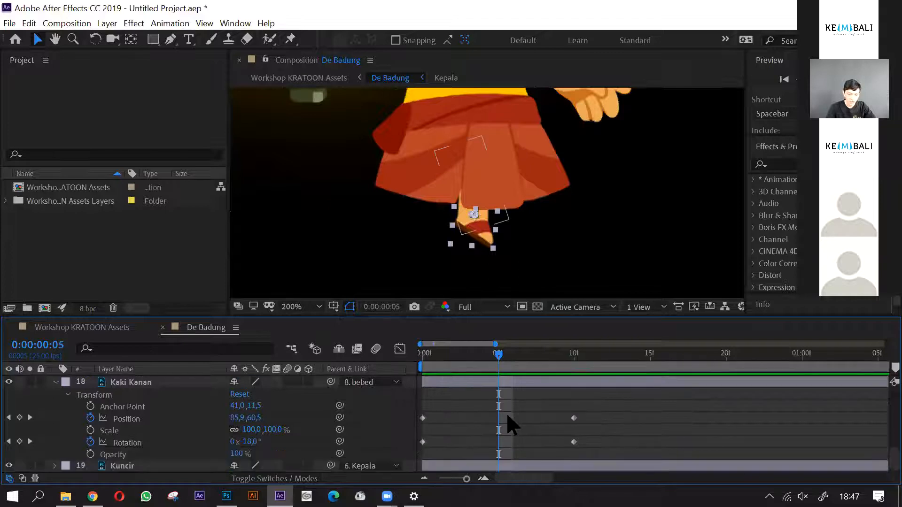
pyautogui.click(506, 384)
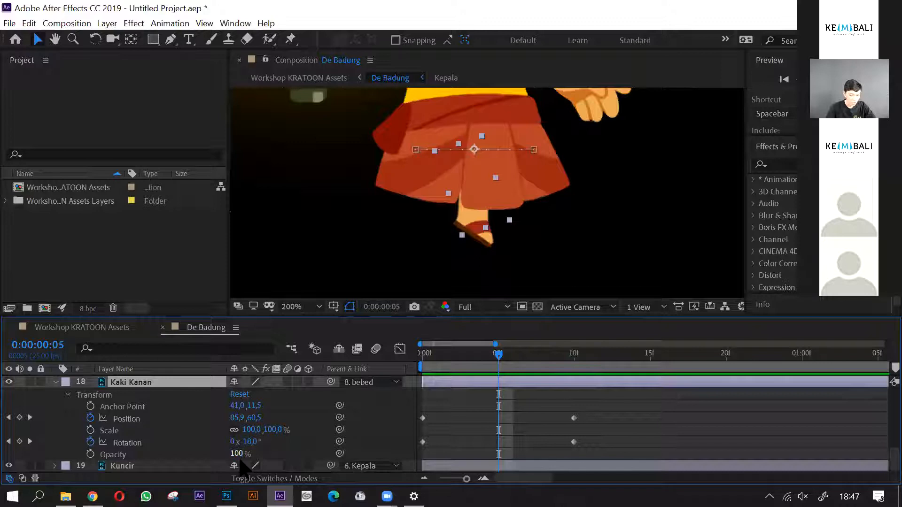
pyautogui.moveTo(256, 443); pyautogui.dragTo(281, 446)
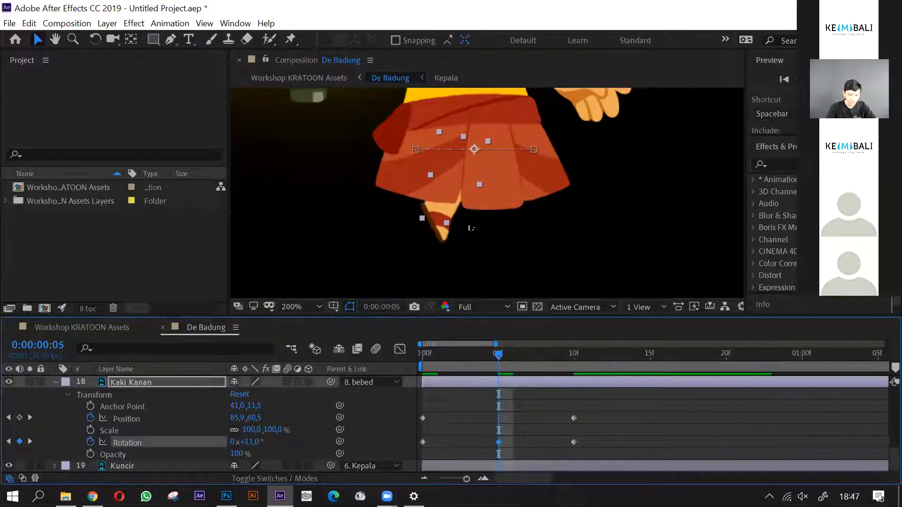
pyautogui.moveTo(456, 200); pyautogui.dragTo(456, 212)
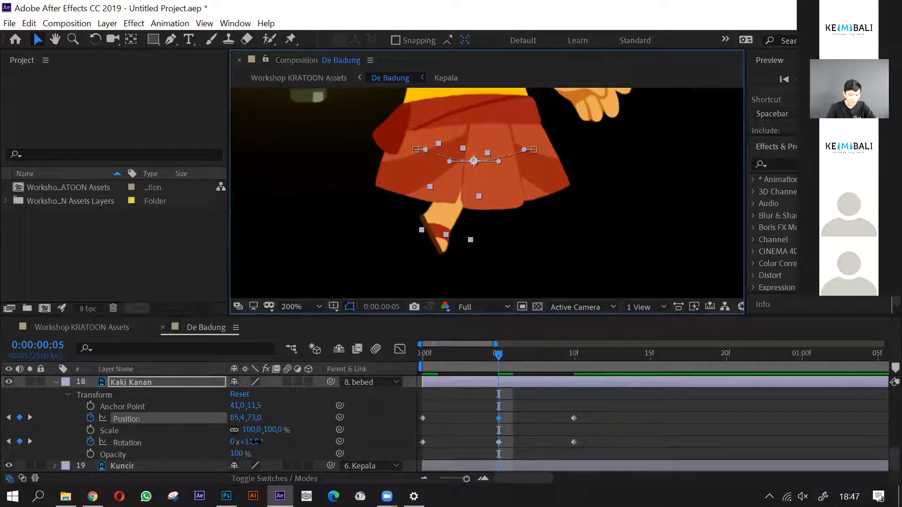
pyautogui.moveTo(256, 443); pyautogui.dragTo(265, 443)
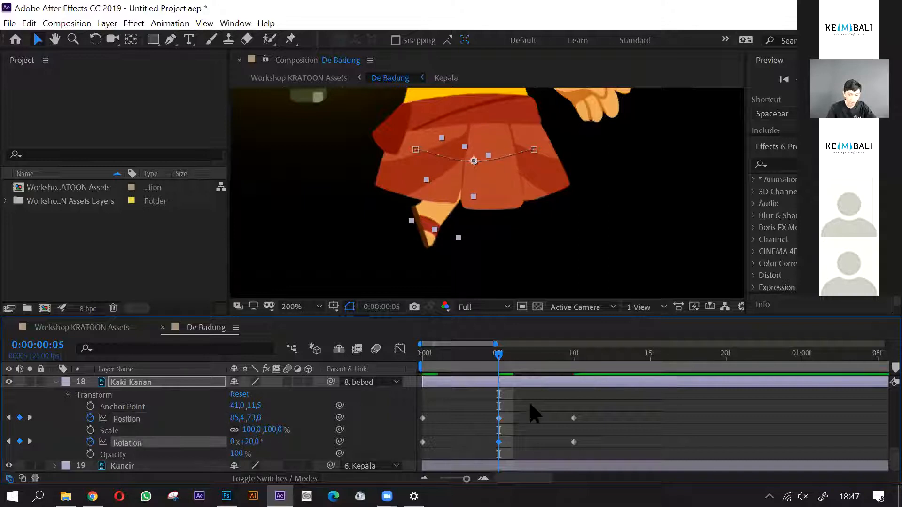
# - Copy Kaki Kanan's Position and Rotation keyframes from frame 0 to 0:00:00:20
pyautogui.moveTo(466, 353); pyautogui.dragTo(573, 393)
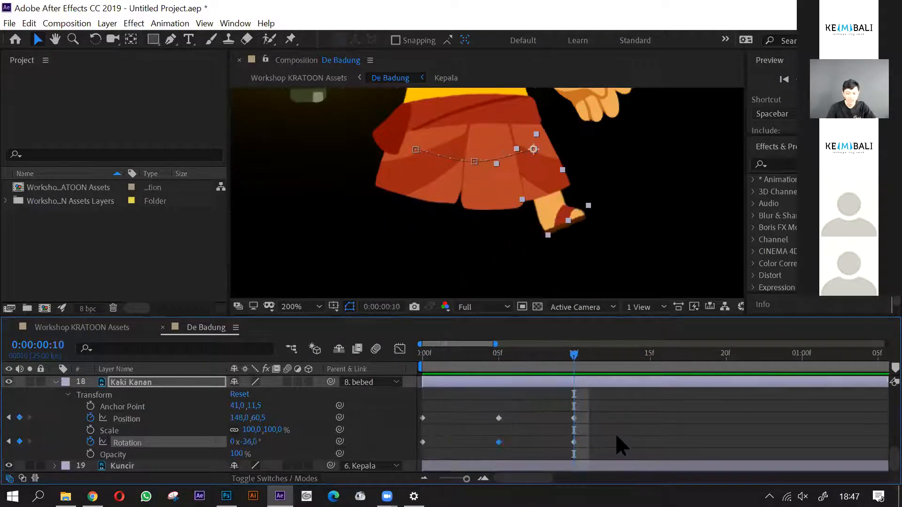
pyautogui.moveTo(579, 364); pyautogui.dragTo(727, 382)
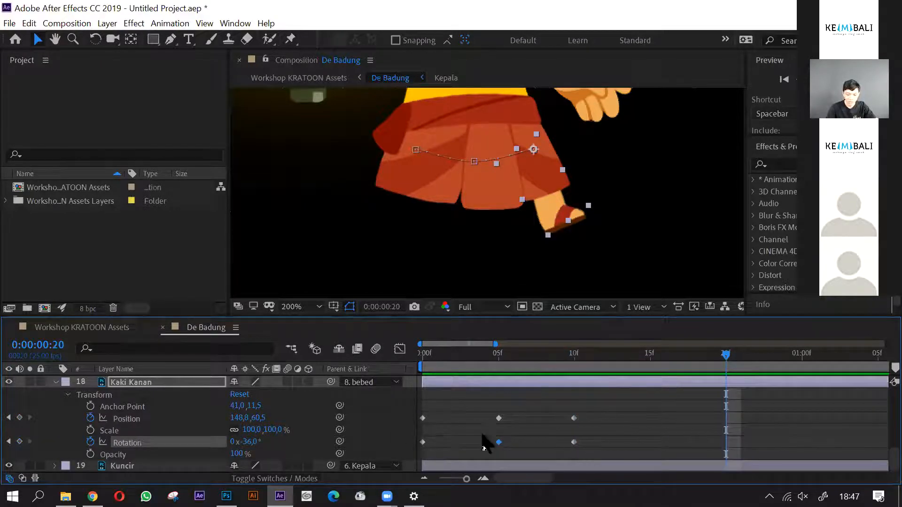
pyautogui.scroll(3, 474, 444)
pyautogui.scroll(-3, 472, 449)
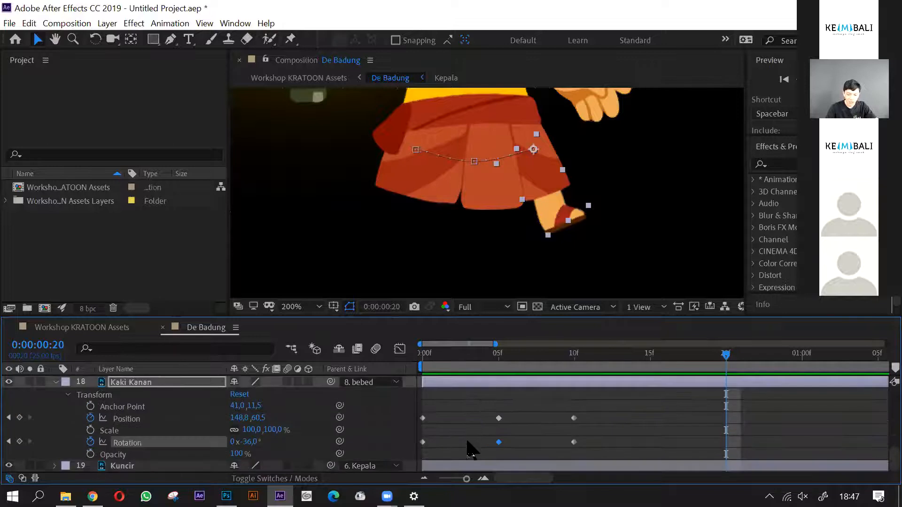
pyautogui.moveTo(436, 411); pyautogui.dragTo(423, 460)
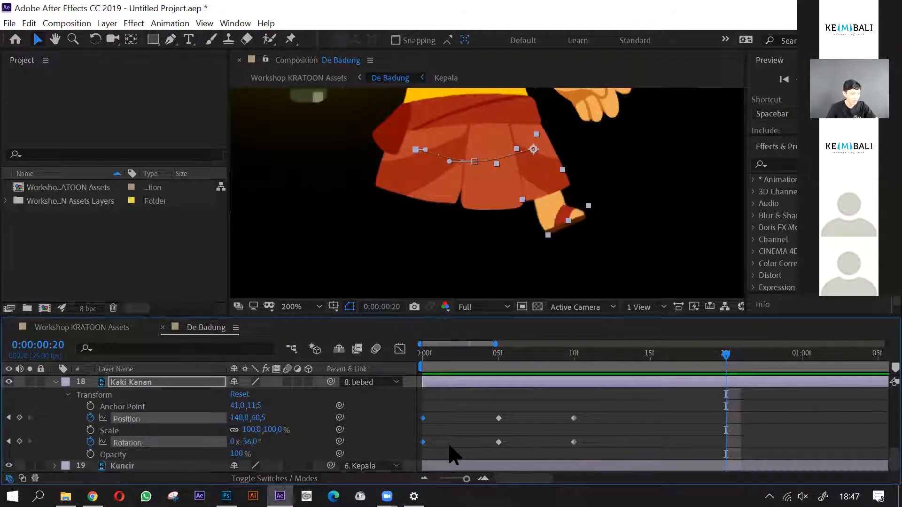
pyautogui.hotkey('ctrl', 'v')
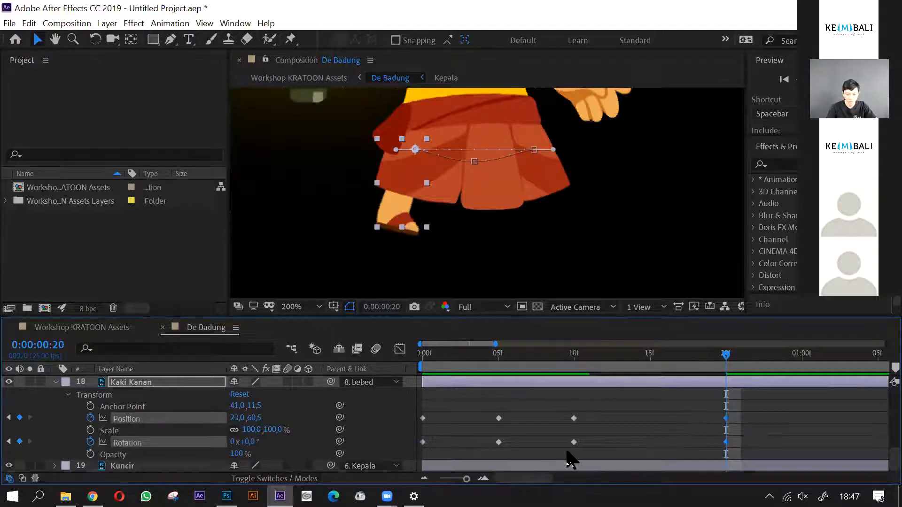
pyautogui.scroll(3, 567, 451)
pyautogui.moveTo(435, 391); pyautogui.dragTo(418, 423)
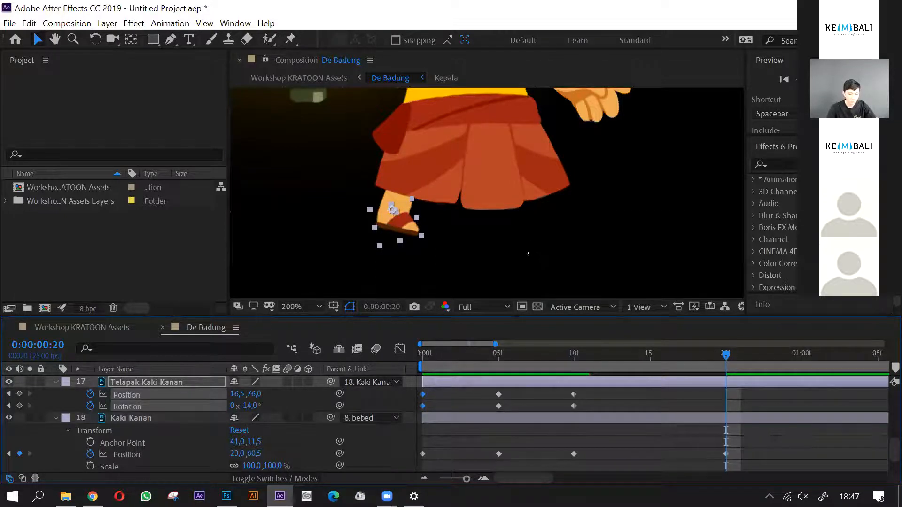
pyautogui.scroll(-4, 457, 238)
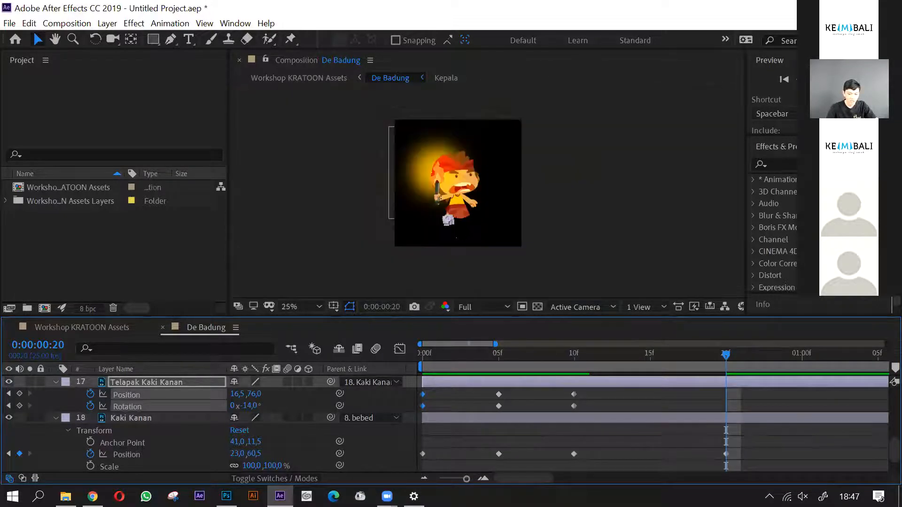
pyautogui.scroll(7, 456, 238)
pyautogui.scroll(-6, 456, 238)
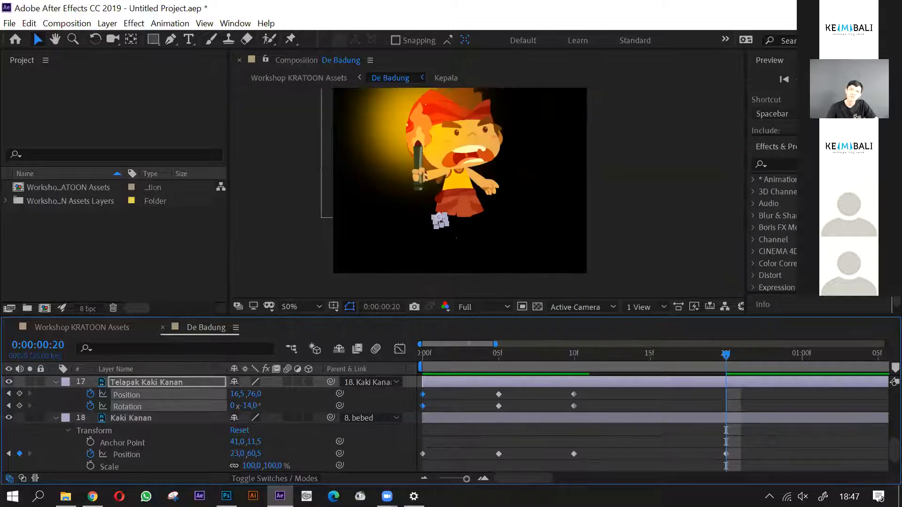
pyautogui.scroll(-1, 456, 238)
pyautogui.scroll(1, 456, 238)
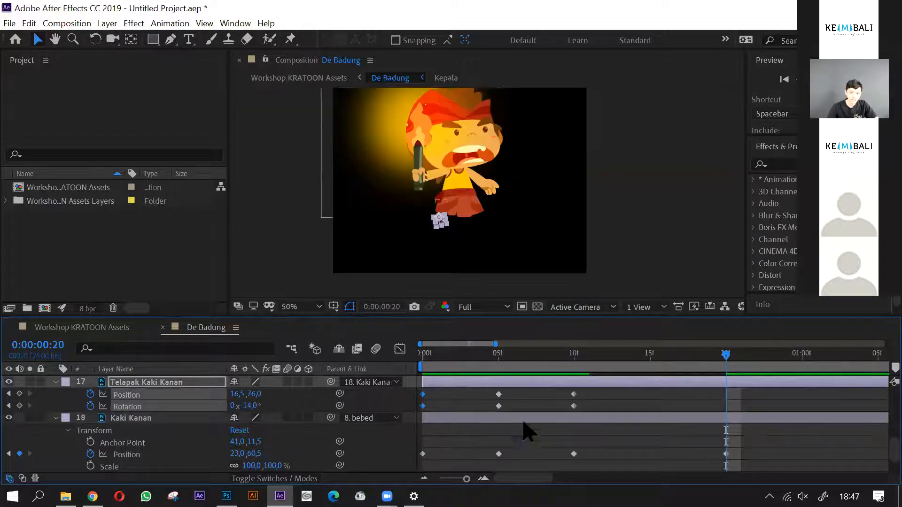
pyautogui.scroll(-3, 514, 434)
pyautogui.scroll(5, 425, 452)
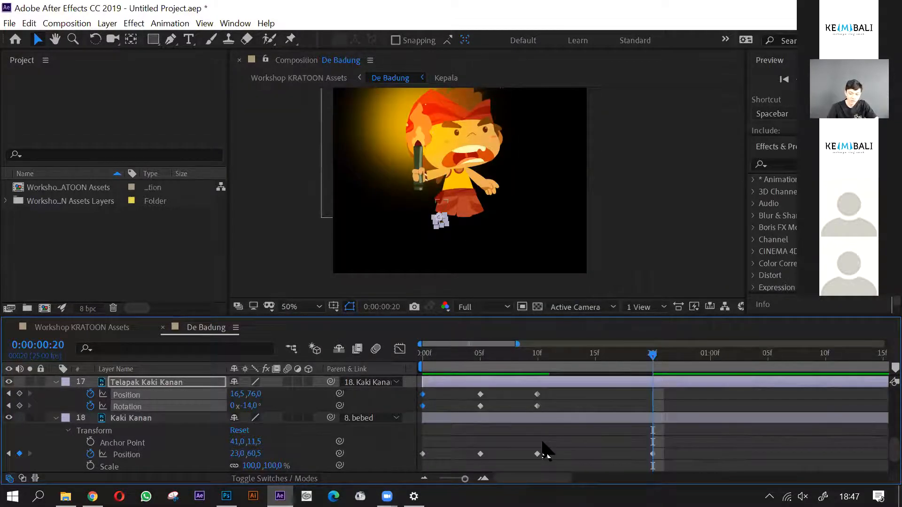
pyautogui.scroll(-1, 489, 451)
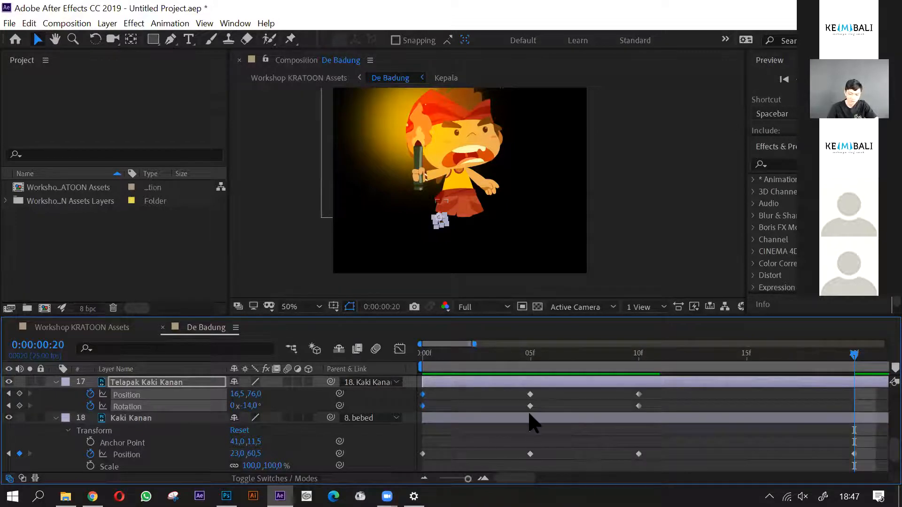
pyautogui.press('space')
pyautogui.moveTo(450, 405); pyautogui.dragTo(605, 399)
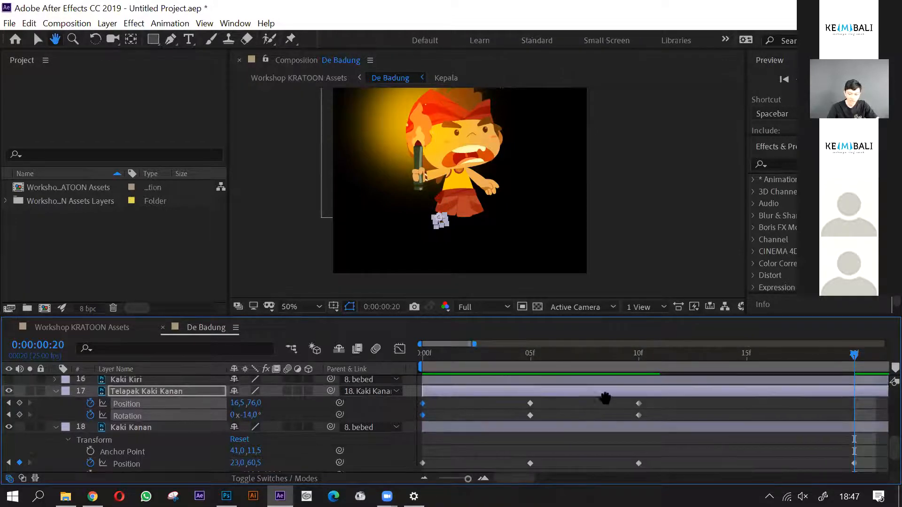
pyautogui.scroll(-2, 674, 436)
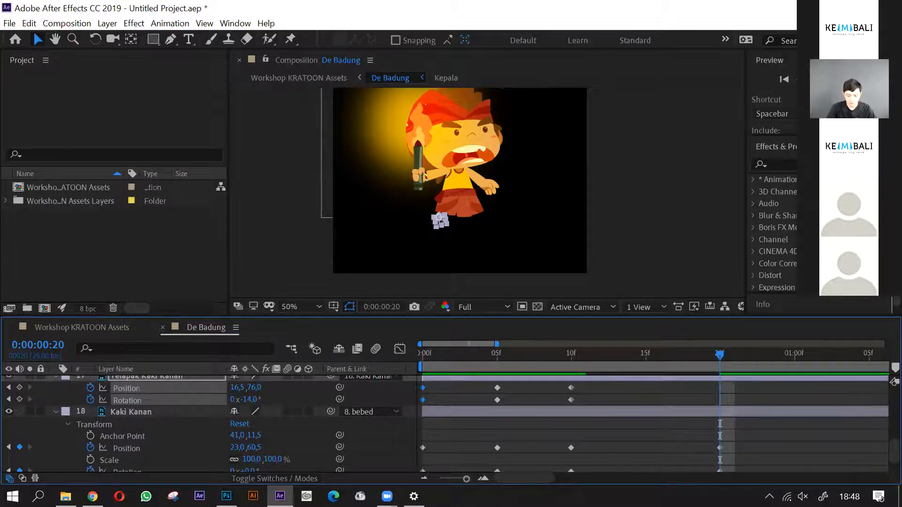
# - Play back the right leg and foot animation from frame 0 to check the motion through 0:00:00:20
pyautogui.click(496, 360)
pyautogui.moveTo(432, 366); pyautogui.dragTo(423, 366)
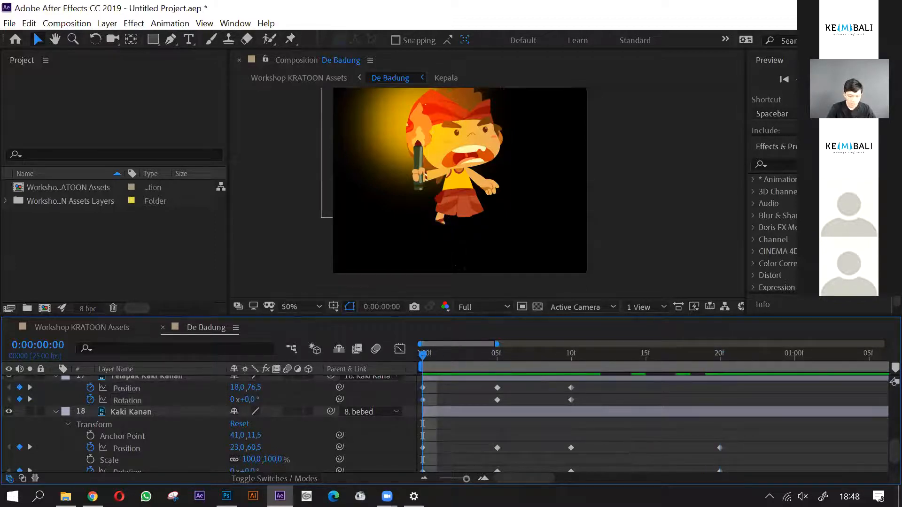
pyautogui.scroll(2, 453, 259)
pyautogui.moveTo(463, 244); pyautogui.dragTo(491, 248)
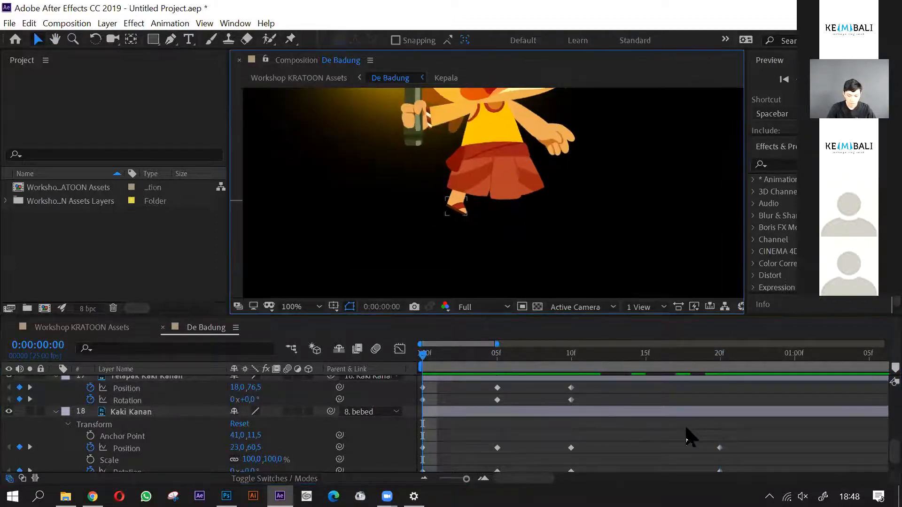
pyautogui.click(427, 362)
pyautogui.press('space')
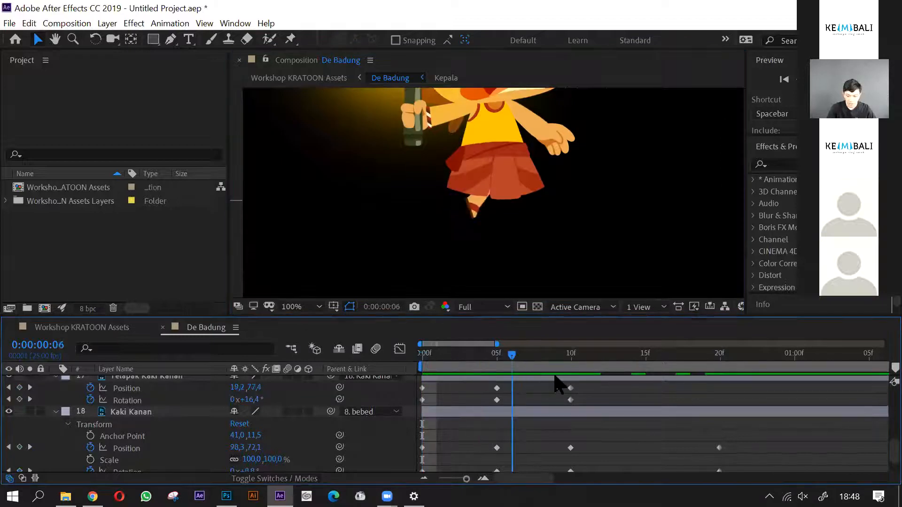
pyautogui.press('space')
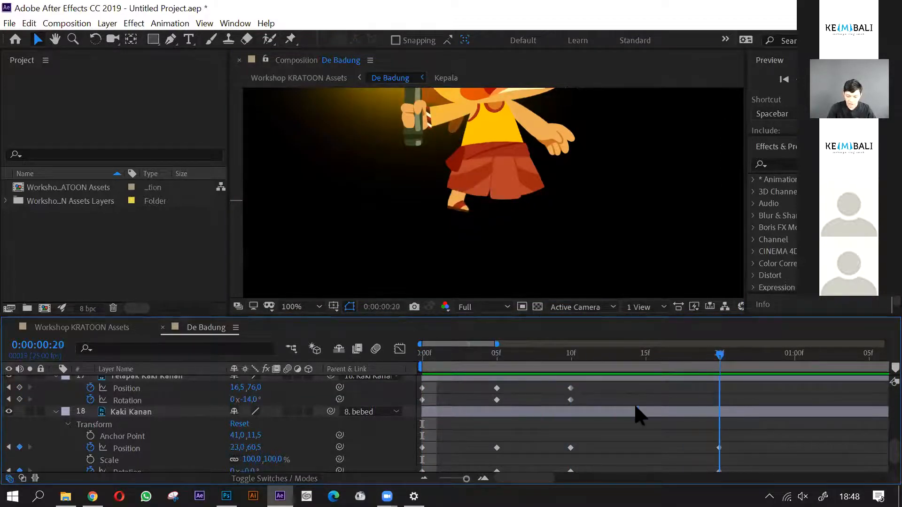
# - Copy Telapak Kaki Kanan's Position and Rotation keyframes from frame 0 to 0:00:00:20
pyautogui.moveTo(431, 387); pyautogui.dragTo(414, 401)
pyautogui.hotkey('ctrl', 'c')
pyautogui.hotkey('ctrl', 'v')
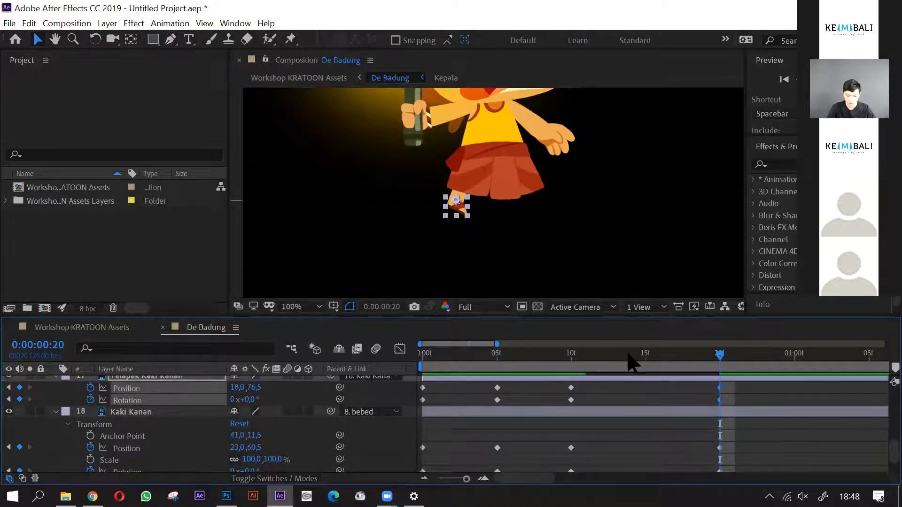
# - Lower Kaki Kanan at frame 15 to keyframe its Position at 86.4, 85.5
pyautogui.click(565, 358)
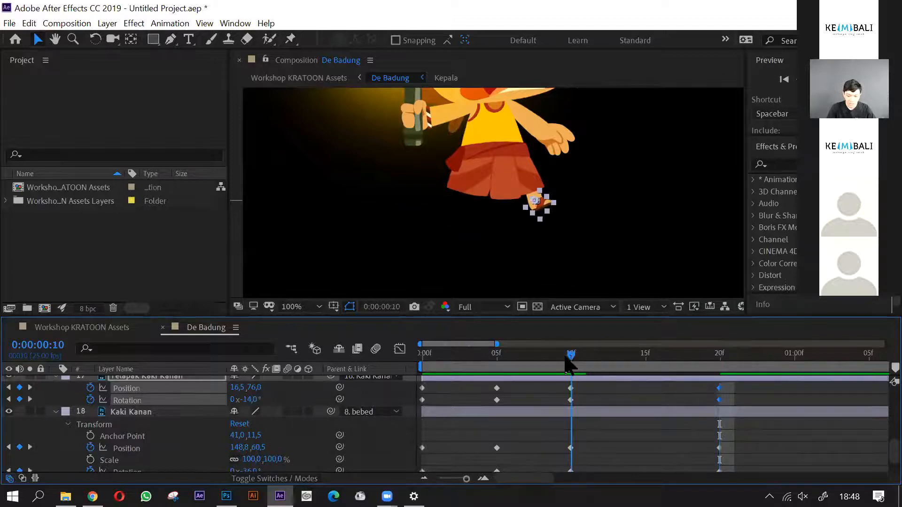
pyautogui.moveTo(579, 361); pyautogui.dragTo(642, 379)
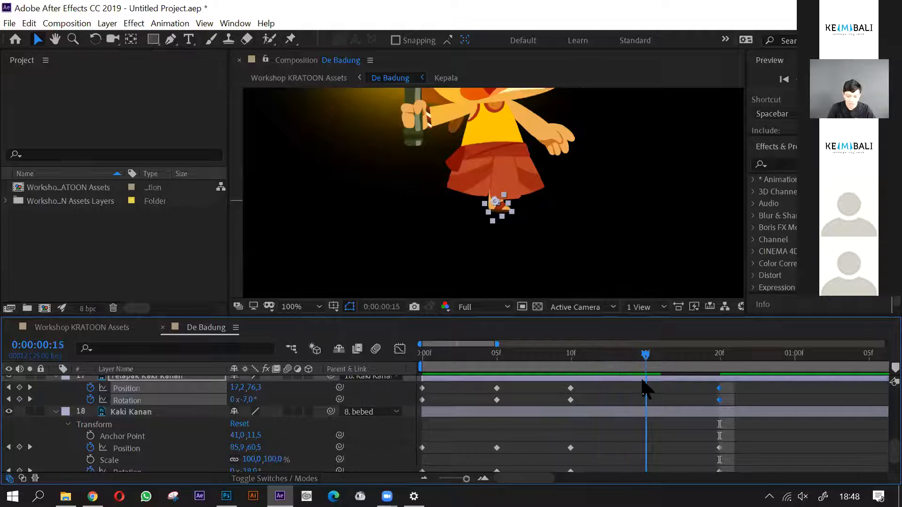
pyautogui.scroll(4, 486, 216)
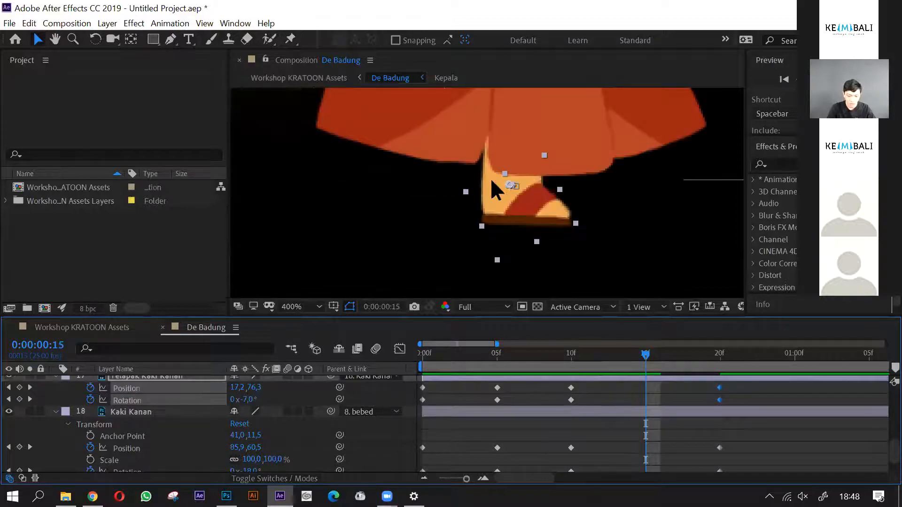
pyautogui.scroll(-2, 491, 181)
pyautogui.scroll(-1, 609, 394)
pyautogui.click(647, 384)
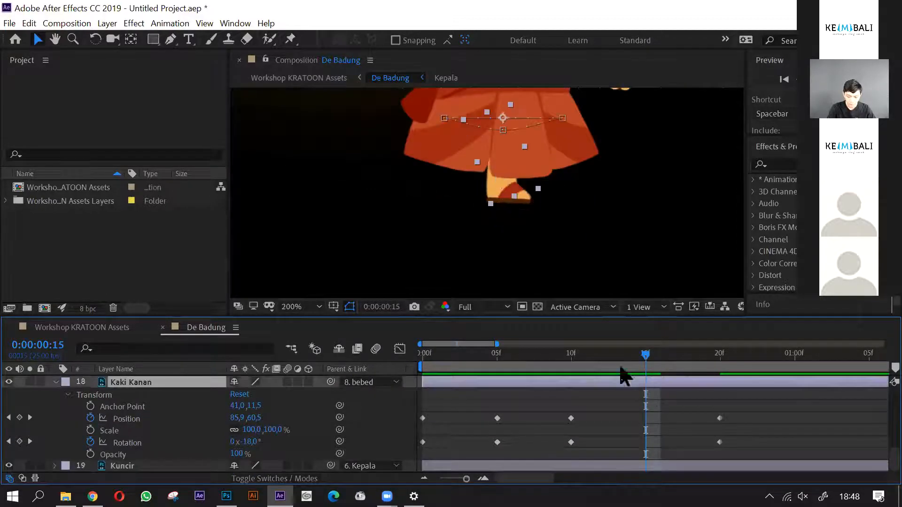
pyautogui.moveTo(487, 170); pyautogui.dragTo(489, 197)
# - Scrub and play back the right leg's walk cycle from frame 0 to review the full motion
pyautogui.scroll(-1, 663, 403)
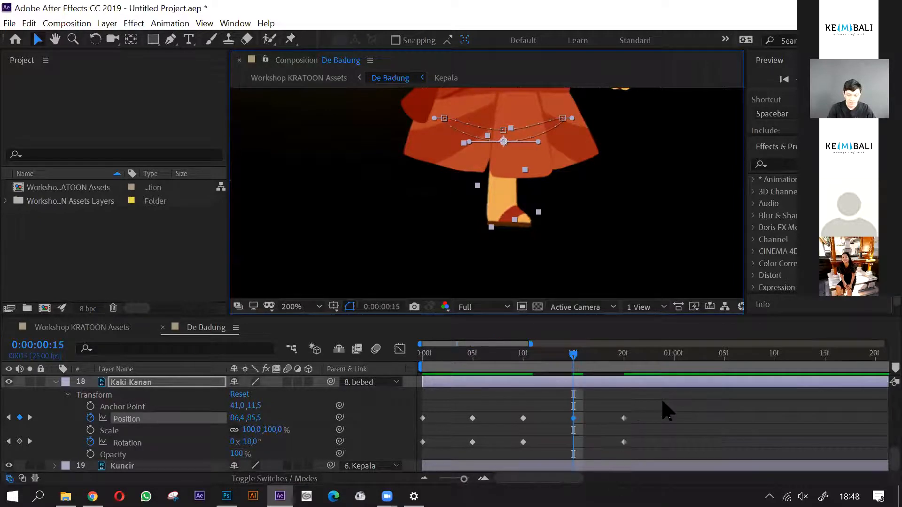
pyautogui.scroll(1, 570, 437)
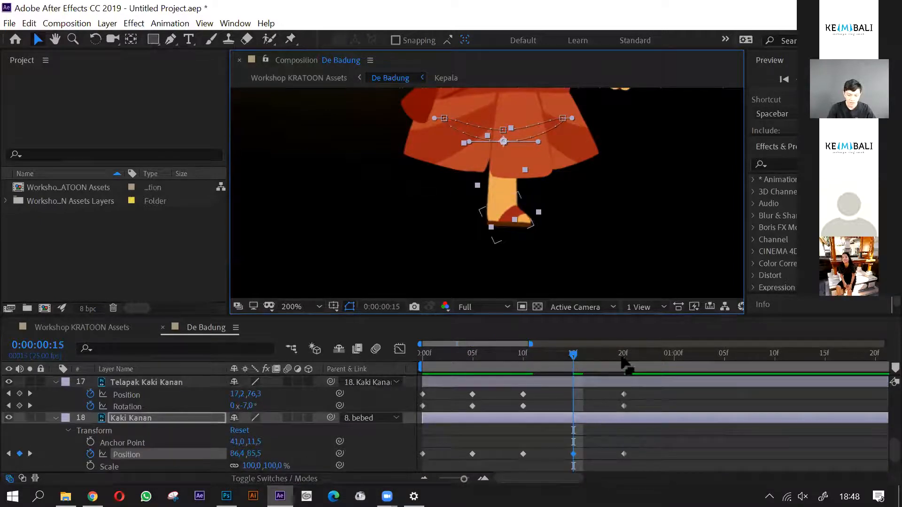
pyautogui.scroll(-1, 484, 209)
pyautogui.moveTo(574, 195); pyautogui.dragTo(570, 231)
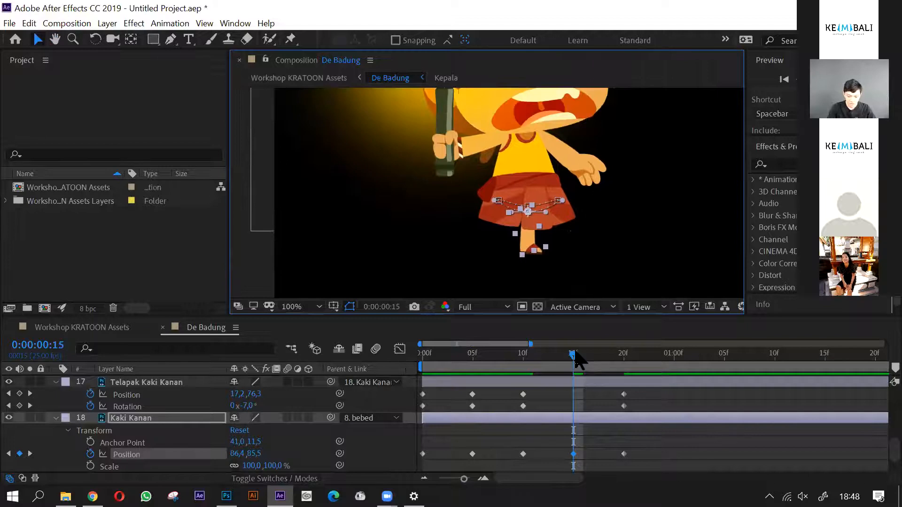
pyautogui.moveTo(497, 376); pyautogui.dragTo(533, 393)
pyautogui.moveTo(465, 388); pyautogui.dragTo(410, 390)
pyautogui.click(661, 450)
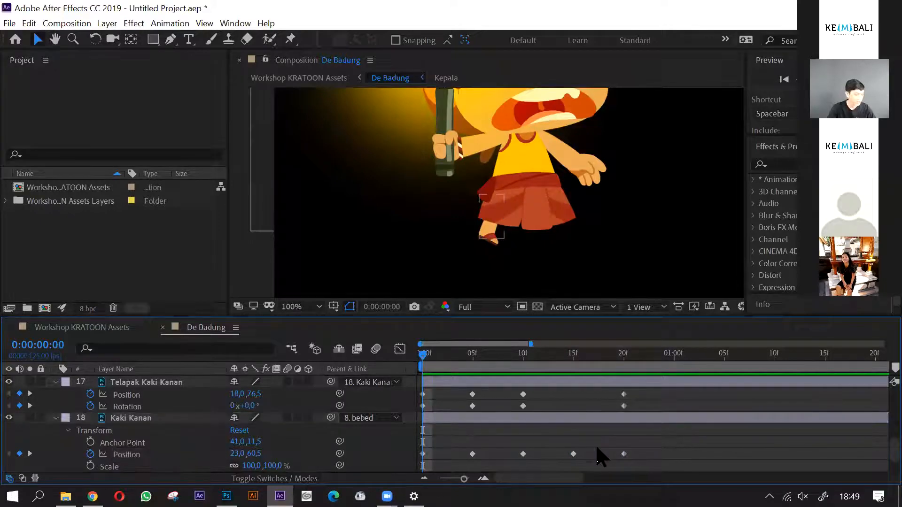
pyautogui.hotkey('ctrl', 's')
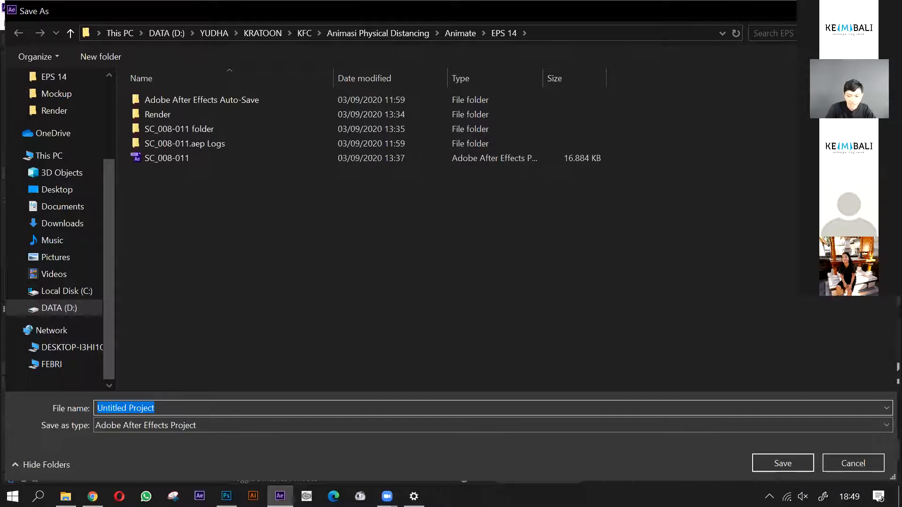
pyautogui.press('Escape')
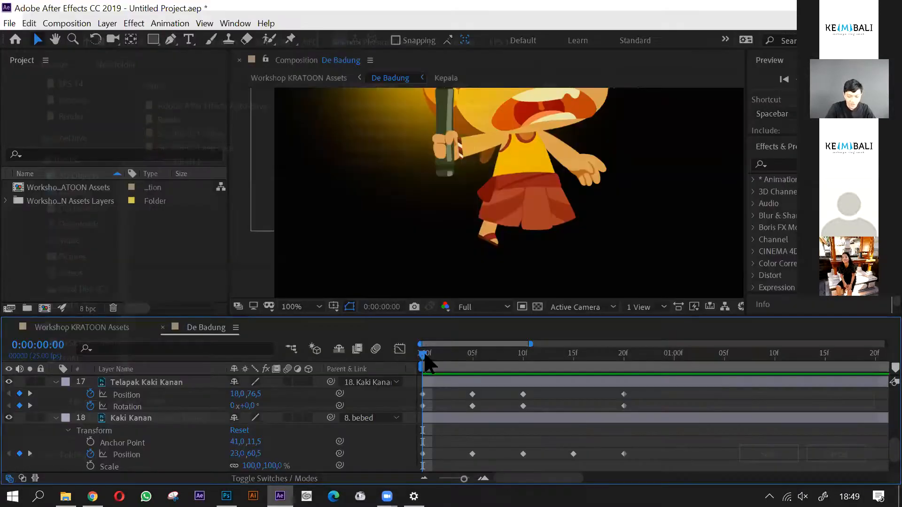
pyautogui.moveTo(509, 376)
pyautogui.mouseDown()
pyautogui.moveTo(622, 382)
pyautogui.moveTo(524, 381)
pyautogui.mouseUp()
pyautogui.press('Home')
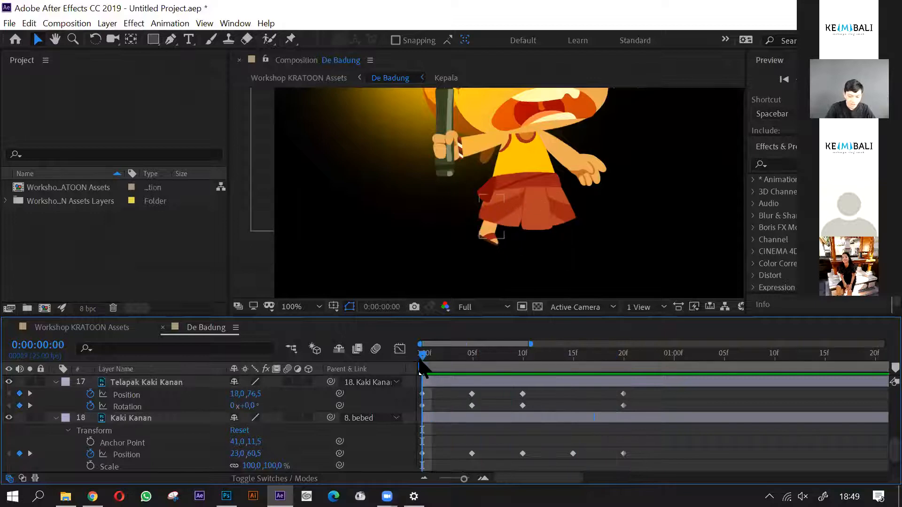
pyautogui.press('space')
pyautogui.press('space')
pyautogui.press('-')
pyautogui.scroll(-1, 421, 435)
pyautogui.scroll(1, 424, 440)
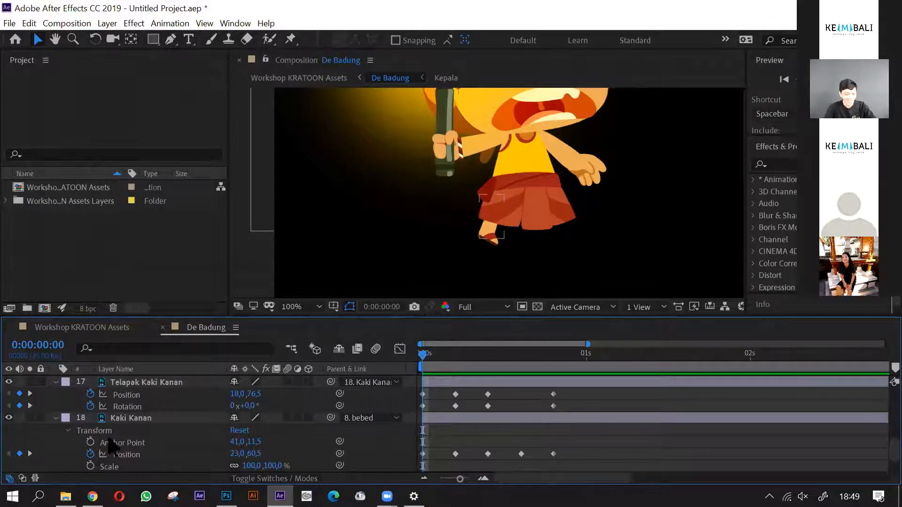
# - Show only the keyframed properties, Position and Rotation, of the Kaki Kanan layer
pyautogui.click(151, 419)
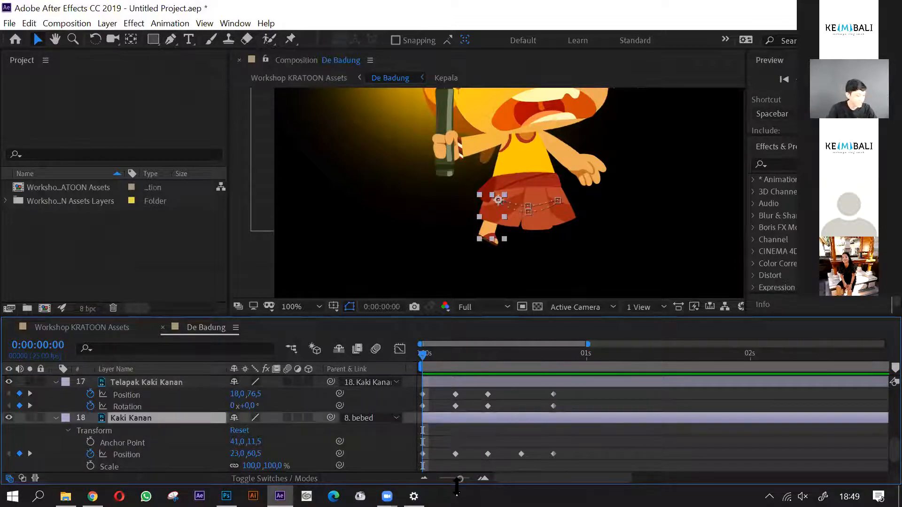
pyautogui.scroll(-2, 177, 429)
pyautogui.scroll(2, 157, 451)
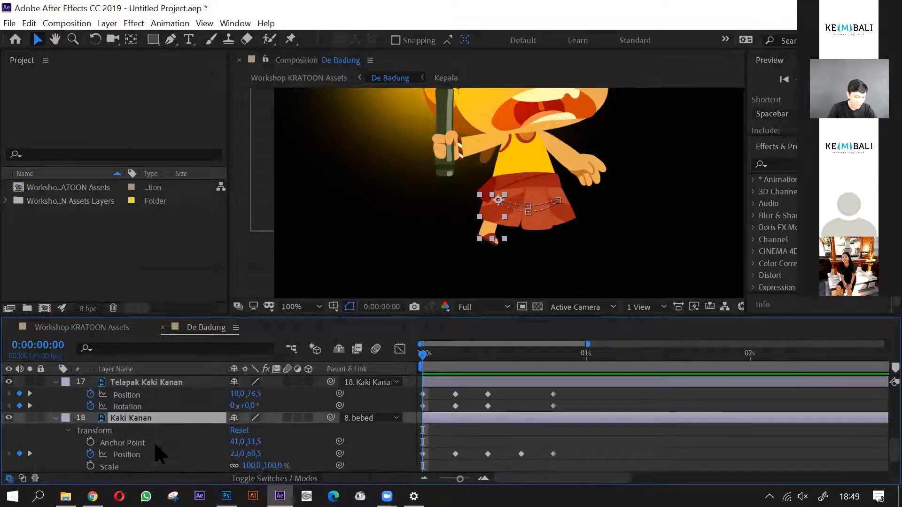
pyautogui.scroll(-2, 169, 452)
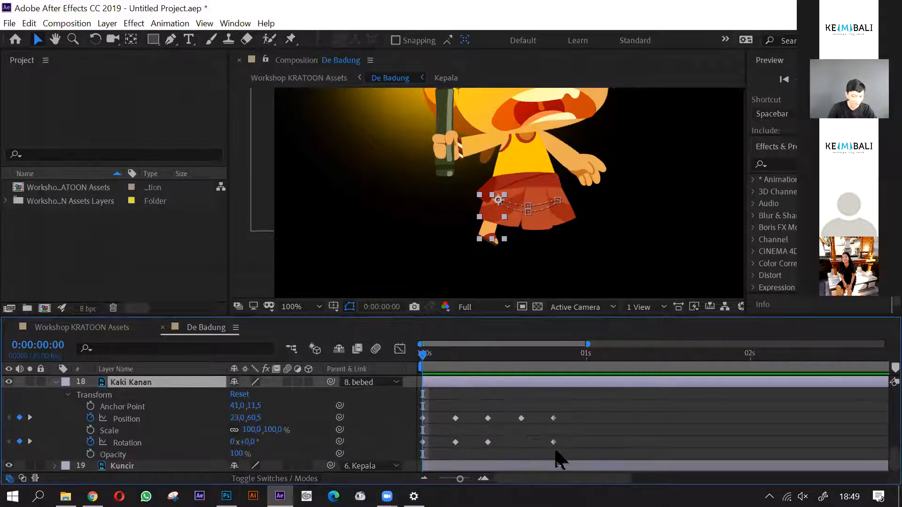
pyautogui.press('u')
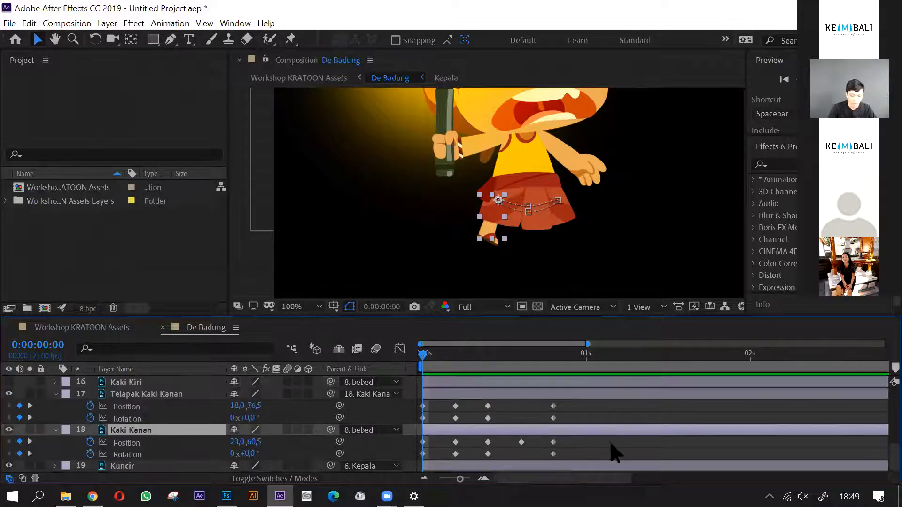
pyautogui.click(476, 453)
pyautogui.moveTo(428, 369); pyautogui.dragTo(414, 394)
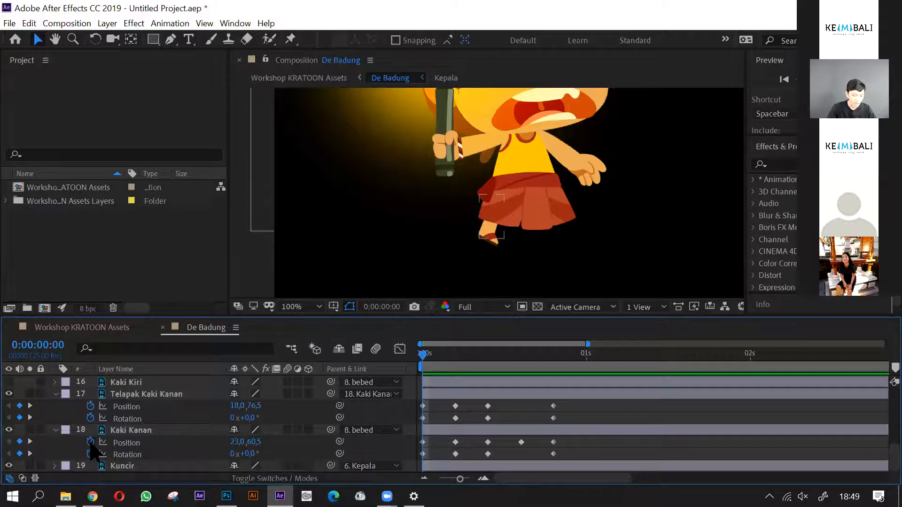
# - Add the expression loopOut(type = "cycle", numKeyframes = 0) to Kaki Kanan's Position
pyautogui.keyDown('alt'); pyautogui.click(91, 443); pyautogui.keyUp('alt')
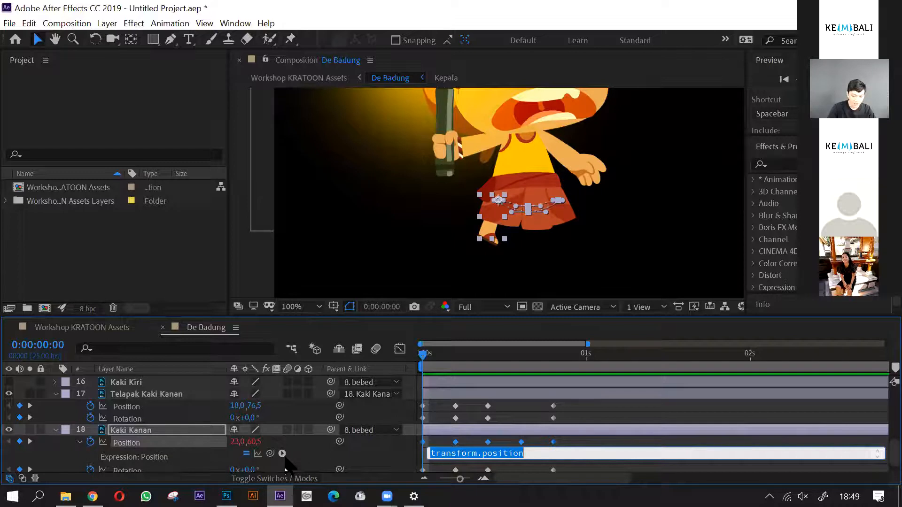
pyautogui.click(283, 454)
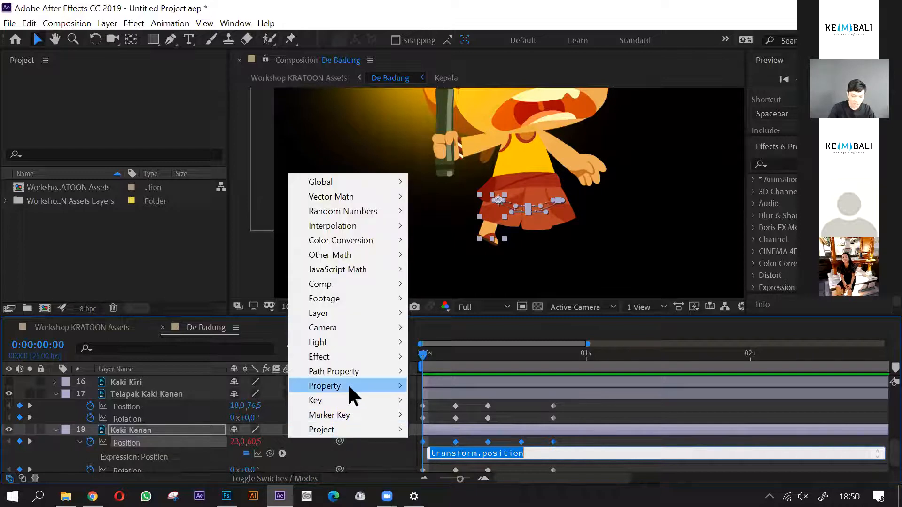
pyautogui.moveTo(347, 383)
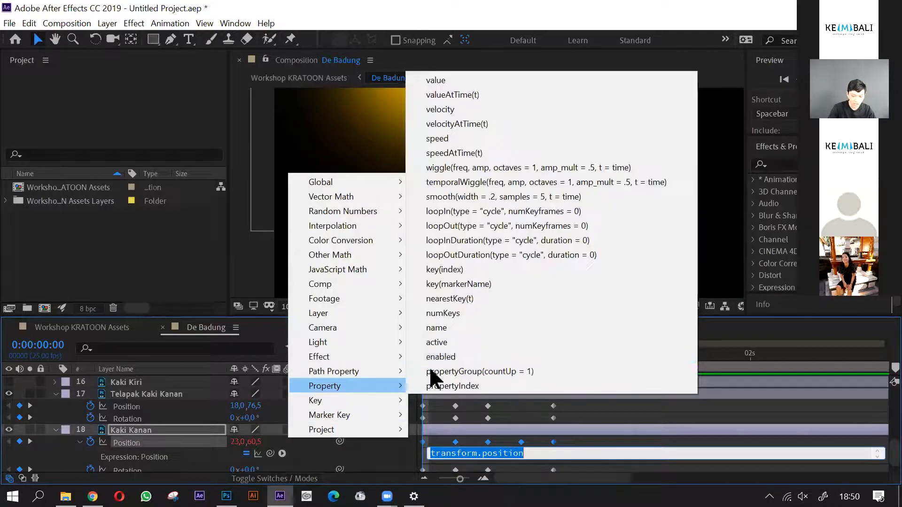
pyautogui.click(459, 228)
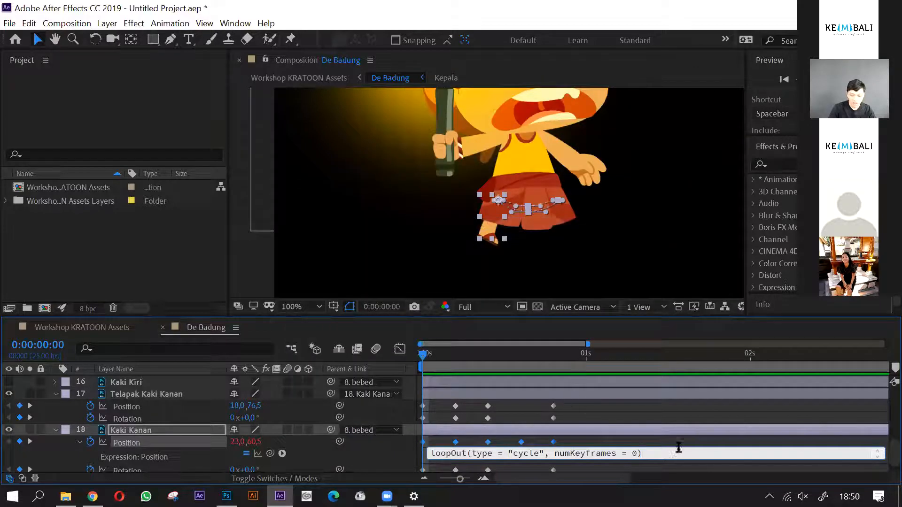
pyautogui.click(682, 425)
pyautogui.scroll(-1, 676, 428)
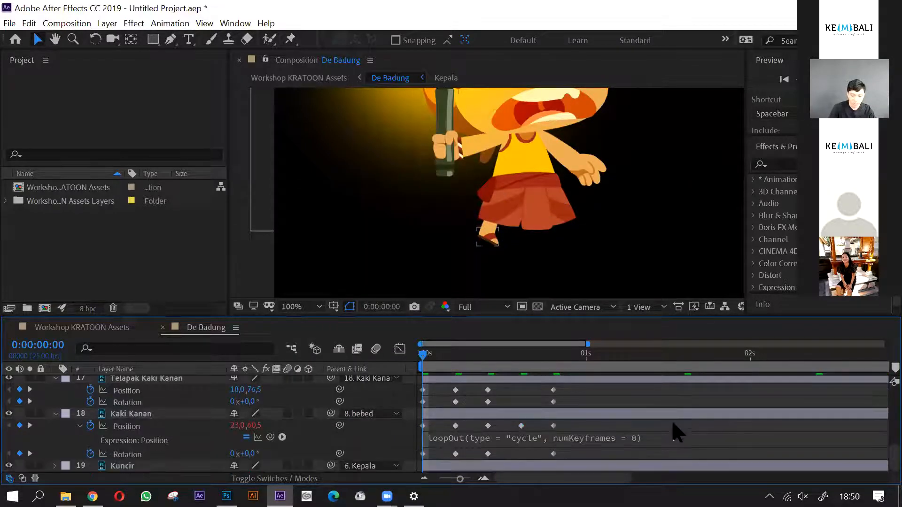
# - Undo the expression started on Kaki Kanan's Rotation and the loopOut expression on its Position
pyautogui.keyDown('alt'); pyautogui.click(90, 454); pyautogui.keyUp('alt')
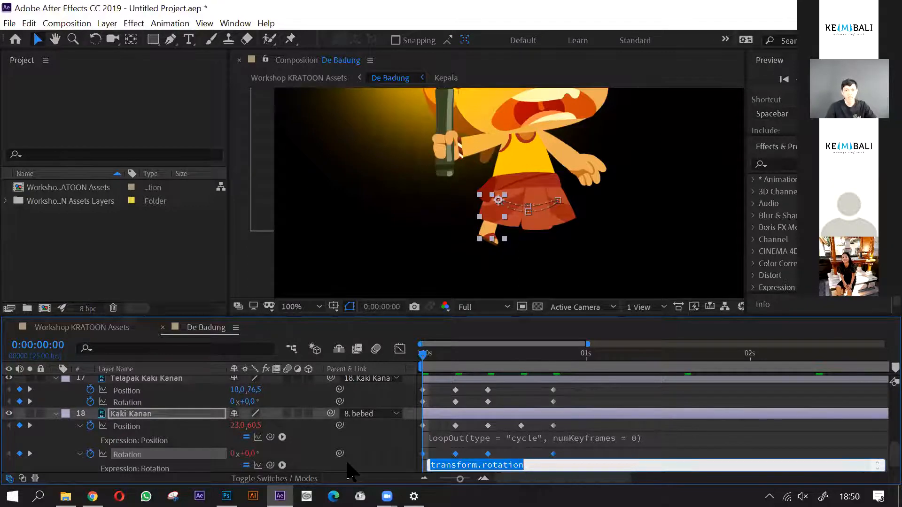
pyautogui.click(525, 422)
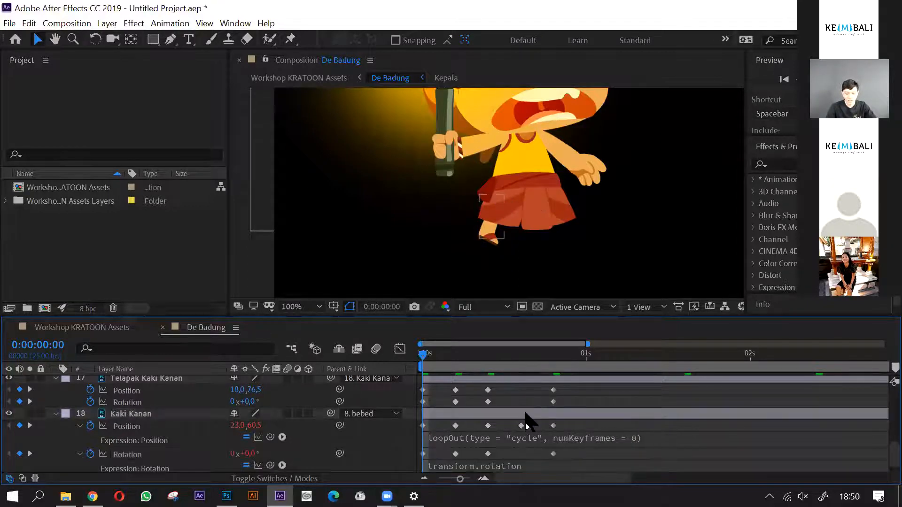
pyautogui.hotkey('ctrl', 'z')
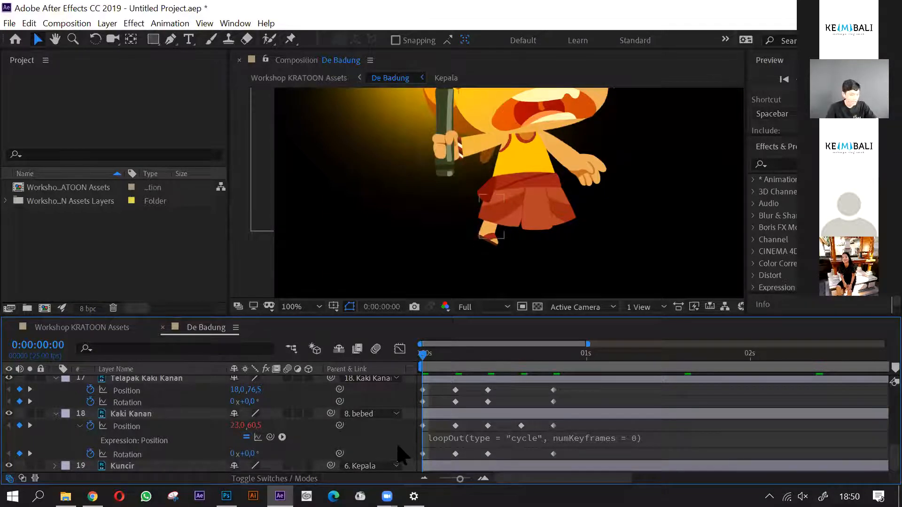
pyautogui.hotkey('ctrl', 'z')
# - Scrub the right leg's walk against the full 8-second timeline and examine the Position and Rotation keyframes of Kaki Kanan and Telapak Kaki Kanan
pyautogui.moveTo(424, 357); pyautogui.dragTo(496, 393)
pyautogui.scroll(-2, 421, 445)
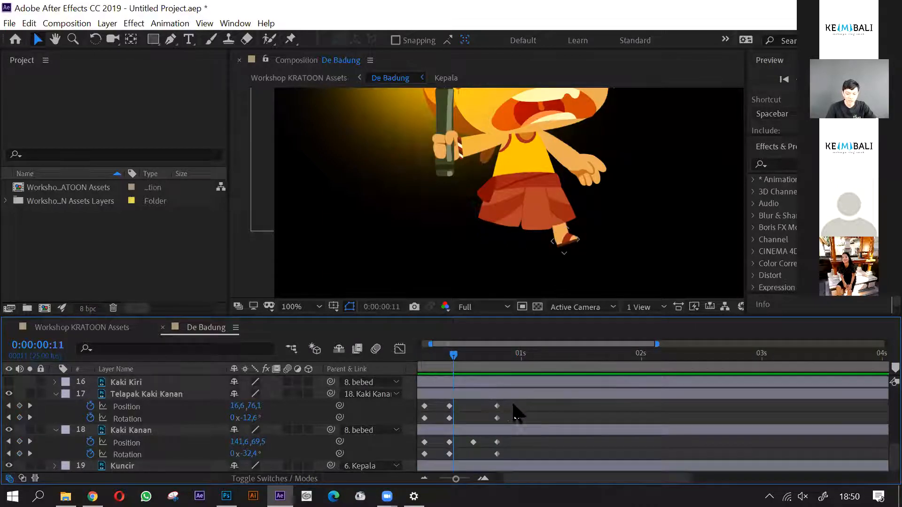
pyautogui.scroll(-2, 513, 404)
pyautogui.moveTo(445, 355); pyautogui.dragTo(420, 371)
pyautogui.click(475, 426)
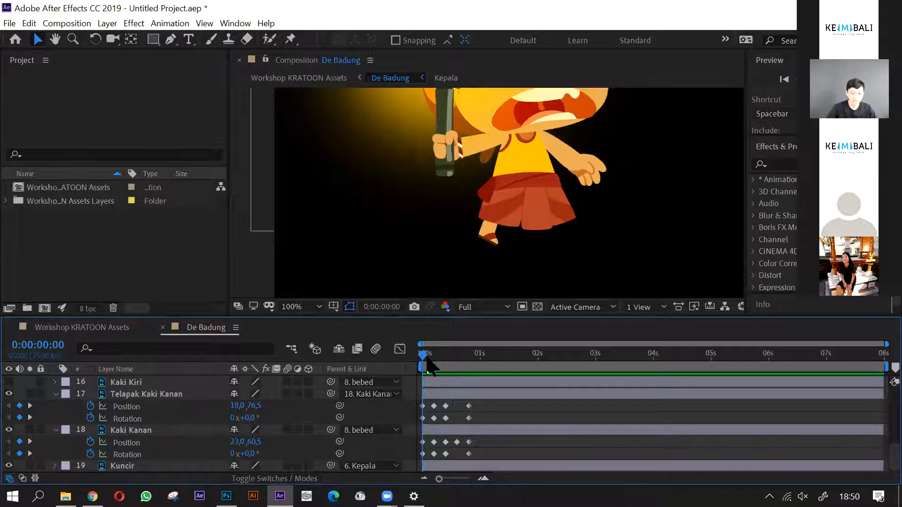
pyautogui.click(436, 430)
pyautogui.moveTo(427, 444); pyautogui.dragTo(483, 441)
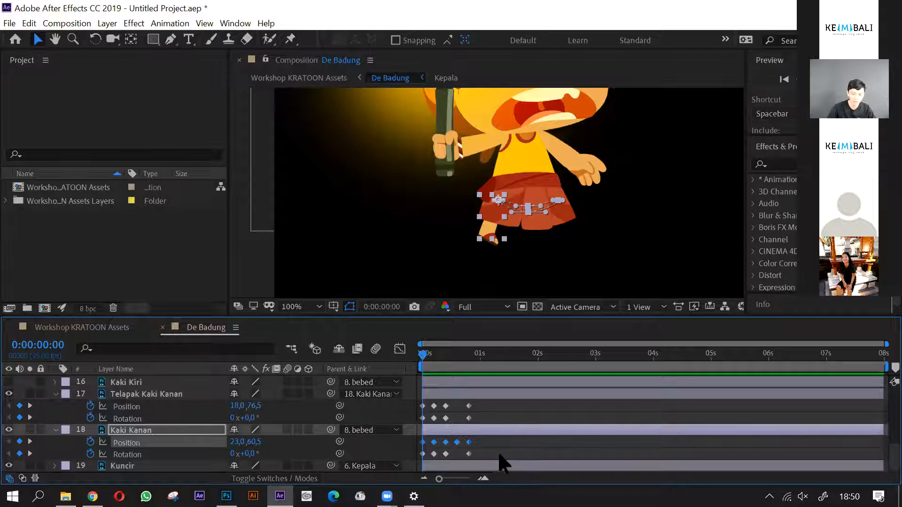
pyautogui.click(480, 444)
pyautogui.click(485, 453)
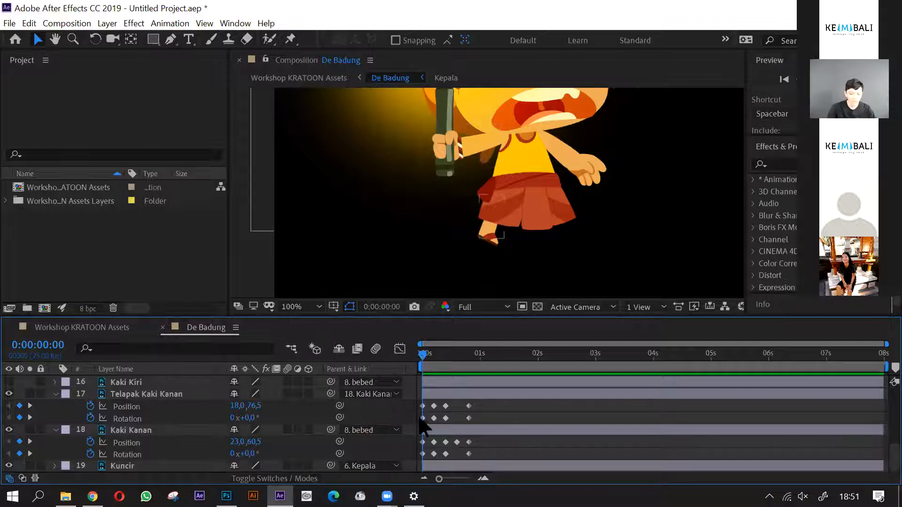
pyautogui.click(461, 362)
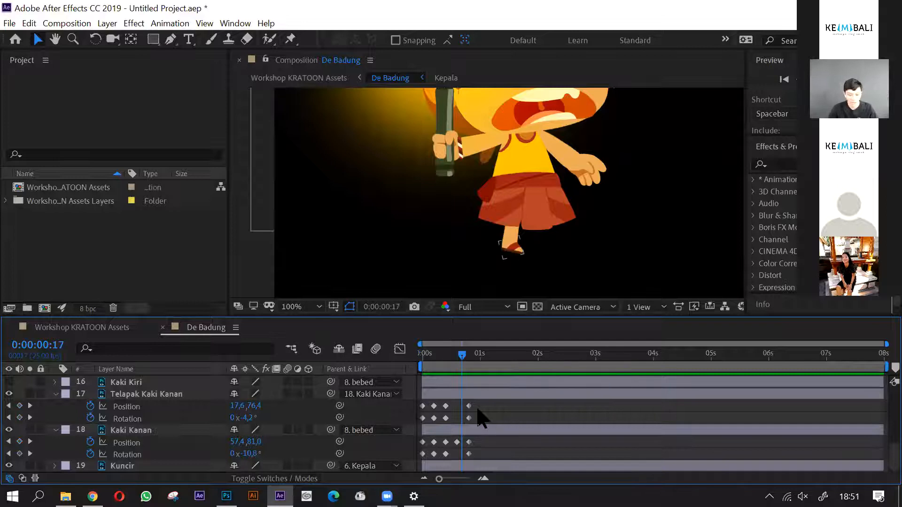
pyautogui.moveTo(462, 355); pyautogui.dragTo(423, 355)
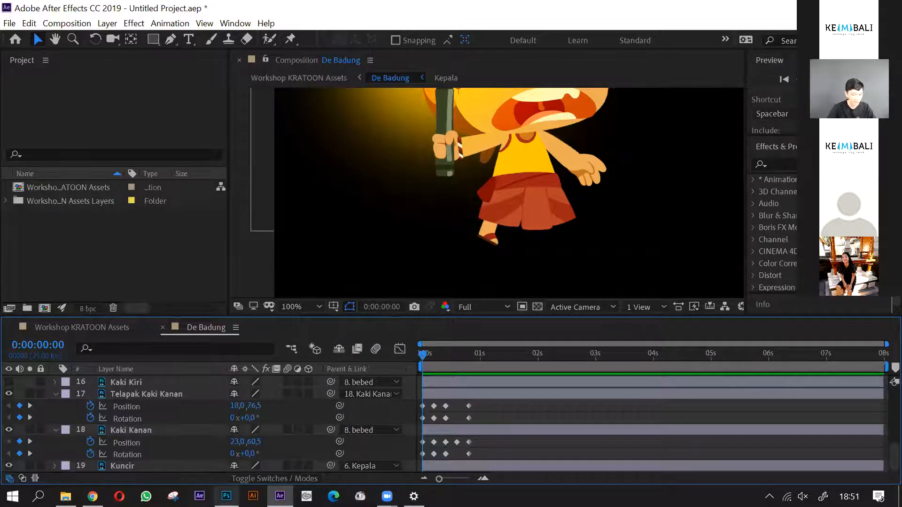
# - Add the expression loopOut(type = "cycle", numKeyframes = 0) to Kaki Kanan's Position and commit it
pyautogui.keyDown('alt'); pyautogui.click(91, 443); pyautogui.keyUp('alt')
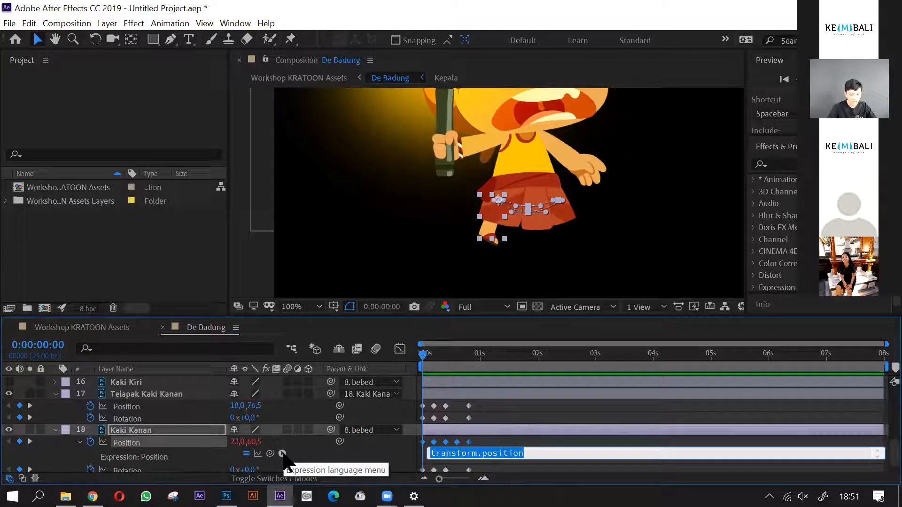
pyautogui.click(282, 454)
pyautogui.moveTo(362, 378)
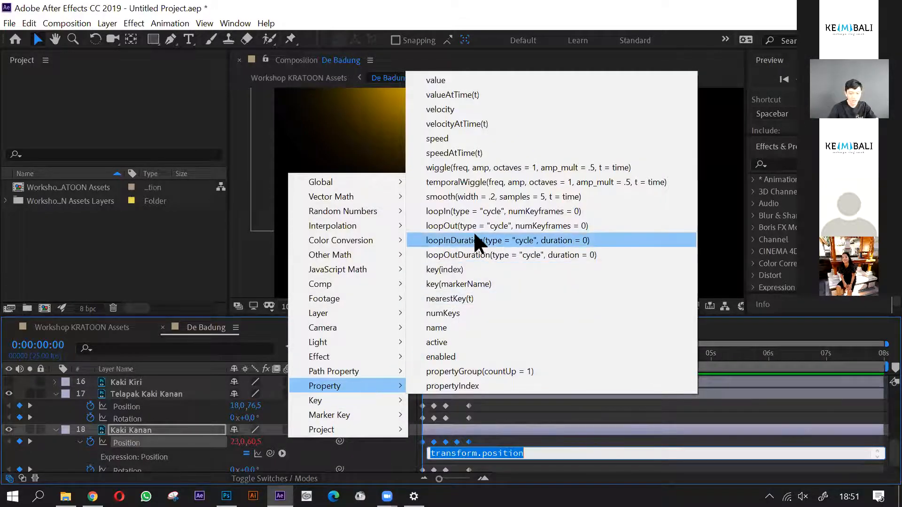
pyautogui.click(475, 226)
pyautogui.click(543, 402)
# - Play back the composition from frame 0 to check Kaki Kanan's looping Position
pyautogui.moveTo(426, 355); pyautogui.dragTo(418, 399)
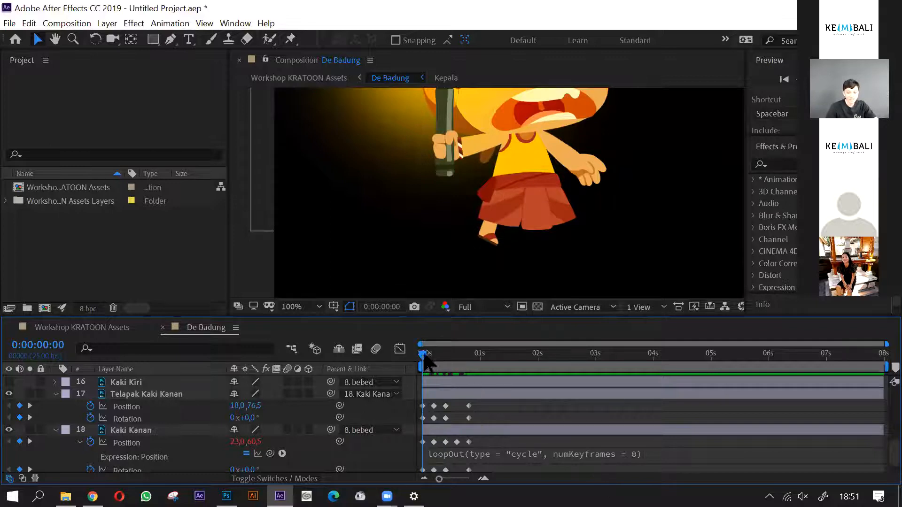
pyautogui.press('space')
pyautogui.press('space')
# - Add the expression loopOut(type = "cycle", numKeyframes = 0) to Kaki Kanan's Rotation
pyautogui.scroll(-1, 486, 407)
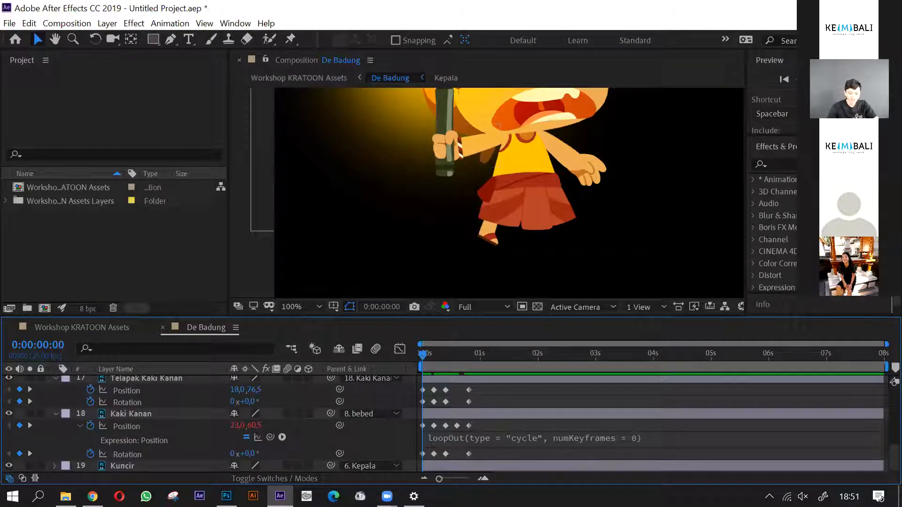
pyautogui.click(141, 414)
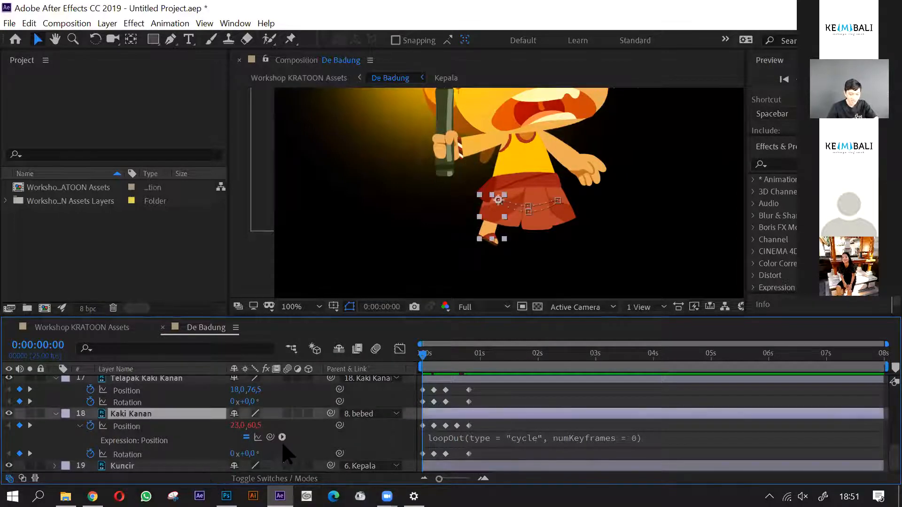
pyautogui.keyDown('alt'); pyautogui.click(90, 454); pyautogui.keyUp('alt')
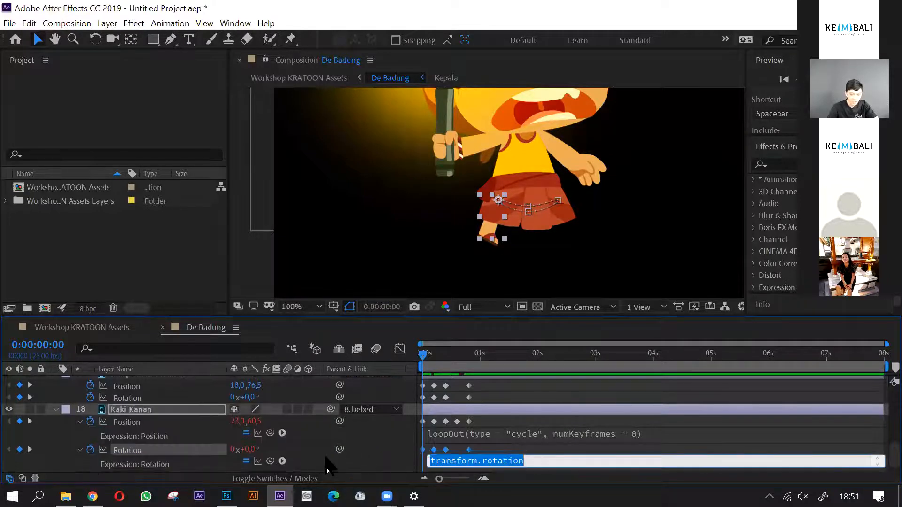
pyautogui.click(282, 461)
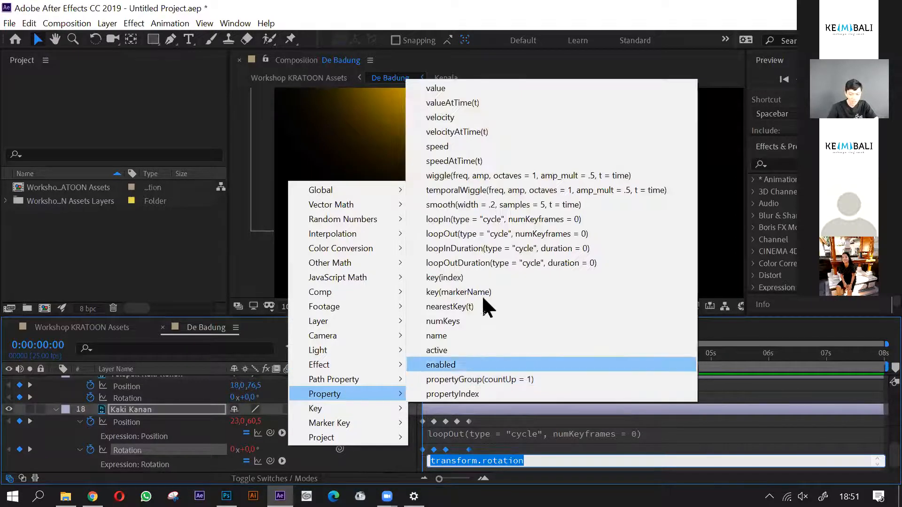
pyautogui.click(466, 234)
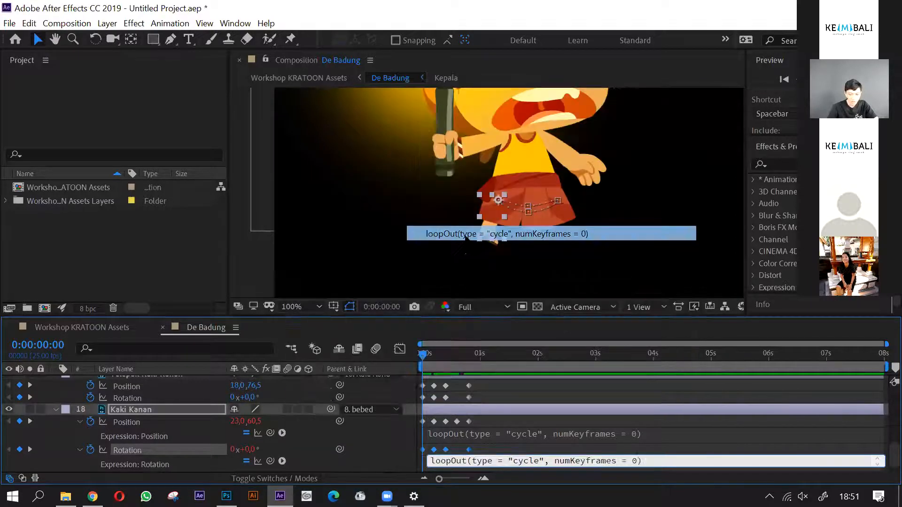
# - Add the expression loopOut(type = "cycle", numKeyframes = 0) to Telapak Kaki Kanan's Position
pyautogui.click(139, 388)
pyautogui.scroll(1, 152, 424)
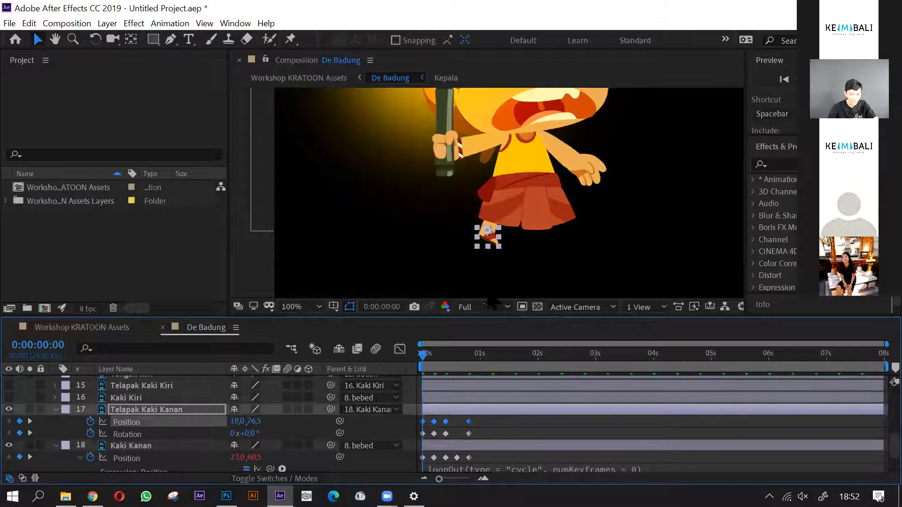
pyautogui.keyDown('alt'); pyautogui.click(90, 423); pyautogui.keyUp('alt')
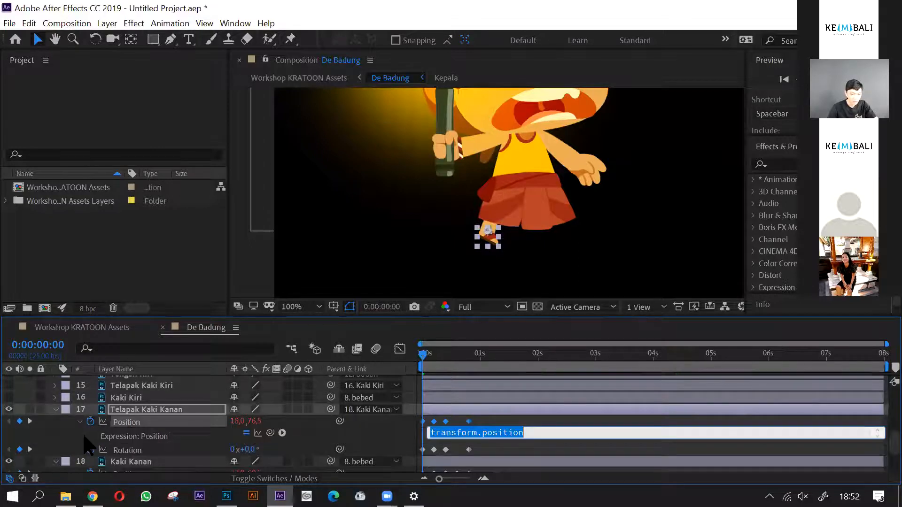
pyautogui.click(282, 433)
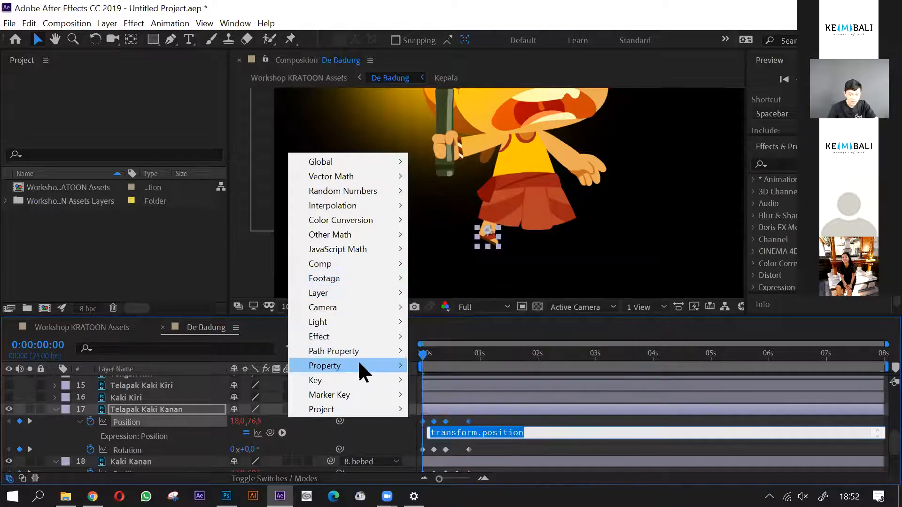
pyautogui.moveTo(387, 365)
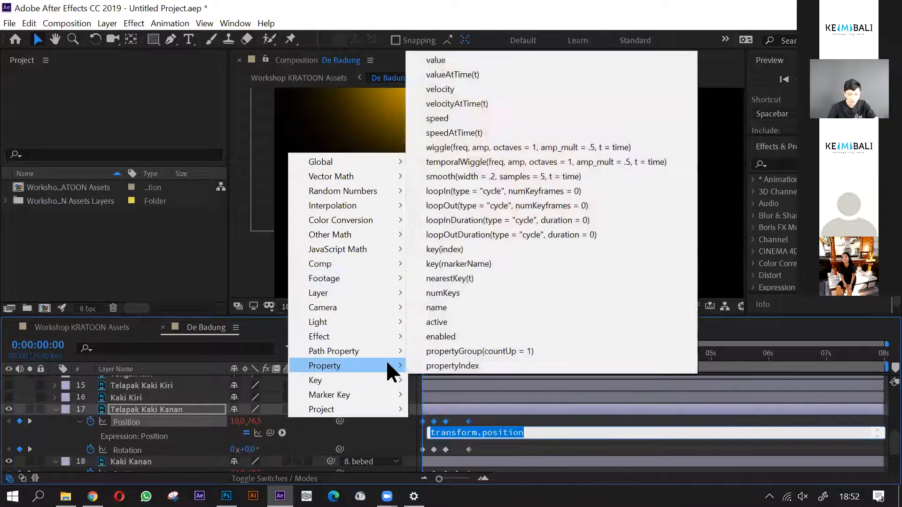
pyautogui.click(474, 205)
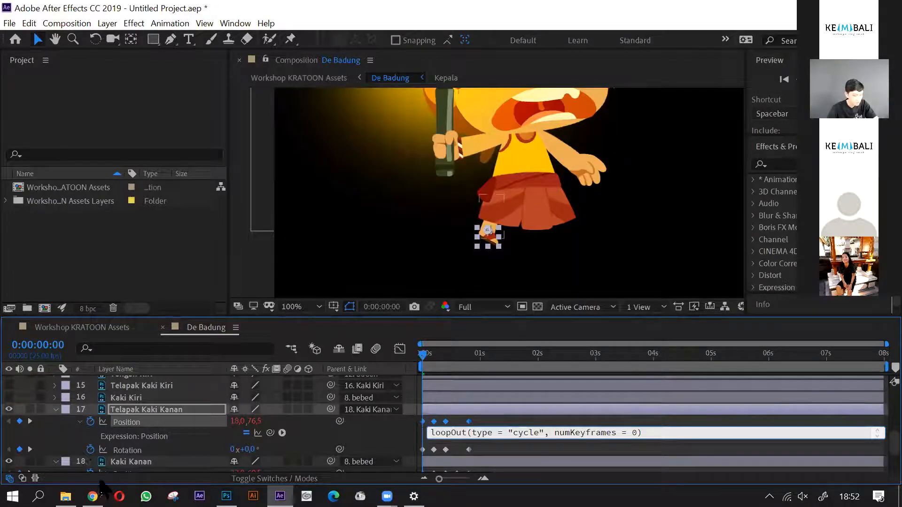
# - Add the expression loopOut(type = "cycle", numKeyframes = 0) to Telapak Kaki Kanan's Rotation and commit it
pyautogui.keyDown('alt'); pyautogui.click(90, 450); pyautogui.keyUp('alt')
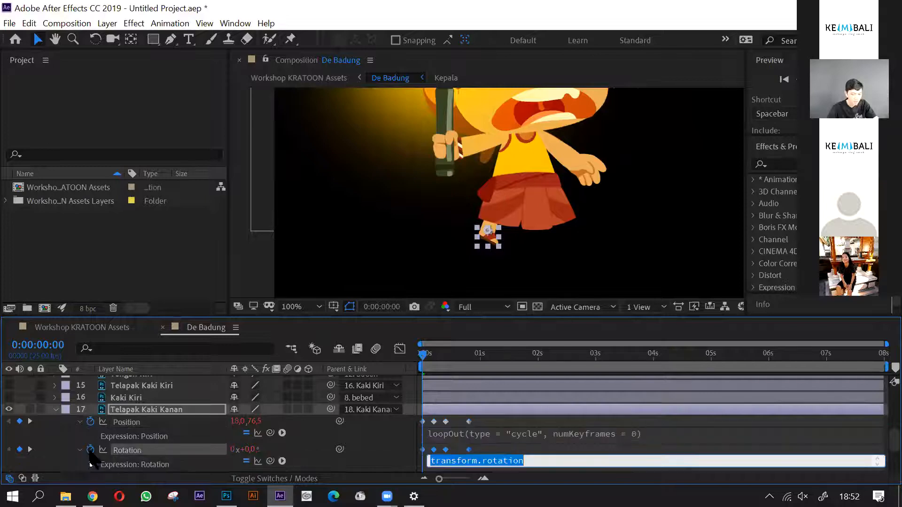
pyautogui.click(282, 461)
pyautogui.moveTo(345, 321)
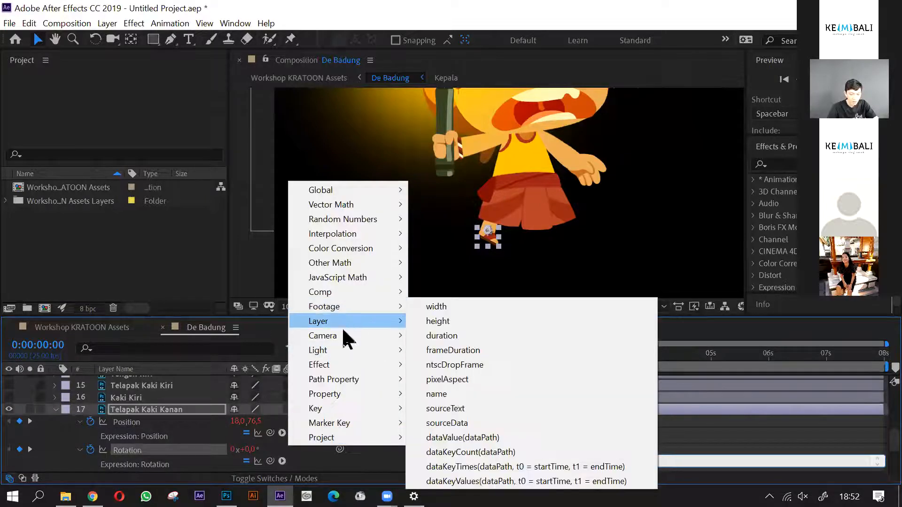
pyautogui.moveTo(347, 394)
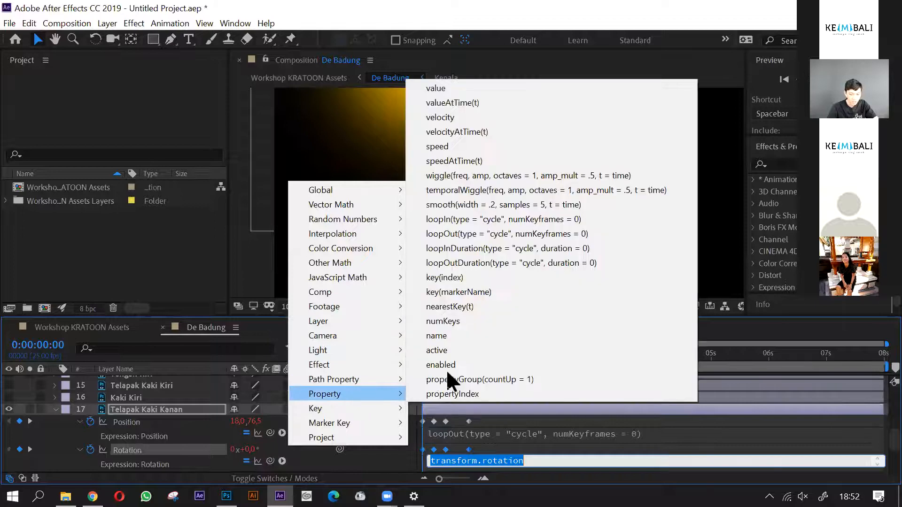
pyautogui.click(459, 234)
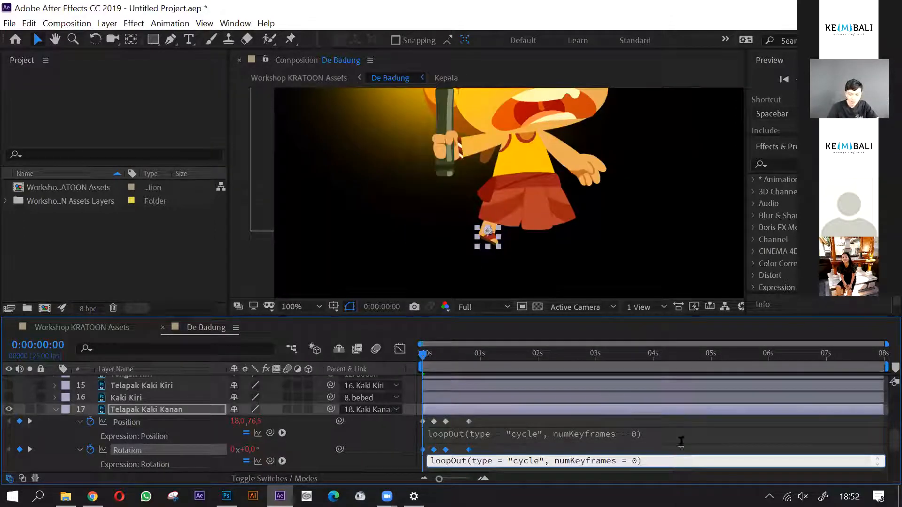
pyautogui.click(693, 434)
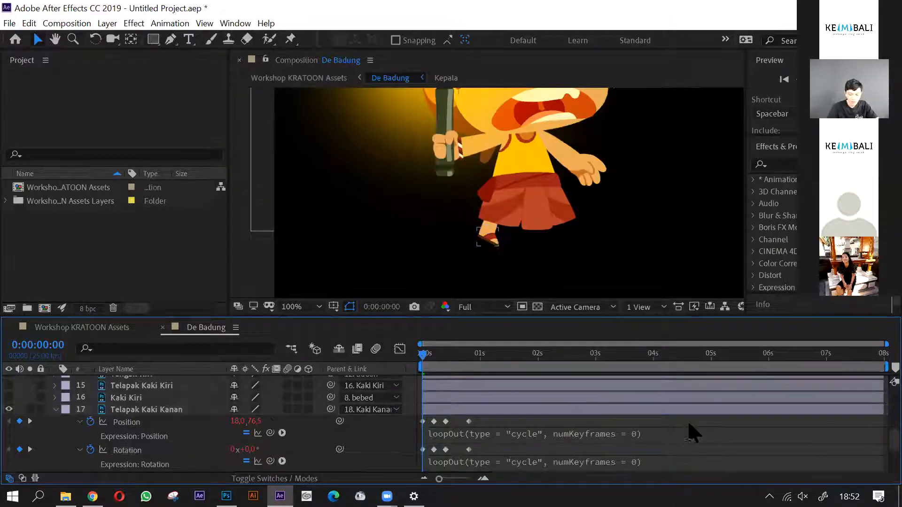
# - Collapse the Telapak Kaki Kanan and Kaki Kanan layers and scrub the looping right leg back to frame 0
pyautogui.click(56, 410)
pyautogui.click(56, 422)
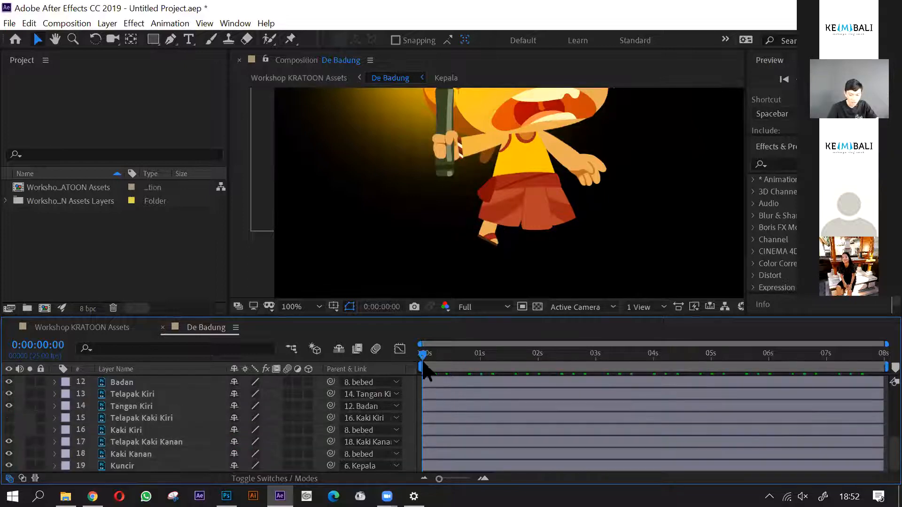
pyautogui.moveTo(448, 364); pyautogui.dragTo(411, 383)
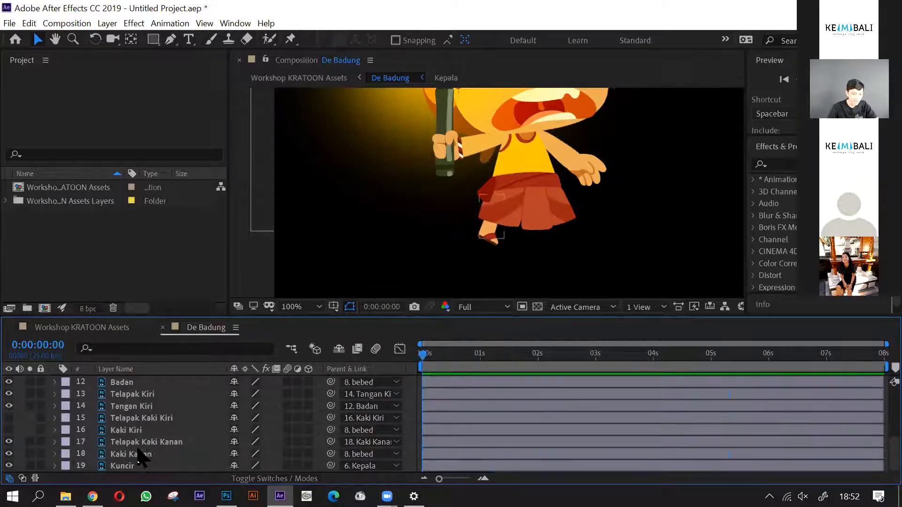
# - Show the Kaki Kiri and Telapak Kaki Kiri layers briefly beside the right leg, and hide both again
pyautogui.click(139, 445)
pyautogui.click(9, 430)
pyautogui.click(9, 417)
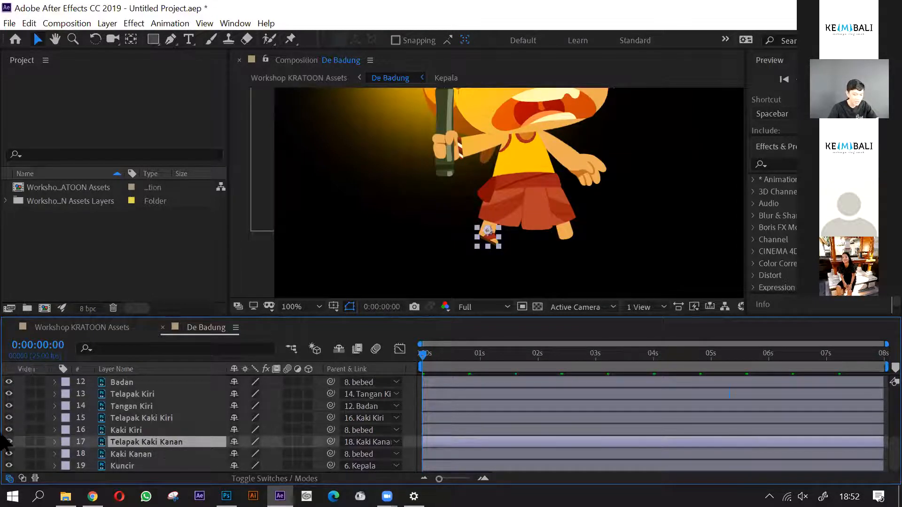
pyautogui.click(9, 429)
pyautogui.click(9, 417)
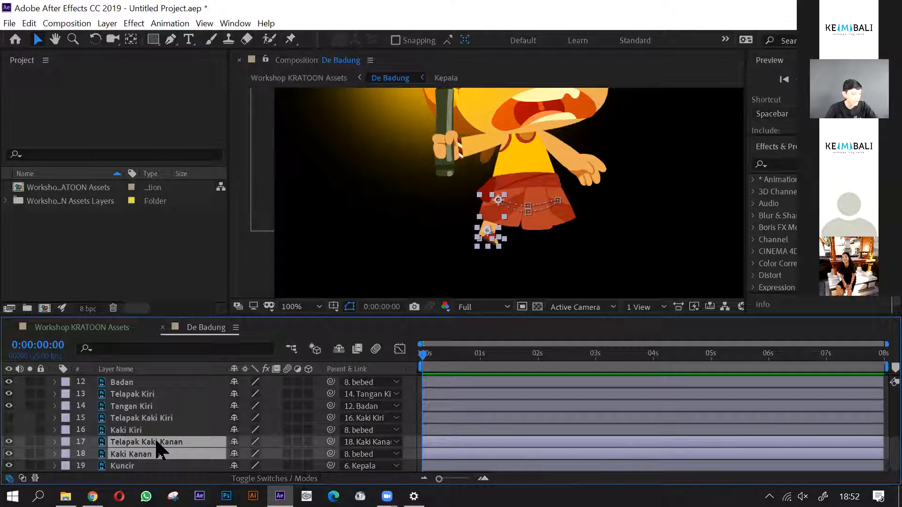
# - Start pre-composing the Telapak Kaki Kanan and Kaki Kanan layers together
pyautogui.hotkey('ctrl', 'shift', 'c')
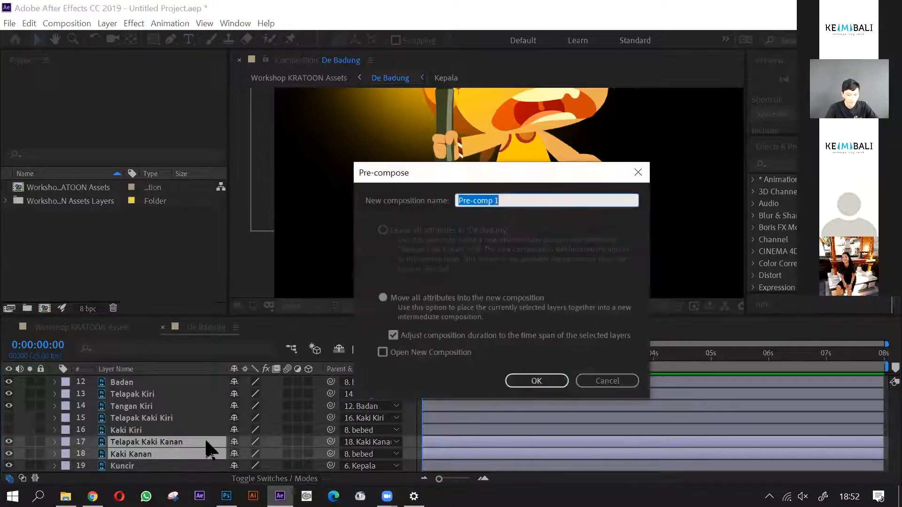
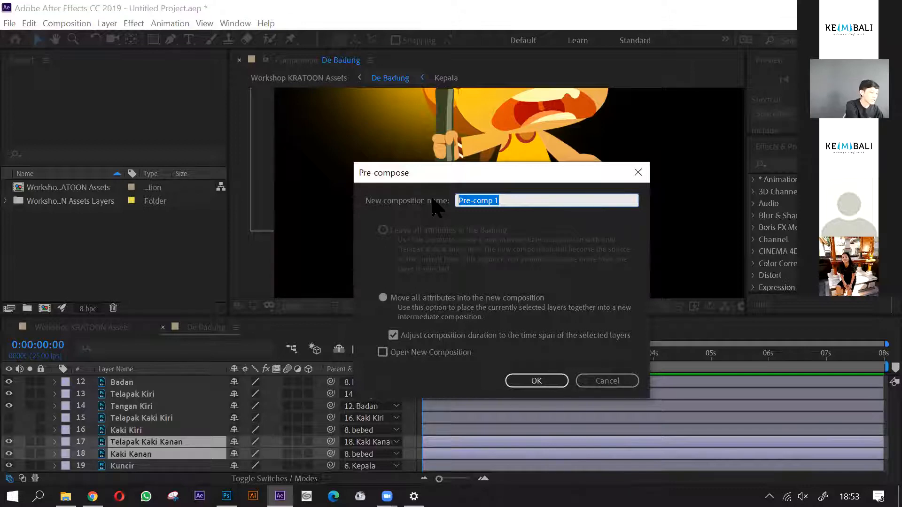
# - Name the pre-composition Kaki with all attributes moved into it, and duplicate the resulting Kaki layer
pyautogui.write('Kaki')
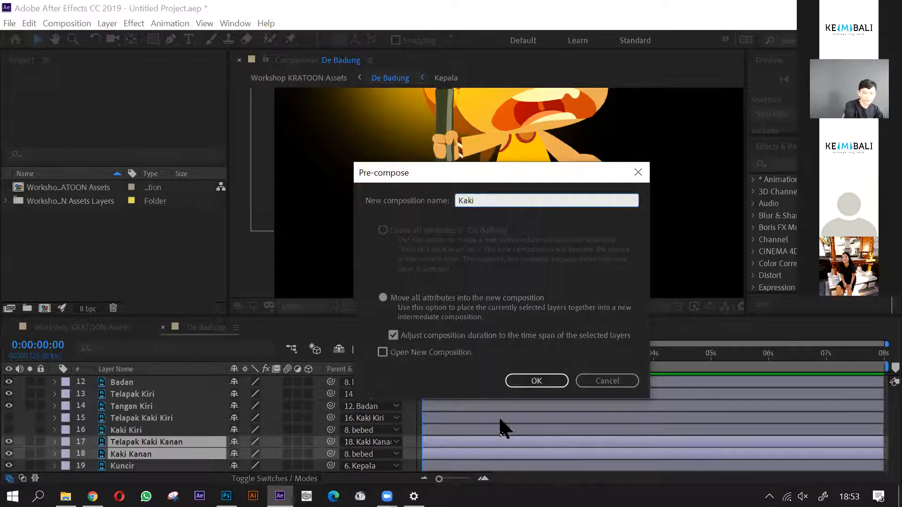
pyautogui.click(551, 383)
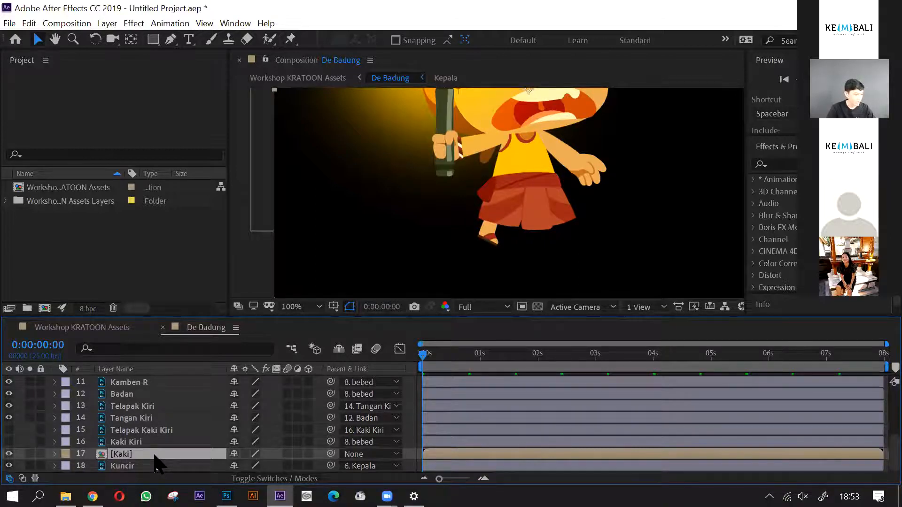
pyautogui.hotkey('ctrl', 'd')
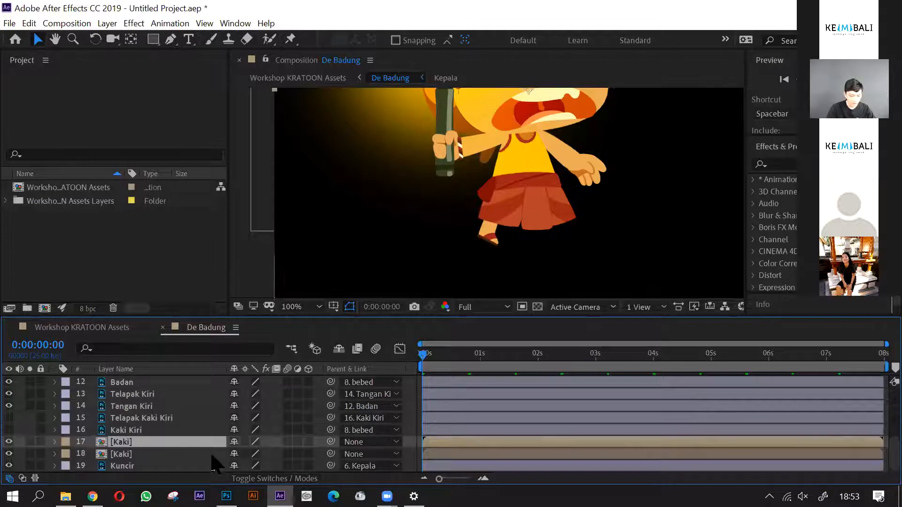
# - Trim the start of the lower Kaki layer to frame 10 and slide the layer back to begin at frame 0
pyautogui.press('=')
pyautogui.press('=')
pyautogui.press('=')
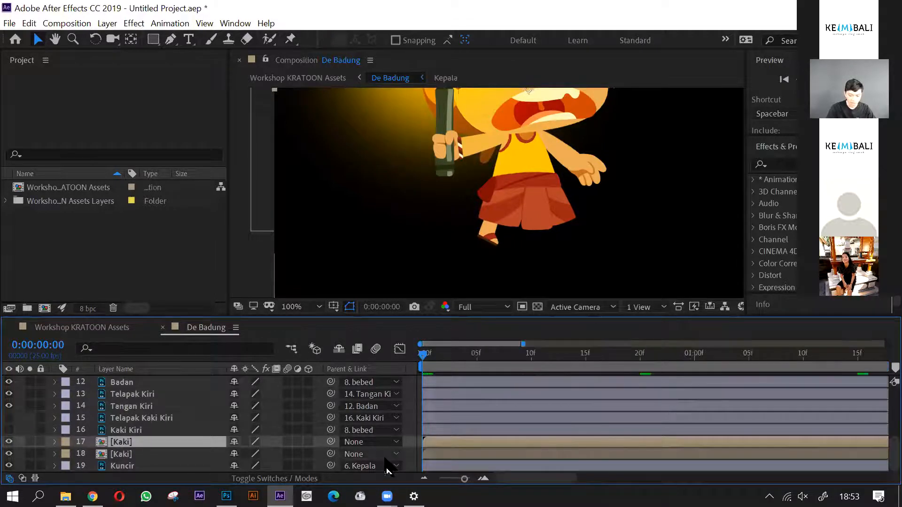
pyautogui.press('=')
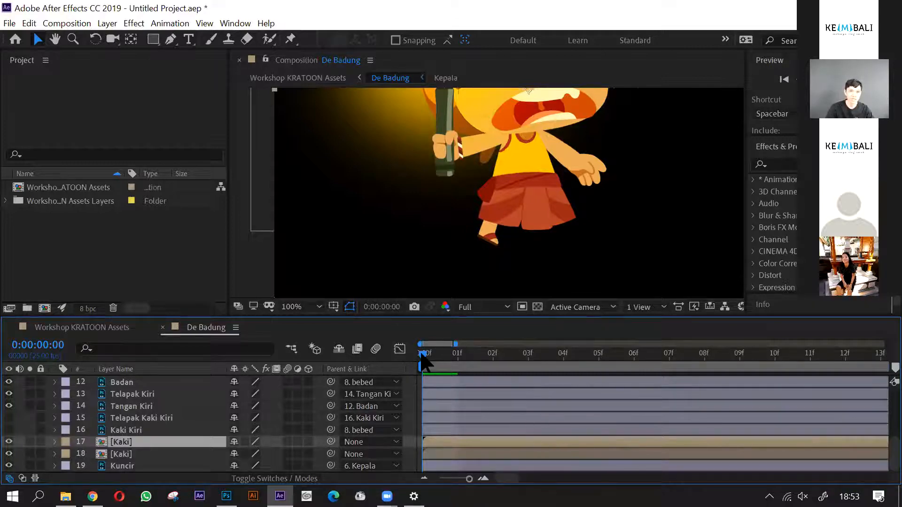
pyautogui.moveTo(436, 367); pyautogui.dragTo(786, 381)
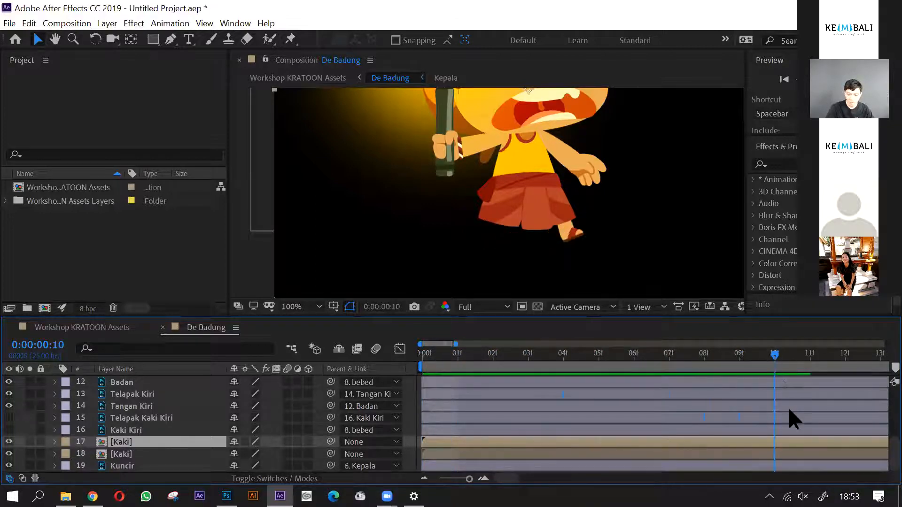
pyautogui.click(779, 455)
pyautogui.moveTo(424, 454)
pyautogui.mouseDown()
pyautogui.moveTo(624, 457)
pyautogui.moveTo(420, 456)
pyautogui.moveTo(428, 463)
pyautogui.mouseUp()
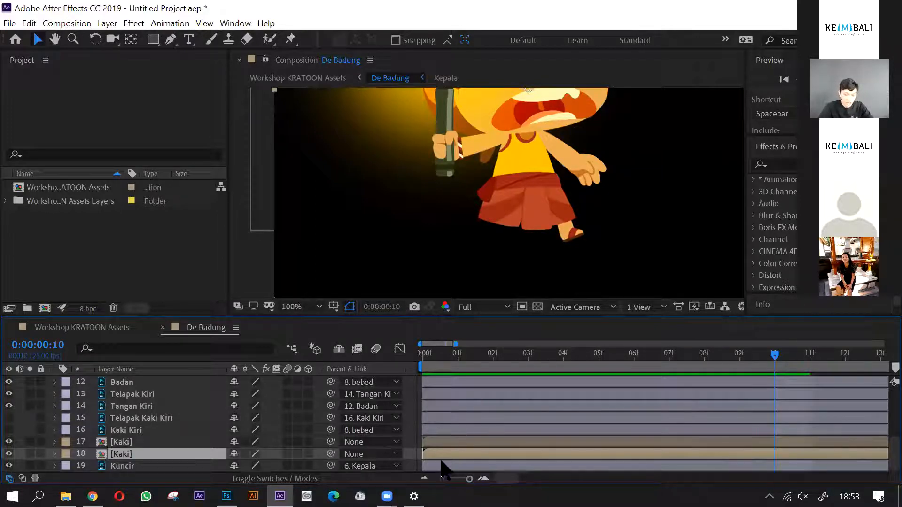
pyautogui.moveTo(427, 454); pyautogui.dragTo(783, 456)
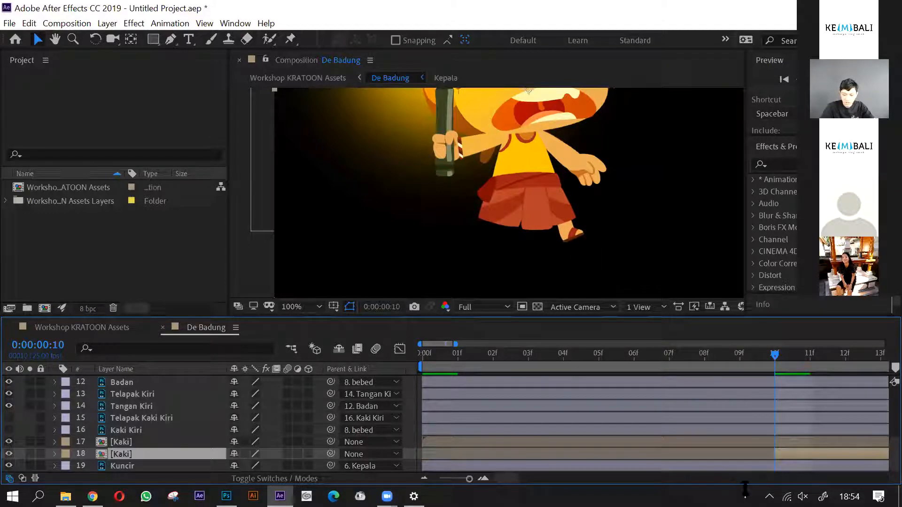
pyautogui.moveTo(776, 454); pyautogui.dragTo(444, 459)
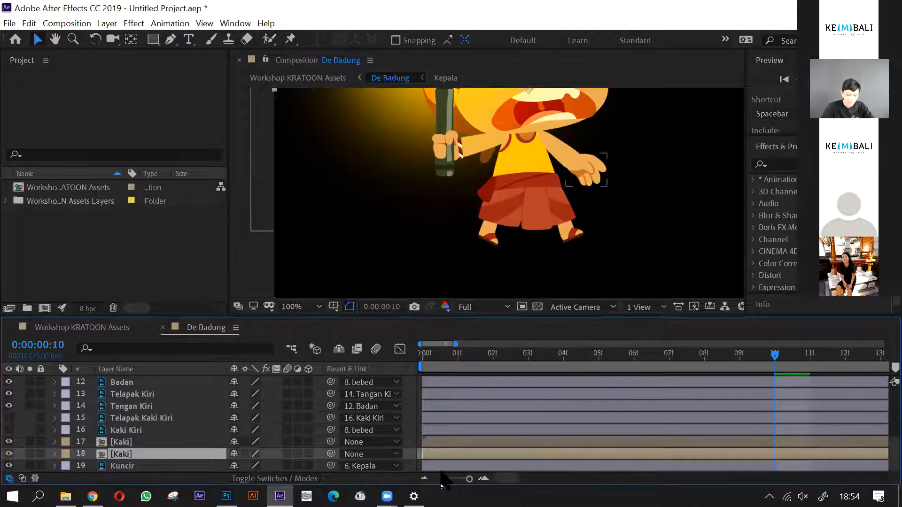
# - Scrub through the timeline to 0:00:07:12 to check both Kaki layers walking in alternation
pyautogui.moveTo(437, 368); pyautogui.dragTo(879, 370)
pyautogui.scroll(-8, 617, 422)
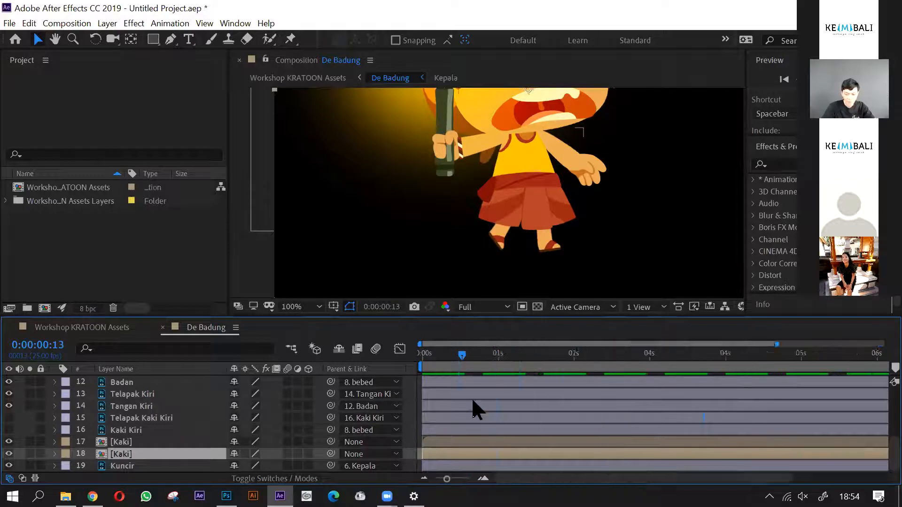
pyautogui.scroll(-2, 472, 400)
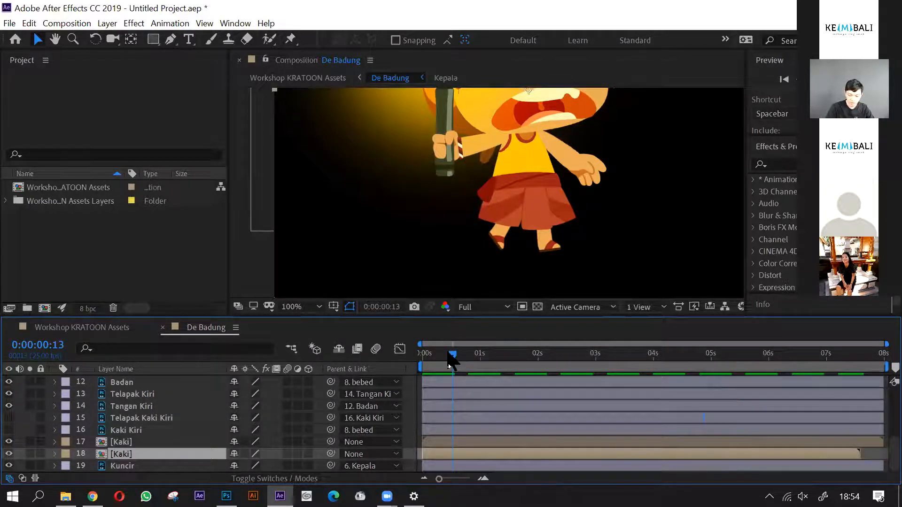
pyautogui.moveTo(449, 361); pyautogui.dragTo(854, 380)
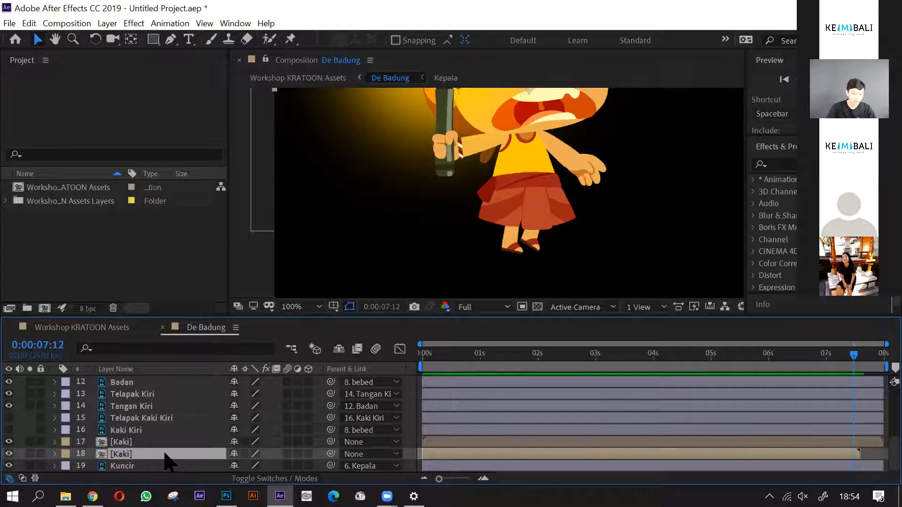
# - Select the upper Kaki layer and briefly preview the walk from frame 0
pyautogui.click(128, 441)
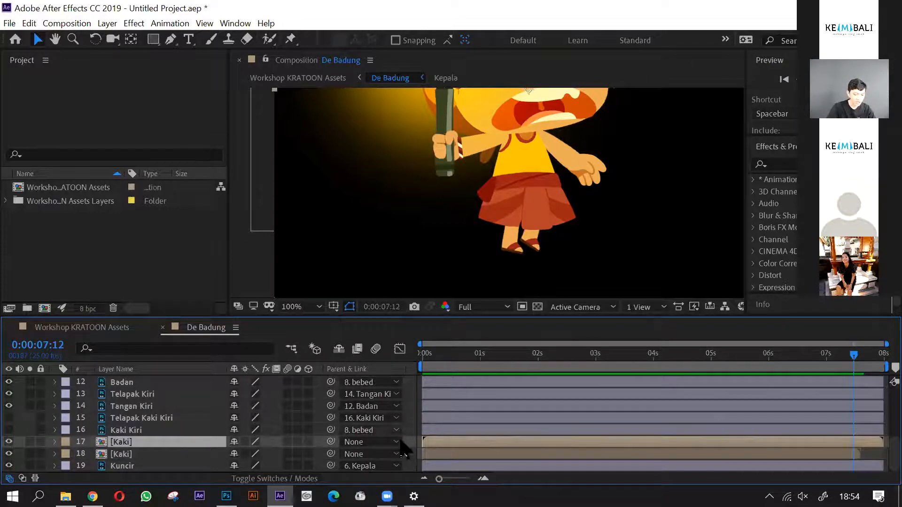
pyautogui.moveTo(433, 360); pyautogui.dragTo(410, 364)
pyautogui.press('space')
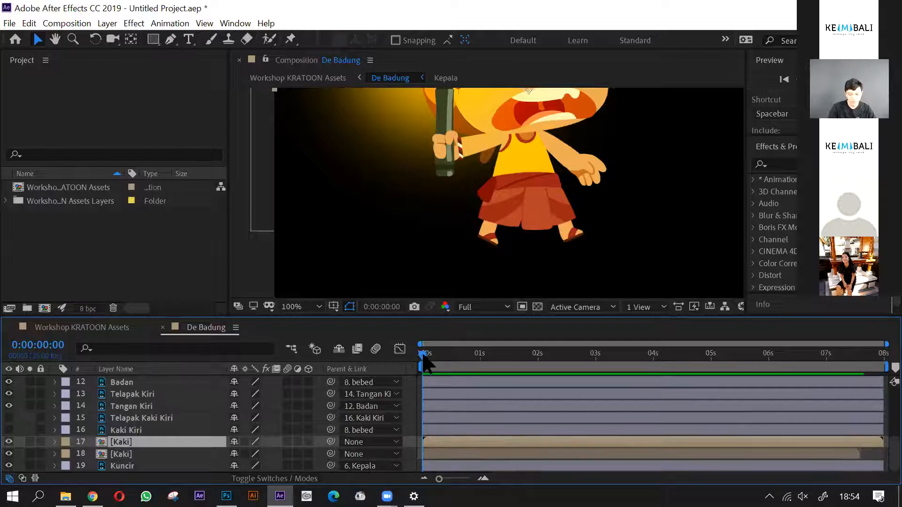
pyautogui.press('space')
# - Open the Kaki composition, check the Position loop expression on Telapak Kaki Kanan, and close the composition again
pyautogui.doubleClick(140, 445)
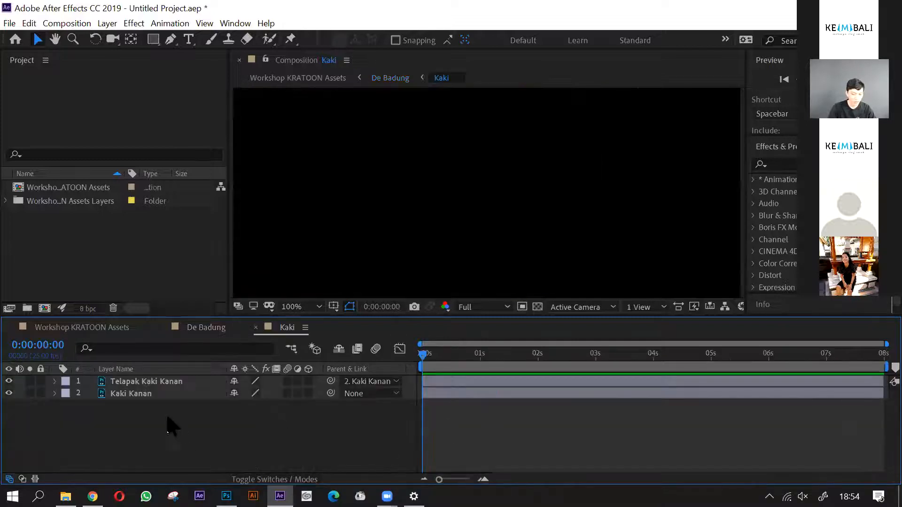
pyautogui.click(110, 383)
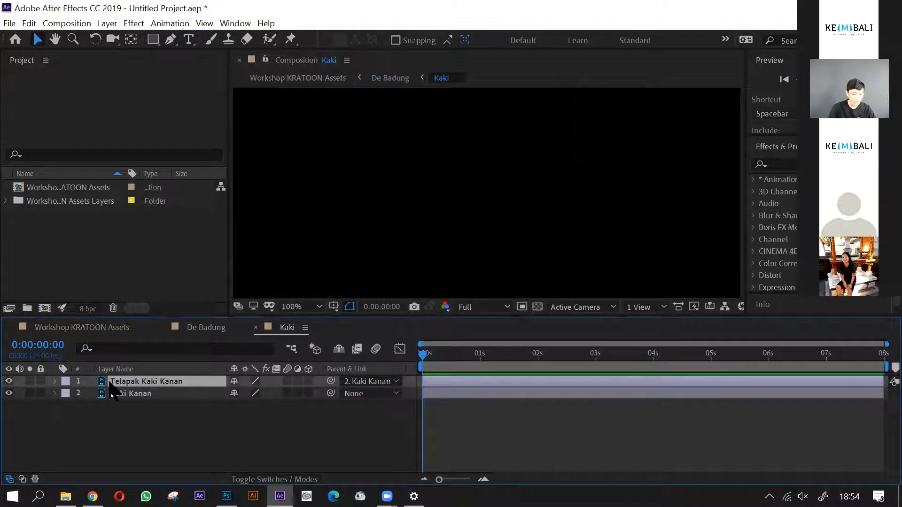
pyautogui.press('u')
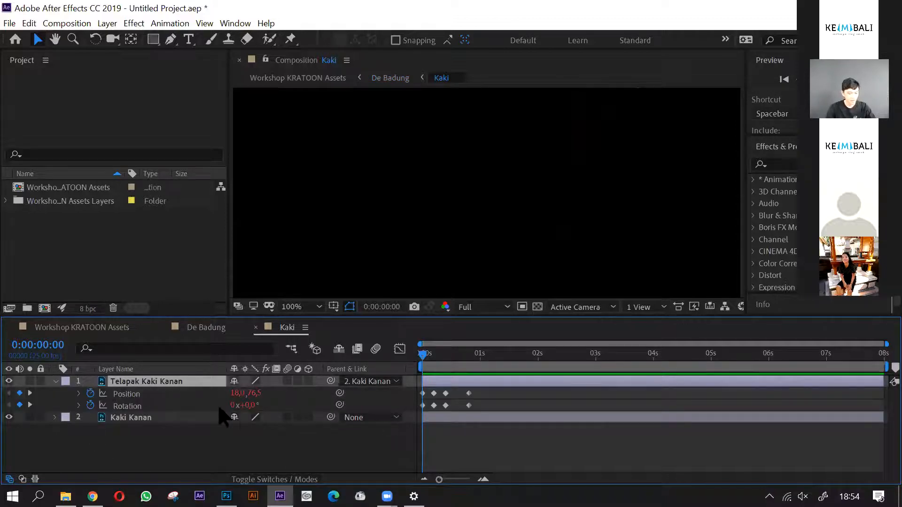
pyautogui.click(79, 394)
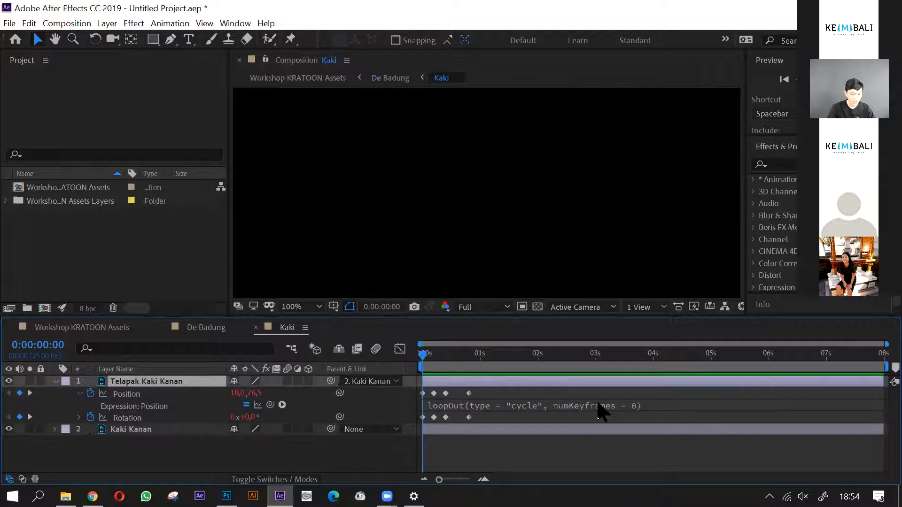
pyautogui.press('u')
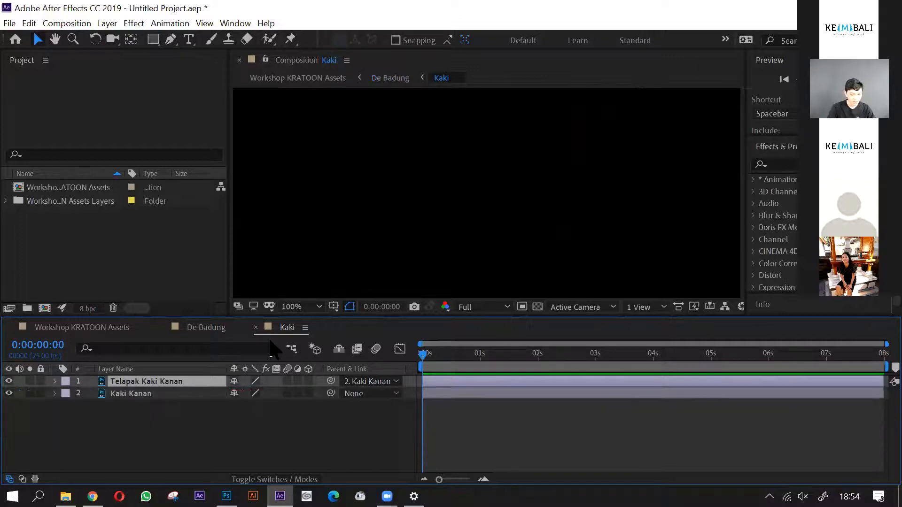
pyautogui.click(256, 327)
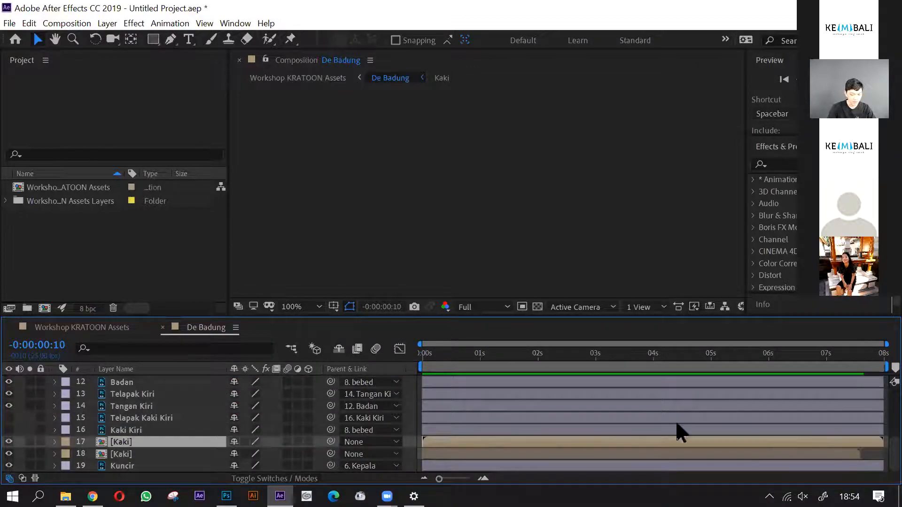
# - End the De Badung work area at 0:00:07:14, where the lower Kaki layer runs out
pyautogui.moveTo(445, 353); pyautogui.dragTo(880, 376)
pyautogui.moveTo(796, 378); pyautogui.dragTo(857, 383)
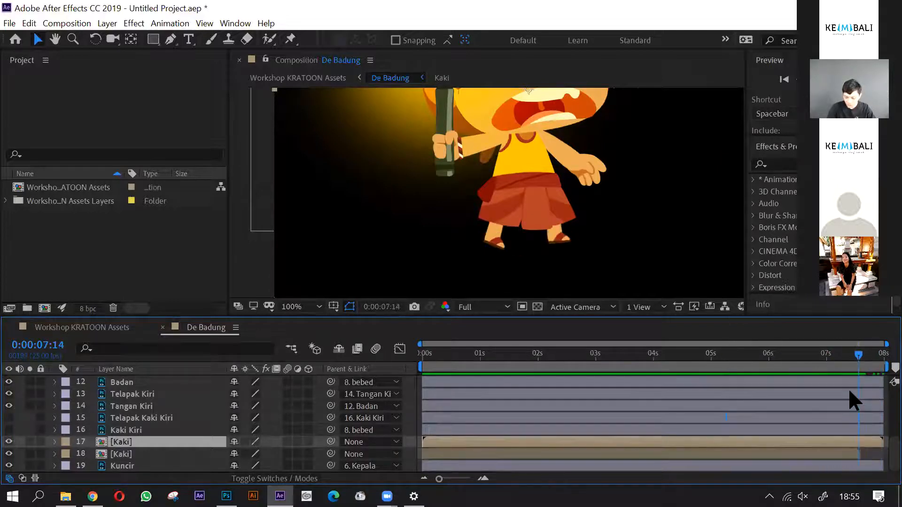
pyautogui.press('n')
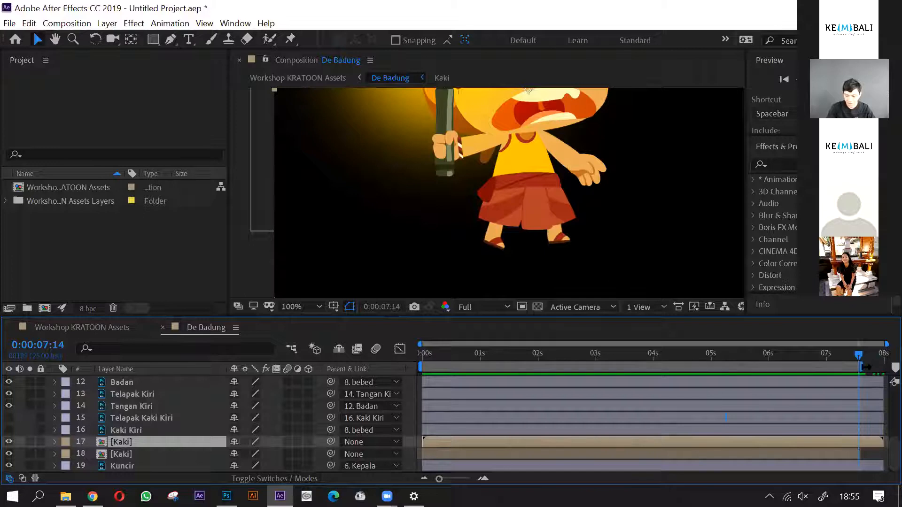
# - Preview the two-legged walk, scrub its first frames with the whole character in view, and return to frame 0
pyautogui.press('space')
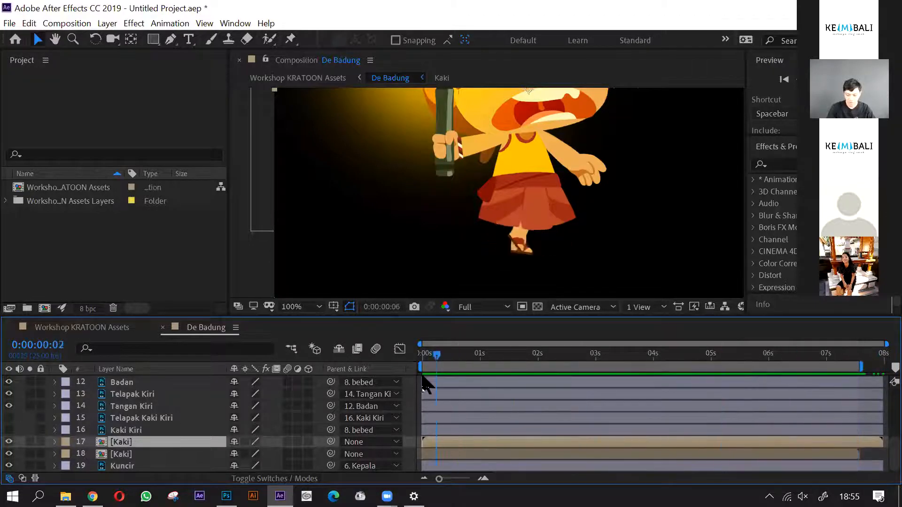
pyautogui.moveTo(613, 373); pyautogui.dragTo(396, 428)
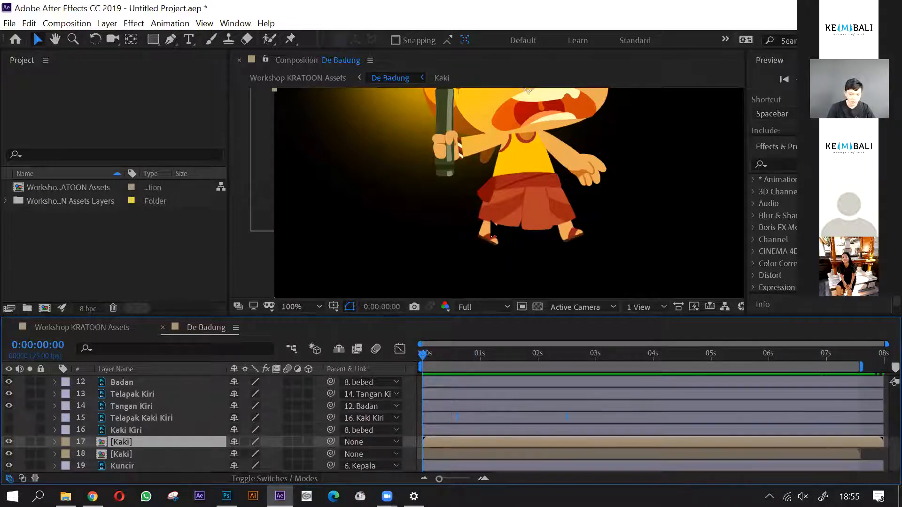
pyautogui.scroll(-2, 491, 225)
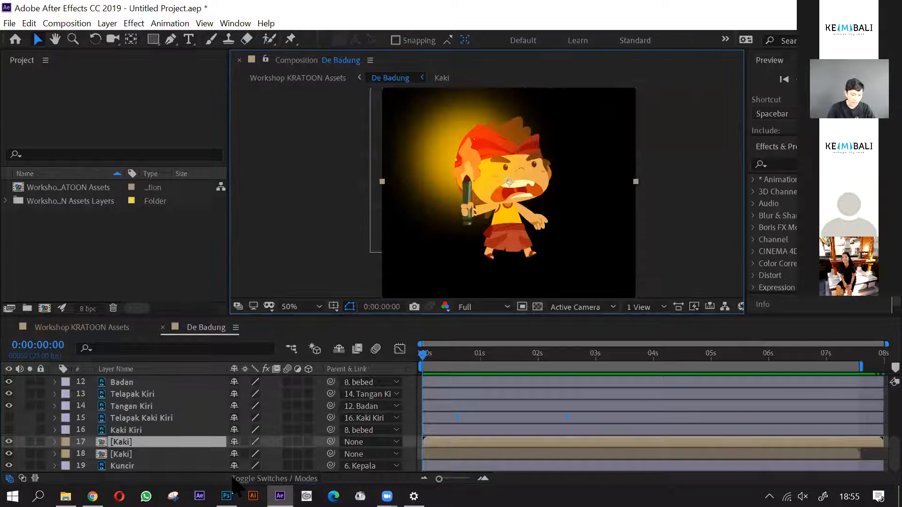
pyautogui.moveTo(429, 357); pyautogui.dragTo(459, 367)
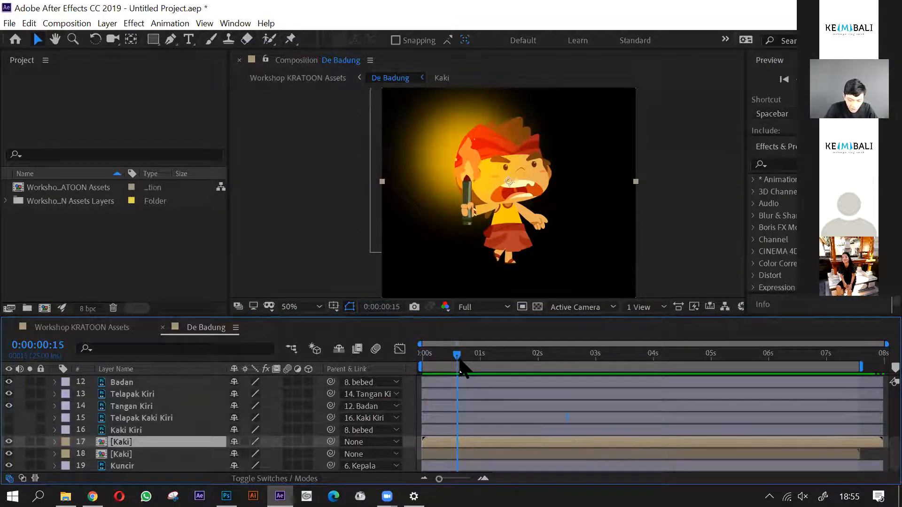
pyautogui.click(423, 368)
# - Add a Color Overlay layer style to the lower Kaki layer
pyautogui.click(435, 454)
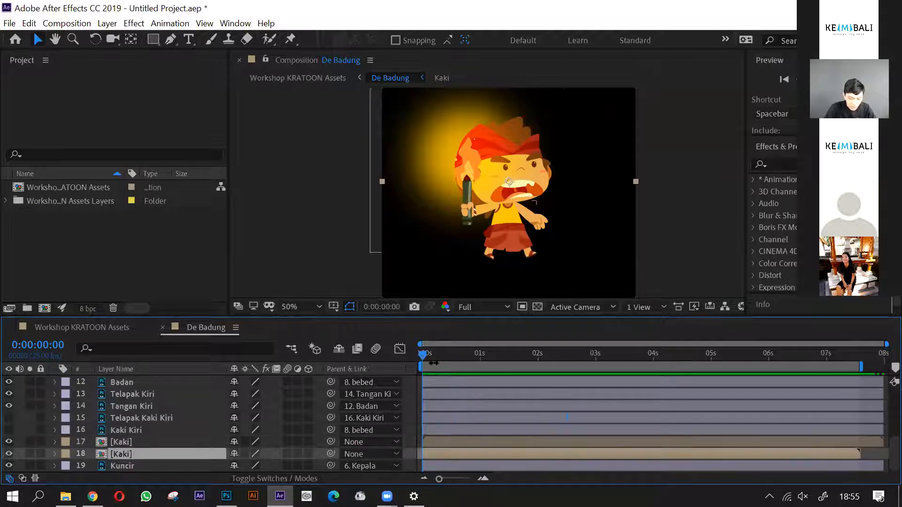
pyautogui.scroll(2, 546, 233)
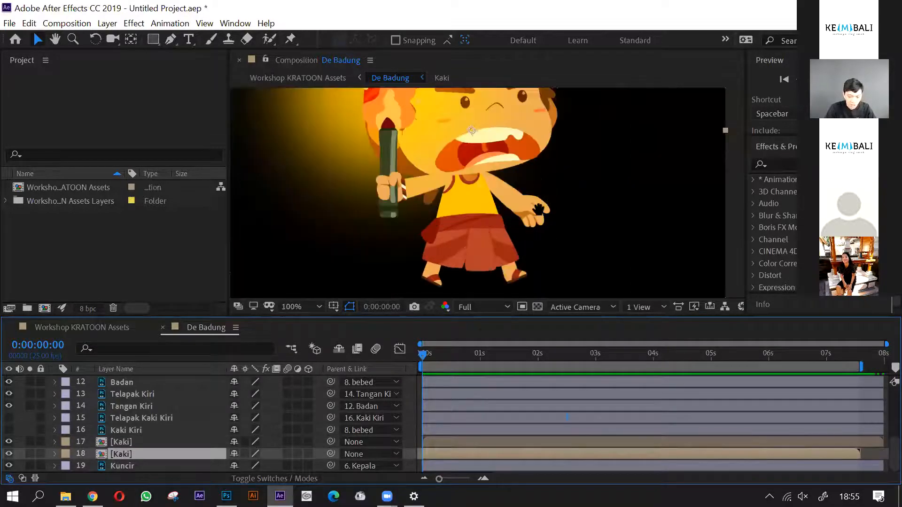
pyautogui.moveTo(539, 209); pyautogui.dragTo(538, 172)
pyautogui.click(431, 362)
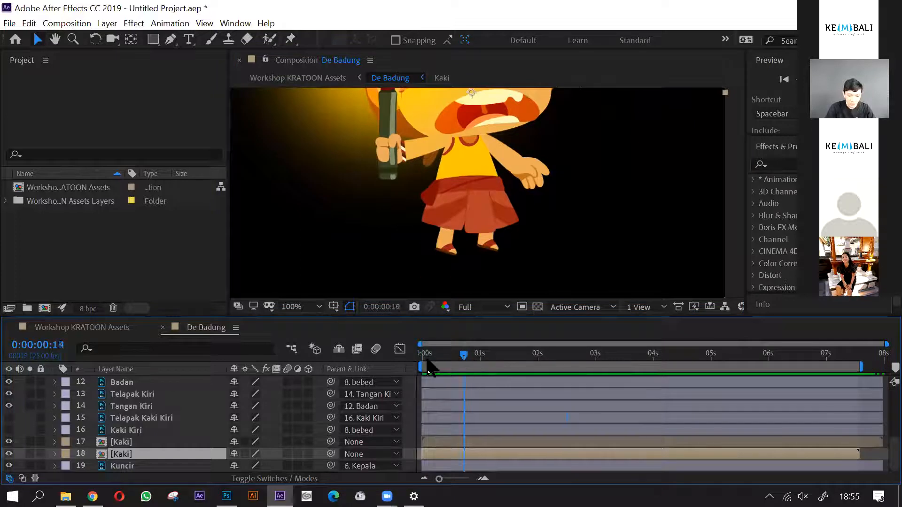
pyautogui.rightClick(160, 457)
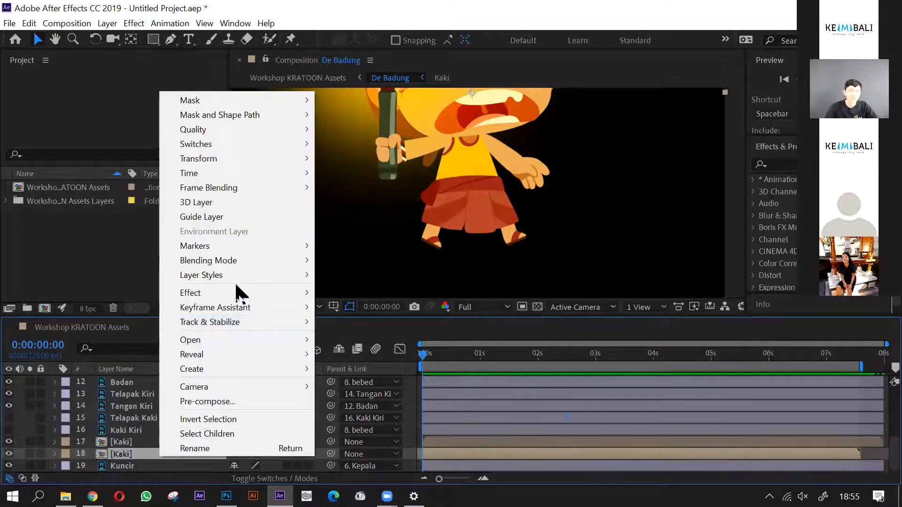
pyautogui.moveTo(237, 276)
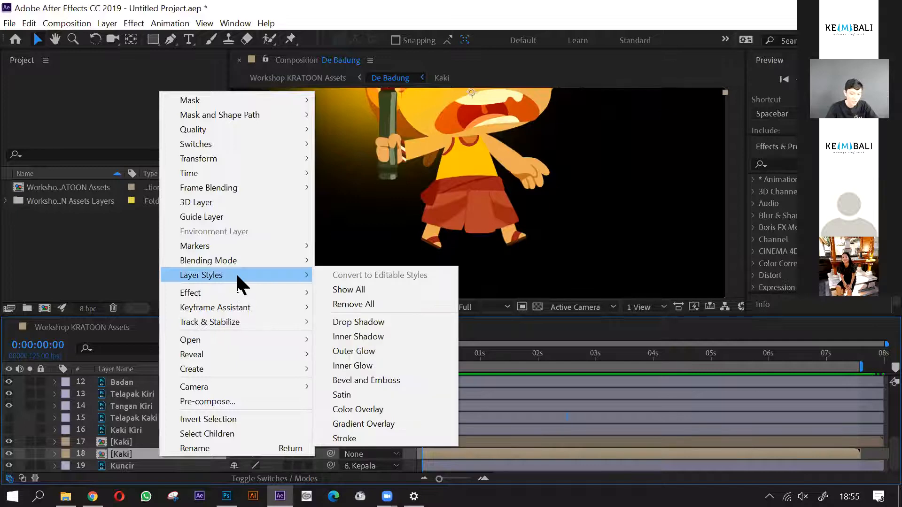
pyautogui.click(362, 407)
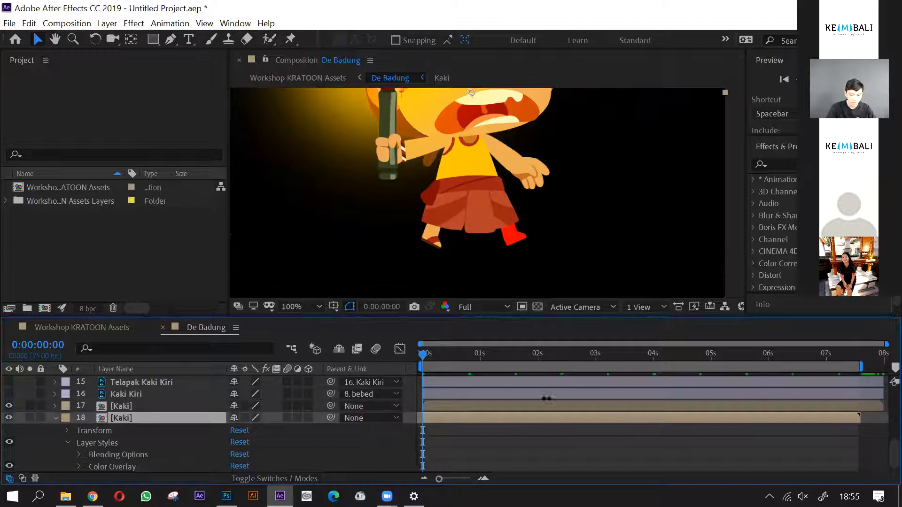
# - Expand the Color Overlay settings and sample the character's skin tone from the arm as the overlay colour
pyautogui.scroll(-1, 134, 472)
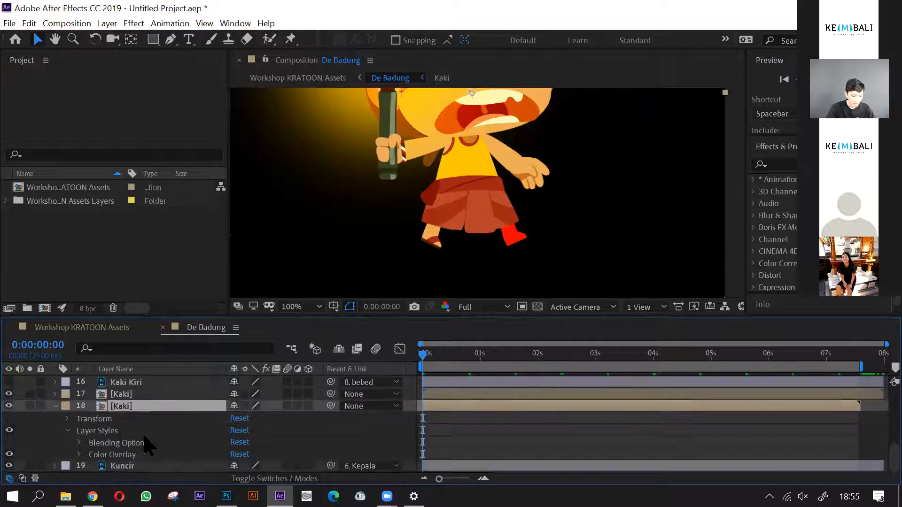
pyautogui.click(80, 454)
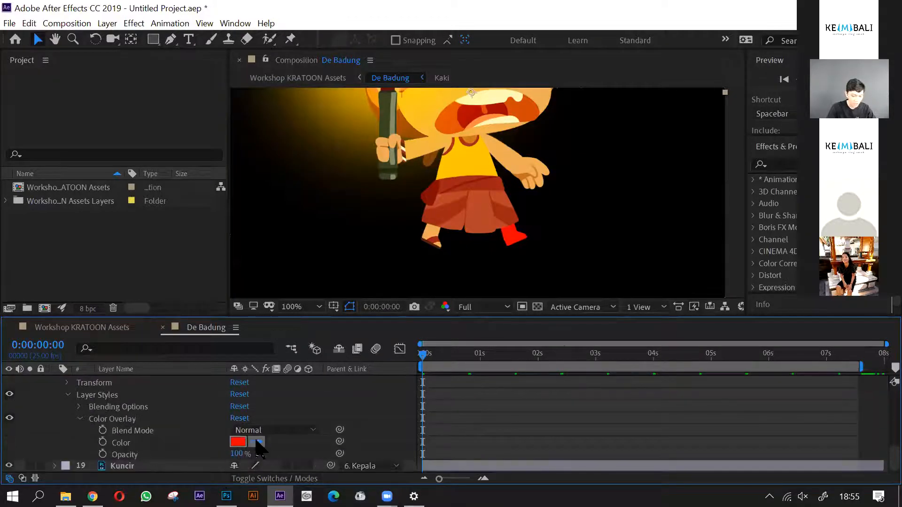
pyautogui.click(513, 155)
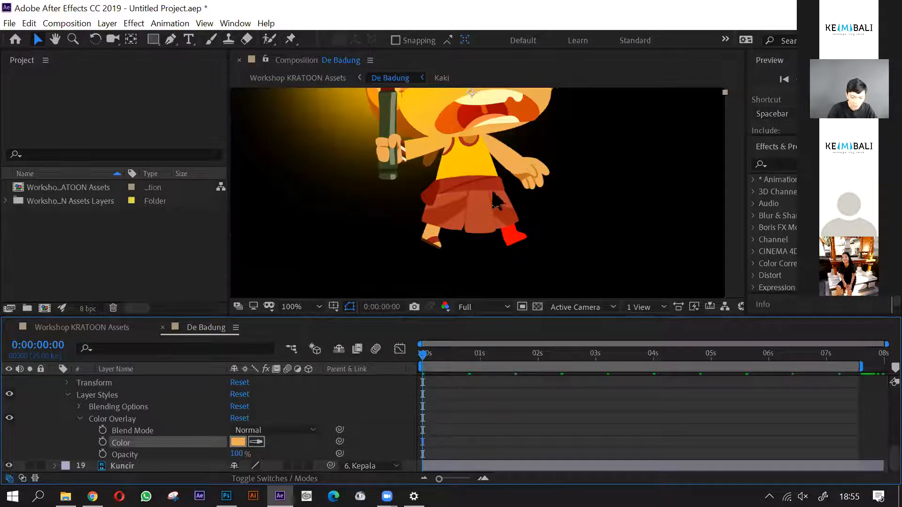
# - Set the lower Kaki layer's Color Overlay blend mode to Multiply, reduce the overlay's opacity, and collapse the layer's properties
pyautogui.click(146, 433)
pyautogui.click(276, 431)
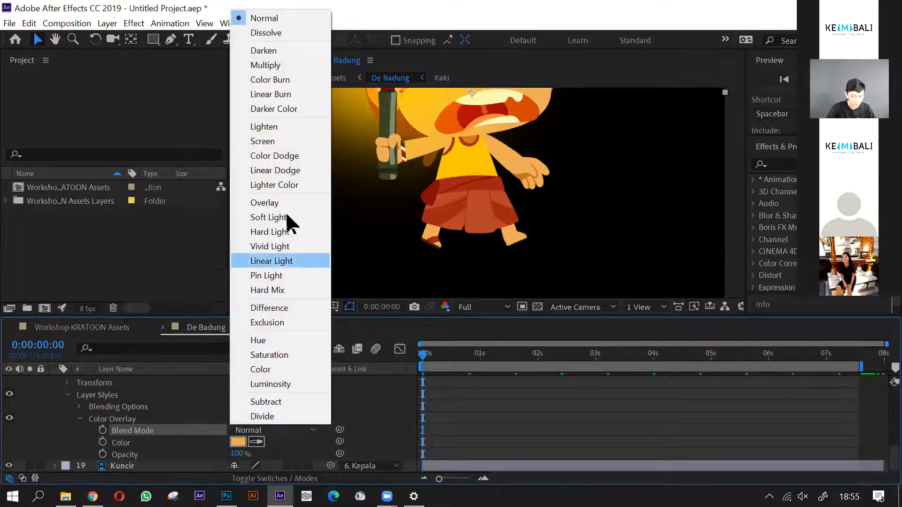
pyautogui.click(266, 65)
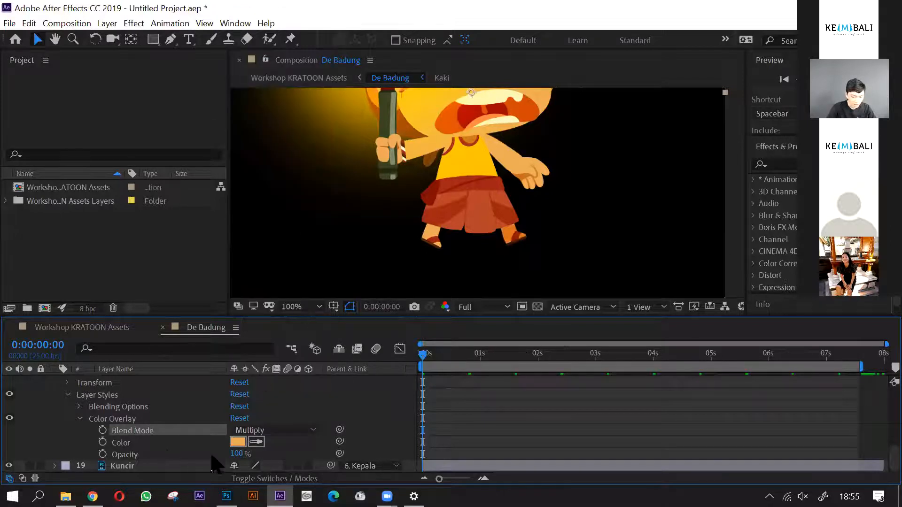
pyautogui.moveTo(237, 455); pyautogui.dragTo(218, 456)
pyautogui.scroll(1, 118, 435)
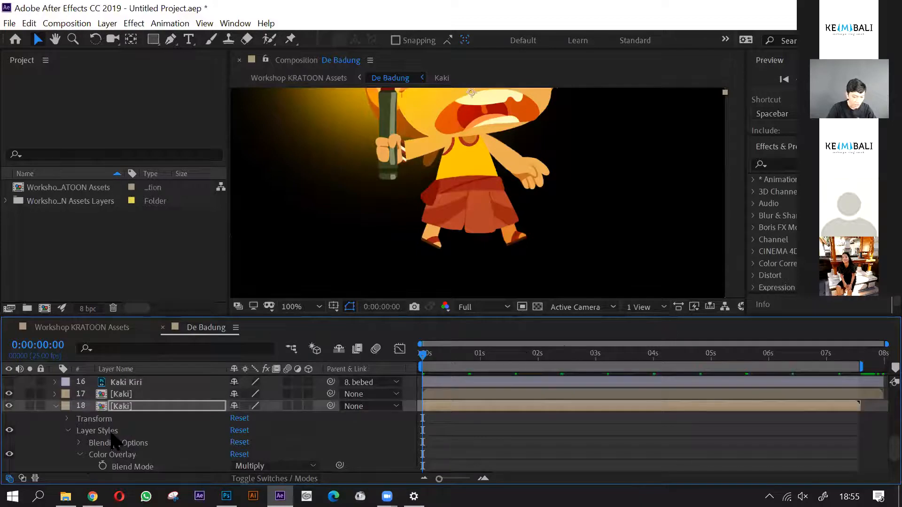
pyautogui.click(55, 407)
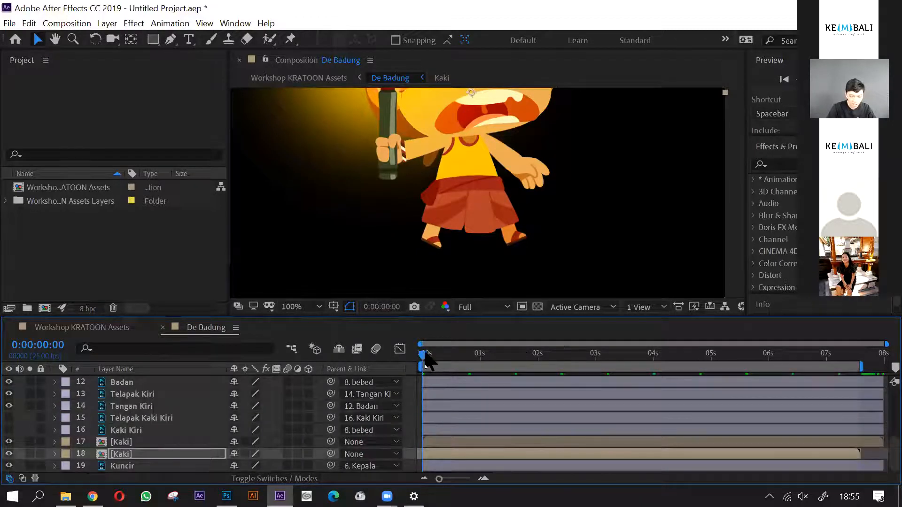
# - Scrub the first frames of the walk with the whole character in view and return to frame 0
pyautogui.moveTo(426, 356); pyautogui.dragTo(443, 356)
pyautogui.moveTo(430, 363)
pyautogui.mouseDown()
pyautogui.moveTo(586, 368)
pyautogui.moveTo(423, 362)
pyautogui.mouseUp()
pyautogui.scroll(2, 162, 442)
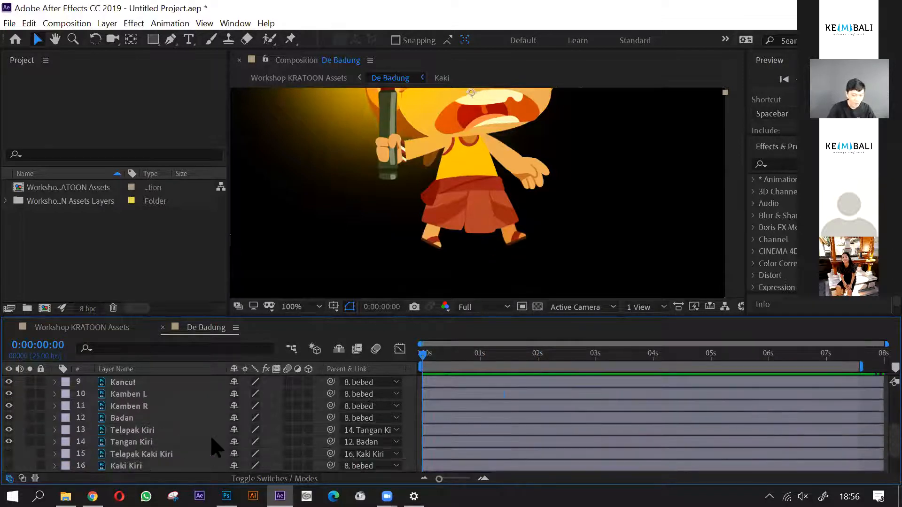
pyautogui.press(',')
pyautogui.moveTo(627, 187); pyautogui.dragTo(625, 225)
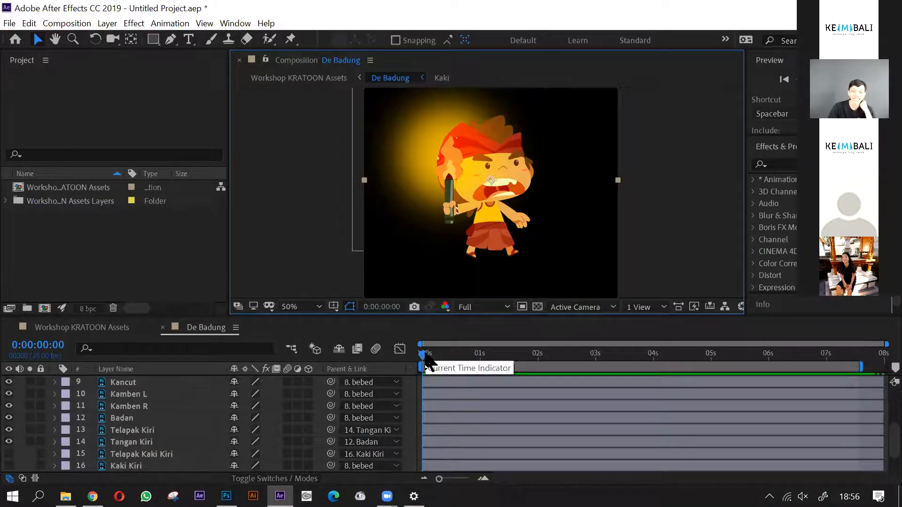
pyautogui.click(441, 365)
pyautogui.moveTo(442, 365)
pyautogui.mouseDown()
pyautogui.moveTo(632, 362)
pyautogui.moveTo(427, 362)
pyautogui.mouseUp()
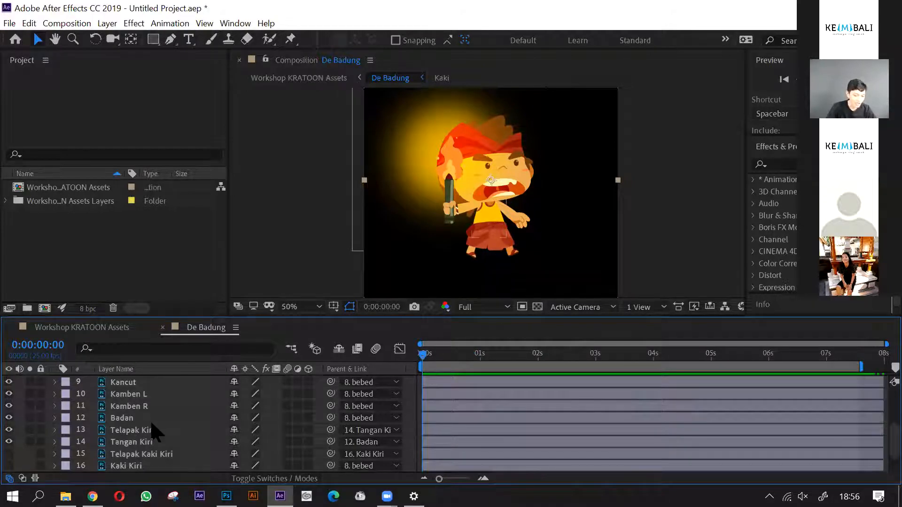
# - Select the lowercase bebed waistband layer and examine up close how it sits above the legs
pyautogui.scroll(1, 133, 429)
pyautogui.scroll(1, 136, 440)
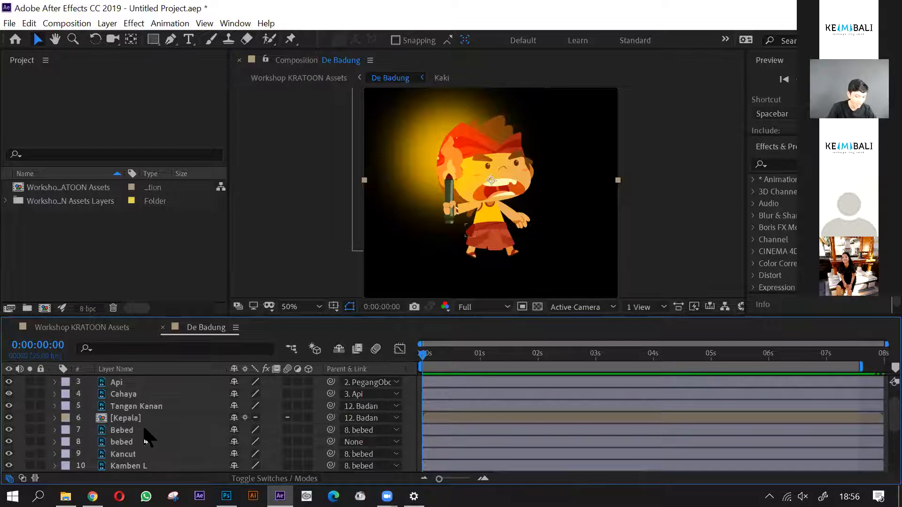
pyautogui.click(140, 442)
pyautogui.scroll(4, 494, 226)
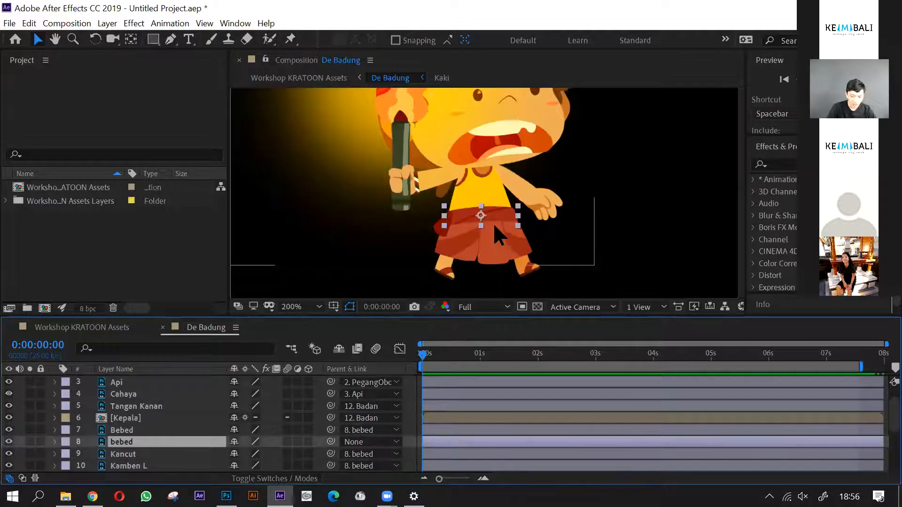
pyautogui.scroll(-4, 498, 226)
pyautogui.press('space')
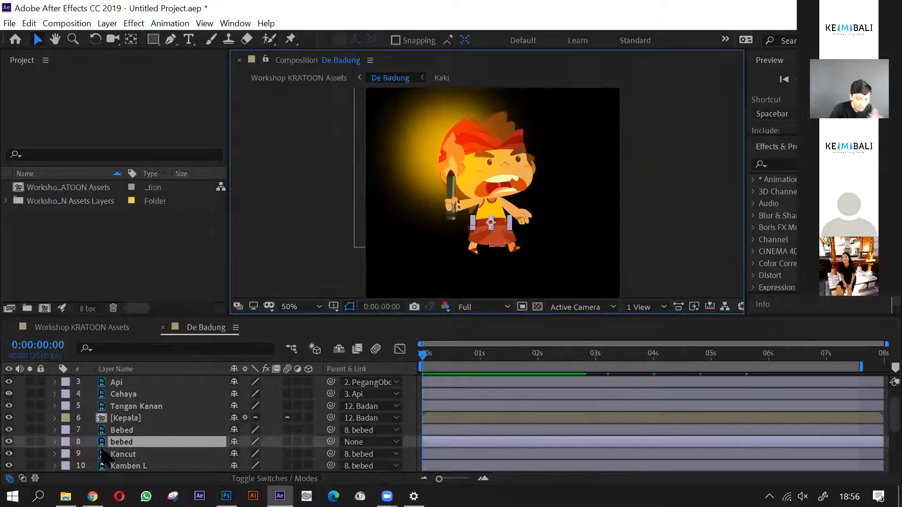
# - Try parenting the two Kaki layers, one after the other, to the lowercase bebed layer
pyautogui.scroll(-3, 153, 428)
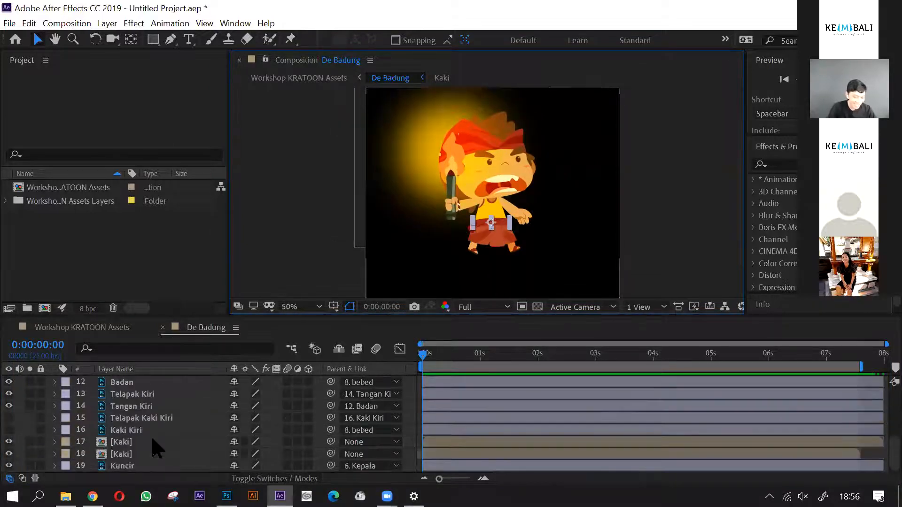
pyautogui.click(153, 440)
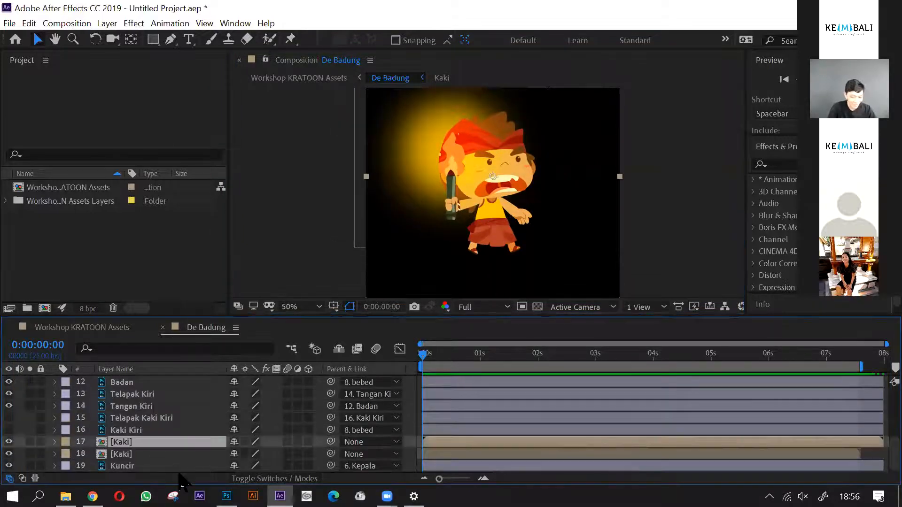
pyautogui.click(371, 443)
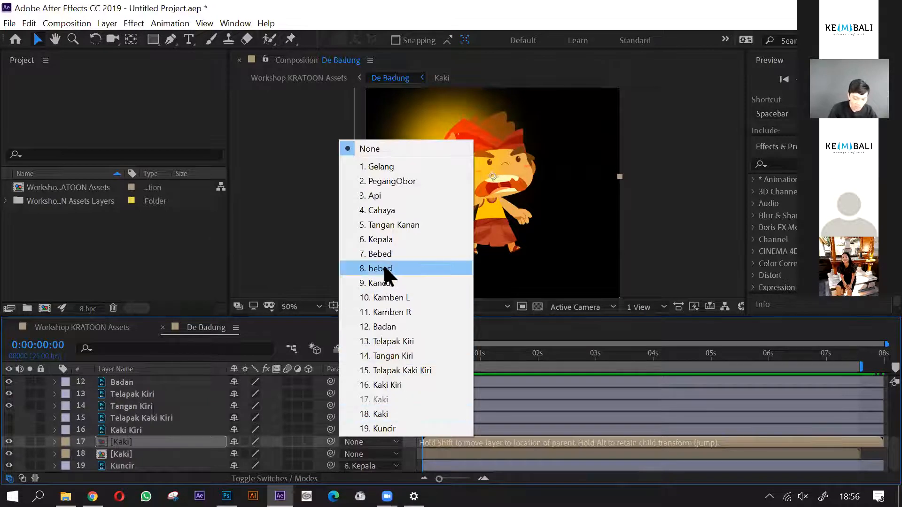
pyautogui.click(382, 269)
pyautogui.click(382, 455)
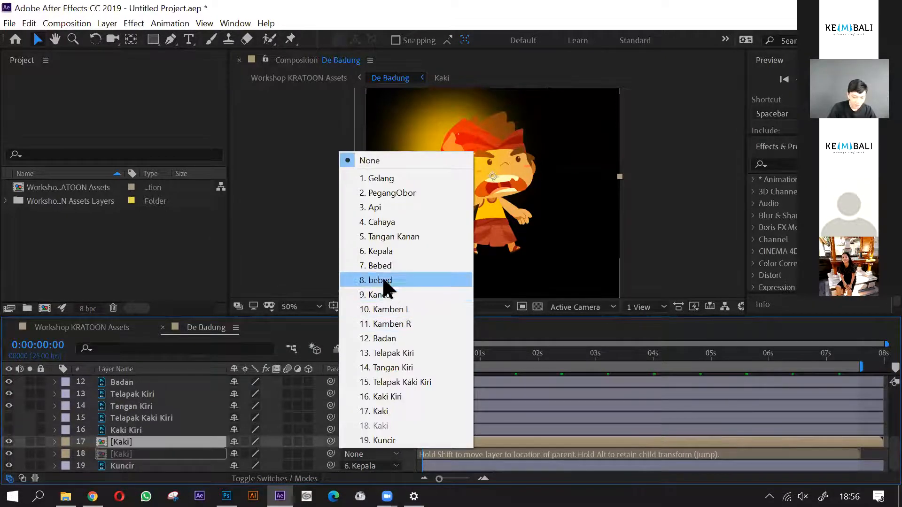
pyautogui.click(382, 280)
pyautogui.click(164, 454)
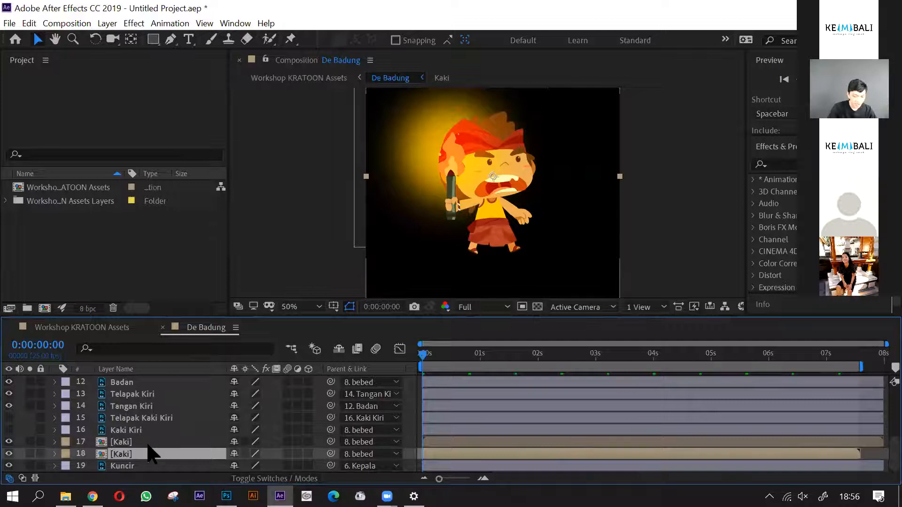
# - Undo the parent assignments of both Kaki layers and reselect the upper Kaki layer
pyautogui.hotkey('ctrl', 'z')
pyautogui.hotkey('ctrl', 'z')
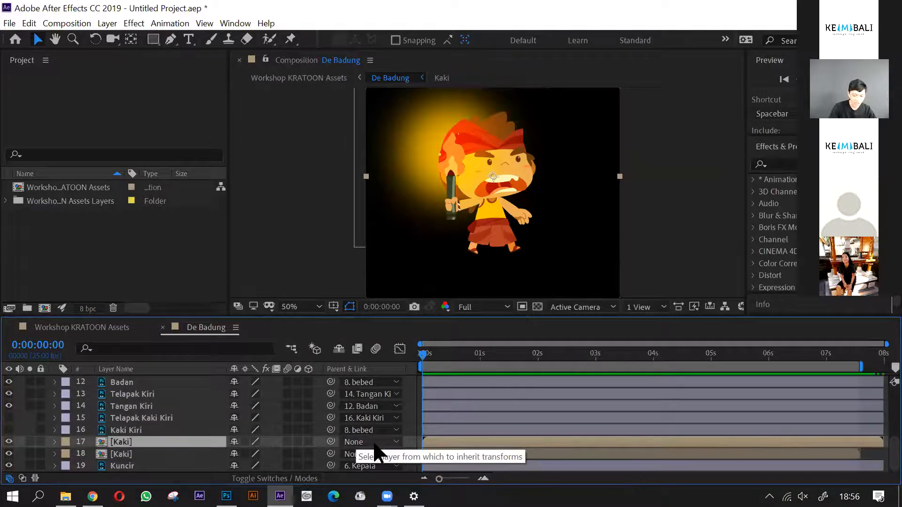
pyautogui.click(375, 454)
pyautogui.click(160, 449)
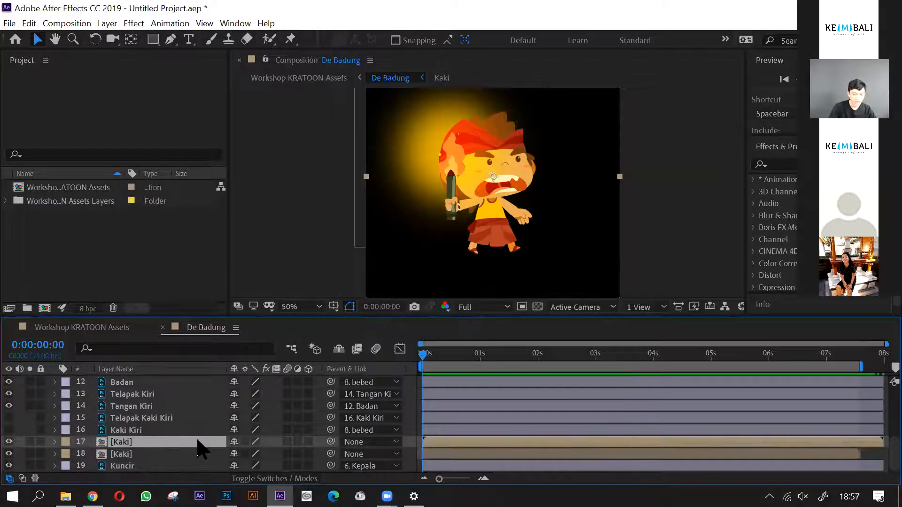
# - Parent both the upper and lower Kaki layers to layer 8, bebed
pyautogui.click(371, 442)
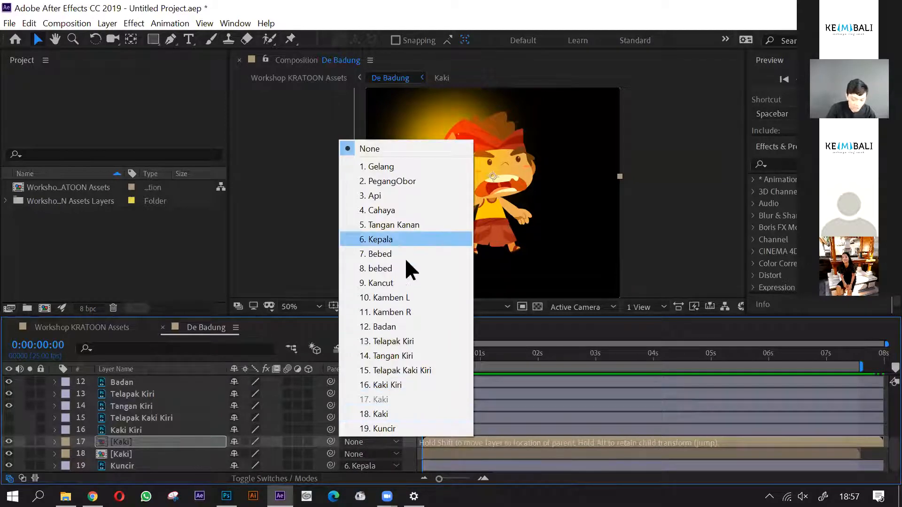
pyautogui.click(393, 283)
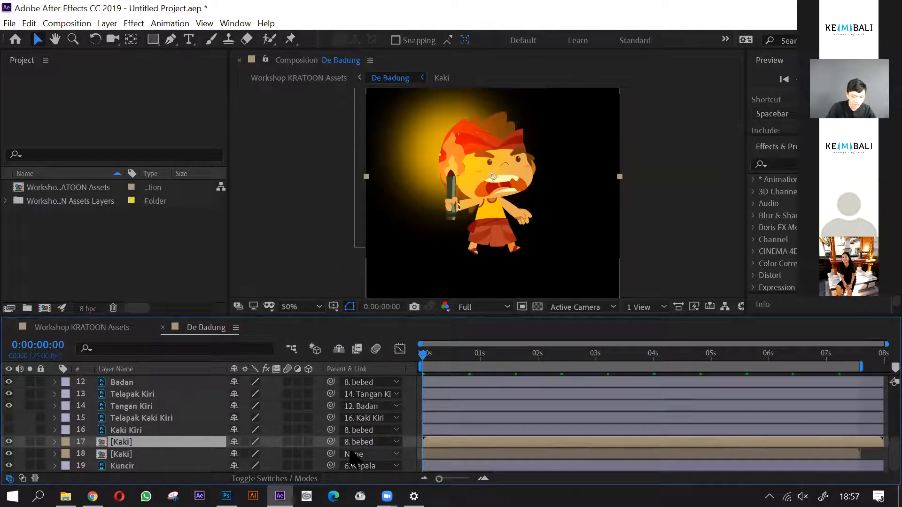
pyautogui.click(356, 454)
pyautogui.click(381, 281)
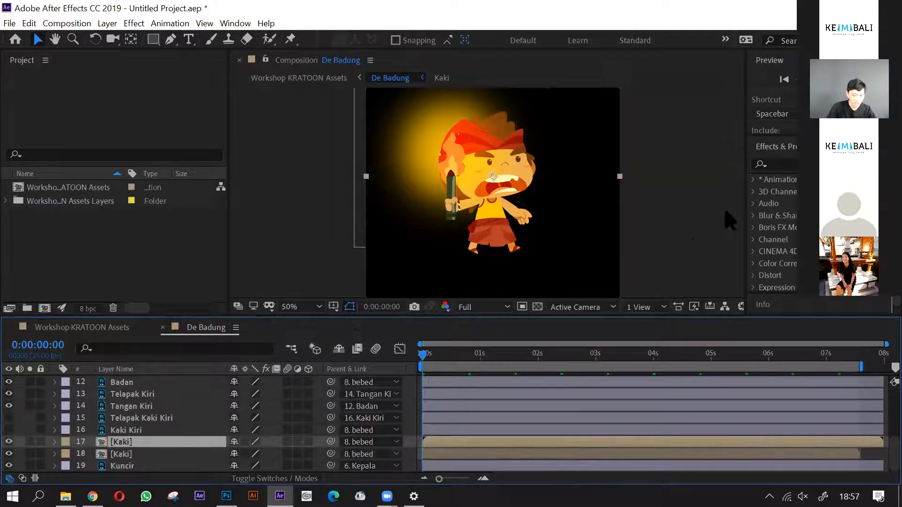
# - Select the bebed layer and check the body against the leg motion in the first frames, ending at frame 0
pyautogui.scroll(1, 117, 437)
pyautogui.scroll(1, 147, 431)
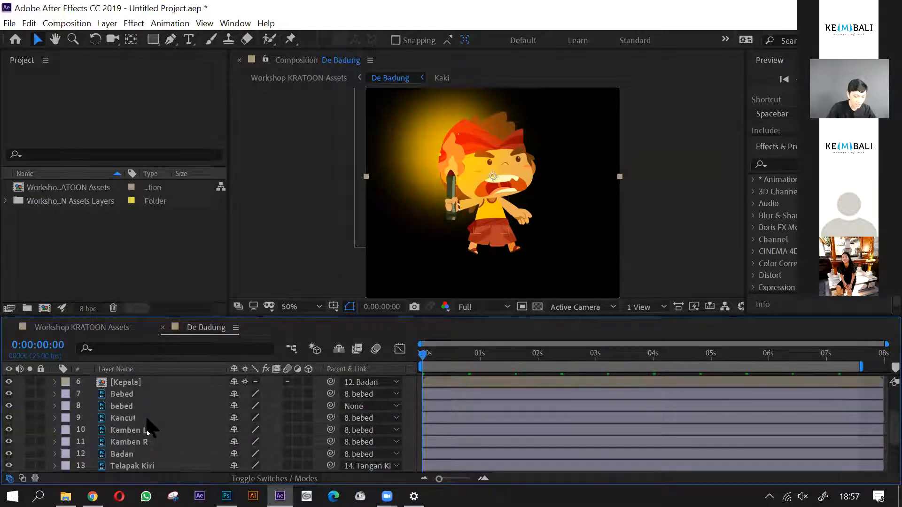
pyautogui.click(142, 407)
pyautogui.moveTo(502, 225); pyautogui.dragTo(510, 242)
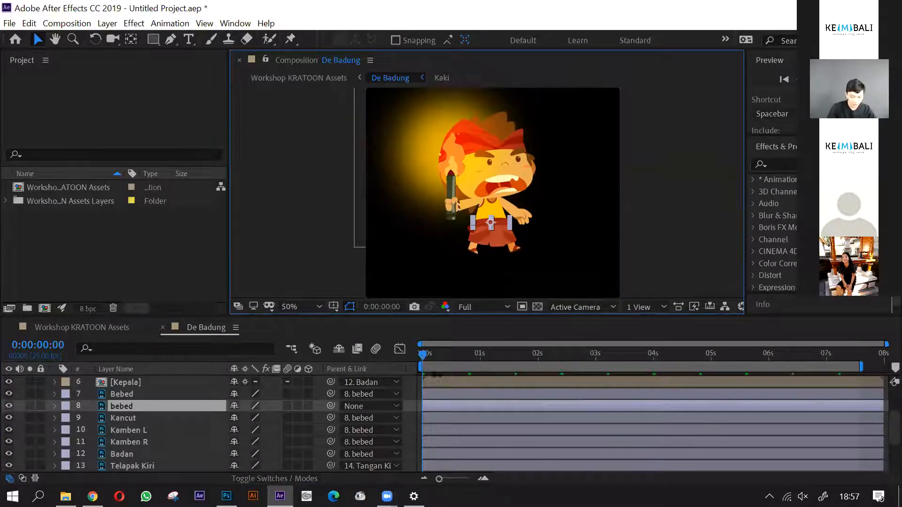
pyautogui.moveTo(424, 357)
pyautogui.mouseDown()
pyautogui.moveTo(442, 363)
pyautogui.moveTo(411, 367)
pyautogui.mouseUp()
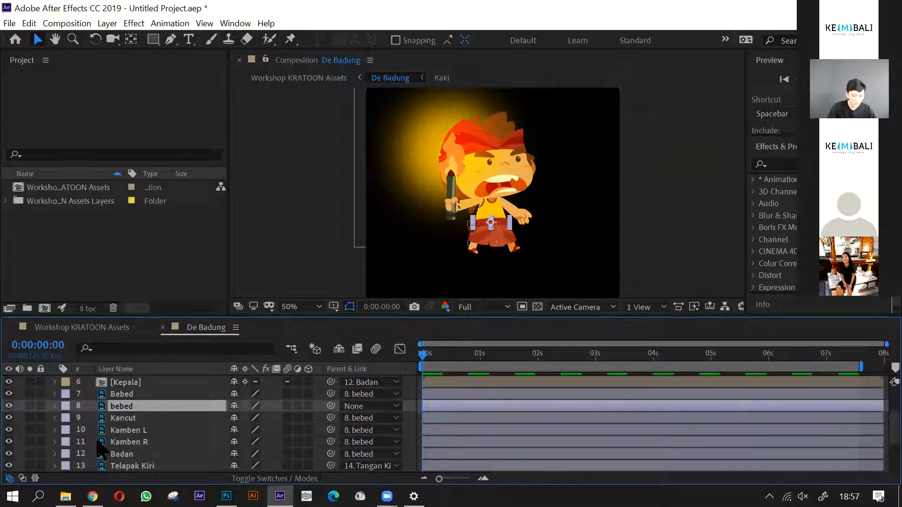
# - Expand the bebed layer's transform properties and set its first Position keyframe at frame 0
pyautogui.click(55, 406)
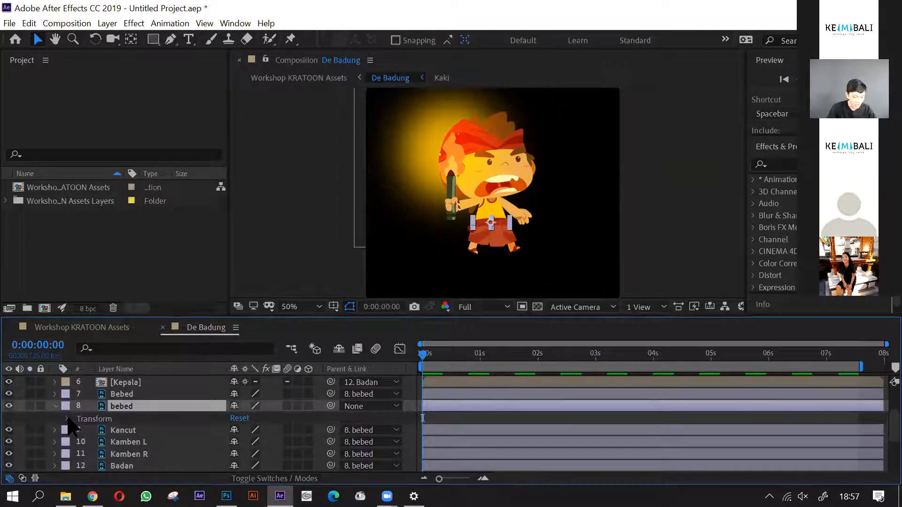
pyautogui.click(67, 419)
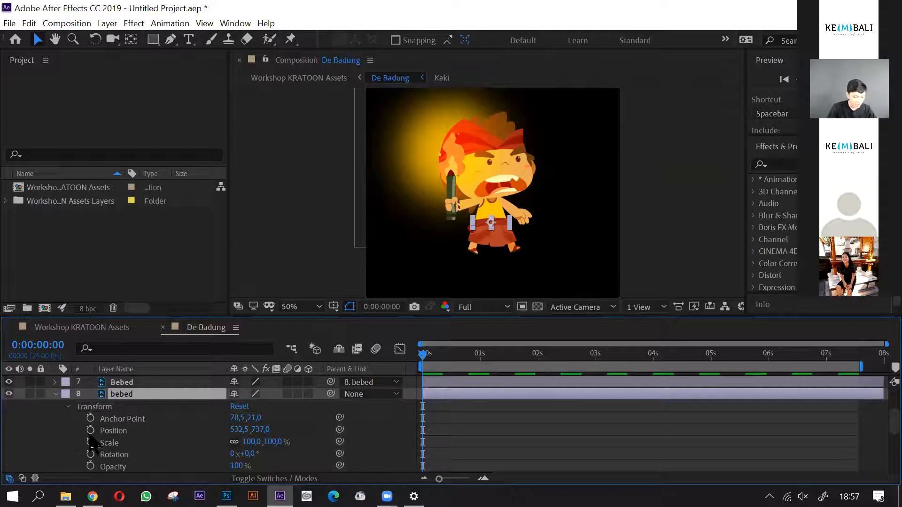
pyautogui.click(91, 431)
# - Raise the bebed layer to Position 532.5, 727 at frame 4, adding a second Position keyframe
pyautogui.press('=')
pyautogui.press('-')
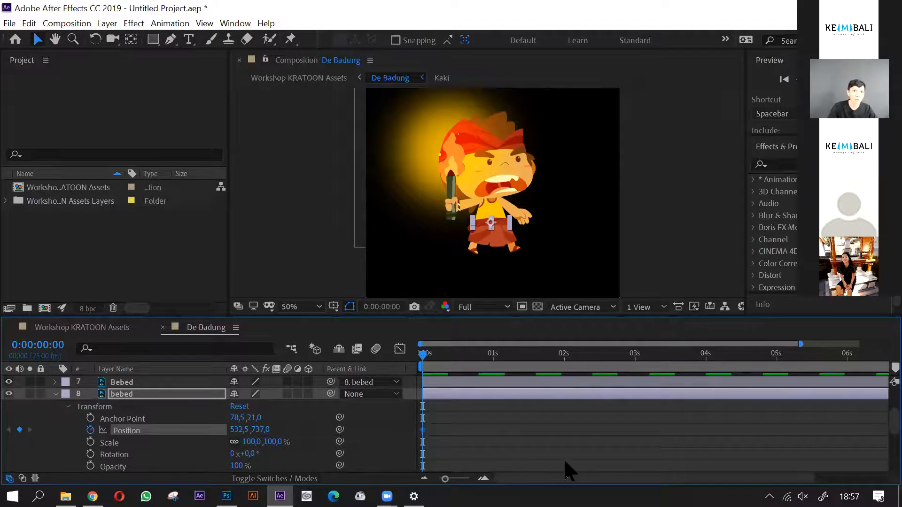
pyautogui.press('=')
pyautogui.press('=')
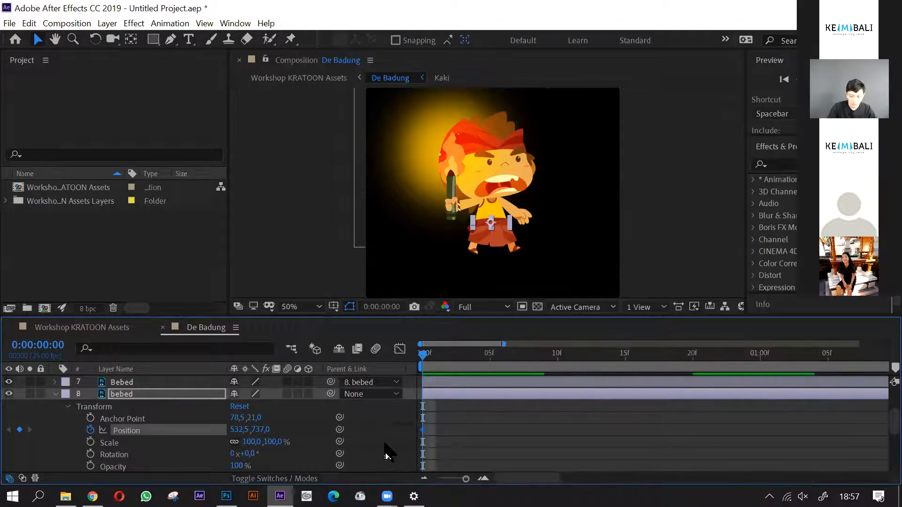
pyautogui.press('=')
pyautogui.scroll(1, 558, 247)
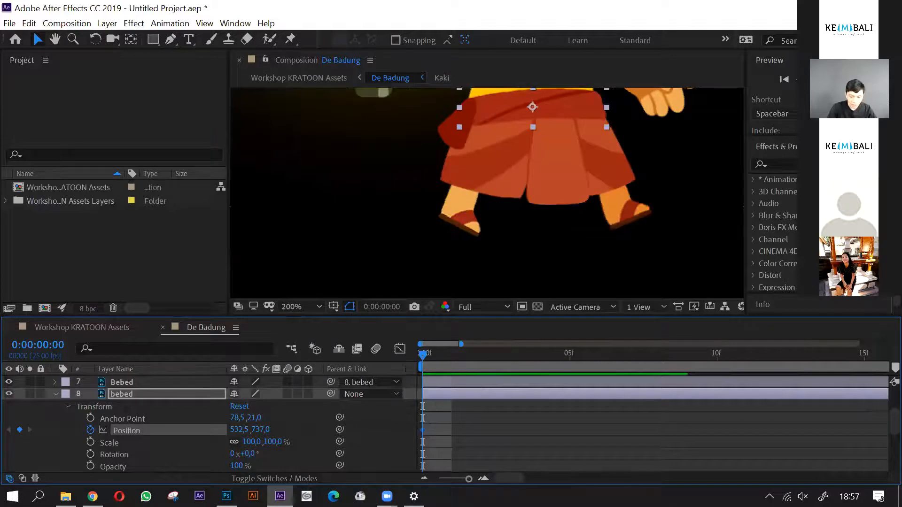
pyautogui.moveTo(558, 247); pyautogui.dragTo(498, 234)
pyautogui.moveTo(427, 365); pyautogui.dragTo(548, 373)
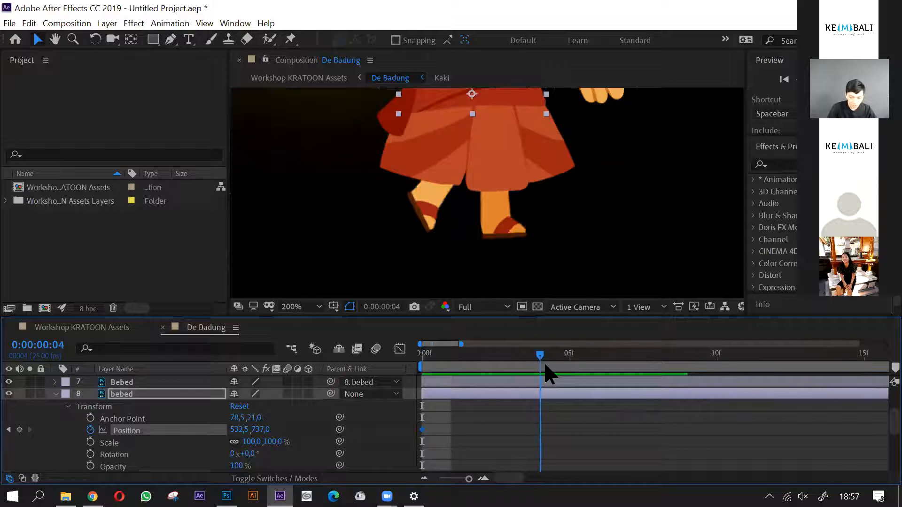
pyautogui.click(180, 396)
pyautogui.click(151, 434)
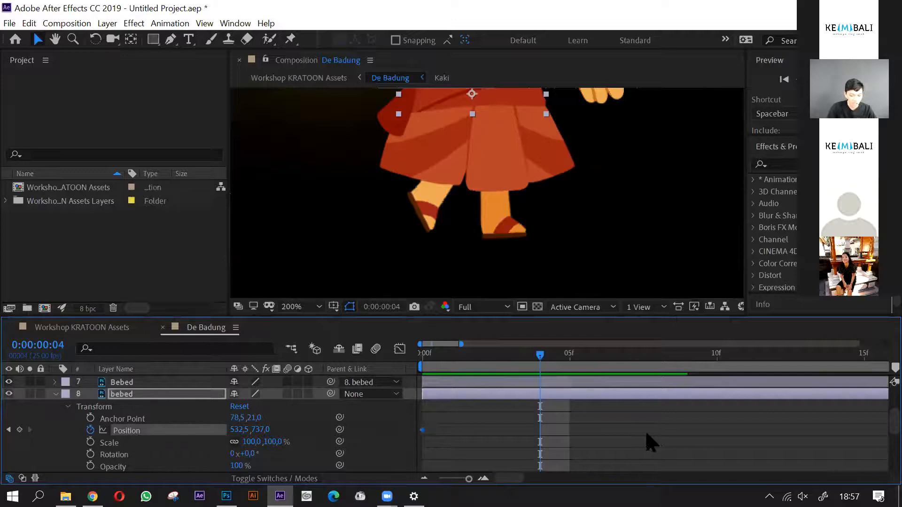
pyautogui.hotkey('shift', 'Up')
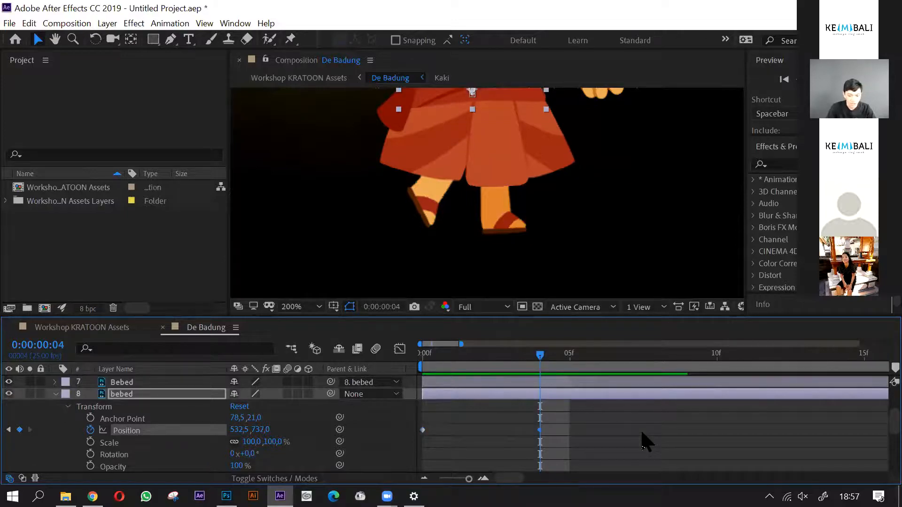
pyautogui.press('-')
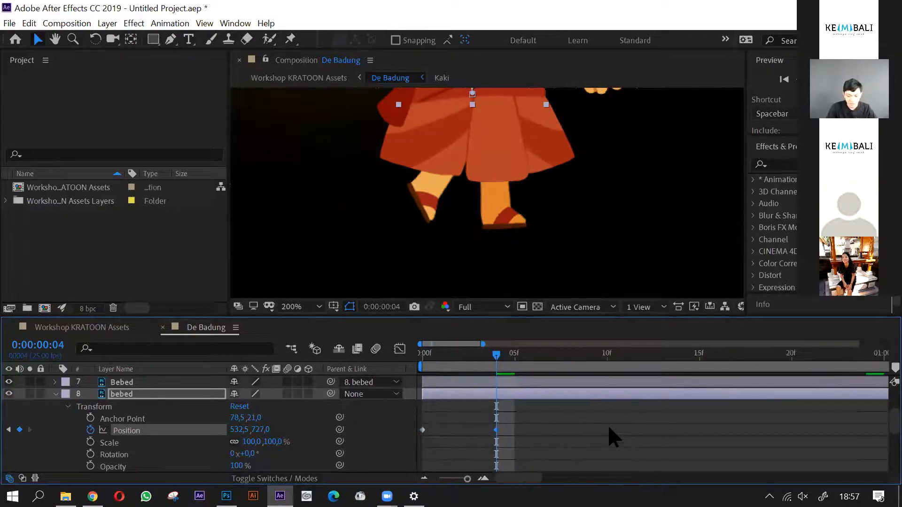
# - Move bebed's second Position keyframe to frame 5, where the legs pass each other
pyautogui.scroll(-1, 557, 231)
pyautogui.moveTo(557, 231); pyautogui.dragTo(550, 272)
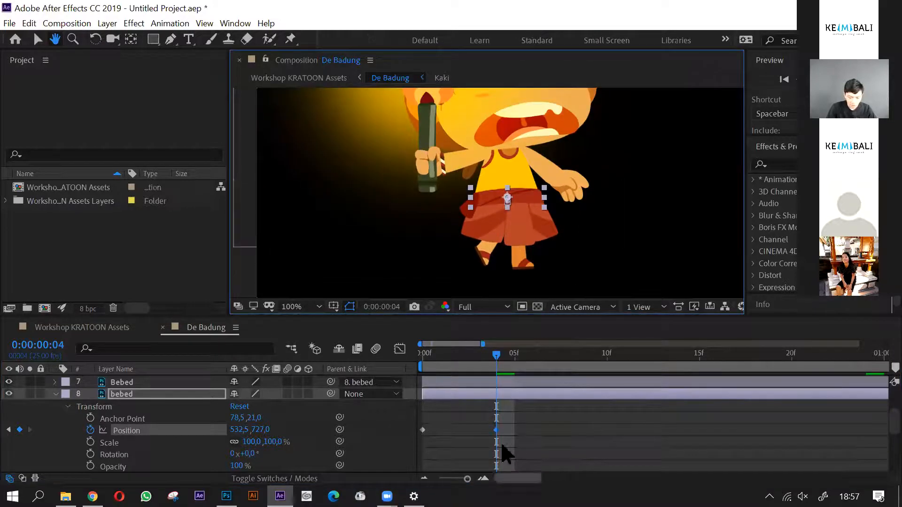
pyautogui.scroll(2, 458, 451)
pyautogui.scroll(-2, 509, 444)
pyautogui.moveTo(511, 356); pyautogui.dragTo(534, 361)
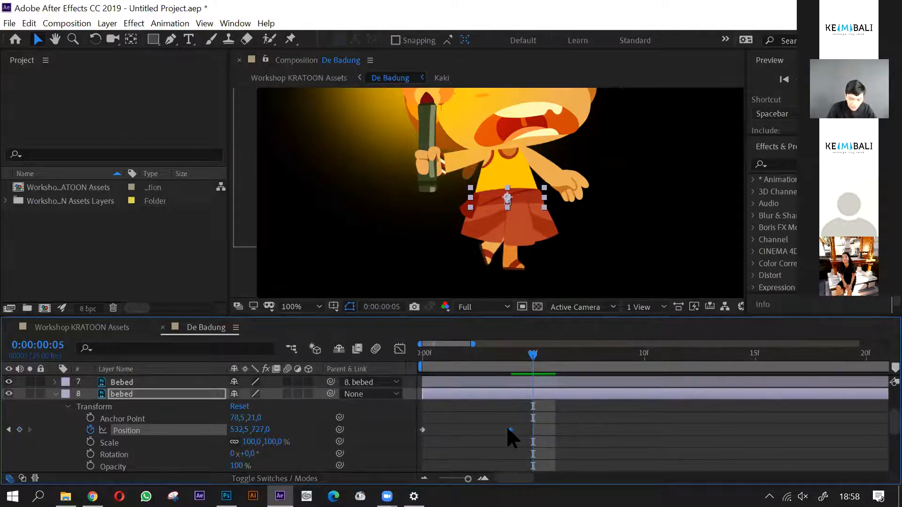
pyautogui.moveTo(509, 430); pyautogui.dragTo(533, 431)
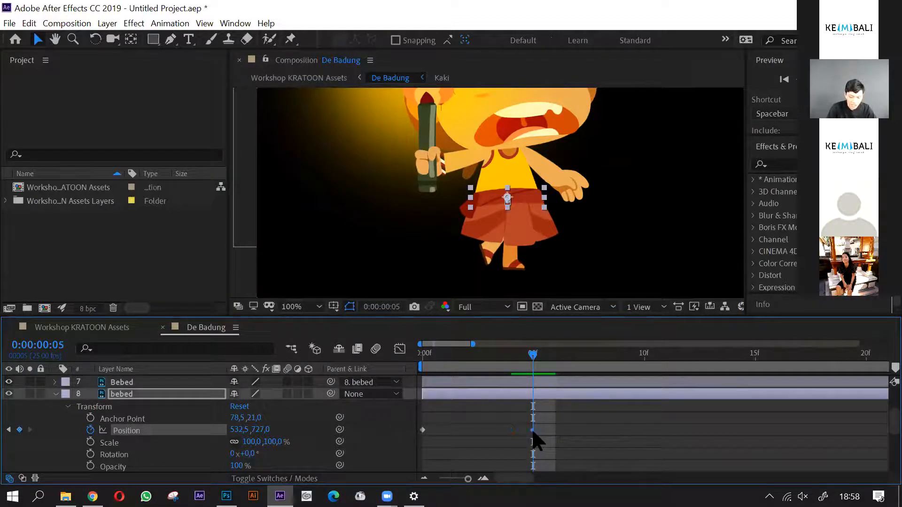
# - Lower the bebed layer to Position 532.5, 737 at frame 10 as a third keyframe, and preview the bob from frame 0
pyautogui.press('=')
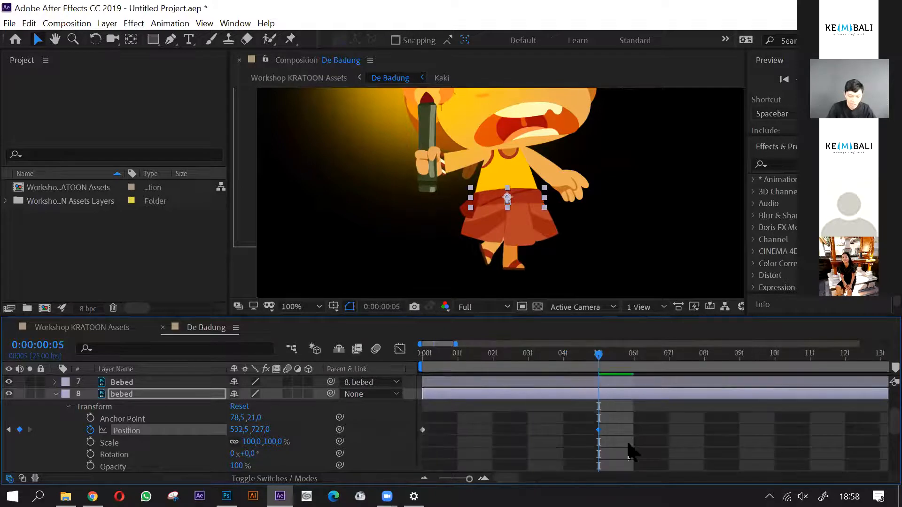
pyautogui.press('-')
pyautogui.moveTo(536, 364); pyautogui.dragTo(633, 404)
pyautogui.moveTo(438, 423); pyautogui.dragTo(416, 439)
pyautogui.hotkey('shift', 'Down')
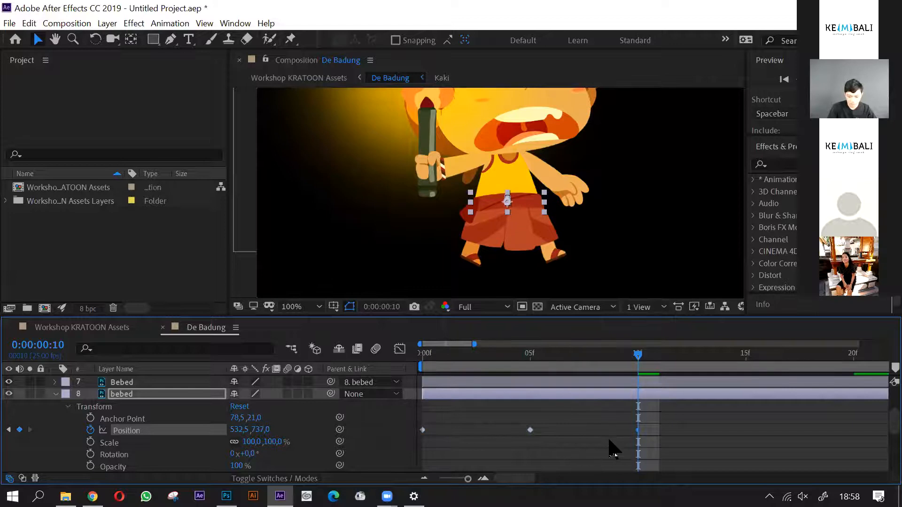
pyautogui.press('-')
pyautogui.press('Home')
pyautogui.press('space')
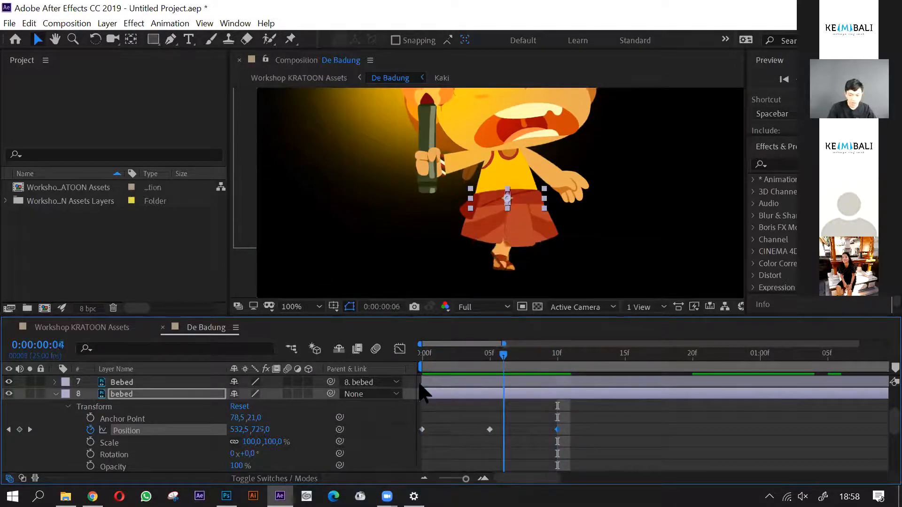
pyautogui.press('space')
# - Collapse bebed's Transform group and show only the layer's Position property
pyautogui.scroll(-2, 510, 224)
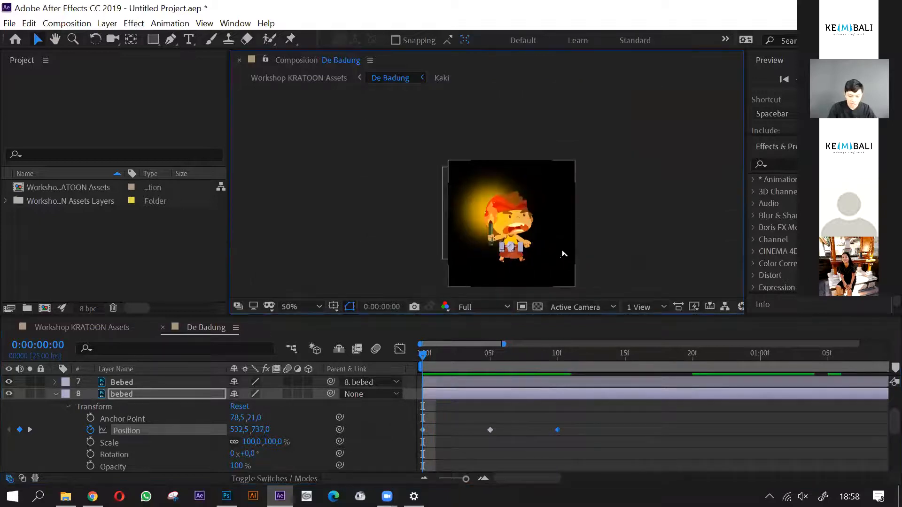
pyautogui.scroll(1, 563, 253)
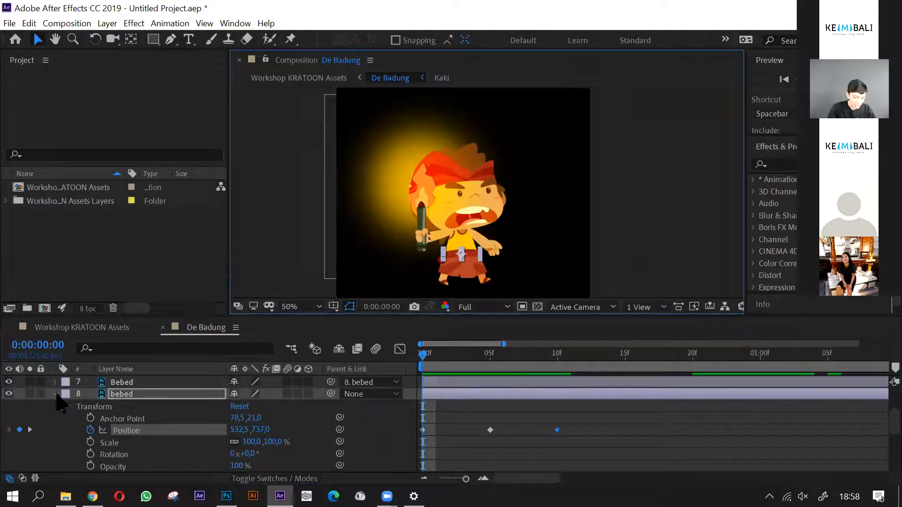
pyautogui.click(68, 407)
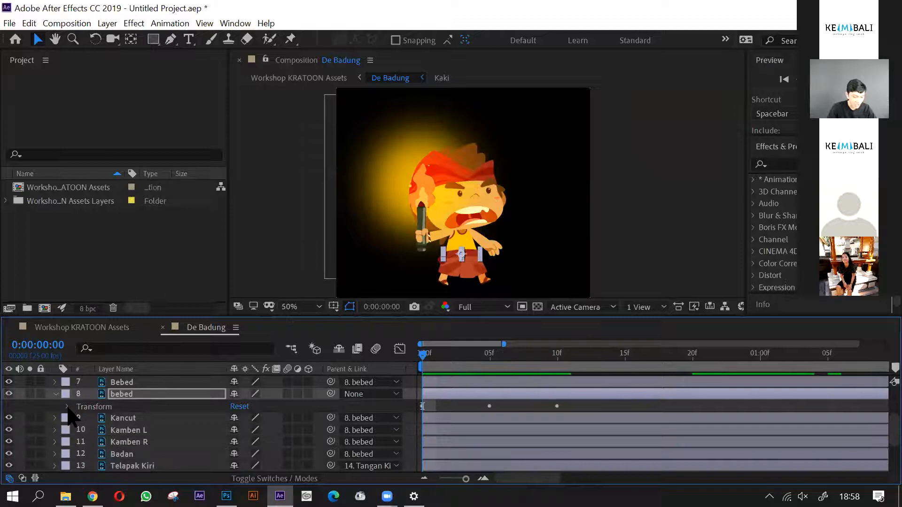
pyautogui.click(136, 396)
pyautogui.press('p')
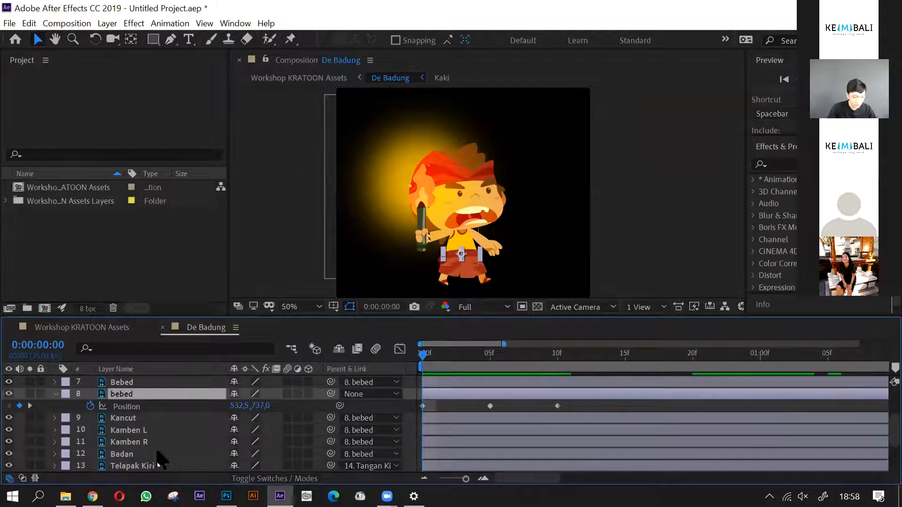
# - Add the expression loopOut(type = "cycle", numKeyframes = 0) to bebed's Position so the bobbing repeats
pyautogui.keyDown('alt'); pyautogui.click(90, 406); pyautogui.keyUp('alt')
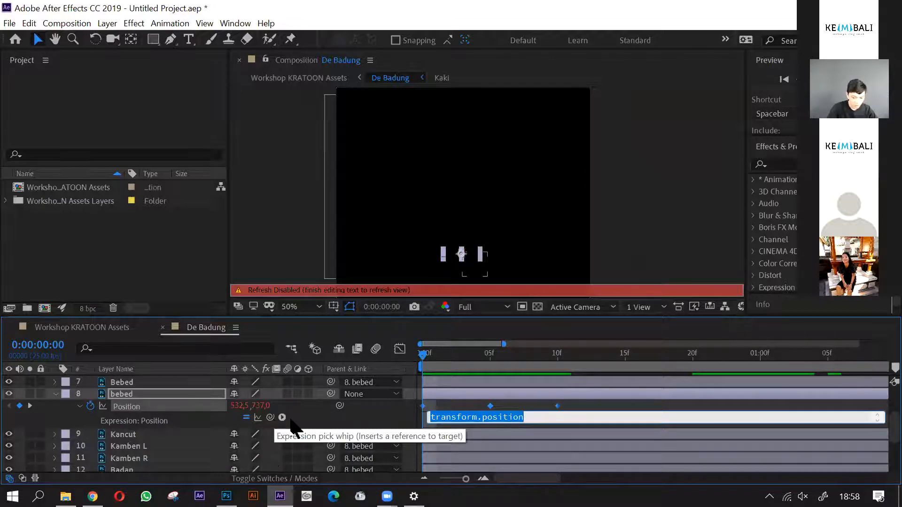
pyautogui.press('capslock')
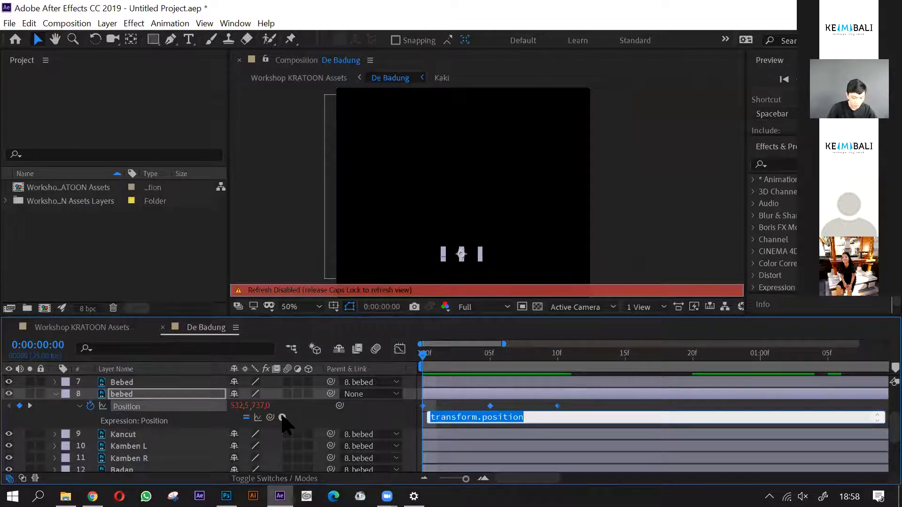
pyautogui.click(282, 418)
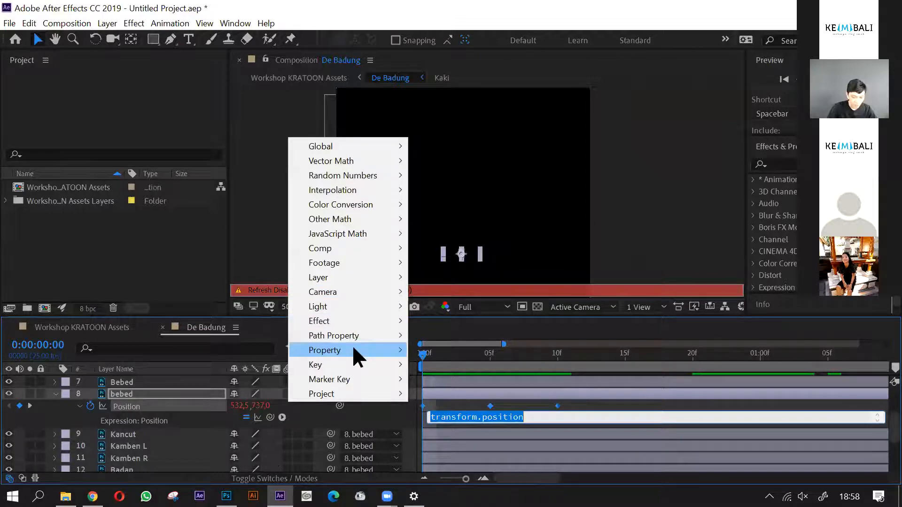
pyautogui.moveTo(354, 350)
pyautogui.click(464, 202)
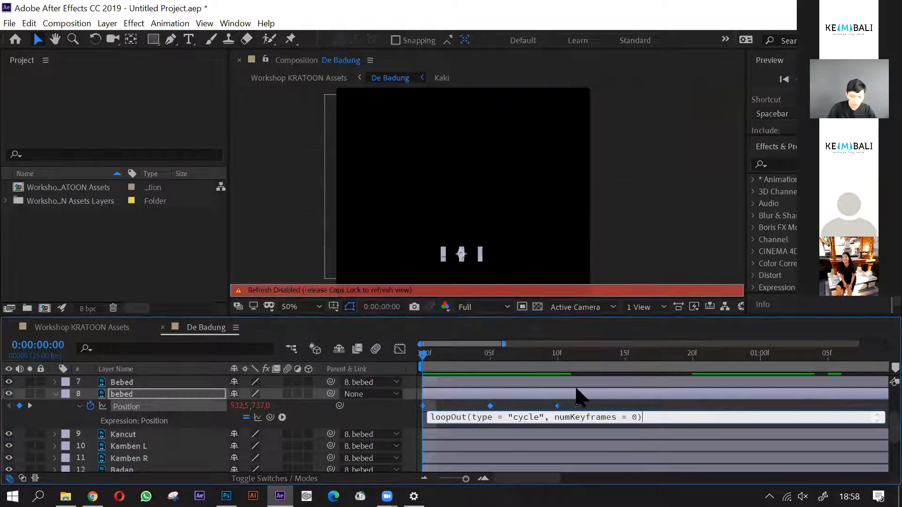
pyautogui.click(714, 255)
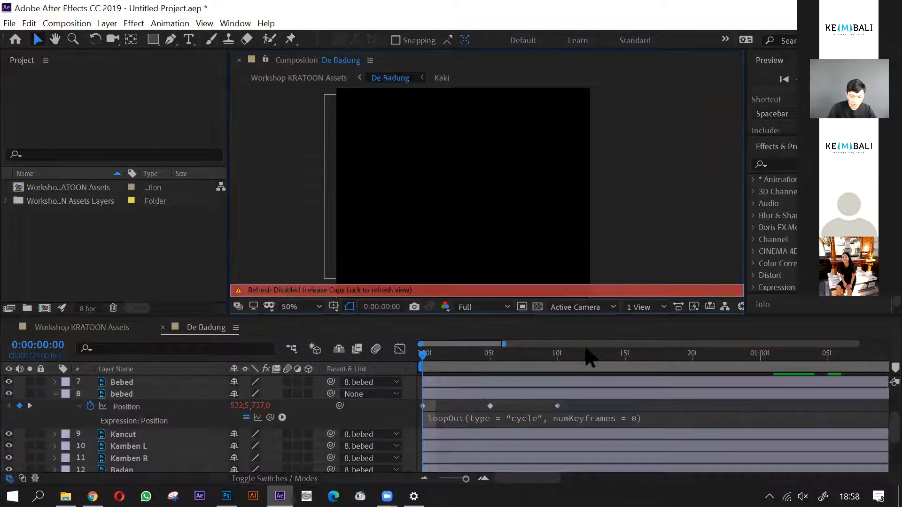
pyautogui.click(164, 396)
pyautogui.moveTo(422, 354)
pyautogui.mouseDown()
pyautogui.moveTo(476, 357)
pyautogui.moveTo(418, 362)
pyautogui.mouseUp()
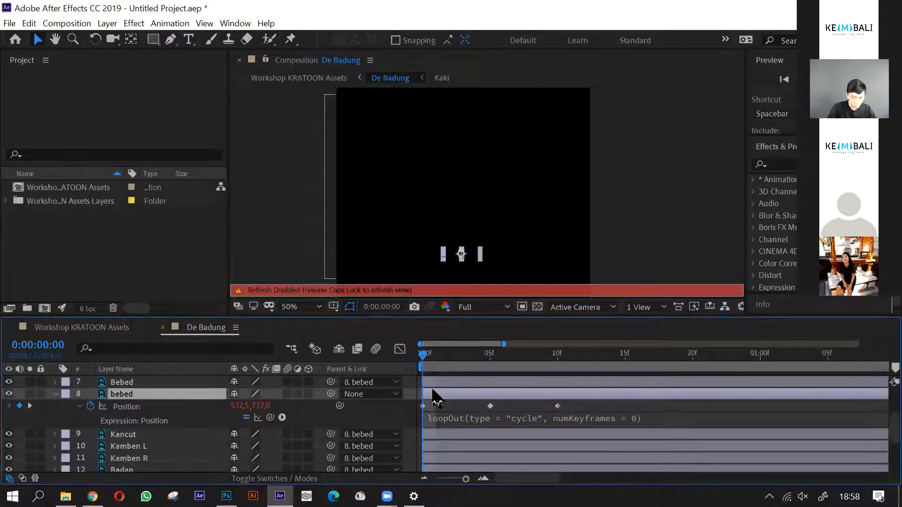
pyautogui.press('capslock')
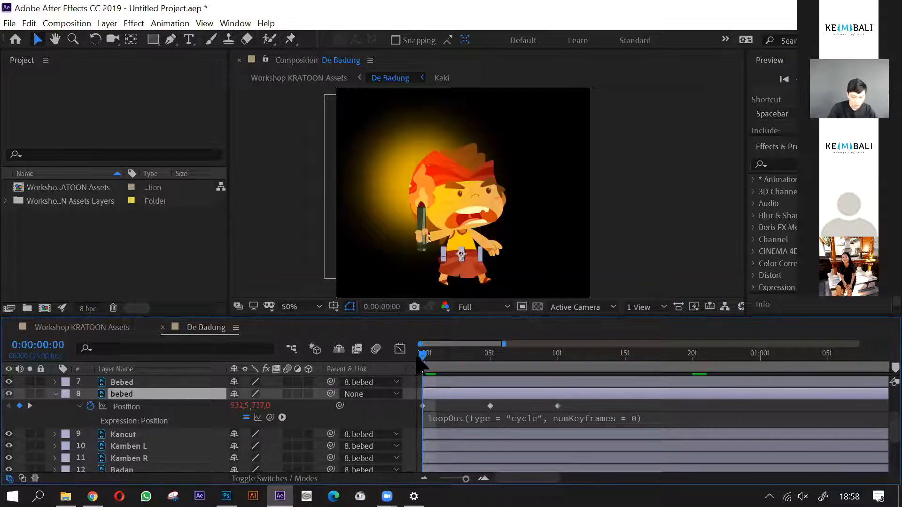
# - Check the looping body bob over the first four seconds, return to frame 0 and collapse the bebed layer
pyautogui.moveTo(419, 357); pyautogui.dragTo(868, 371)
pyautogui.press('-')
pyautogui.press('-')
pyautogui.moveTo(422, 360); pyautogui.dragTo(871, 368)
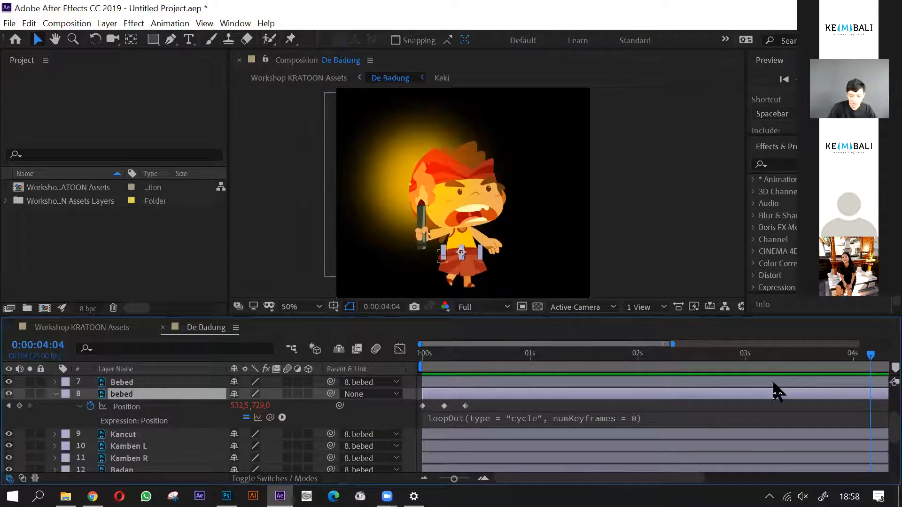
pyautogui.press('-')
pyautogui.moveTo(741, 358); pyautogui.dragTo(419, 366)
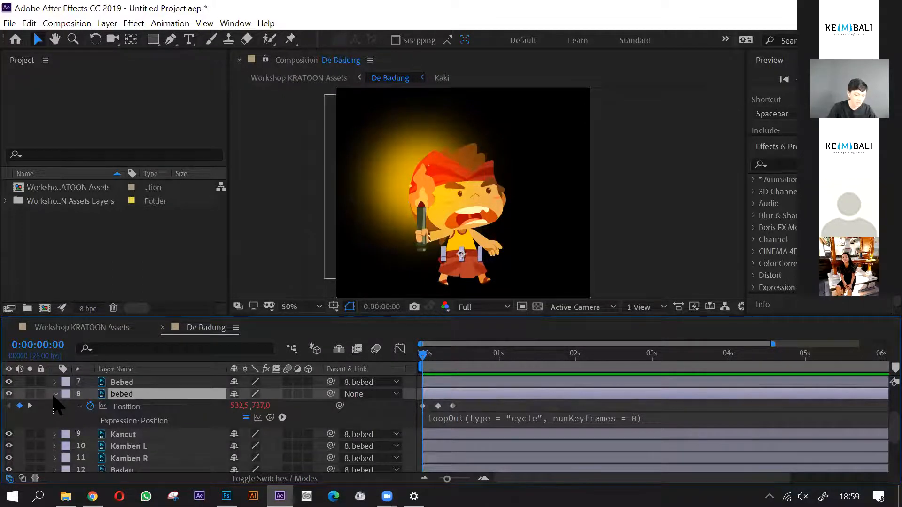
pyautogui.click(55, 394)
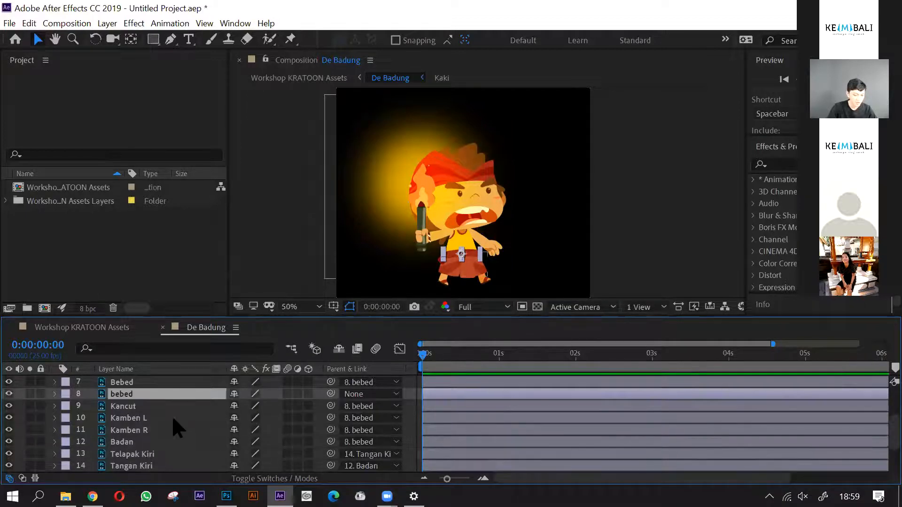
# - Review De Badung's walk and body bob across the composition to about 7 seconds, ending at frame 0
pyautogui.scroll(-2, 176, 428)
pyautogui.scroll(3, 176, 427)
pyautogui.moveTo(426, 357); pyautogui.dragTo(547, 368)
pyautogui.moveTo(607, 373); pyautogui.dragTo(402, 363)
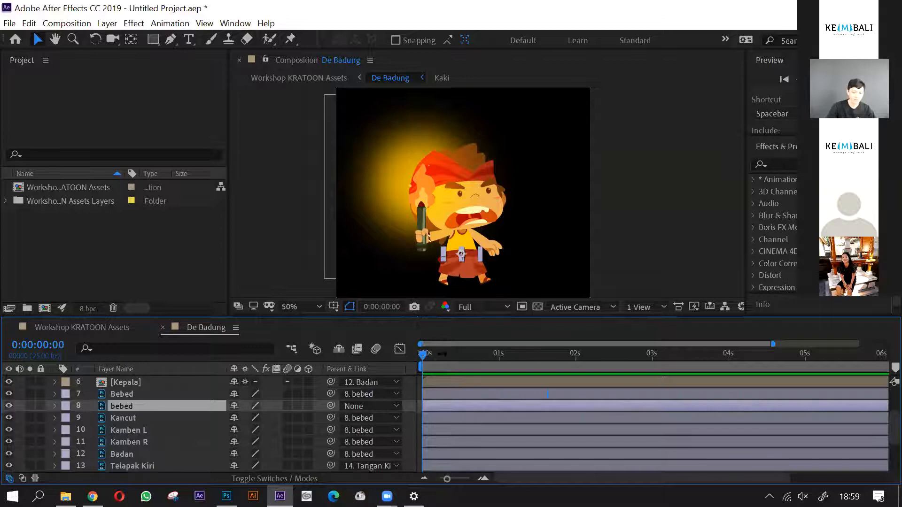
pyautogui.moveTo(423, 355)
pyautogui.mouseDown()
pyautogui.moveTo(450, 355)
pyautogui.moveTo(407, 355)
pyautogui.mouseUp()
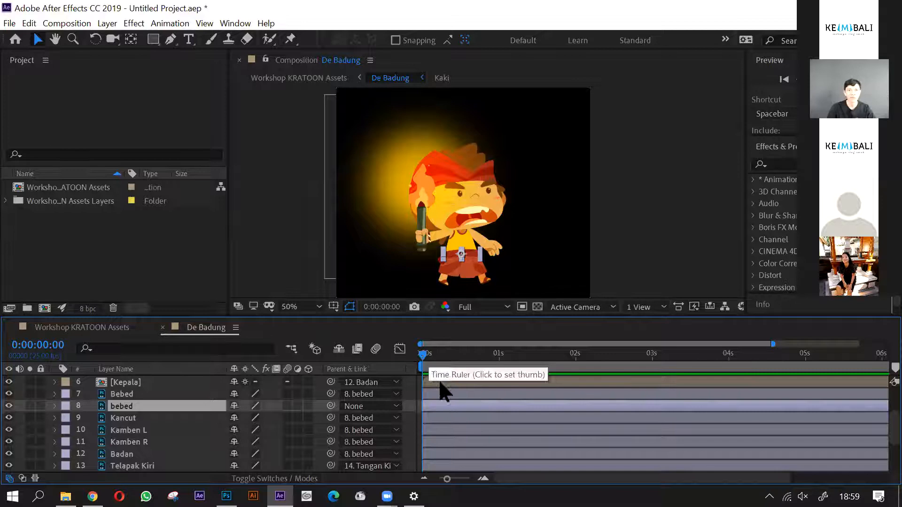
pyautogui.press('space')
pyautogui.press('space')
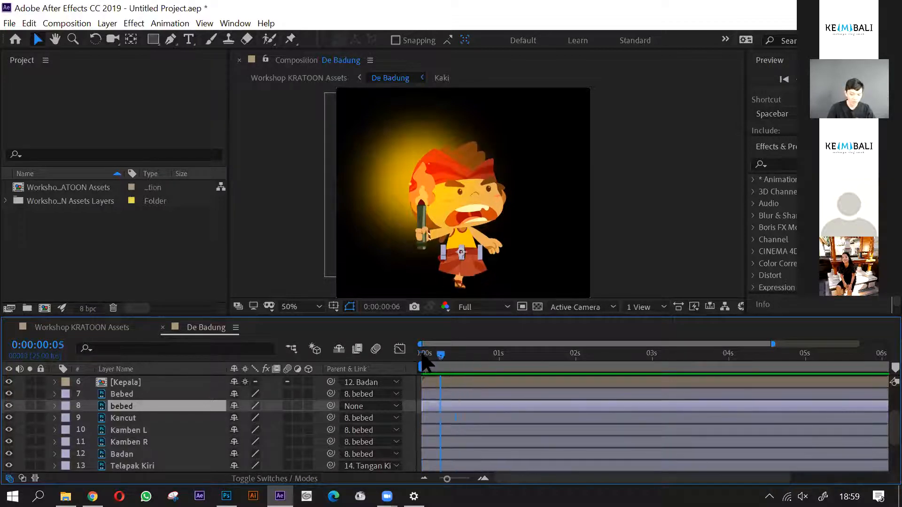
pyautogui.moveTo(432, 361); pyautogui.dragTo(838, 363)
pyautogui.press('-')
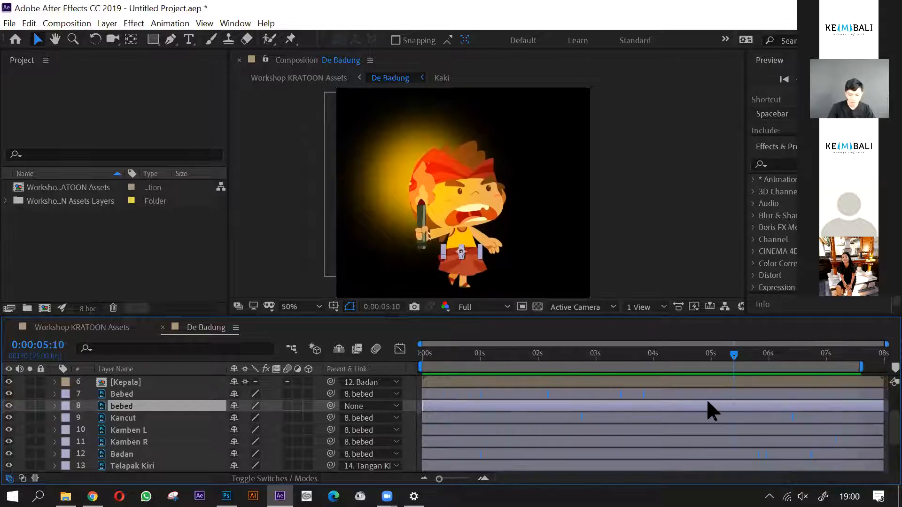
pyautogui.moveTo(709, 358); pyautogui.dragTo(856, 371)
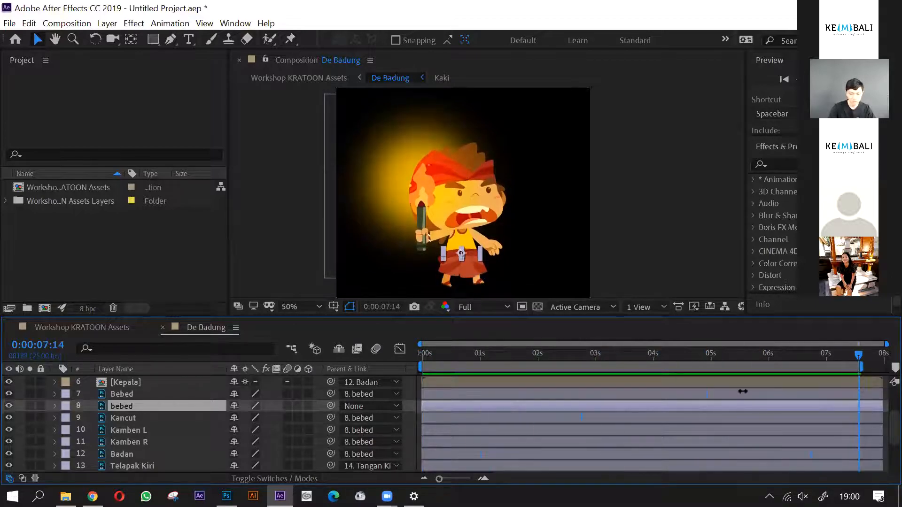
pyautogui.moveTo(442, 361); pyautogui.dragTo(413, 364)
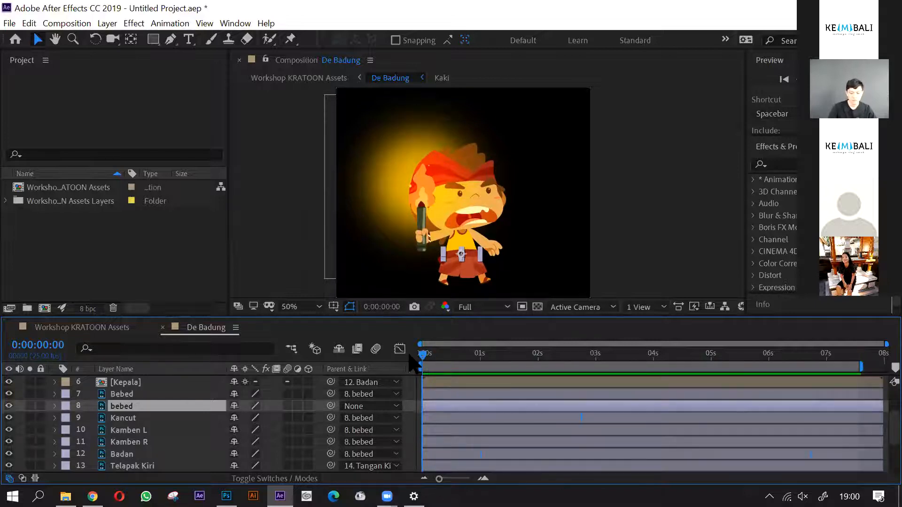
pyautogui.moveTo(410, 363); pyautogui.dragTo(831, 362)
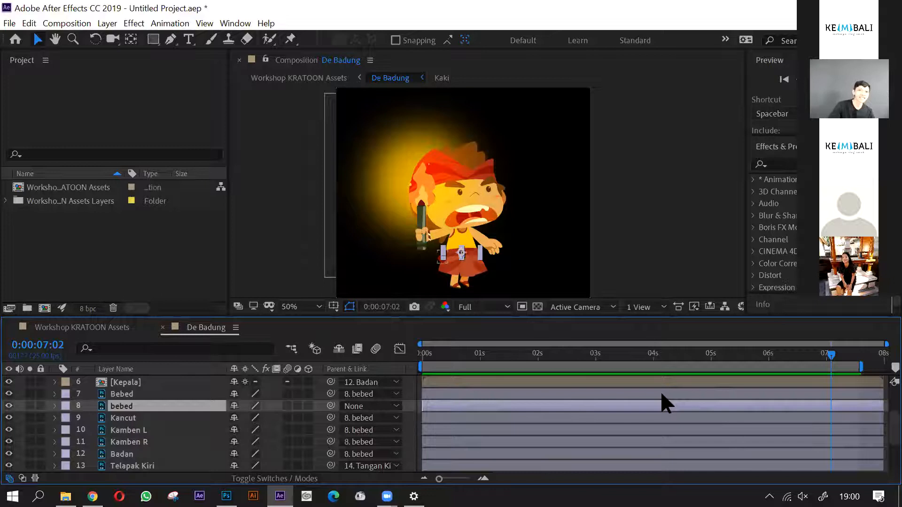
pyautogui.moveTo(433, 361); pyautogui.dragTo(694, 379)
pyautogui.moveTo(554, 369); pyautogui.dragTo(414, 366)
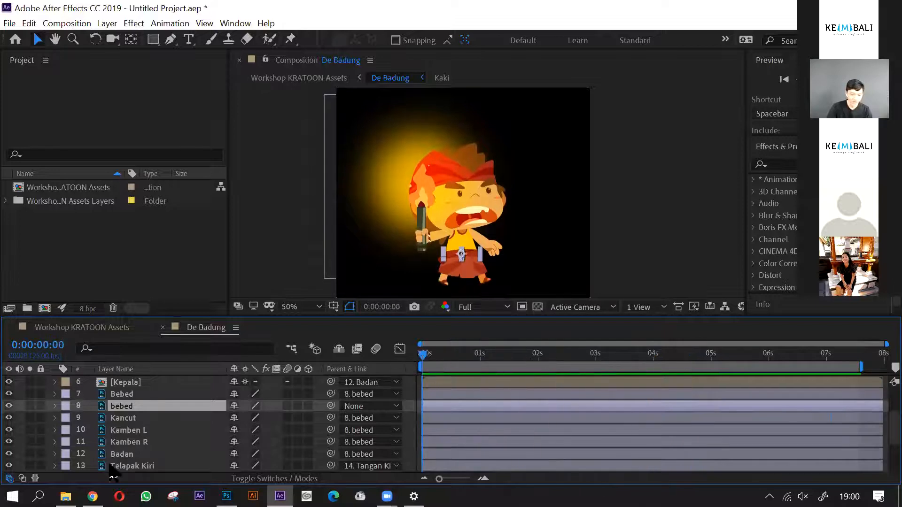
# - Open the Kepala pre-comp, enlarge the face and select the Alis Kiri eyebrow layer
pyautogui.click(145, 386)
pyautogui.scroll(1, 146, 404)
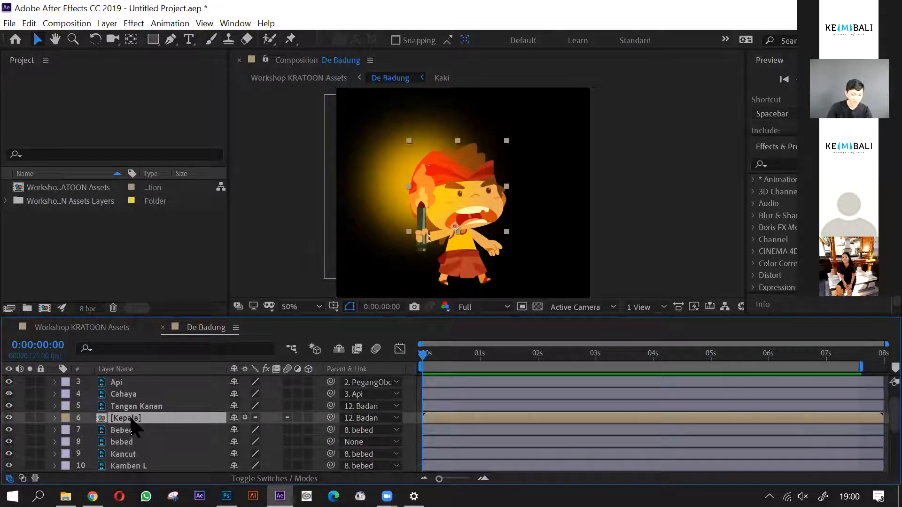
pyautogui.doubleClick(130, 420)
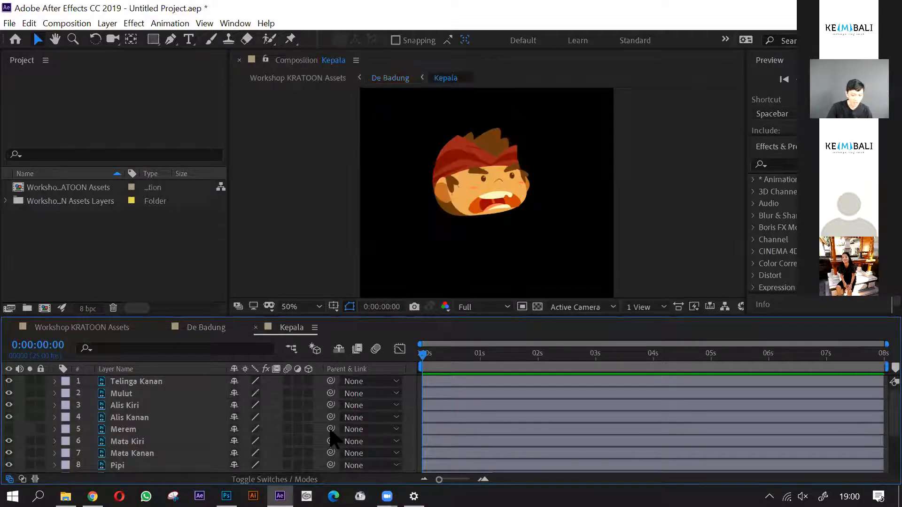
pyautogui.scroll(1, 484, 180)
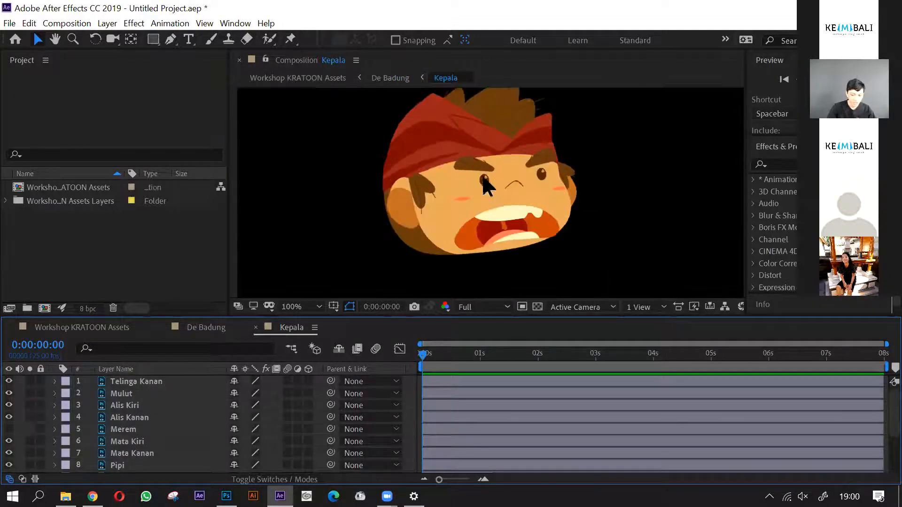
pyautogui.press('space')
pyautogui.moveTo(484, 179); pyautogui.dragTo(476, 207)
pyautogui.click(472, 192)
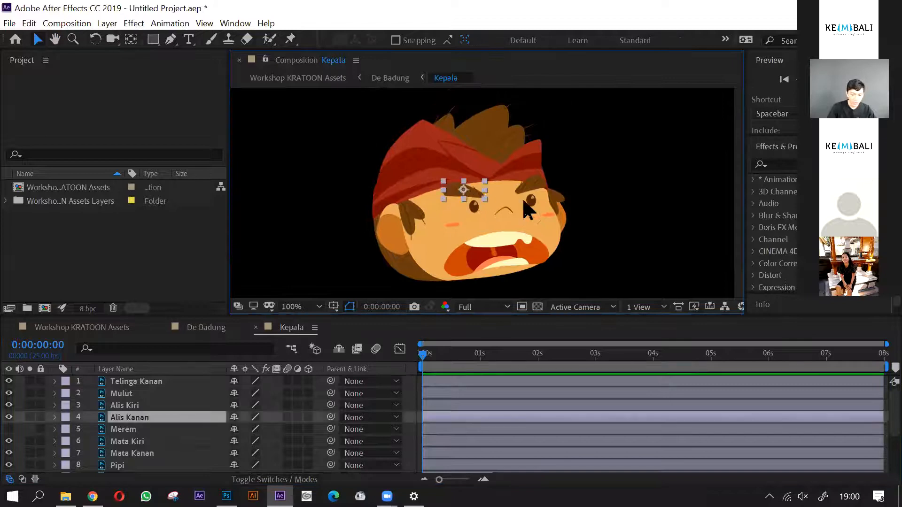
pyautogui.click(532, 195)
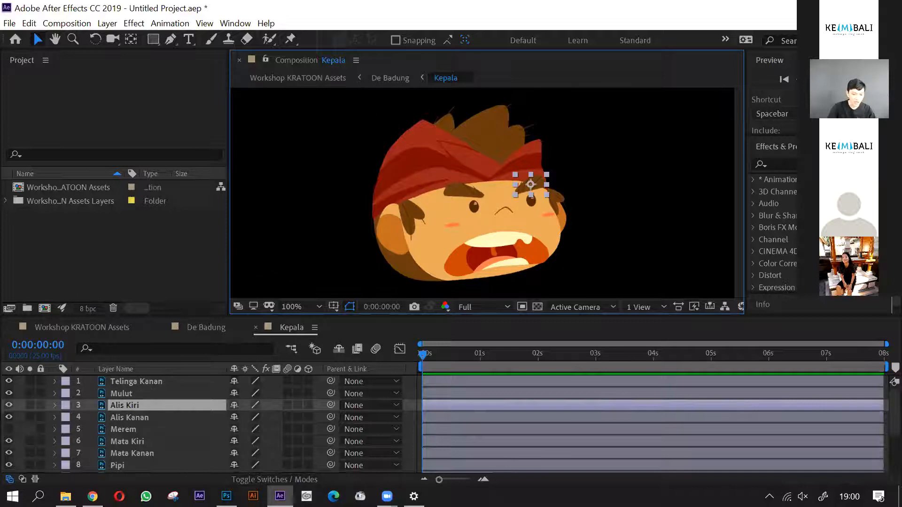
# - Place three Puppet pins on the Alis Kiri eyebrow at frame 0: inner end, middle and outer end
pyautogui.click(291, 39)
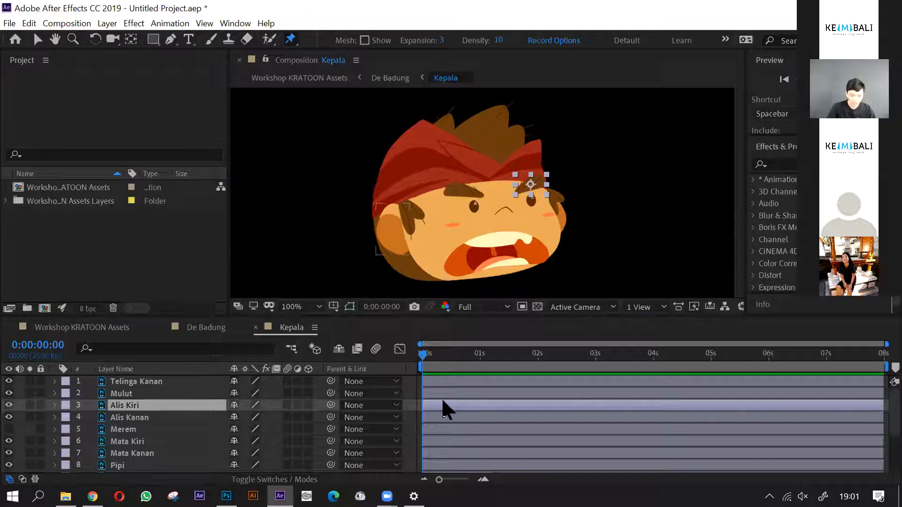
pyautogui.click(420, 356)
pyautogui.scroll(4, 531, 183)
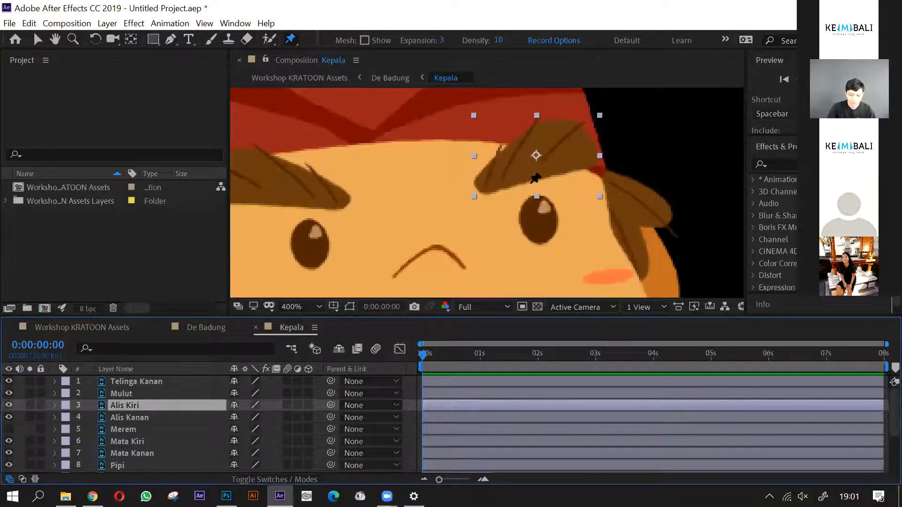
pyautogui.click(488, 180)
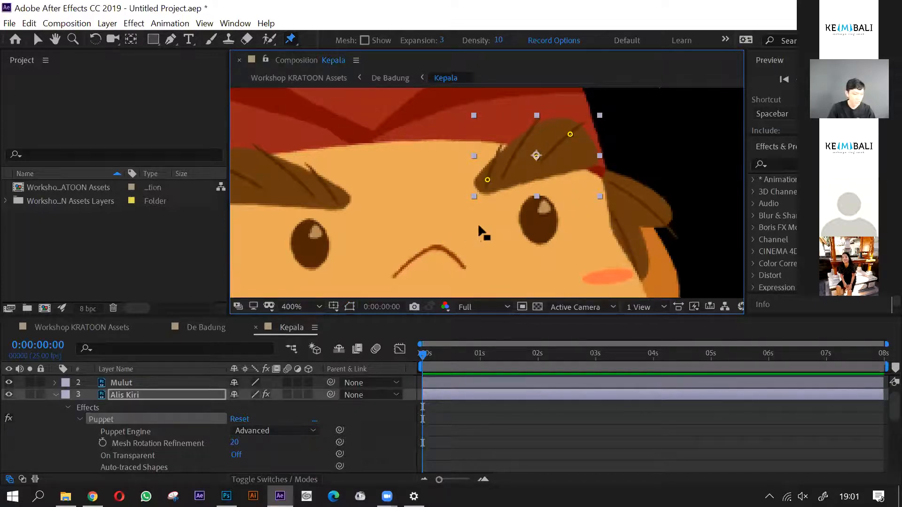
pyautogui.press('v')
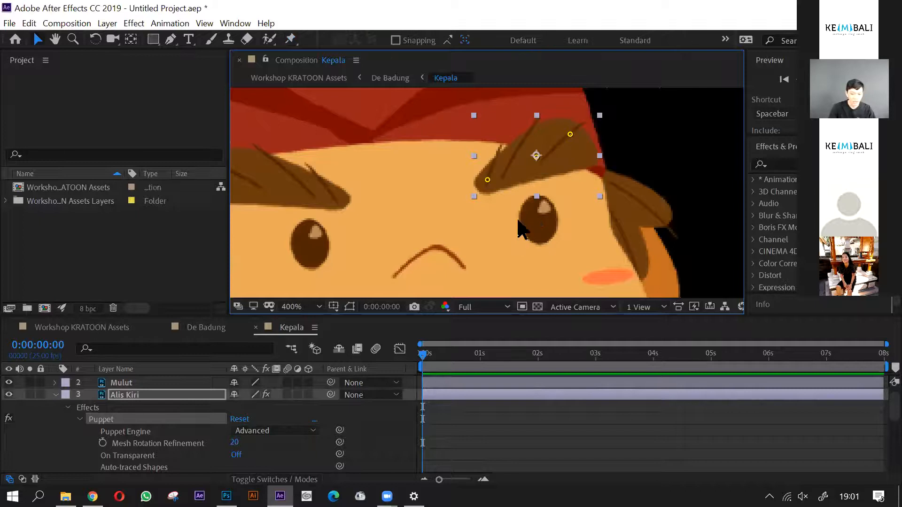
pyautogui.scroll(-2, 535, 202)
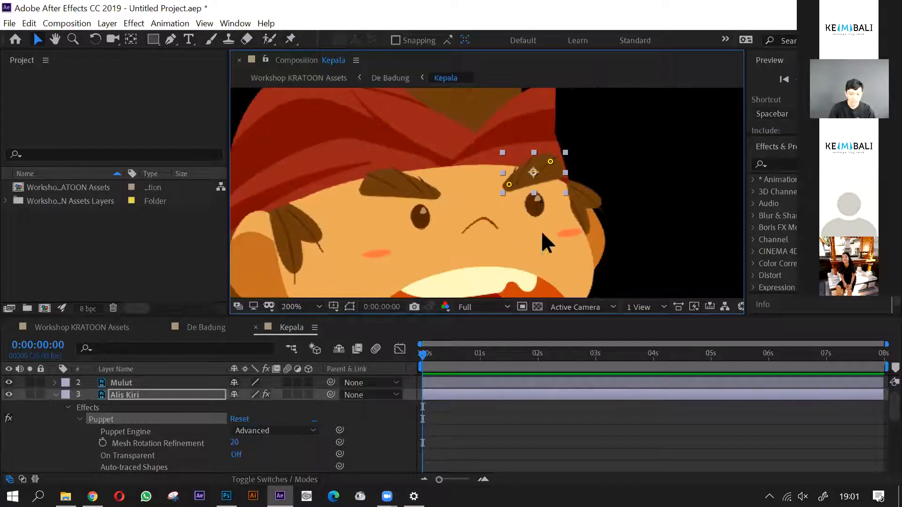
# - Reshape the Alis Kiri eyebrow by raising its inner pin and lowering its middle and outer pins, and collapse the layer
pyautogui.scroll(2, 544, 181)
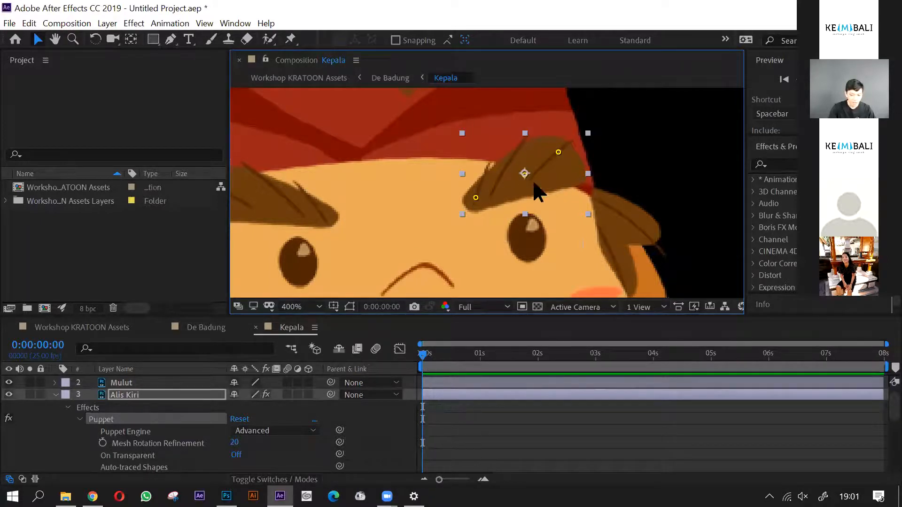
pyautogui.moveTo(475, 196); pyautogui.dragTo(522, 178)
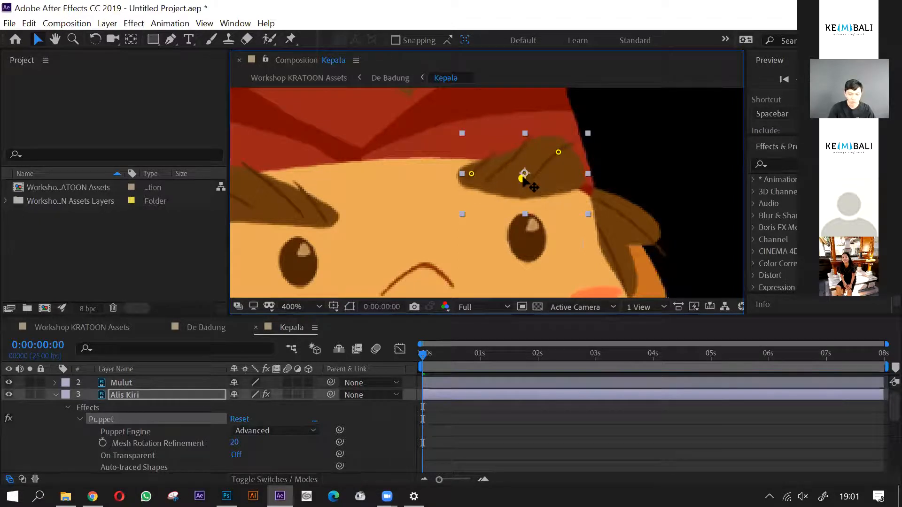
pyautogui.moveTo(558, 152); pyautogui.dragTo(522, 185)
pyautogui.scroll(-2, 548, 202)
pyautogui.scroll(1, 529, 211)
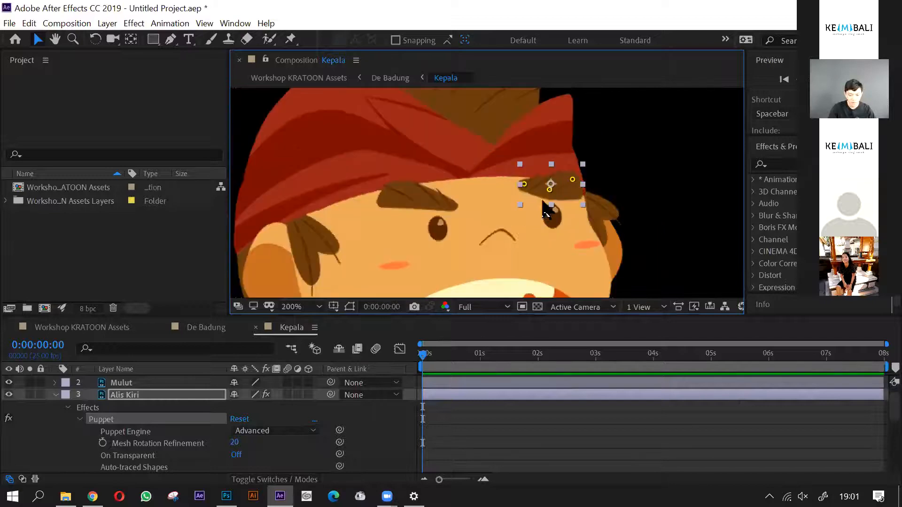
pyautogui.scroll(2, 545, 211)
pyautogui.moveTo(561, 181); pyautogui.dragTo(560, 187)
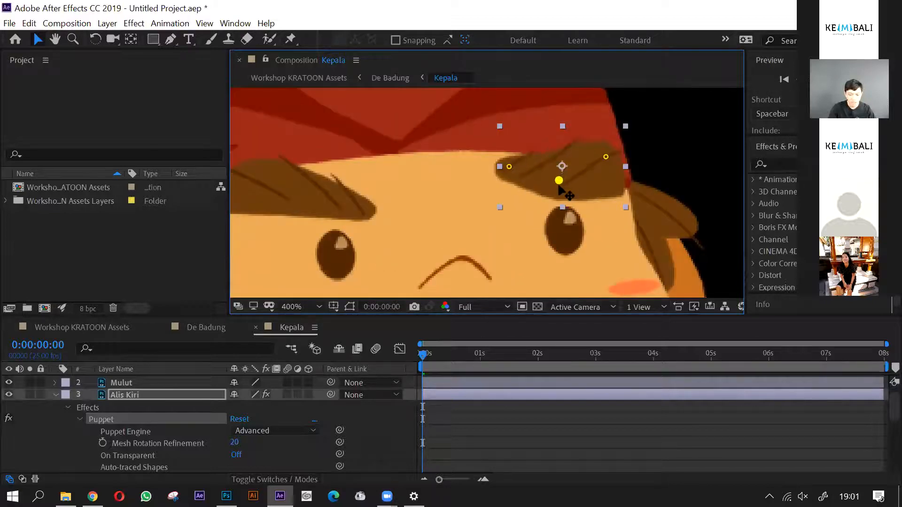
pyautogui.click(604, 159)
pyautogui.moveTo(603, 162); pyautogui.dragTo(608, 166)
pyautogui.click(557, 186)
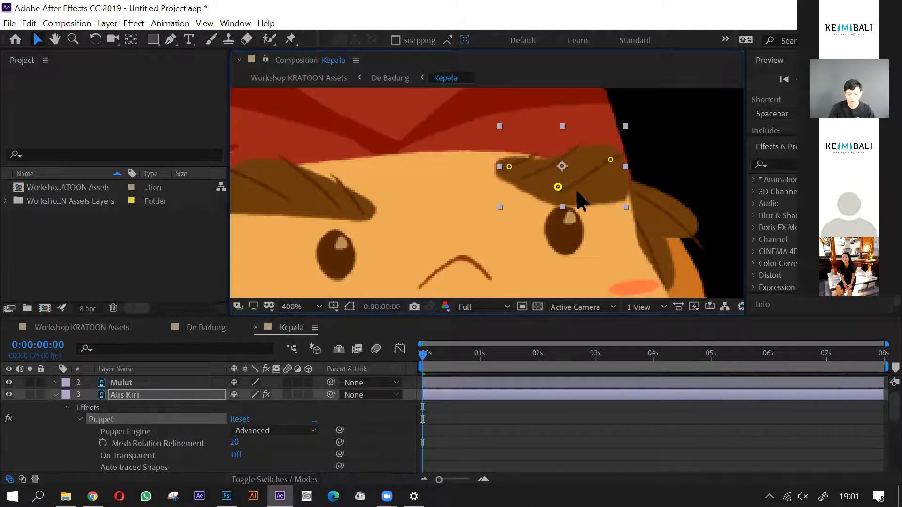
pyautogui.scroll(-2, 577, 211)
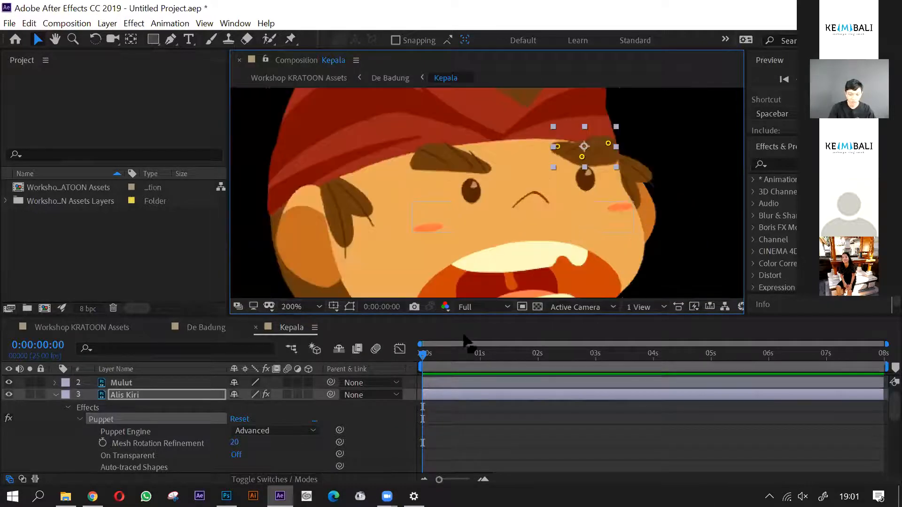
pyautogui.click(136, 408)
pyautogui.click(55, 395)
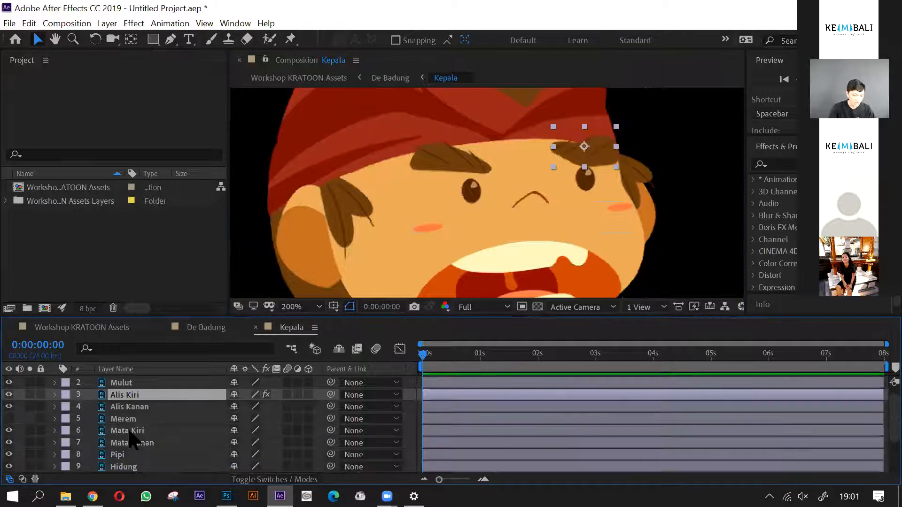
# - Place three Puppet pins on the Alis Kanan eyebrow at frame 0: outer end, inner end and middle
pyautogui.click(134, 407)
pyautogui.click(290, 38)
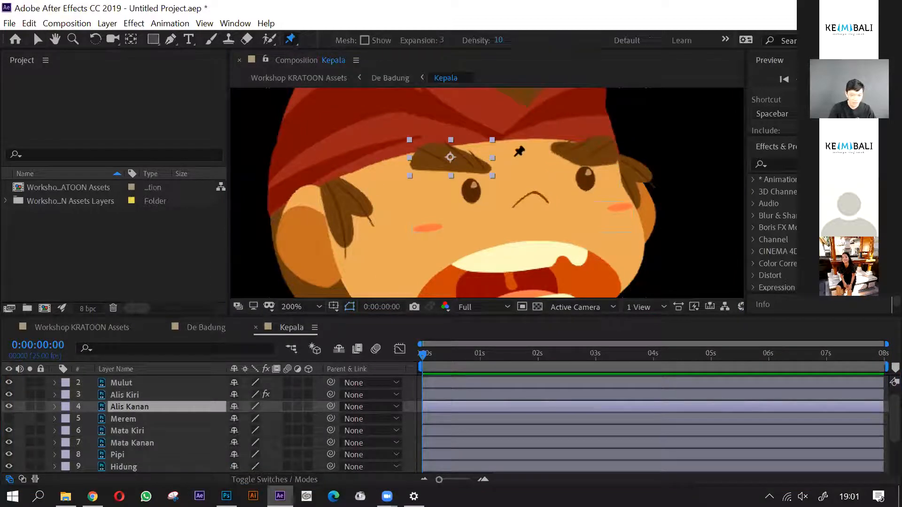
pyautogui.click(429, 154)
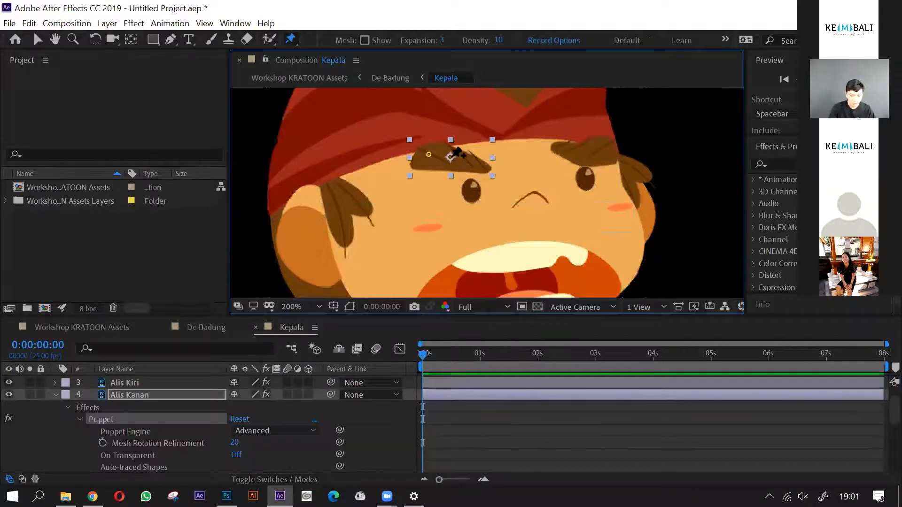
pyautogui.click(487, 163)
pyautogui.click(455, 163)
# - Reshape the Alis Kanan eyebrow by raising its inner-end pin so the middle sags, and collapse the layer
pyautogui.moveTo(429, 154); pyautogui.dragTo(489, 151)
pyautogui.click(487, 163)
pyautogui.scroll(-3, 491, 185)
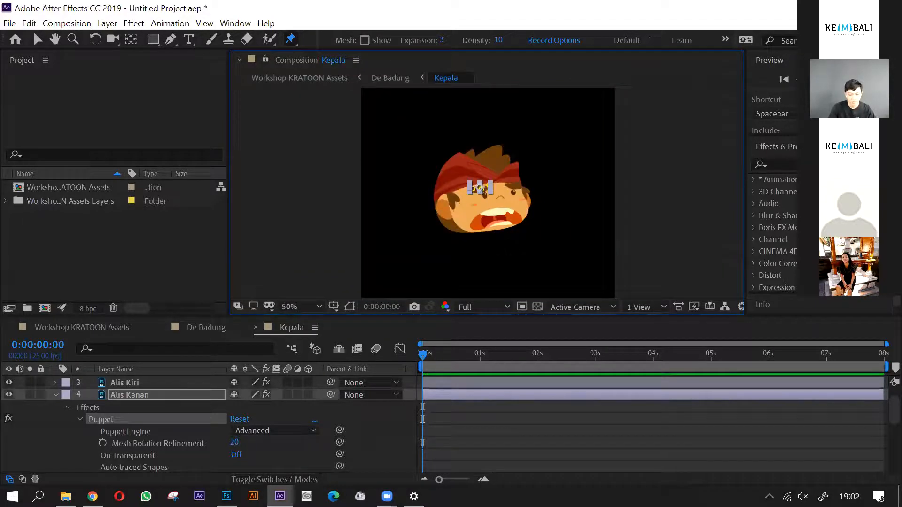
pyautogui.scroll(1, 491, 186)
pyautogui.click(465, 432)
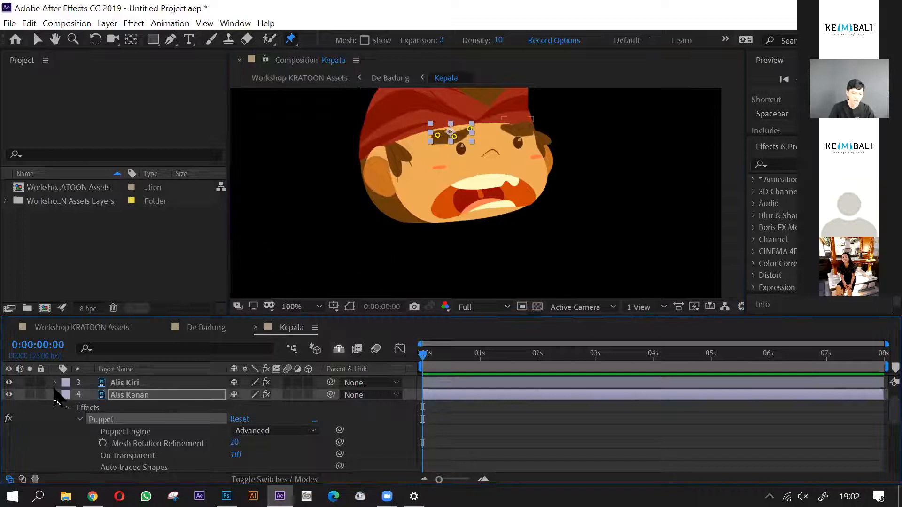
pyautogui.click(55, 394)
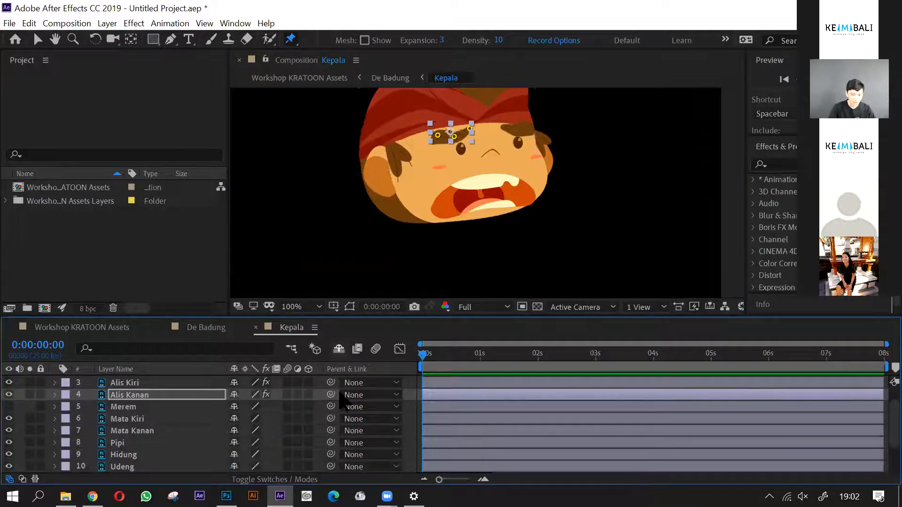
pyautogui.scroll(-1, 545, 179)
pyautogui.click(530, 168)
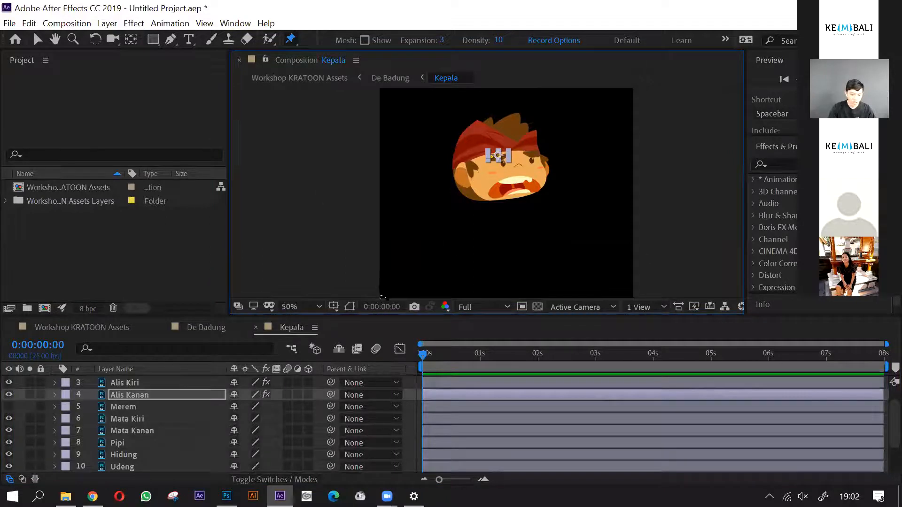
pyautogui.click(156, 398)
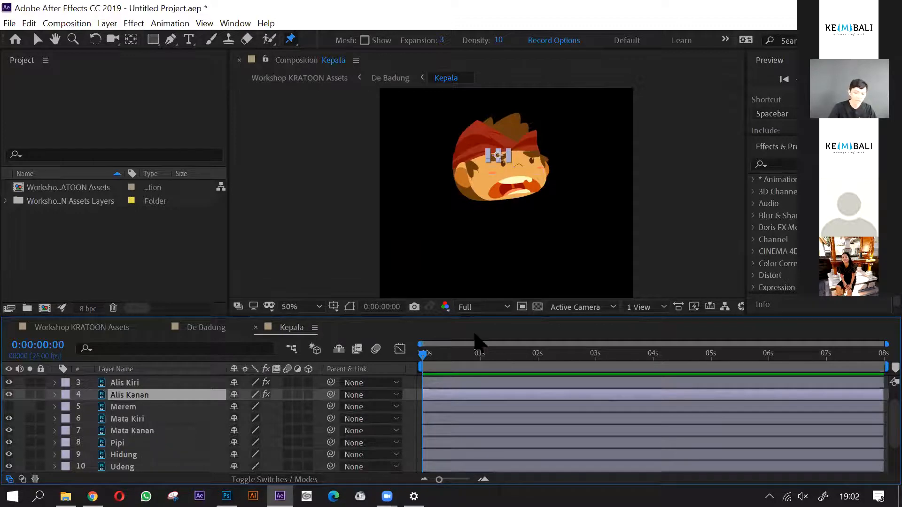
# - Look over the face parts in the Kepala layer stack and select the Mulut mouth layer
pyautogui.scroll(2, 526, 159)
pyautogui.press('v')
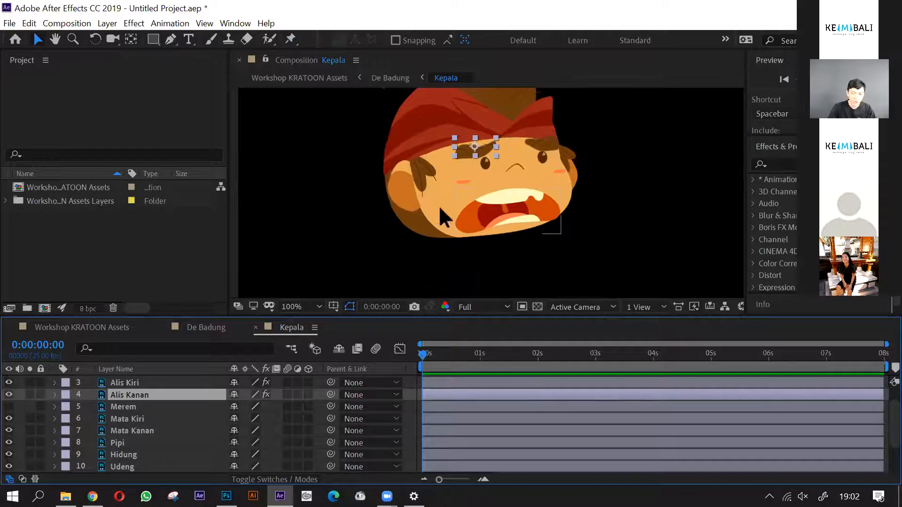
pyautogui.scroll(-2, 141, 440)
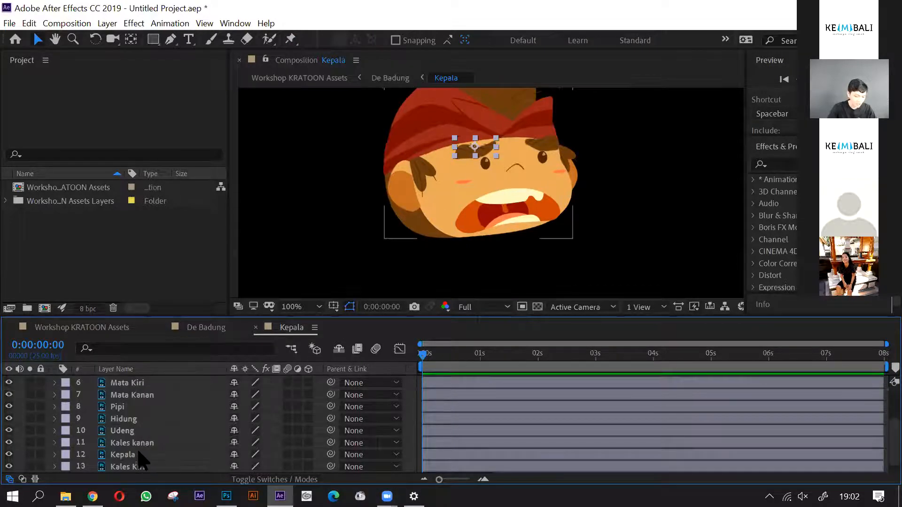
pyautogui.scroll(-1, 139, 440)
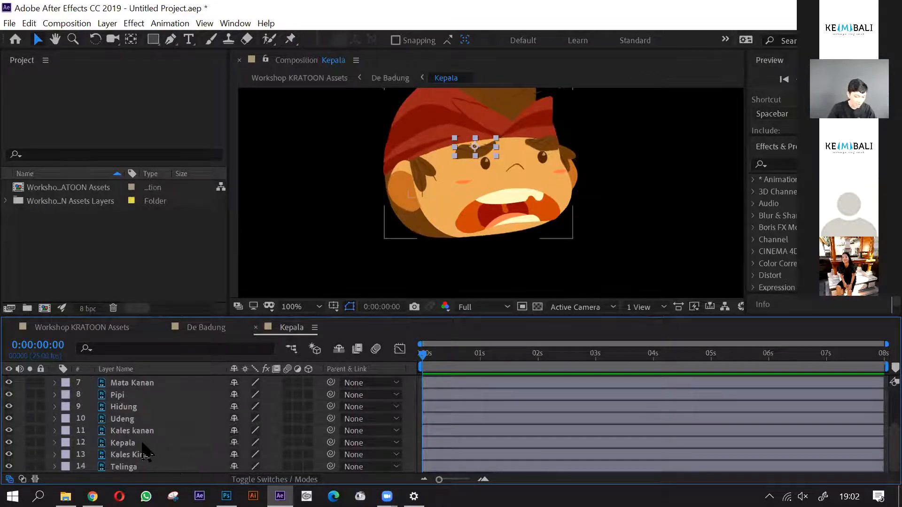
pyautogui.scroll(3, 137, 435)
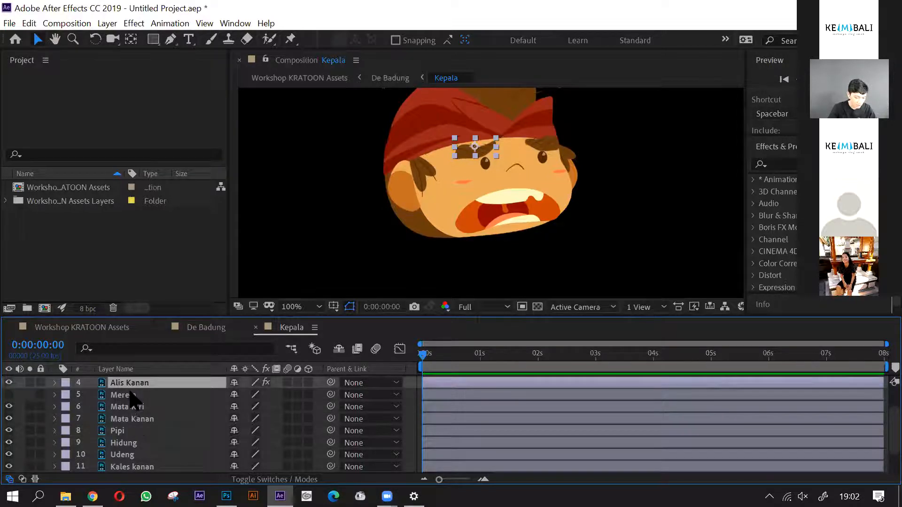
pyautogui.click(123, 395)
pyautogui.click(131, 444)
pyautogui.scroll(-3, 132, 450)
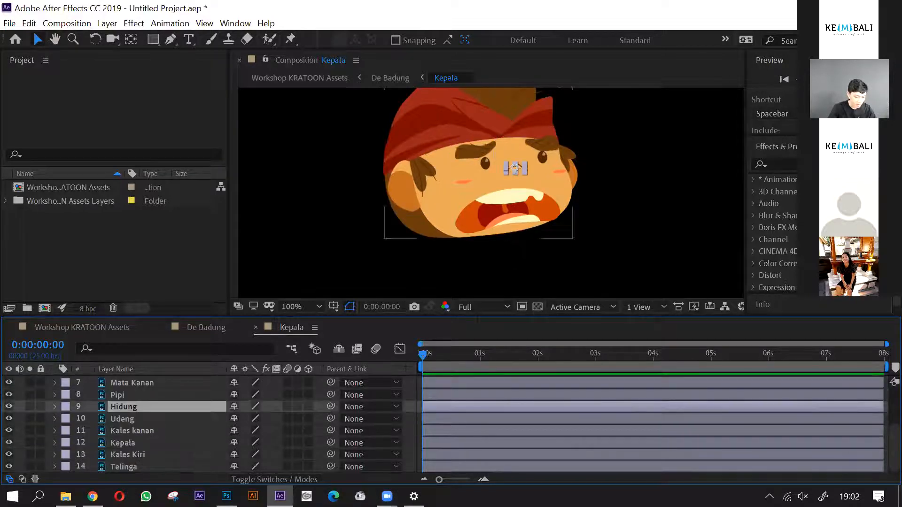
pyautogui.click(491, 221)
pyautogui.scroll(6, 164, 433)
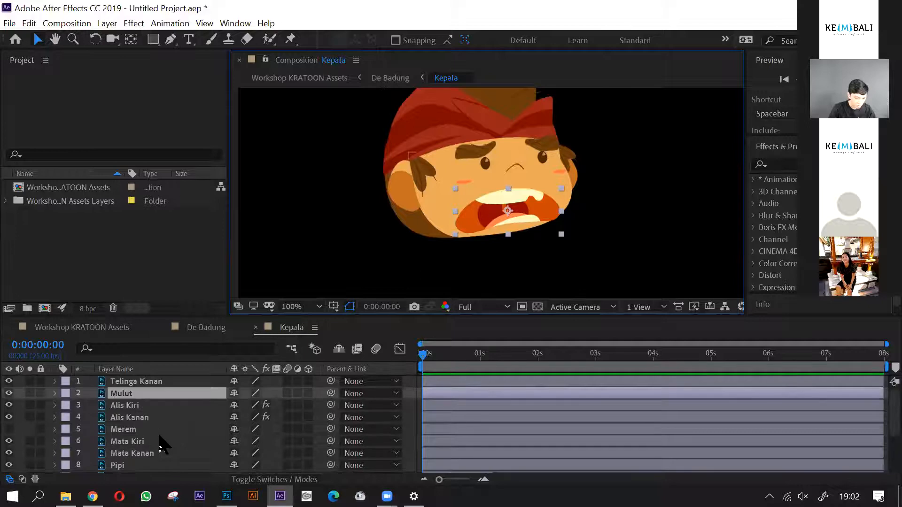
pyautogui.moveTo(541, 185); pyautogui.dragTo(538, 205)
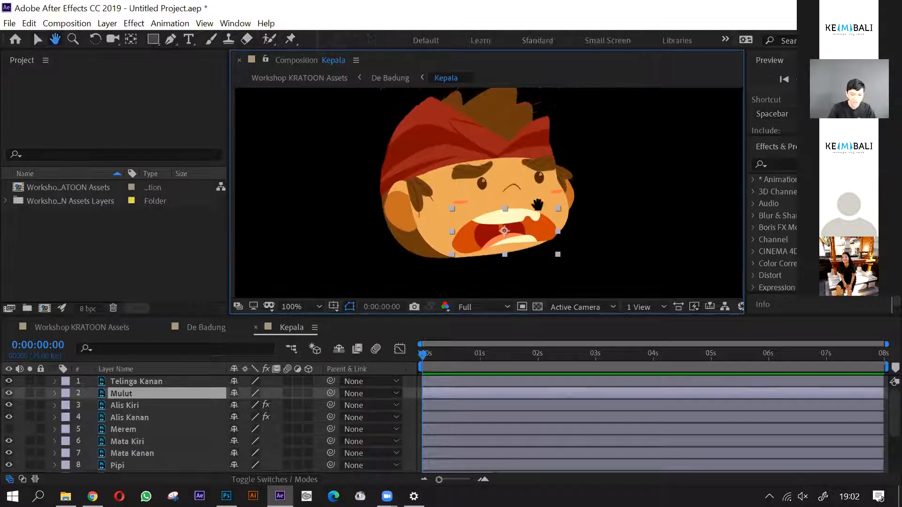
# - Draw a closed, curved Pen-tool mask on the Mulut layer, following the outline of the open mouth
pyautogui.click(171, 40)
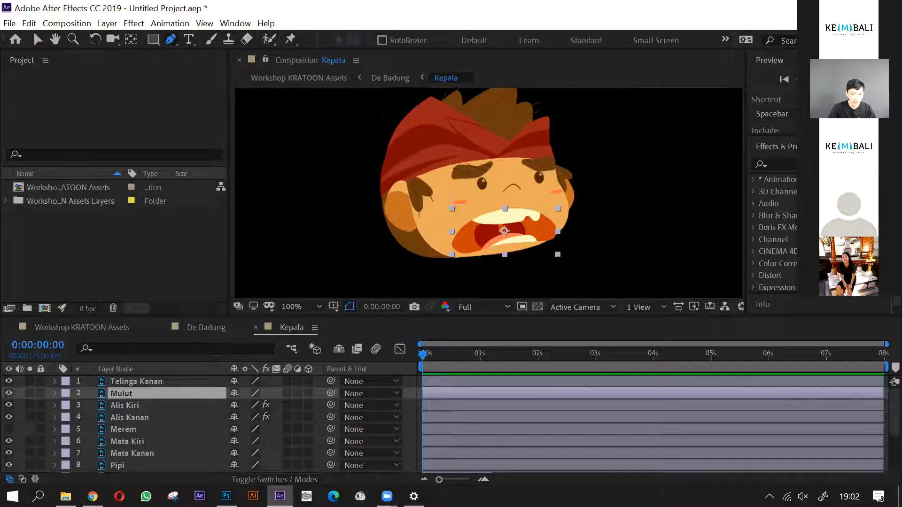
pyautogui.click(147, 397)
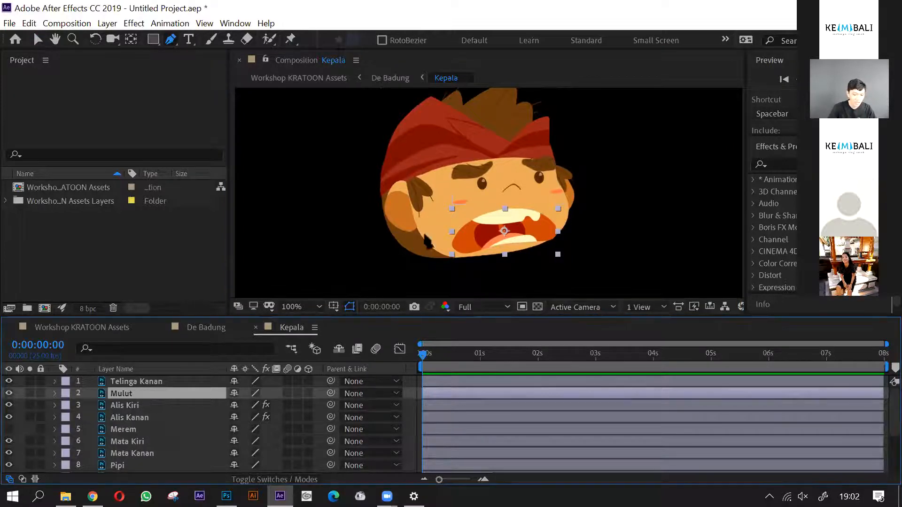
pyautogui.scroll(1, 365, 240)
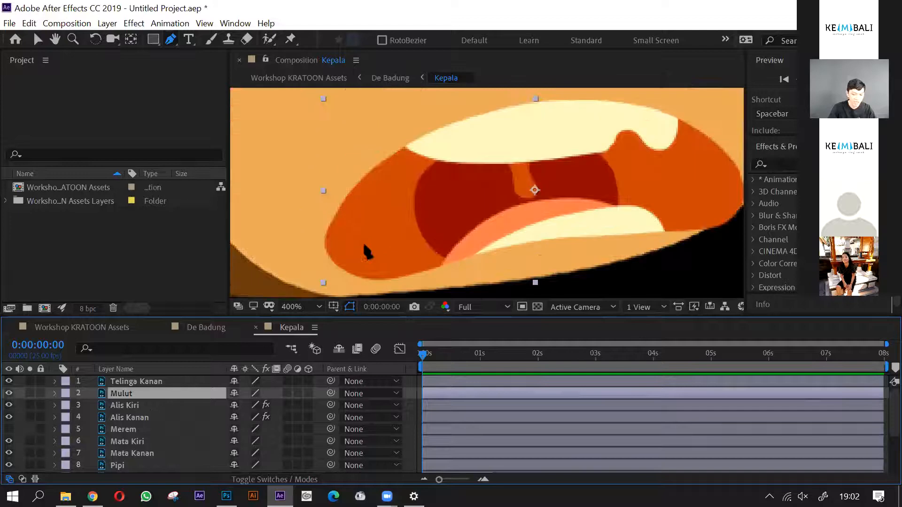
pyautogui.moveTo(333, 255); pyautogui.dragTo(318, 230)
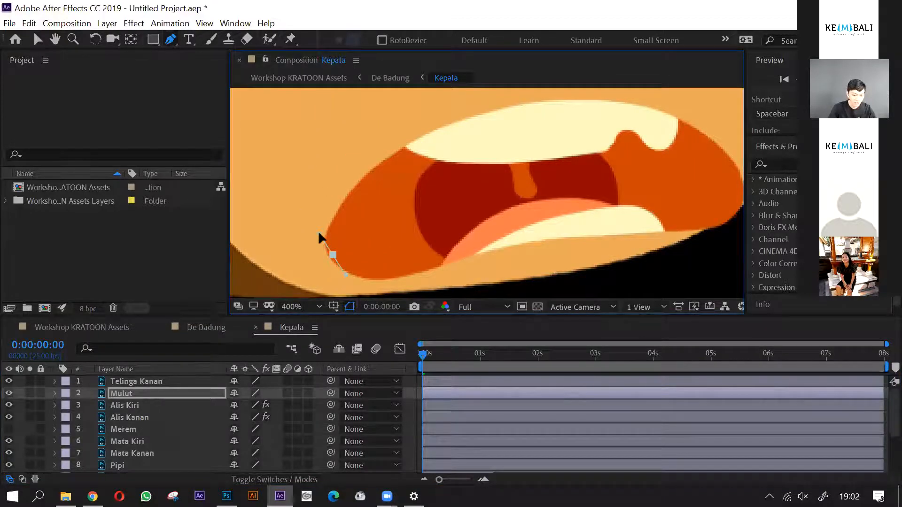
pyautogui.moveTo(396, 157); pyautogui.dragTo(444, 128)
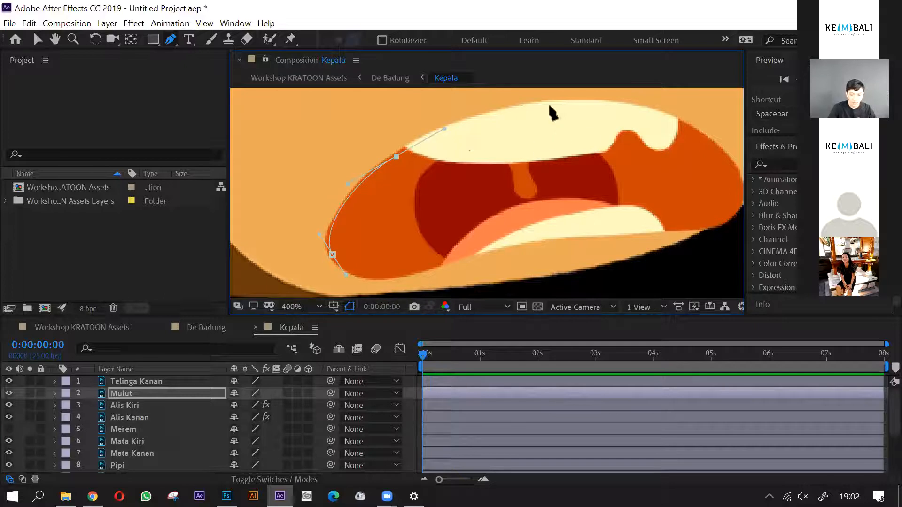
pyautogui.moveTo(615, 149); pyautogui.dragTo(544, 131)
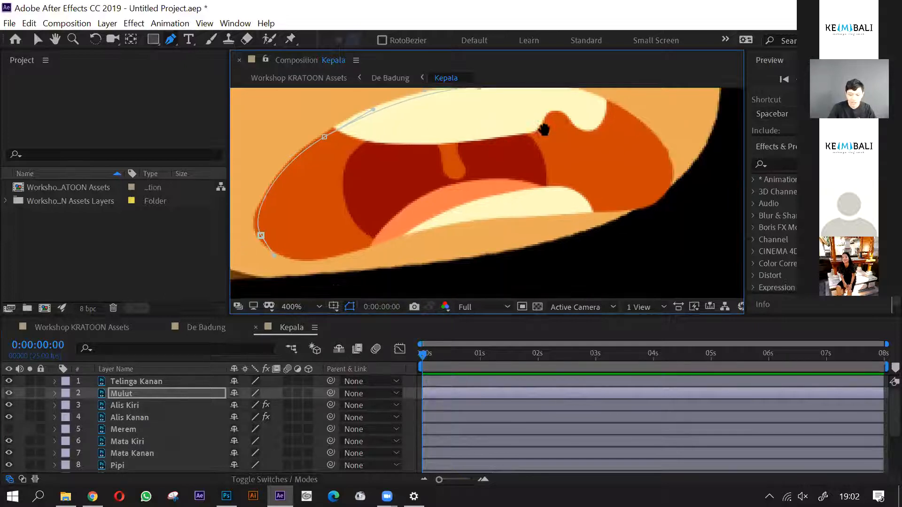
pyautogui.click(618, 108)
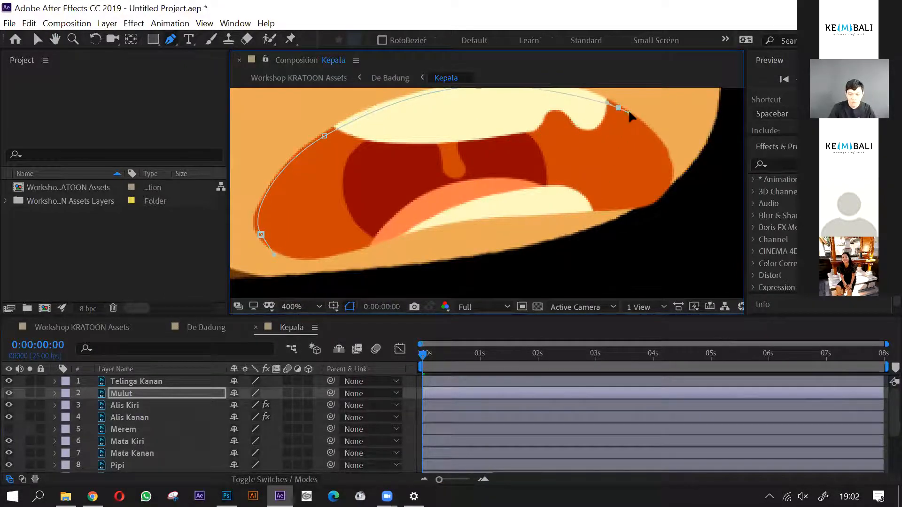
pyautogui.moveTo(664, 187); pyautogui.dragTo(650, 223)
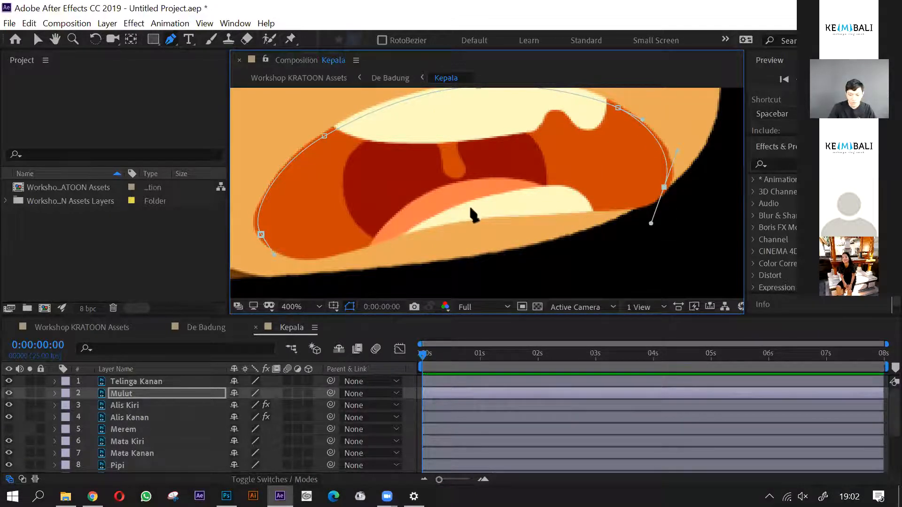
pyautogui.moveTo(466, 213); pyautogui.dragTo(407, 226)
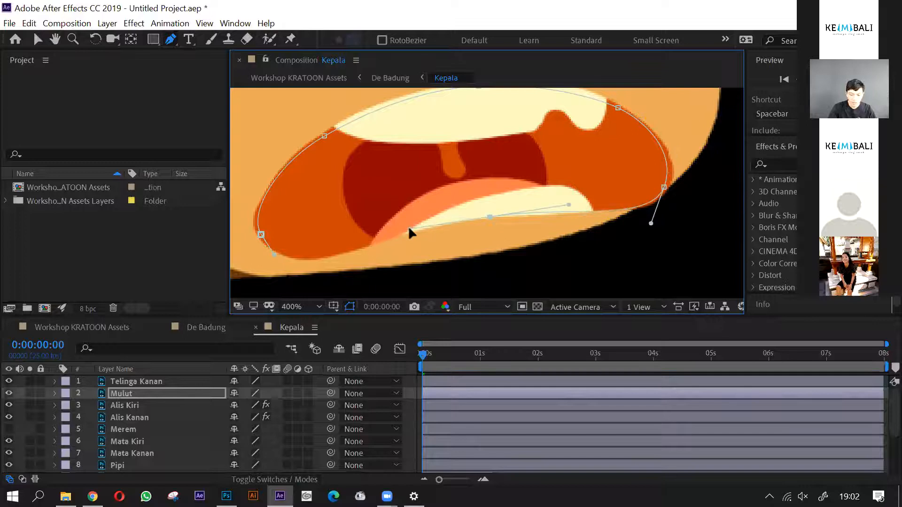
pyautogui.moveTo(261, 235); pyautogui.dragTo(250, 194)
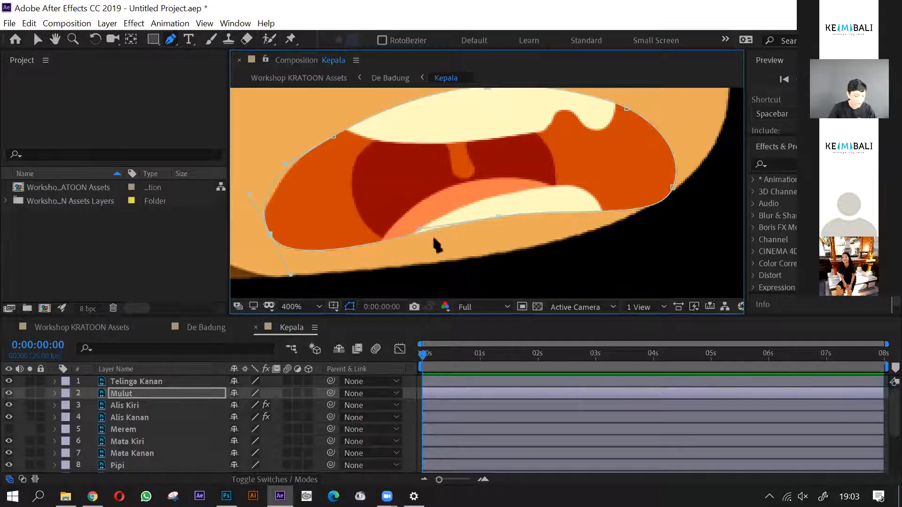
# - Refine the Mulut mask's curve handles and points along the lower lip and at the lower corner nearer the large ear
pyautogui.moveTo(419, 229); pyautogui.dragTo(378, 253)
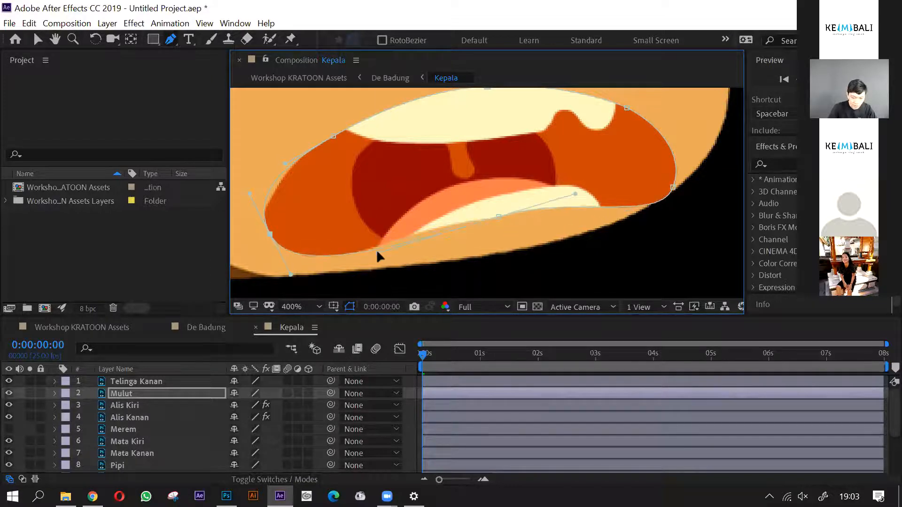
pyautogui.moveTo(498, 217); pyautogui.dragTo(473, 210)
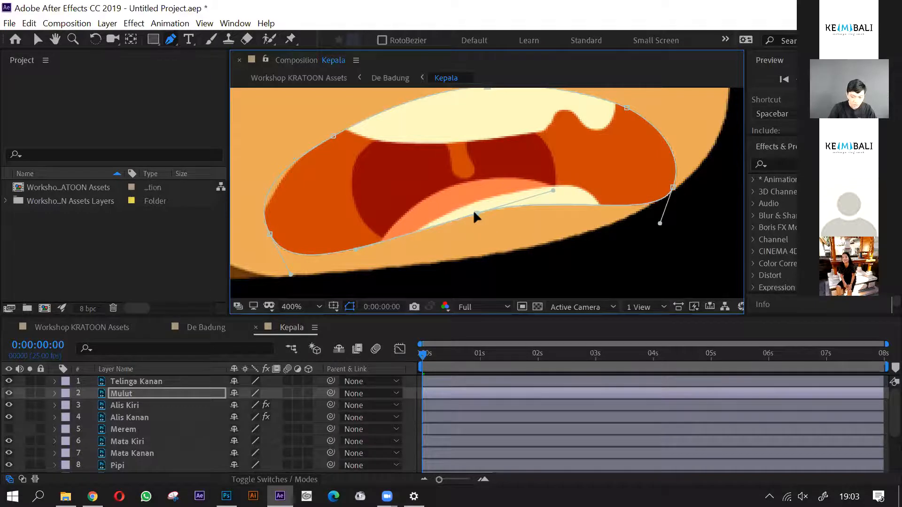
pyautogui.moveTo(555, 189); pyautogui.dragTo(559, 188)
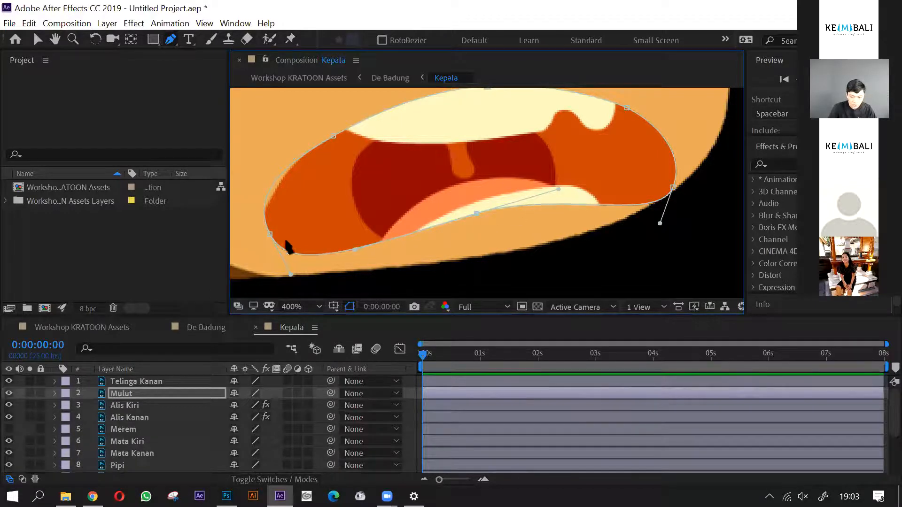
pyautogui.click(270, 234)
pyautogui.moveTo(248, 189); pyautogui.dragTo(260, 210)
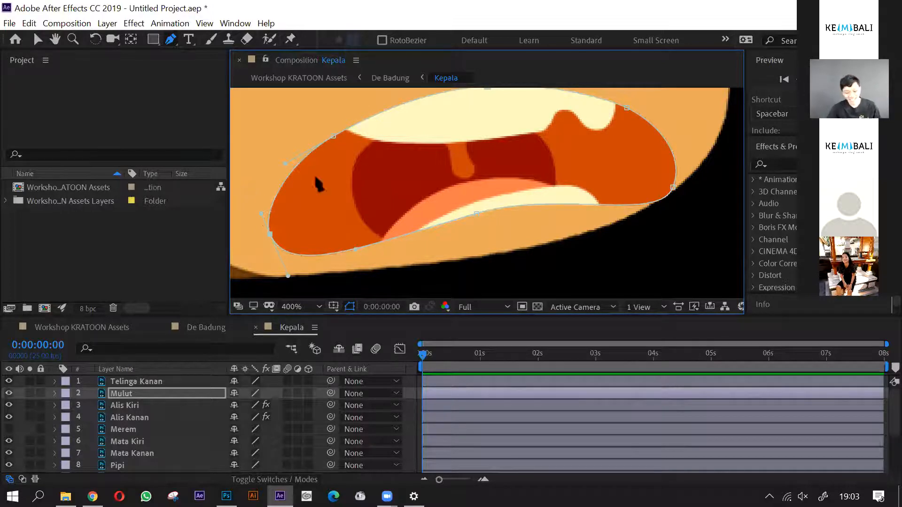
# - Compare the Mulut mask with the mouth outline, examining the upper-lip curve on the side nearer the large ear
pyautogui.scroll(-1, 410, 226)
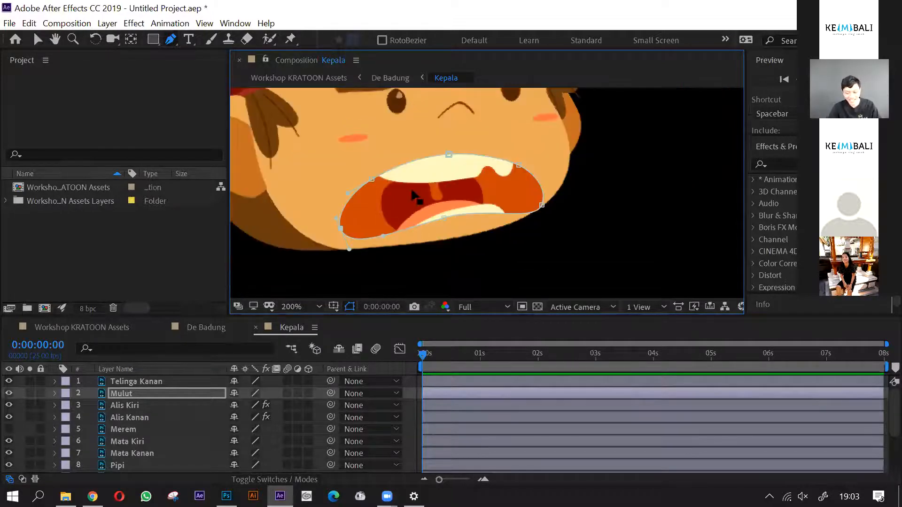
pyautogui.scroll(1, 410, 193)
pyautogui.click(333, 168)
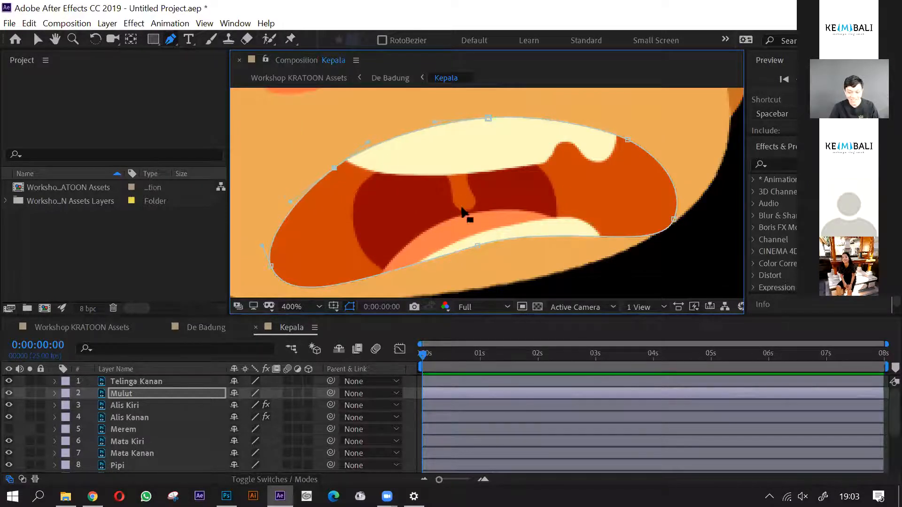
pyautogui.scroll(-3, 463, 212)
# - Reveal the Mulut layer's Mask 1 properties and start keyframing Mask Path at 0:00:00:00
pyautogui.click(121, 394)
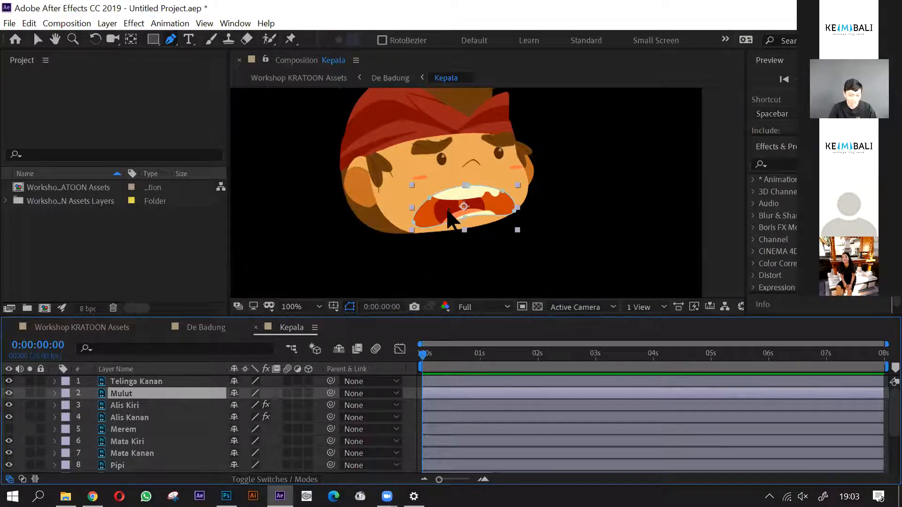
pyautogui.scroll(1, 449, 207)
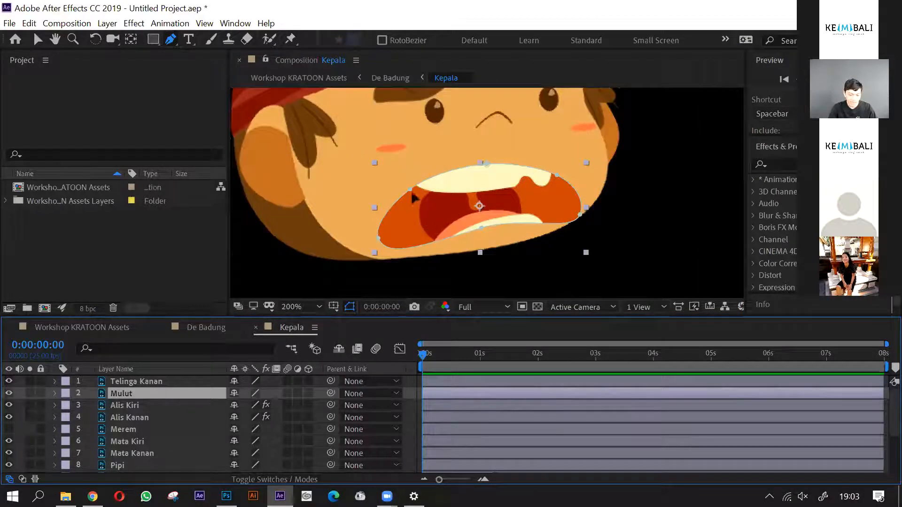
pyautogui.click(55, 393)
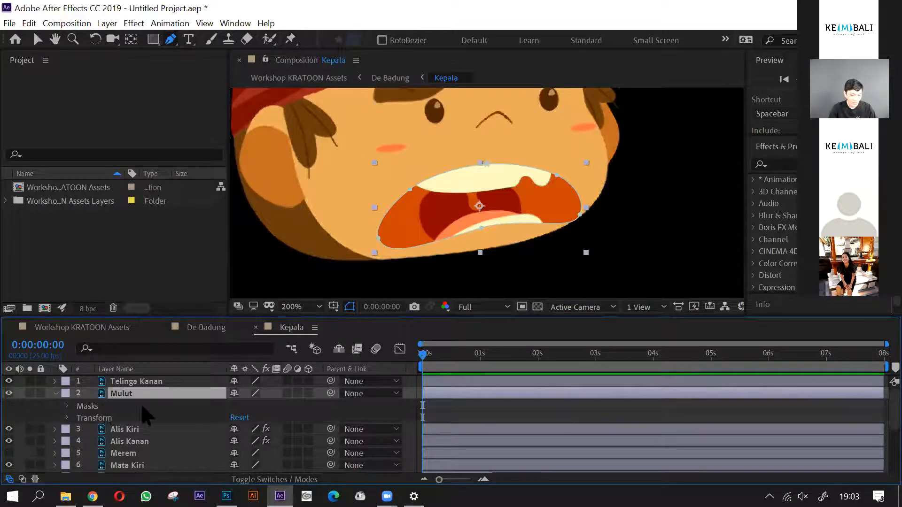
pyautogui.click(82, 407)
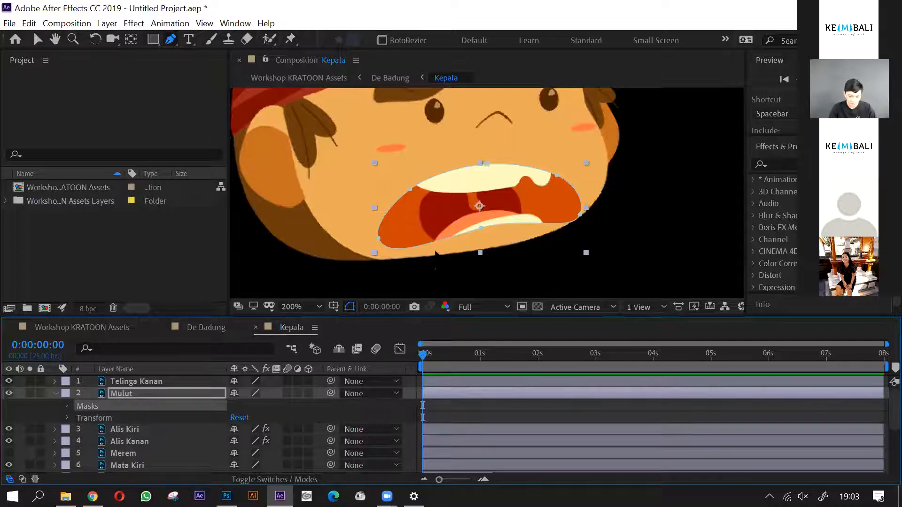
pyautogui.scroll(2, 436, 254)
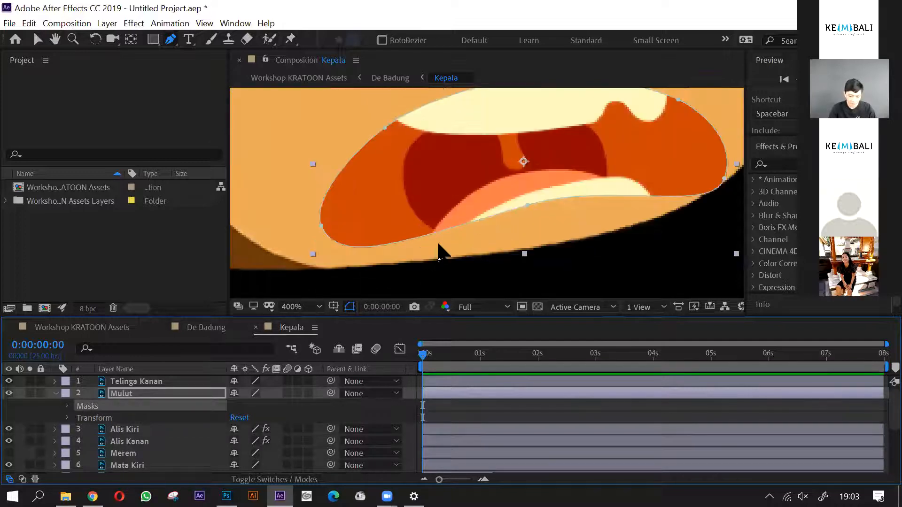
pyautogui.click(67, 406)
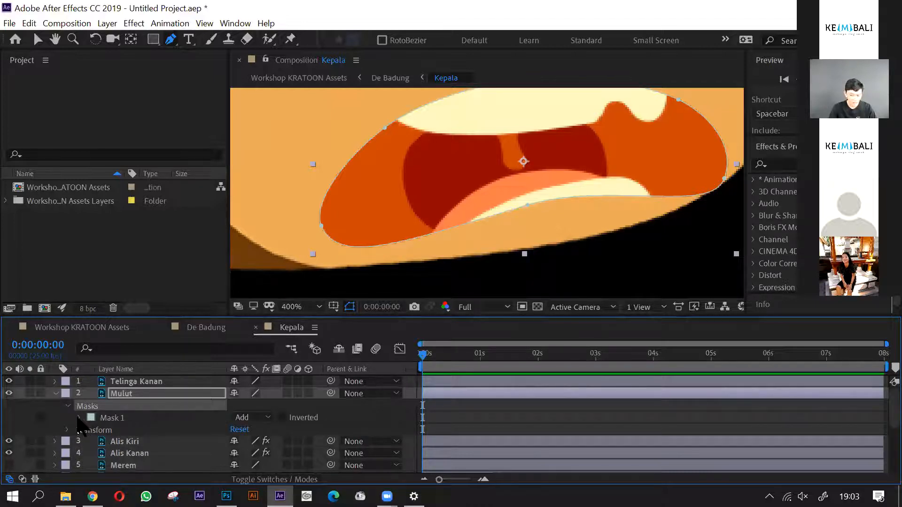
pyautogui.click(80, 418)
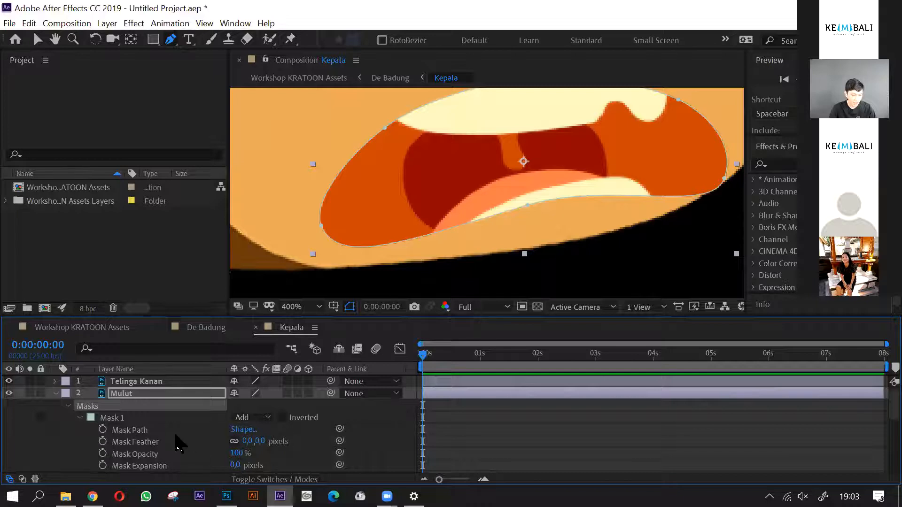
pyautogui.click(155, 397)
pyautogui.click(138, 417)
pyautogui.scroll(-2, 134, 417)
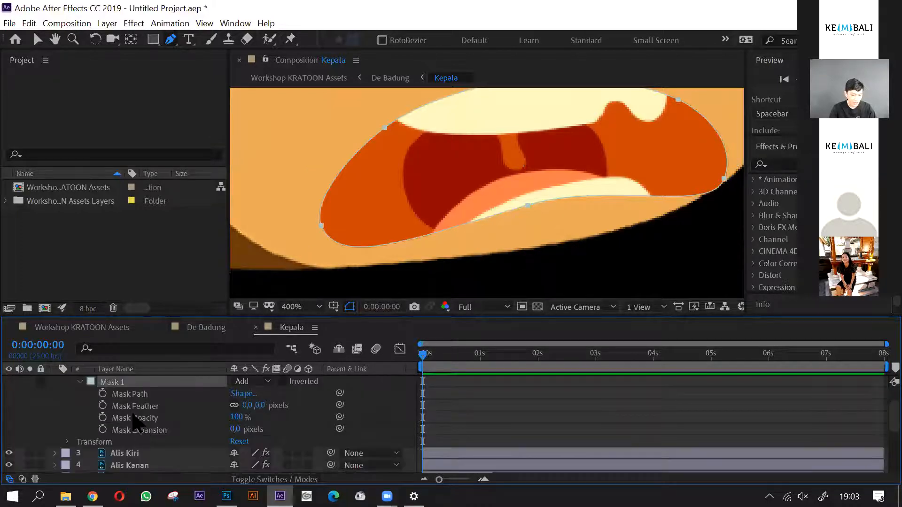
pyautogui.click(103, 394)
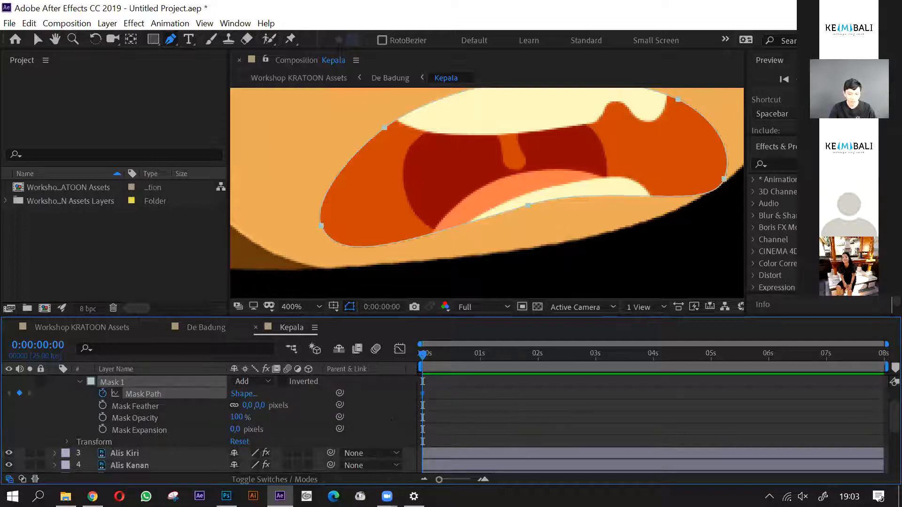
# - Add a second Mask Path keyframe to the Mulut mask at 0:00:01:00
pyautogui.scroll(-2, 541, 252)
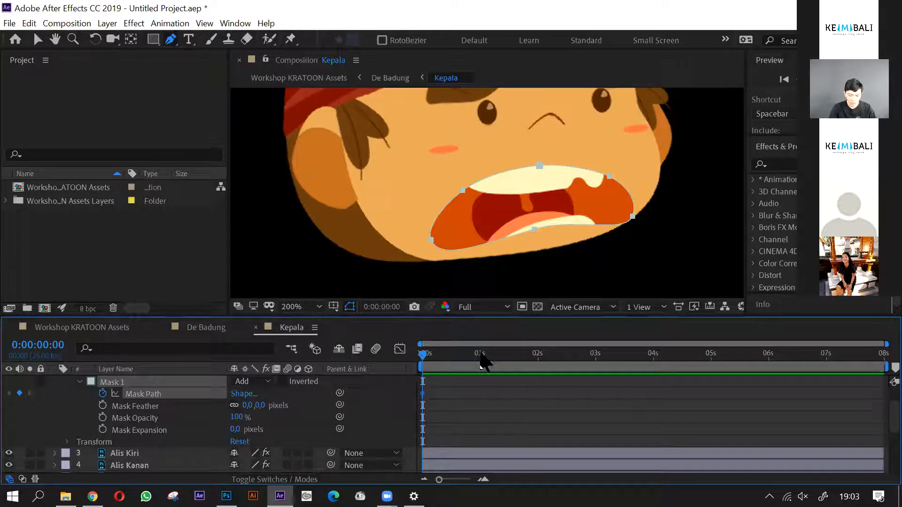
pyautogui.moveTo(487, 370); pyautogui.dragTo(480, 361)
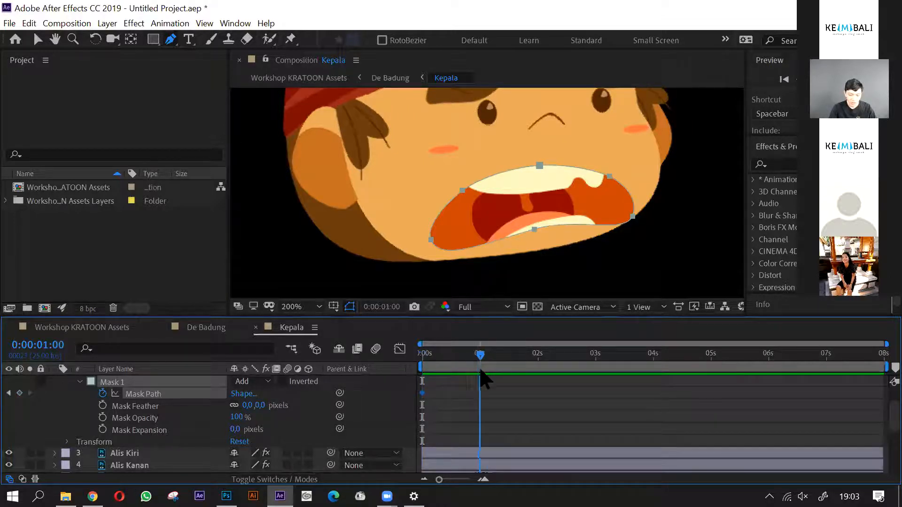
pyautogui.scroll(2, 559, 181)
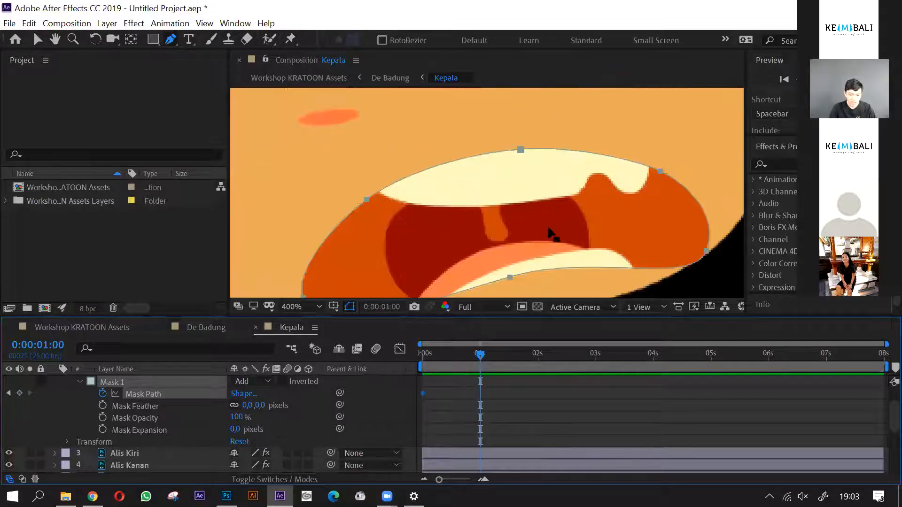
pyautogui.scroll(-2, 537, 223)
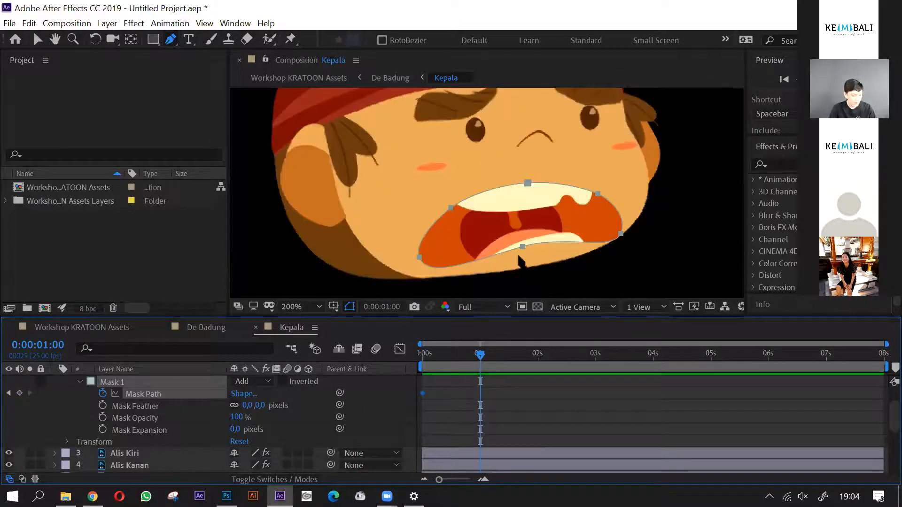
pyautogui.click(525, 244)
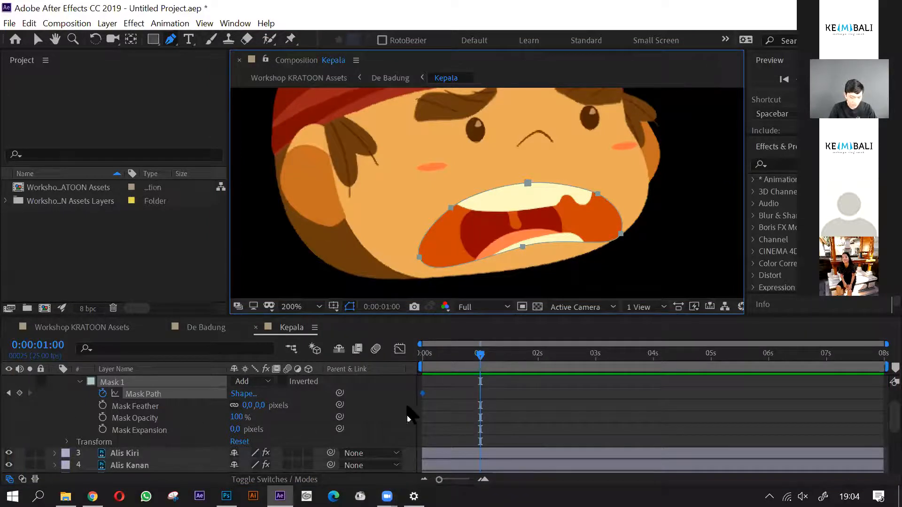
pyautogui.click(19, 393)
# - Raise the Mulut mask's lower-lip point slightly and pull the two points nearer the large ear inward to narrow the mouth
pyautogui.click(521, 246)
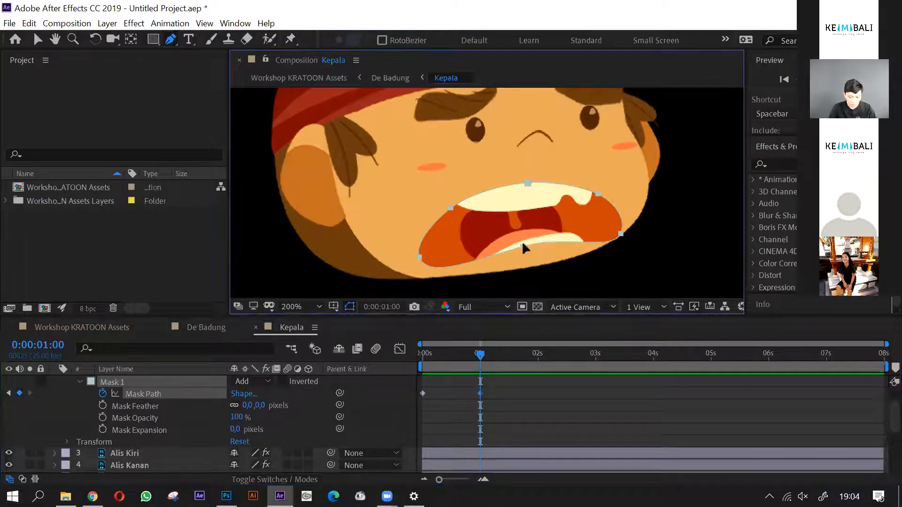
pyautogui.click(38, 39)
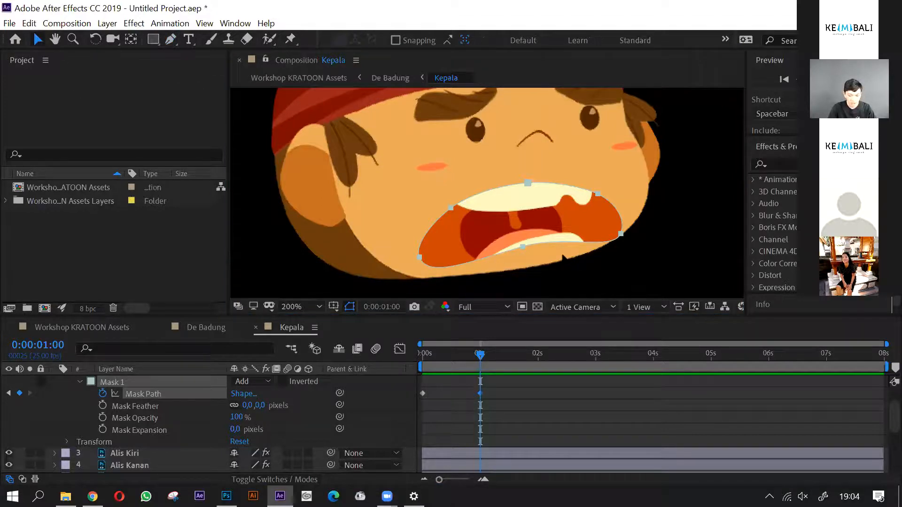
pyautogui.click(522, 246)
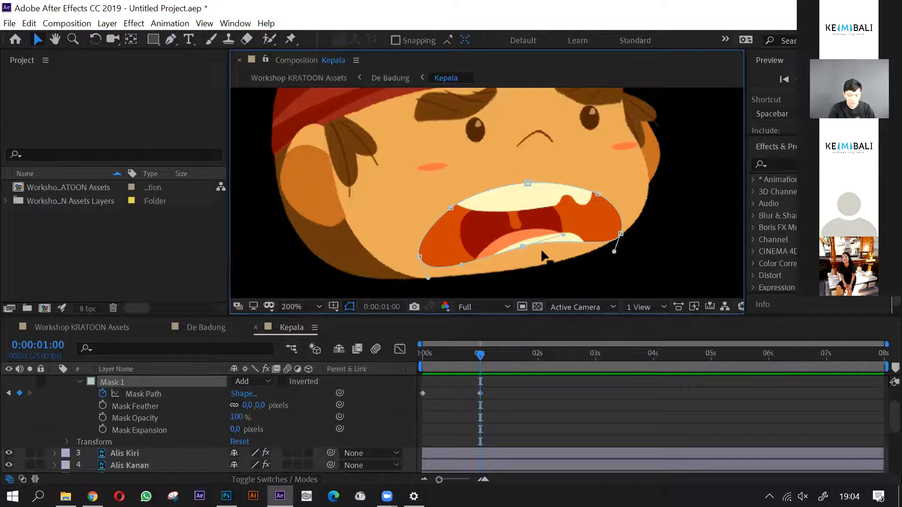
pyautogui.moveTo(520, 247); pyautogui.dragTo(523, 242)
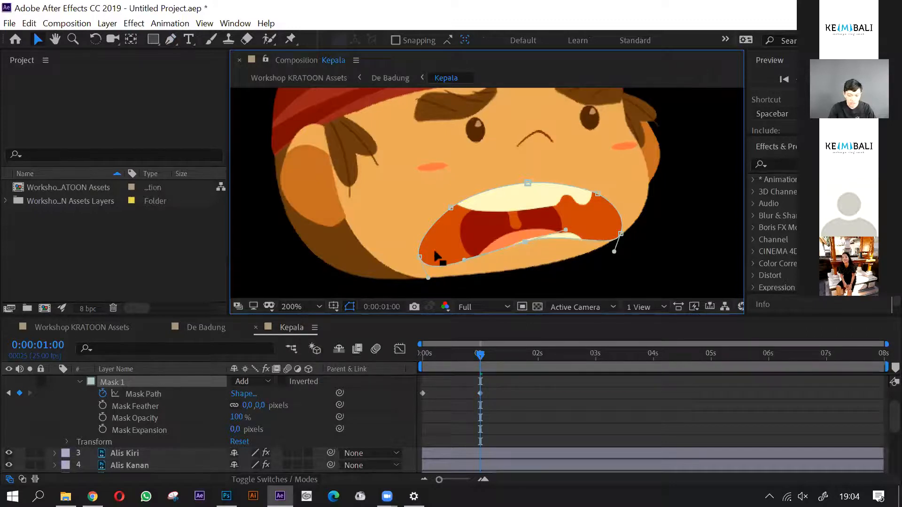
pyautogui.moveTo(419, 258); pyautogui.dragTo(471, 235)
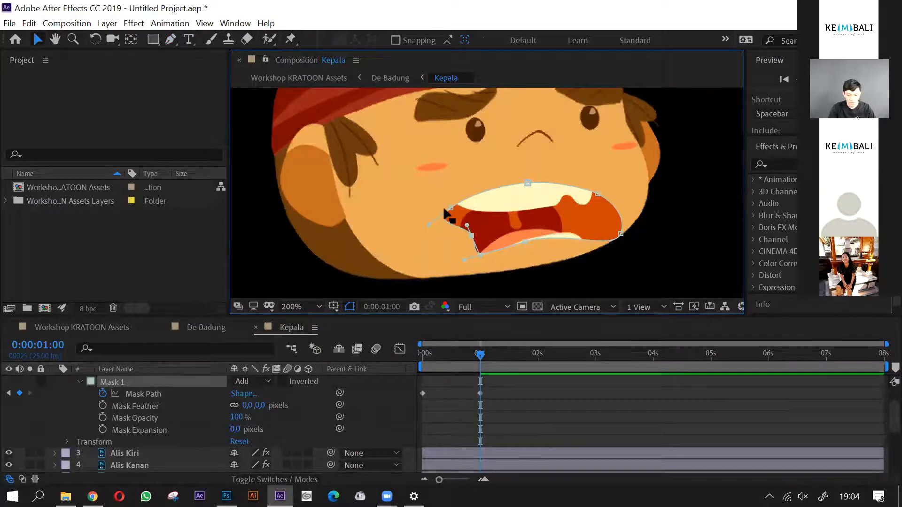
pyautogui.moveTo(450, 207); pyautogui.dragTo(489, 198)
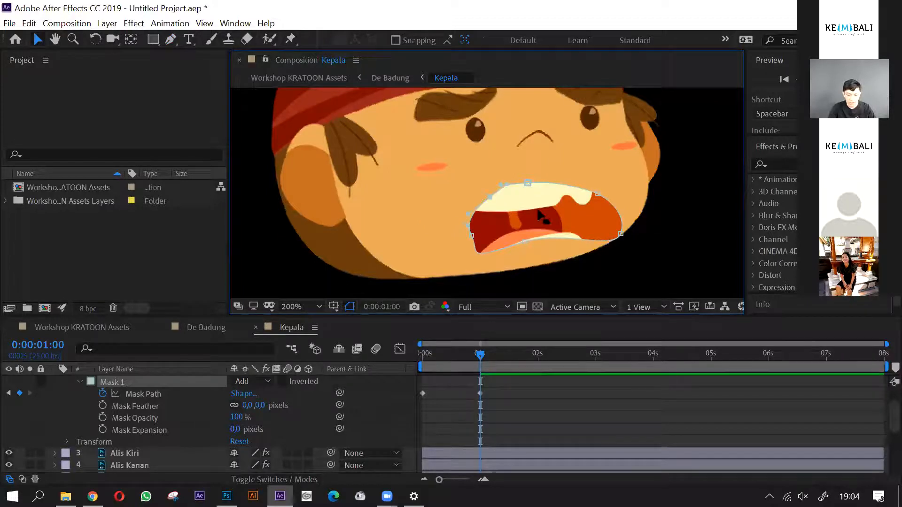
# - Lower the mask's upper-middle point slightly and pull the two points on the side away from the large ear inward
pyautogui.scroll(2, 538, 210)
pyautogui.moveTo(517, 157); pyautogui.dragTo(519, 162)
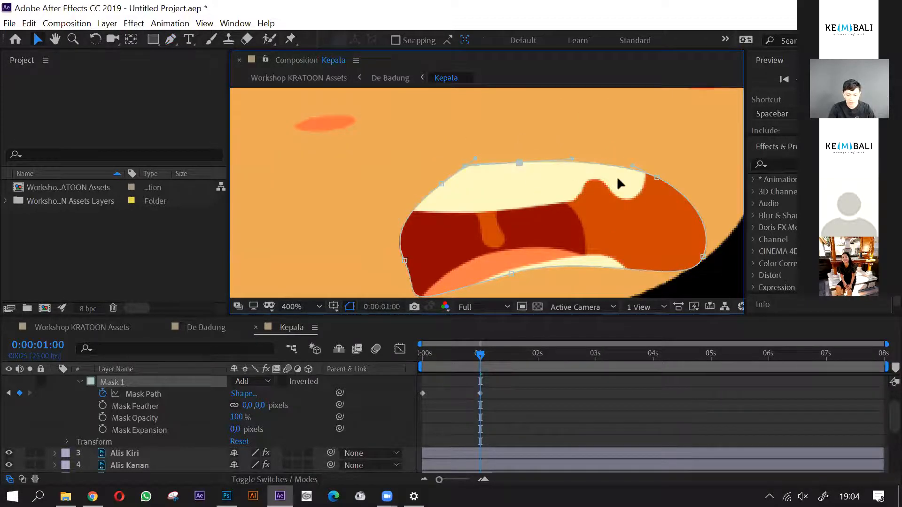
pyautogui.moveTo(656, 177); pyautogui.dragTo(605, 177)
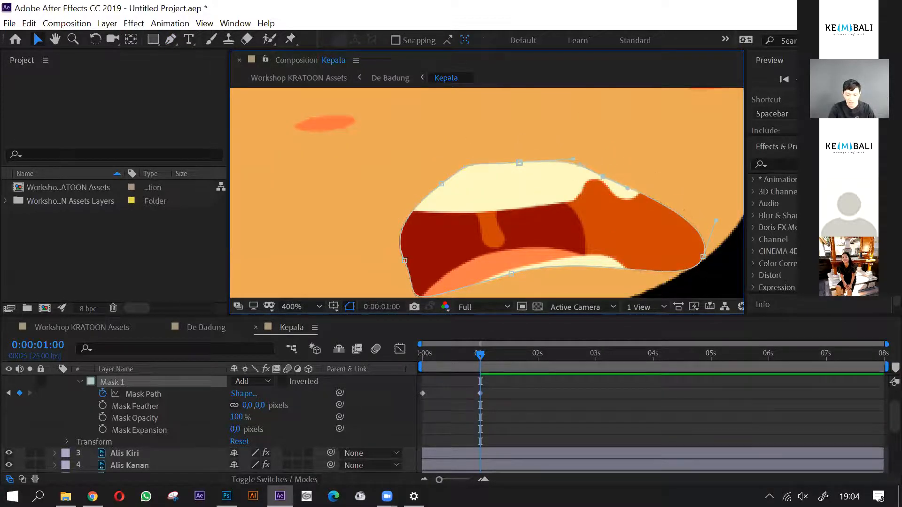
pyautogui.moveTo(703, 257); pyautogui.dragTo(618, 176)
# - Narrow and round the mask on the side nearer the large ear by moving its upper and lower points and curve handles inward
pyautogui.click(424, 219)
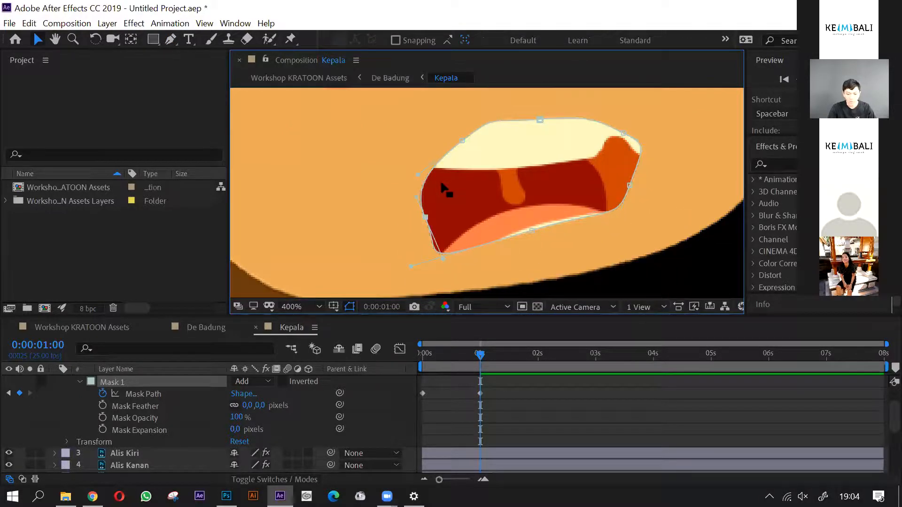
pyautogui.moveTo(426, 175); pyautogui.dragTo(442, 162)
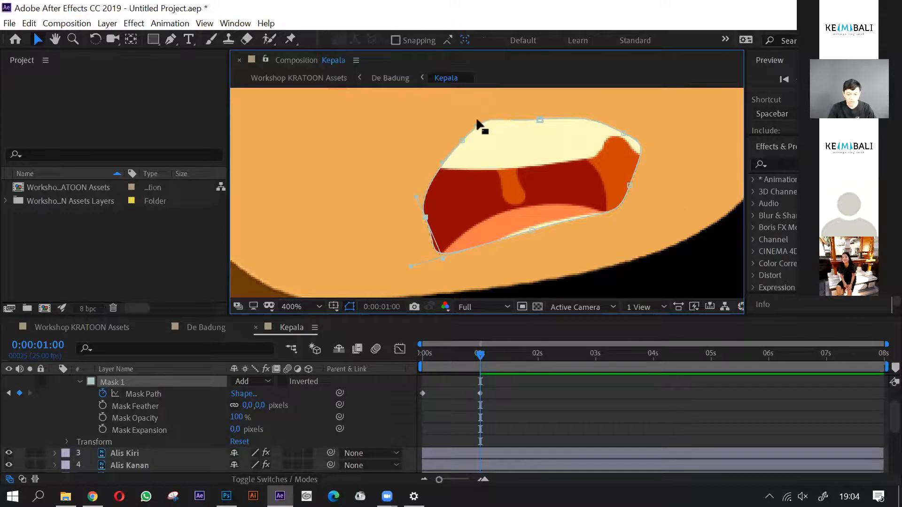
pyautogui.doubleClick(461, 138)
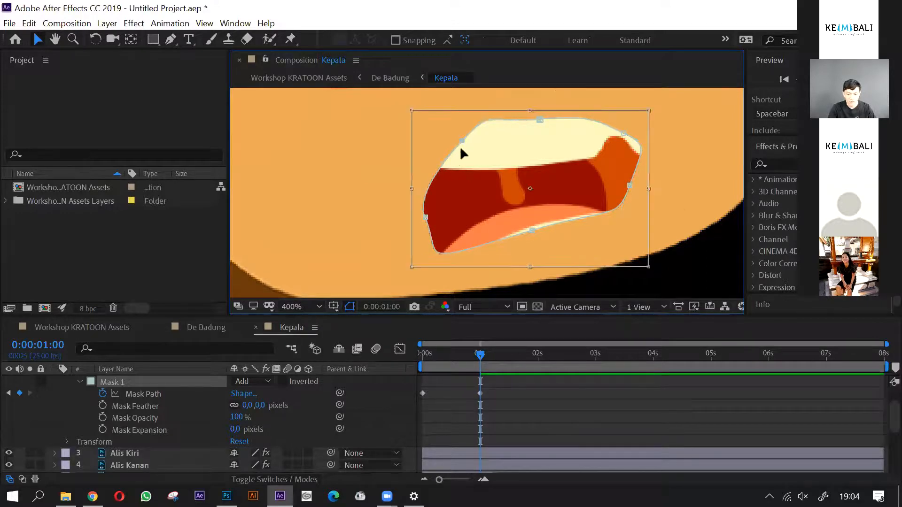
pyautogui.press('Escape')
pyautogui.moveTo(409, 151); pyautogui.dragTo(400, 154)
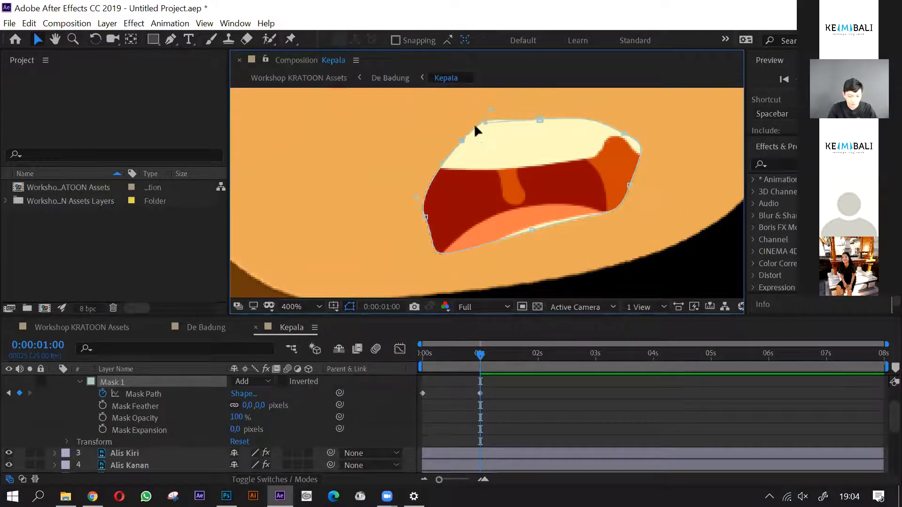
pyautogui.moveTo(489, 106); pyautogui.dragTo(471, 149)
pyautogui.moveTo(426, 217); pyautogui.dragTo(456, 209)
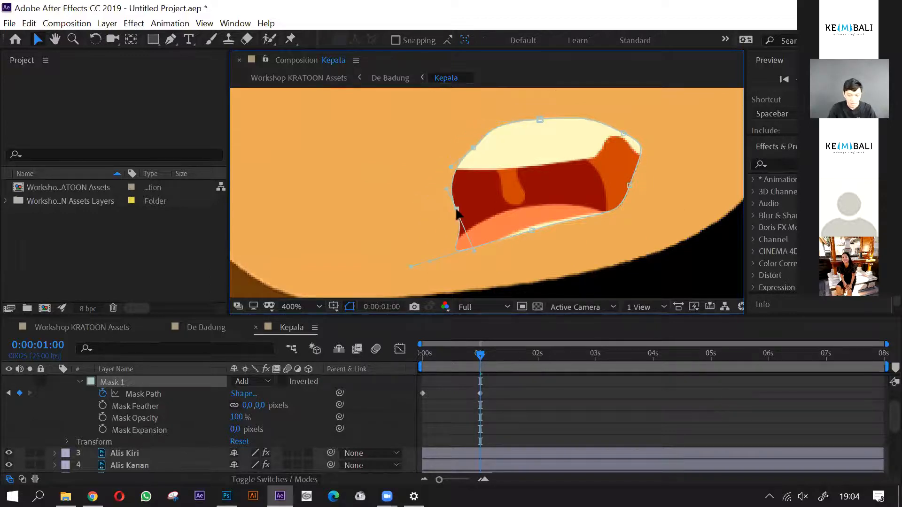
pyautogui.moveTo(474, 251); pyautogui.dragTo(444, 204)
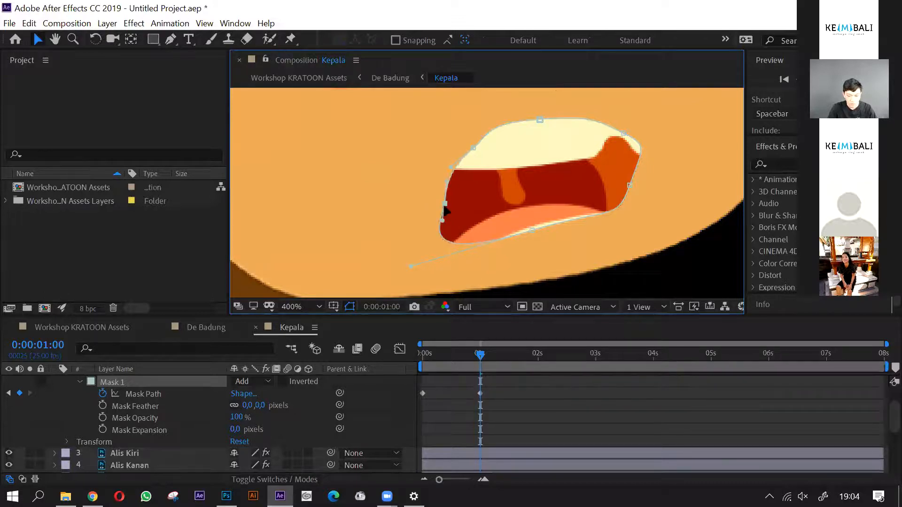
# - Smooth the mask's upper-lip curve and round the side away from the large ear by adjusting its points and handles
pyautogui.click(541, 119)
pyautogui.moveTo(485, 123); pyautogui.dragTo(514, 120)
pyautogui.moveTo(621, 136)
pyautogui.mouseDown()
pyautogui.moveTo(581, 147)
pyautogui.moveTo(580, 129)
pyautogui.moveTo(604, 136)
pyautogui.mouseUp()
pyautogui.doubleClick(630, 181)
pyautogui.doubleClick(667, 173)
pyautogui.moveTo(661, 168); pyautogui.dragTo(622, 183)
pyautogui.moveTo(635, 147); pyautogui.dragTo(624, 168)
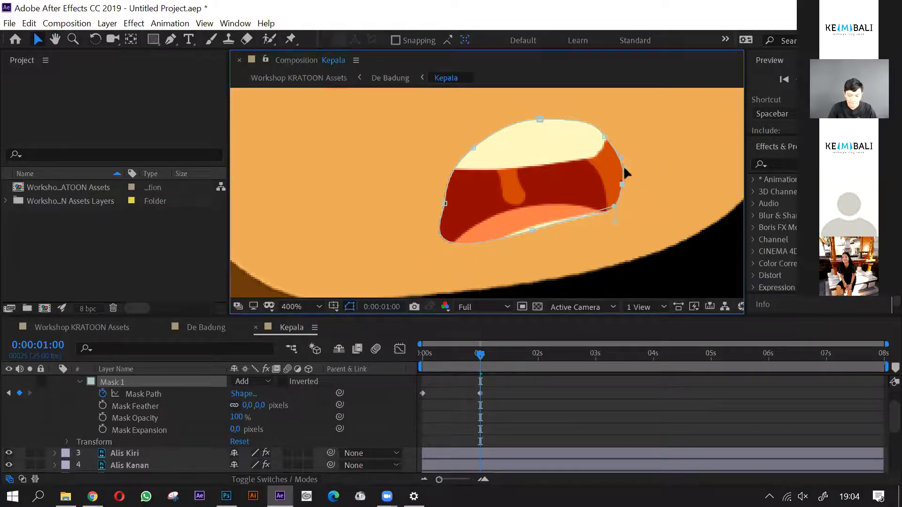
# - Adjust the mask's lower corner nearer the large ear and raise the middle of the lower lip
pyautogui.click(443, 203)
pyautogui.moveTo(441, 201); pyautogui.dragTo(436, 199)
pyautogui.moveTo(498, 253); pyautogui.dragTo(535, 223)
pyautogui.scroll(-4, 535, 222)
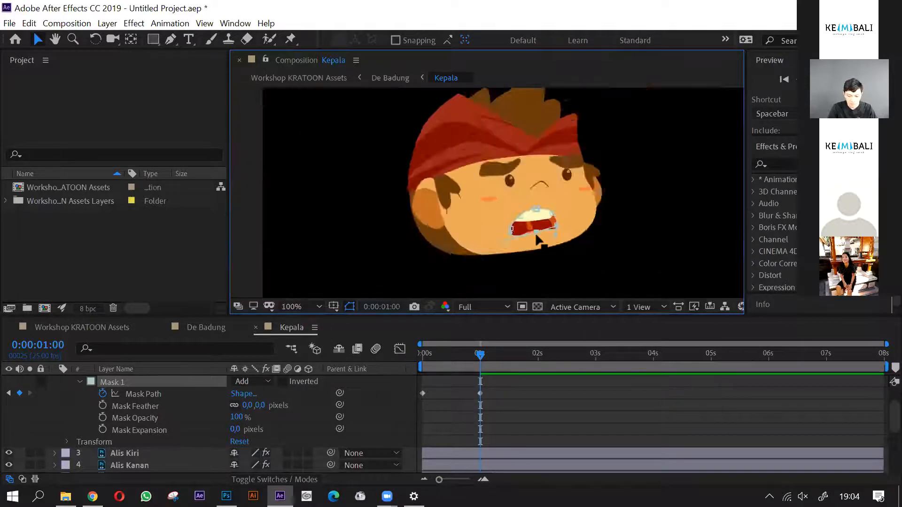
# - Scrub between the two Mask Path keyframes in the first second to review the mouth's shape change
pyautogui.press('=')
pyautogui.press('-')
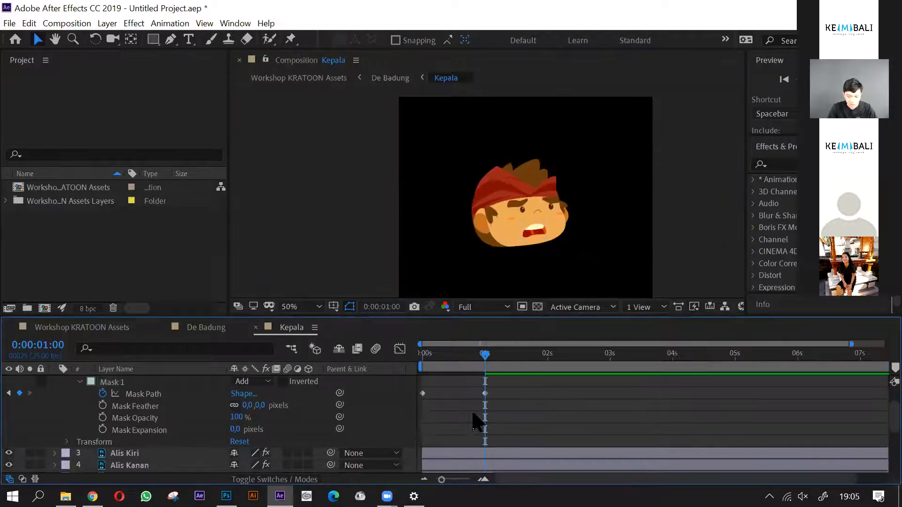
pyautogui.press('=')
pyautogui.moveTo(536, 352); pyautogui.dragTo(553, 415)
pyautogui.press('/')
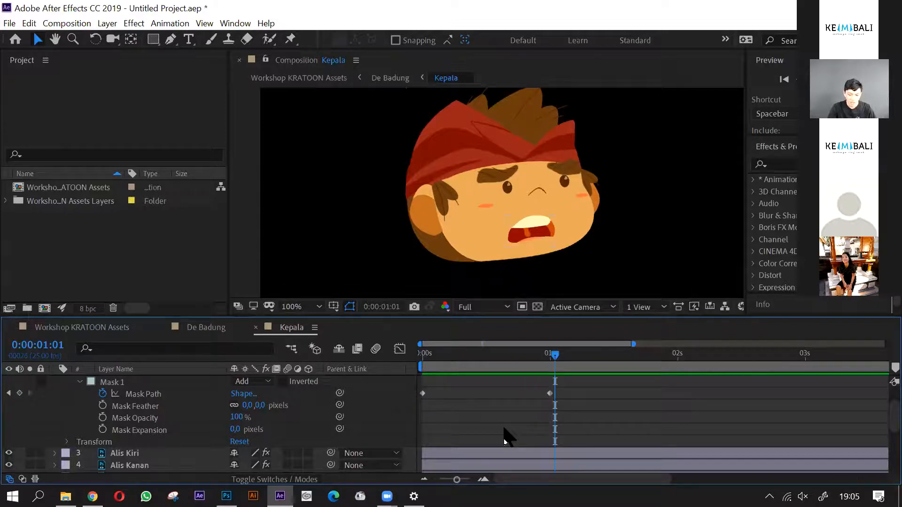
pyautogui.moveTo(444, 369); pyautogui.dragTo(548, 403)
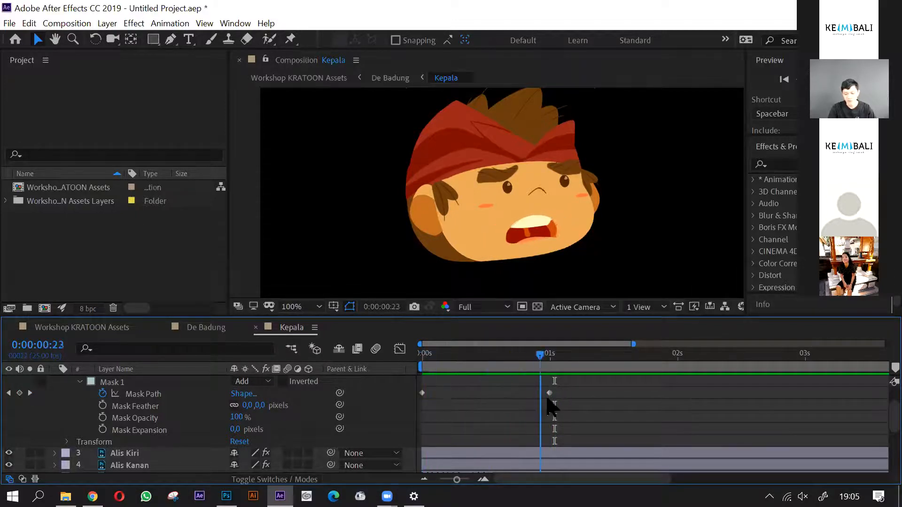
# - Copy the first Mask Path keyframe of the Mulut layer and paste it at 2 seconds
pyautogui.moveTo(662, 402); pyautogui.dragTo(678, 411)
pyautogui.moveTo(435, 389); pyautogui.dragTo(417, 404)
pyautogui.hotkey('ctrl', 'c')
pyautogui.hotkey('ctrl', 'v')
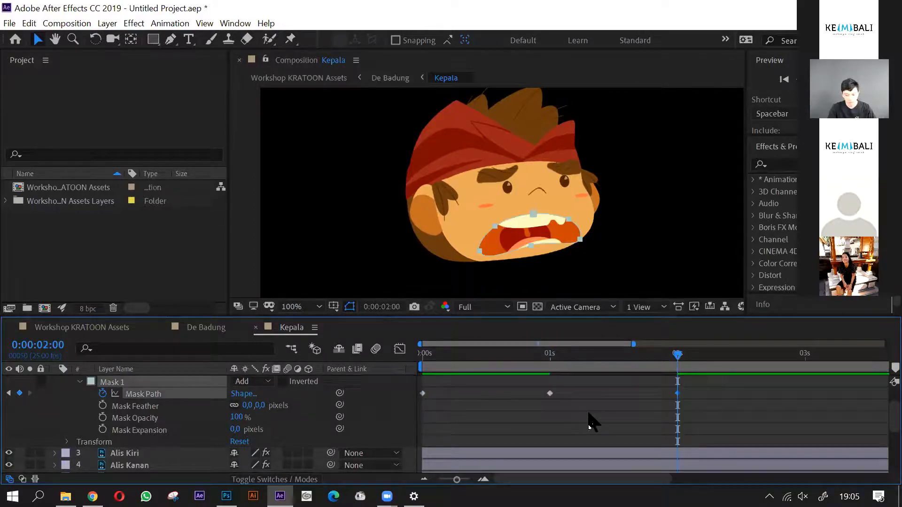
# - Add the expression loopOut(type = "cycle", numKeyframes = 0) to the Mask Path of the Mulut layer
pyautogui.press('-')
pyautogui.moveTo(459, 357); pyautogui.dragTo(419, 358)
pyautogui.press('-')
pyautogui.press('Delete')
pyautogui.moveTo(534, 362); pyautogui.dragTo(537, 375)
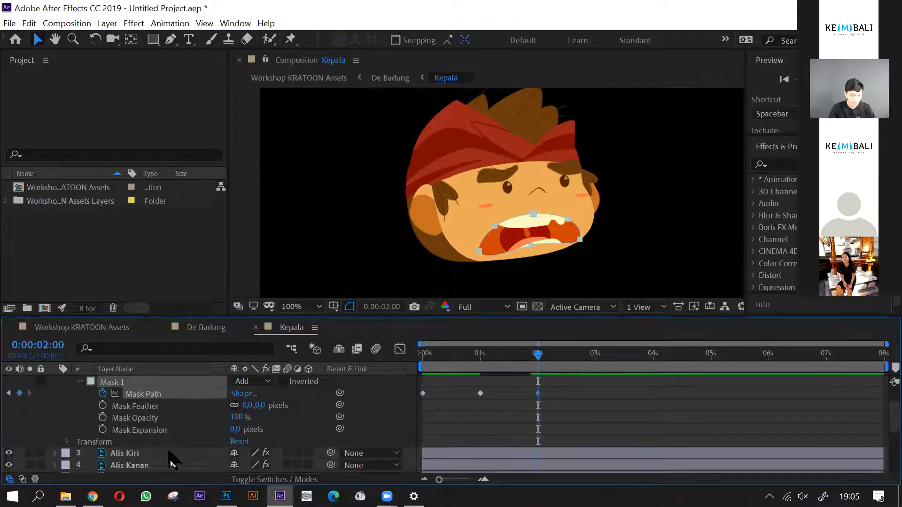
pyautogui.scroll(2, 170, 459)
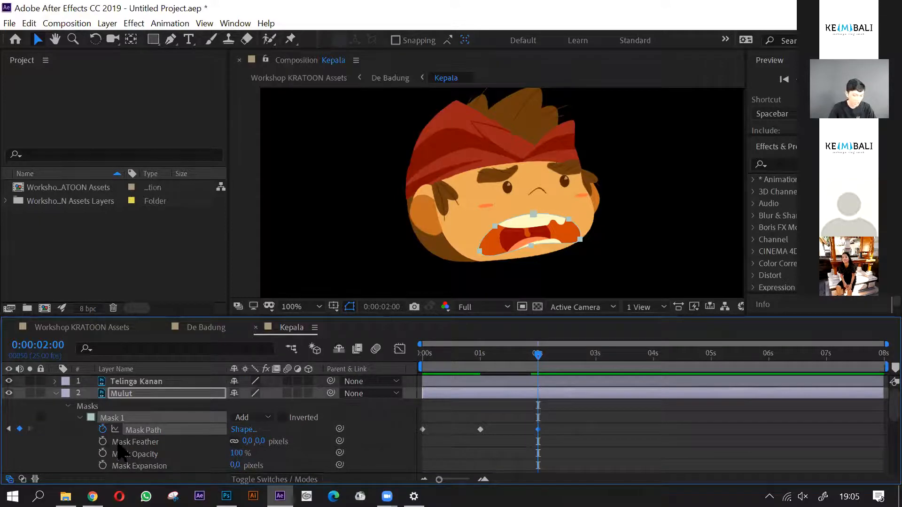
pyautogui.hotkey('alt', 'shift', '=')
pyautogui.click(282, 441)
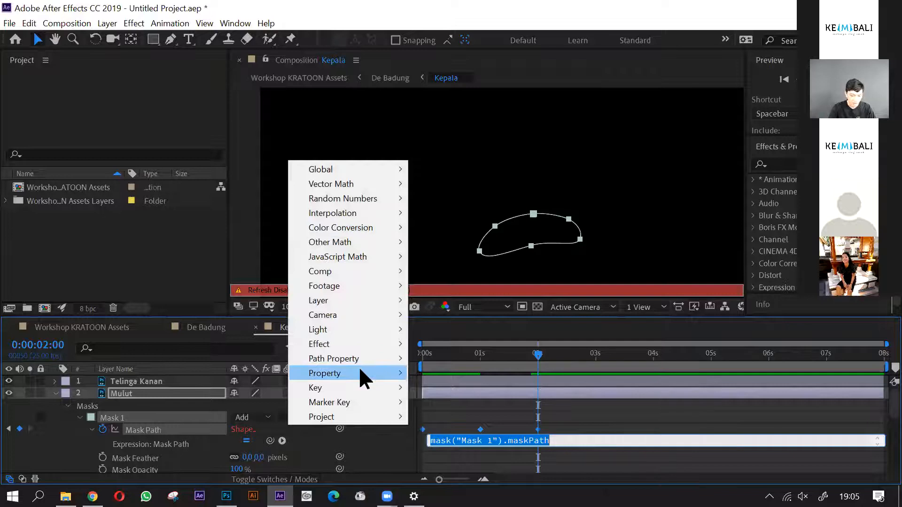
pyautogui.moveTo(360, 372)
pyautogui.click(446, 213)
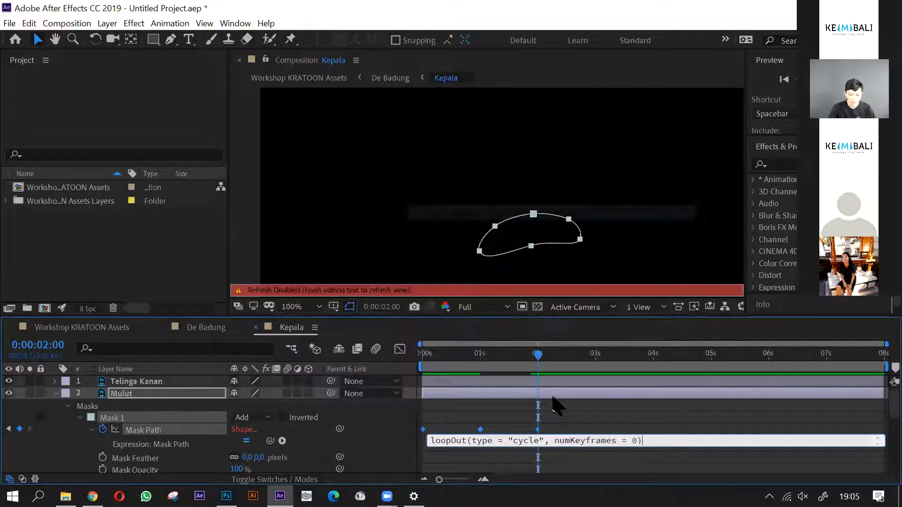
pyautogui.click(67, 401)
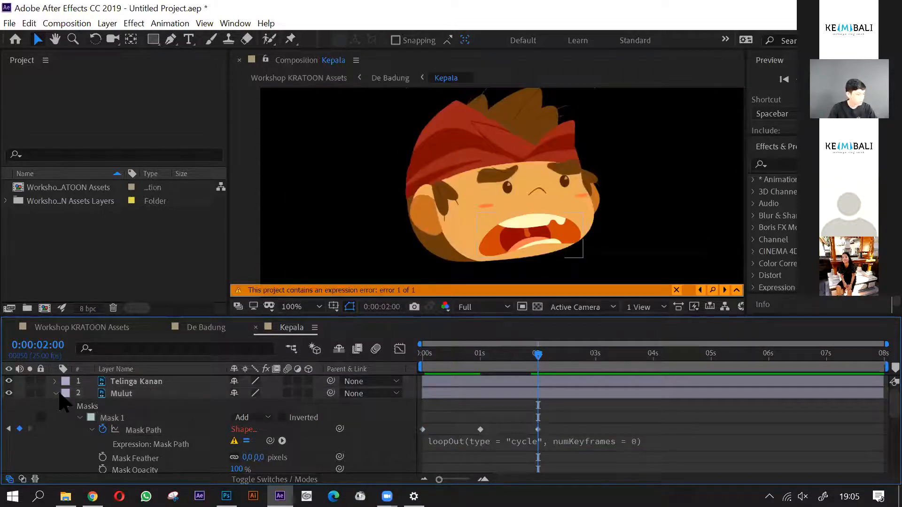
# - Collapse the Mulut layer and scrub around 2 seconds to review the mouth on the whole head
pyautogui.click(136, 395)
pyautogui.click(56, 393)
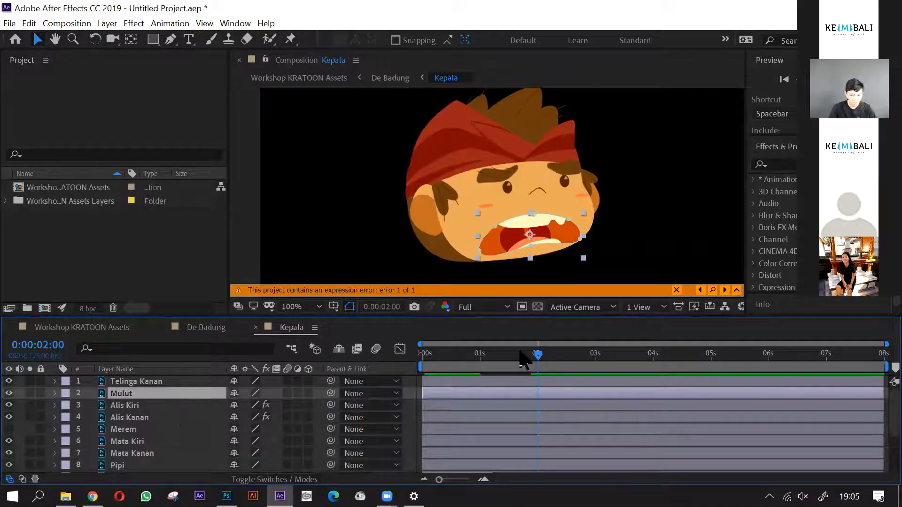
pyautogui.click(250, 237)
pyautogui.scroll(-1, 534, 290)
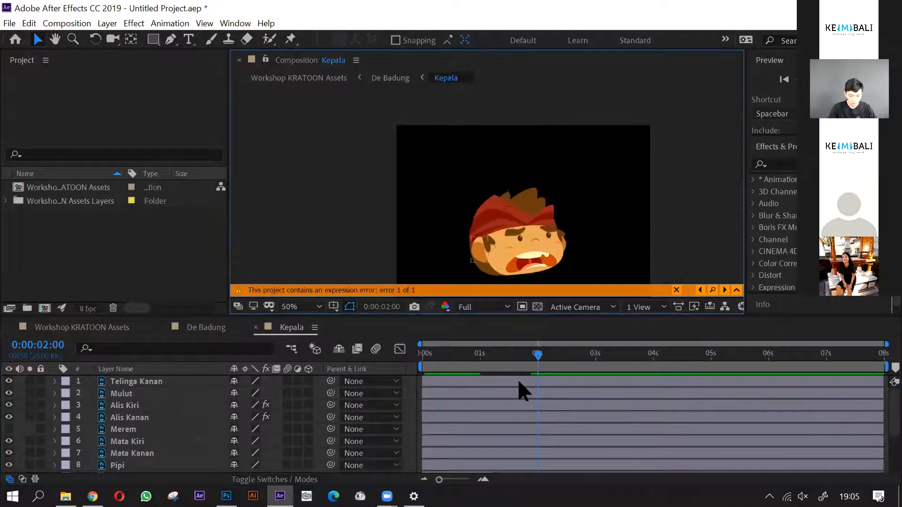
pyautogui.scroll(1, 518, 379)
pyautogui.scroll(-1, 568, 363)
pyautogui.moveTo(543, 355); pyautogui.dragTo(530, 372)
# - Hide the expression error banner and accept the warning about no longer being notified
pyautogui.click(682, 257)
pyautogui.click(676, 290)
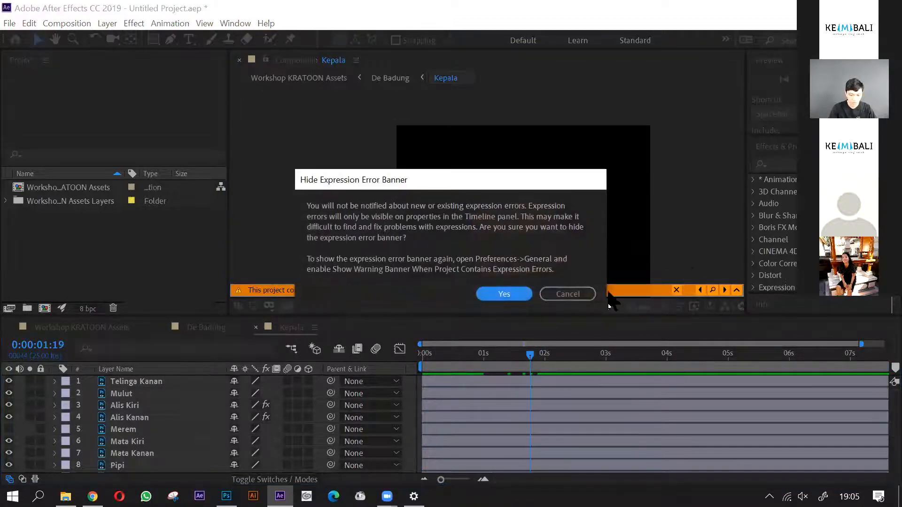
pyautogui.click(581, 295)
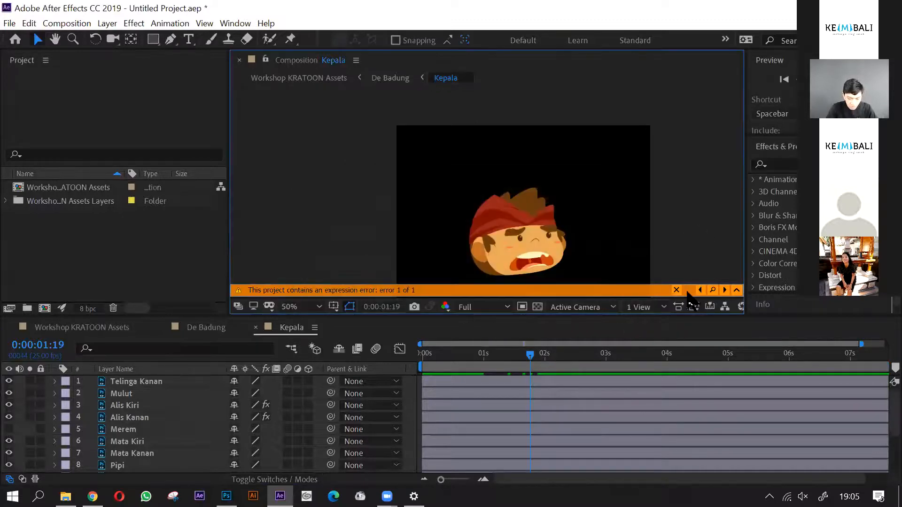
pyautogui.click(676, 290)
pyautogui.click(501, 295)
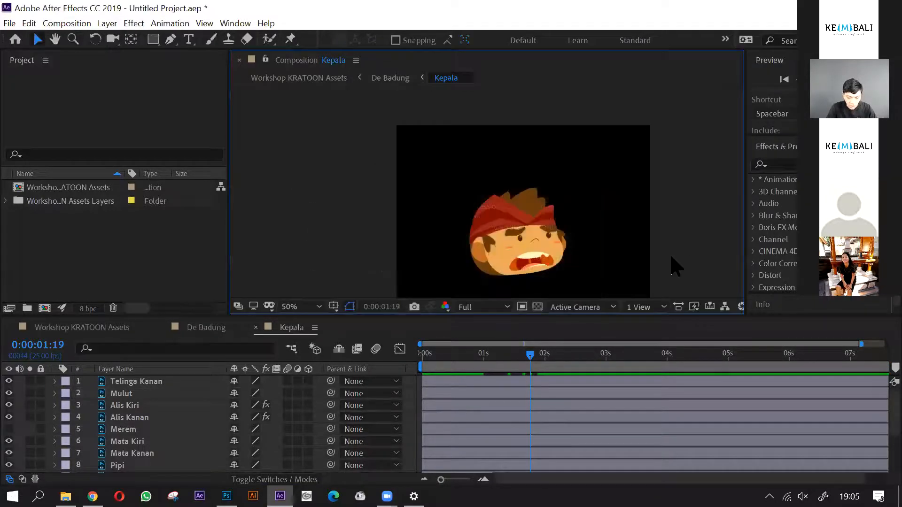
# - Scrub through Kepala and preview De Badung at Quarter resolution to review the mouth within the full character animation
pyautogui.moveTo(531, 354); pyautogui.dragTo(511, 357)
pyautogui.moveTo(700, 361); pyautogui.dragTo(364, 357)
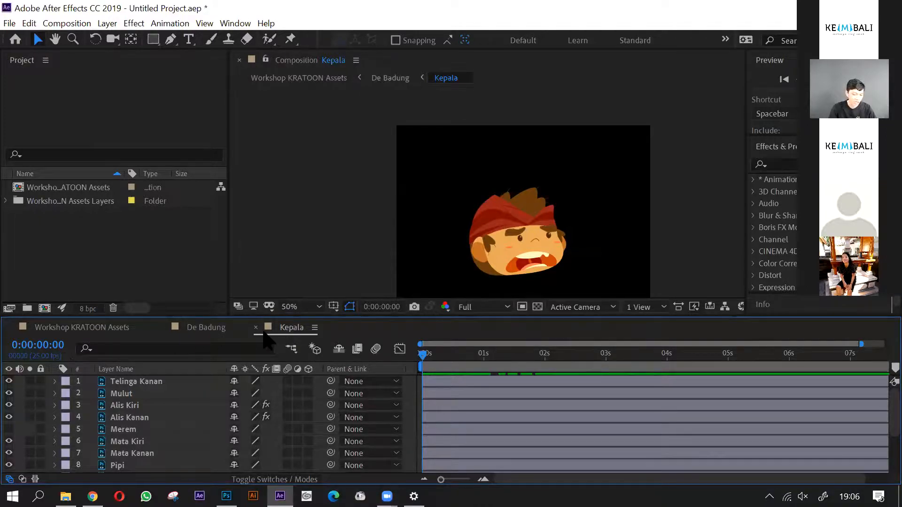
pyautogui.click(202, 328)
pyautogui.moveTo(425, 356); pyautogui.dragTo(501, 369)
pyautogui.click(677, 246)
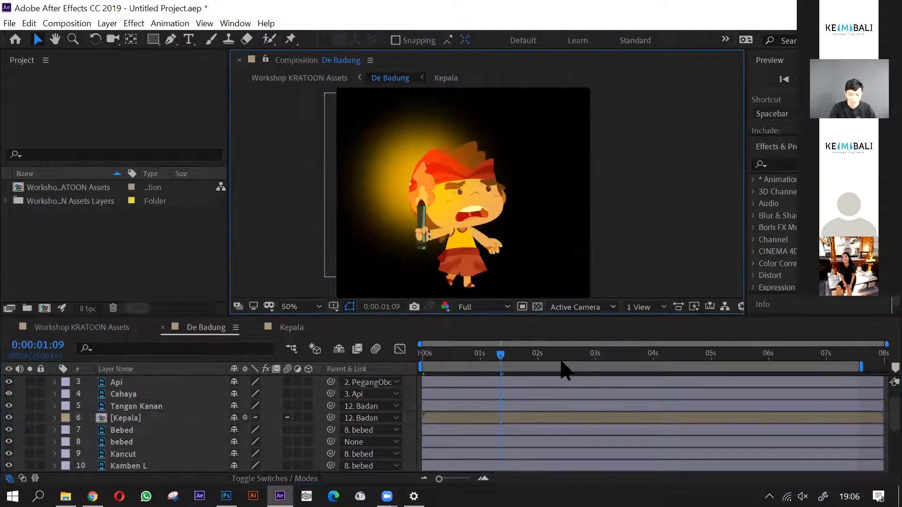
pyautogui.click(475, 306)
pyautogui.click(479, 387)
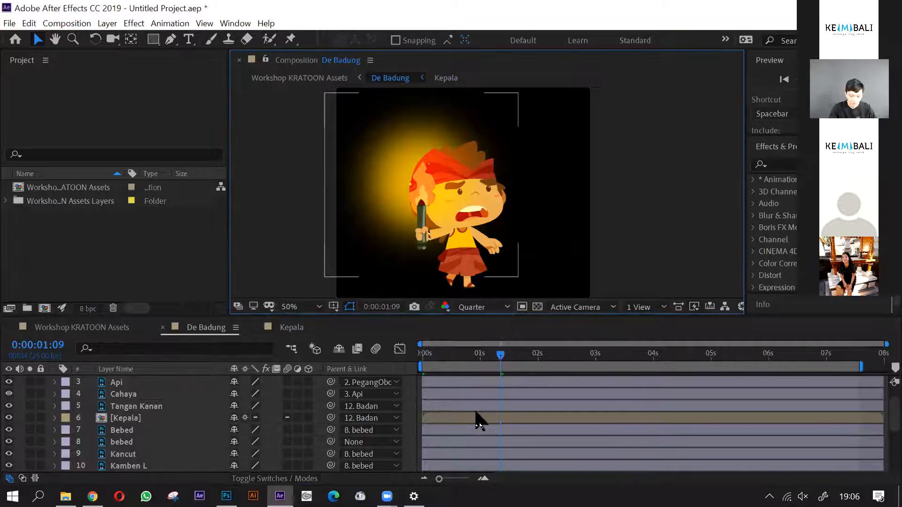
pyautogui.press('space')
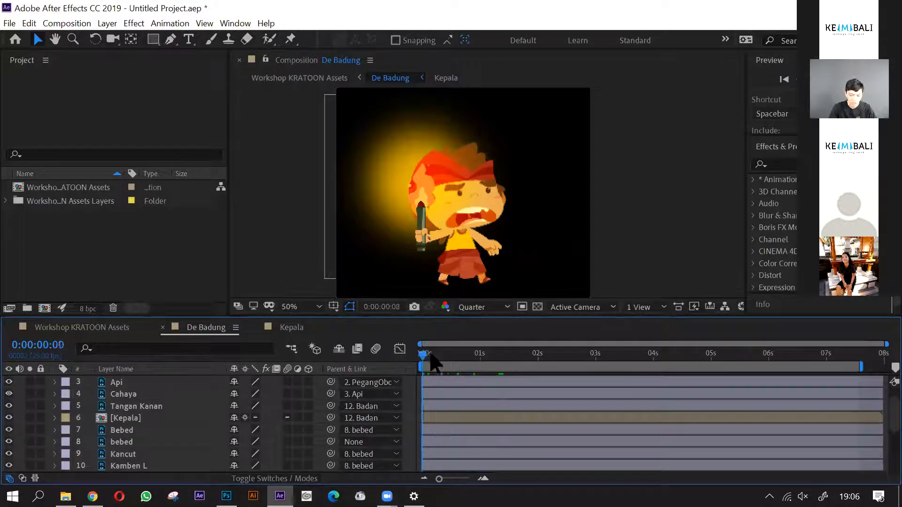
pyautogui.moveTo(511, 360); pyautogui.dragTo(398, 345)
# - In the Kepala composition, remove all Mask Path keyframes and the loopOut expression from the Mulut layer's mask
pyautogui.click(287, 328)
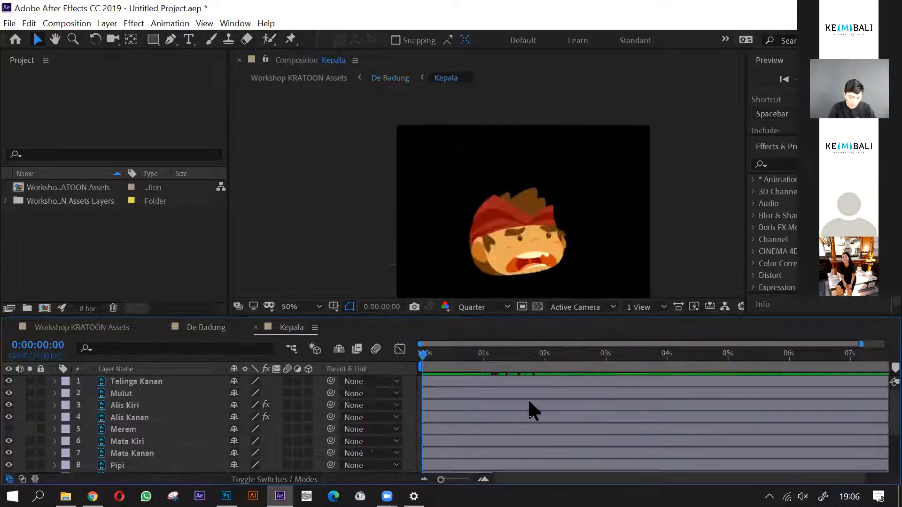
pyautogui.click(76, 395)
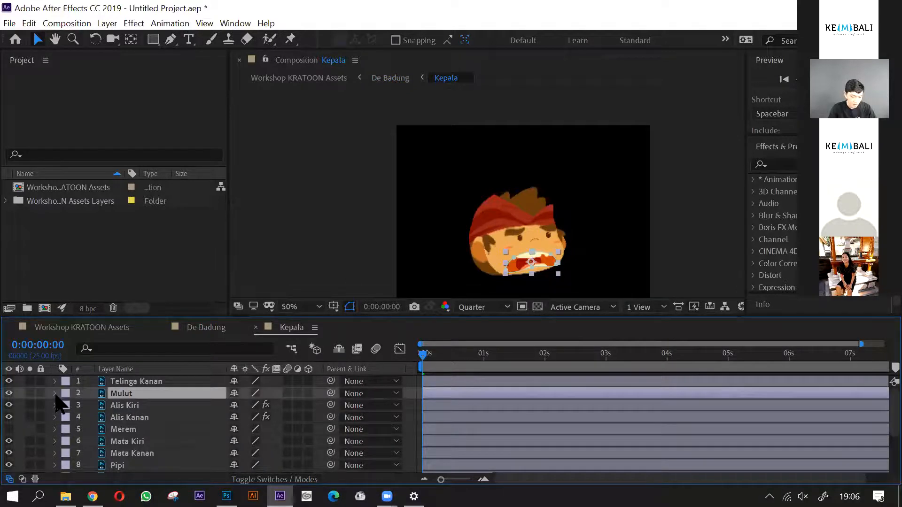
pyautogui.click(54, 394)
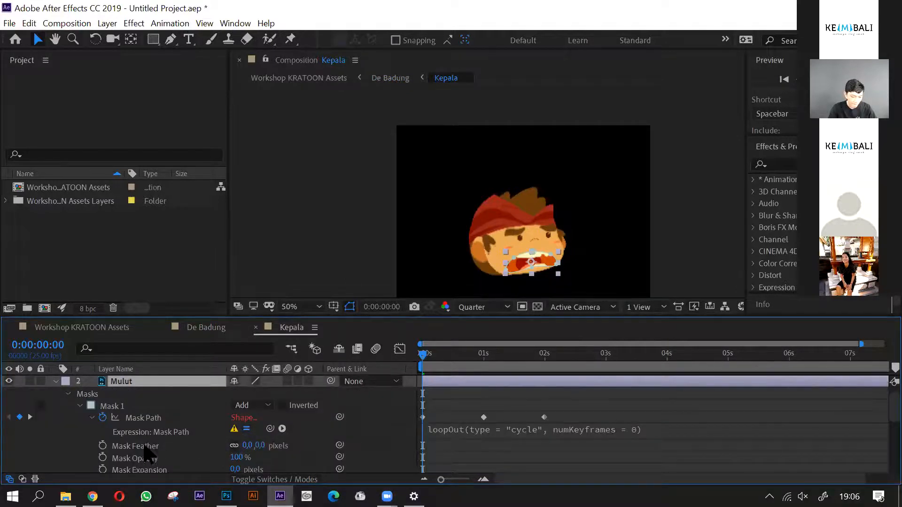
pyautogui.moveTo(577, 408); pyautogui.dragTo(414, 431)
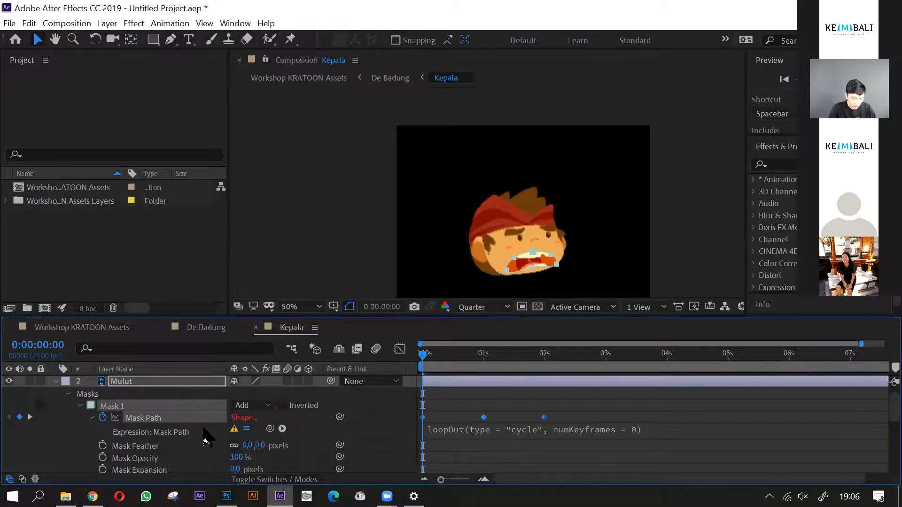
pyautogui.click(102, 417)
pyautogui.click(464, 430)
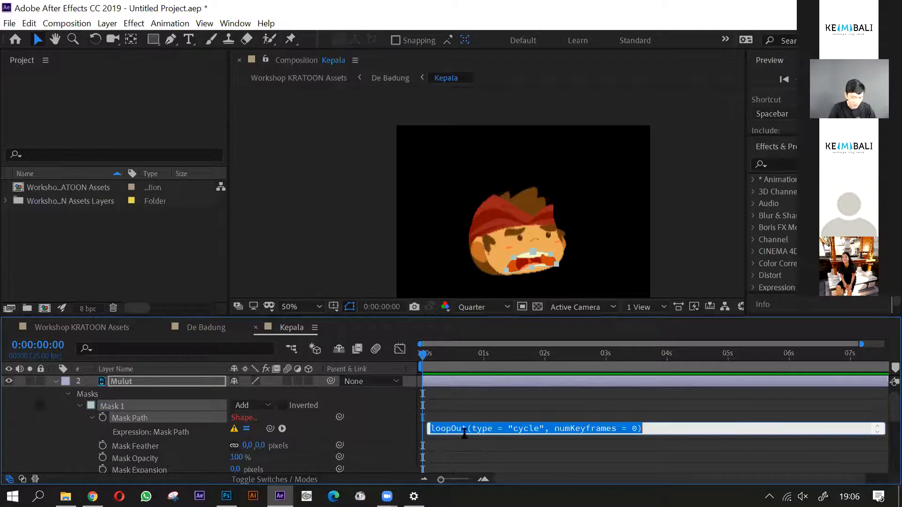
pyautogui.press('BackSpace')
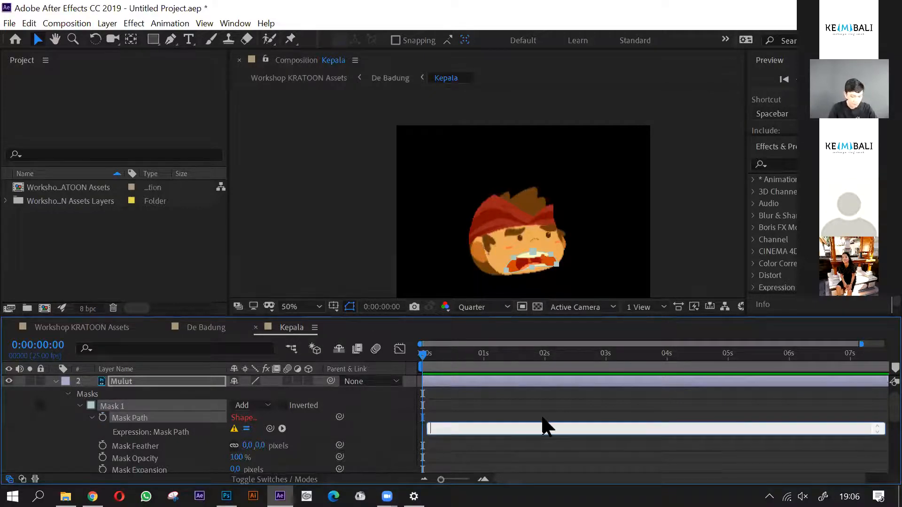
pyautogui.click(413, 429)
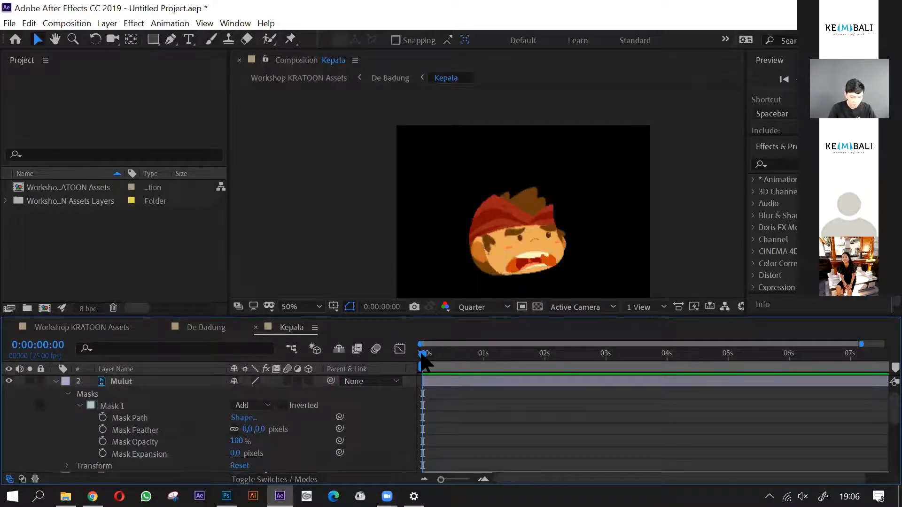
# - Add a Mask Path keyframe at 0 seconds on the Mulut layer and set the preview resolution to Full
pyautogui.click(102, 417)
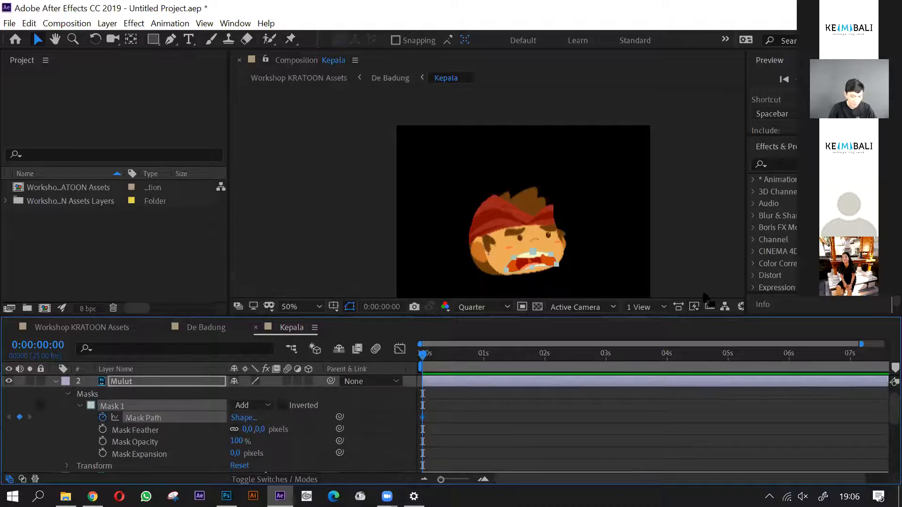
pyautogui.scroll(4, 534, 283)
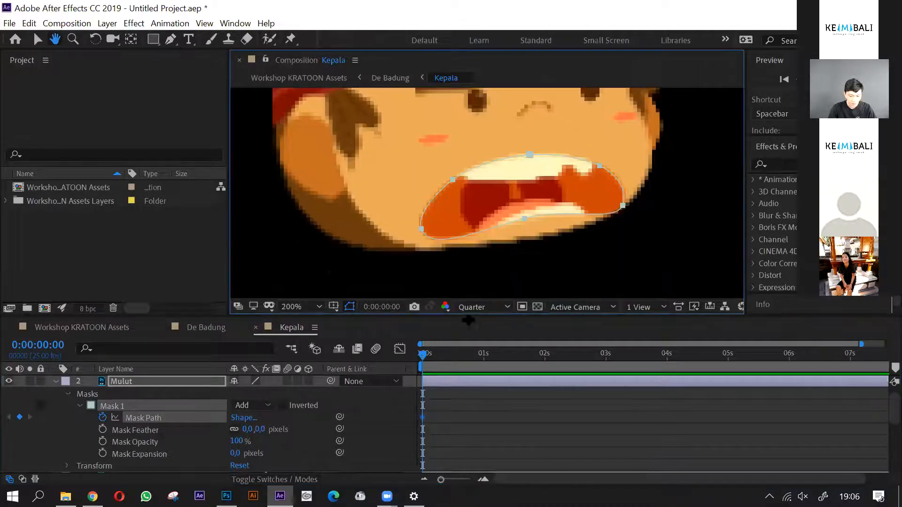
pyautogui.click(484, 307)
pyautogui.click(484, 340)
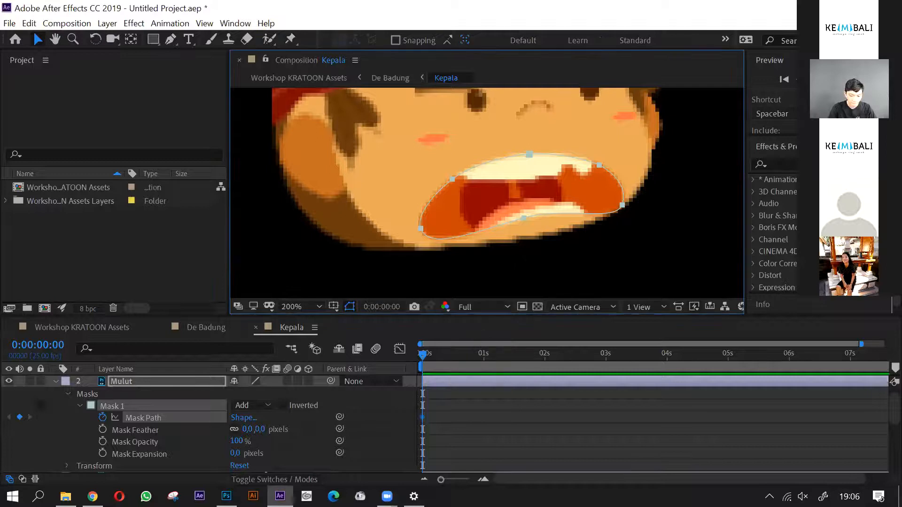
# - Shrink the mask around the open mouth by moving its upper, lower and corner points inward
pyautogui.moveTo(424, 160); pyautogui.dragTo(486, 174)
pyautogui.moveTo(527, 153); pyautogui.dragTo(532, 160)
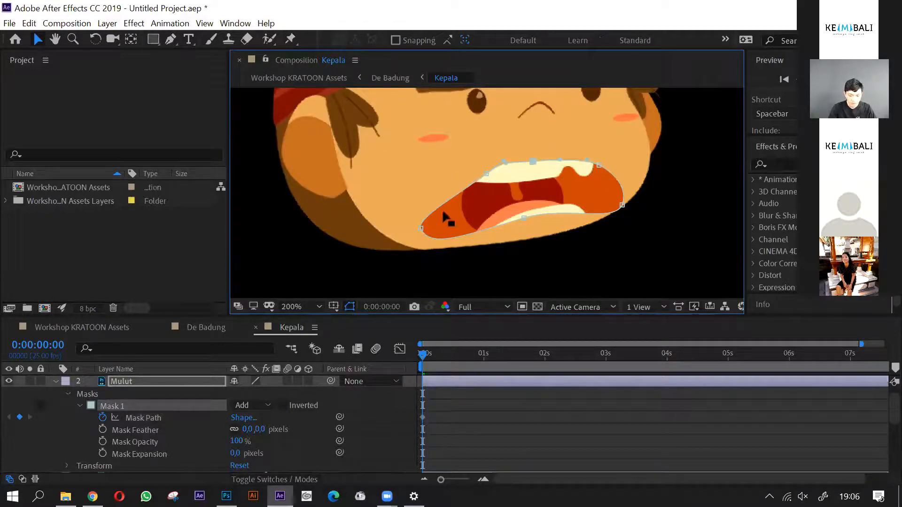
pyautogui.moveTo(458, 215)
pyautogui.mouseDown()
pyautogui.moveTo(424, 219)
pyautogui.moveTo(423, 227)
pyautogui.moveTo(450, 214)
pyautogui.mouseUp()
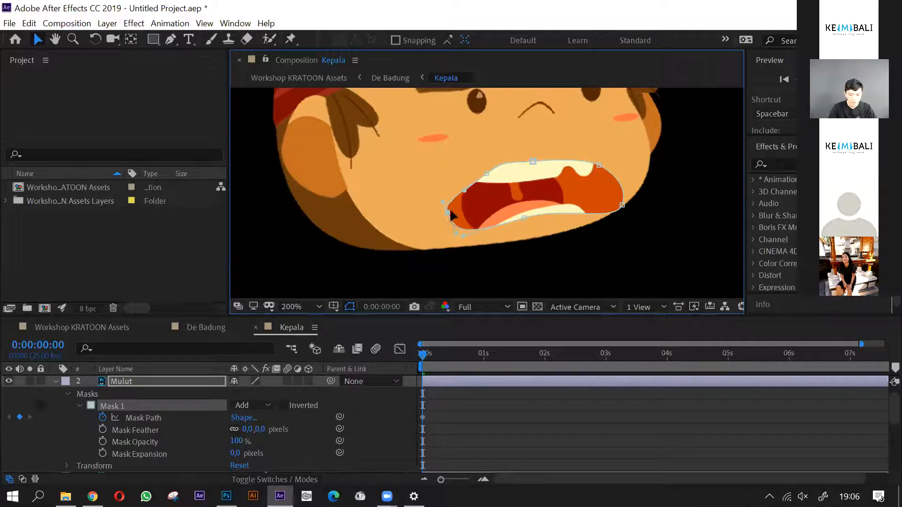
pyautogui.click(524, 218)
pyautogui.moveTo(523, 218); pyautogui.dragTo(525, 205)
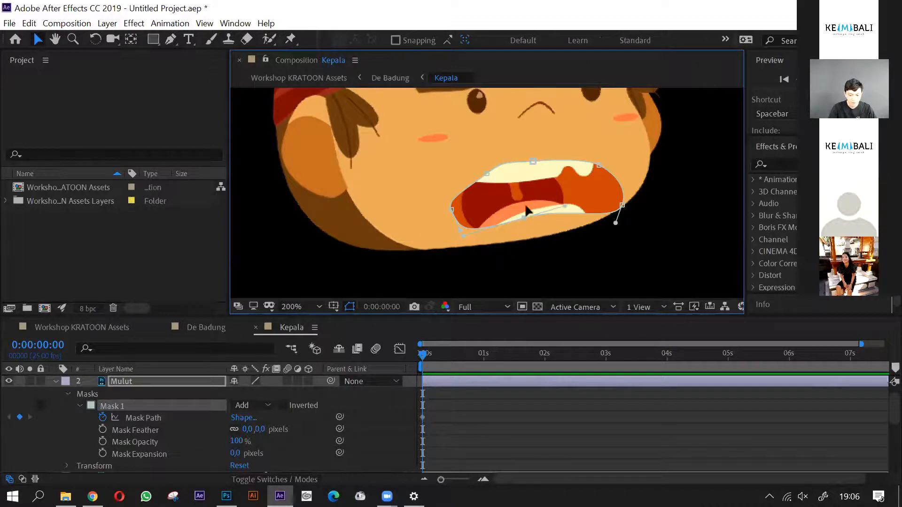
pyautogui.moveTo(604, 196); pyautogui.dragTo(635, 221)
pyautogui.moveTo(623, 205); pyautogui.dragTo(567, 167)
# - Lower the mask's upper-lip curve and tighten and round its corner nearer the large ear
pyautogui.scroll(2, 600, 164)
pyautogui.moveTo(483, 157); pyautogui.dragTo(478, 169)
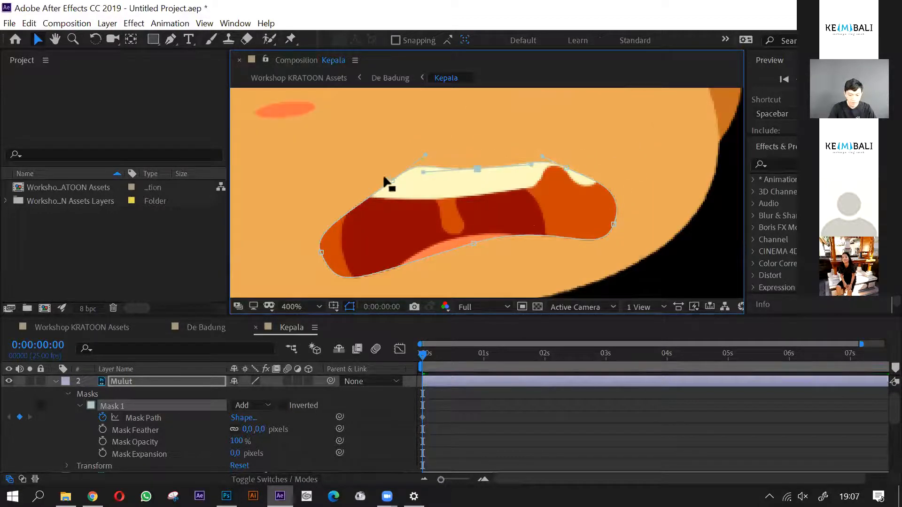
pyautogui.moveTo(426, 157); pyautogui.dragTo(396, 193)
pyautogui.moveTo(323, 253); pyautogui.dragTo(357, 224)
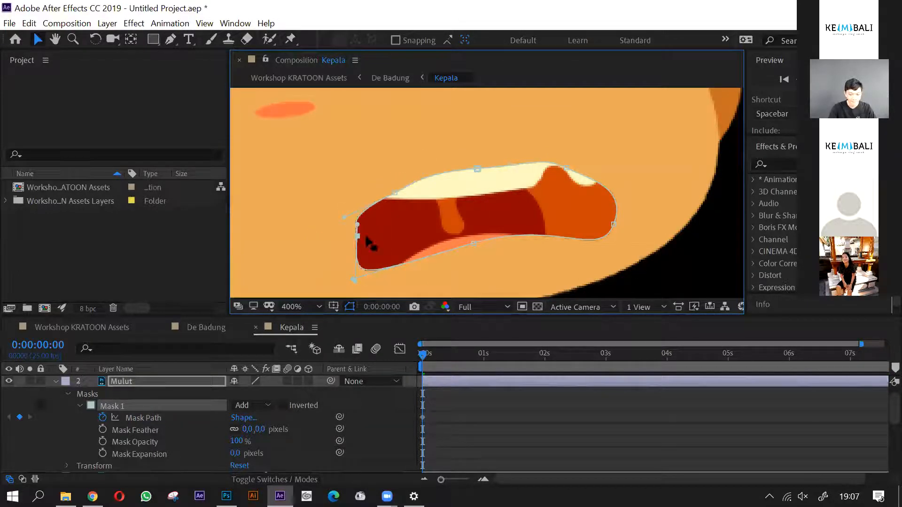
pyautogui.moveTo(353, 279)
pyautogui.mouseDown()
pyautogui.moveTo(356, 260)
pyautogui.moveTo(437, 253)
pyautogui.moveTo(355, 281)
pyautogui.moveTo(355, 268)
pyautogui.mouseUp()
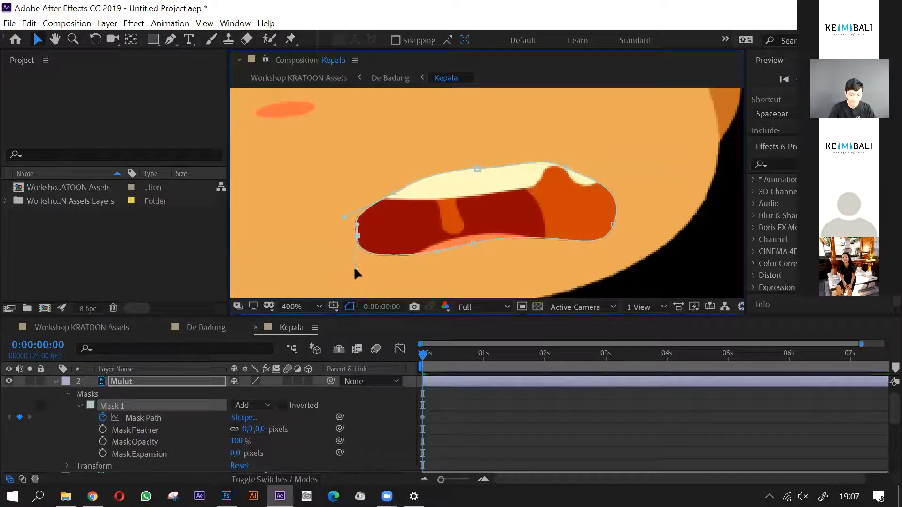
pyautogui.moveTo(357, 236); pyautogui.dragTo(361, 237)
# - Pull in the mask points on the side away from the large ear and round that corner
pyautogui.click(398, 192)
pyautogui.moveTo(567, 167); pyautogui.dragTo(587, 189)
pyautogui.moveTo(613, 224); pyautogui.dragTo(583, 224)
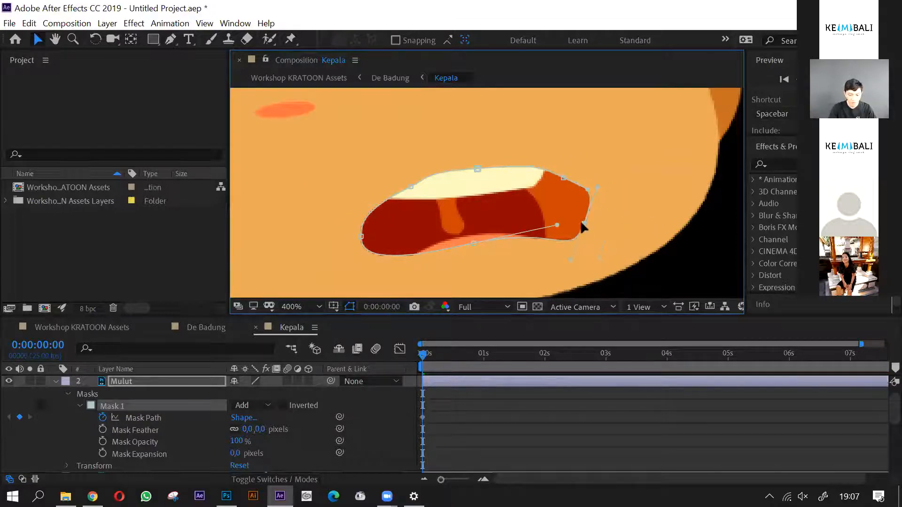
pyautogui.moveTo(571, 257); pyautogui.dragTo(577, 235)
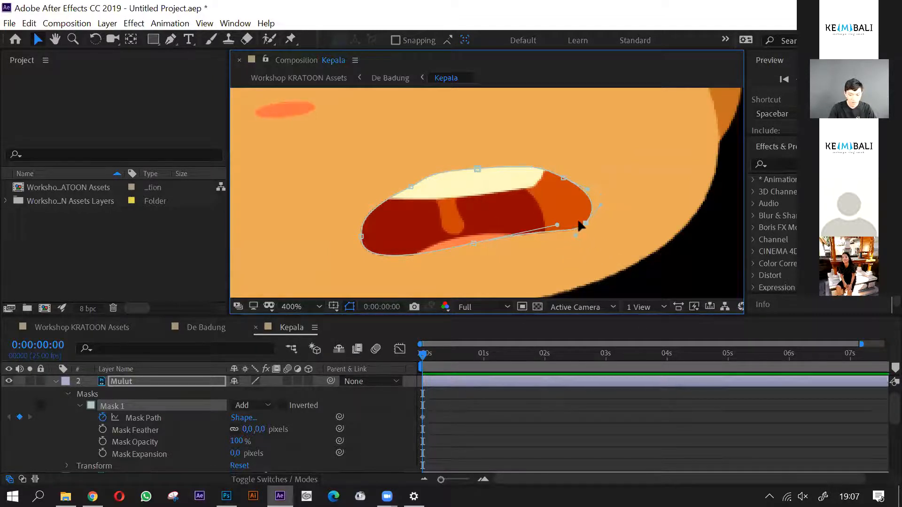
# - Add a Mask Path keyframe at 1 second on the Mulut layer
pyautogui.scroll(-4, 578, 225)
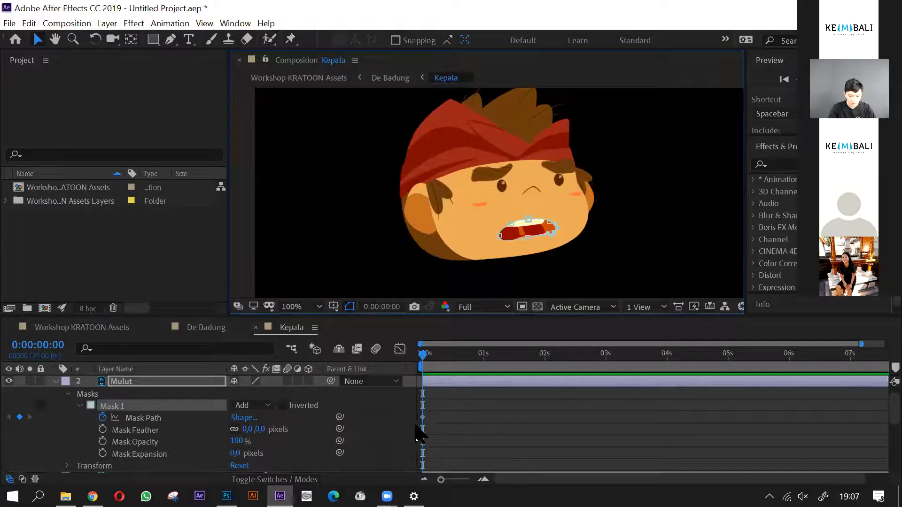
pyautogui.press('=')
pyautogui.moveTo(427, 362); pyautogui.dragTo(560, 373)
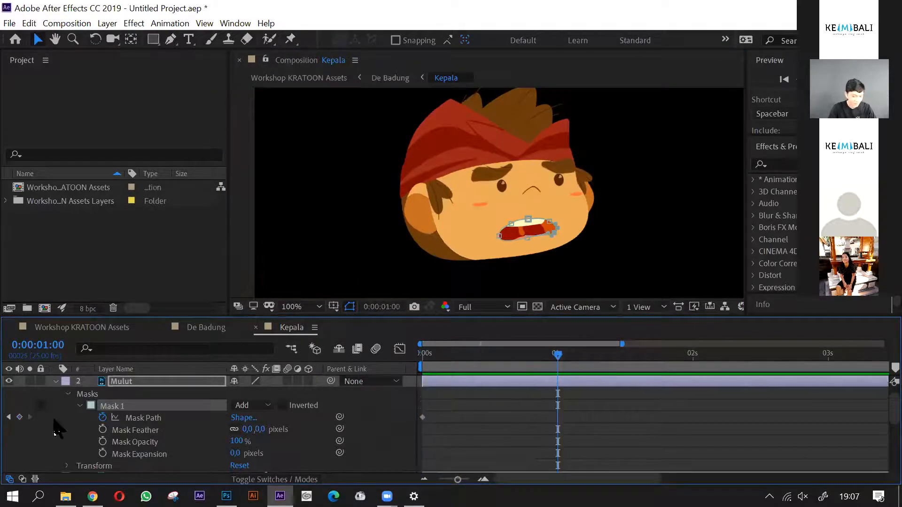
pyautogui.click(19, 417)
# - Open the mouth wider at 1 second by raising the mask's upper-lip point and pulling the points at both corners outward
pyautogui.scroll(3, 507, 221)
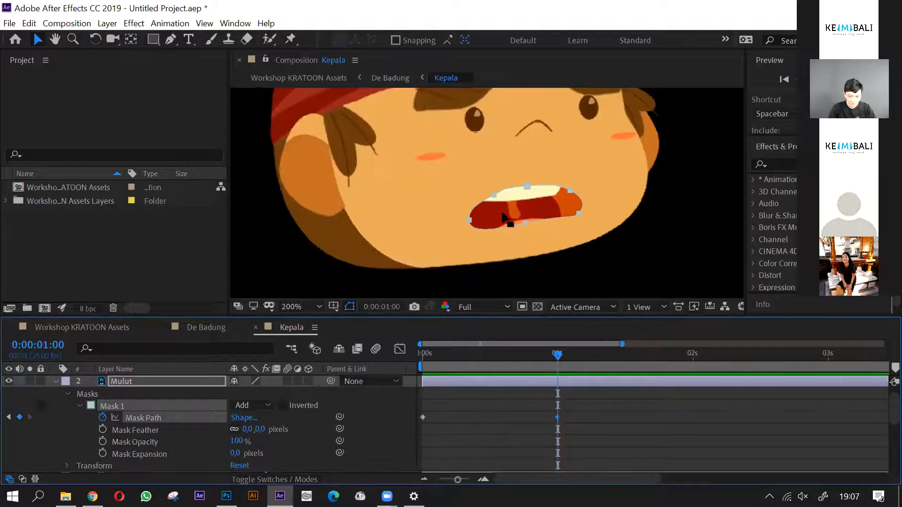
pyautogui.click(434, 227)
pyautogui.moveTo(435, 227); pyautogui.dragTo(366, 259)
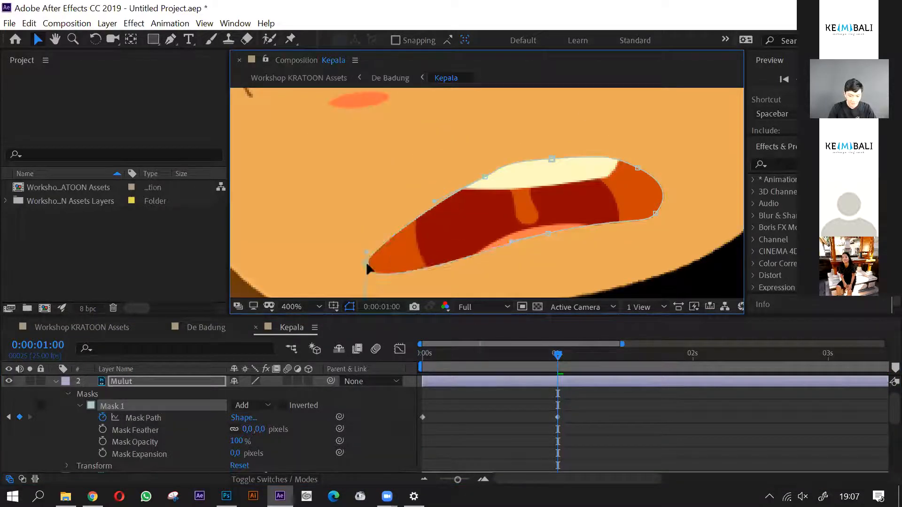
pyautogui.moveTo(482, 177); pyautogui.dragTo(388, 195)
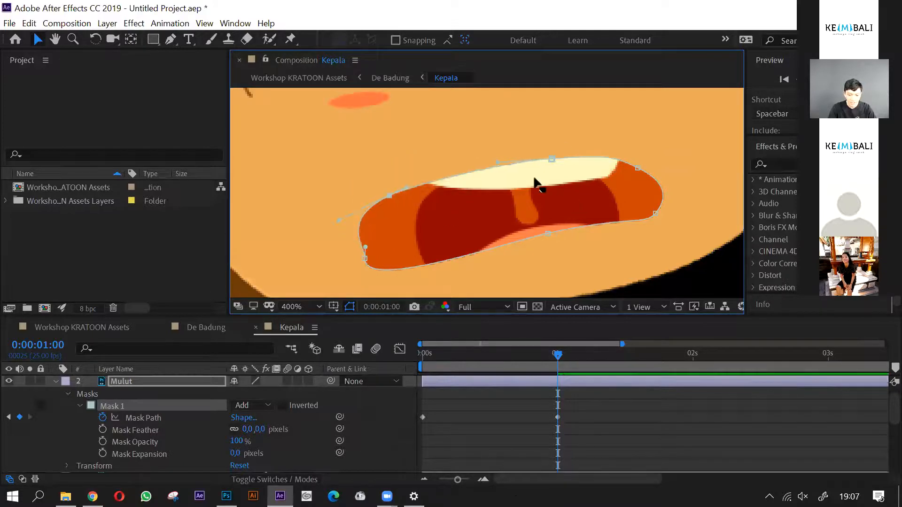
pyautogui.moveTo(552, 159); pyautogui.dragTo(545, 134)
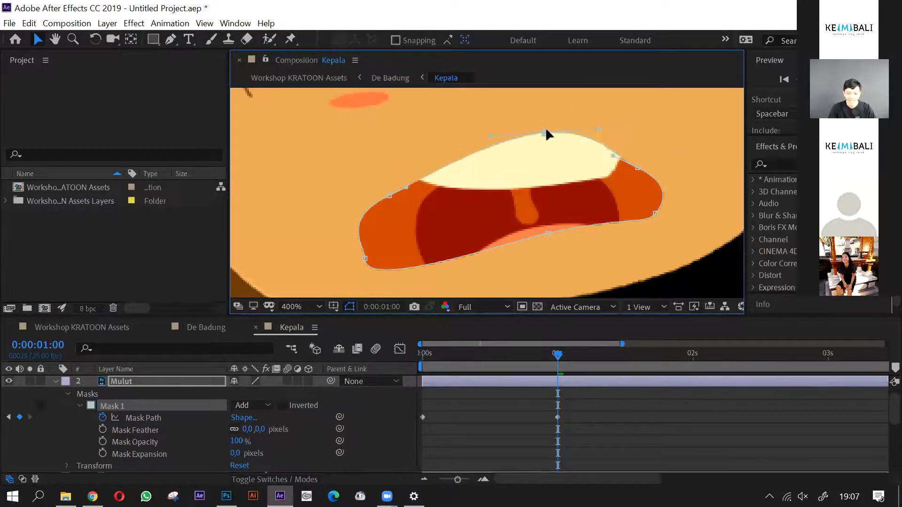
pyautogui.moveTo(660, 215)
pyautogui.mouseDown()
pyautogui.moveTo(606, 165)
pyautogui.moveTo(656, 217)
pyautogui.moveTo(644, 227)
pyautogui.moveTo(668, 203)
pyautogui.mouseUp()
pyautogui.moveTo(586, 124); pyautogui.dragTo(697, 185)
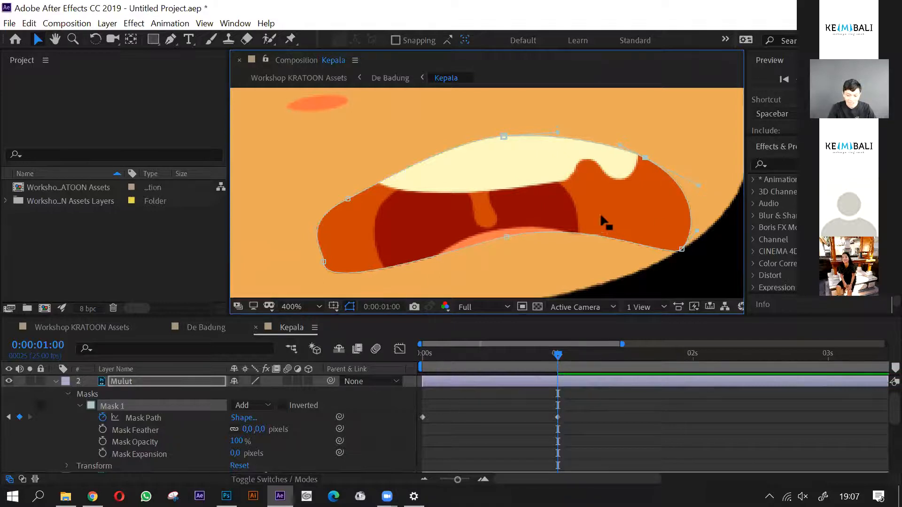
# - Lower the mask's lower-lip point and pull the lower corner nearest the large ear down and outward
pyautogui.scroll(-2, 601, 222)
pyautogui.scroll(2, 544, 249)
pyautogui.moveTo(565, 205); pyautogui.dragTo(580, 229)
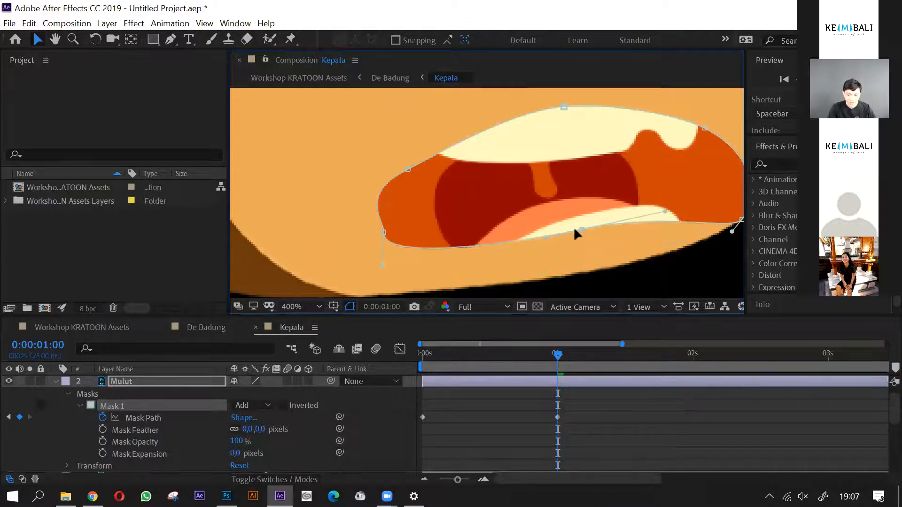
pyautogui.click(384, 233)
pyautogui.moveTo(459, 205); pyautogui.dragTo(465, 161)
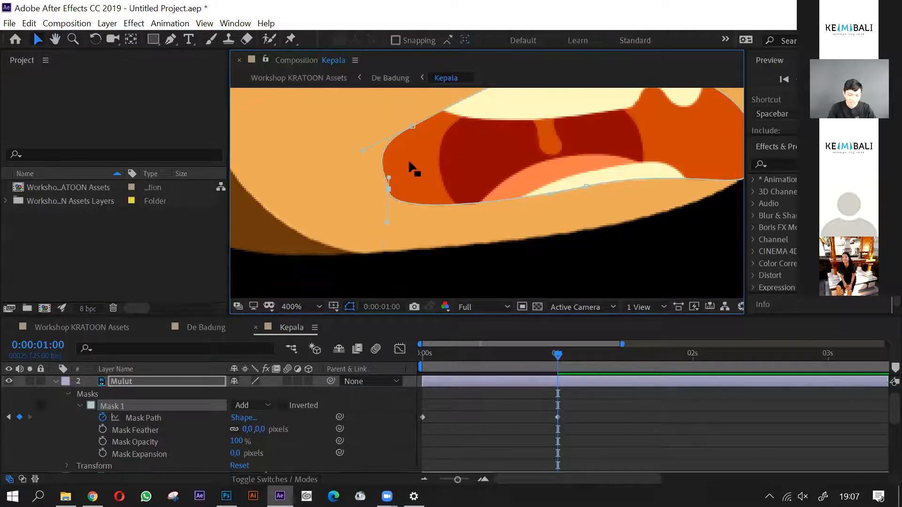
pyautogui.moveTo(389, 189); pyautogui.dragTo(348, 188)
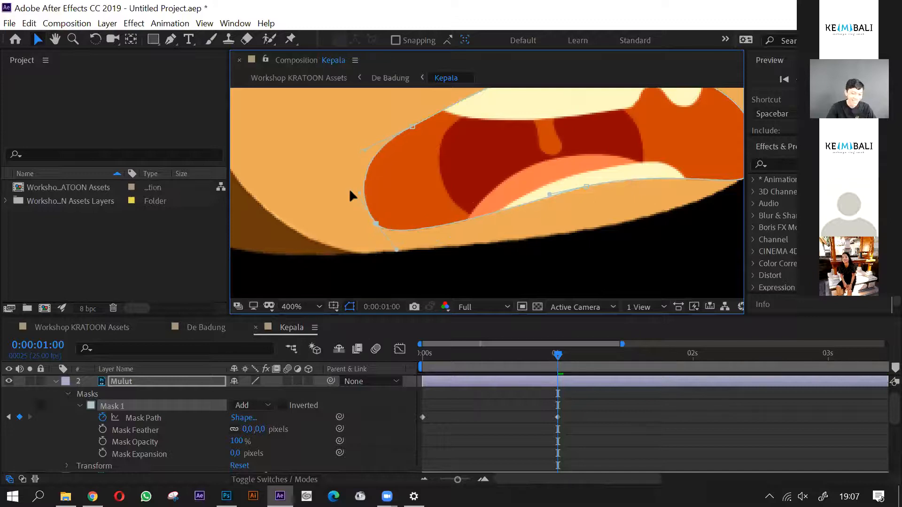
# - Smooth the upper edge of the open-mouth mask by nudging the points beside both ends of the upper lip
pyautogui.scroll(4, 480, 209)
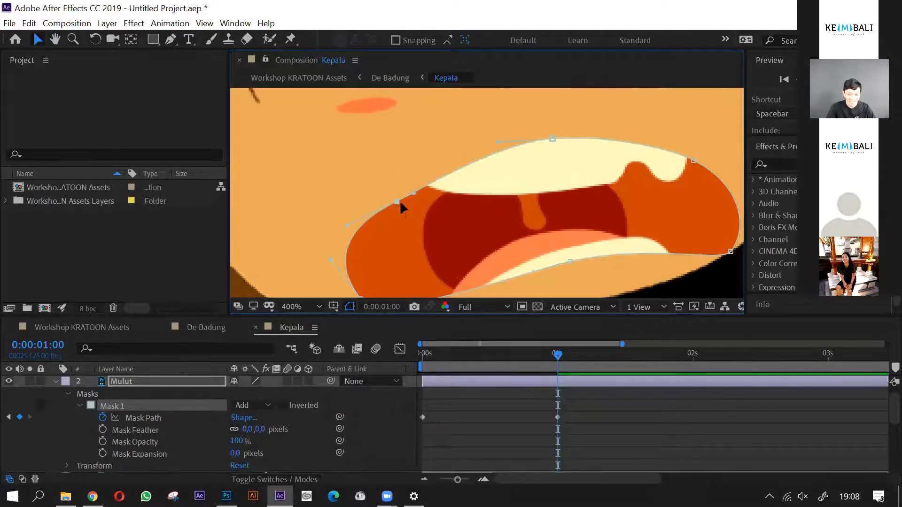
pyautogui.moveTo(397, 201); pyautogui.dragTo(394, 196)
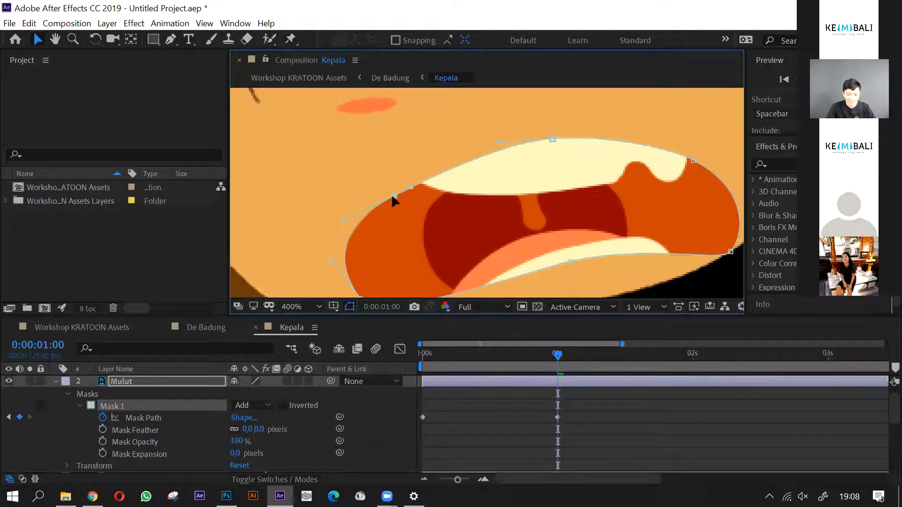
pyautogui.scroll(-1, 394, 199)
pyautogui.scroll(1, 532, 184)
pyautogui.click(554, 177)
pyautogui.moveTo(555, 177)
pyautogui.mouseDown()
pyautogui.moveTo(580, 165)
pyautogui.moveTo(567, 179)
pyautogui.mouseUp()
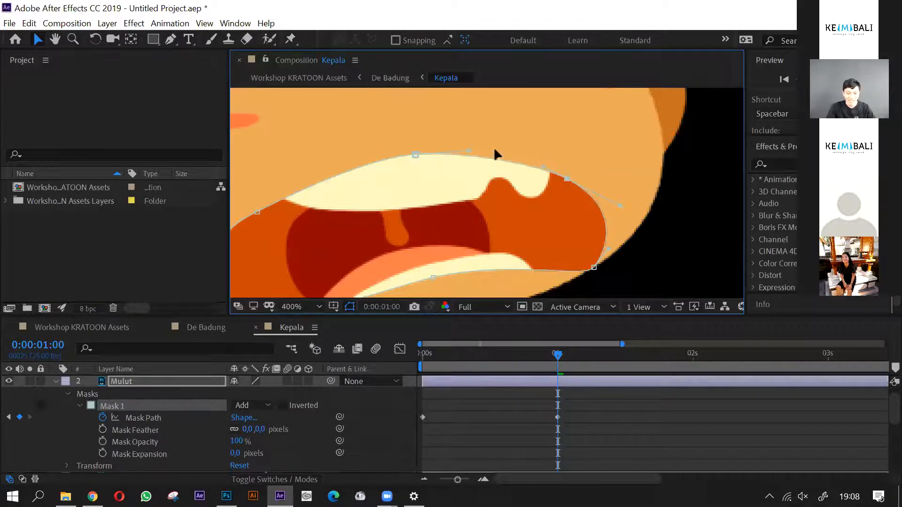
pyautogui.scroll(-2, 479, 181)
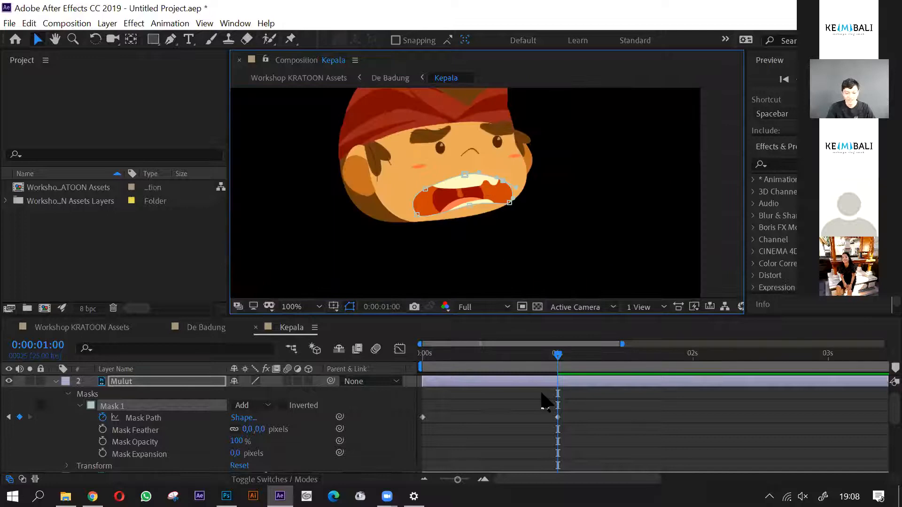
# - Copy the closed-mouth Mask Path keyframe from 0 seconds to 2 seconds
pyautogui.moveTo(561, 357); pyautogui.dragTo(694, 365)
pyautogui.moveTo(453, 400); pyautogui.dragTo(411, 424)
pyautogui.hotkey('ctrl', 'v')
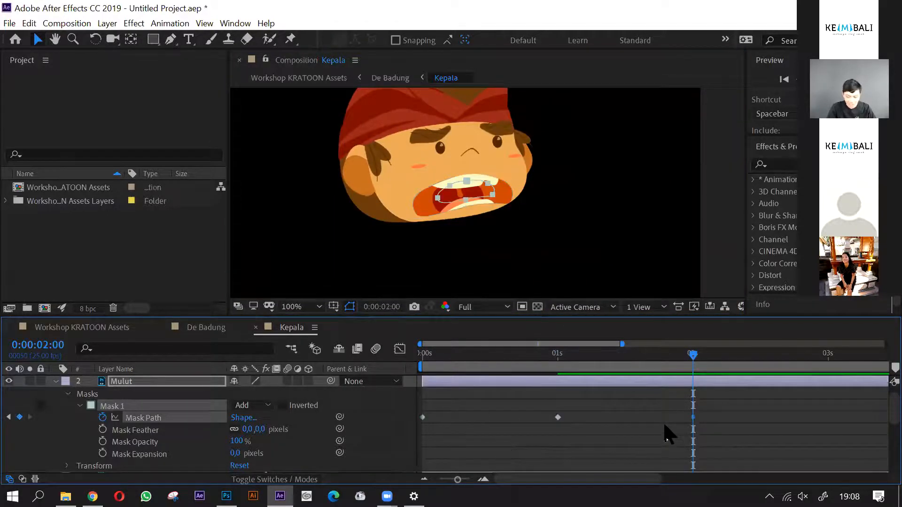
# - Copy the three Mask Path keyframes and paste them at 2, 4 and 6 seconds to repeat the mouth movement
pyautogui.press('-')
pyautogui.moveTo(637, 414); pyautogui.dragTo(403, 435)
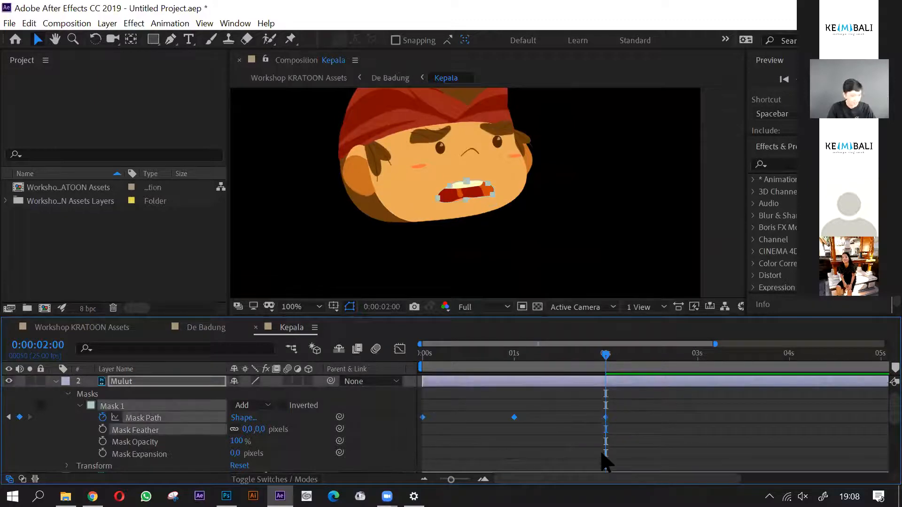
pyautogui.press('-')
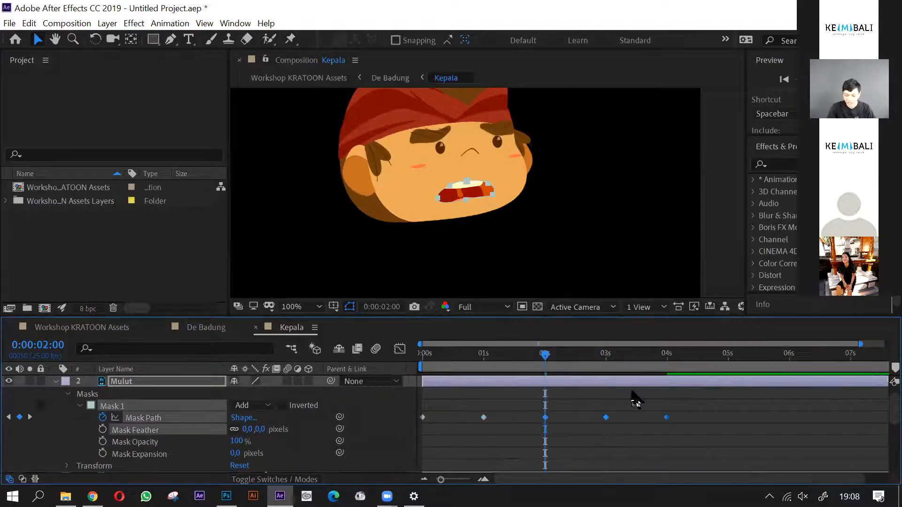
pyautogui.moveTo(664, 358); pyautogui.dragTo(667, 366)
pyautogui.hotkey('ctrl', 'v')
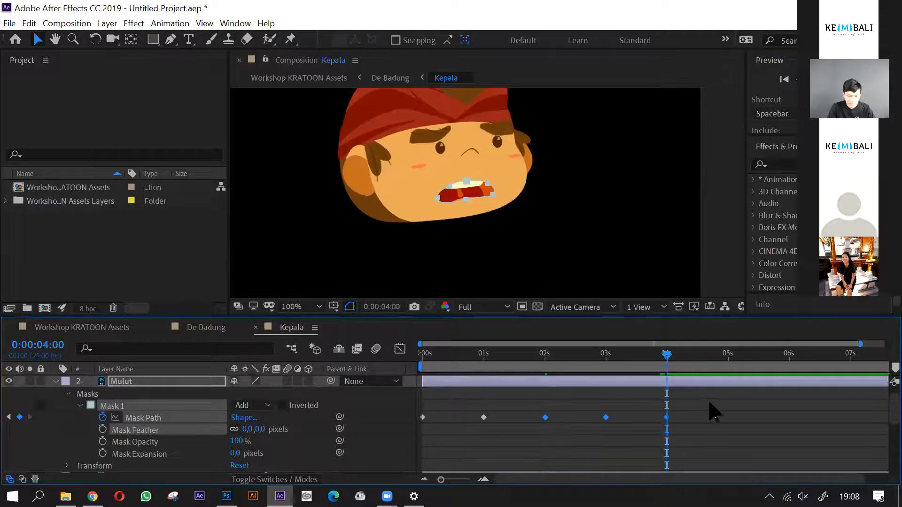
pyautogui.click(789, 363)
pyautogui.moveTo(789, 360); pyautogui.dragTo(791, 363)
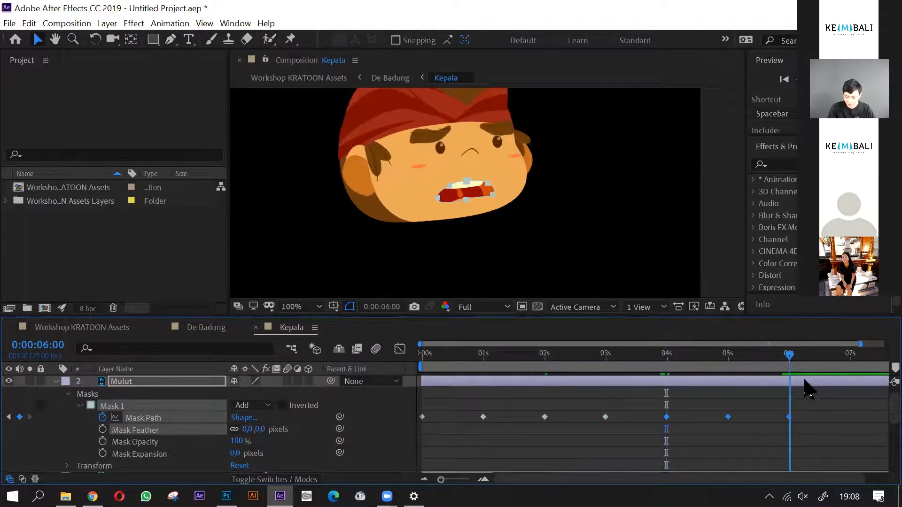
pyautogui.hotkey('ctrl', 'v')
pyautogui.press('-')
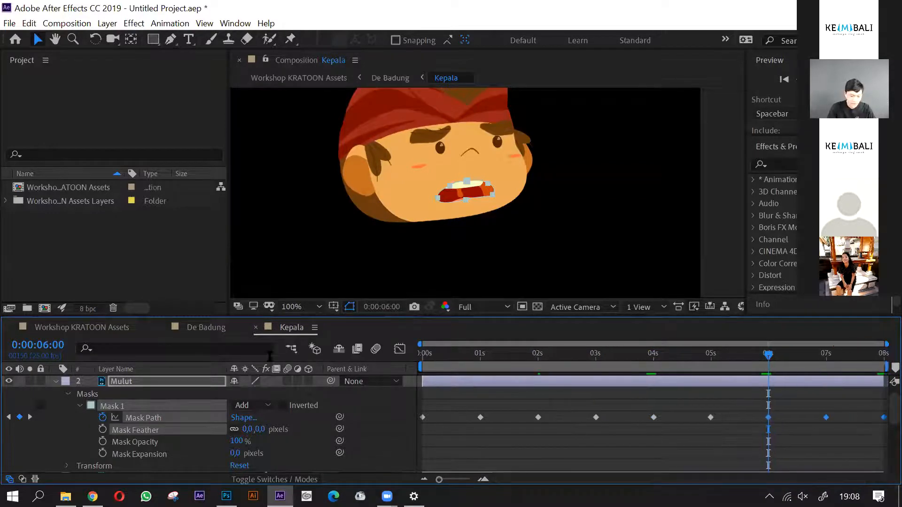
# - Preview the mouth animation in the De Badung composition and set the current time to 7 seconds
pyautogui.click(205, 329)
pyautogui.press('space')
pyautogui.moveTo(715, 366); pyautogui.dragTo(826, 366)
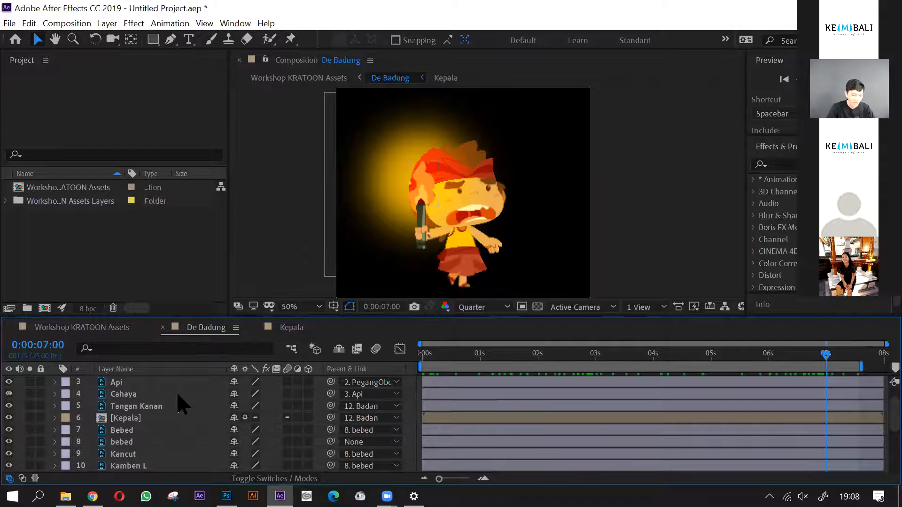
# - Select the Api layer holding the torch flame and set the preview resolution to Full
pyautogui.click(381, 201)
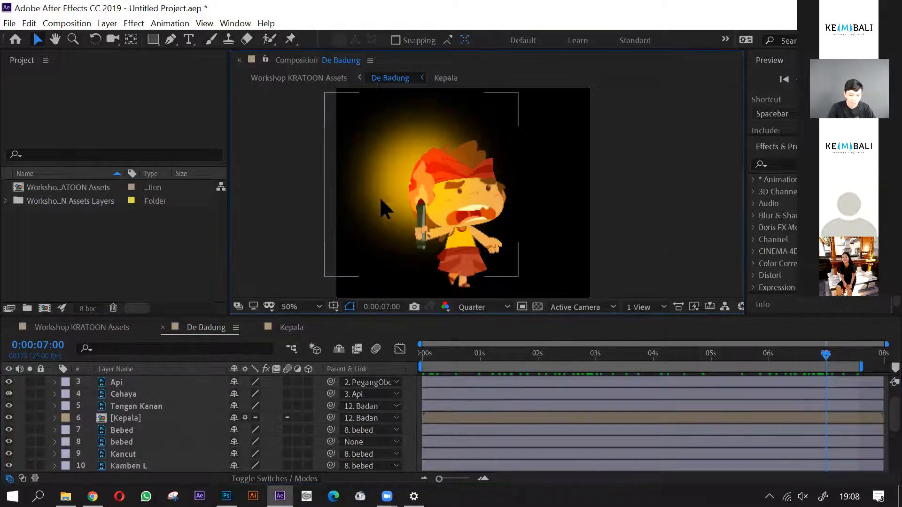
pyautogui.click(135, 386)
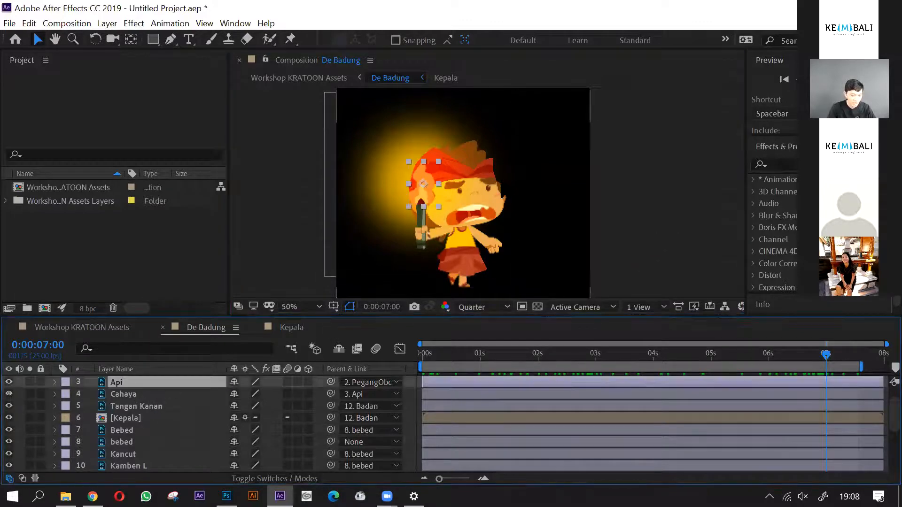
pyautogui.scroll(2, 426, 190)
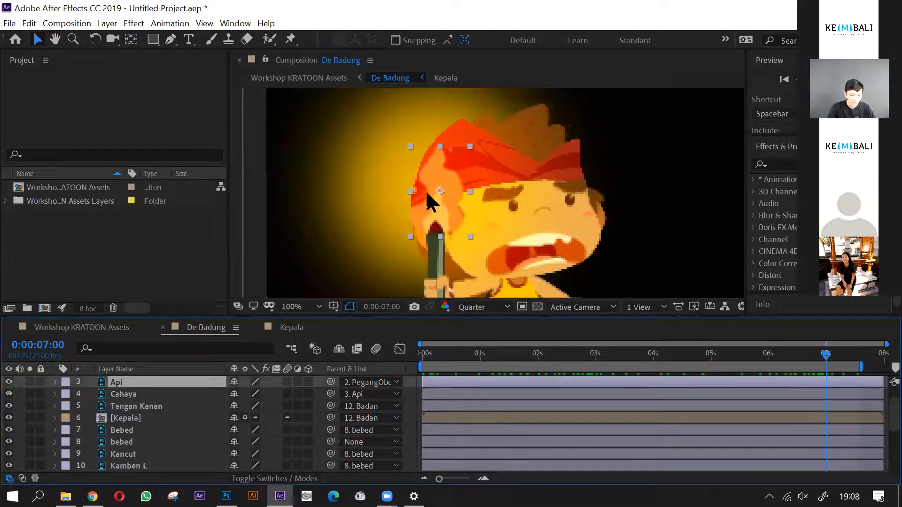
pyautogui.click(497, 308)
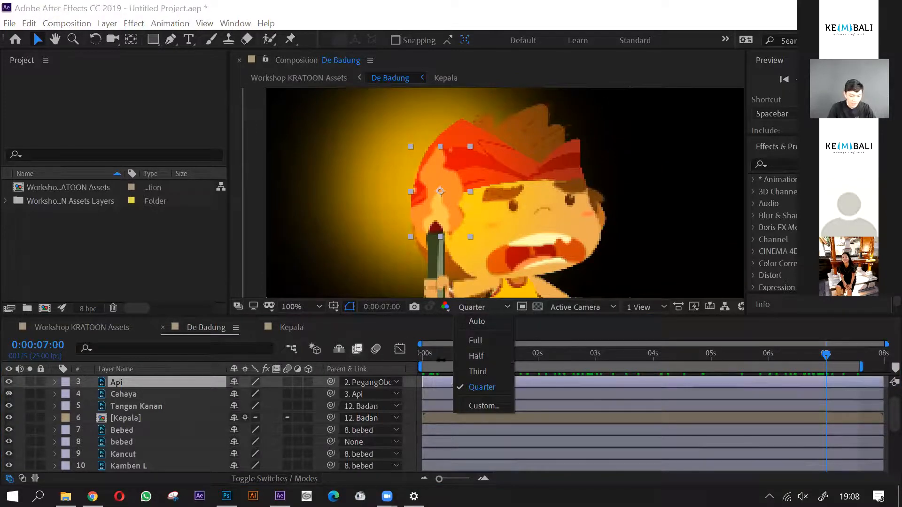
pyautogui.click(479, 341)
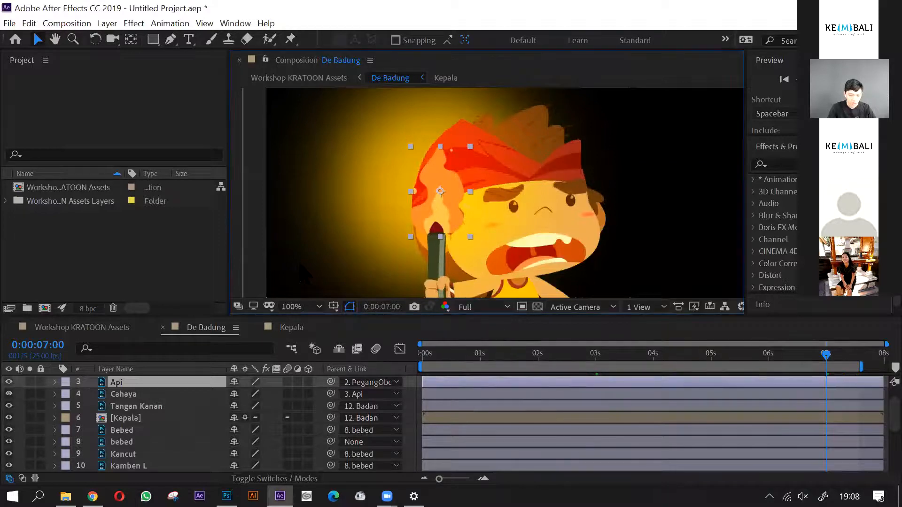
# - Add a new empty shape layer directly above the Api layer in De Badung
pyautogui.click(108, 24)
pyautogui.moveTo(113, 39)
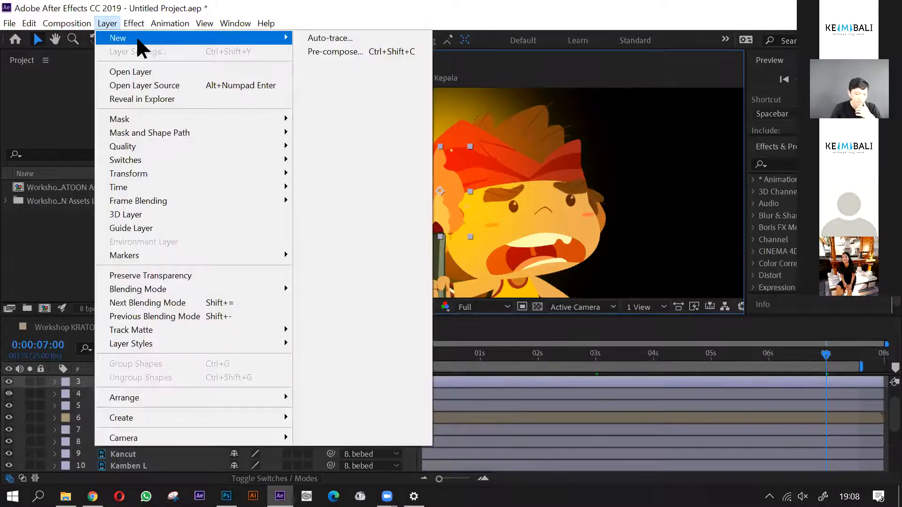
pyautogui.click(345, 111)
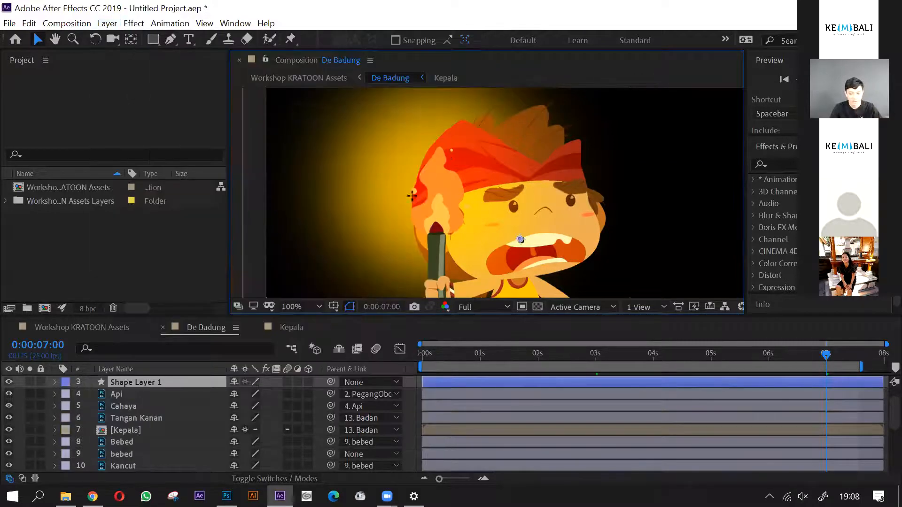
pyautogui.press('q')
pyautogui.click(123, 382)
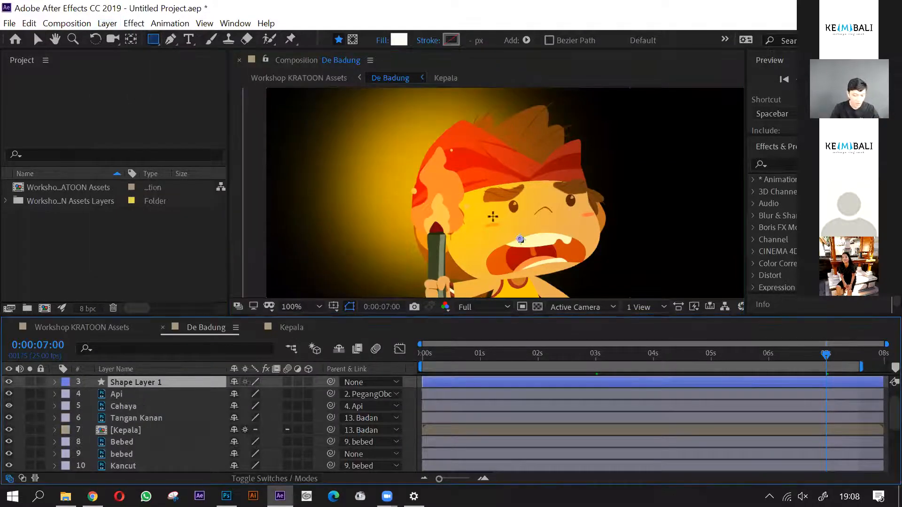
# - Draw a closed teardrop flame outline with the Pen tool over the torch's existing flame, from the torch head up to the flame tip
pyautogui.press('g')
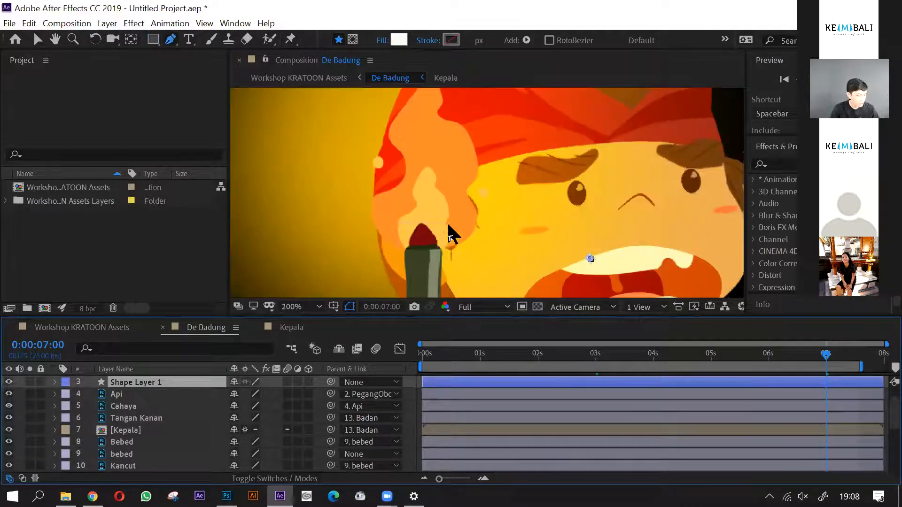
pyautogui.moveTo(439, 249); pyautogui.dragTo(422, 253)
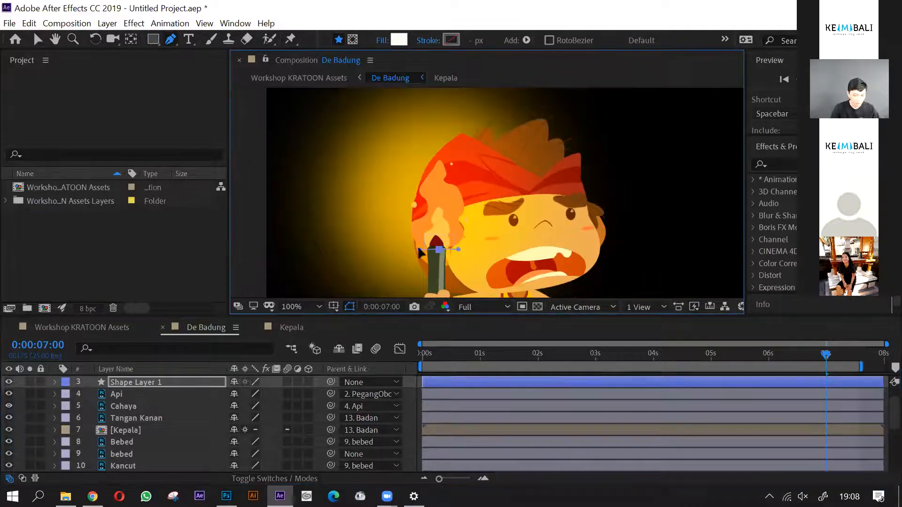
pyautogui.moveTo(412, 196); pyautogui.dragTo(413, 182)
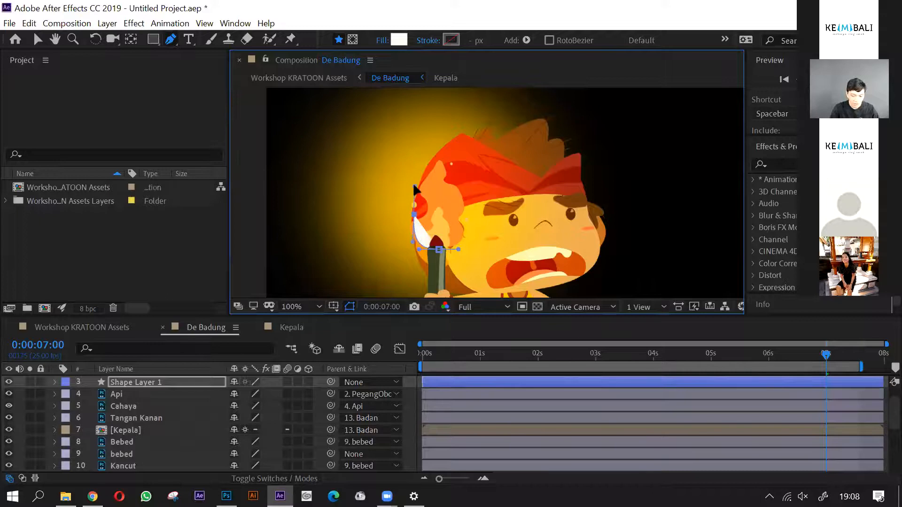
pyautogui.scroll(1, 437, 173)
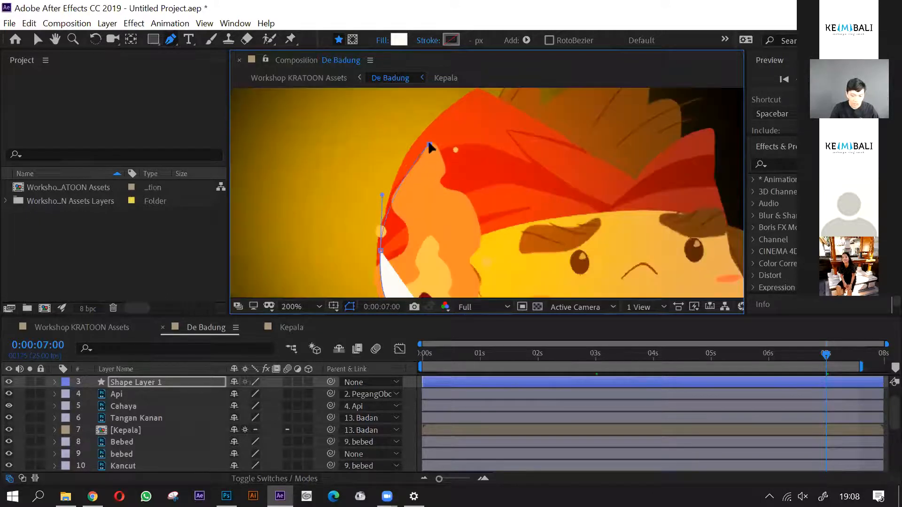
pyautogui.moveTo(430, 145); pyautogui.dragTo(444, 136)
pyautogui.scroll(-1, 444, 135)
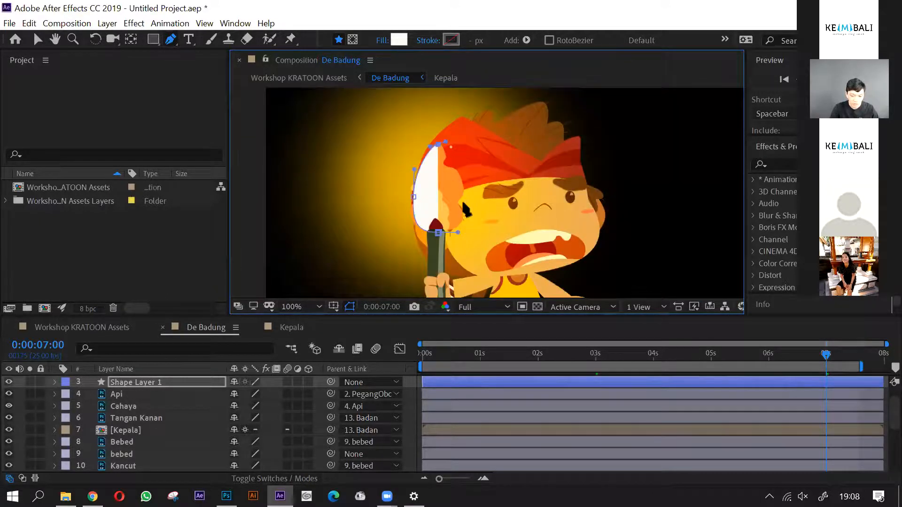
pyautogui.moveTo(463, 190); pyautogui.dragTo(465, 206)
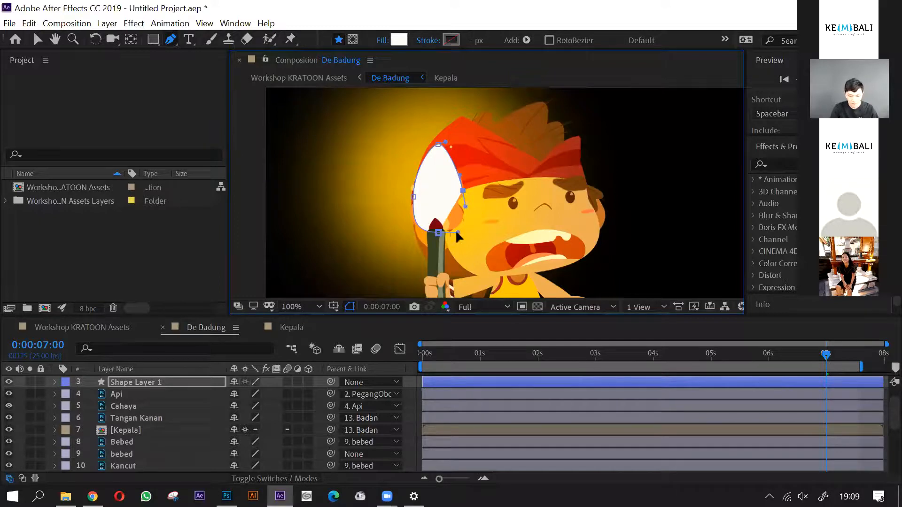
pyautogui.moveTo(439, 233); pyautogui.dragTo(421, 234)
pyautogui.scroll(1, 438, 236)
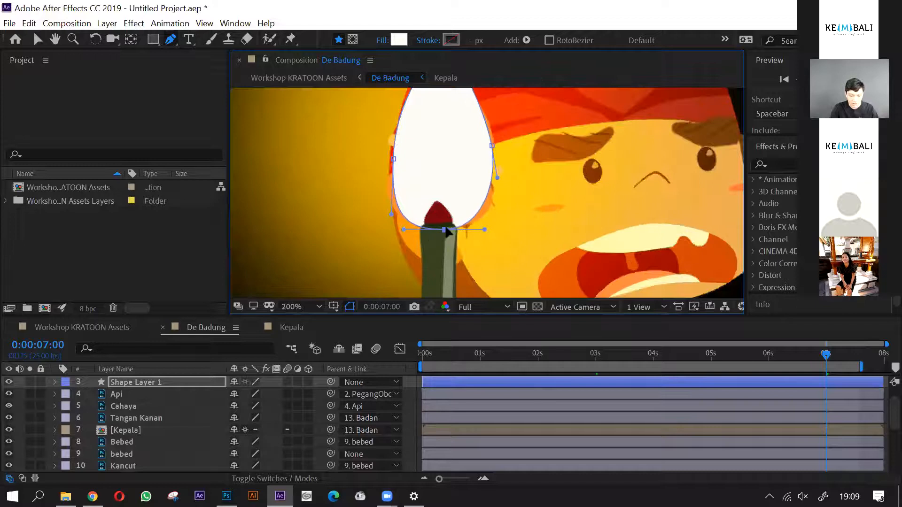
pyautogui.scroll(-1, 449, 231)
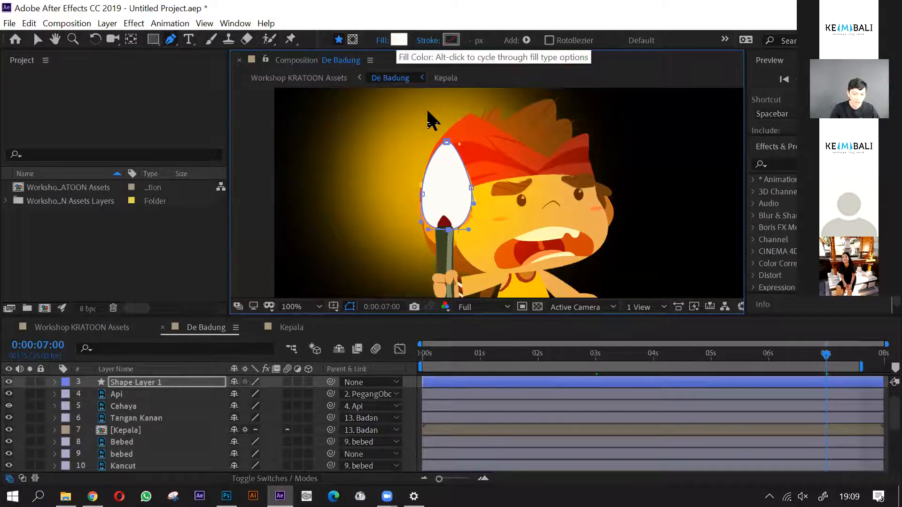
# - Set the flame shape's fill type to Solid Color and its stroke type to None
pyautogui.click(383, 40)
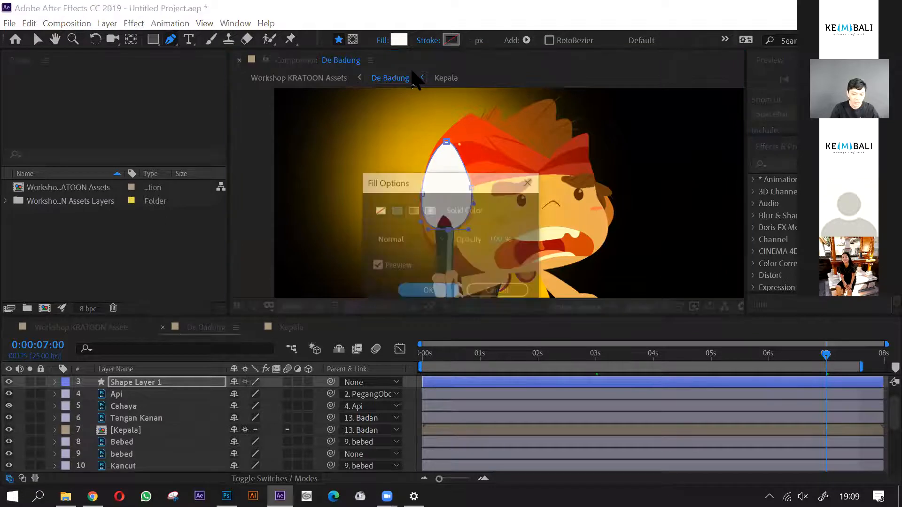
pyautogui.click(379, 210)
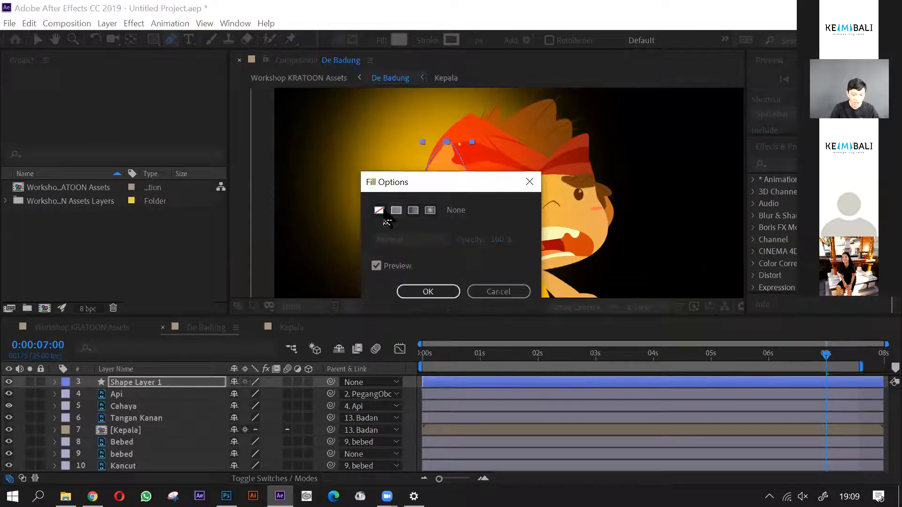
pyautogui.click(396, 210)
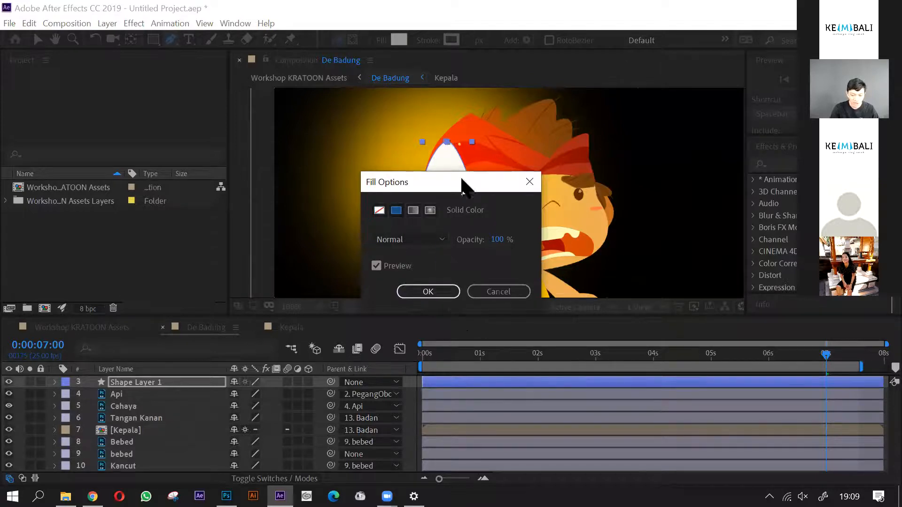
pyautogui.moveTo(461, 187); pyautogui.dragTo(721, 180)
pyautogui.click(690, 287)
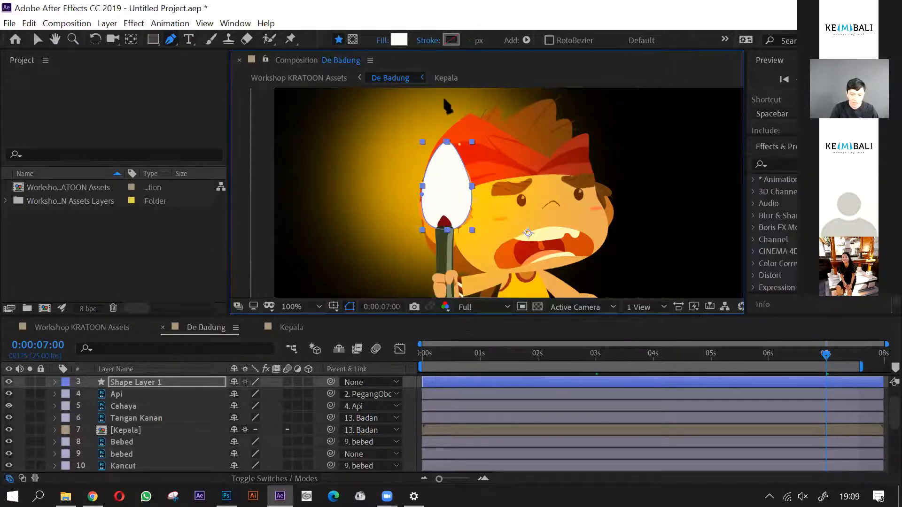
pyautogui.click(428, 40)
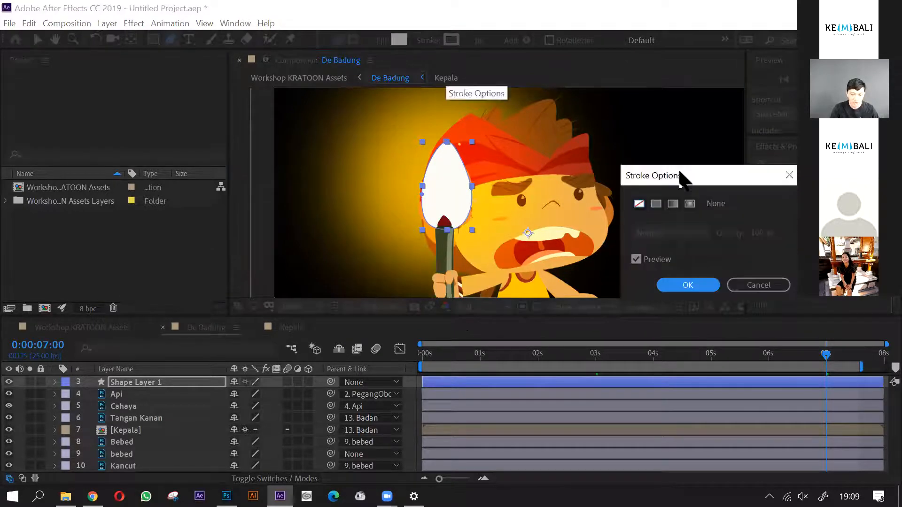
pyautogui.click(688, 285)
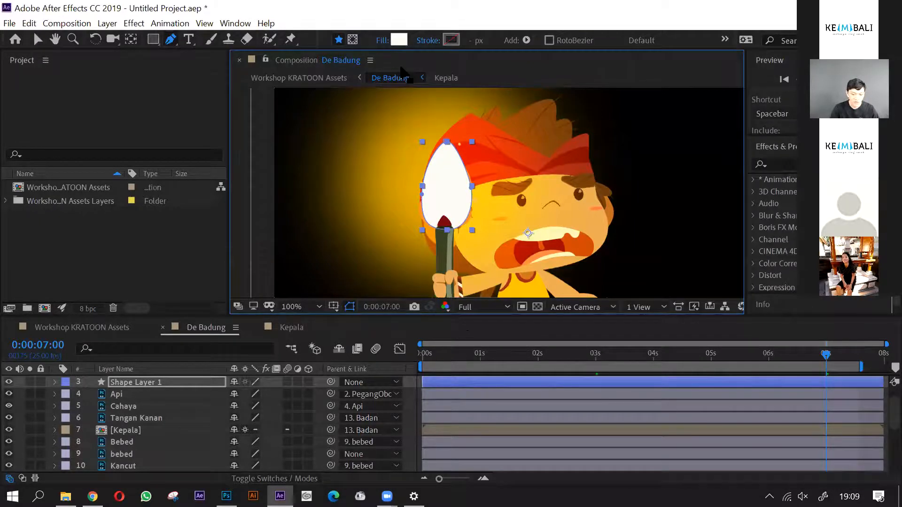
# - Set the flame shape's fill colour to orange FF8B28, sampled from the edge of the original torch flame
pyautogui.click(399, 39)
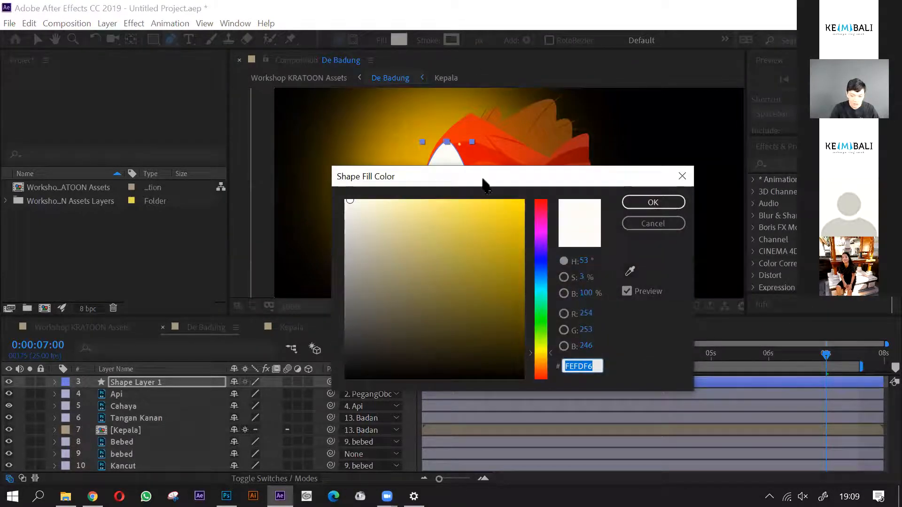
pyautogui.moveTo(484, 183); pyautogui.dragTo(646, 107)
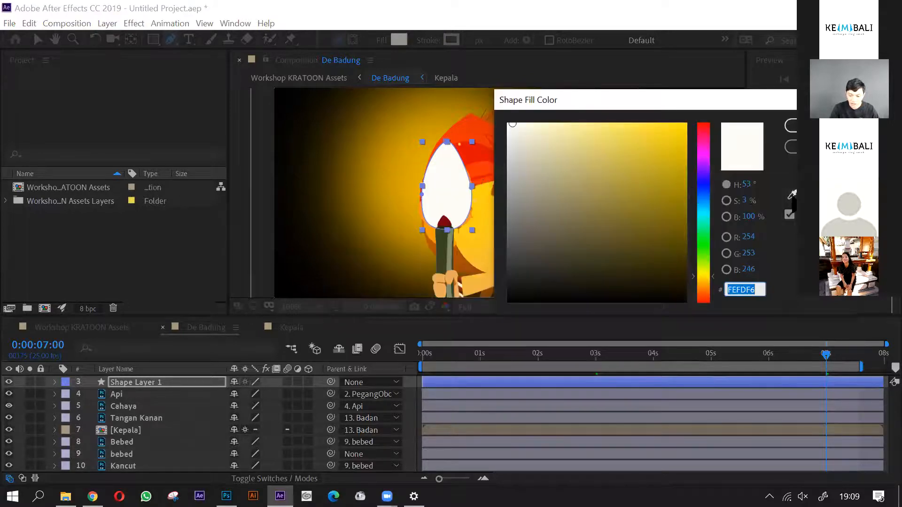
pyautogui.click(792, 195)
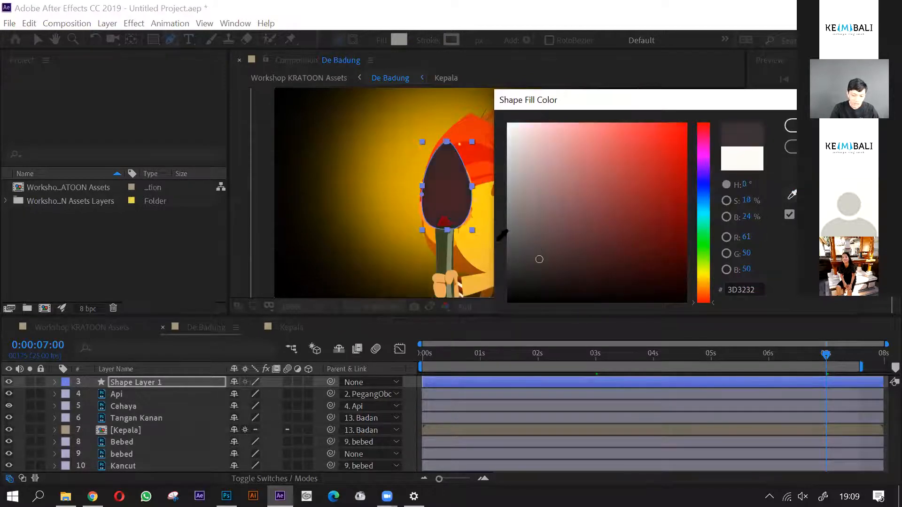
pyautogui.click(421, 205)
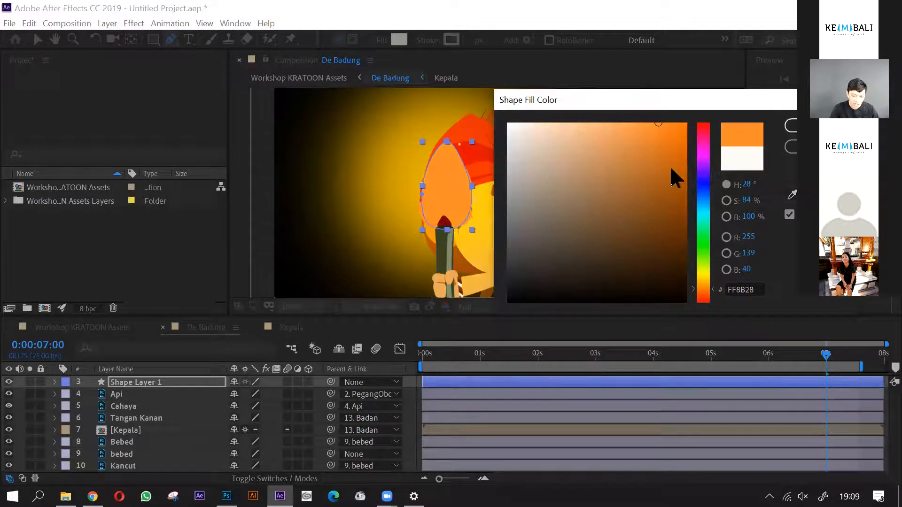
pyautogui.click(790, 125)
pyautogui.scroll(3, 451, 214)
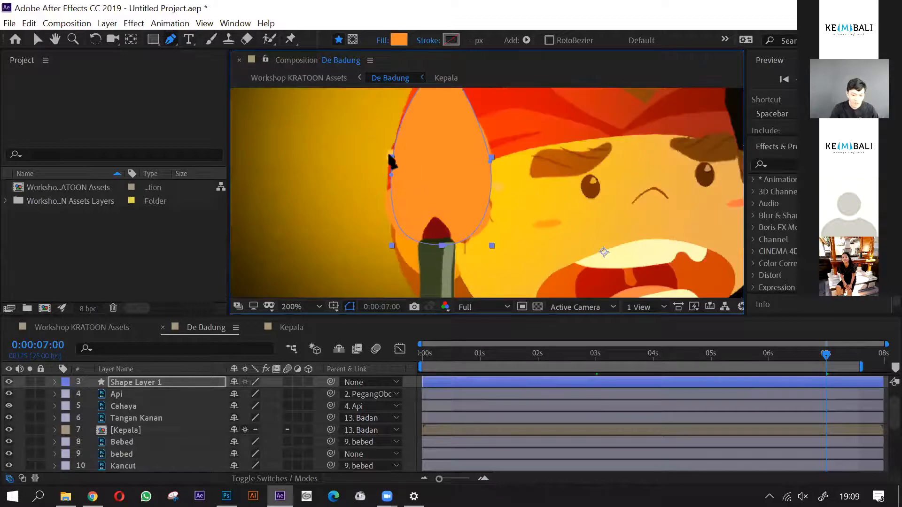
# - Rename the flame's shape layer to Api and parent it to the PegangObor layer
pyautogui.click(156, 388)
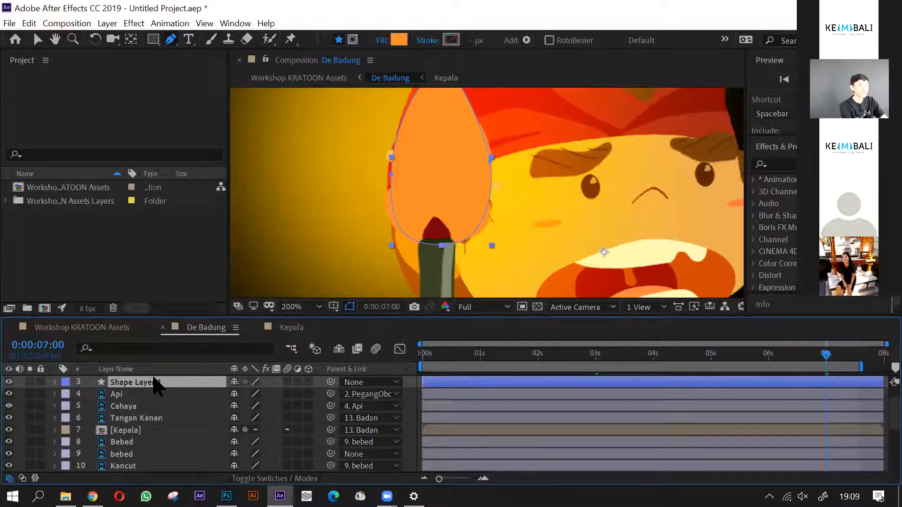
pyautogui.press('Return')
pyautogui.write('Api')
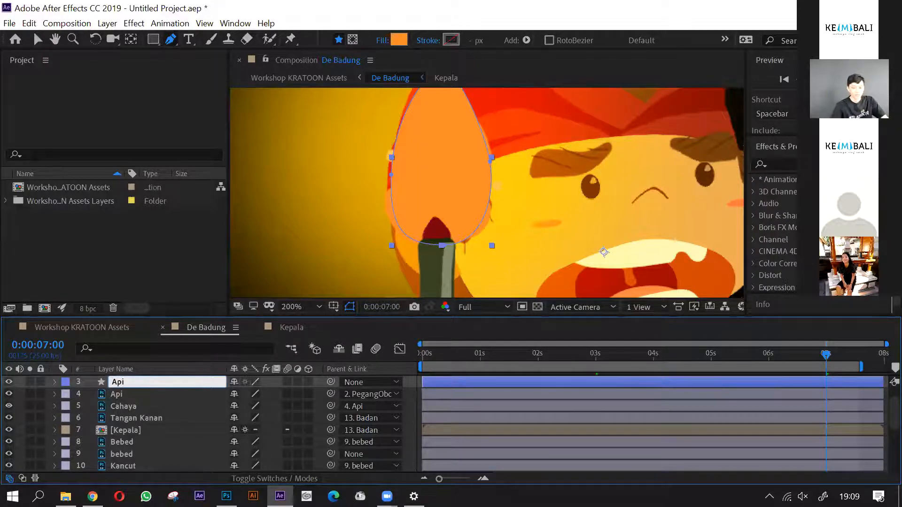
pyautogui.press('Return')
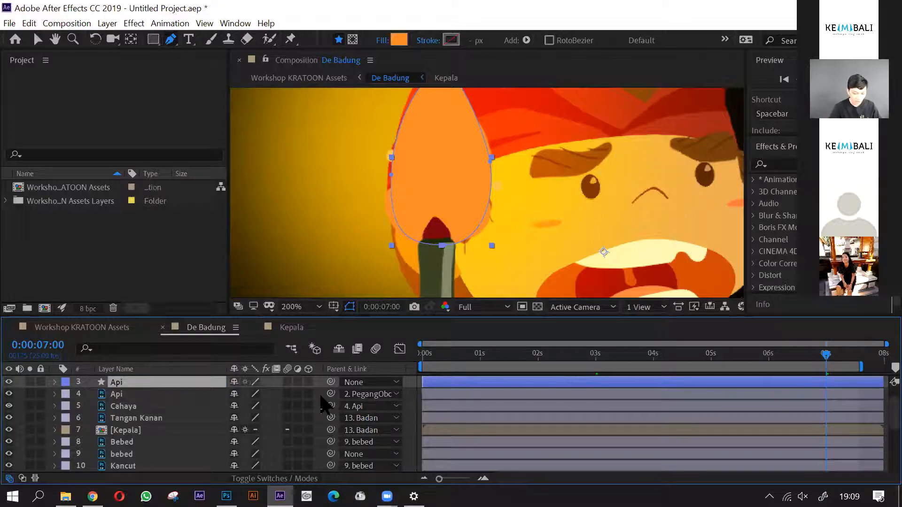
pyautogui.moveTo(331, 382)
pyautogui.mouseDown()
pyautogui.moveTo(282, 418)
pyautogui.moveTo(170, 427)
pyautogui.moveTo(157, 404)
pyautogui.moveTo(372, 403)
pyautogui.moveTo(381, 392)
pyautogui.moveTo(291, 451)
pyautogui.moveTo(141, 395)
pyautogui.moveTo(207, 413)
pyautogui.moveTo(209, 395)
pyautogui.mouseUp()
pyautogui.scroll(-1, 443, 195)
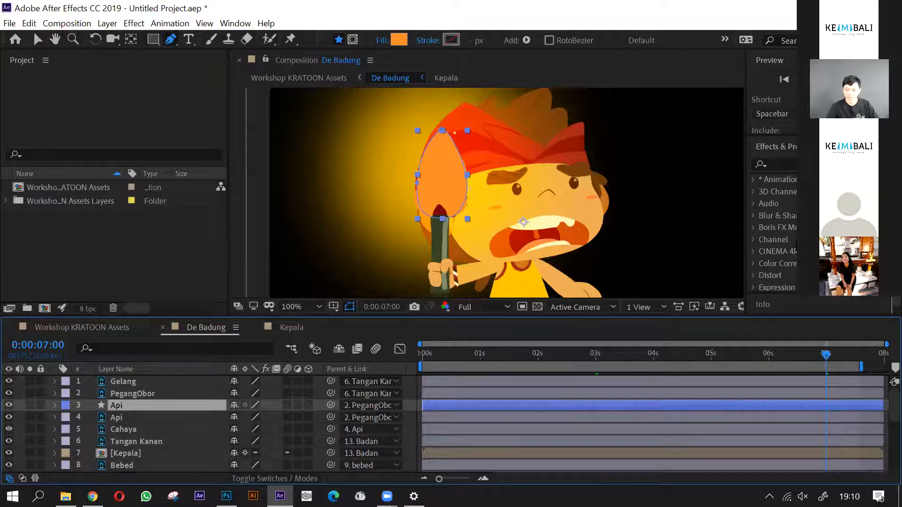
# - Start an effects and presets search for the Api shape layer
pyautogui.click(782, 165)
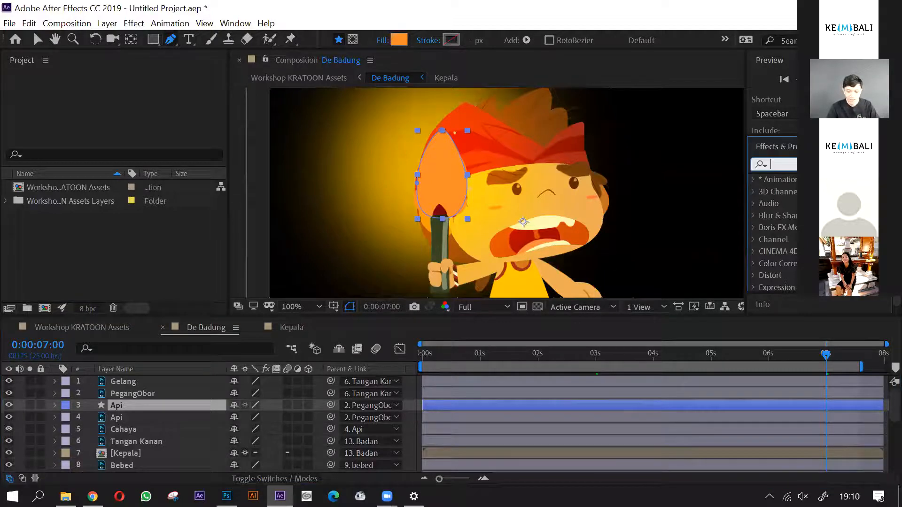
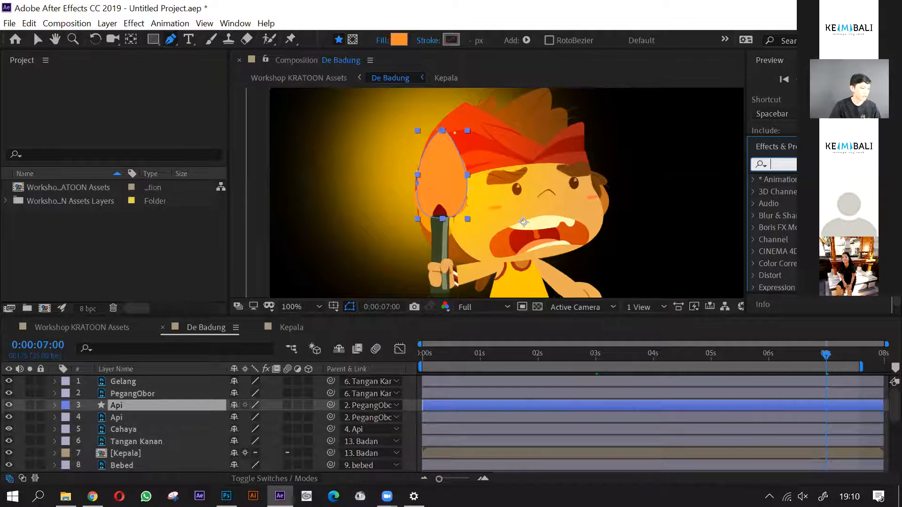
# - Find the wave effects and apply Wave Warp to the Api shape layer
pyautogui.write('wa')
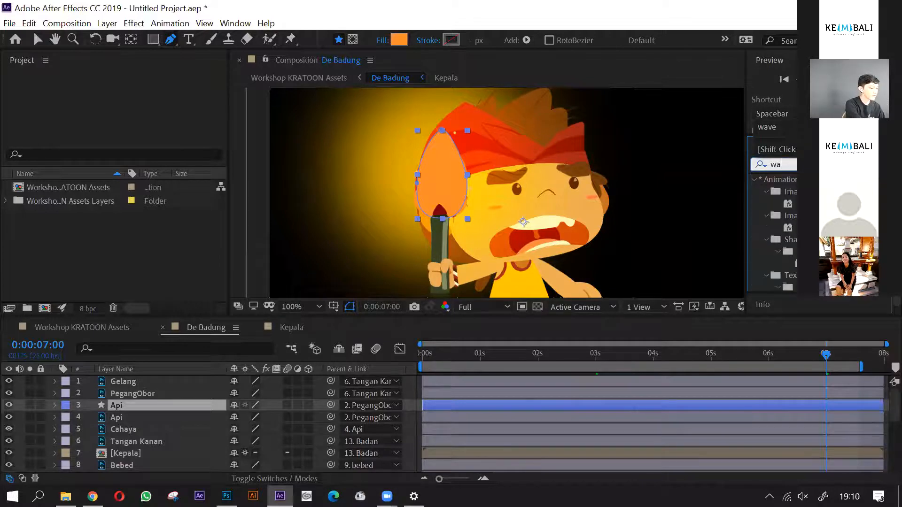
pyautogui.write('ve')
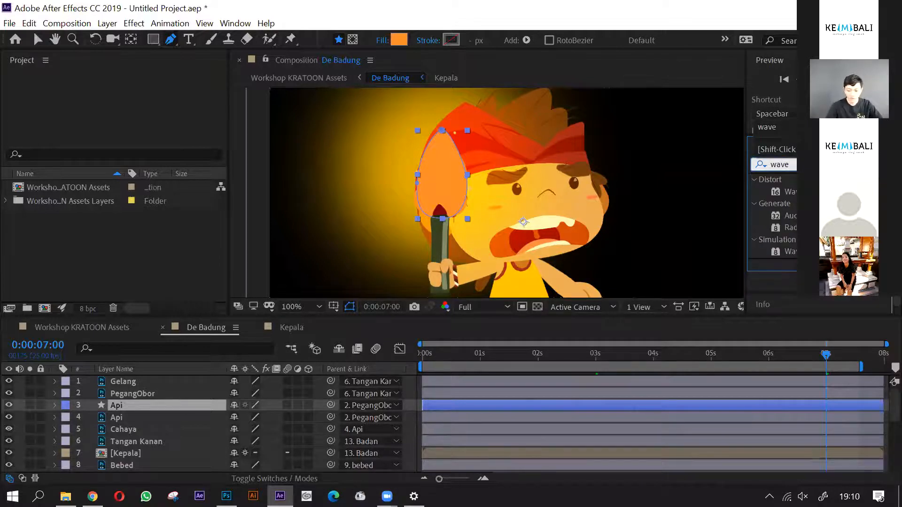
pyautogui.click(790, 192)
pyautogui.moveTo(791, 192); pyautogui.dragTo(126, 406)
pyautogui.press('v')
# - Hide the original Api artwork layer and reselect the Api shape layer
pyautogui.click(118, 418)
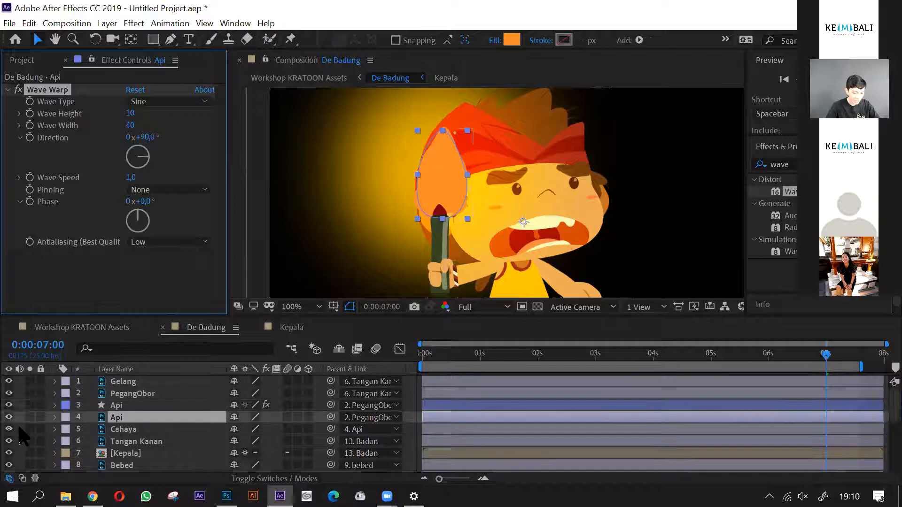
pyautogui.click(8, 417)
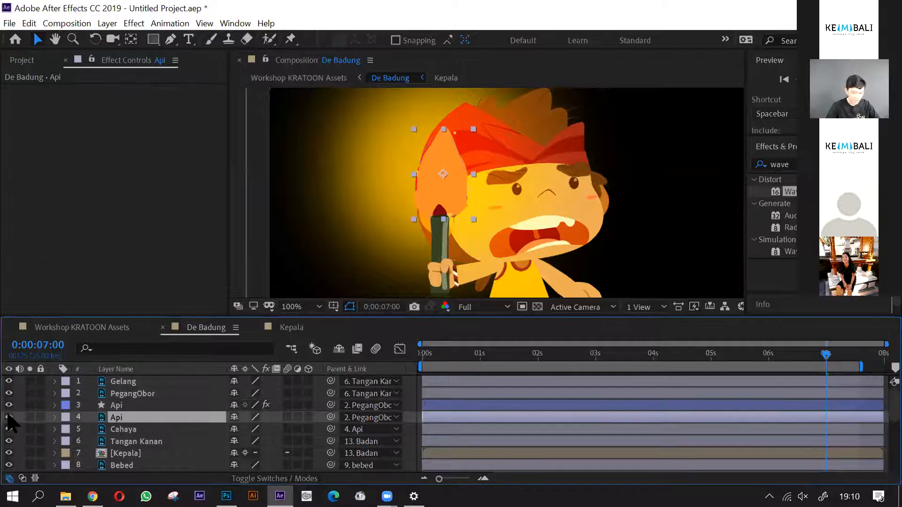
pyautogui.click(118, 405)
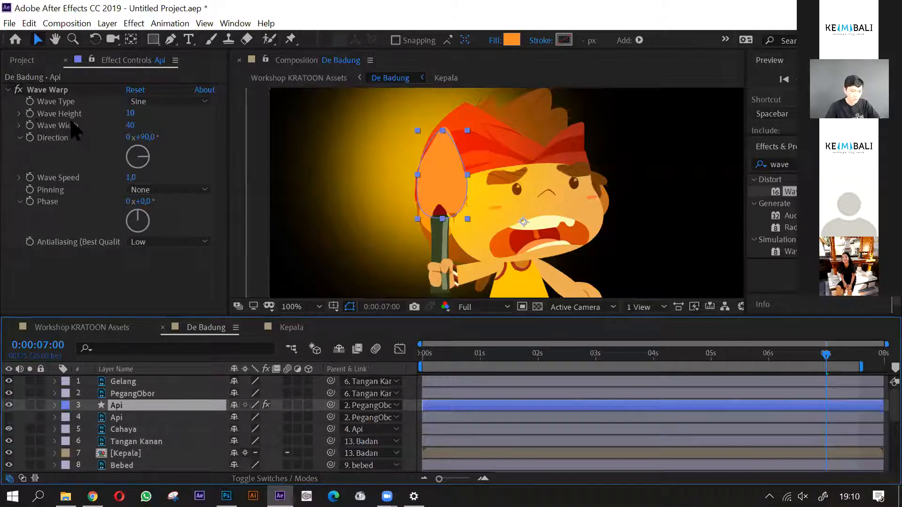
# - Set the Api shape's Wave Warp to height 6, width 43, direction 0° and Bottom Edge pinning
pyautogui.click(23, 61)
pyautogui.click(109, 61)
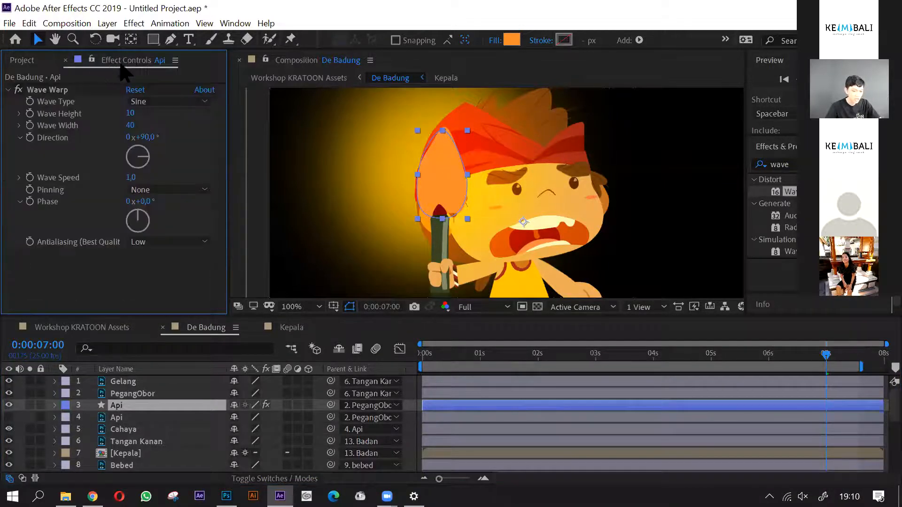
pyautogui.moveTo(145, 161); pyautogui.dragTo(146, 134)
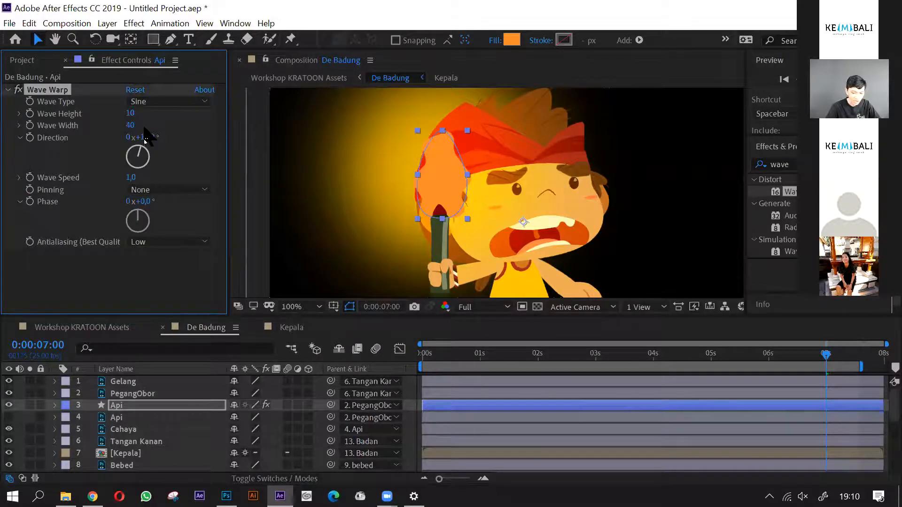
pyautogui.moveTo(144, 126); pyautogui.dragTo(141, 126)
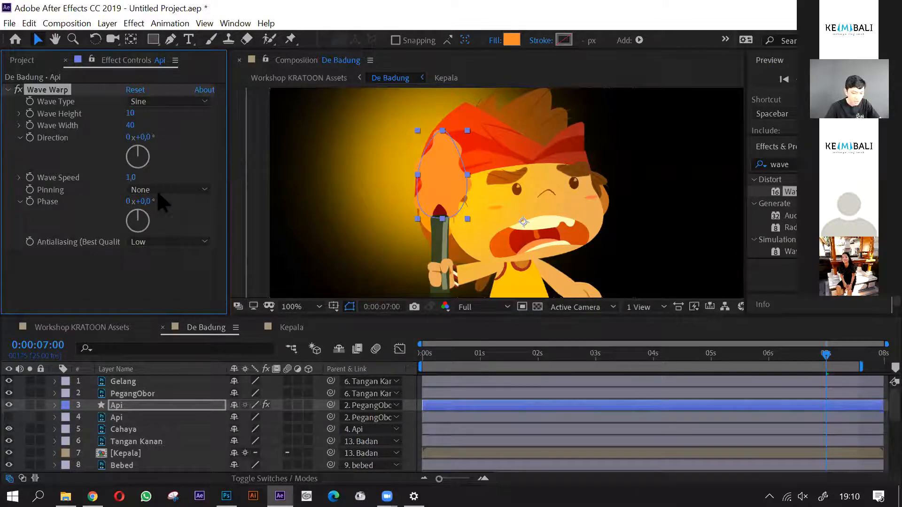
pyautogui.moveTo(143, 111); pyautogui.dragTo(124, 111)
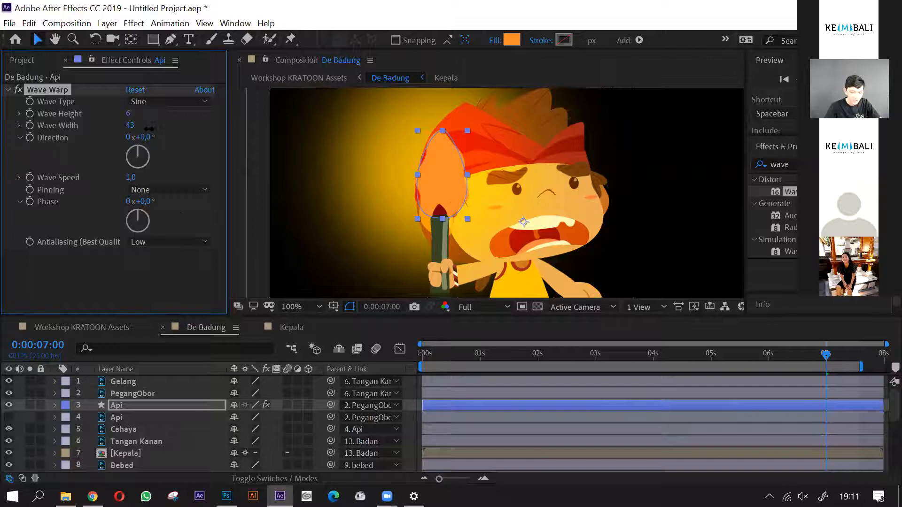
pyautogui.click(188, 193)
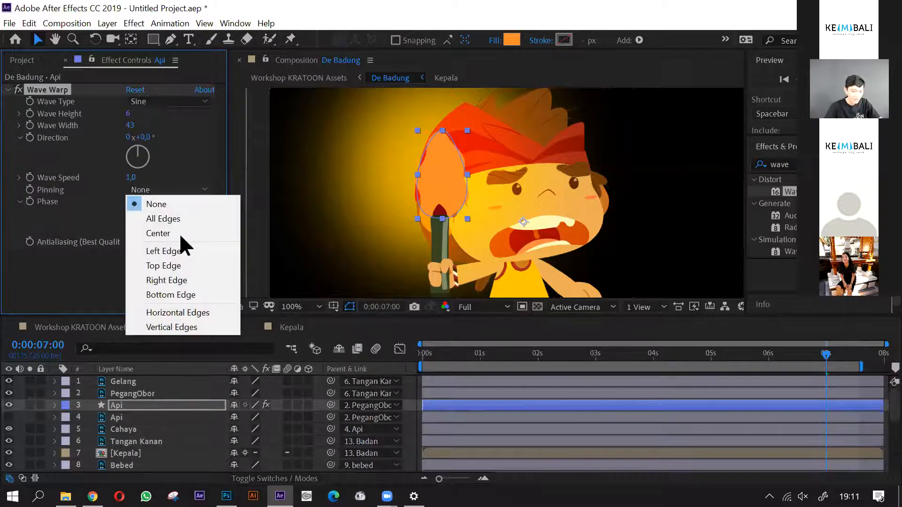
pyautogui.click(174, 294)
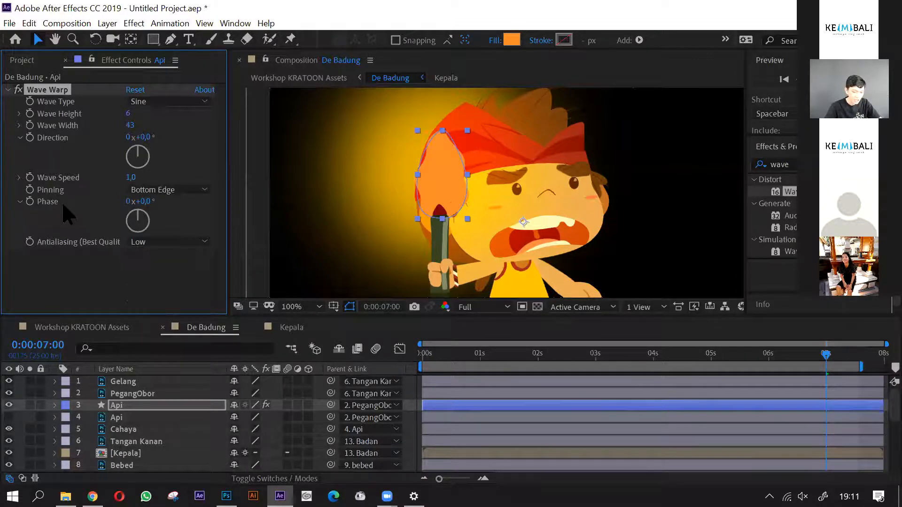
# - Preview the warped flame along the timeline and return to the start at 0:00:00:00
pyautogui.moveTo(431, 354); pyautogui.dragTo(802, 379)
pyautogui.click(419, 356)
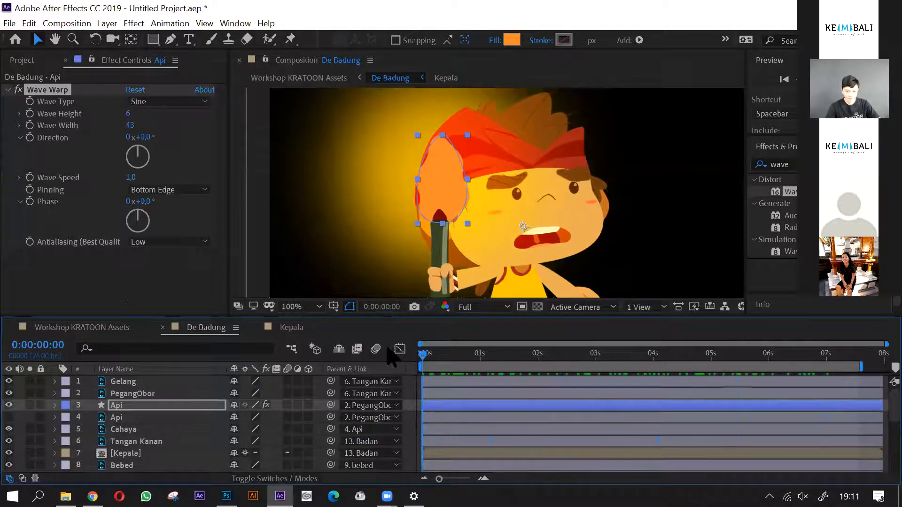
pyautogui.click(115, 408)
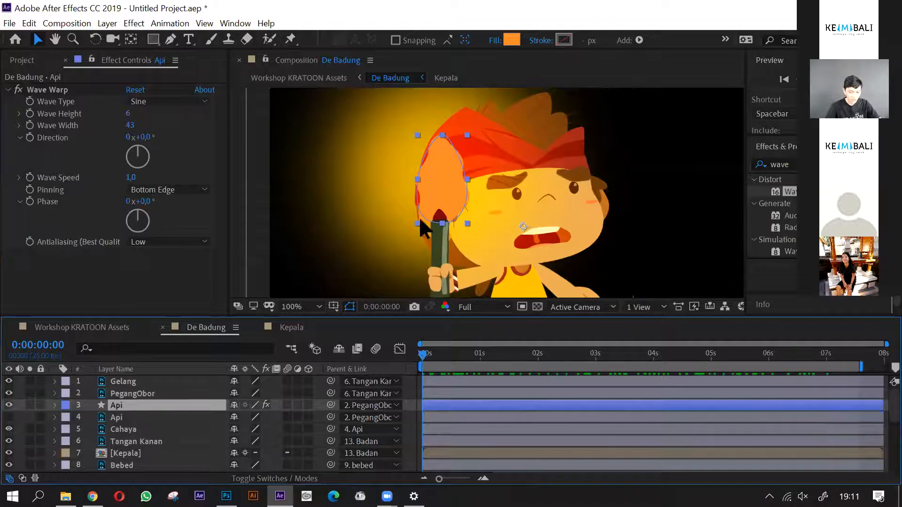
# - Show the original Api artwork above the Api shape layer and duplicate the shape layer
pyautogui.click(9, 418)
pyautogui.moveTo(124, 418); pyautogui.dragTo(131, 407)
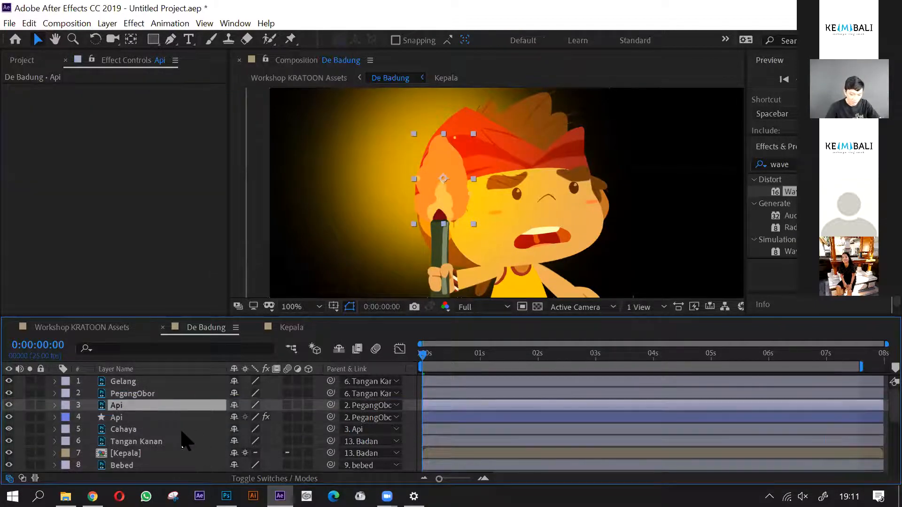
pyautogui.click(165, 416)
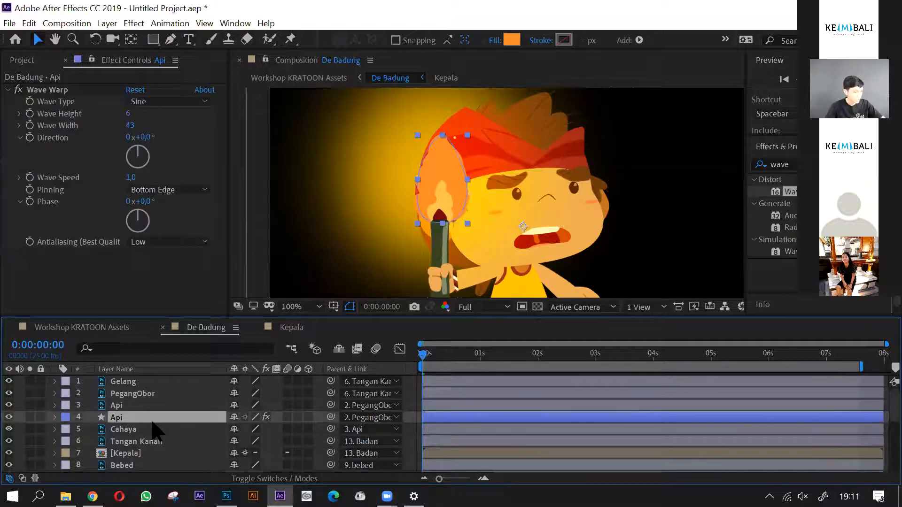
pyautogui.hotkey('ctrl', 'd')
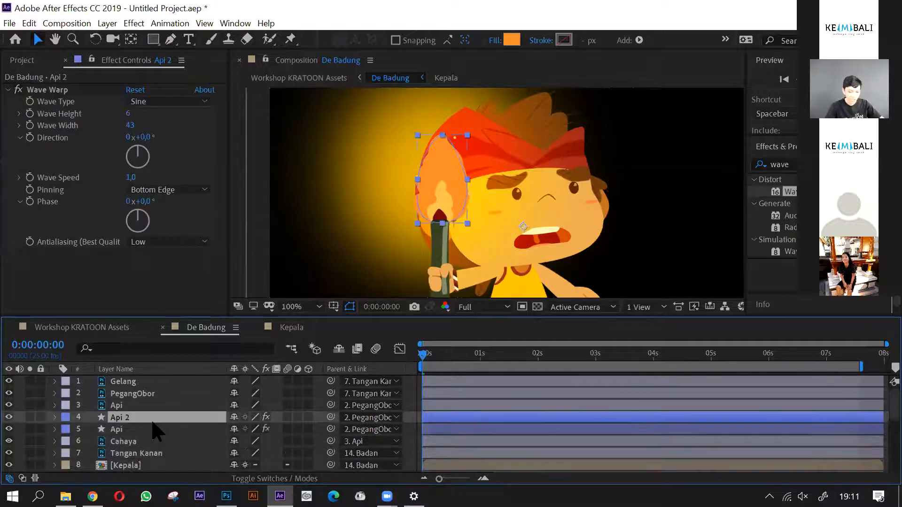
pyautogui.click(8, 404)
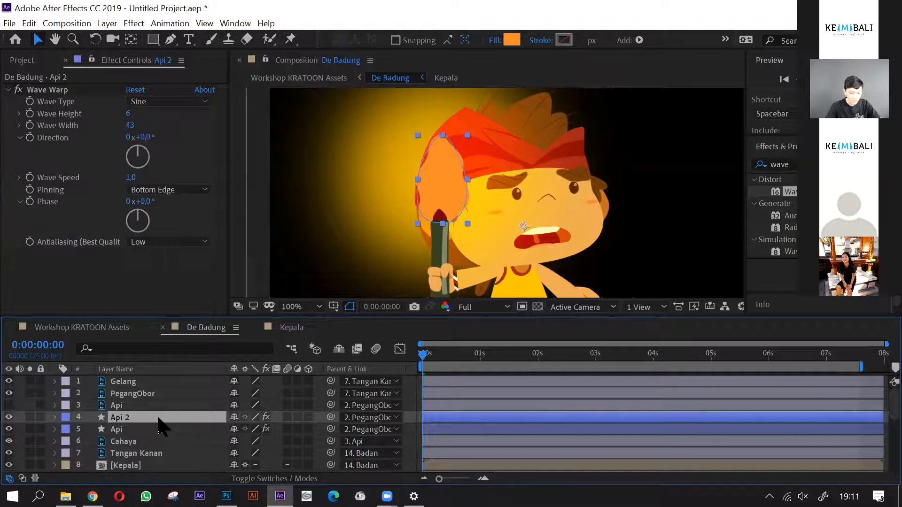
pyautogui.click(511, 40)
pyautogui.click(792, 194)
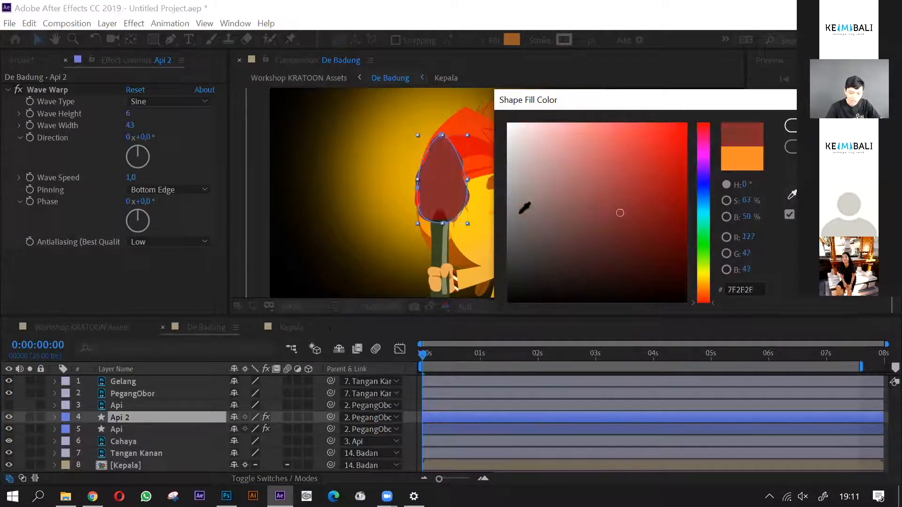
pyautogui.click(799, 147)
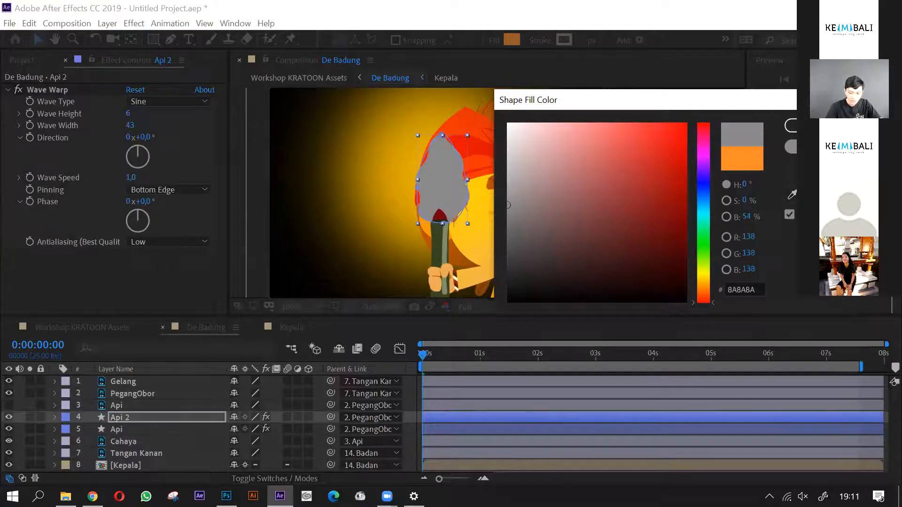
pyautogui.click(799, 147)
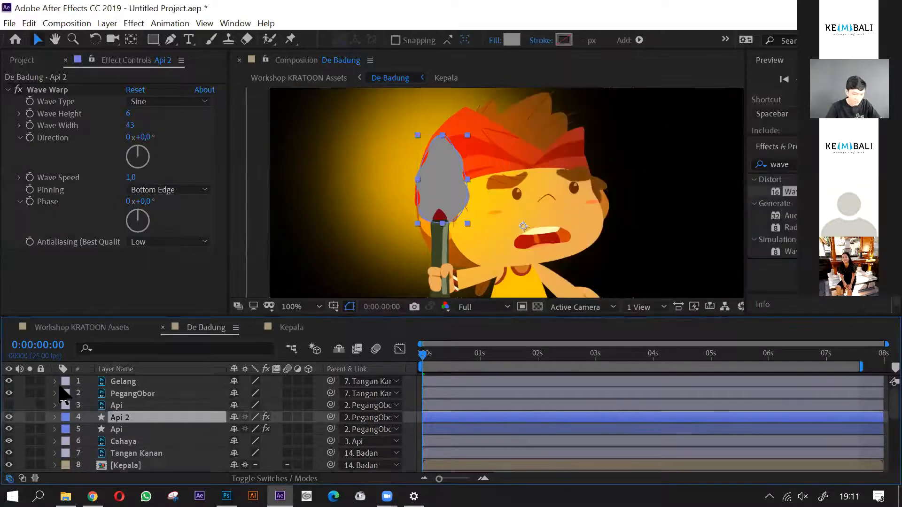
pyautogui.click(9, 405)
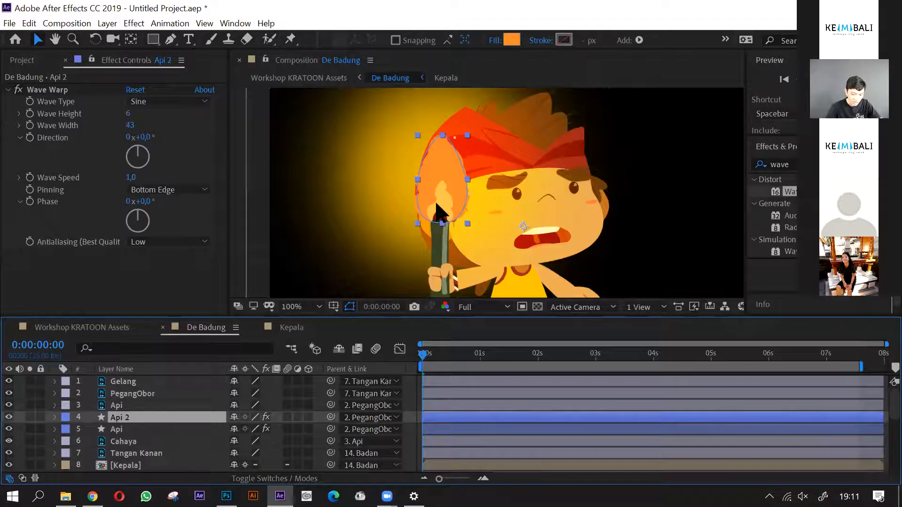
pyautogui.moveTo(435, 202); pyautogui.dragTo(373, 198)
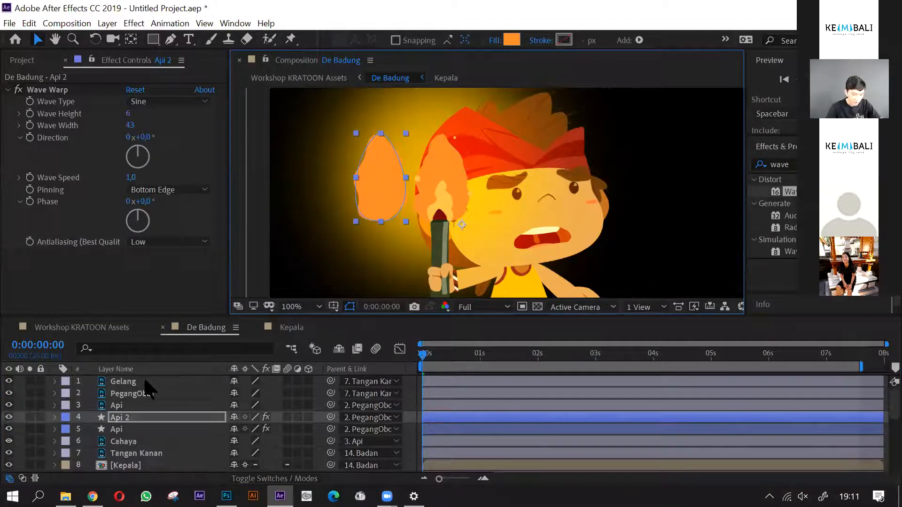
pyautogui.hotkey('ctrl', 'z')
pyautogui.click(118, 404)
pyautogui.moveTo(445, 188); pyautogui.dragTo(351, 191)
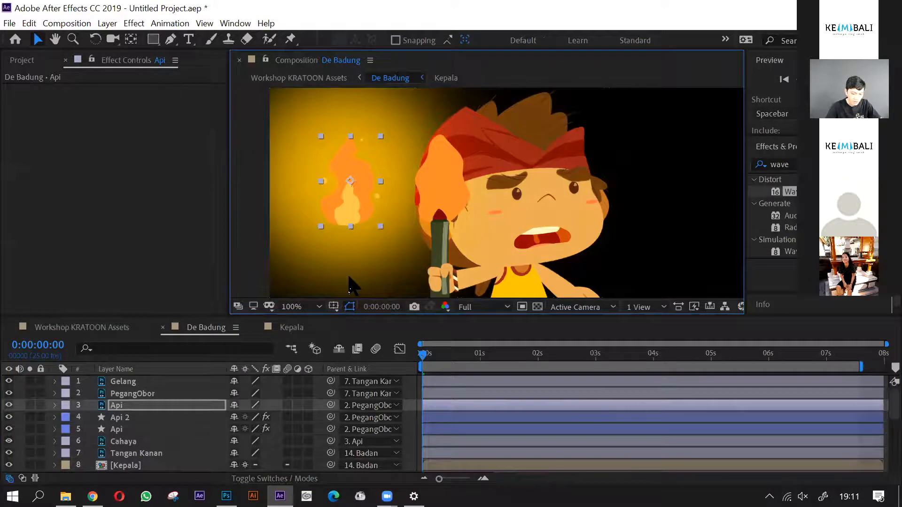
pyautogui.hotkey('ctrl', 'z')
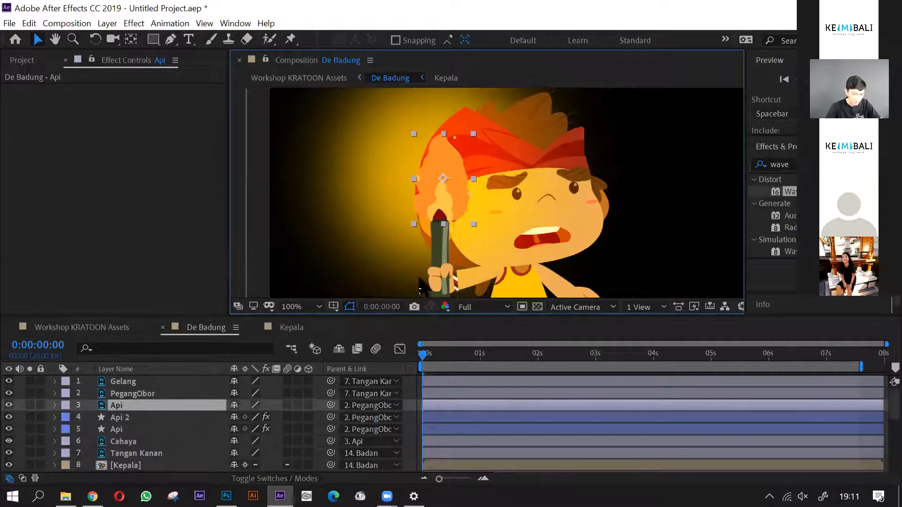
# - Fill the Api 2 shape with yellow FFC74B sampled from the original's inner flame, and hide the original Api artwork
pyautogui.click(123, 418)
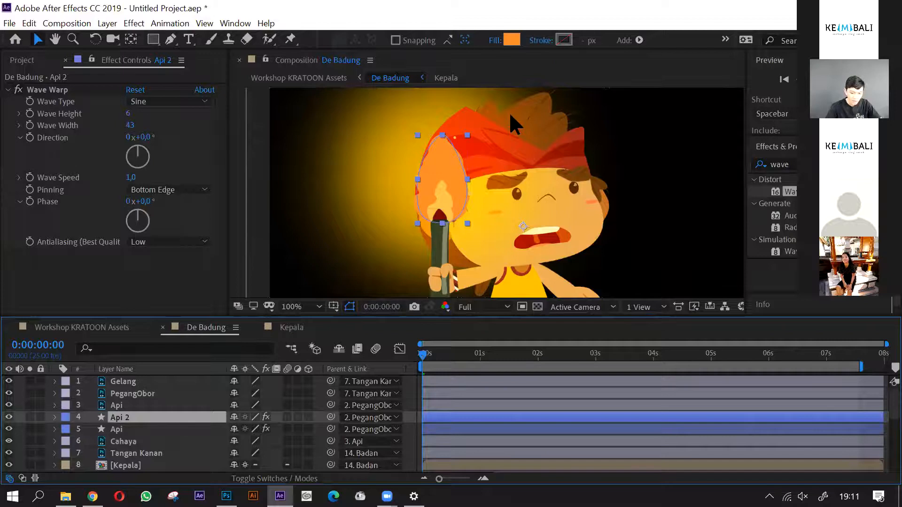
pyautogui.click(512, 40)
pyautogui.click(793, 195)
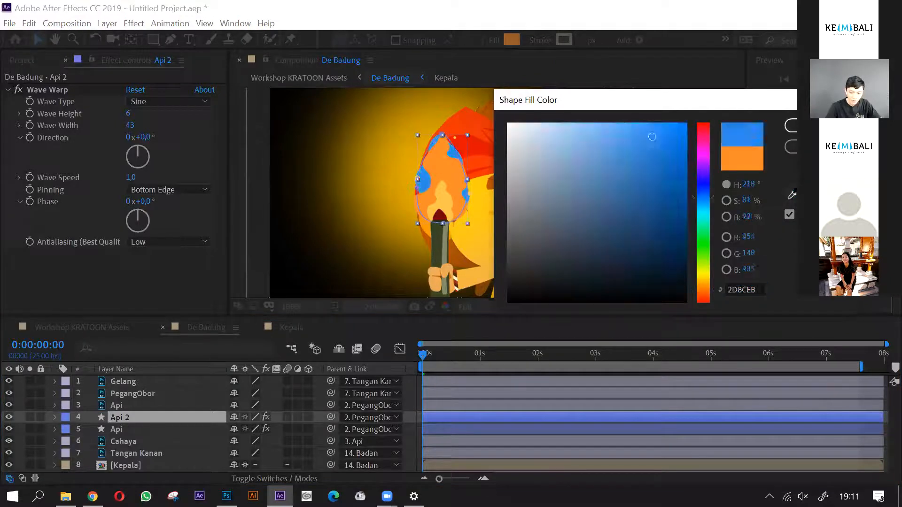
pyautogui.click(443, 202)
pyautogui.click(791, 125)
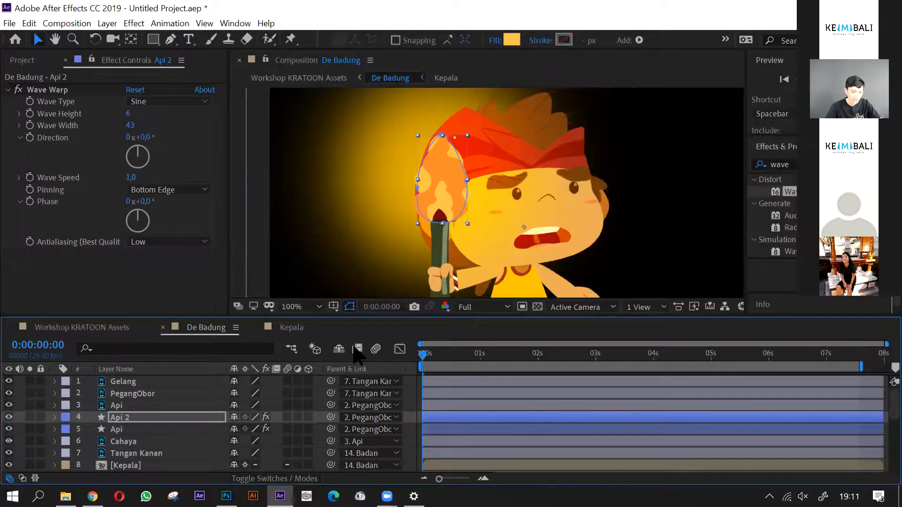
pyautogui.press('Return')
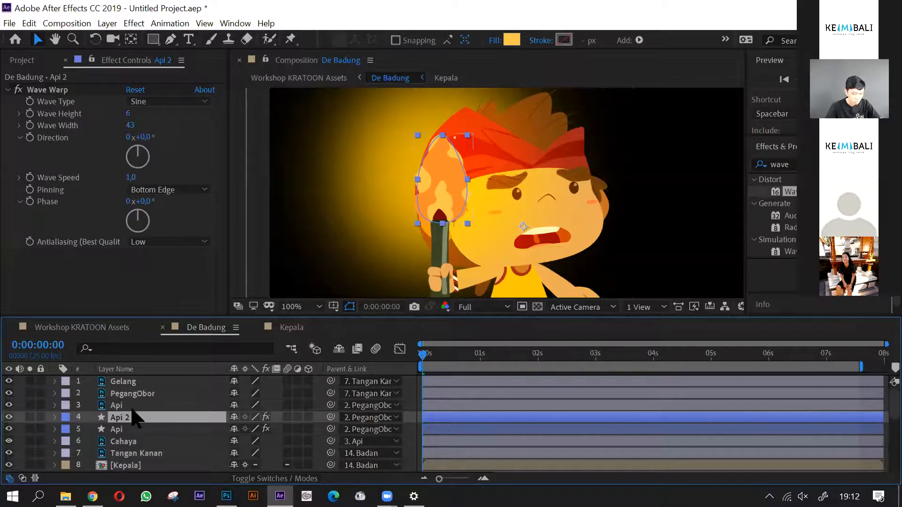
pyautogui.click(9, 405)
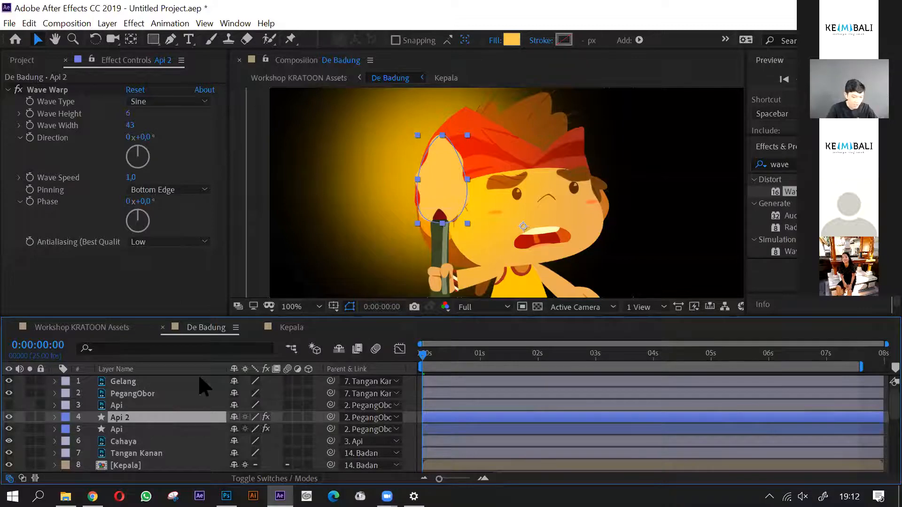
# - Scale the Api 2 shape to 51% and place it inside the base of the orange flame, over the torch tip
pyautogui.press('e')
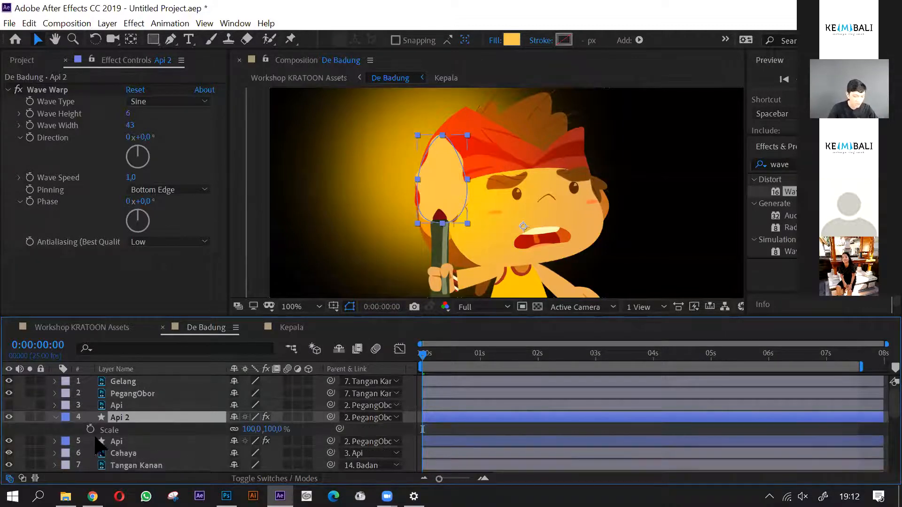
pyautogui.click(55, 418)
pyautogui.click(55, 418)
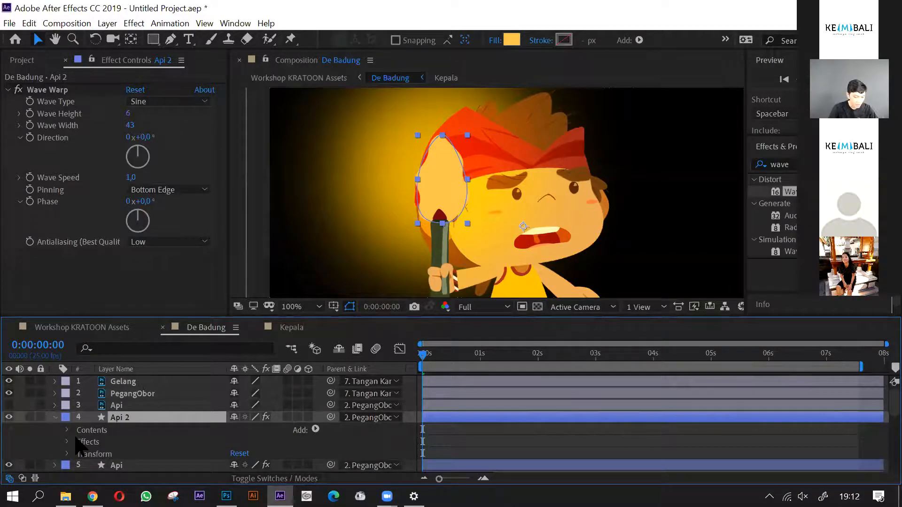
pyautogui.press('s')
pyautogui.press('s')
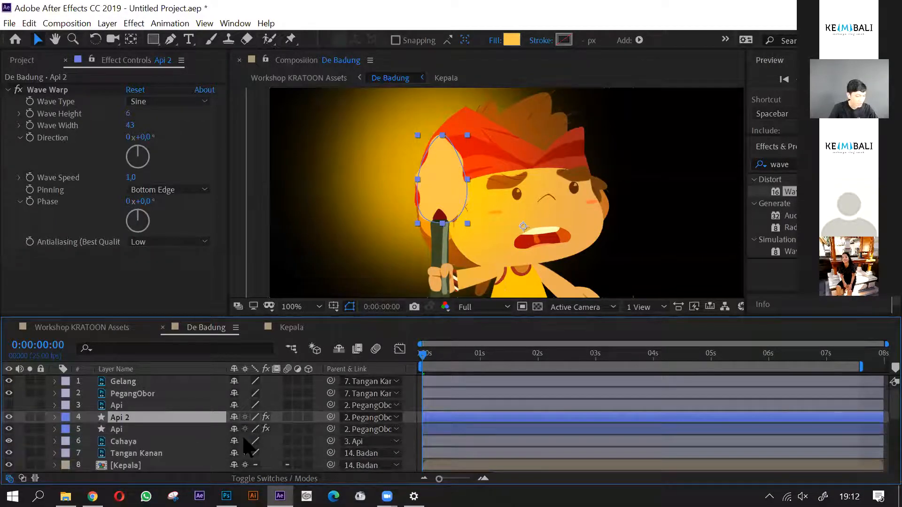
pyautogui.press('s')
pyautogui.moveTo(265, 429); pyautogui.dragTo(228, 425)
pyautogui.moveTo(482, 211); pyautogui.dragTo(443, 208)
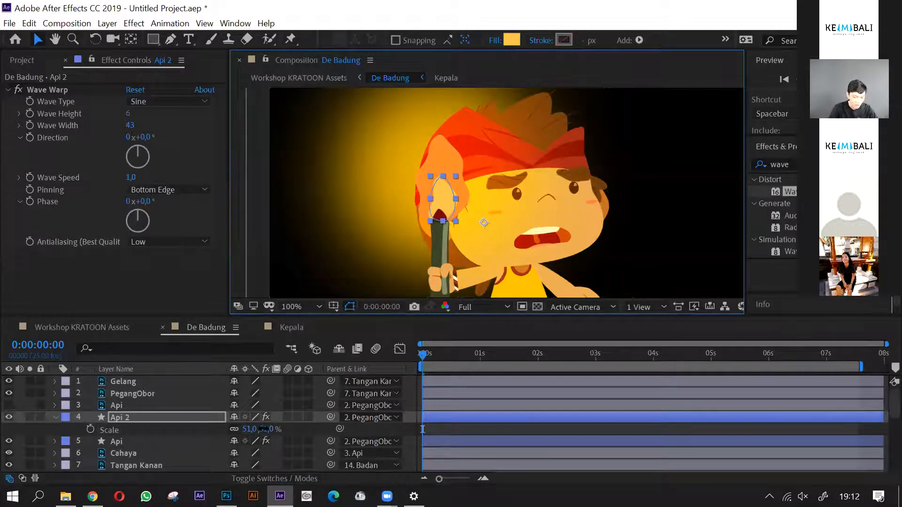
# - Preview the two-layer flame from the start of the De Badung composition
pyautogui.click(263, 429)
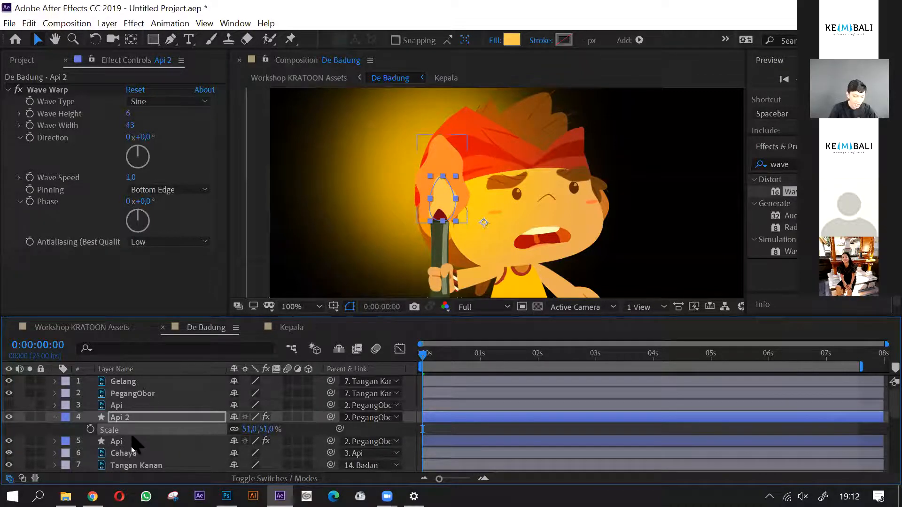
pyautogui.moveTo(421, 355)
pyautogui.mouseDown()
pyautogui.moveTo(545, 364)
pyautogui.moveTo(509, 357)
pyautogui.moveTo(422, 369)
pyautogui.mouseUp()
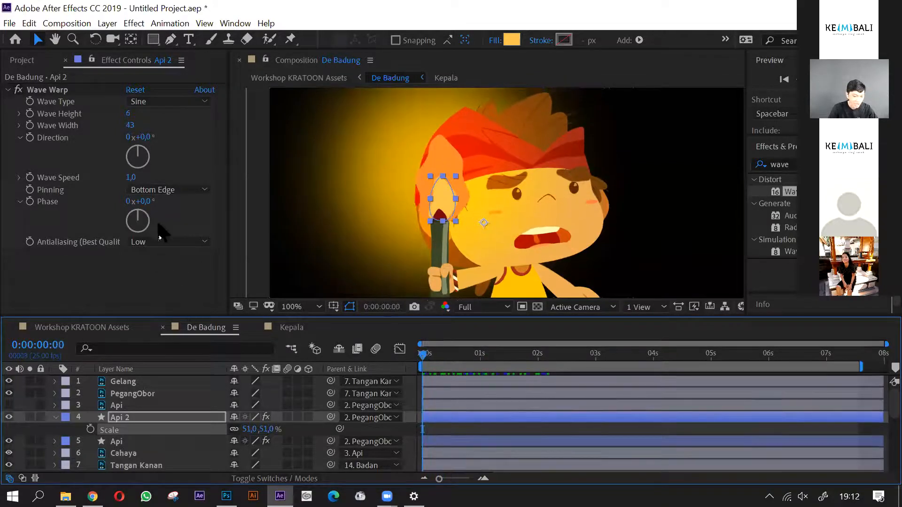
# - Set the Wave Warp speed of Api 2 to 0.8 and preview the flame from the start of the composition
pyautogui.click(130, 179)
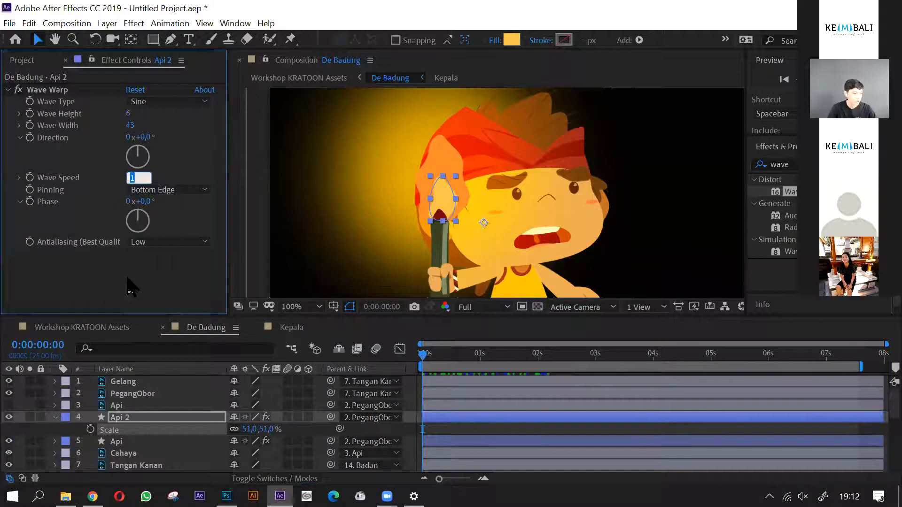
pyautogui.press('Return')
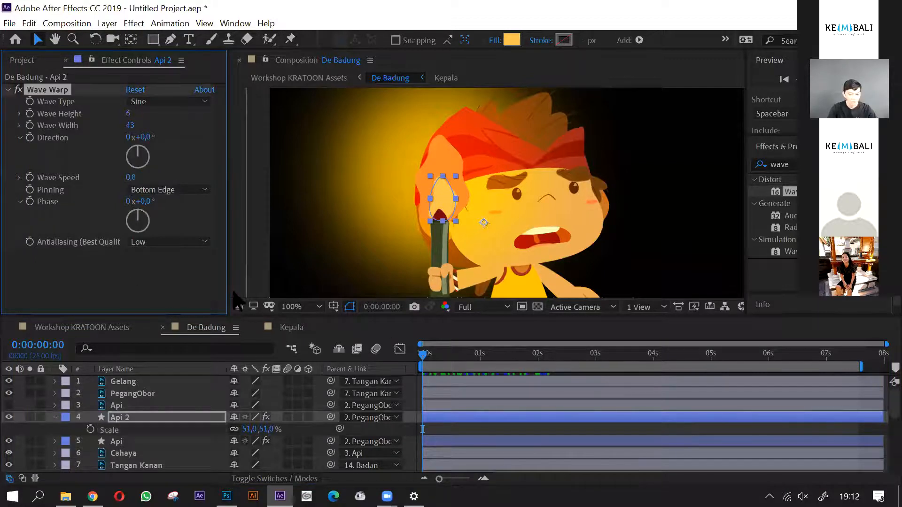
pyautogui.press('space')
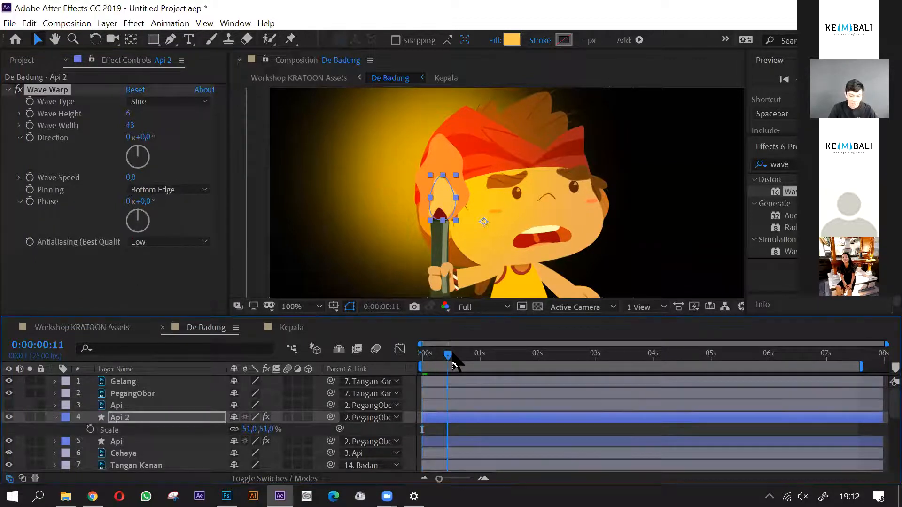
pyautogui.moveTo(540, 368); pyautogui.dragTo(423, 371)
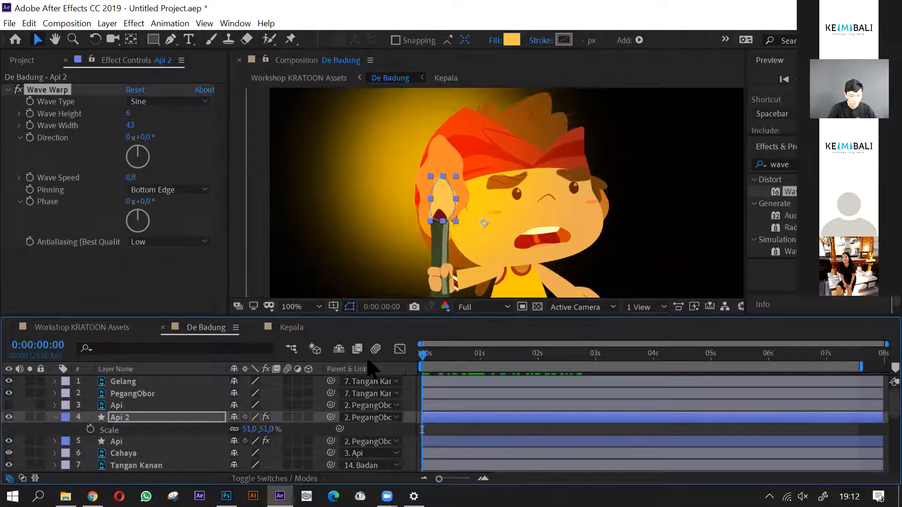
pyautogui.press('space')
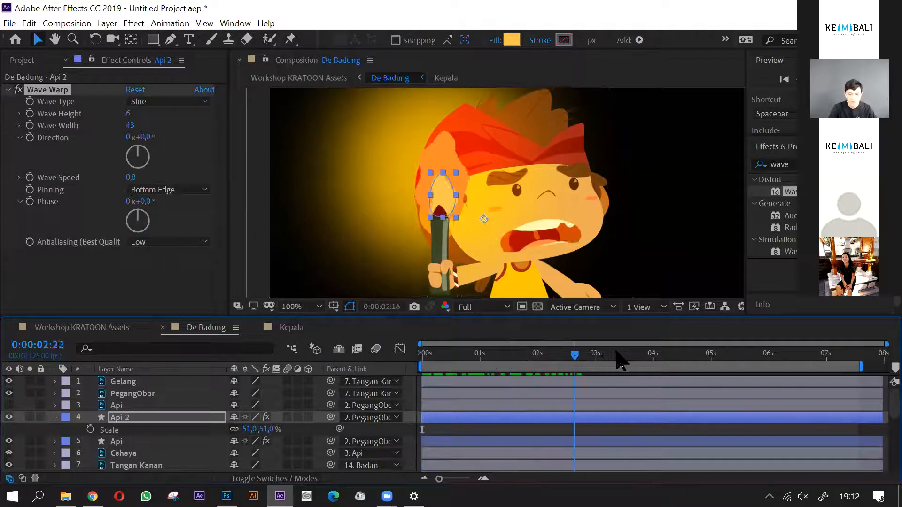
pyautogui.press('space')
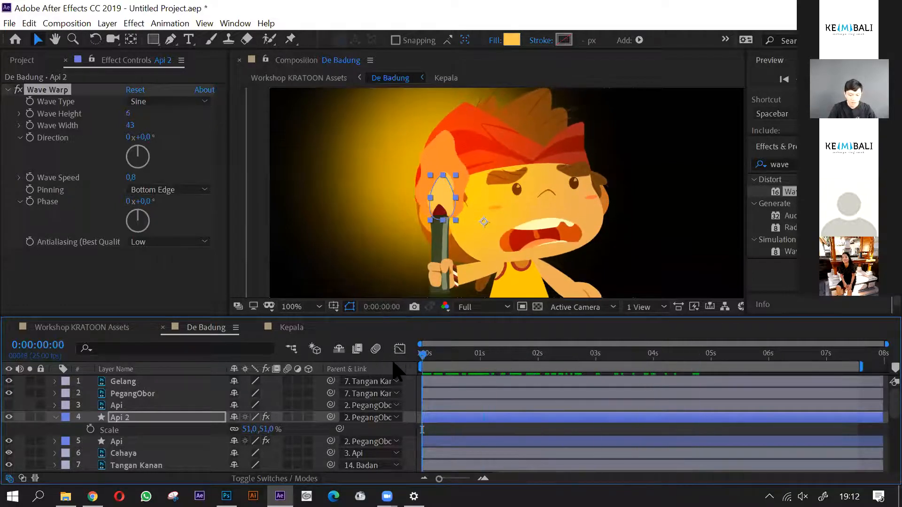
# - Examine the two-layer flame on the torch, both against the whole character and close up, with no layer selected
pyautogui.scroll(-2, 427, 182)
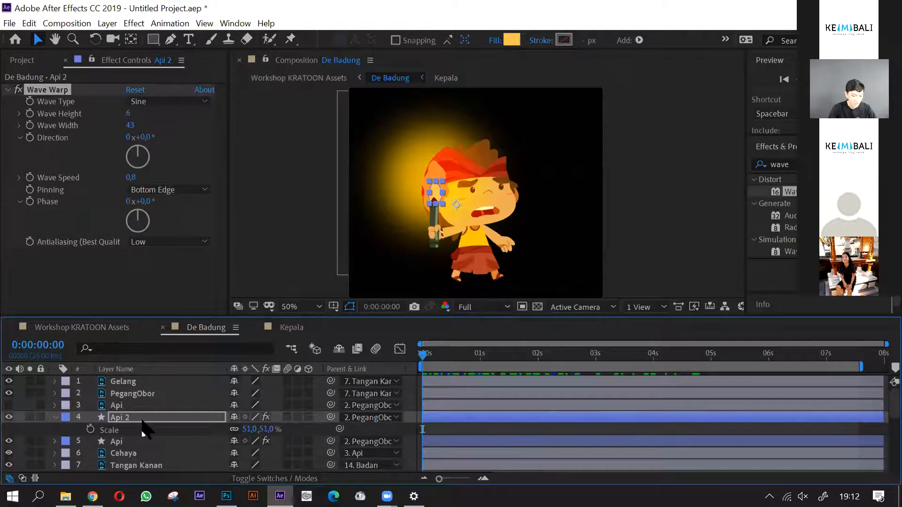
pyautogui.scroll(2, 436, 178)
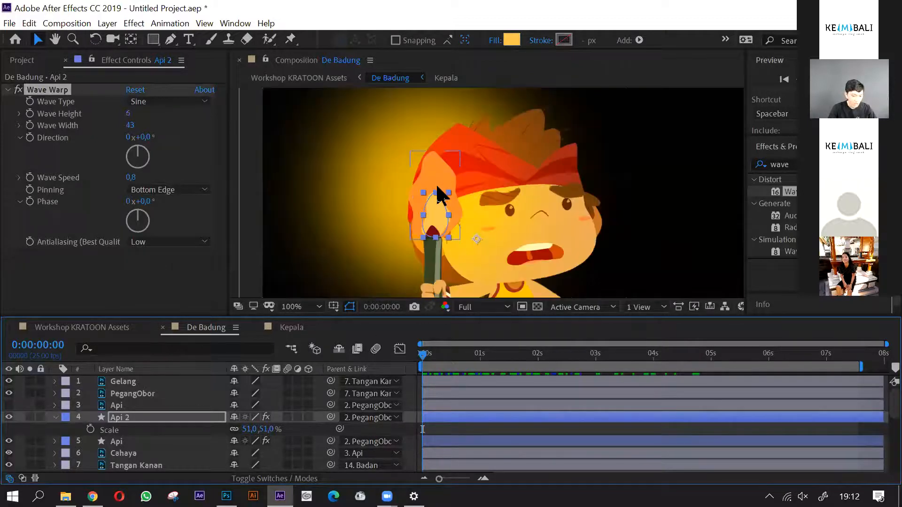
pyautogui.click(124, 418)
pyautogui.scroll(-2, 555, 159)
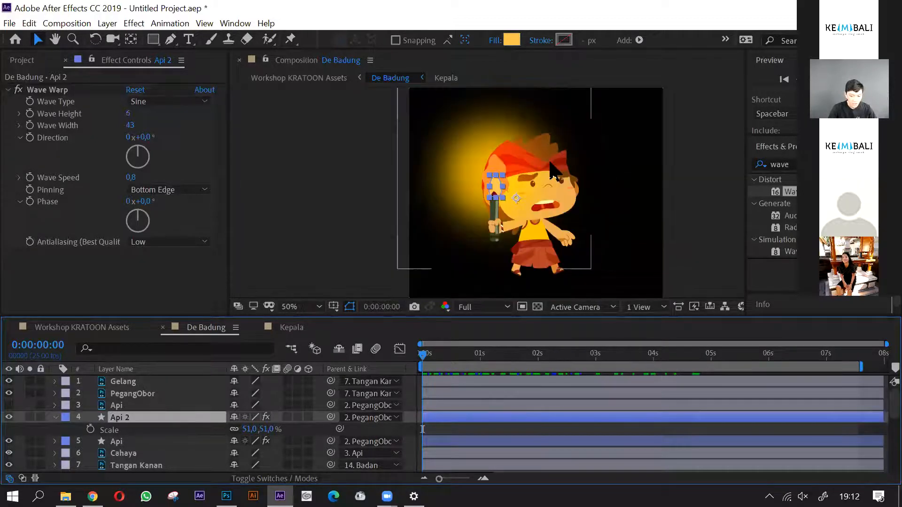
pyautogui.scroll(1, 555, 160)
pyautogui.press('space')
pyautogui.moveTo(498, 191); pyautogui.dragTo(491, 202)
pyautogui.click(304, 203)
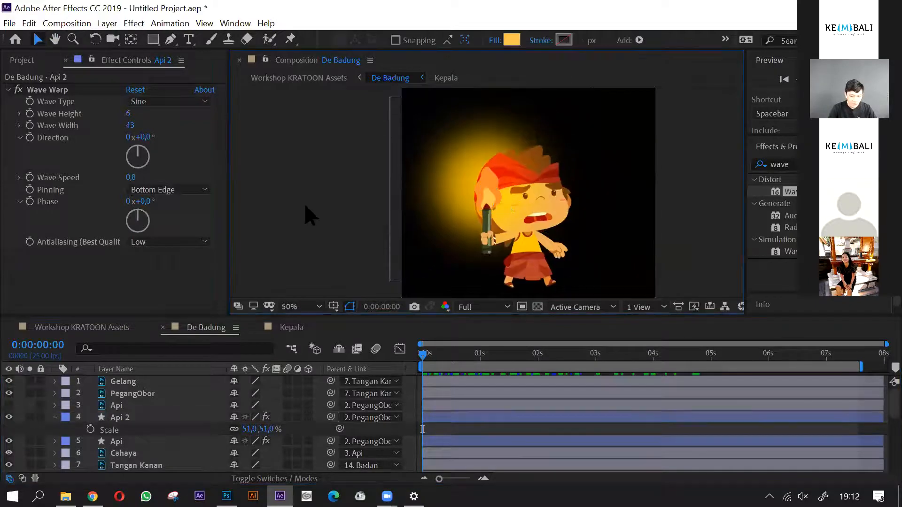
pyautogui.scroll(2, 472, 197)
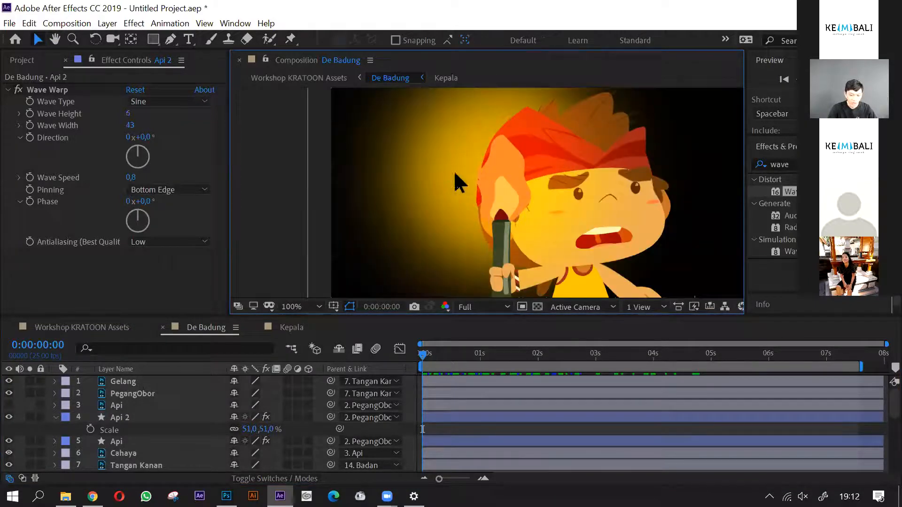
pyautogui.press('space')
pyautogui.moveTo(454, 173); pyautogui.dragTo(417, 184)
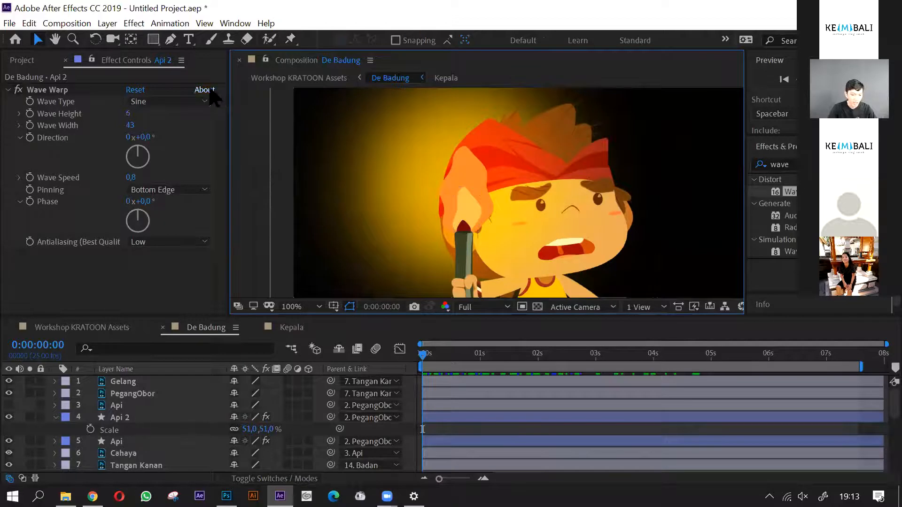
# - Create a new shape layer and draw a small yellow circle on the face between the flame and the nearer eye
pyautogui.click(107, 24)
pyautogui.moveTo(178, 40)
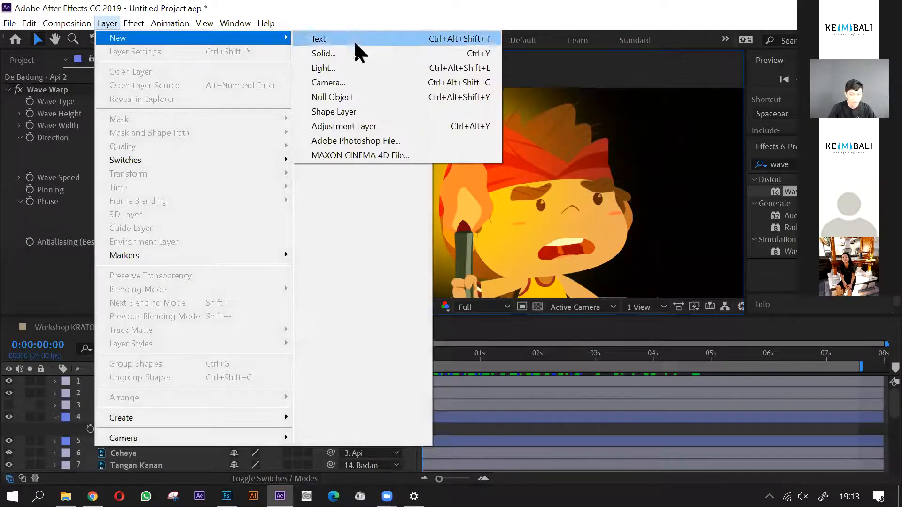
pyautogui.click(336, 113)
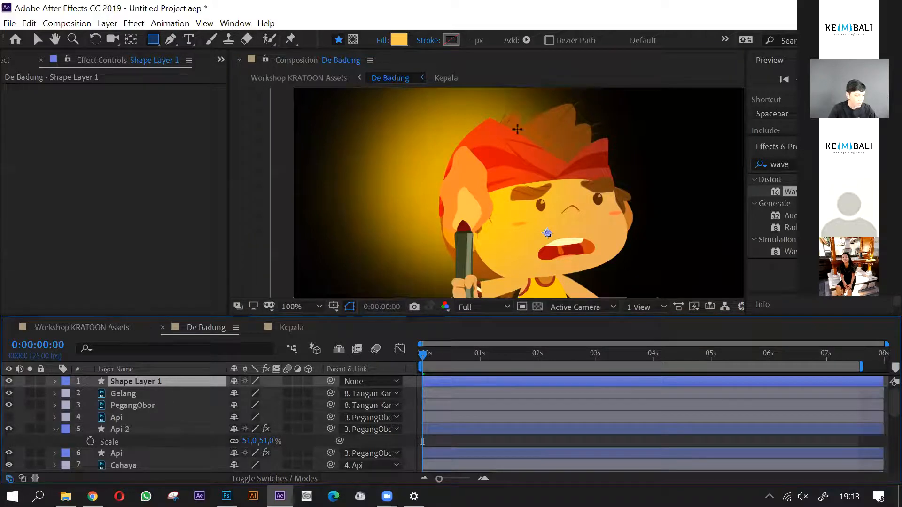
pyautogui.moveTo(154, 41); pyautogui.dragTo(188, 61)
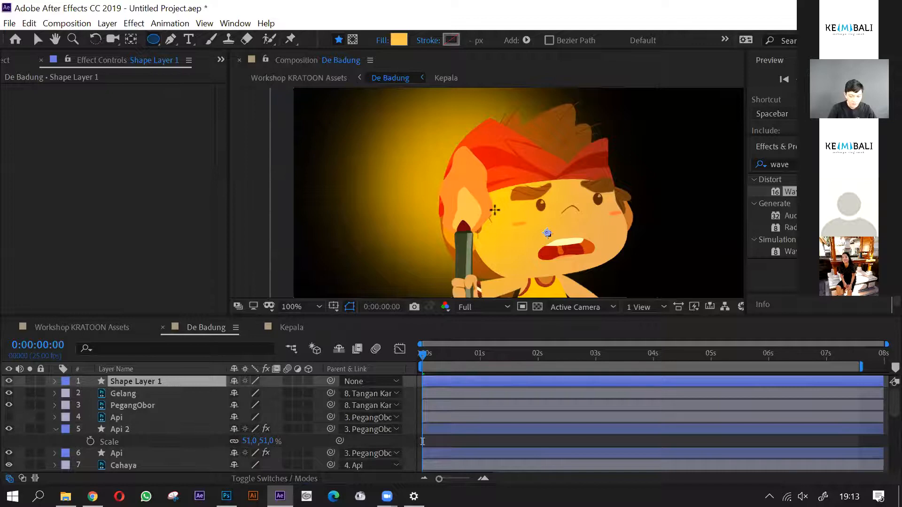
pyautogui.moveTo(513, 209); pyautogui.dragTo(520, 214)
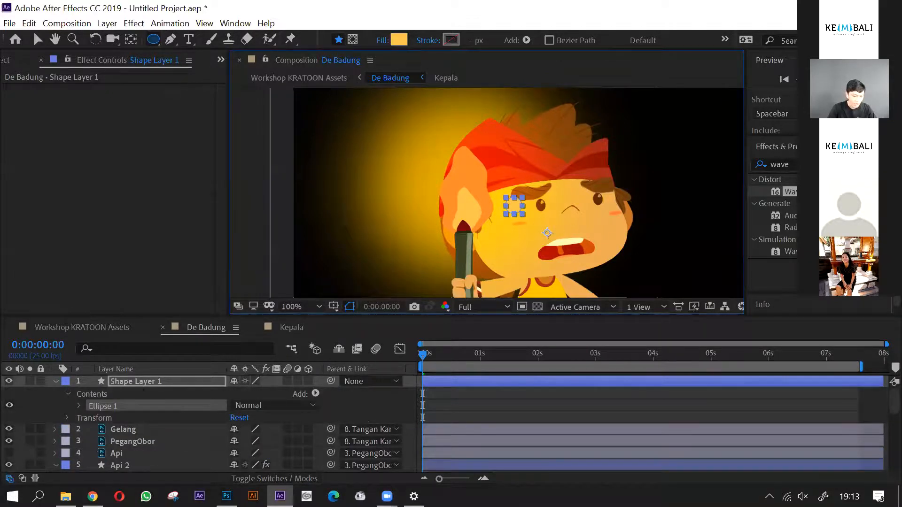
# - Move the anchor point of Shape Layer 1 to the centre of the small circle
pyautogui.press('y')
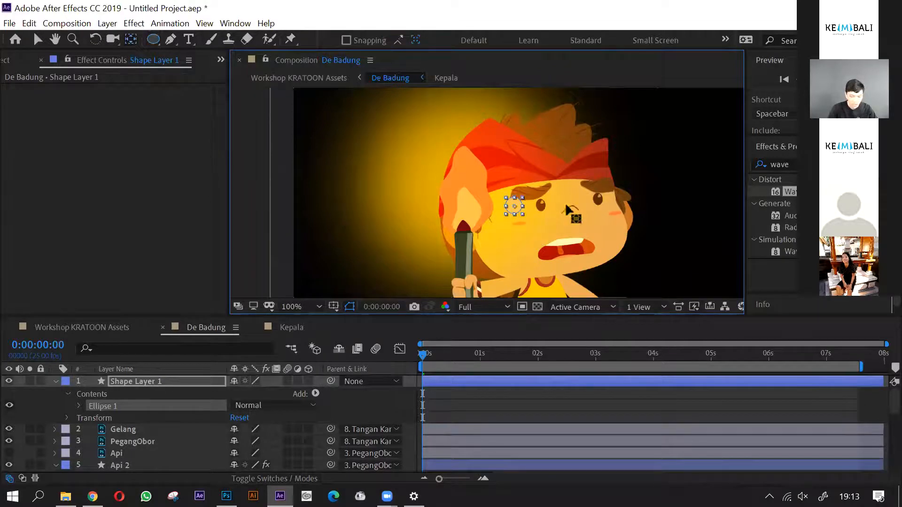
pyautogui.press('v')
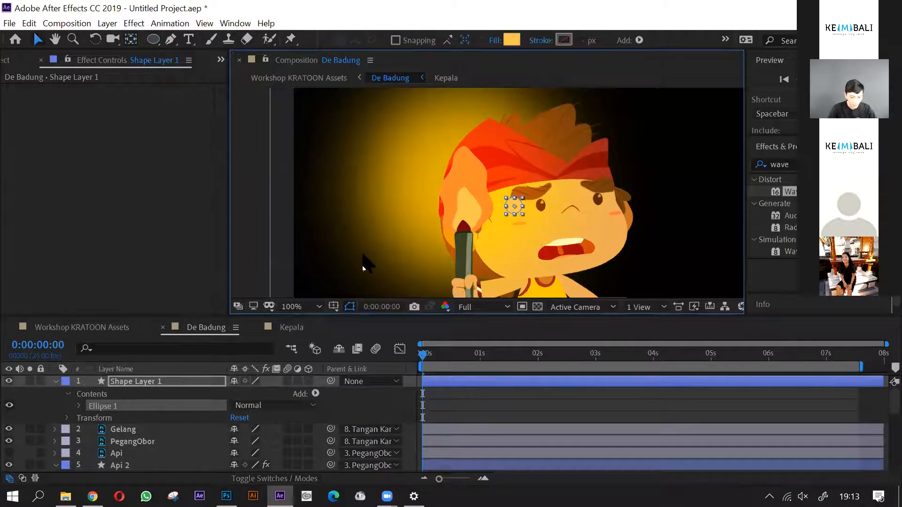
pyautogui.click(259, 225)
pyautogui.click(511, 202)
pyautogui.scroll(2, 520, 210)
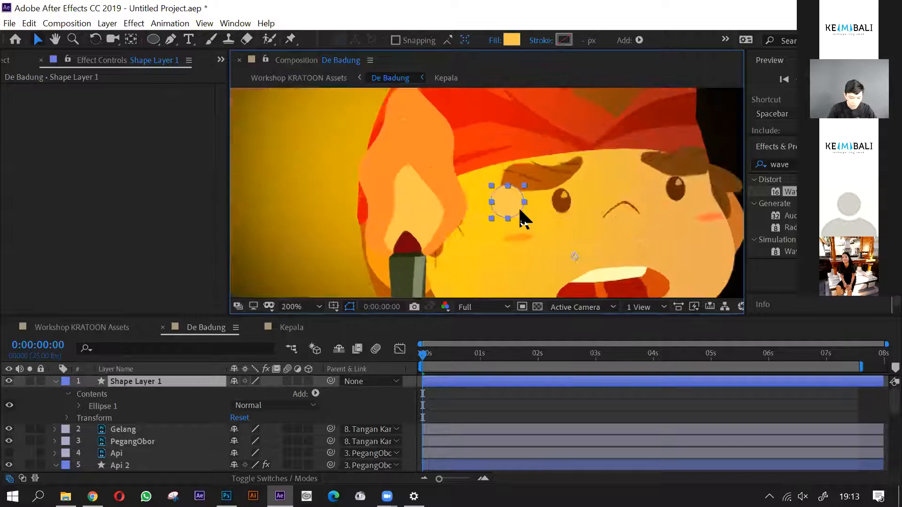
pyautogui.moveTo(531, 225); pyautogui.dragTo(502, 189)
pyautogui.scroll(-2, 500, 202)
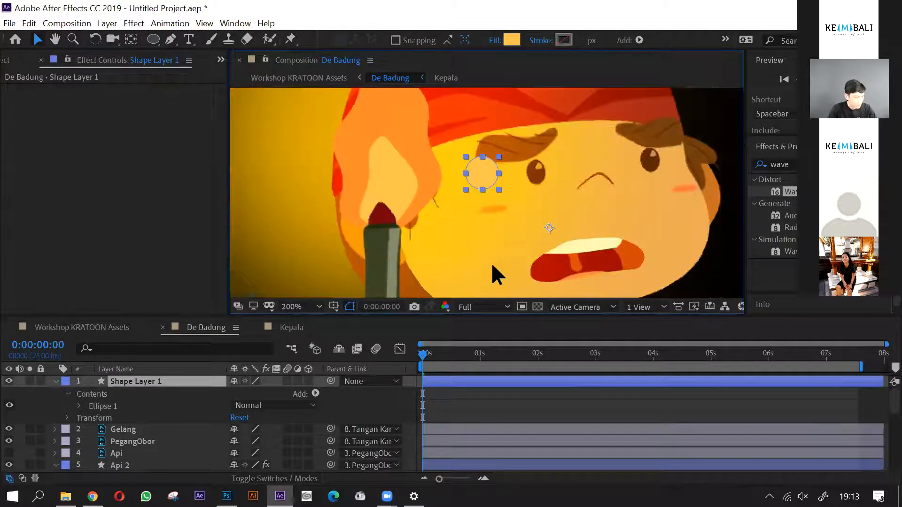
pyautogui.press('y')
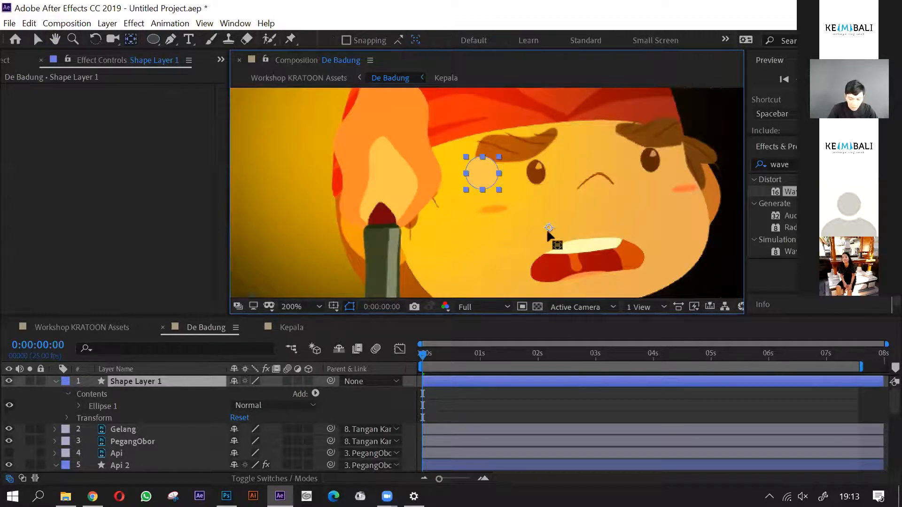
pyautogui.moveTo(479, 171); pyautogui.dragTo(478, 167)
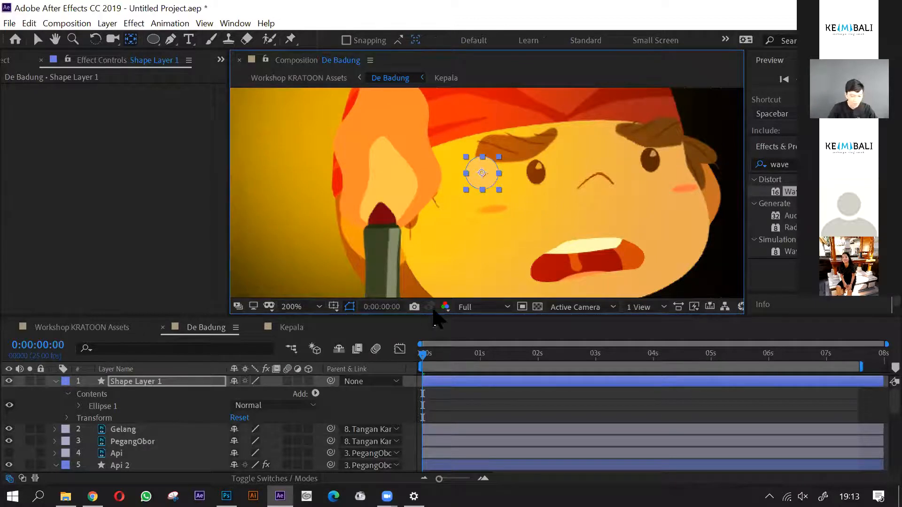
pyautogui.press('v')
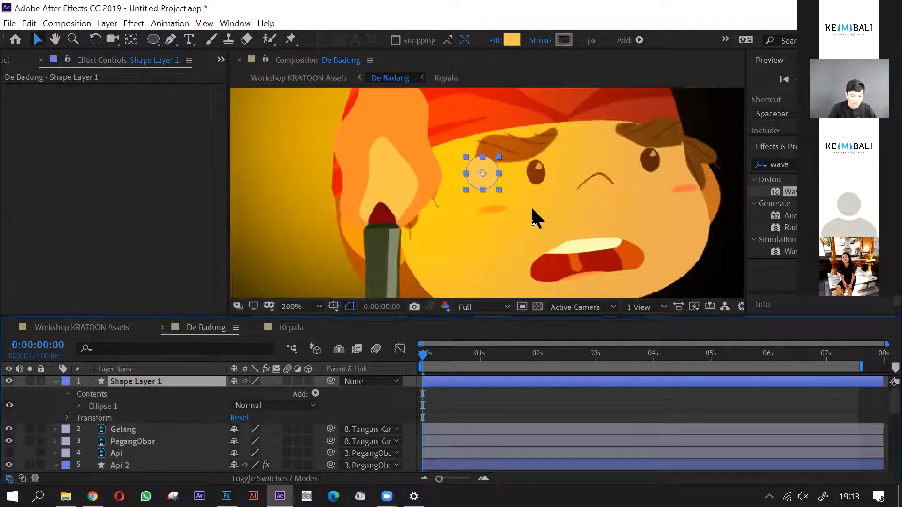
# - Reveal the transform properties of Shape Layer 1 and enable Position and Scale keyframing at 0:00:00:00
pyautogui.scroll(-2, 531, 208)
pyautogui.scroll(1, 528, 201)
pyautogui.moveTo(472, 243); pyautogui.dragTo(462, 239)
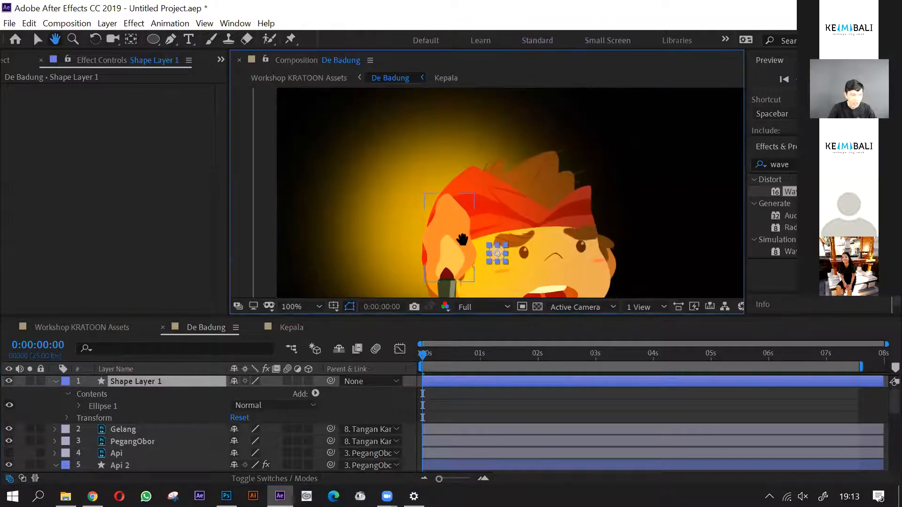
pyautogui.moveTo(544, 250); pyautogui.dragTo(538, 214)
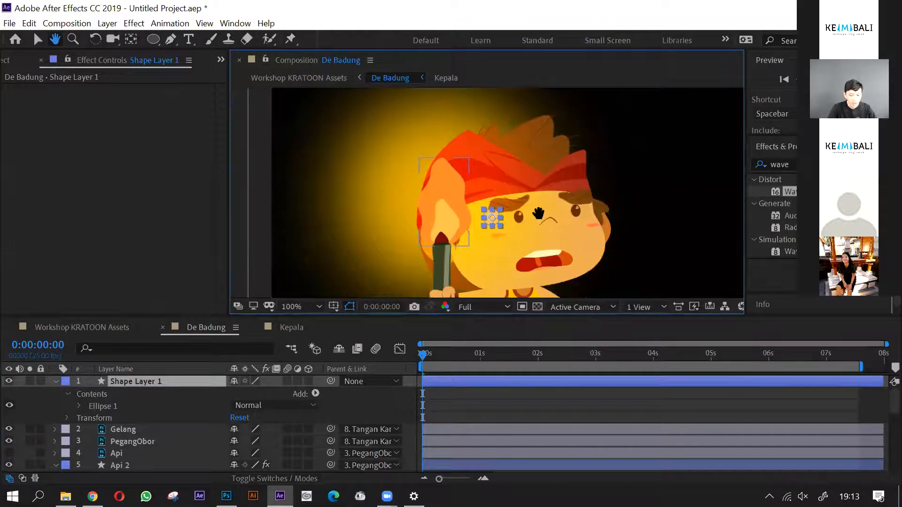
pyautogui.click(69, 395)
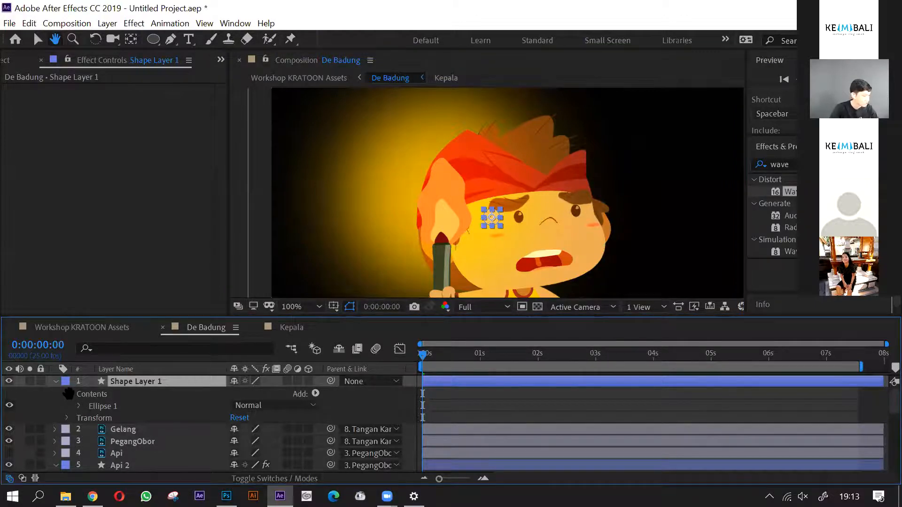
pyautogui.press('v')
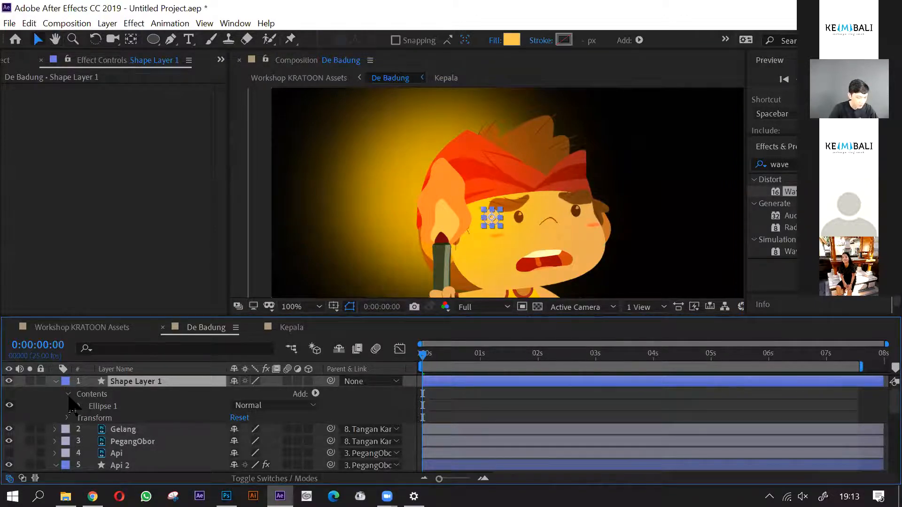
pyautogui.click(81, 407)
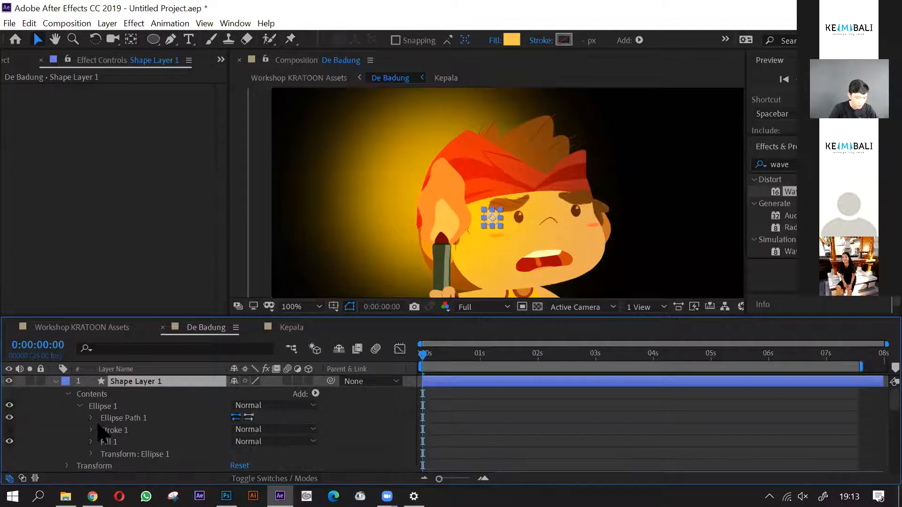
pyautogui.click(67, 394)
pyautogui.click(68, 406)
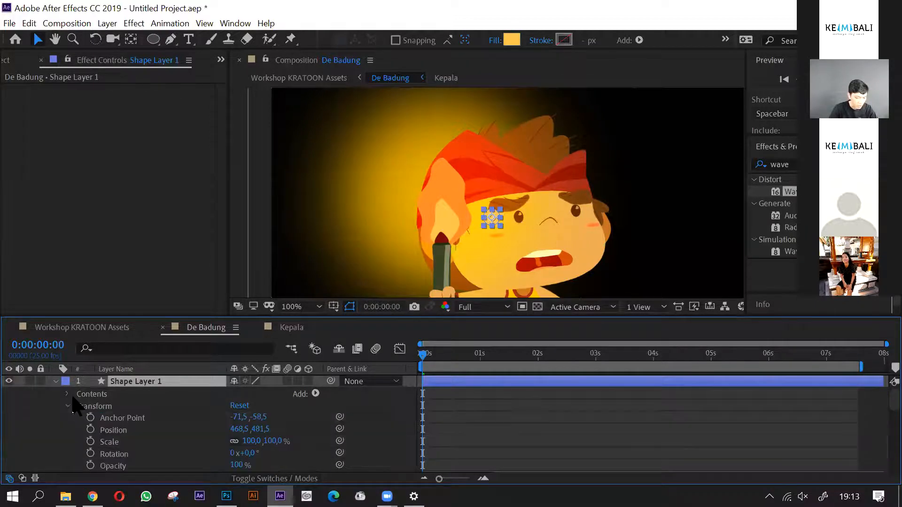
pyautogui.click(90, 430)
pyautogui.click(90, 442)
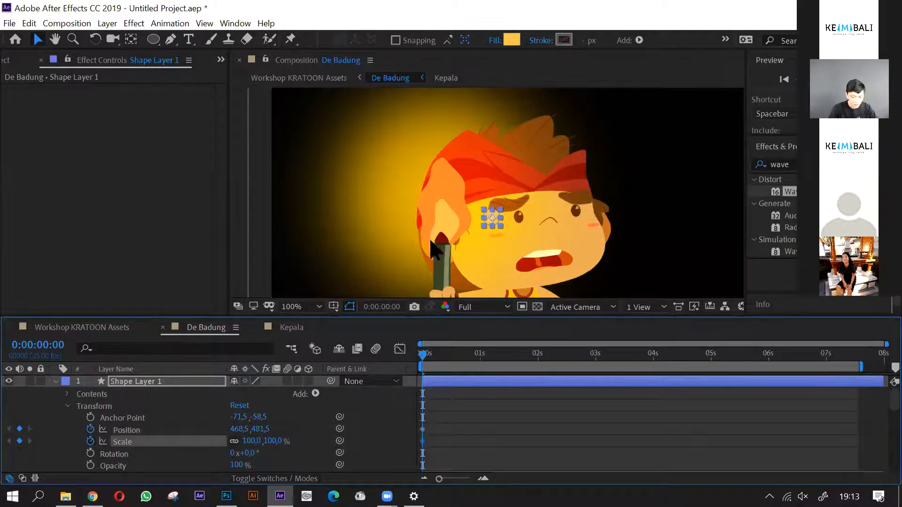
# - Move the circle to position 367.5, 520.5 over the torch tip at the first frame, and collapse the layer's properties
pyautogui.scroll(1, 477, 206)
pyautogui.moveTo(519, 241); pyautogui.dragTo(414, 279)
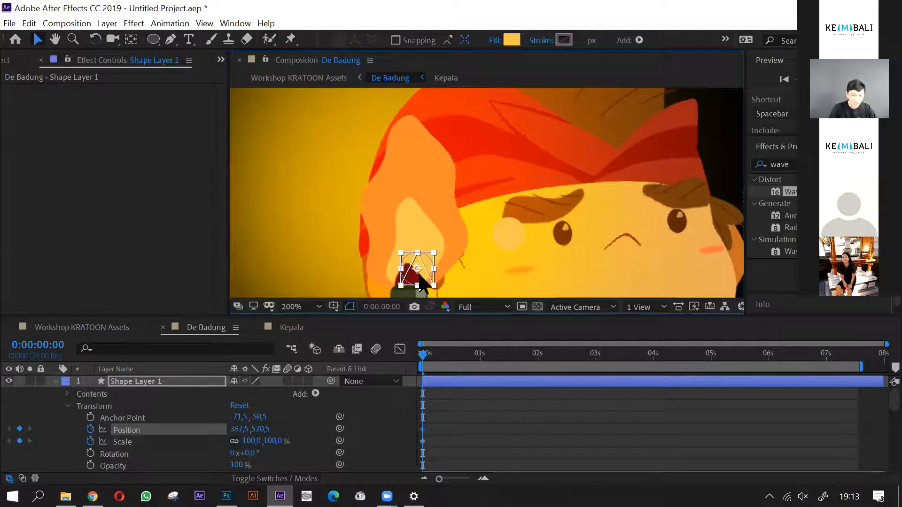
pyautogui.press('capslock')
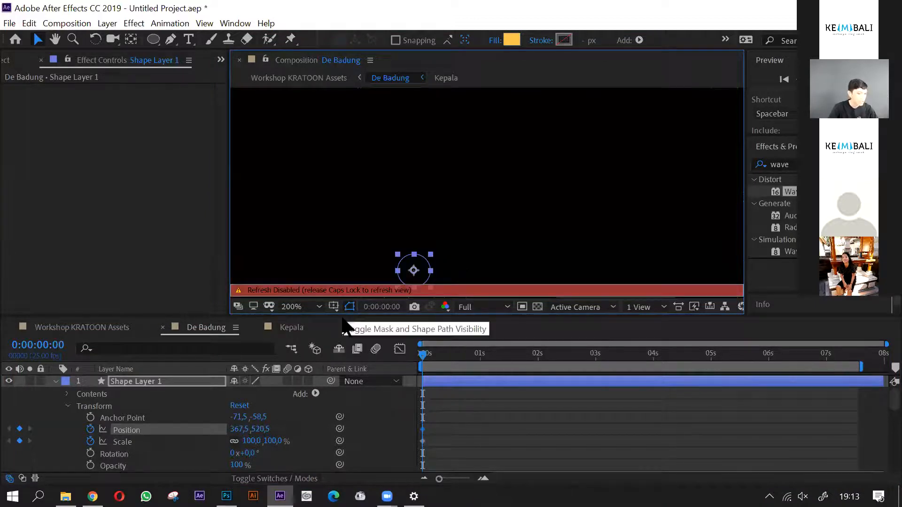
pyautogui.press('capslock')
pyautogui.moveTo(475, 235); pyautogui.dragTo(492, 181)
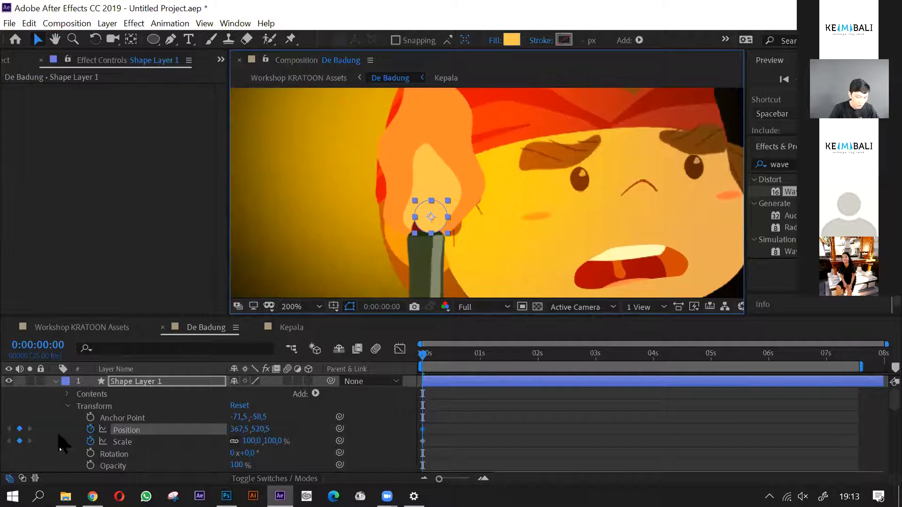
pyautogui.click(55, 382)
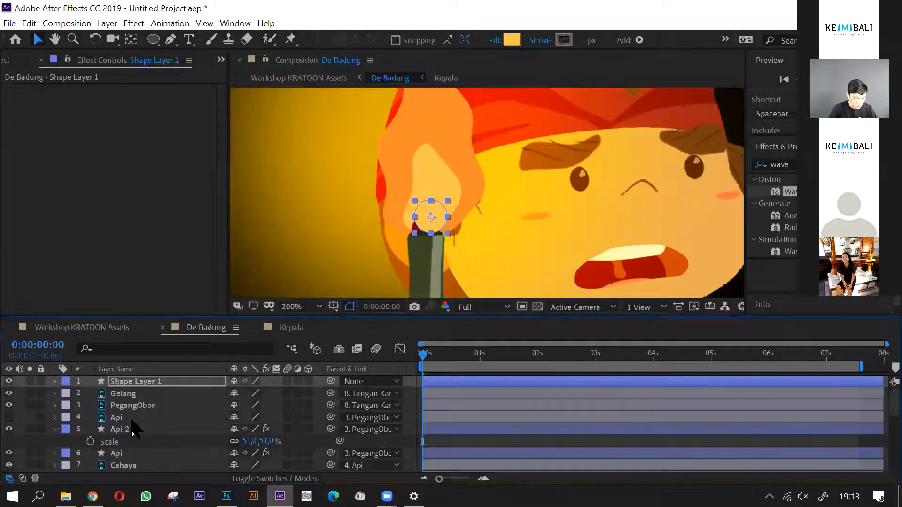
pyautogui.moveTo(491, 174); pyautogui.dragTo(481, 198)
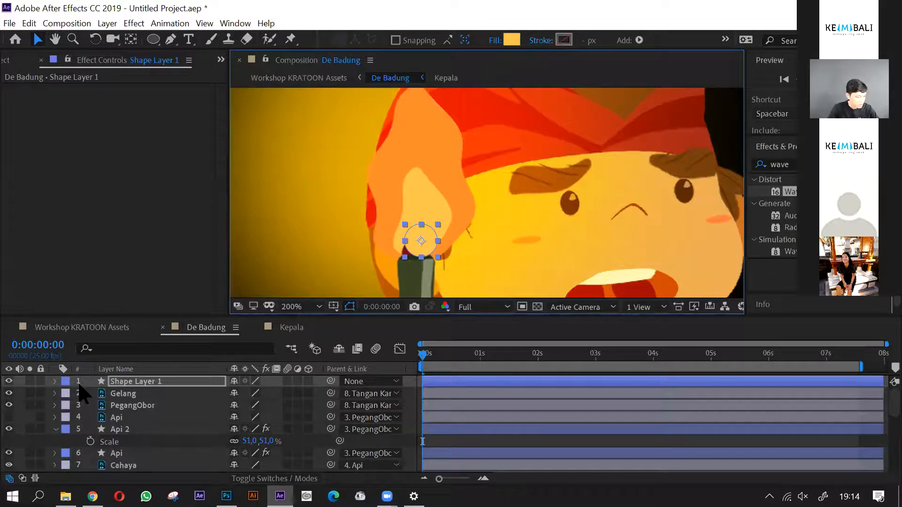
# - At 0:00:00:20, move the Shape Layer 1 circle above the flame to position 353.5, 309.5, adding a second Position keyframe
pyautogui.press('u')
pyautogui.press('=')
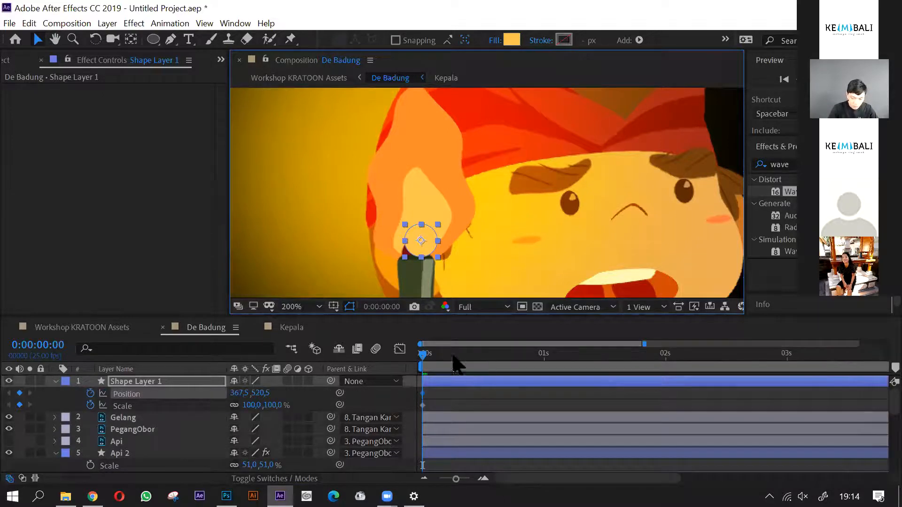
pyautogui.press('=')
pyautogui.moveTo(519, 356); pyautogui.dragTo(612, 365)
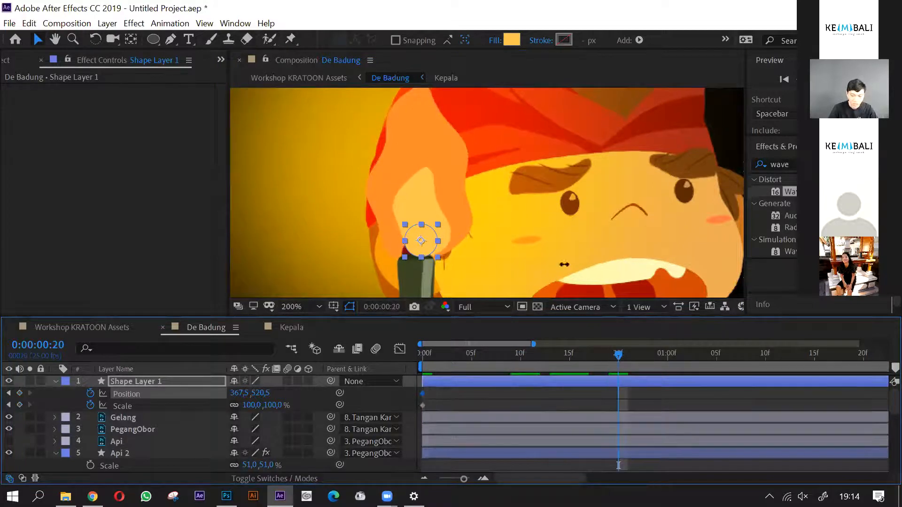
pyautogui.scroll(-1, 517, 235)
pyautogui.moveTo(478, 230); pyautogui.dragTo(465, 128)
pyautogui.scroll(1, 482, 163)
pyautogui.scroll(-1, 482, 163)
pyautogui.moveTo(466, 133); pyautogui.dragTo(468, 140)
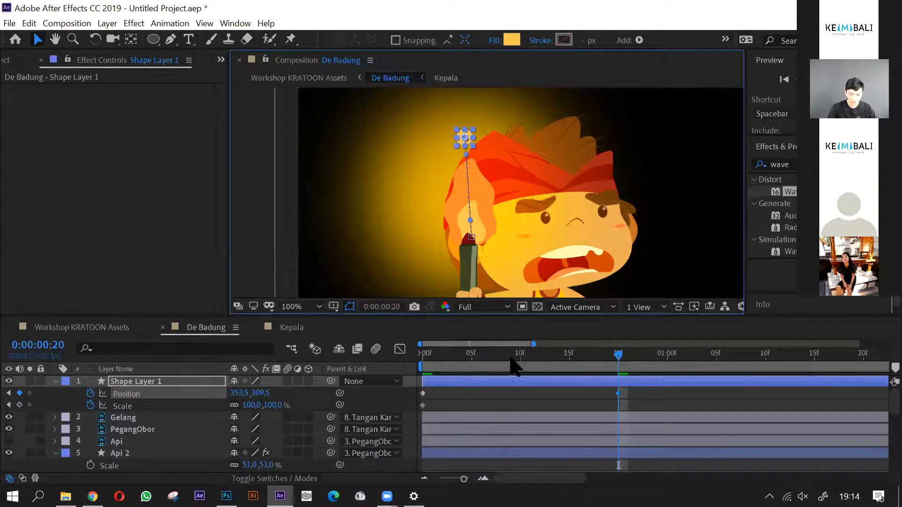
# - Bend the circle's motion path into an S-curve over the flame and shift its end point to position 338.5, 326.5
pyautogui.moveTo(519, 358); pyautogui.dragTo(413, 388)
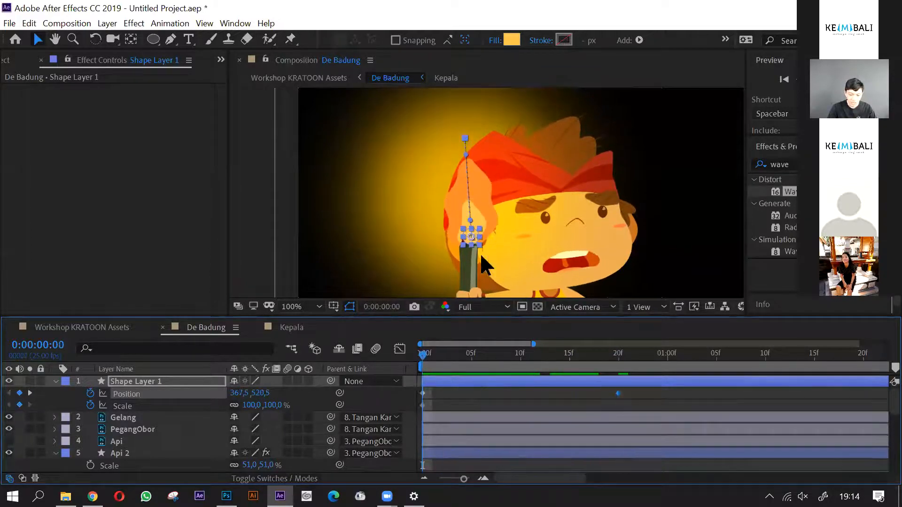
pyautogui.scroll(2, 480, 207)
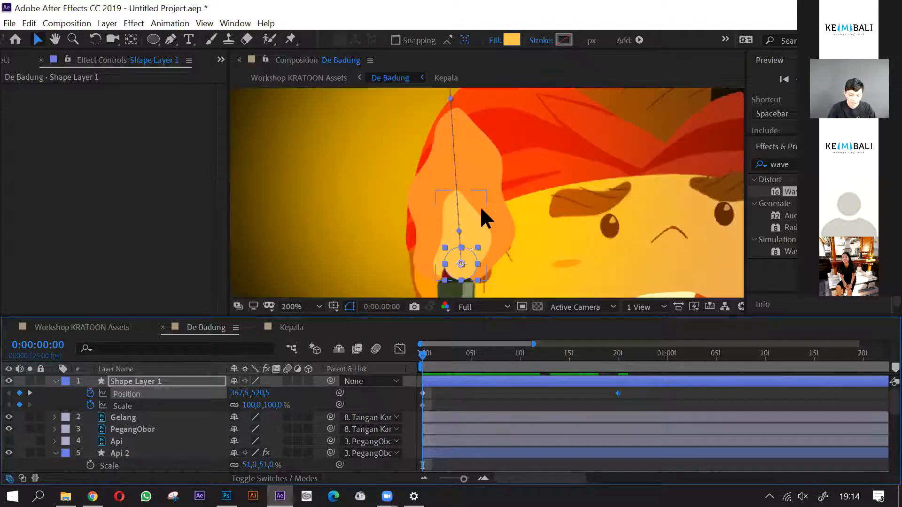
pyautogui.moveTo(457, 230); pyautogui.dragTo(539, 205)
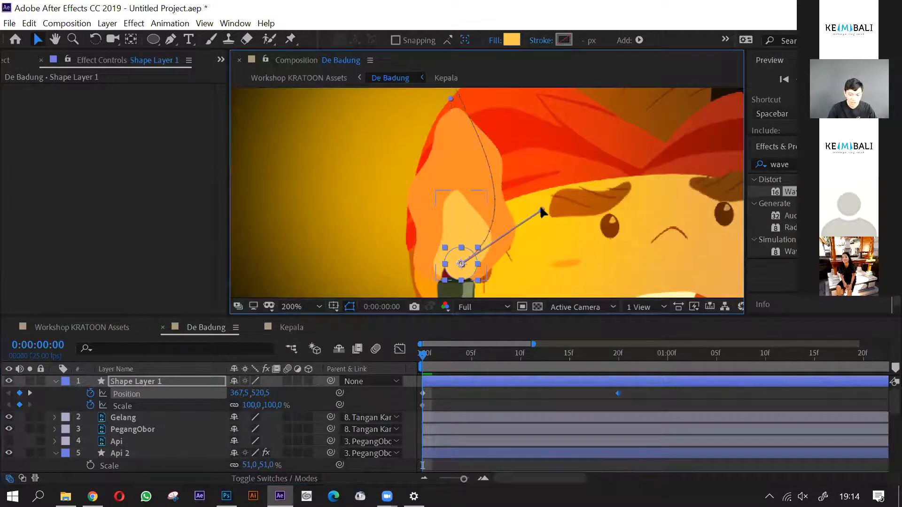
pyautogui.scroll(-2, 503, 216)
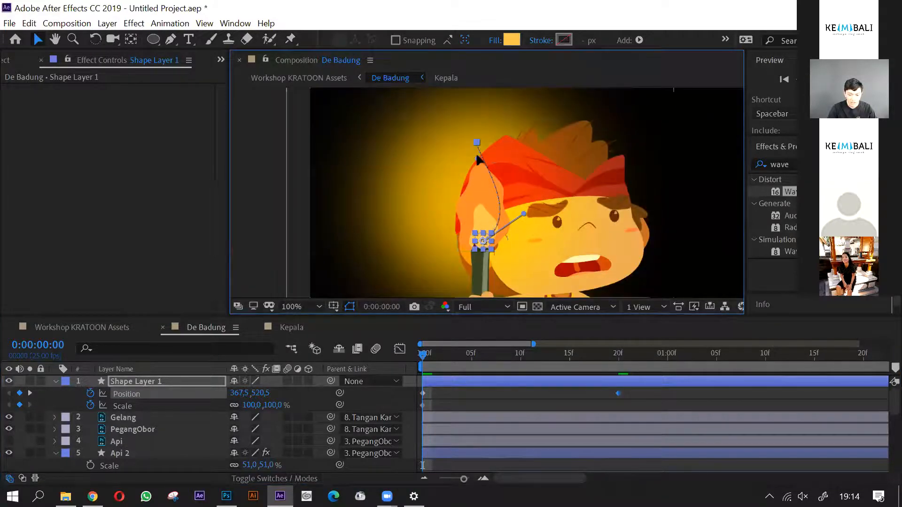
pyautogui.moveTo(460, 182); pyautogui.dragTo(453, 165)
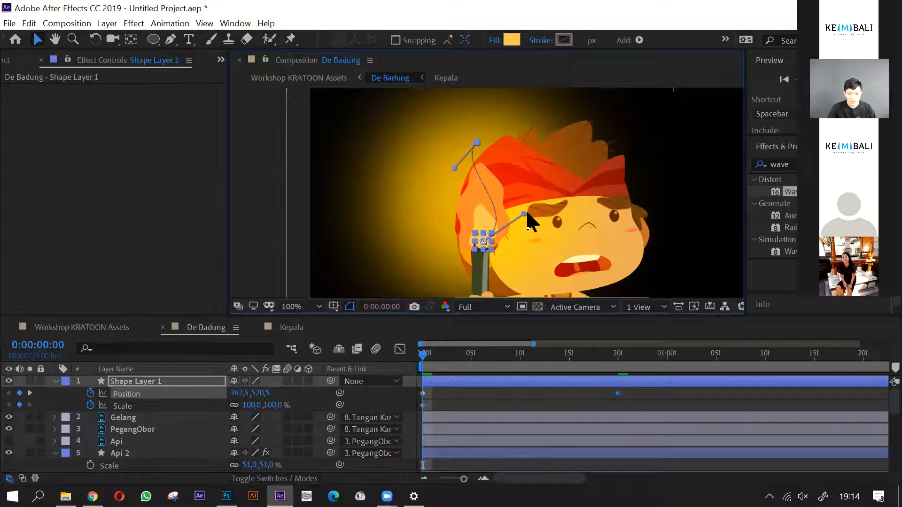
pyautogui.moveTo(522, 210); pyautogui.dragTo(544, 199)
pyautogui.moveTo(475, 140); pyautogui.dragTo(465, 145)
pyautogui.moveTo(546, 206); pyautogui.dragTo(554, 200)
pyautogui.moveTo(465, 145); pyautogui.dragTo(470, 151)
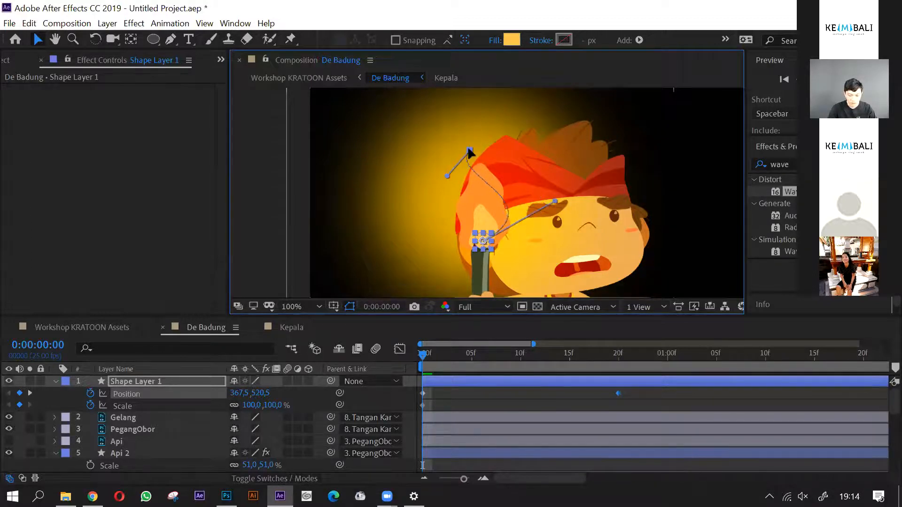
# - Add a Scale keyframe to Shape Layer 1 at 0:00:00:10 and set its Scale to 0% at 0:00:00:20
pyautogui.moveTo(425, 364); pyautogui.dragTo(519, 365)
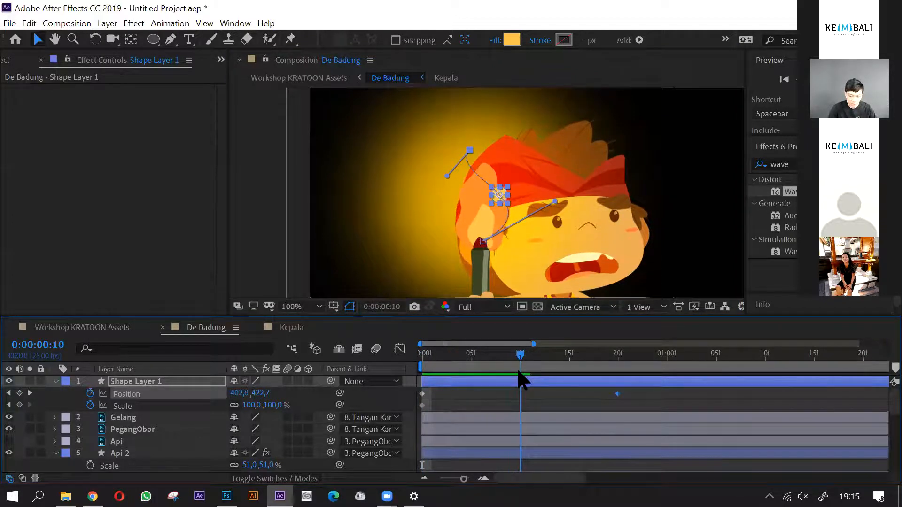
pyautogui.click(19, 405)
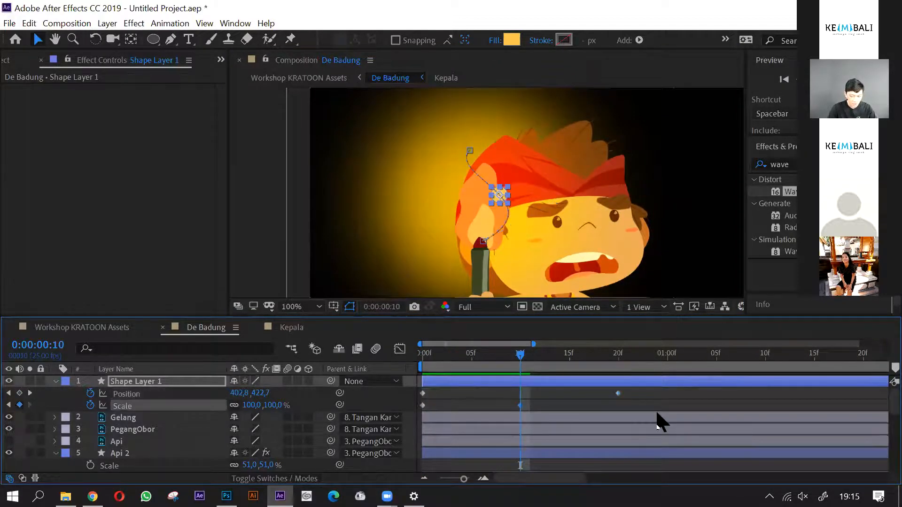
pyautogui.click(613, 364)
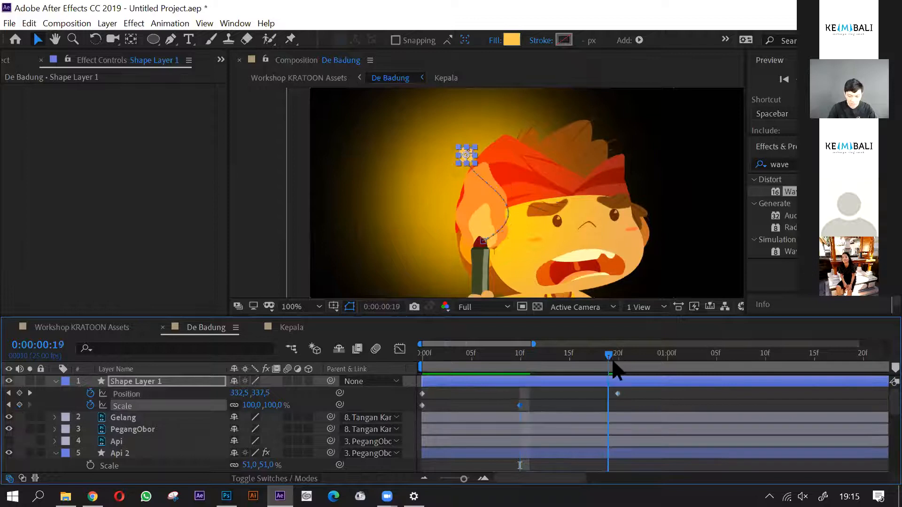
pyautogui.click(274, 405)
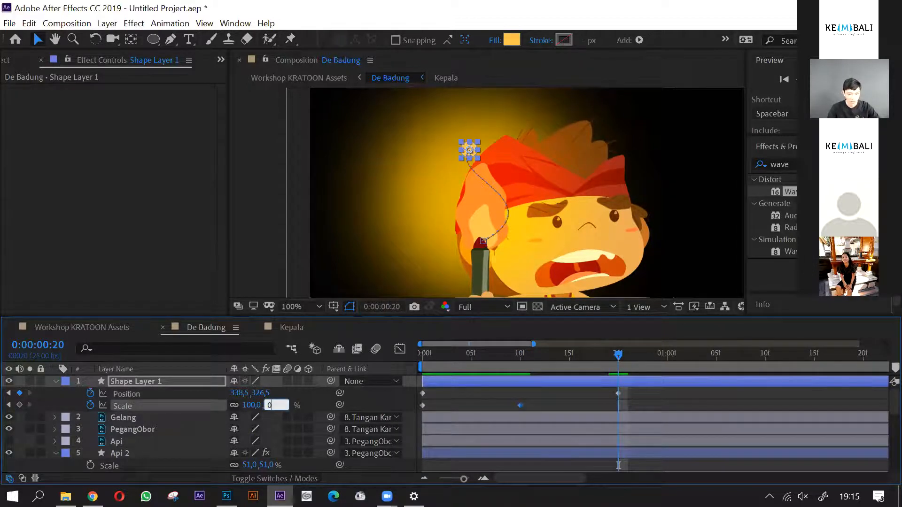
pyautogui.press('Return')
# - Set the Scale of Shape Layer 1 to 30% at the first frame
pyautogui.click(426, 357)
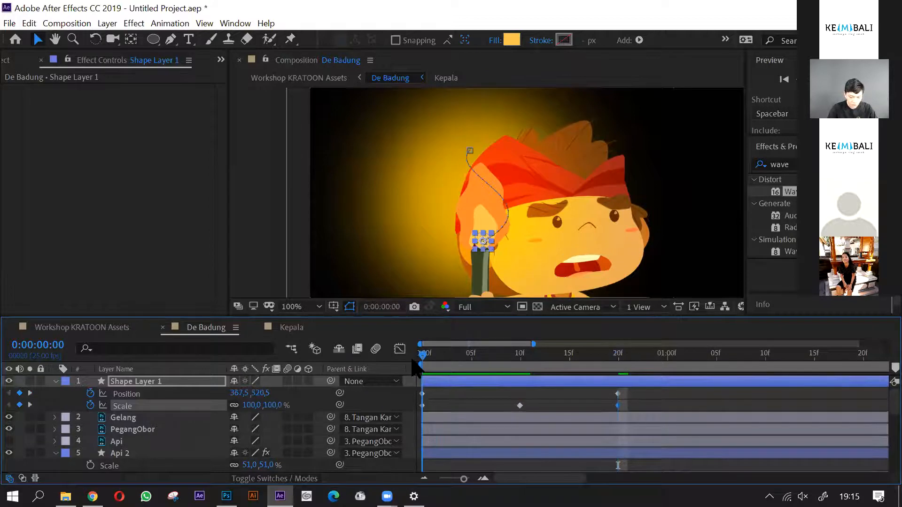
pyautogui.click(273, 405)
pyautogui.write('30')
pyautogui.press('Return')
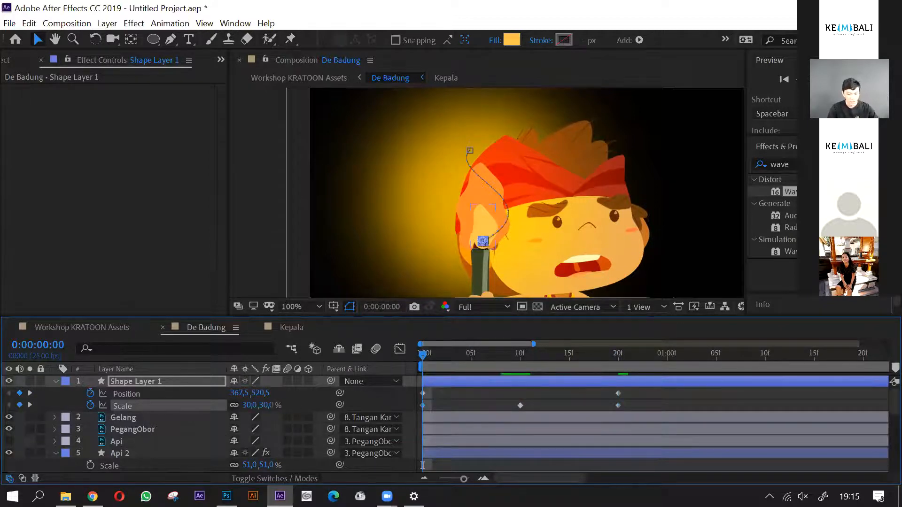
pyautogui.click(455, 410)
# - Set the Scale of Shape Layer 1 to 70% at 0:00:00:10
pyautogui.moveTo(426, 359); pyautogui.dragTo(520, 359)
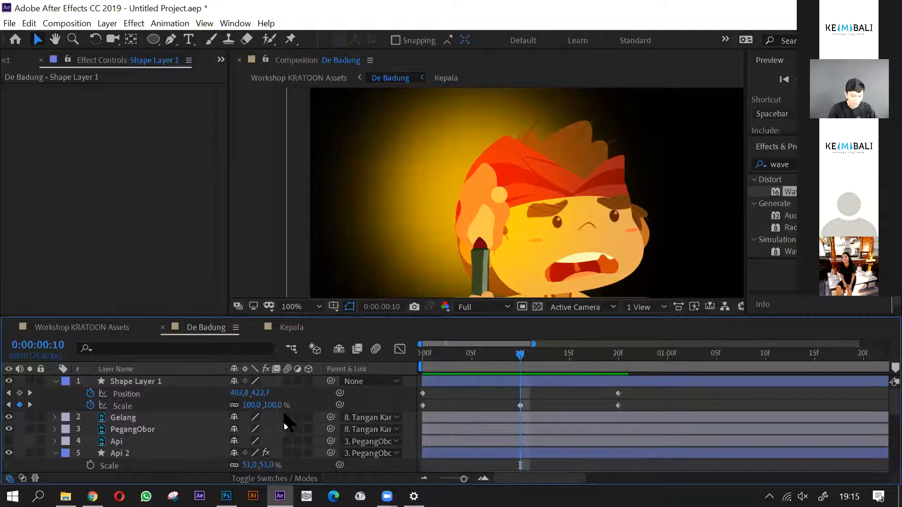
pyautogui.click(270, 408)
pyautogui.write('70')
pyautogui.press('Return')
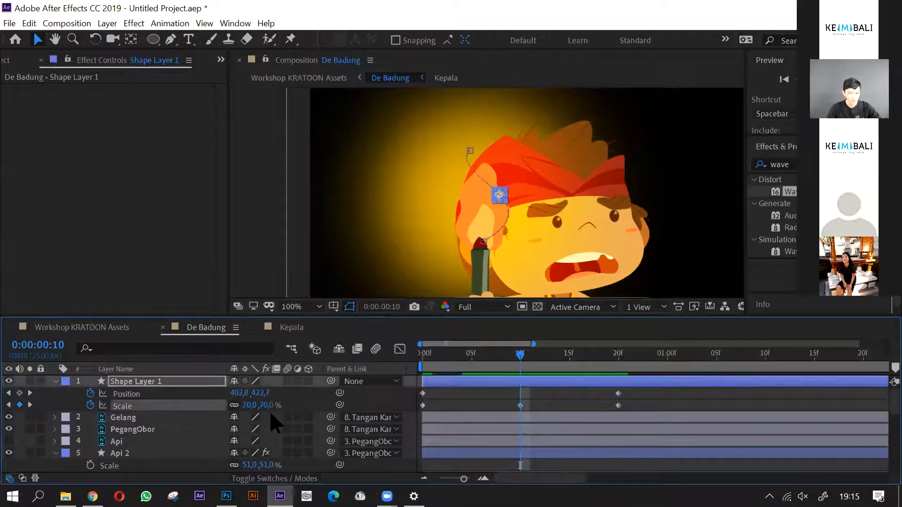
# - Preview the circle's rising and shrinking motion from the first frame
pyautogui.click(556, 412)
pyautogui.moveTo(520, 356); pyautogui.dragTo(359, 376)
pyautogui.press('space')
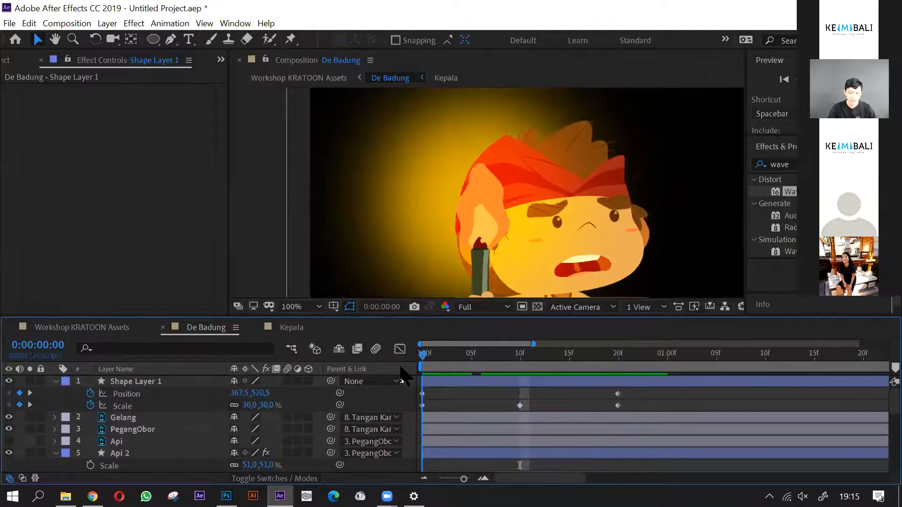
# - Try trimming the end of Shape Layer 1 at 0:00:00:20, and undo the trim
pyautogui.moveTo(573, 377); pyautogui.dragTo(615, 392)
pyautogui.click(622, 382)
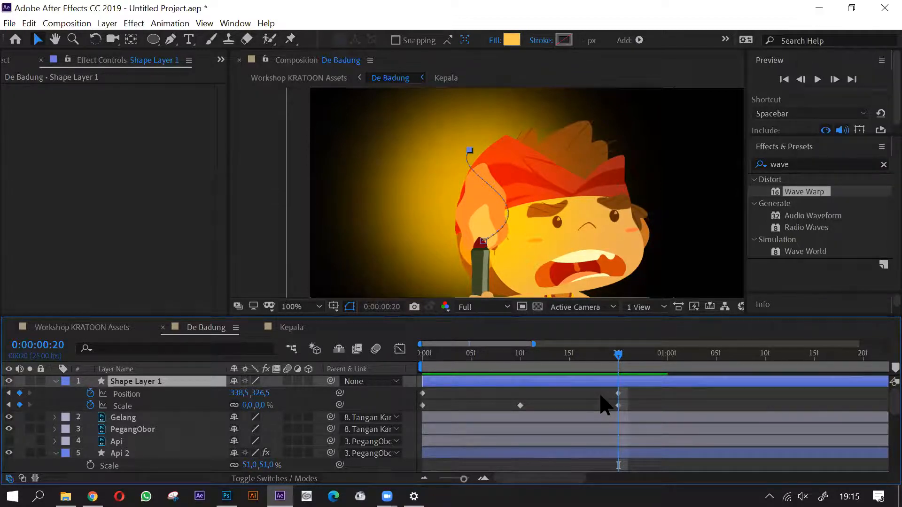
pyautogui.hotkey('alt', ']')
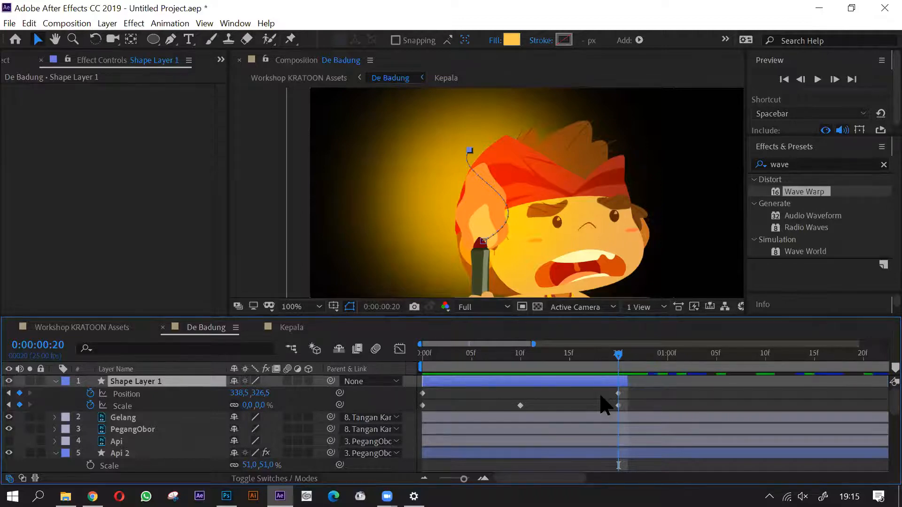
pyautogui.hotkey('ctrl', 'z')
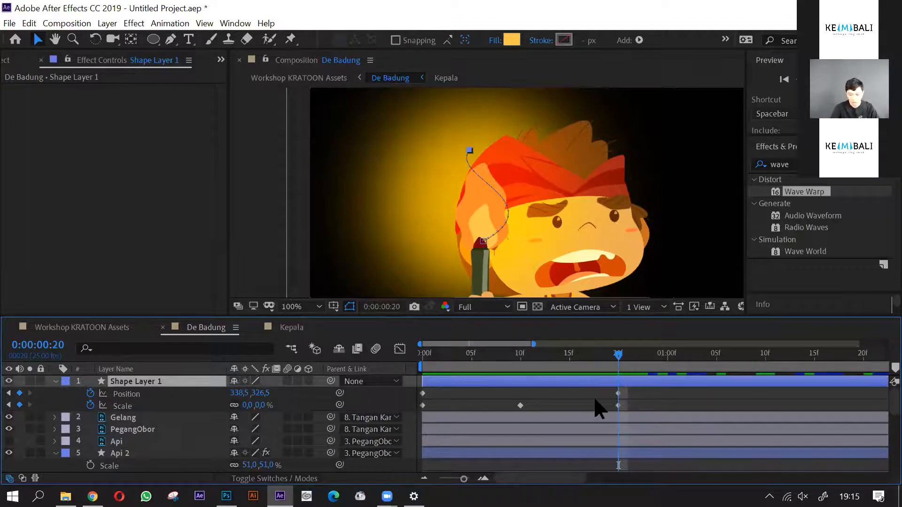
# - Shorten Shape Layer 1 so that it ends at its last keyframes at 0:00:00:20
pyautogui.press('-')
pyautogui.press('-')
pyautogui.press('-')
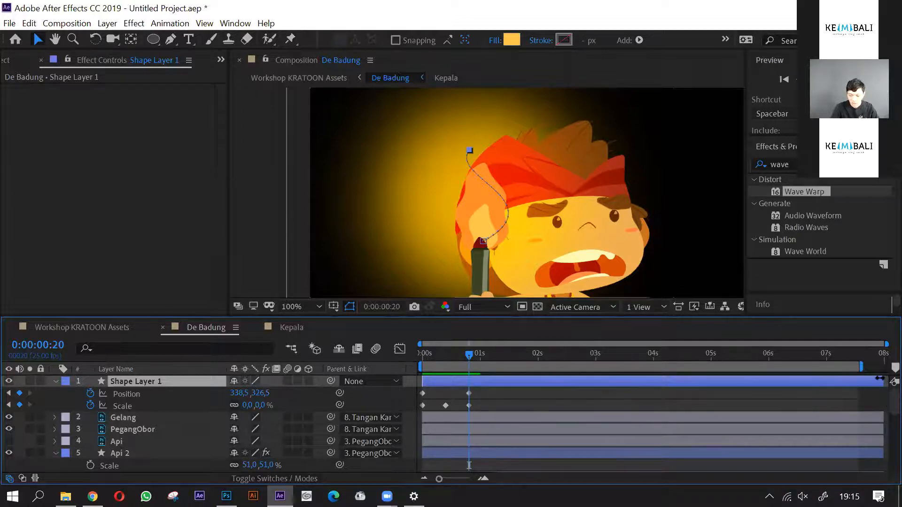
pyautogui.moveTo(863, 381); pyautogui.dragTo(493, 381)
pyautogui.press('=')
pyautogui.press('=')
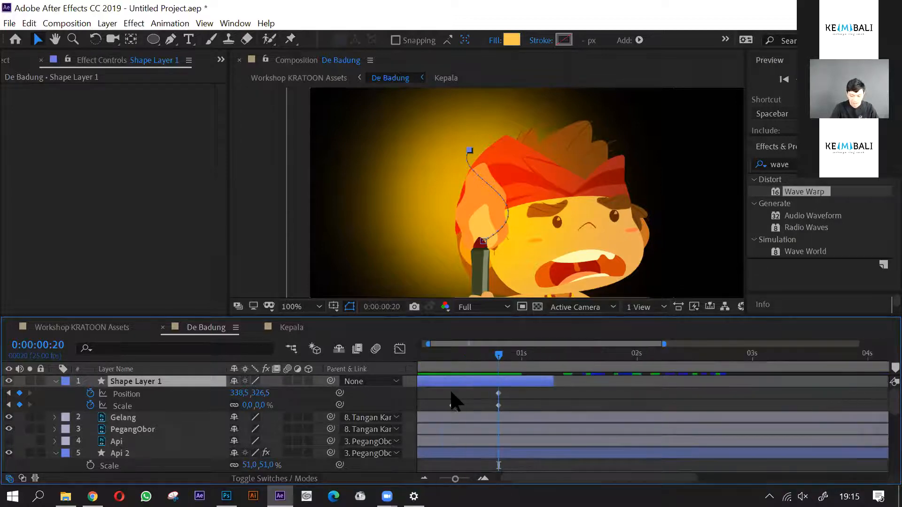
pyautogui.moveTo(656, 382); pyautogui.dragTo(545, 386)
pyautogui.press('-')
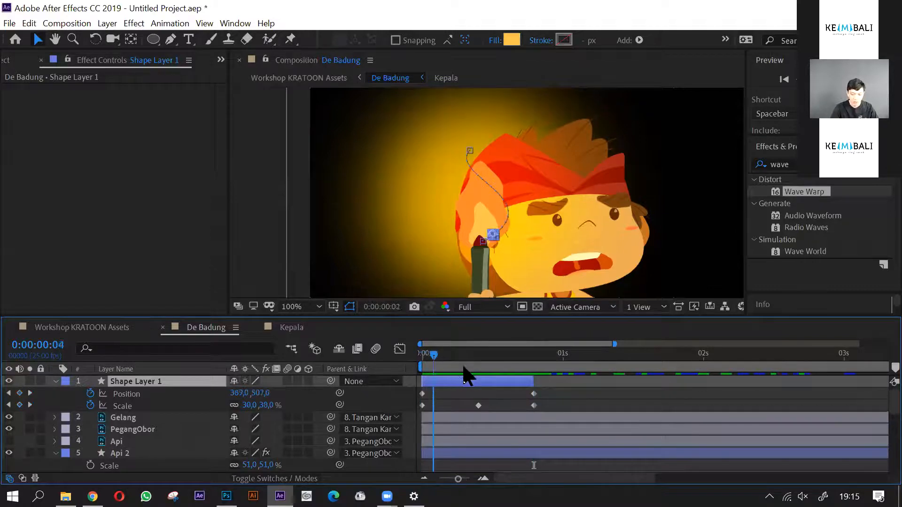
# - Scrub through the trimmed circle animation, returning to the first frame with Shape Layer 1 selected
pyautogui.moveTo(537, 375); pyautogui.dragTo(422, 362)
pyautogui.click(585, 403)
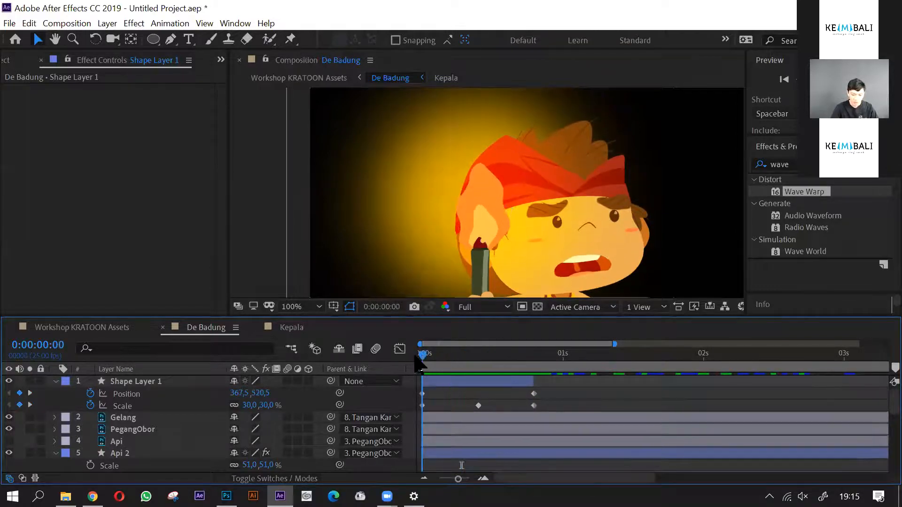
pyautogui.click(451, 383)
pyautogui.moveTo(426, 358); pyautogui.dragTo(412, 417)
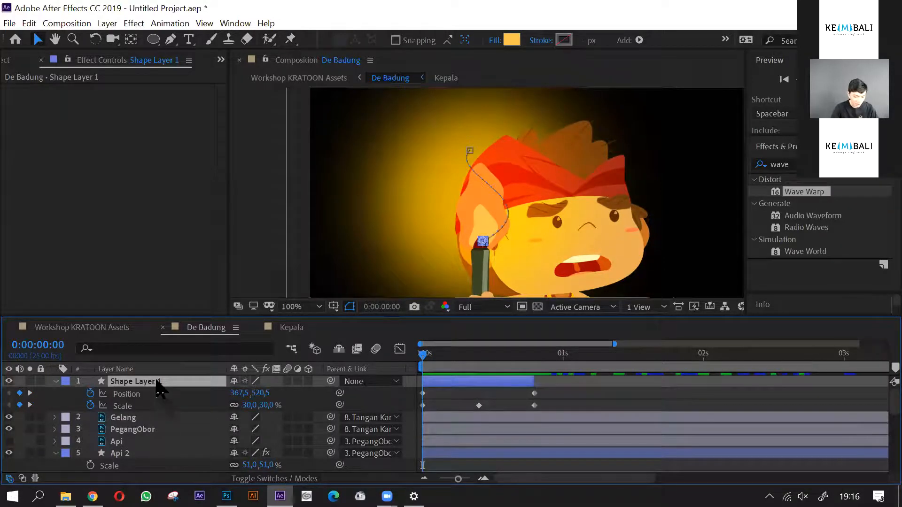
# - Duplicate Shape Layer 1, reveal the copy's keyframes and shift the copy to start at 0:00:00:05
pyautogui.hotkey('ctrl', 'd')
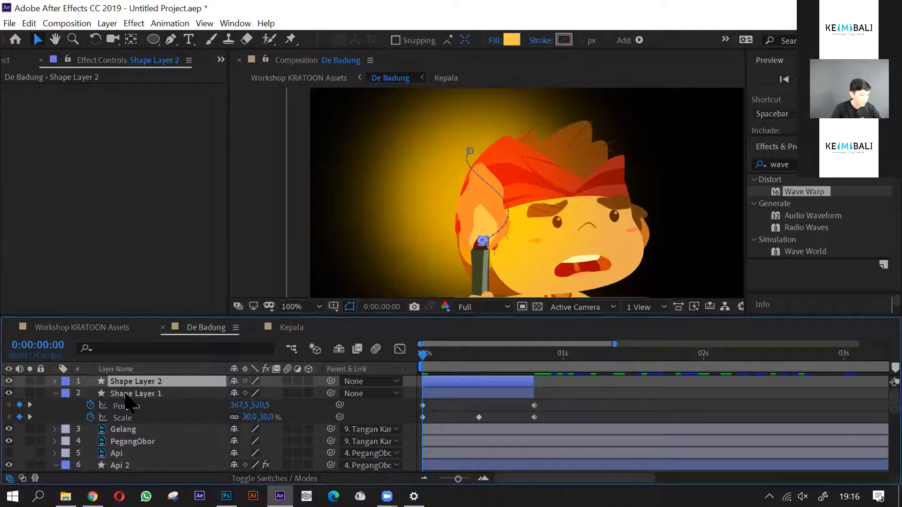
pyautogui.press('u')
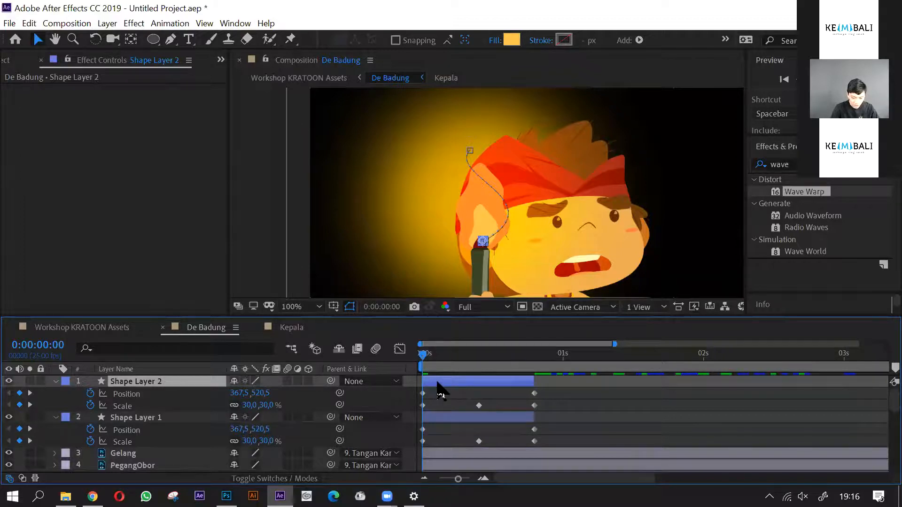
pyautogui.moveTo(445, 384); pyautogui.dragTo(461, 387)
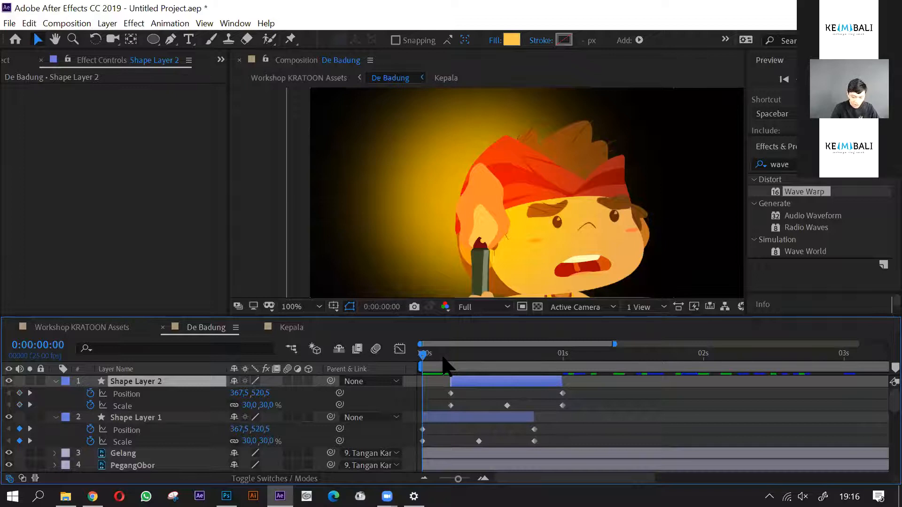
pyautogui.moveTo(443, 360)
pyautogui.mouseDown()
pyautogui.moveTo(462, 360)
pyautogui.moveTo(450, 362)
pyautogui.mouseUp()
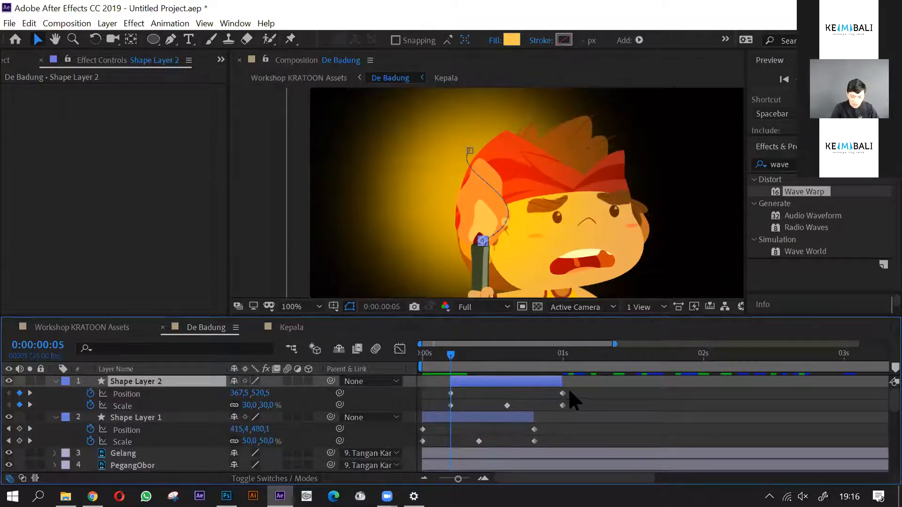
# - Reshape Shape Layer 2's motion path to curve the opposite way and move its end point to position 391.5, 311.5
pyautogui.moveTo(570, 391); pyautogui.dragTo(546, 397)
pyautogui.moveTo(555, 201); pyautogui.dragTo(507, 203)
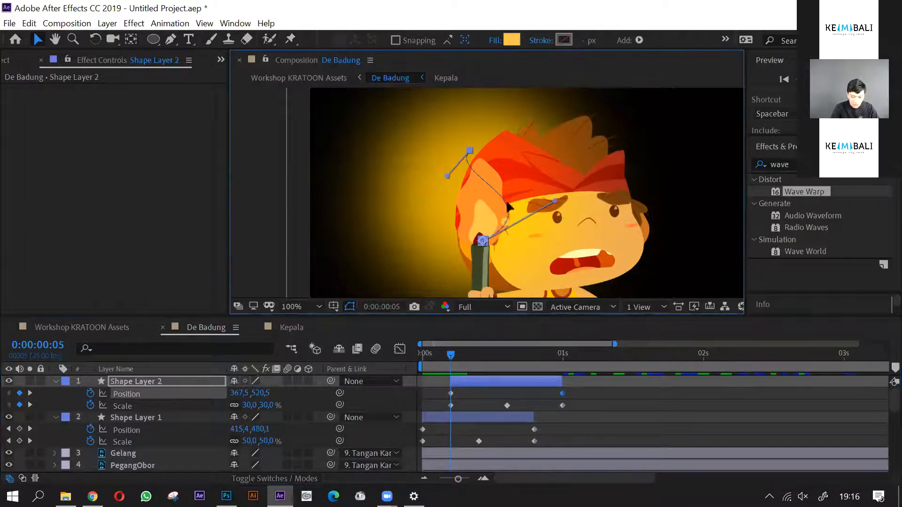
pyautogui.moveTo(458, 180); pyautogui.dragTo(508, 154)
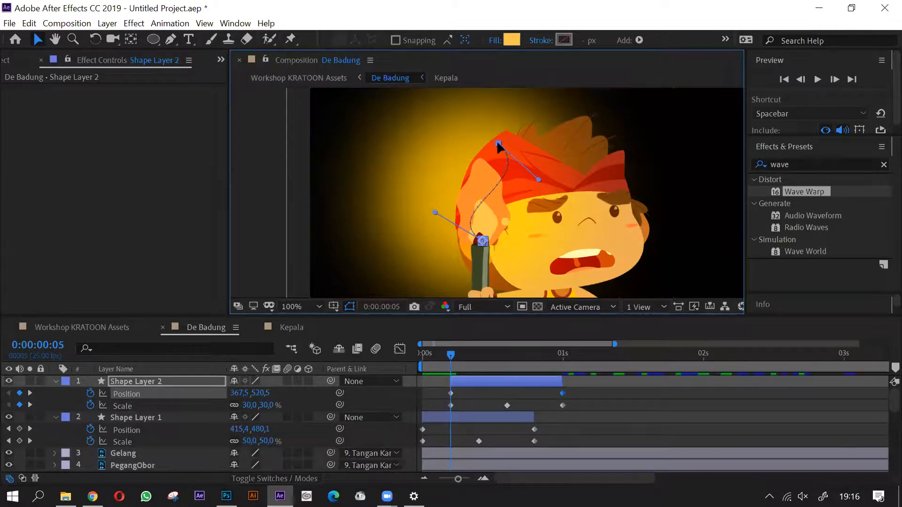
pyautogui.click(598, 400)
# - Duplicate Shape Layer 1 and Shape Layer 2 together and shift the copies to start at about two seconds
pyautogui.scroll(-2, 565, 398)
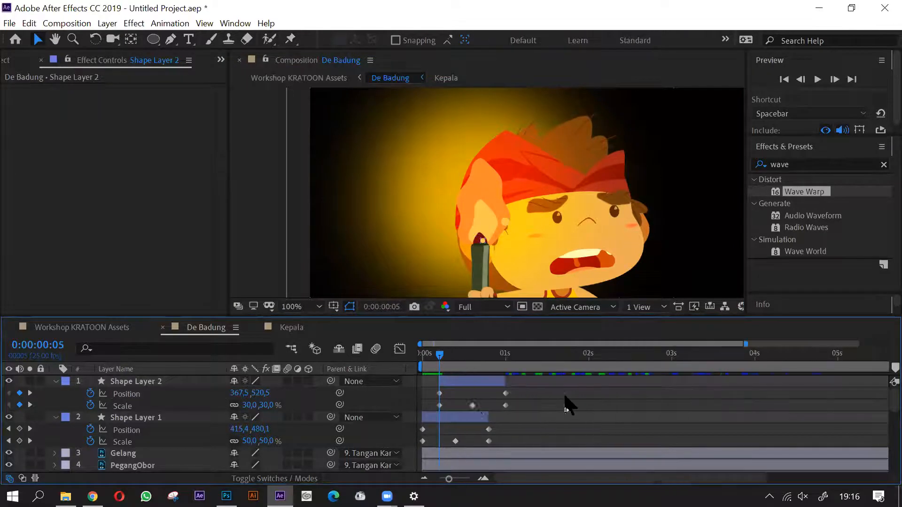
pyautogui.moveTo(437, 352); pyautogui.dragTo(541, 353)
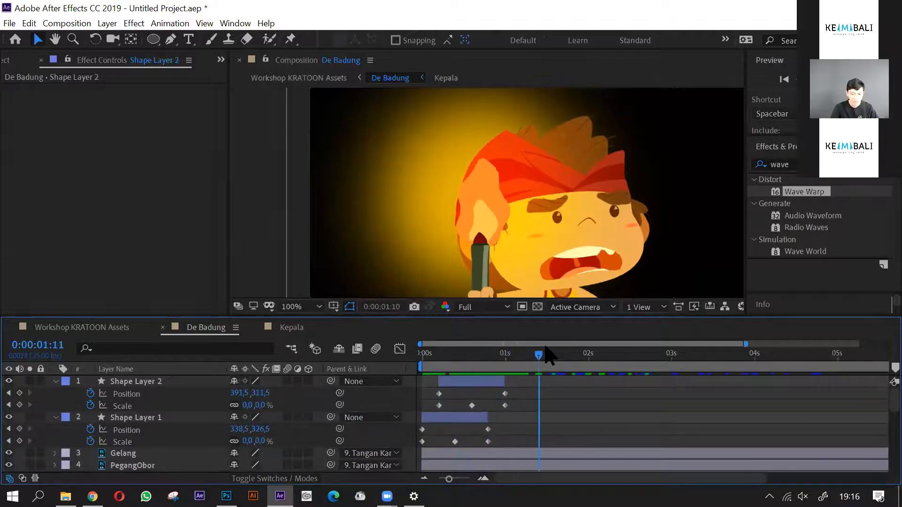
pyautogui.click(480, 381)
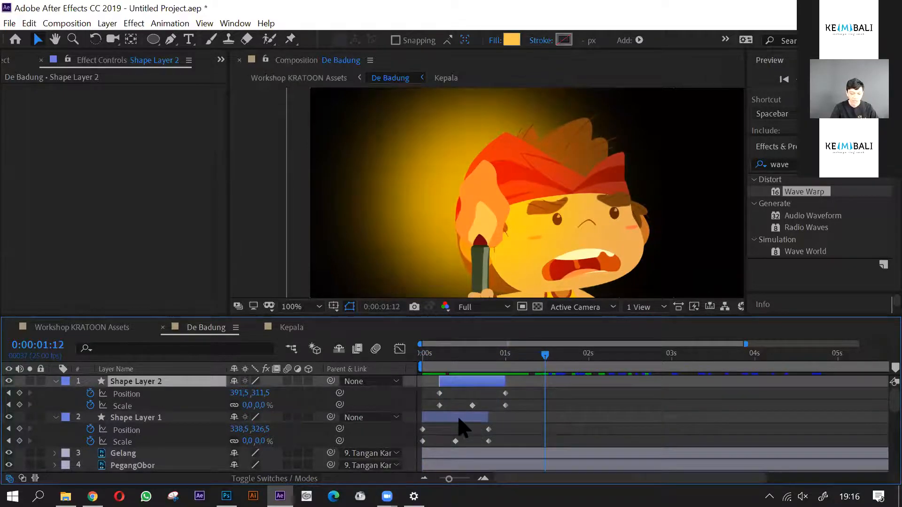
pyautogui.keyDown('shift'); pyautogui.click(459, 419); pyautogui.keyUp('shift')
pyautogui.hotkey('ctrl', 'd')
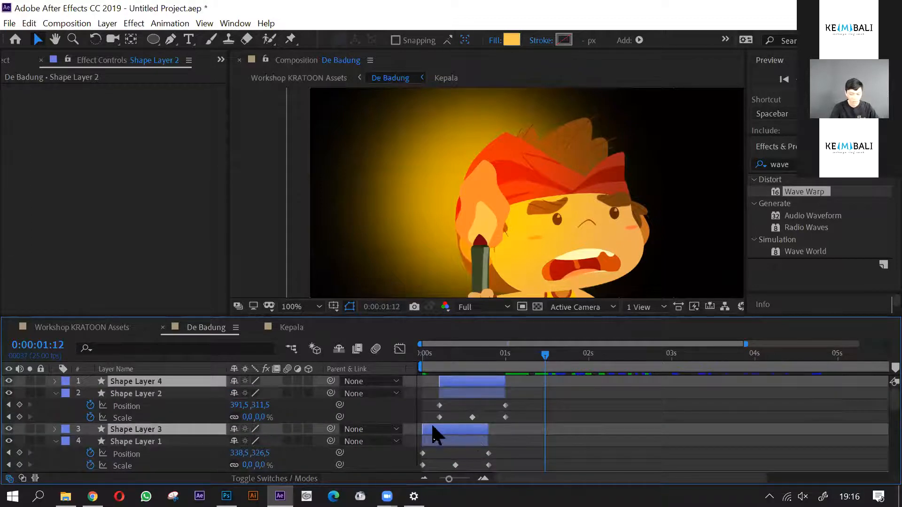
pyautogui.moveTo(523, 436); pyautogui.dragTo(673, 447)
# - Duplicate the spark pair two more times, starting one pair at about four seconds and the other just before six seconds
pyautogui.press('-')
pyautogui.hotkey('ctrl', 'd')
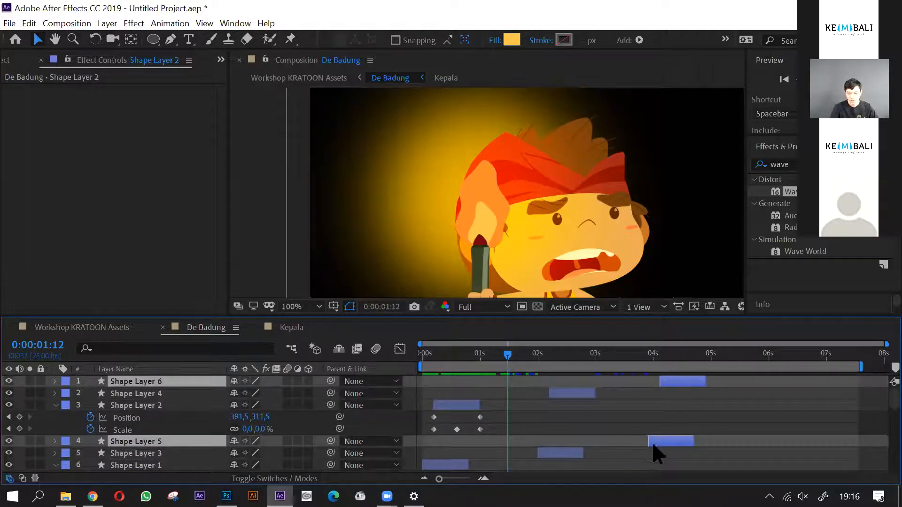
pyautogui.hotkey('ctrl', 'd')
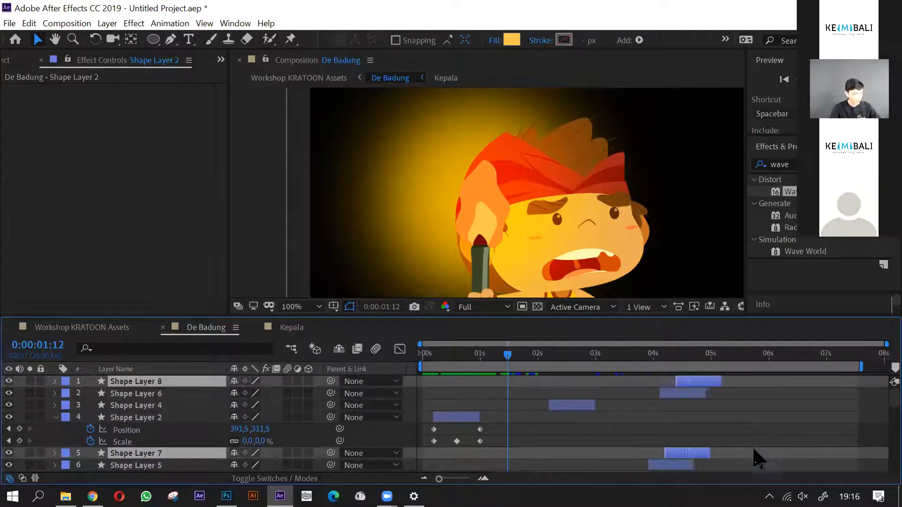
pyautogui.moveTo(754, 451); pyautogui.dragTo(780, 452)
# - Scrub through the De Badung composition to review the repeated sparks around the torch, returning to the first frame
pyautogui.moveTo(492, 358)
pyautogui.mouseDown()
pyautogui.moveTo(420, 359)
pyautogui.moveTo(479, 365)
pyautogui.moveTo(510, 358)
pyautogui.mouseUp()
pyautogui.scroll(-2, 517, 282)
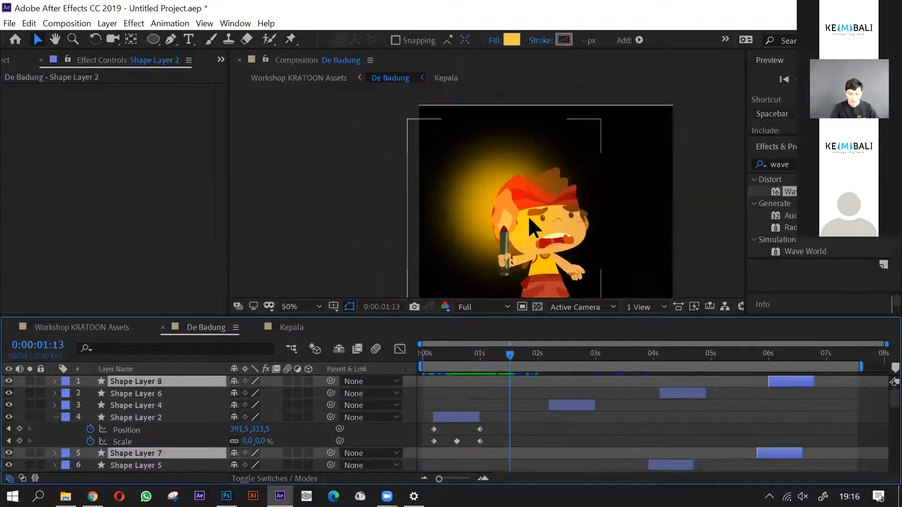
pyautogui.moveTo(616, 244); pyautogui.dragTo(588, 220)
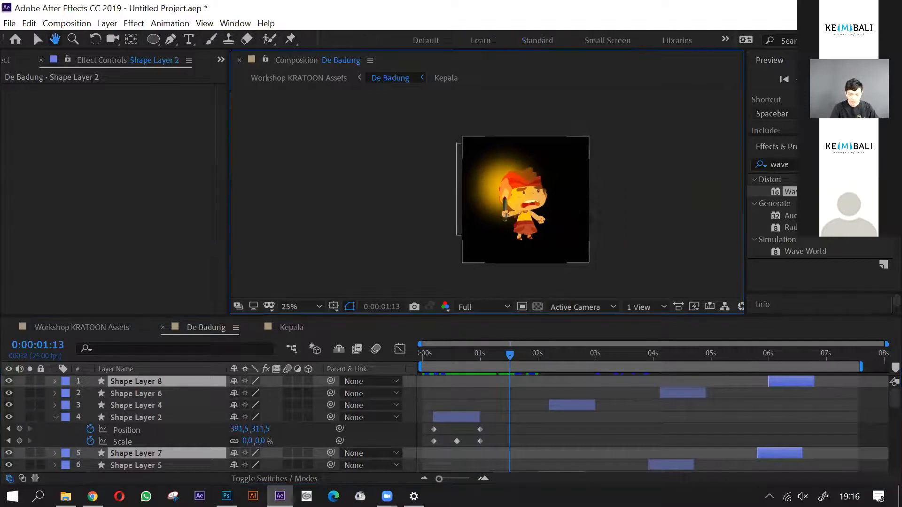
pyautogui.moveTo(515, 360); pyautogui.dragTo(709, 373)
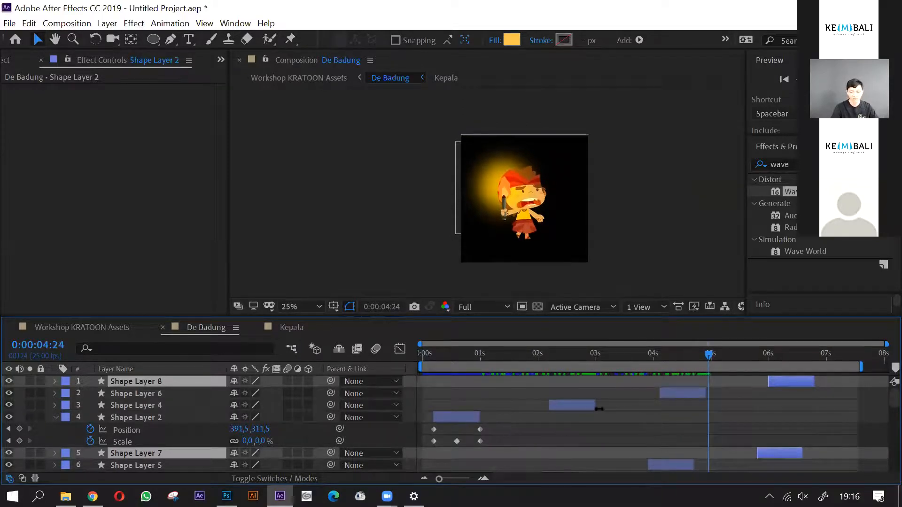
pyautogui.moveTo(483, 352); pyautogui.dragTo(520, 372)
pyautogui.moveTo(576, 368); pyautogui.dragTo(658, 371)
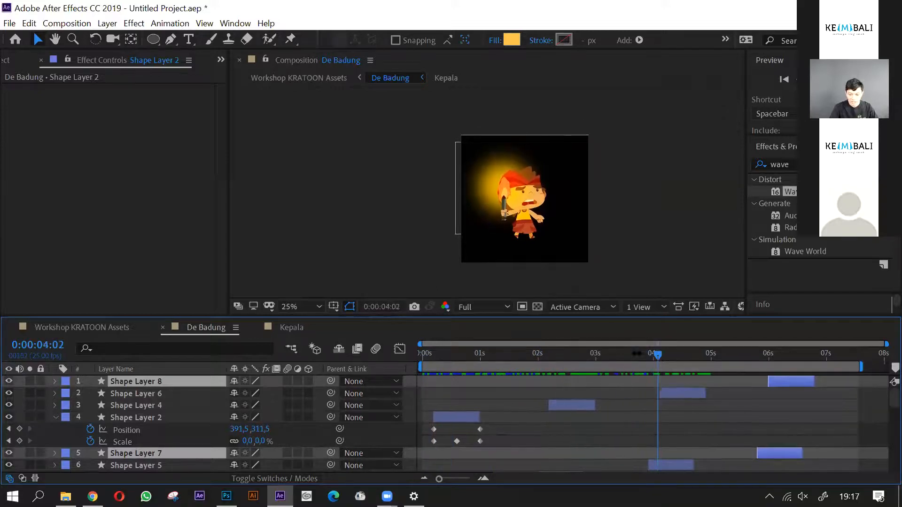
pyautogui.scroll(2, 572, 238)
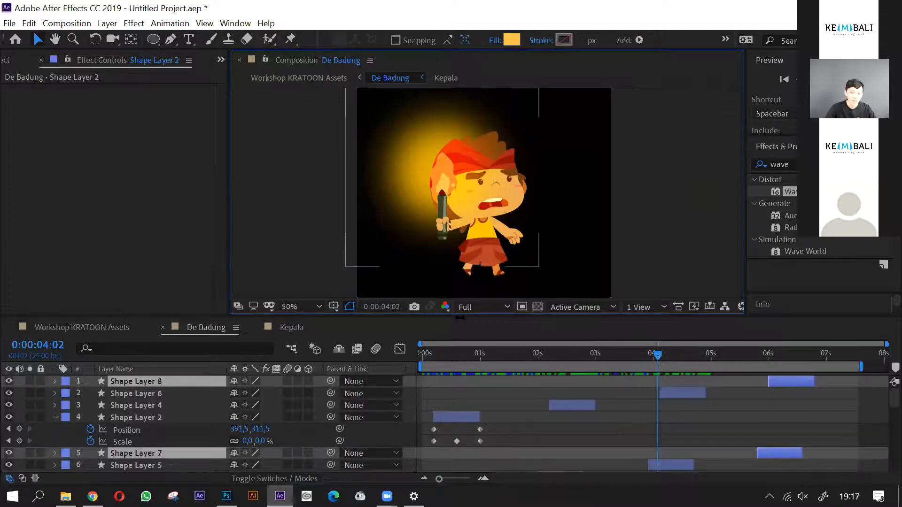
pyautogui.click(415, 369)
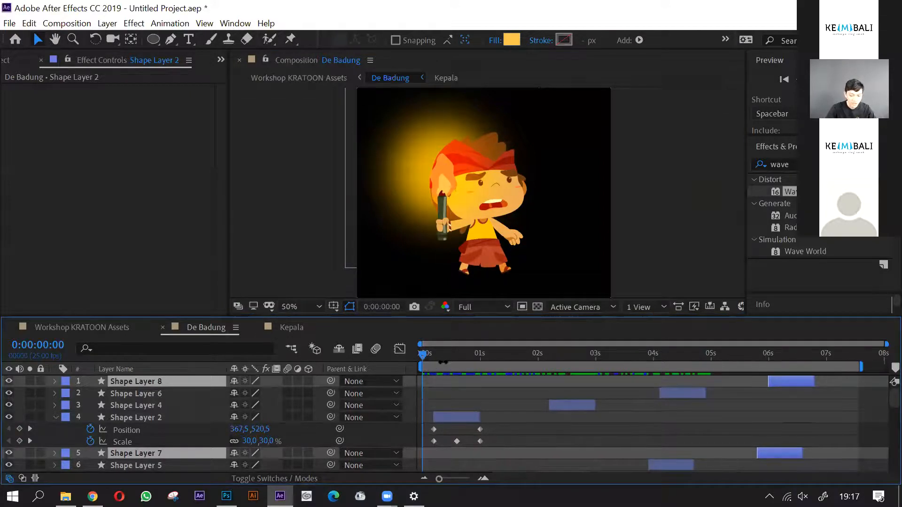
pyautogui.moveTo(425, 361); pyautogui.dragTo(412, 381)
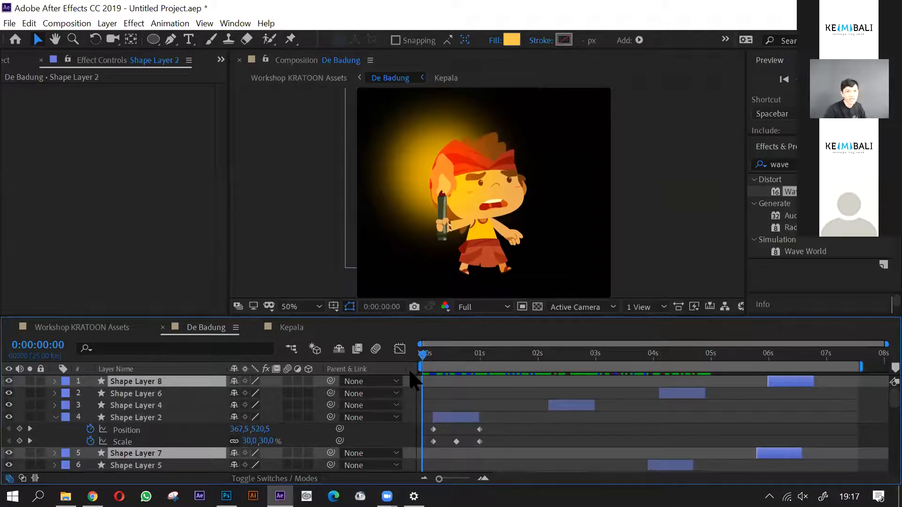
pyautogui.moveTo(425, 358); pyautogui.dragTo(697, 384)
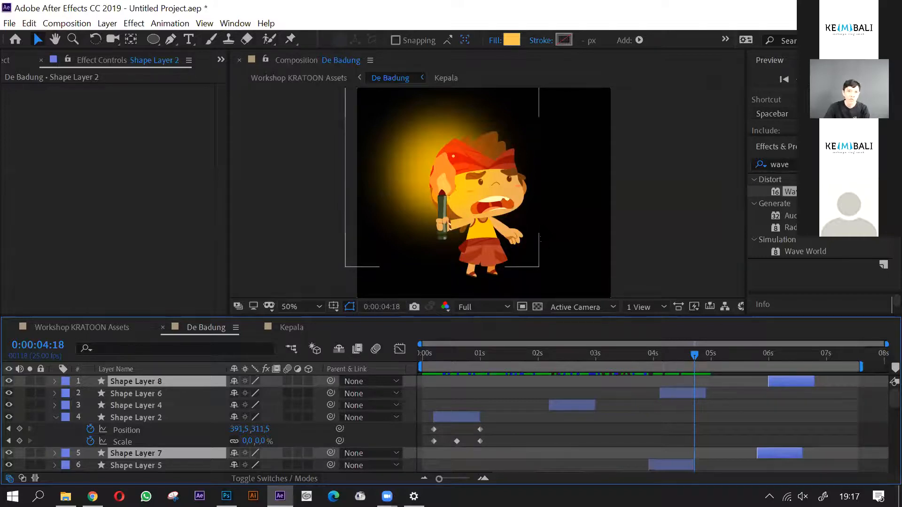
pyautogui.moveTo(621, 360); pyautogui.dragTo(398, 367)
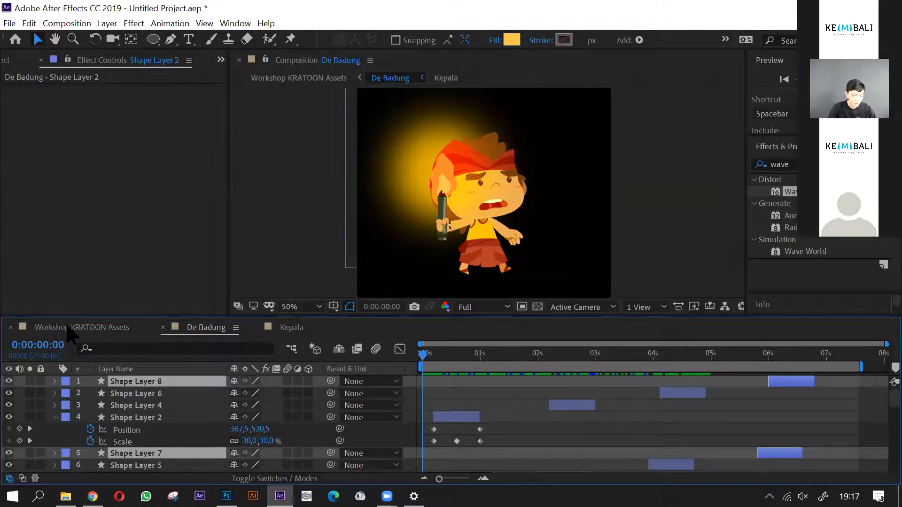
# - Preview the Workshop KRATOON Assets composition at the Fit up to 100% view, scrubbing through to near its end
pyautogui.click(67, 328)
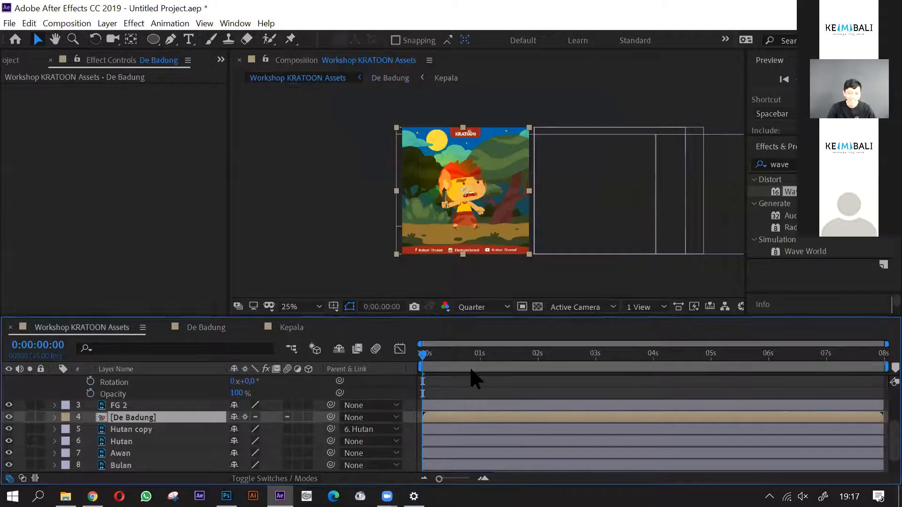
pyautogui.press('space')
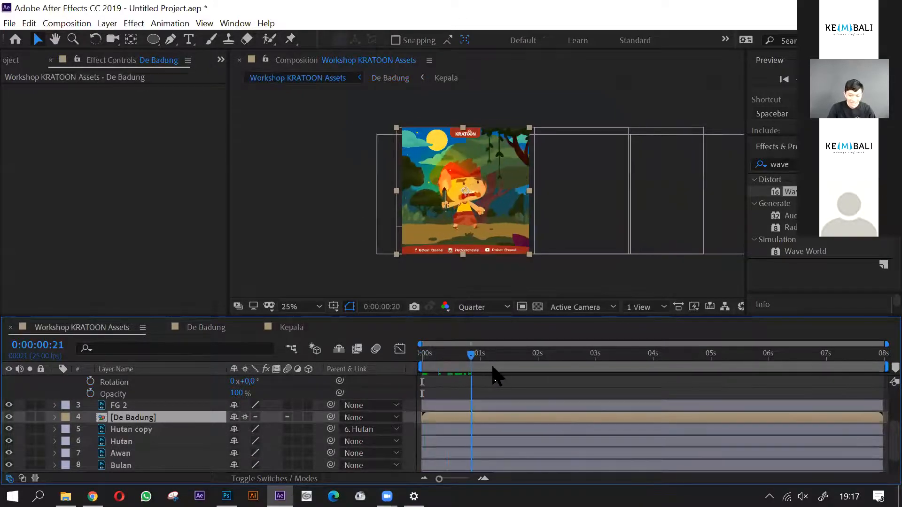
pyautogui.press('space')
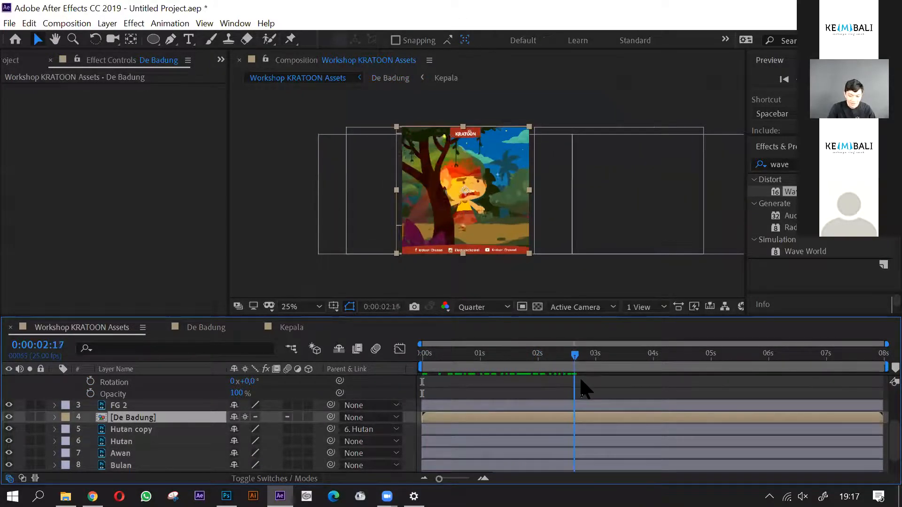
pyautogui.click(405, 293)
pyautogui.click(316, 307)
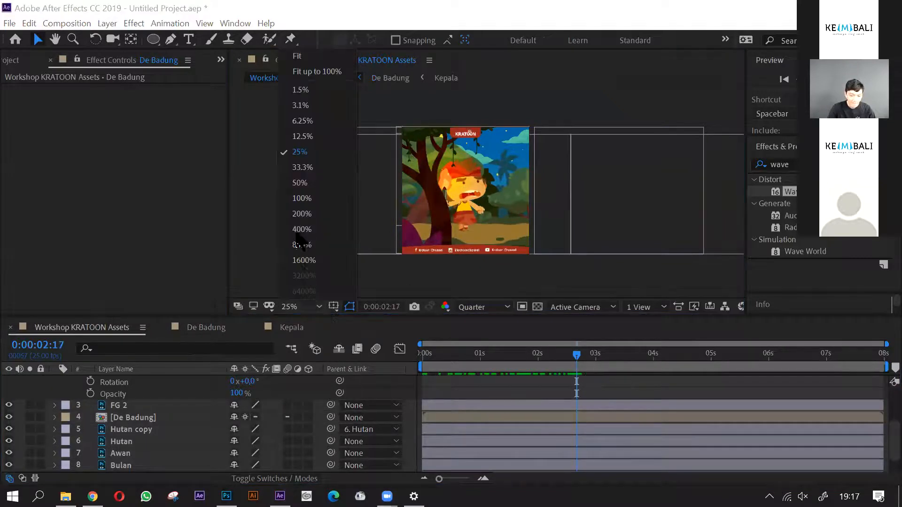
pyautogui.click(298, 71)
pyautogui.moveTo(577, 354); pyautogui.dragTo(859, 406)
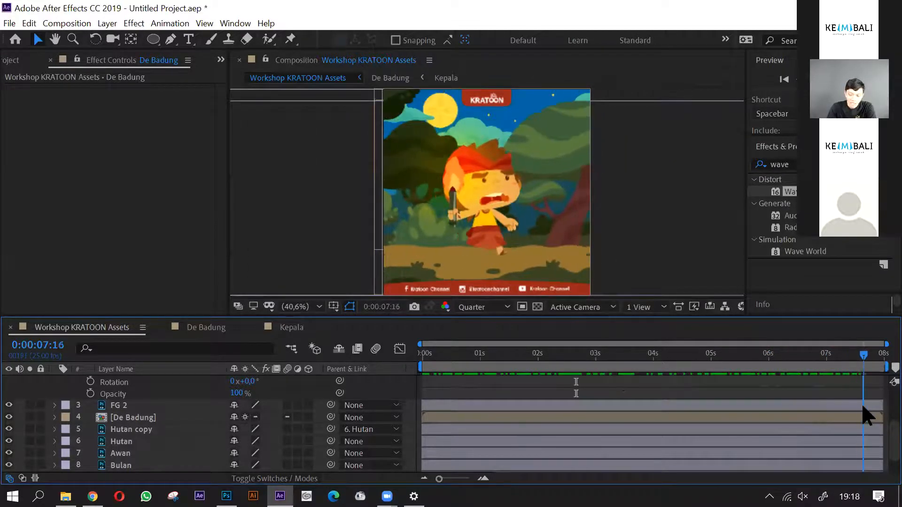
# - Open the Workshop KRATOON Animate video from the Tes folder, watch it full screen as a reference and pause it
pyautogui.click(66, 496)
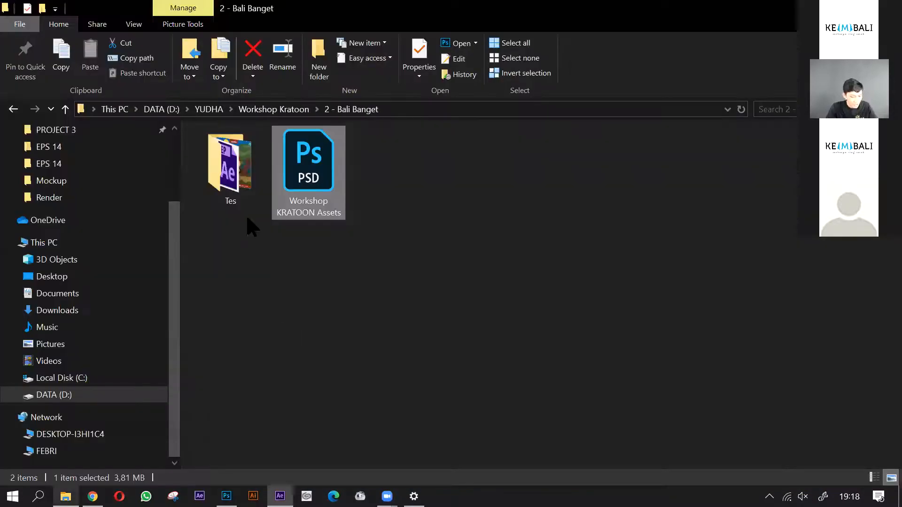
pyautogui.doubleClick(230, 193)
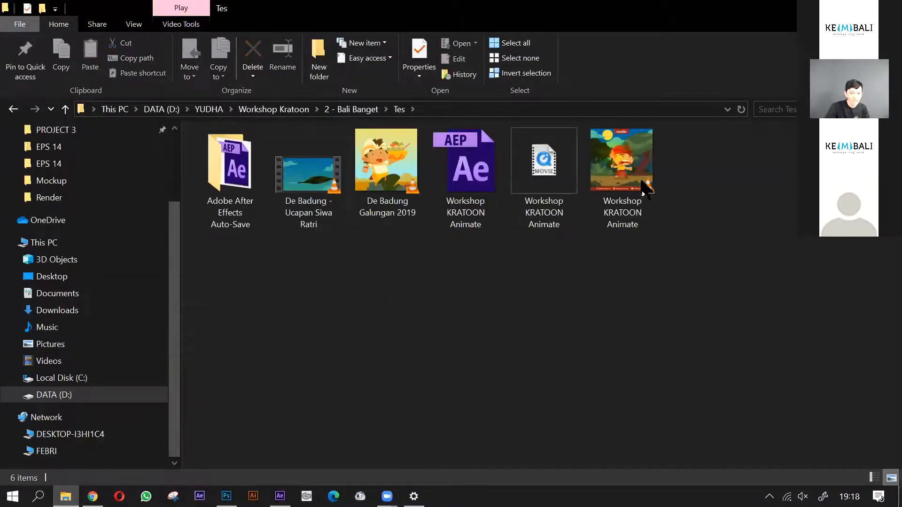
pyautogui.click(644, 188)
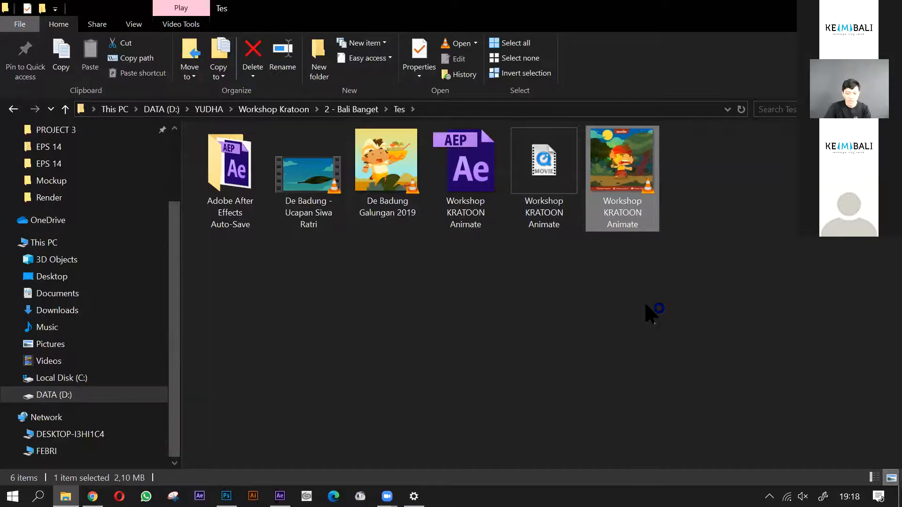
pyautogui.press('Return')
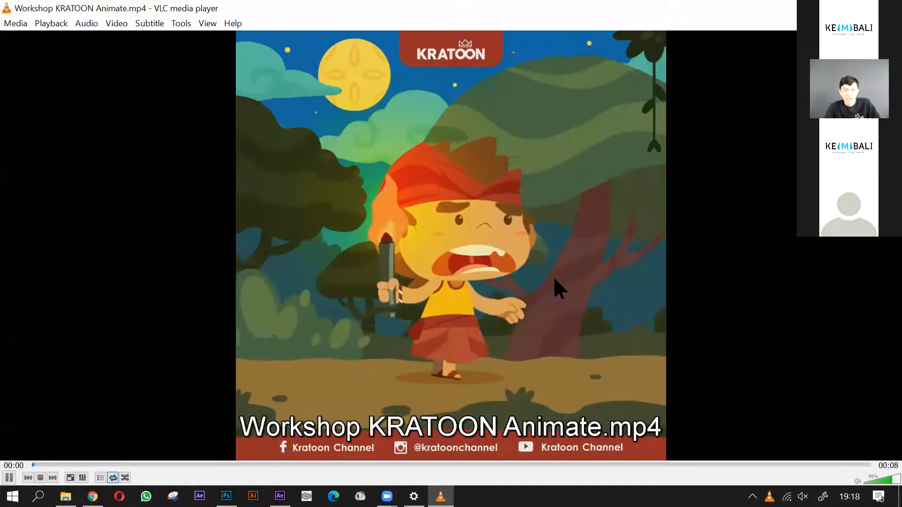
pyautogui.doubleClick(798, 350)
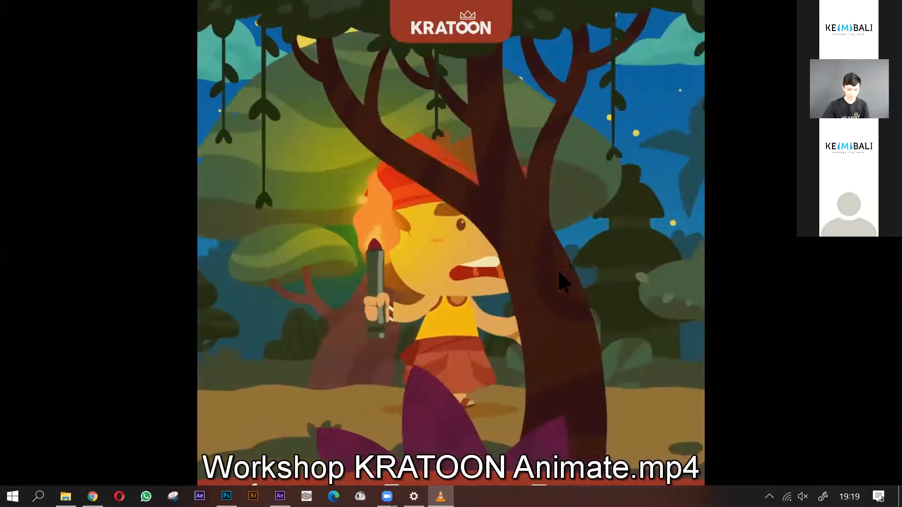
pyautogui.moveTo(588, 348)
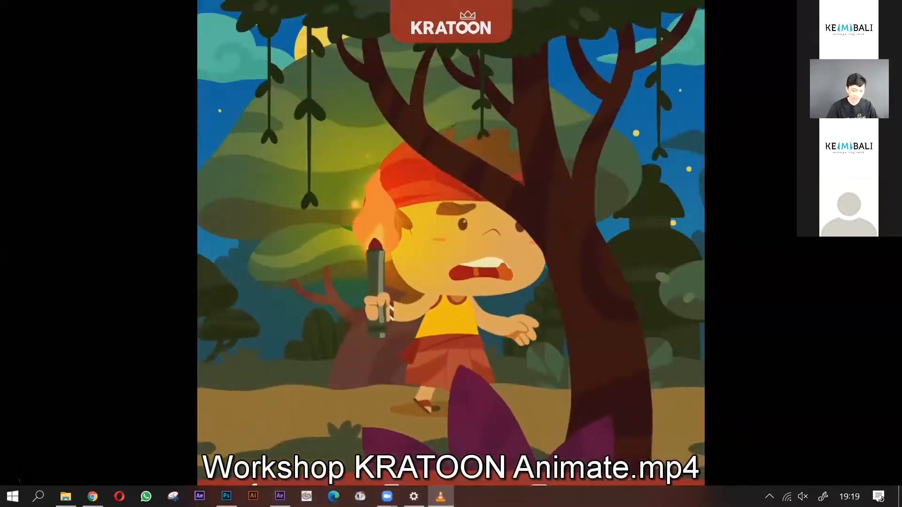
pyautogui.press('Escape')
pyautogui.press('space')
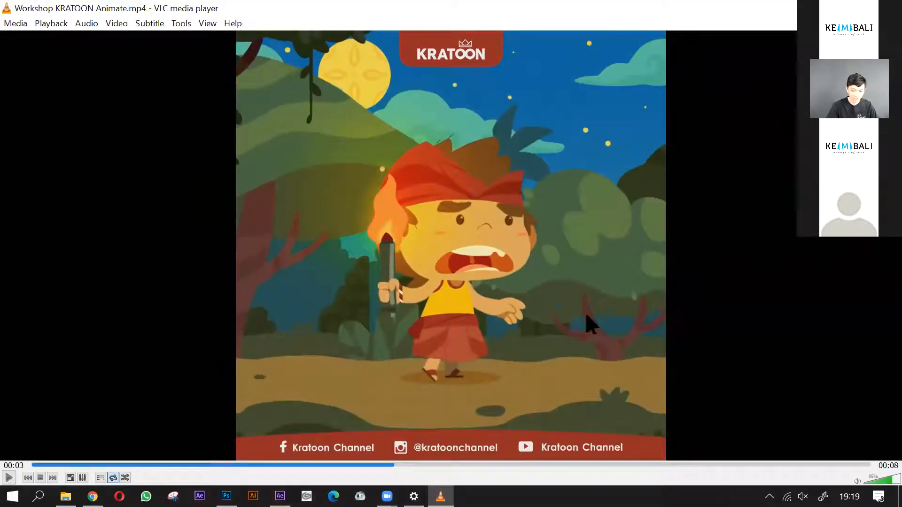
# - Switch back to After Effects, open the Kepala composition and select the Merem layer
pyautogui.hotkey('alt', 'Tab')
pyautogui.hotkey('alt', 'Tab')
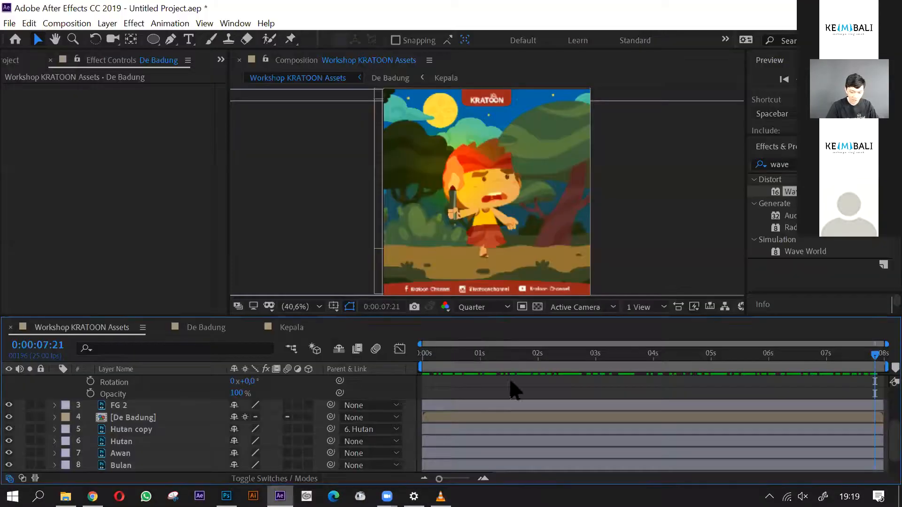
pyautogui.click(289, 332)
pyautogui.scroll(1, 139, 423)
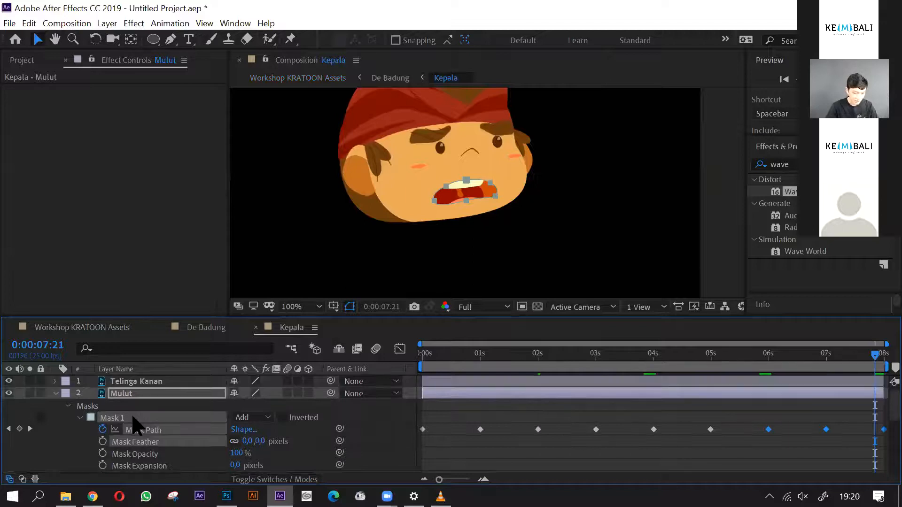
pyautogui.click(128, 397)
pyautogui.scroll(-5, 157, 413)
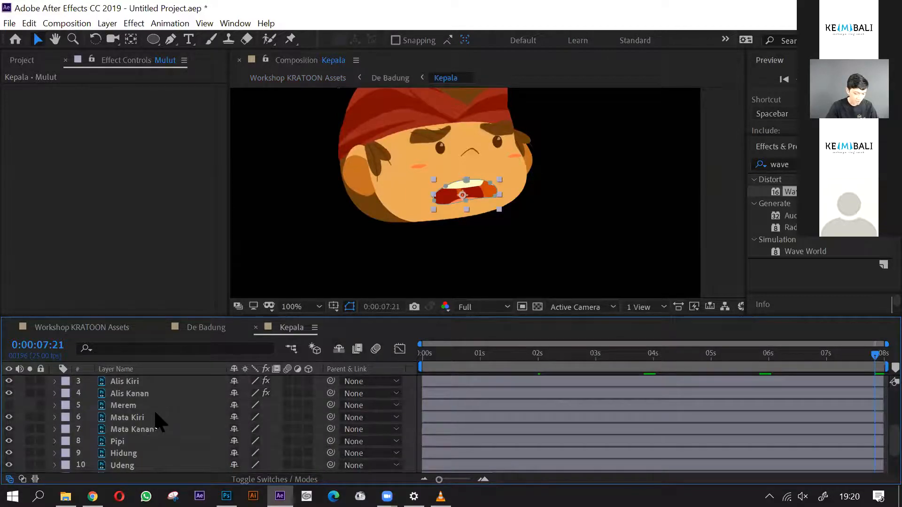
pyautogui.click(145, 405)
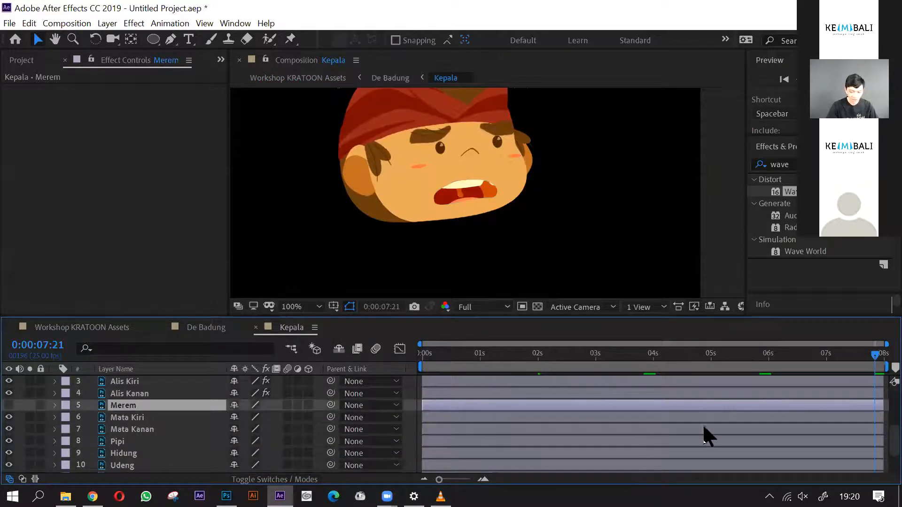
# - Trim the Mata Kiri and Mata Kanan layers in the Kepala composition so both end at 0:00:01:00
pyautogui.moveTo(465, 363); pyautogui.dragTo(416, 364)
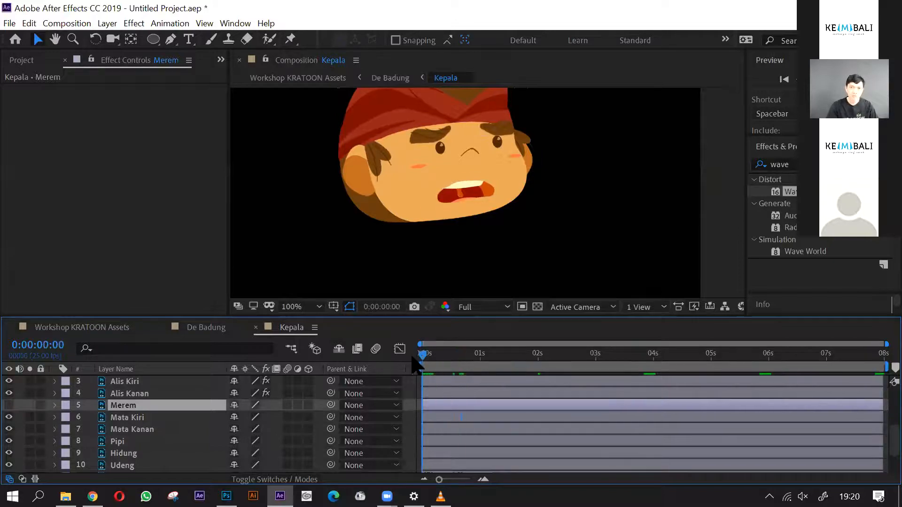
pyautogui.click(143, 418)
pyautogui.keyDown('shift'); pyautogui.click(146, 429); pyautogui.keyUp('shift')
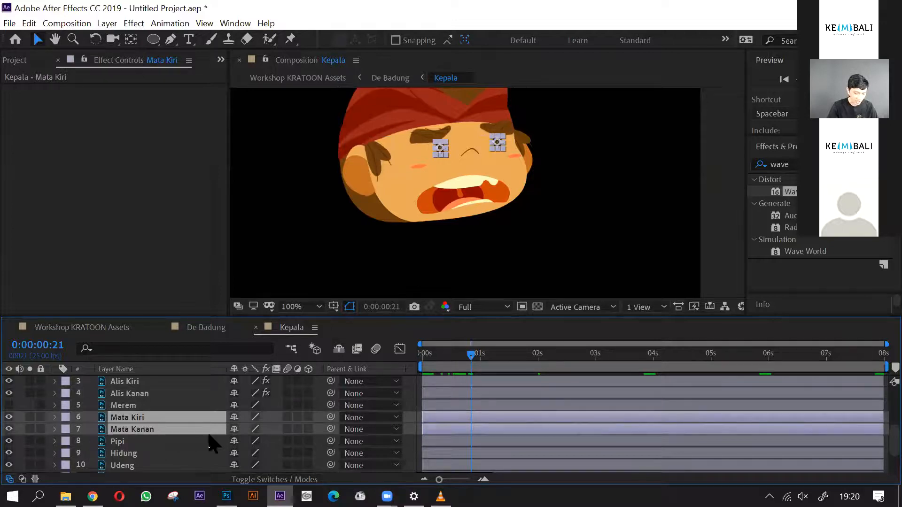
pyautogui.press('=')
pyautogui.press('=')
pyautogui.click(514, 366)
pyautogui.press('-')
pyautogui.press('-')
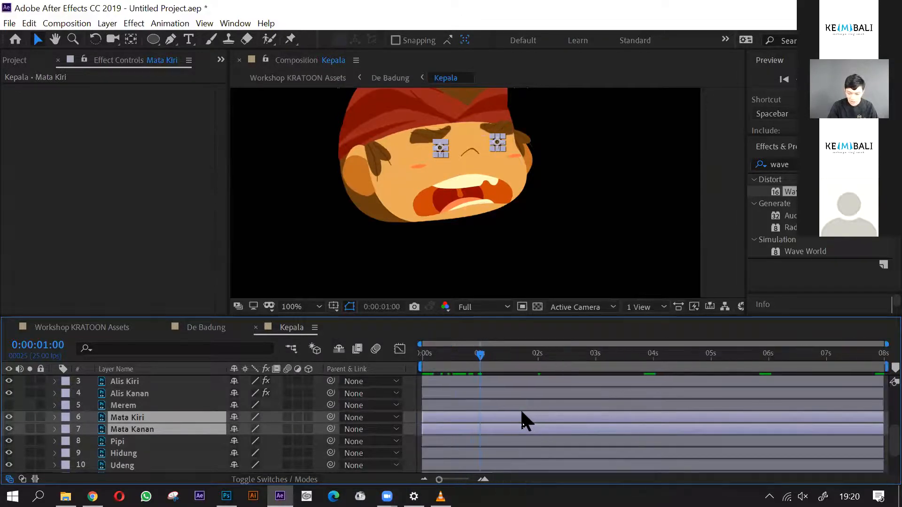
pyautogui.moveTo(880, 431); pyautogui.dragTo(517, 442)
pyautogui.press('=')
pyautogui.press('=')
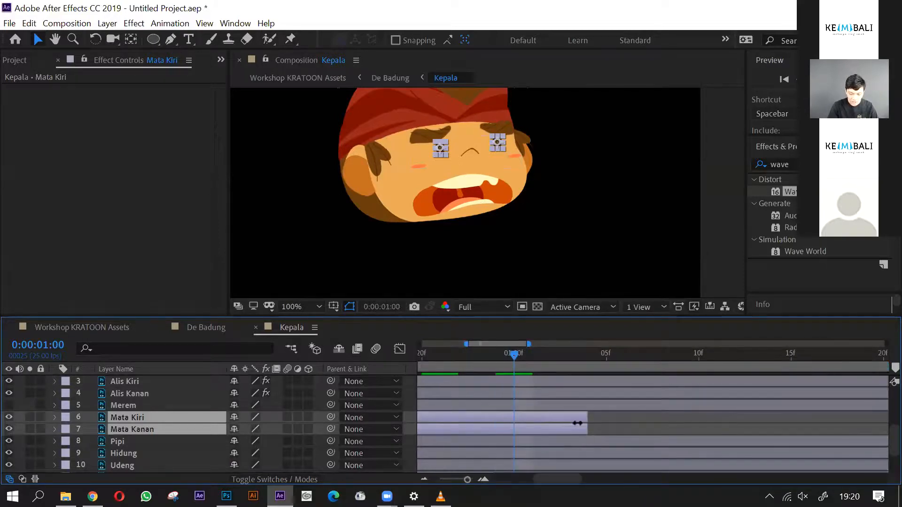
pyautogui.moveTo(588, 428); pyautogui.dragTo(525, 435)
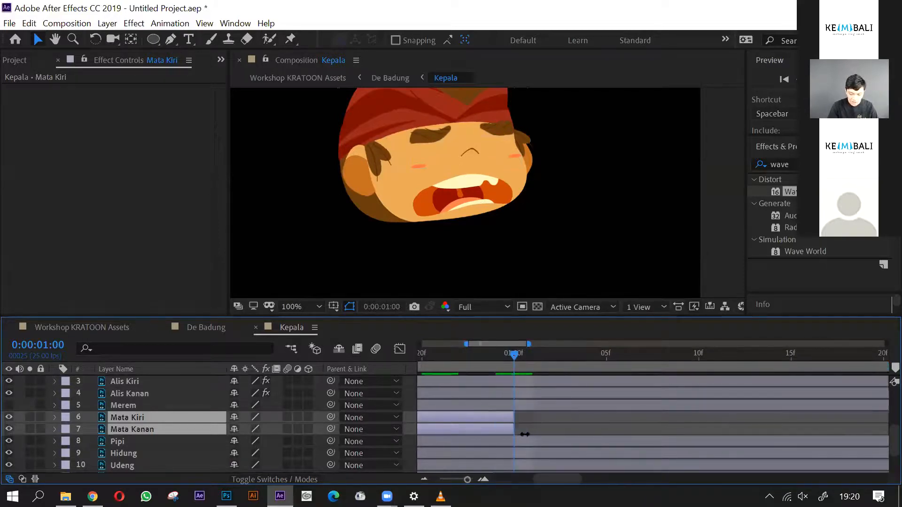
# - Make the Merem layer visible and trim its start to 0:00:01:00, where the open-eye layers end
pyautogui.click(527, 405)
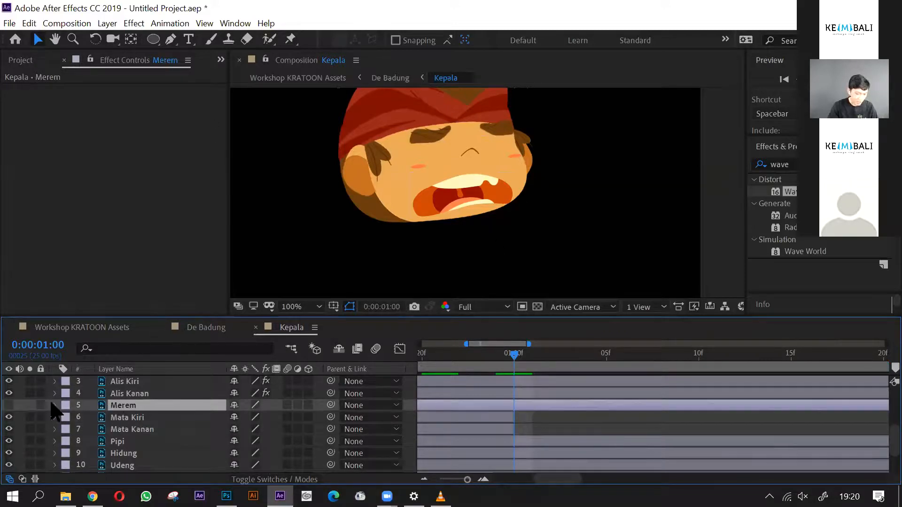
pyautogui.click(10, 405)
pyautogui.scroll(-5, 532, 414)
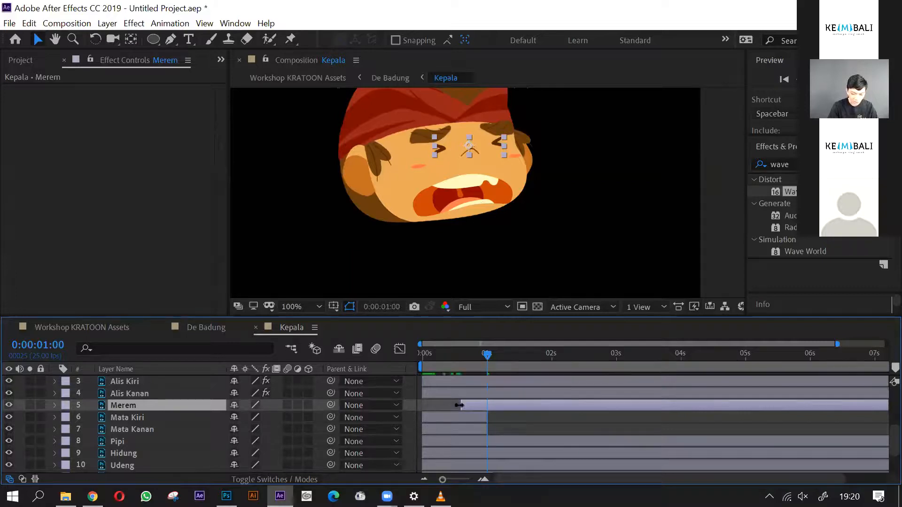
pyautogui.scroll(5, 478, 408)
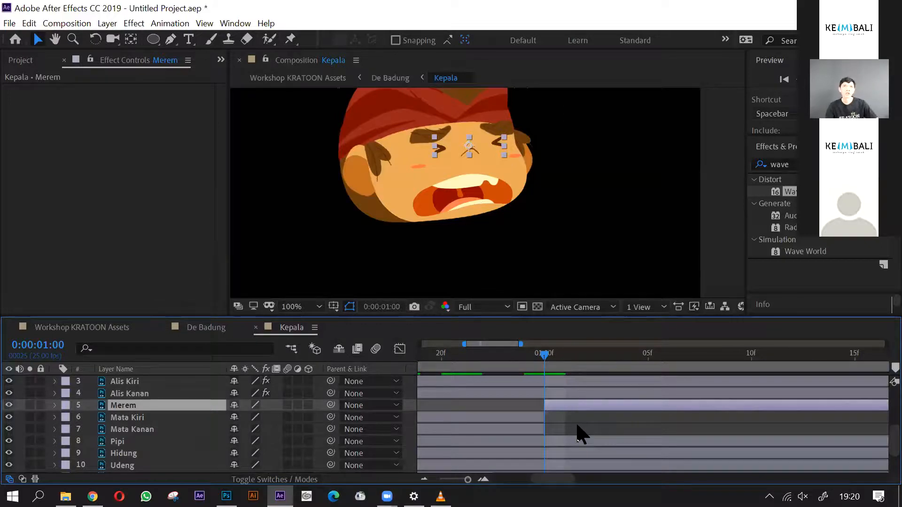
# - Trim the end of the Merem layer to 0:00:01:04 so the blink lasts four frames
pyautogui.moveTo(547, 358); pyautogui.dragTo(622, 365)
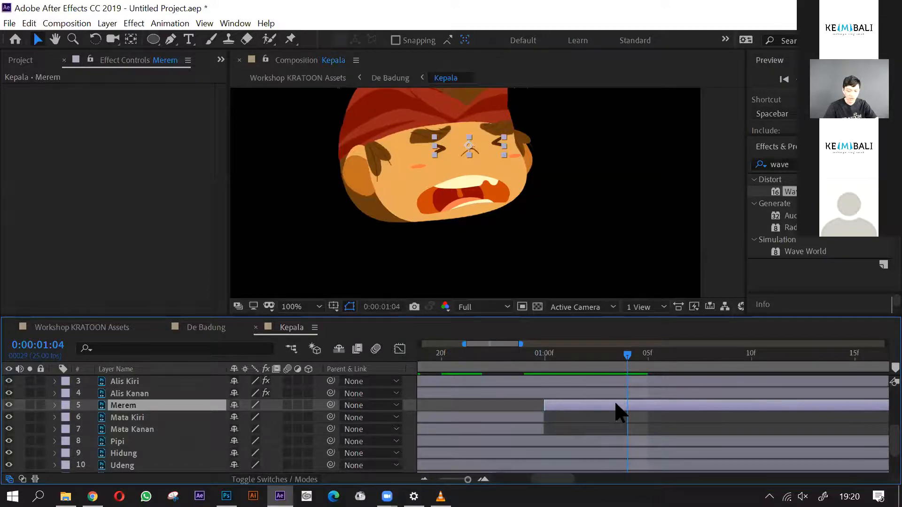
pyautogui.scroll(-5, 609, 437)
pyautogui.scroll(-3, 608, 437)
pyautogui.moveTo(884, 409); pyautogui.dragTo(494, 408)
pyautogui.scroll(5, 477, 418)
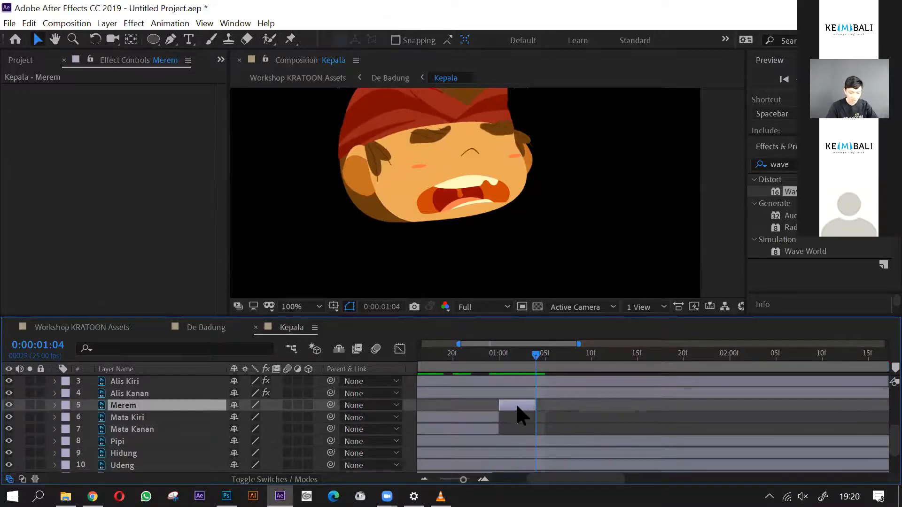
# - Duplicate Merem, Mata Kiri and Mata Kanan together, stack the copies above the originals and shift them so the open eyes start at 0:00:01:04
pyautogui.keyDown('shift'); pyautogui.click(475, 430); pyautogui.keyUp('shift')
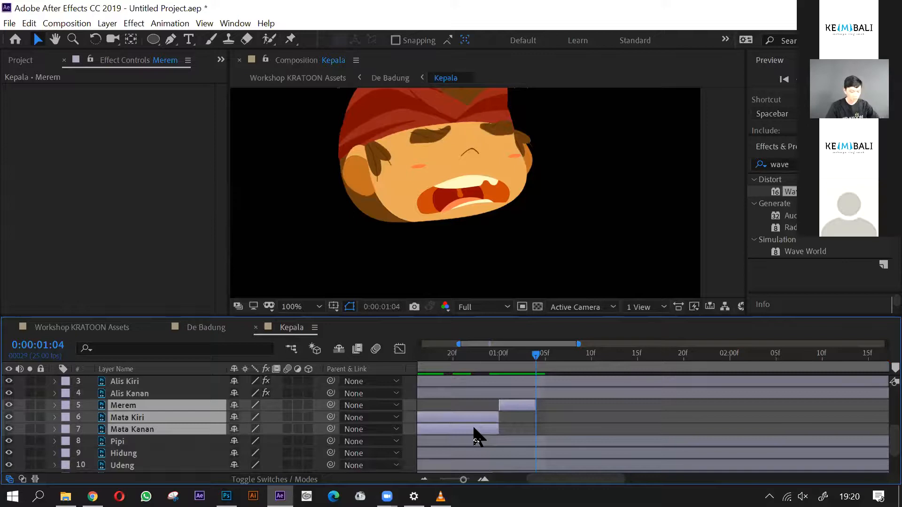
pyautogui.hotkey('ctrl', 'd')
pyautogui.moveTo(144, 442); pyautogui.dragTo(145, 413)
pyautogui.moveTo(444, 428); pyautogui.dragTo(717, 442)
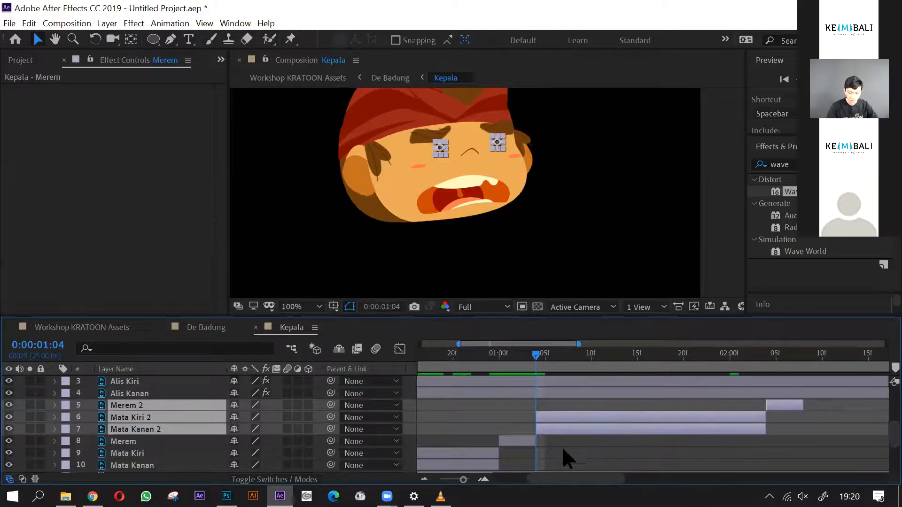
pyautogui.scroll(4, 556, 445)
pyautogui.scroll(-4, 518, 435)
pyautogui.scroll(-5, 591, 450)
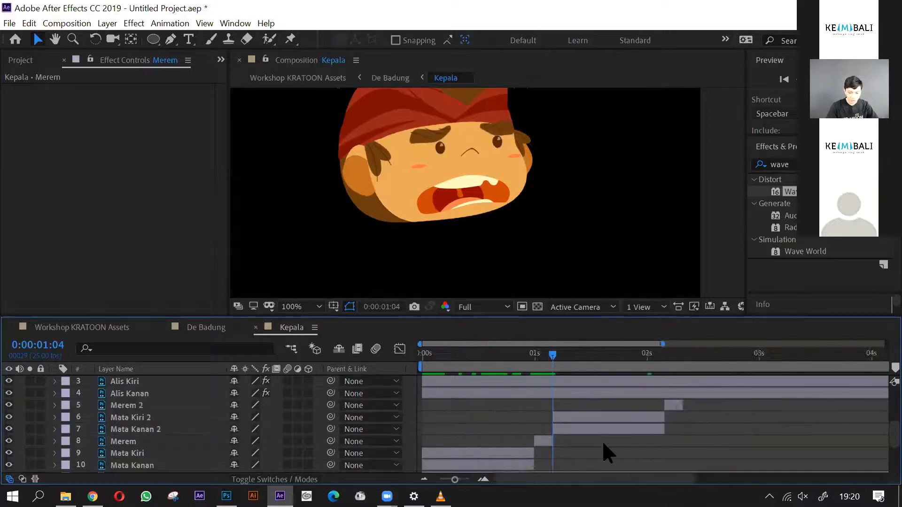
# - Duplicate Merem 2, Mata Kiri 2 and Mata Kanan 2, stack the copies on top and shift them to start right after the second blink
pyautogui.moveTo(503, 354); pyautogui.dragTo(547, 373)
pyautogui.click(580, 404)
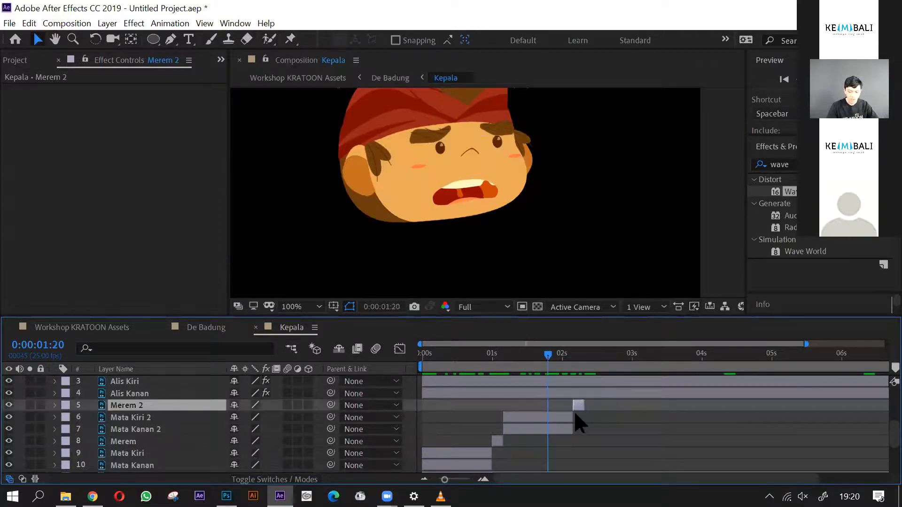
pyautogui.keyDown('shift'); pyautogui.click(528, 414); pyautogui.keyUp('shift')
pyautogui.keyDown('shift'); pyautogui.click(526, 429); pyautogui.keyUp('shift')
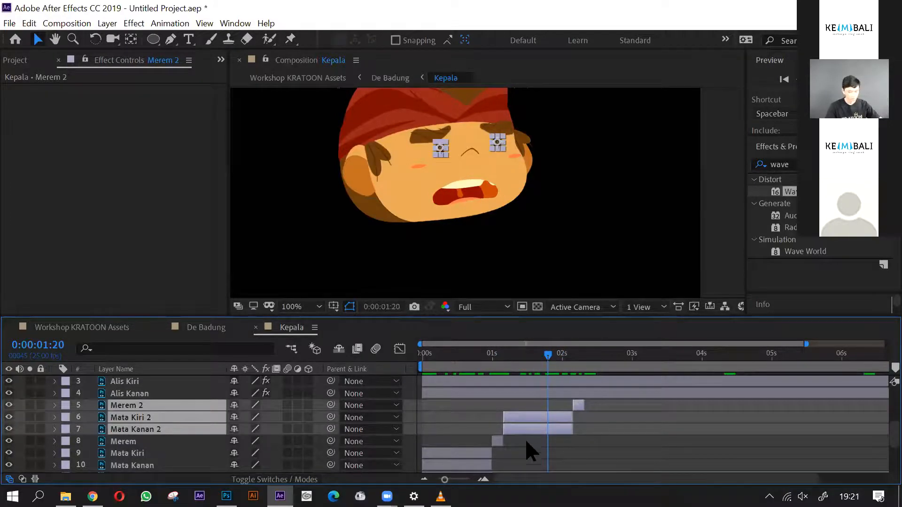
pyautogui.hotkey('ctrl', 'd')
pyautogui.moveTo(155, 414); pyautogui.dragTo(165, 426)
pyautogui.moveTo(513, 417); pyautogui.dragTo(604, 423)
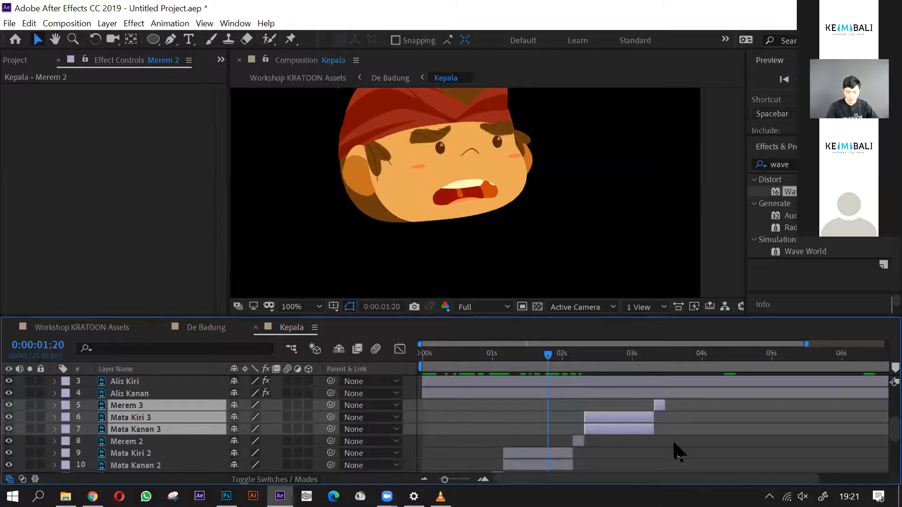
pyautogui.click(675, 451)
# - Delete the Merem 3 layer and extend Mata Kiri 3 and Mata Kanan 3 to the end of the composition
pyautogui.click(659, 406)
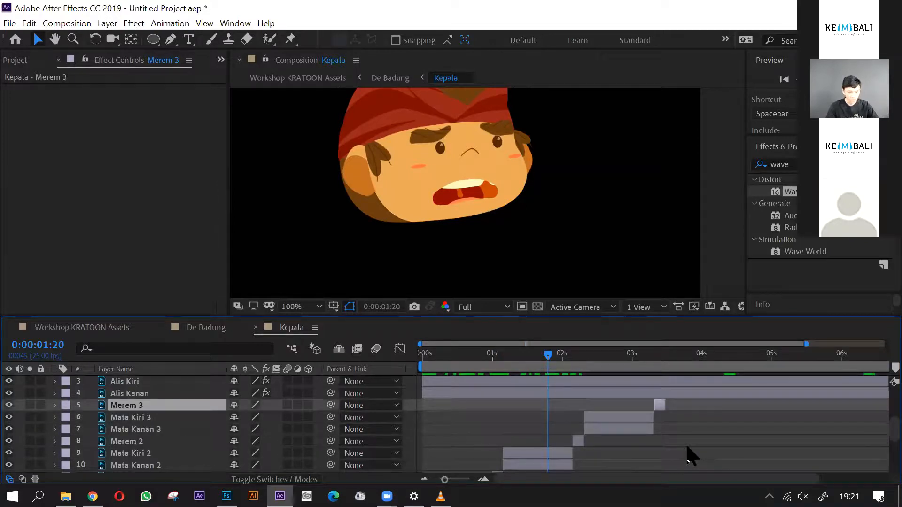
pyautogui.press('Delete')
pyautogui.click(640, 410)
pyautogui.keyDown('shift'); pyautogui.click(648, 418); pyautogui.keyUp('shift')
pyautogui.moveTo(653, 418); pyautogui.dragTo(884, 418)
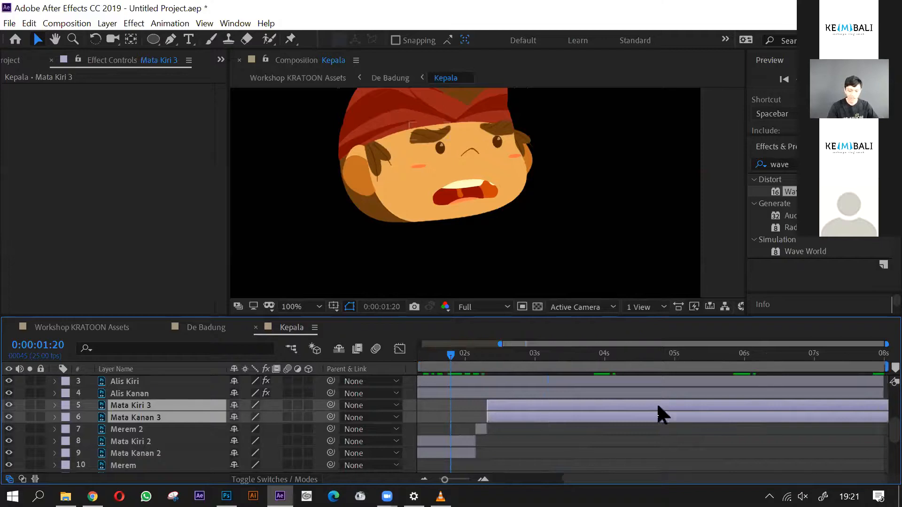
# - Review the blinks in Kepala, then scrub the Workshop KRATOON Assets composition from the first frame to 0:00:04:12
pyautogui.press('-')
pyautogui.moveTo(509, 366); pyautogui.dragTo(589, 373)
pyautogui.click(730, 272)
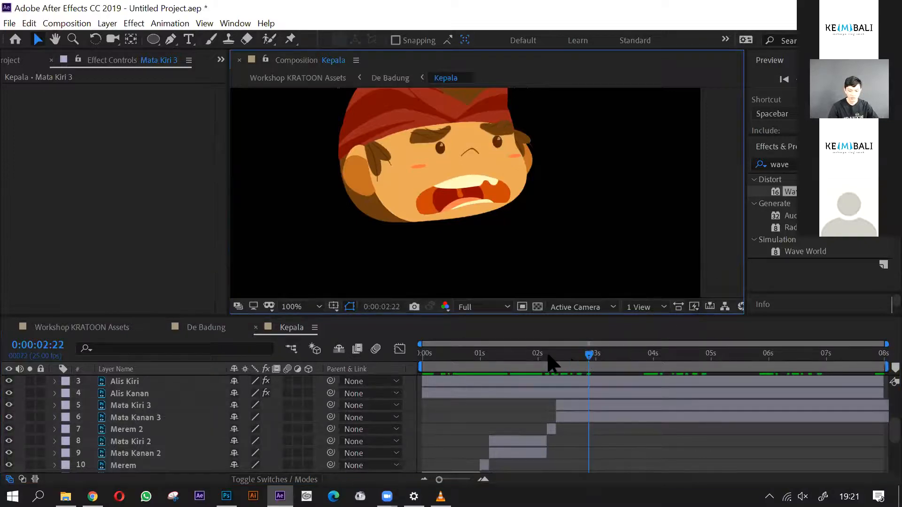
pyautogui.click(423, 366)
pyautogui.click(113, 329)
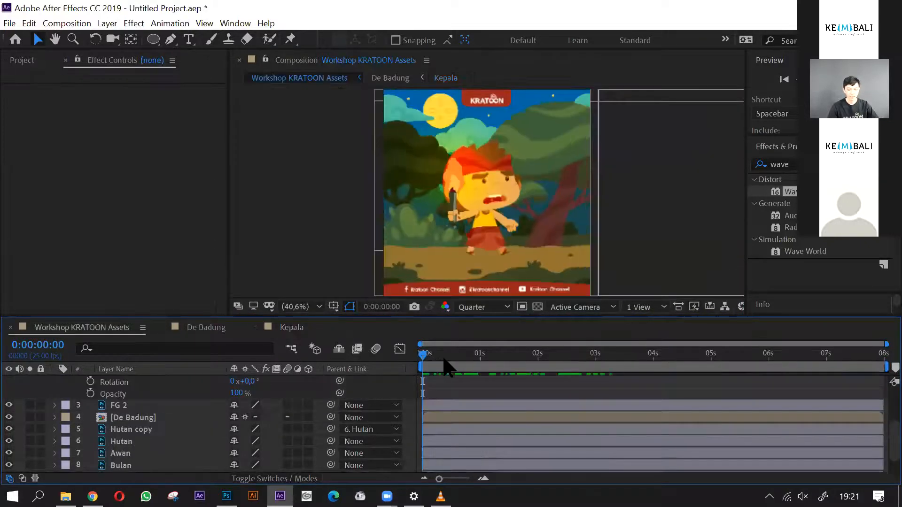
pyautogui.moveTo(426, 358); pyautogui.dragTo(681, 383)
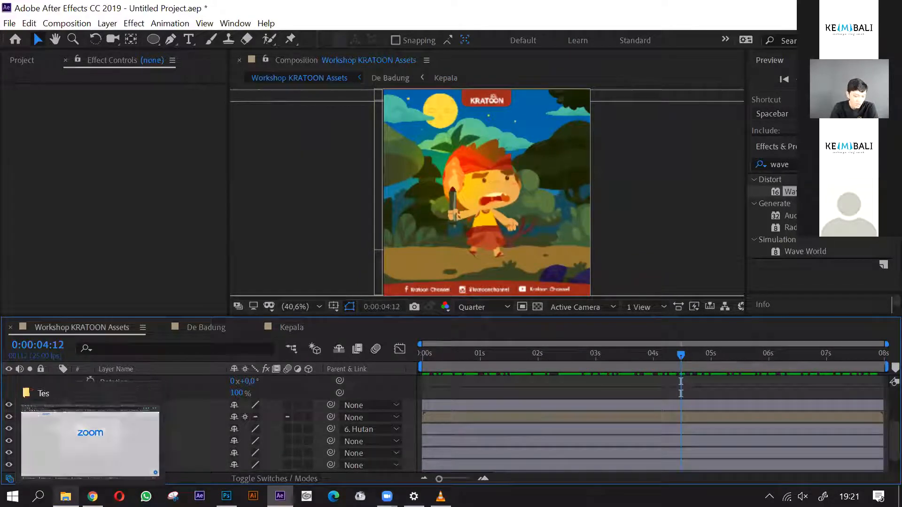
# - Switch to the Tes folder, play the Workshop KRATOON Animate video full screen as a reference and close it
pyautogui.click(66, 497)
pyautogui.click(394, 190)
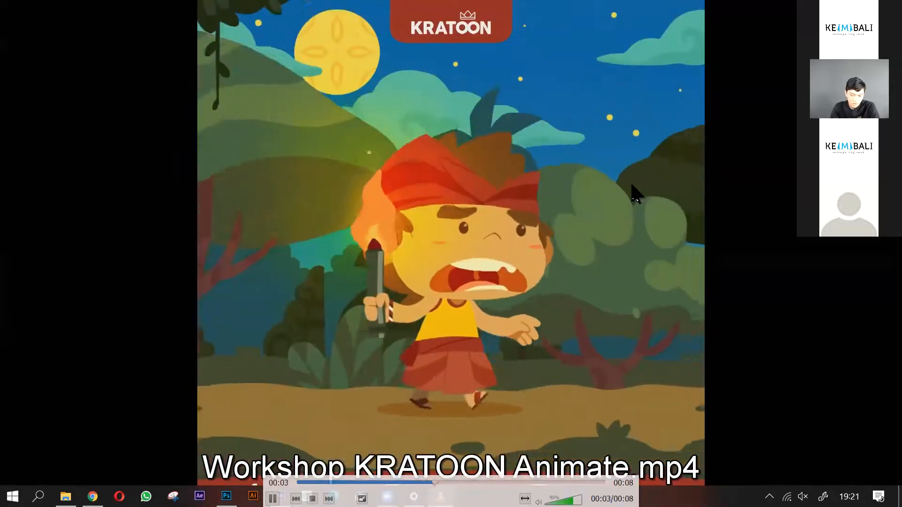
pyautogui.press('Escape')
pyautogui.hotkey('alt', 'F4')
# - Play the De Badung Galungan 2019 video, pause it, scrub through the running character's shots and close the player
pyautogui.click(531, 312)
pyautogui.doubleClick(386, 177)
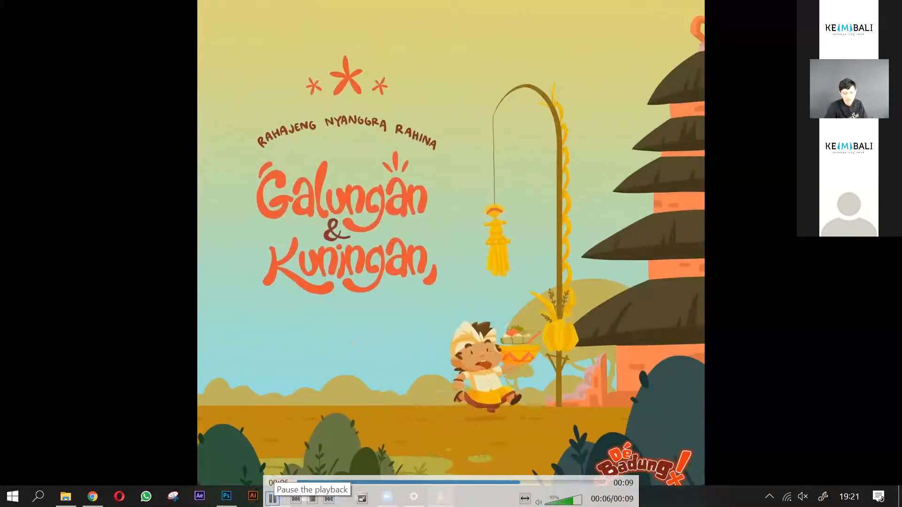
pyautogui.click(272, 499)
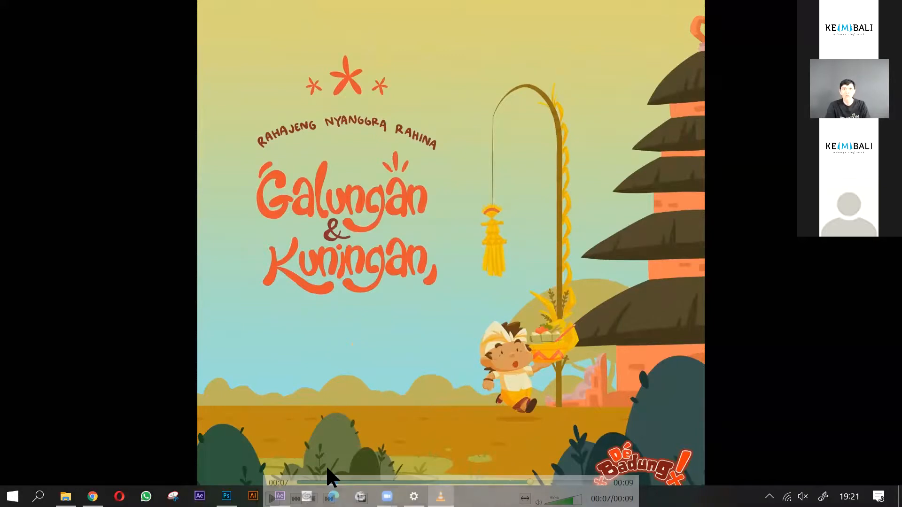
pyautogui.moveTo(323, 460)
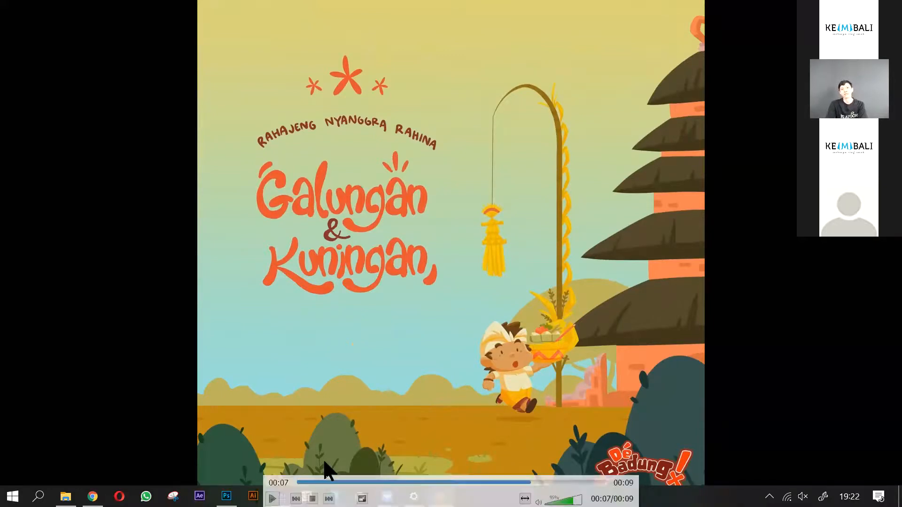
pyautogui.moveTo(398, 476); pyautogui.dragTo(314, 482)
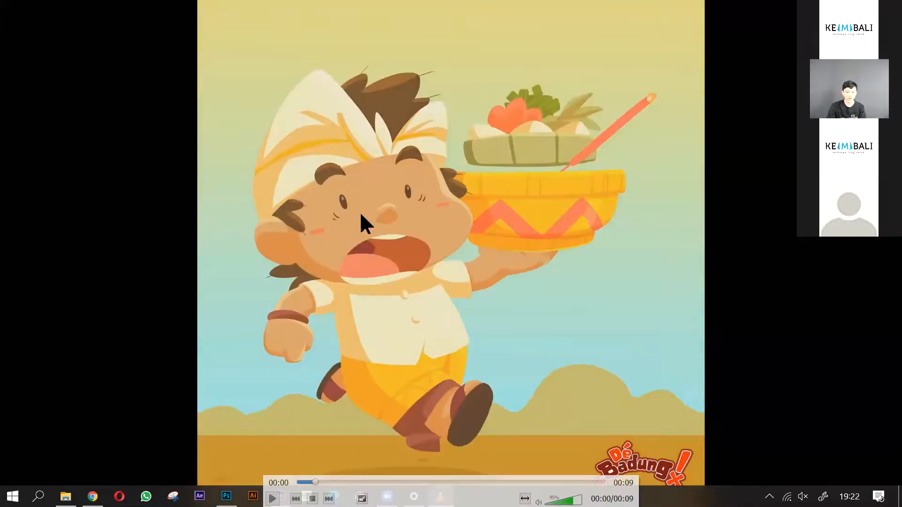
pyautogui.moveTo(314, 479); pyautogui.dragTo(562, 482)
pyautogui.doubleClick(577, 381)
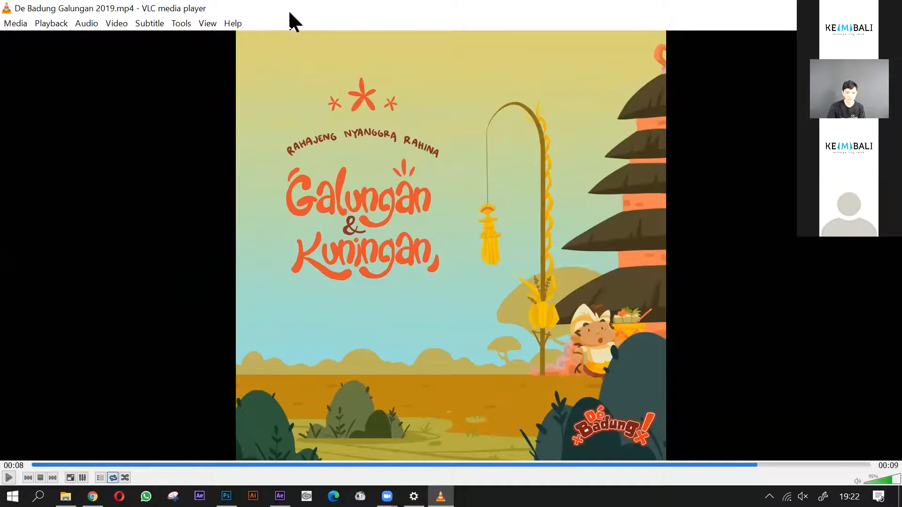
pyautogui.click(853, 8)
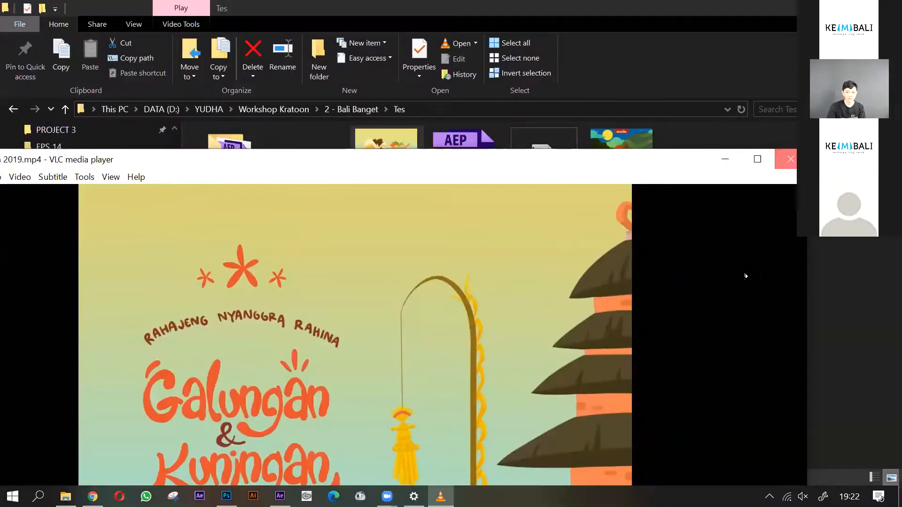
pyautogui.click(790, 159)
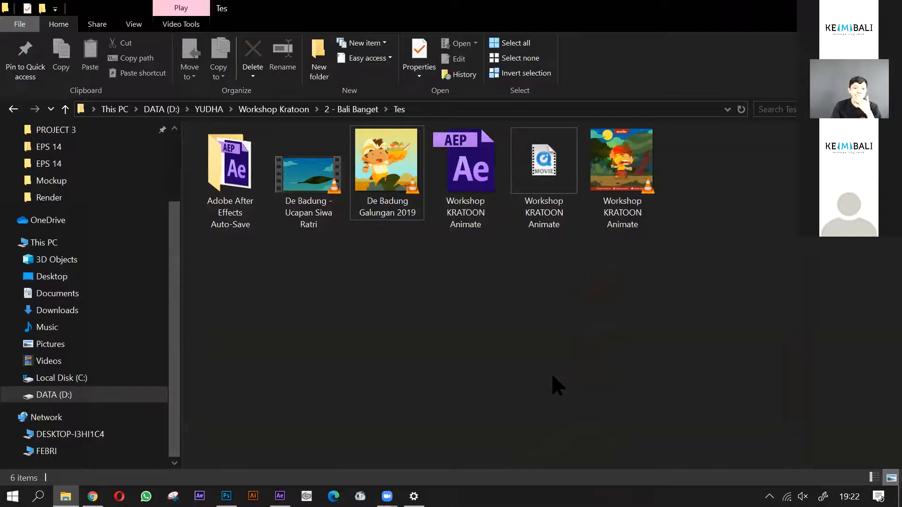
# - Open the Workshop KRATOON Animate video from the Tes folder again, watch the walk full screen and close the player
pyautogui.click(616, 171)
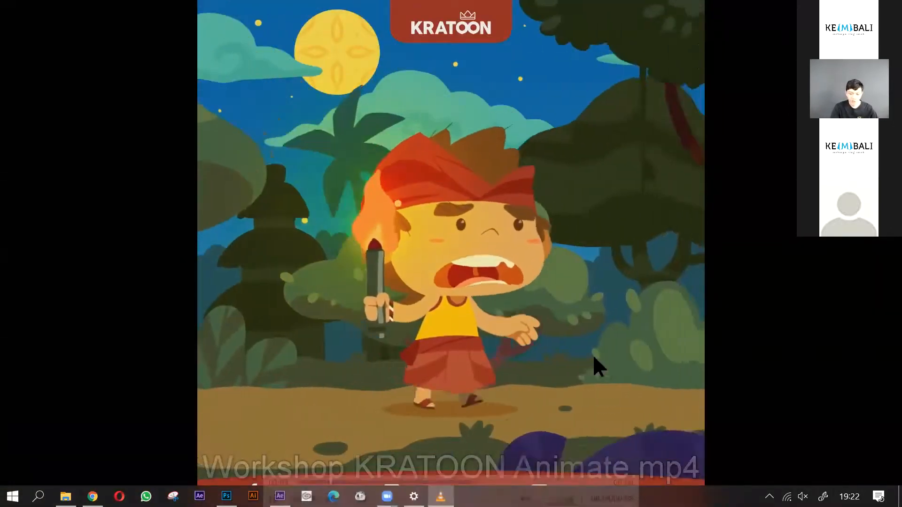
pyautogui.doubleClick(594, 358)
pyautogui.click(496, 11)
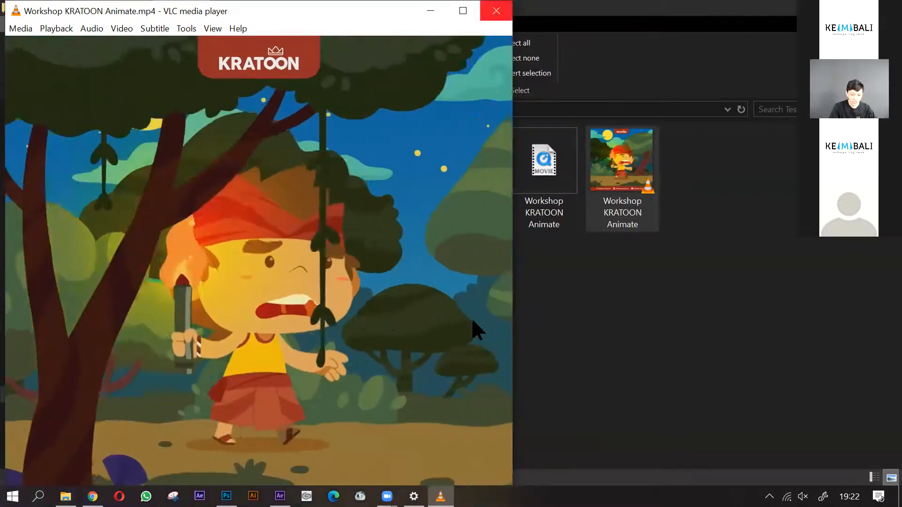
pyautogui.click(508, 382)
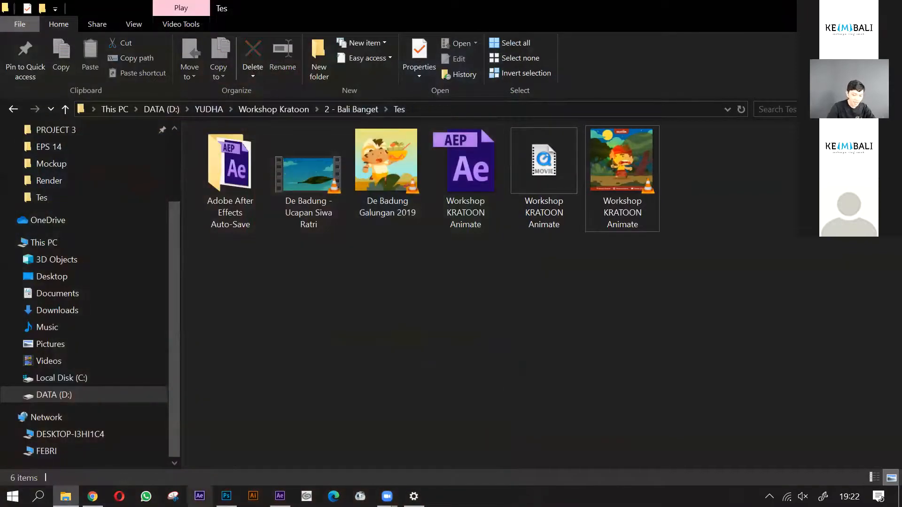
# - Switch back to After Effects and return the Workshop KRATOON Assets composition to the first frame, with FG 1's properties in view
pyautogui.click(280, 496)
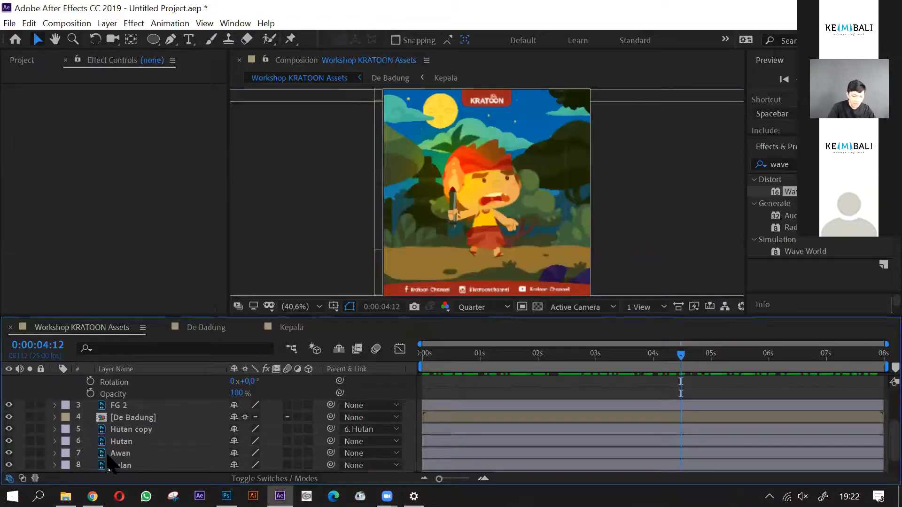
pyautogui.scroll(3, 108, 463)
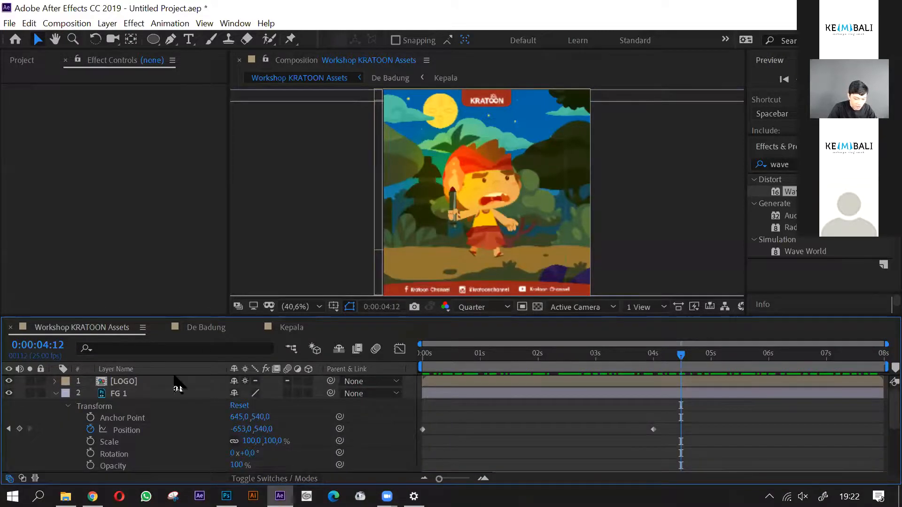
pyautogui.press('Home')
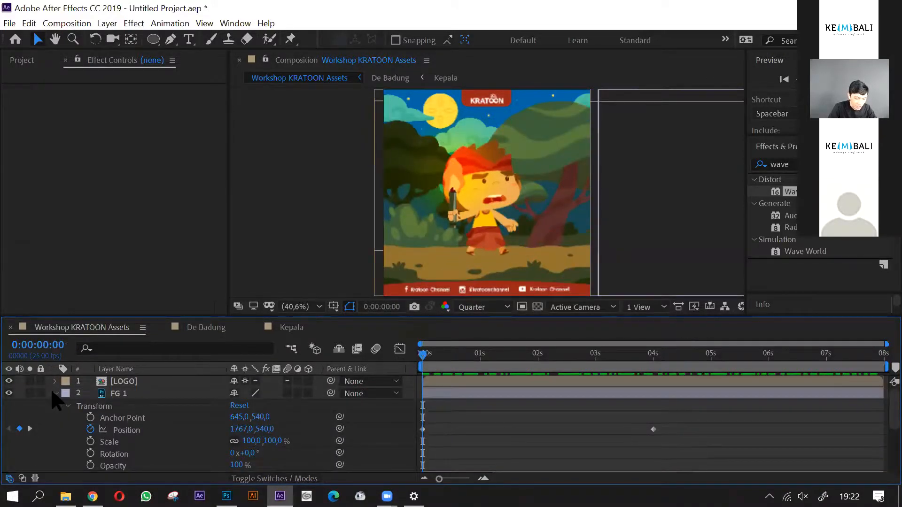
# - Add a new shape layer directly above the De Badung layer and switch to the Ellipse tool
pyautogui.click(55, 395)
pyautogui.scroll(-2, 145, 412)
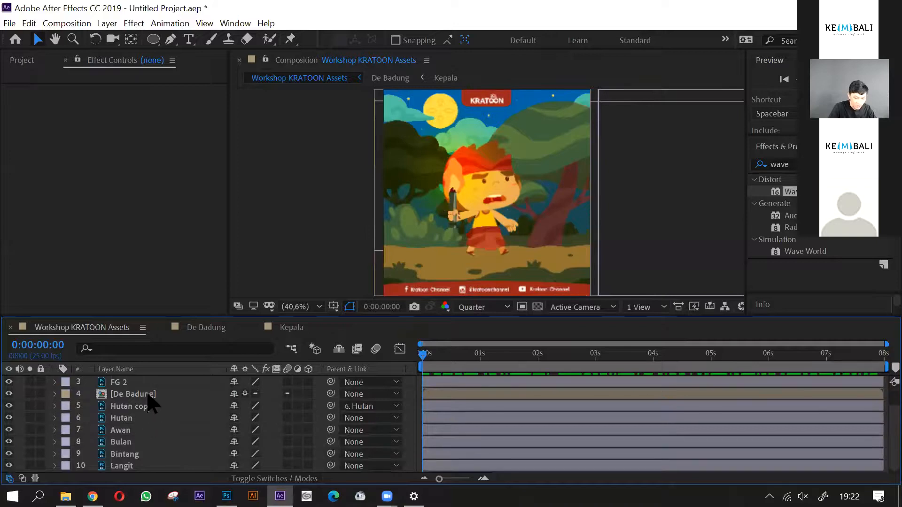
pyautogui.click(148, 396)
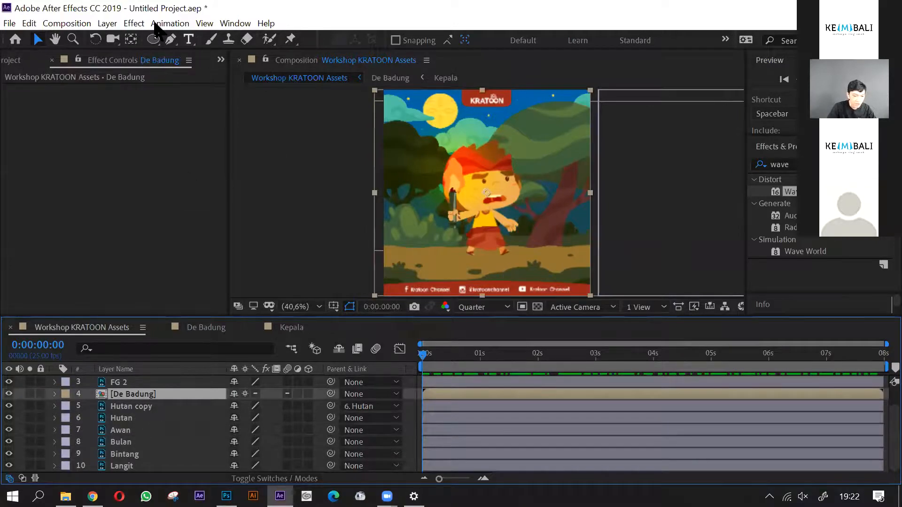
pyautogui.click(107, 23)
pyautogui.moveTo(125, 38)
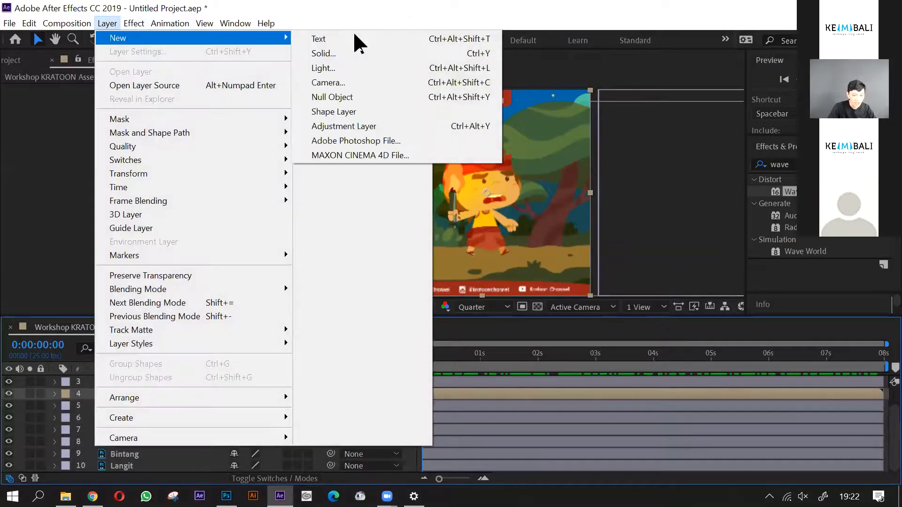
pyautogui.click(352, 112)
pyautogui.press('q')
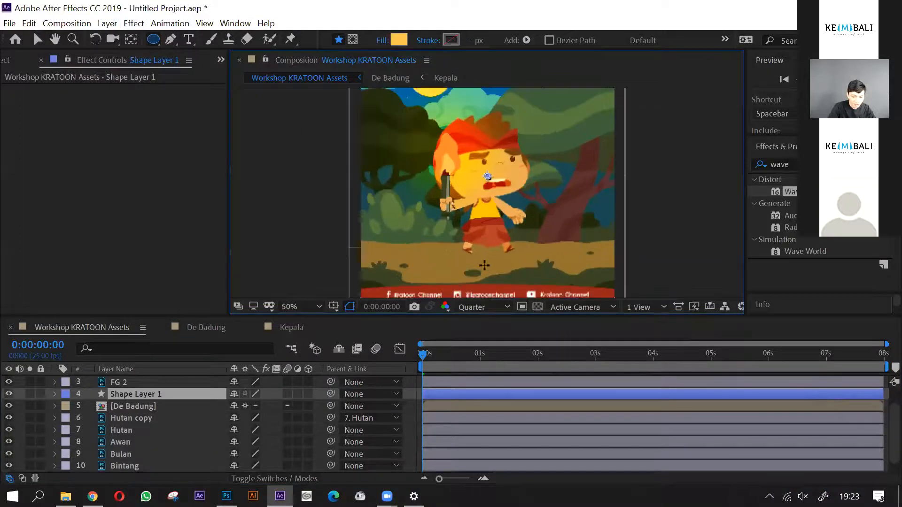
# - Set the preview resolution to Full and draw a wide, flat ellipse on the ground beneath the character's feet
pyautogui.scroll(3, 486, 251)
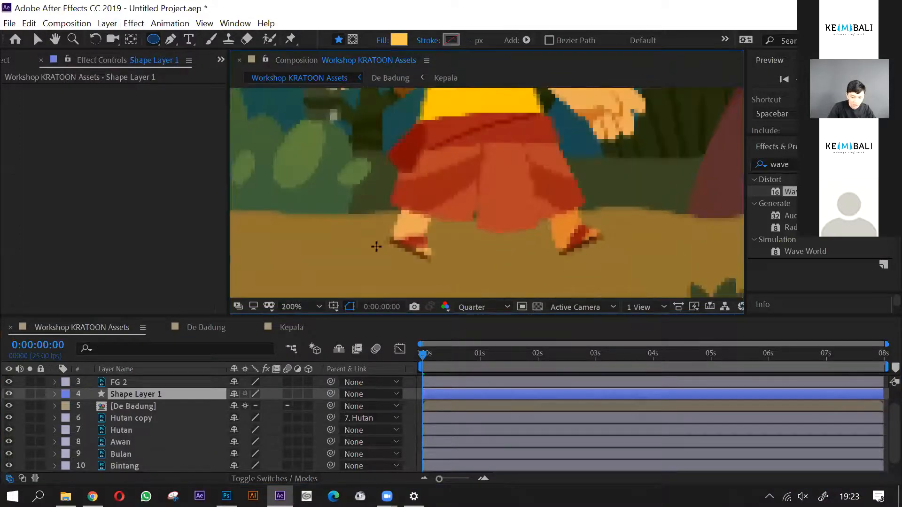
pyautogui.click(478, 308)
pyautogui.click(475, 340)
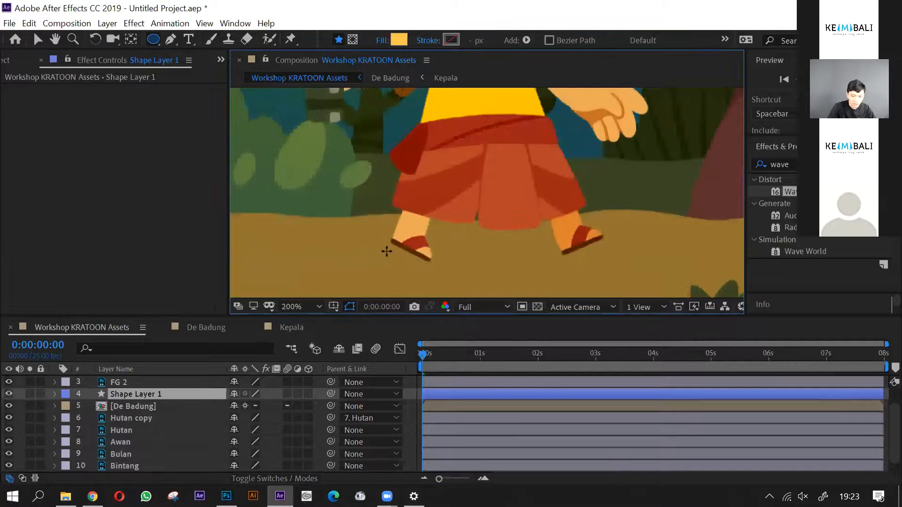
pyautogui.moveTo(654, 276); pyautogui.dragTo(615, 271)
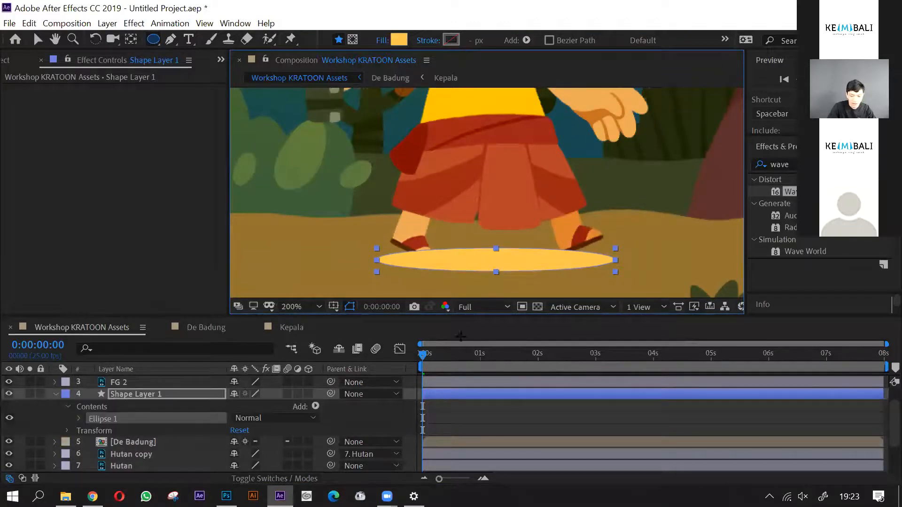
# - Move Shape Layer 1 below De Badung in the layer stack and collapse its properties
pyautogui.click(141, 397)
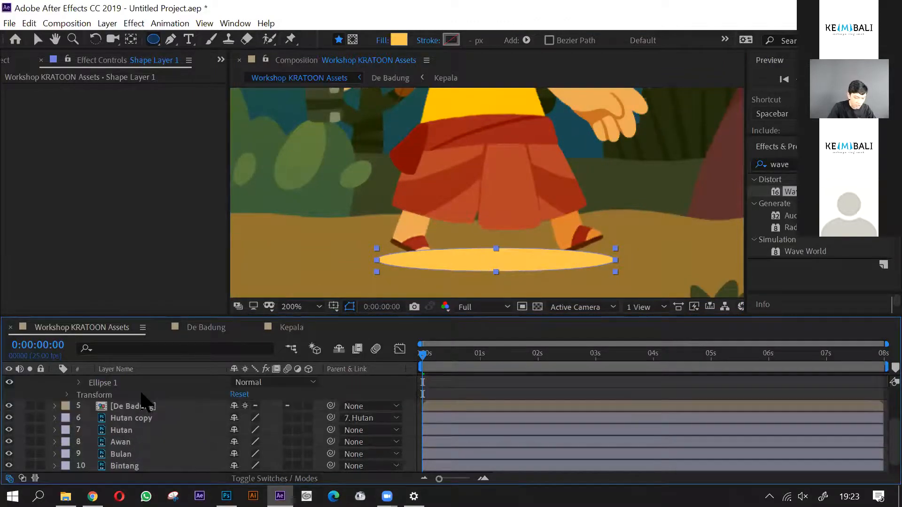
pyautogui.moveTo(141, 397); pyautogui.dragTo(128, 449)
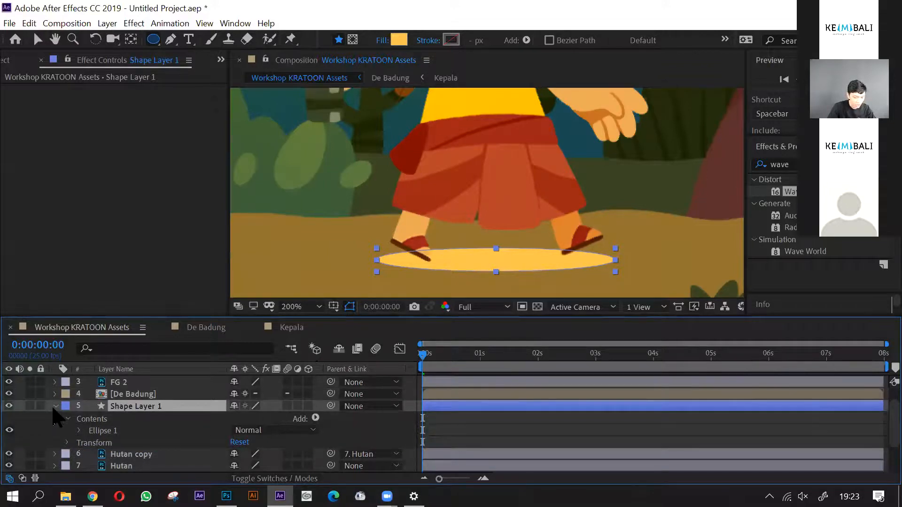
pyautogui.click(55, 407)
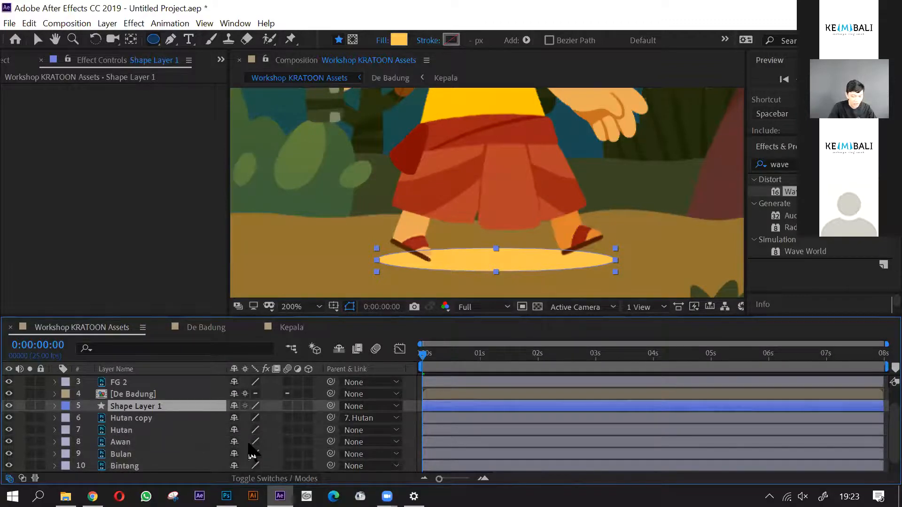
# - Show the blending mode controls and set Shape Layer 1's mode to Multiply so the ellipse becomes a ground shadow
pyautogui.click(243, 478)
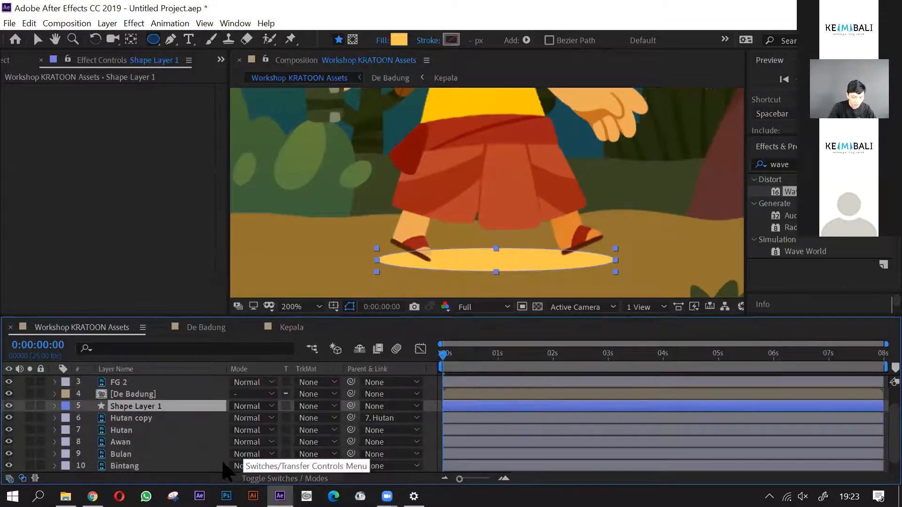
pyautogui.click(261, 406)
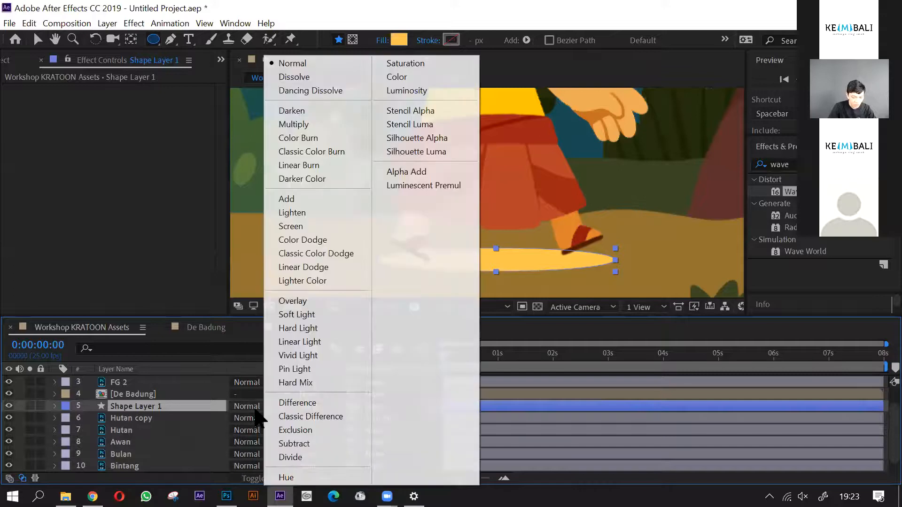
pyautogui.click(301, 124)
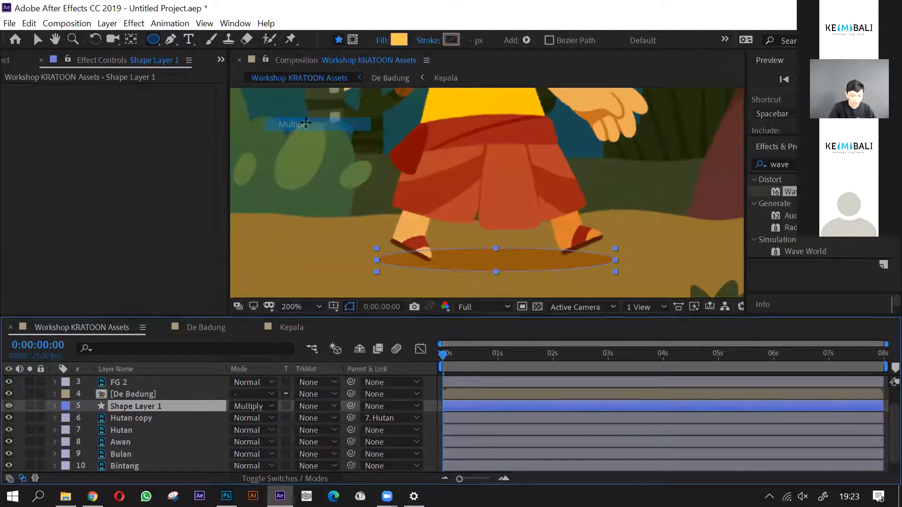
pyautogui.scroll(-2, 539, 287)
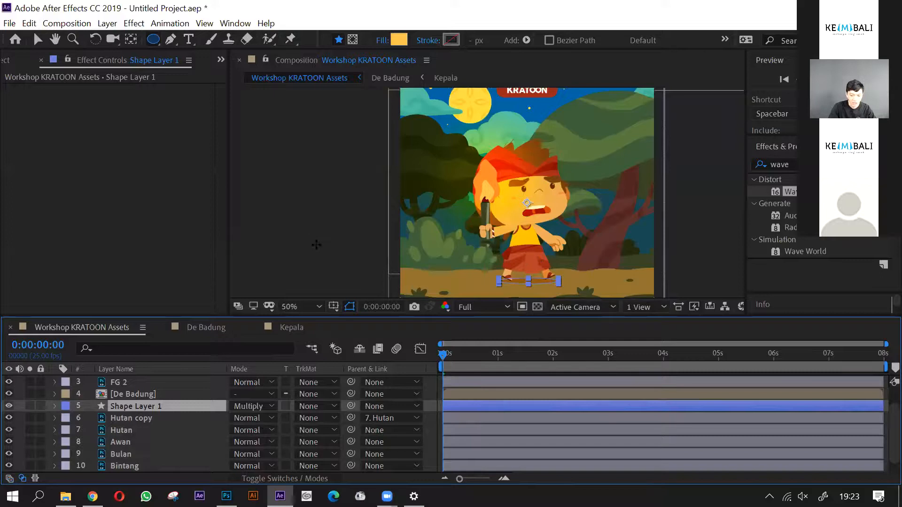
pyautogui.press('v')
pyautogui.scroll(2, 539, 288)
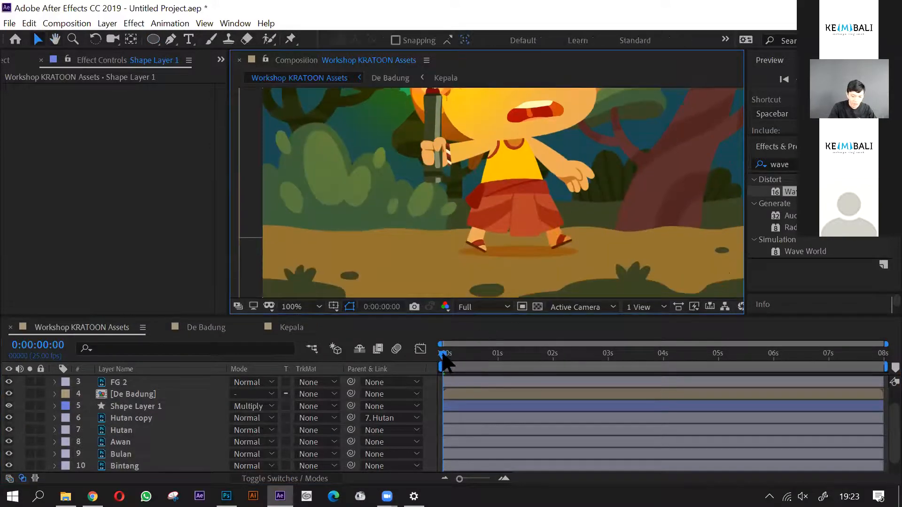
# - Reveal the shadow layer's Transform properties and start keyframing its Scale at 100% on the first frame
pyautogui.click(140, 409)
pyautogui.moveTo(443, 360)
pyautogui.mouseDown()
pyautogui.moveTo(484, 361)
pyautogui.moveTo(441, 361)
pyautogui.mouseUp()
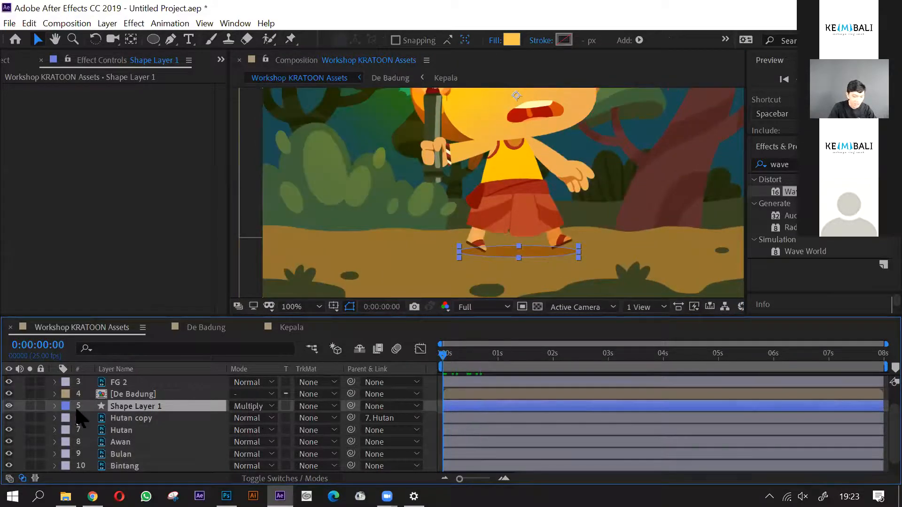
pyautogui.click(55, 406)
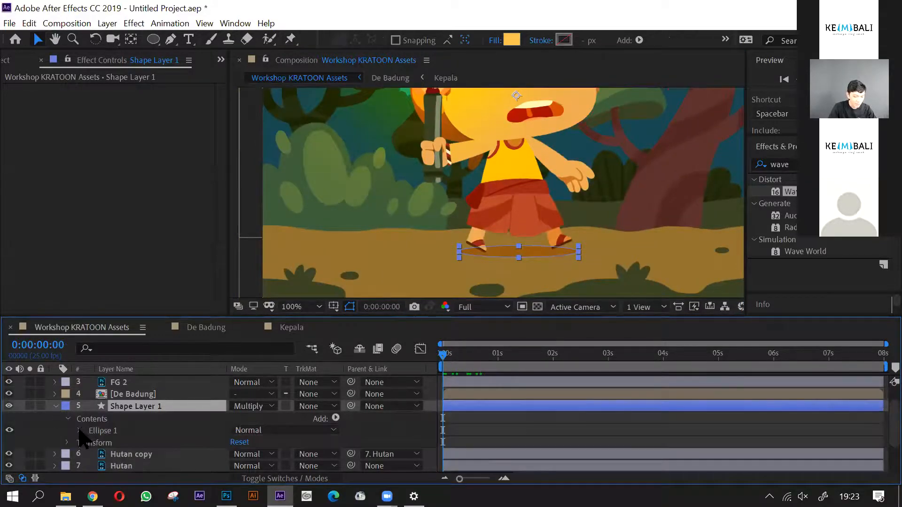
pyautogui.click(79, 432)
pyautogui.click(66, 407)
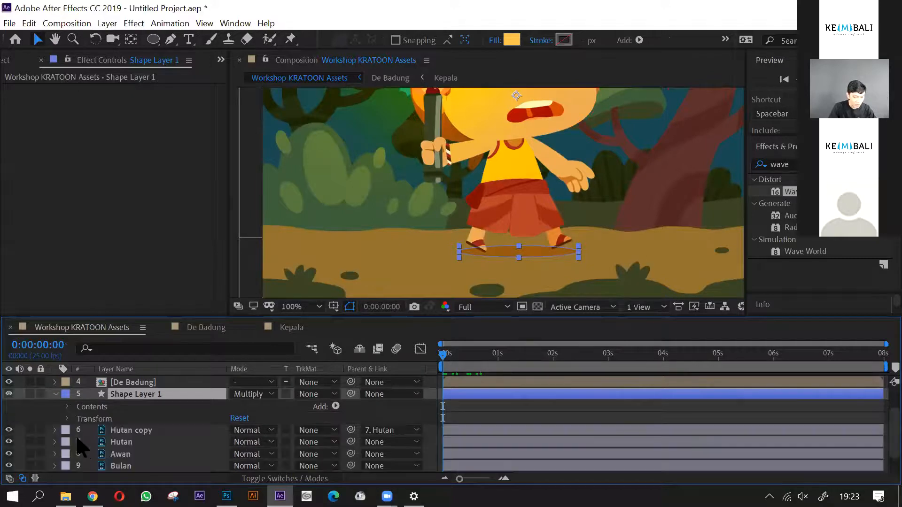
pyautogui.click(67, 419)
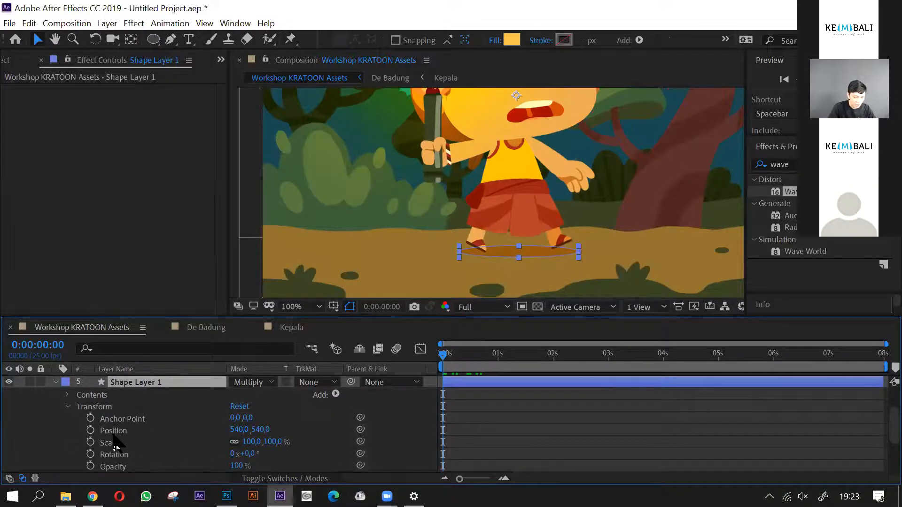
pyautogui.click(91, 442)
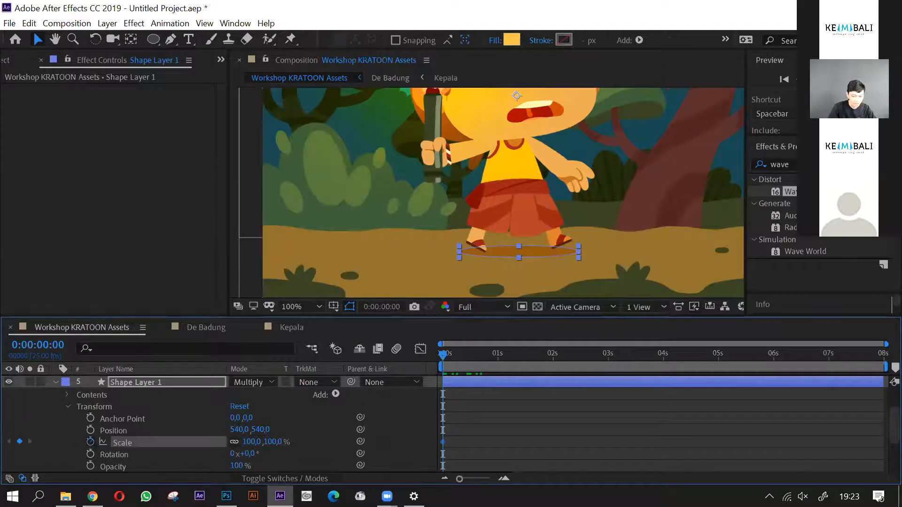
# - Try reducing the shadow's scale at frame 5 and undo the change
pyautogui.press('=')
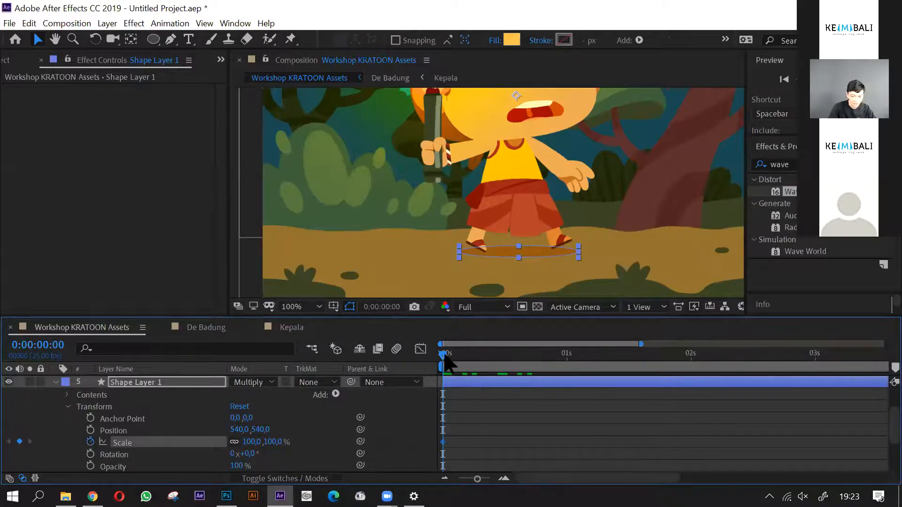
pyautogui.press('=')
pyautogui.moveTo(446, 357); pyautogui.dragTo(494, 369)
pyautogui.press('=')
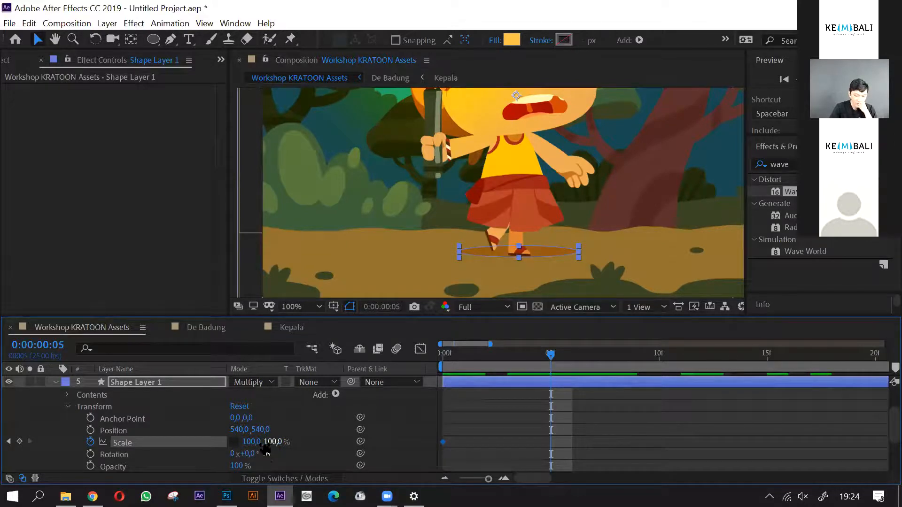
pyautogui.moveTo(273, 442); pyautogui.dragTo(257, 442)
pyautogui.hotkey('ctrl', 'z')
# - Return to the first frame and move the shadow layer's anchor point to the ellipse's centre, at about 6, 333
pyautogui.moveTo(452, 358); pyautogui.dragTo(427, 358)
pyautogui.press('space')
pyautogui.moveTo(546, 181); pyautogui.dragTo(510, 192)
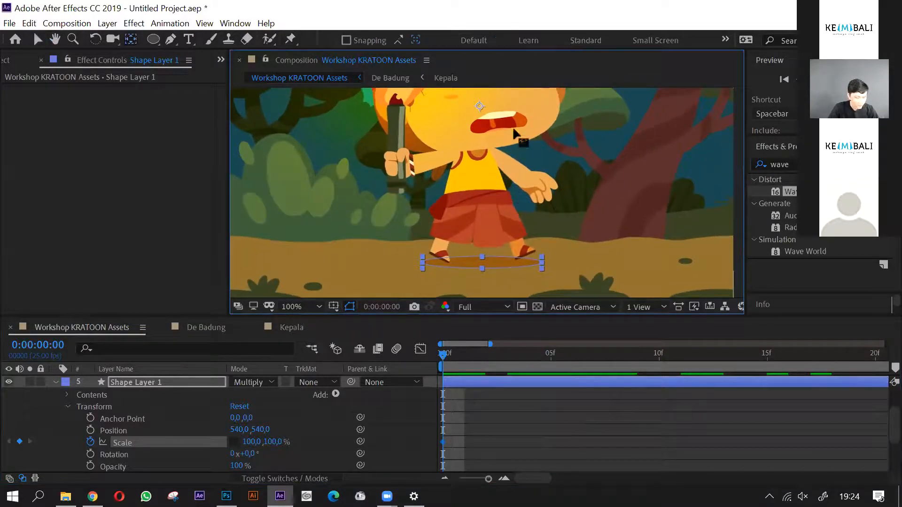
pyautogui.moveTo(499, 153); pyautogui.dragTo(484, 265)
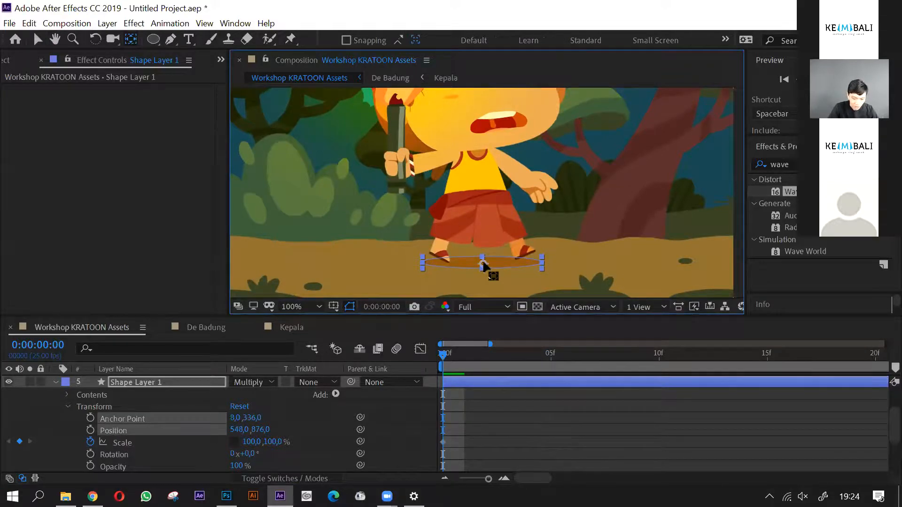
pyautogui.press('v')
pyautogui.press('space')
pyautogui.moveTo(569, 252); pyautogui.dragTo(573, 238)
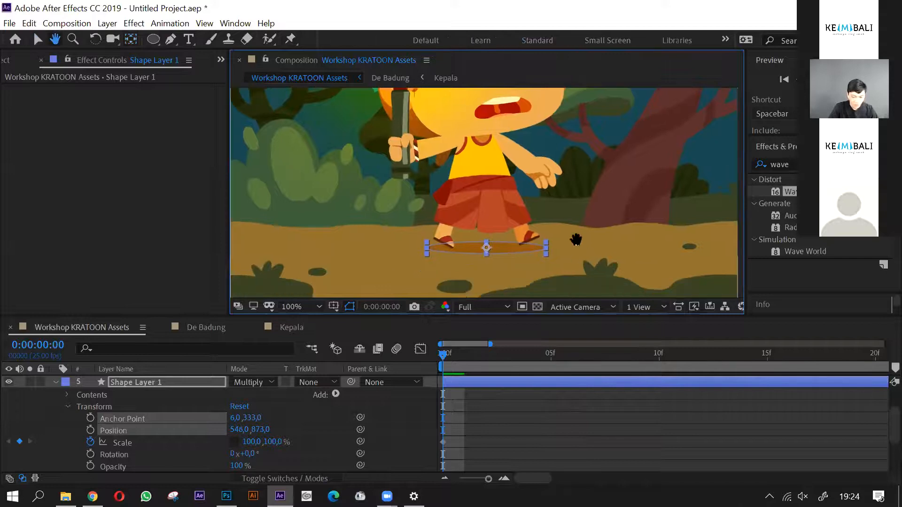
# - Set the shadow's horizontal scale to 81% at frame 5 and copy its first Scale keyframe to frame 10
pyautogui.click(550, 361)
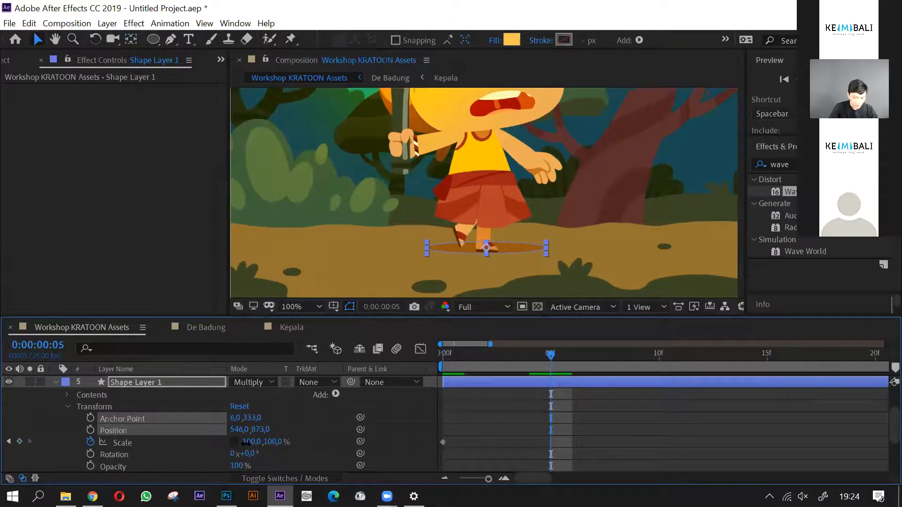
pyautogui.moveTo(246, 442); pyautogui.dragTo(239, 442)
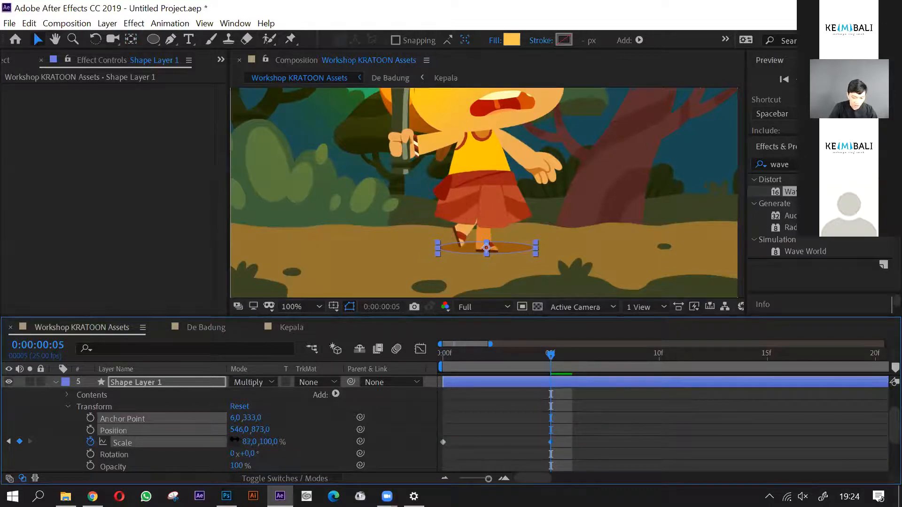
pyautogui.click(651, 356)
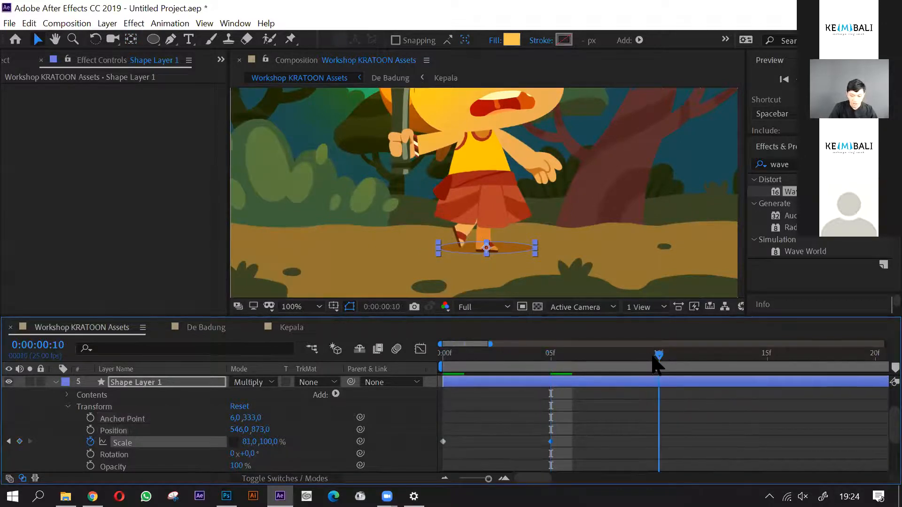
pyautogui.moveTo(437, 451); pyautogui.dragTo(437, 451)
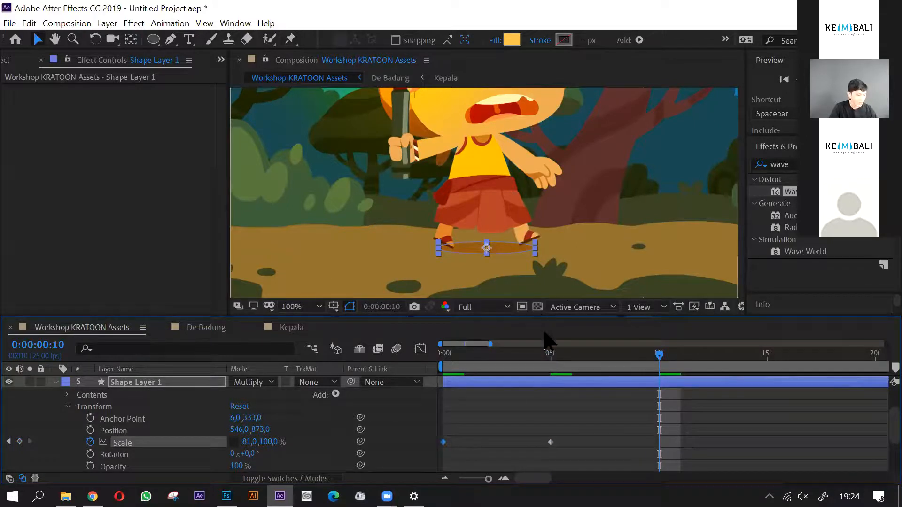
pyautogui.hotkey('ctrl', 'v')
# - Play back the shadow's scale animation against the character's steps and stop the preview
pyautogui.click(499, 428)
pyautogui.press('space')
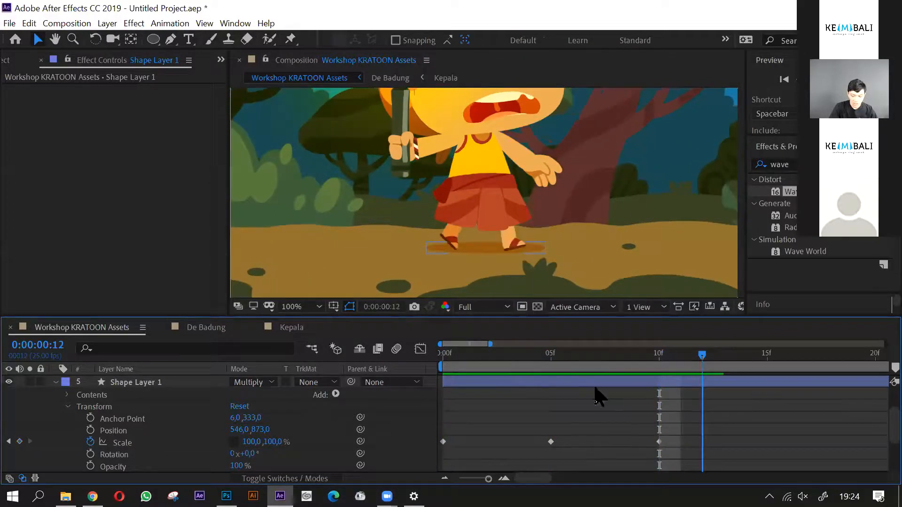
pyautogui.press('space')
pyautogui.press('space')
pyautogui.press('-')
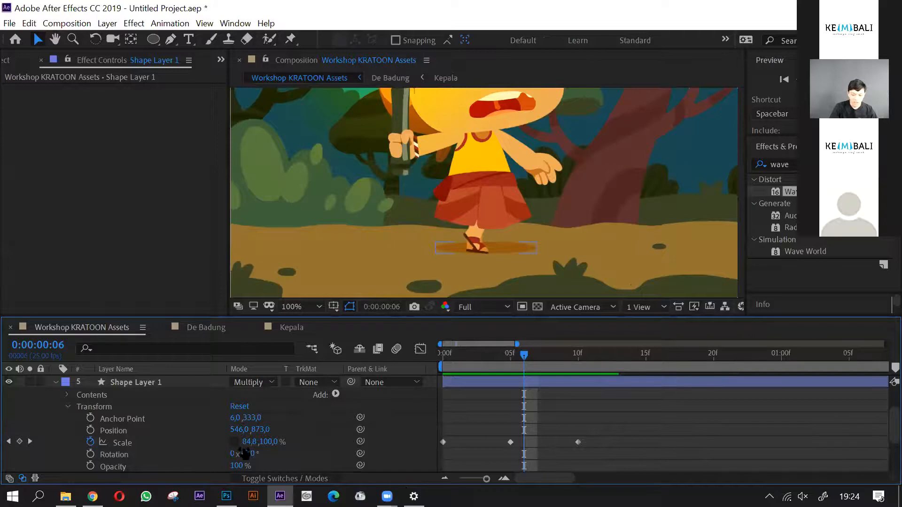
# - Add the expression loopOut(type = "cycle", numKeyframes = 0) to the shadow layer's Scale
pyautogui.keyDown('alt'); pyautogui.click(91, 442); pyautogui.keyUp('alt')
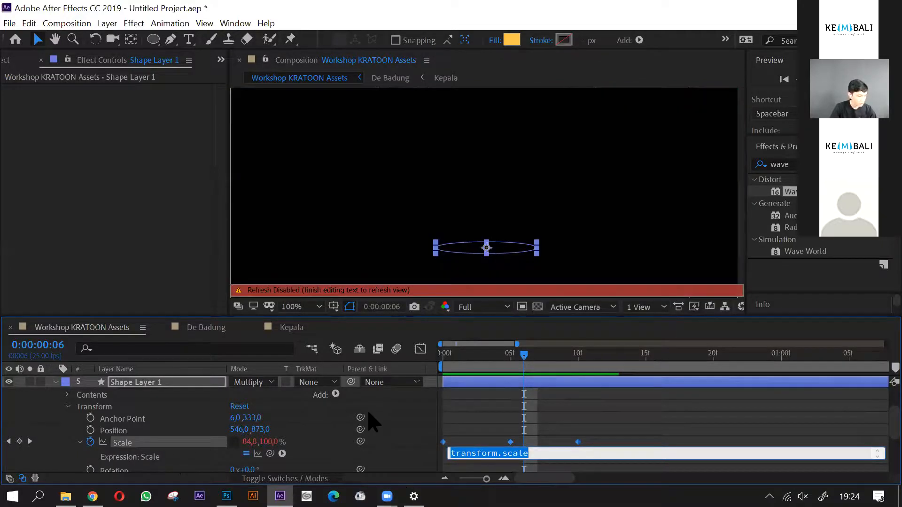
pyautogui.click(283, 454)
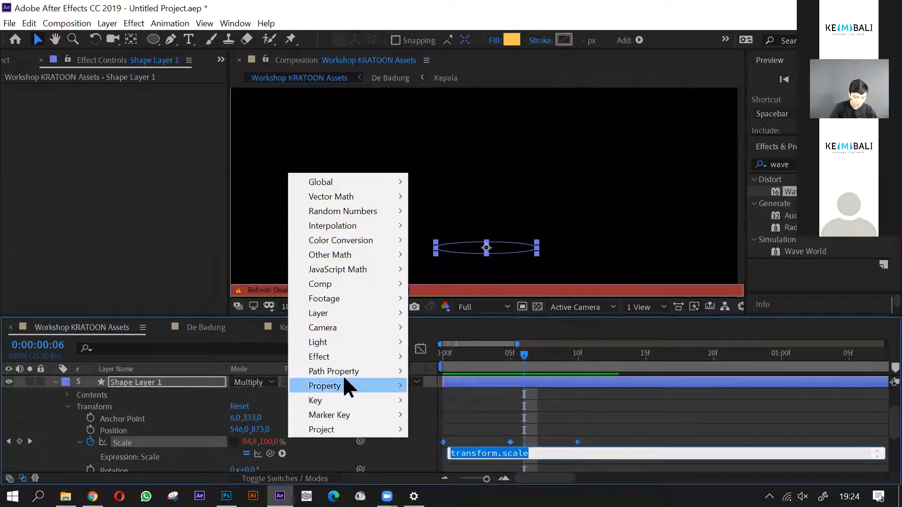
pyautogui.moveTo(384, 378)
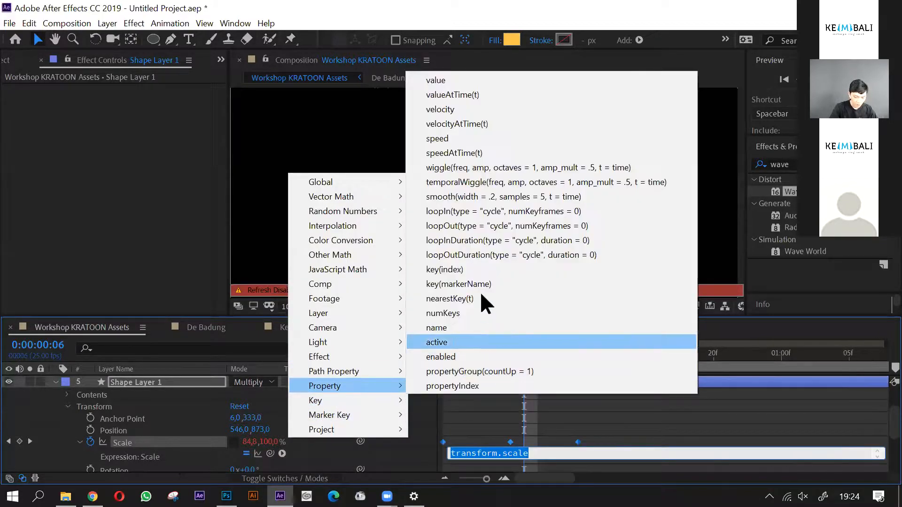
pyautogui.click(473, 226)
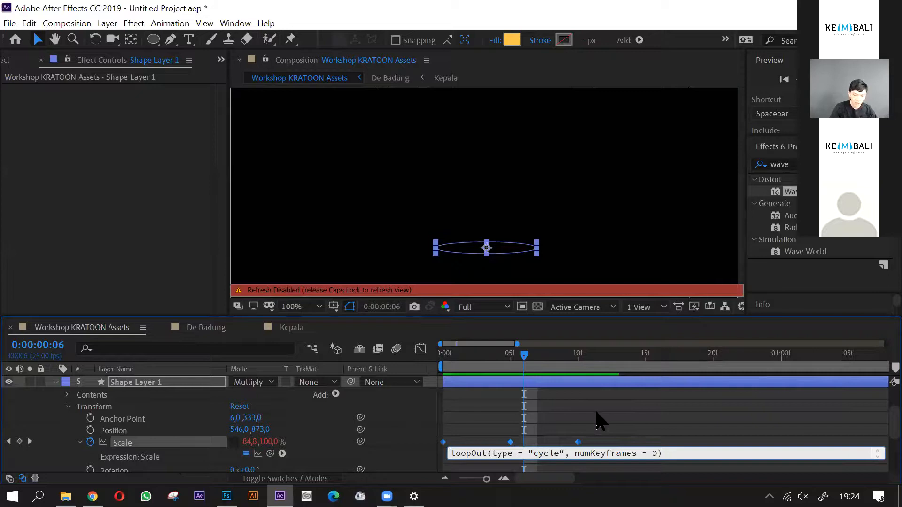
# - Commit the shadow's looping Scale expression and scrub the composition to 0:00:07:13 to check the shadow across the walk
pyautogui.click(599, 421)
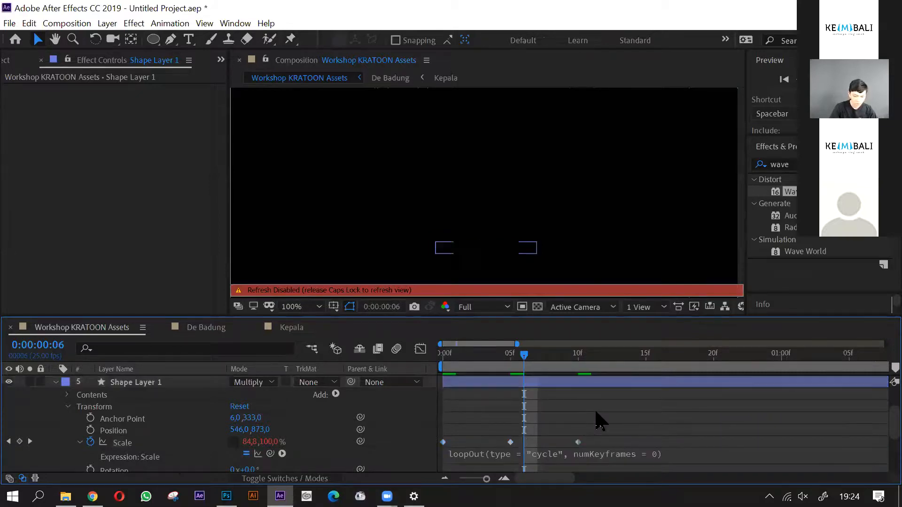
pyautogui.press('capslock')
pyautogui.moveTo(522, 362); pyautogui.dragTo(755, 369)
pyautogui.press('-')
pyautogui.press('-')
pyautogui.moveTo(498, 362); pyautogui.dragTo(857, 371)
pyautogui.scroll(-2, 472, 194)
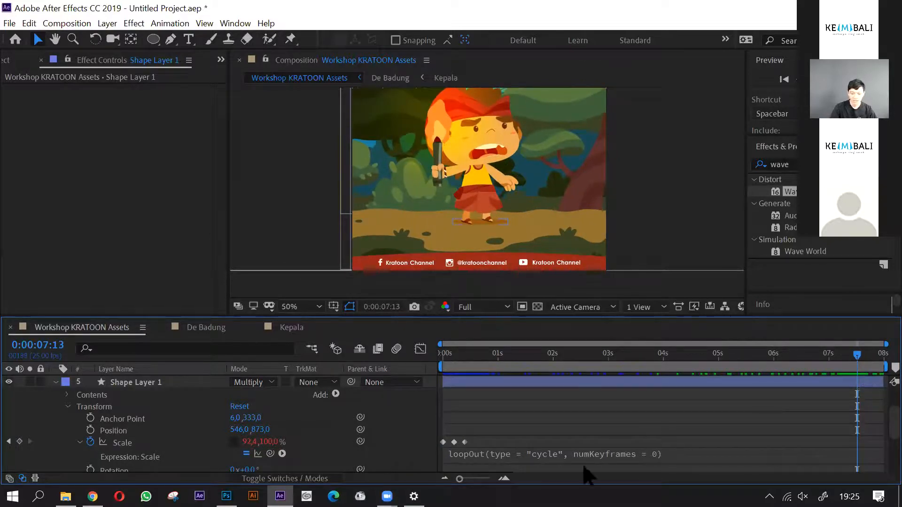
# - Play the rendered Workshop KRATOON Animate video from the Tes folder full screen as a reference, and pause it
pyautogui.click(66, 497)
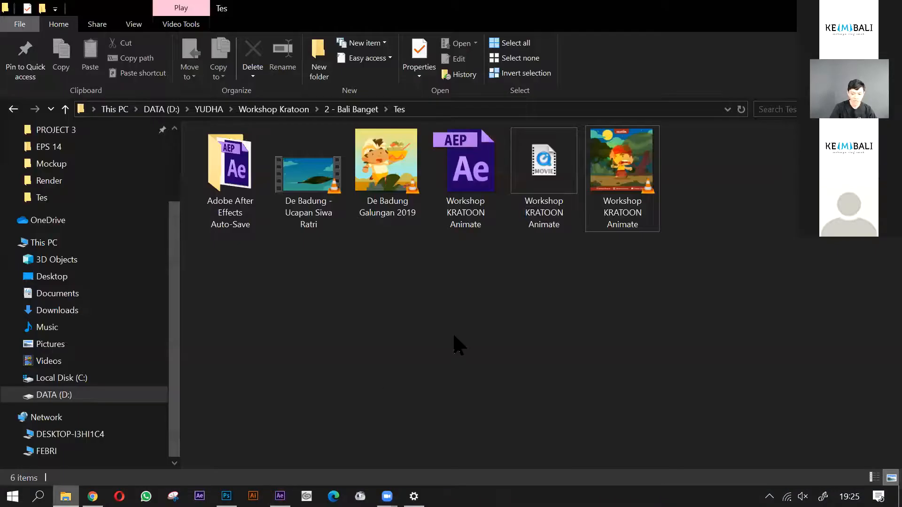
pyautogui.doubleClick(641, 175)
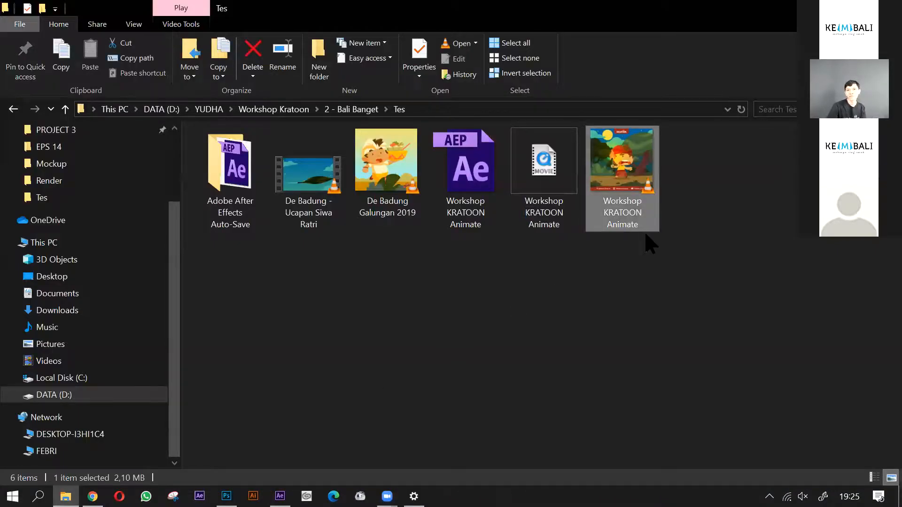
pyautogui.doubleClick(362, 337)
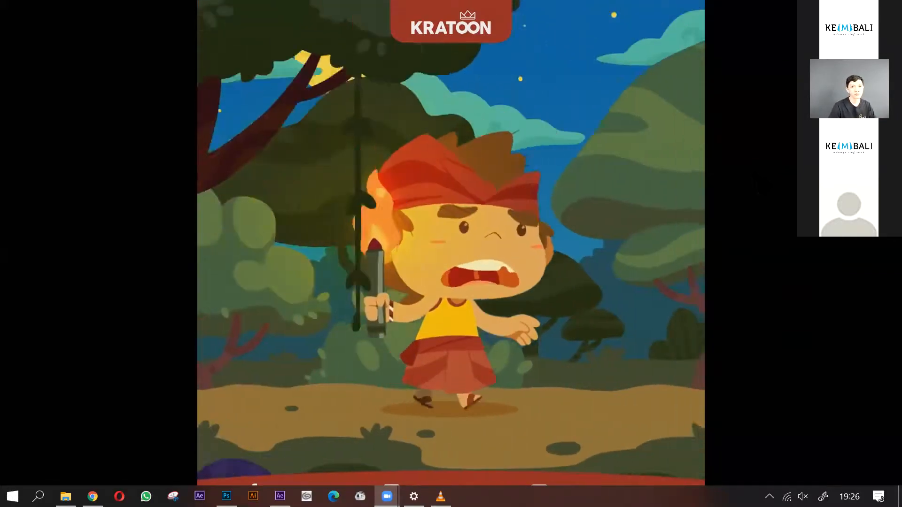
pyautogui.doubleClick(356, 299)
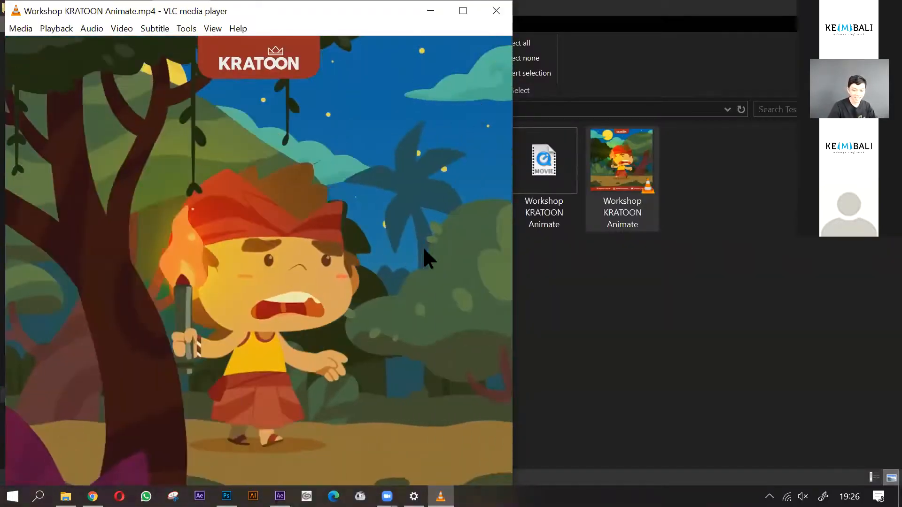
pyautogui.press('space')
pyautogui.click(548, 418)
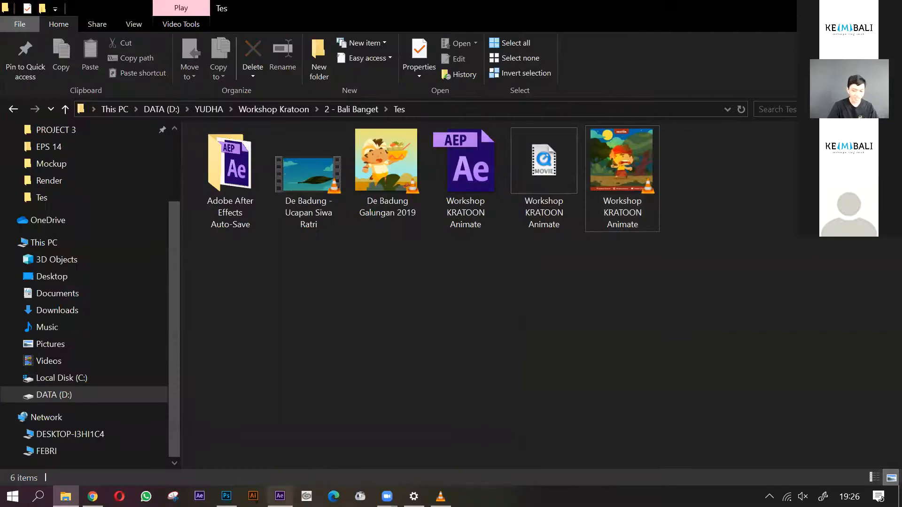
# - Switch back to After Effects, return the composition to its first frame and collapse Shape Layer 1's properties
pyautogui.click(280, 496)
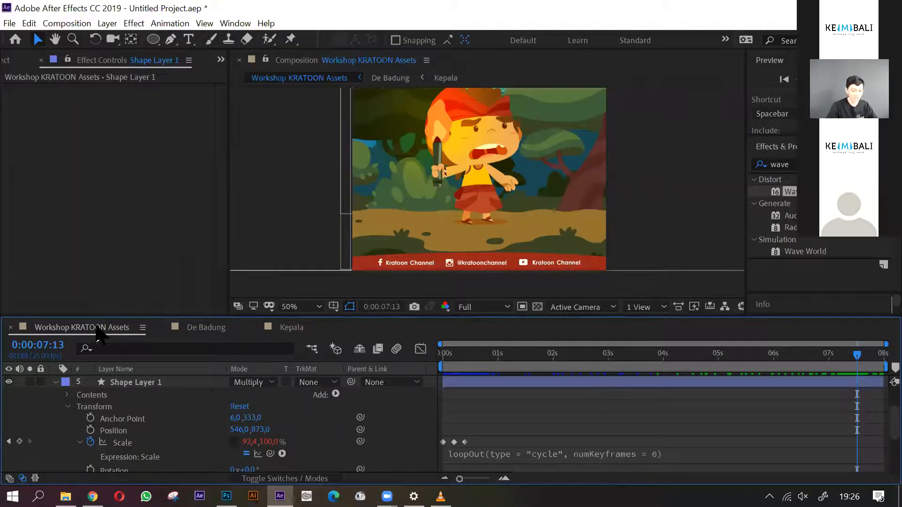
pyautogui.moveTo(452, 353); pyautogui.dragTo(418, 363)
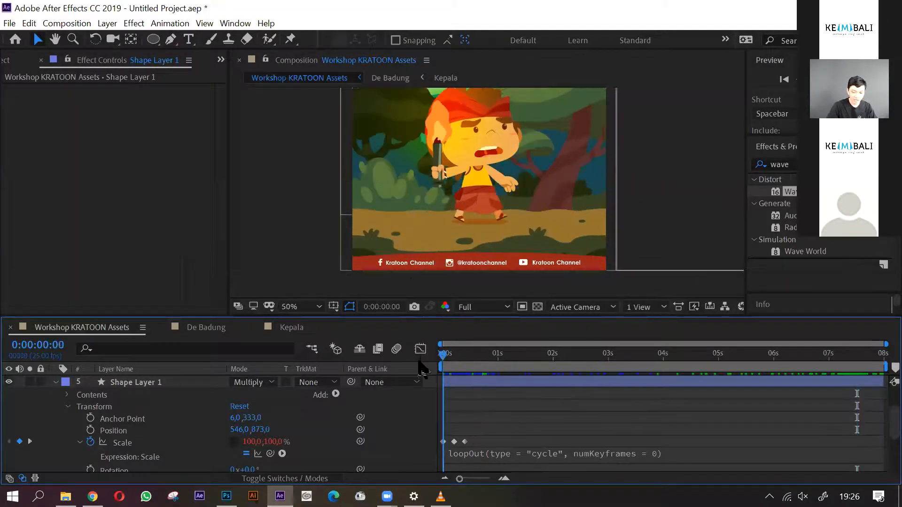
pyautogui.scroll(-2, 552, 233)
pyautogui.moveTo(625, 173); pyautogui.dragTo(545, 224)
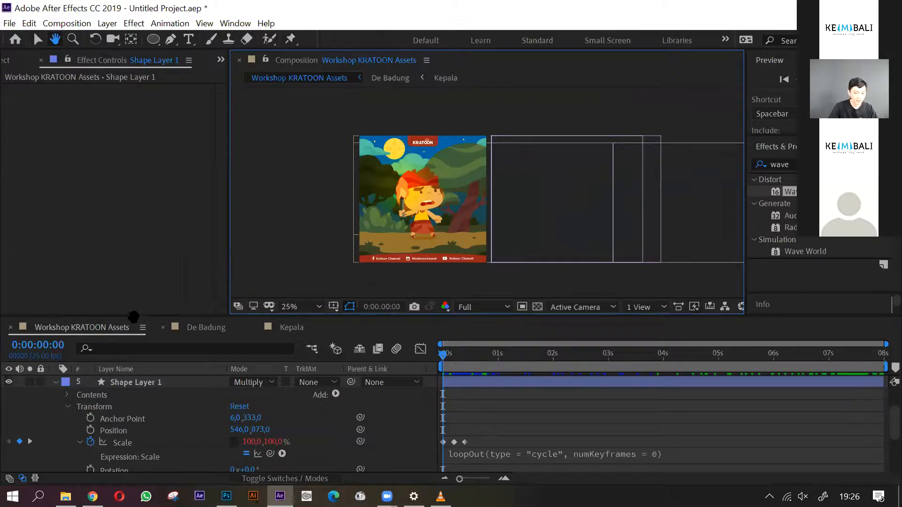
pyautogui.press('v')
pyautogui.click(577, 412)
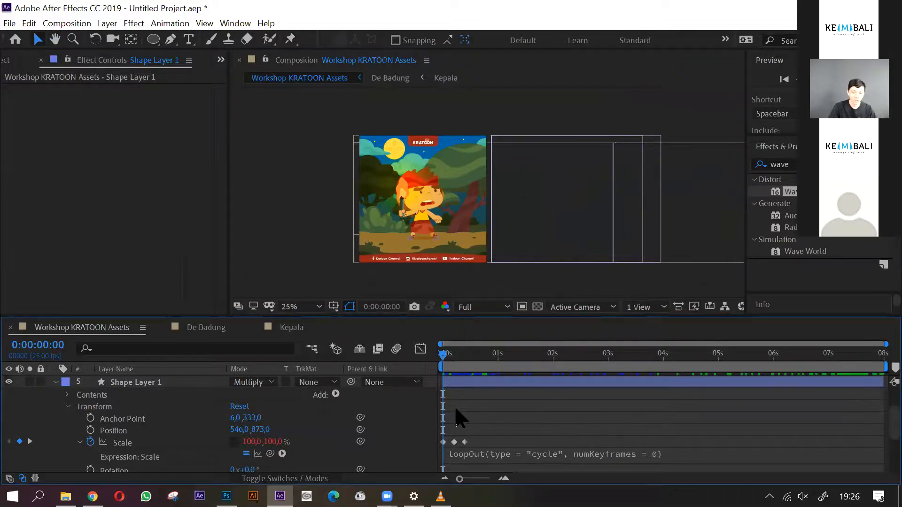
pyautogui.click(56, 382)
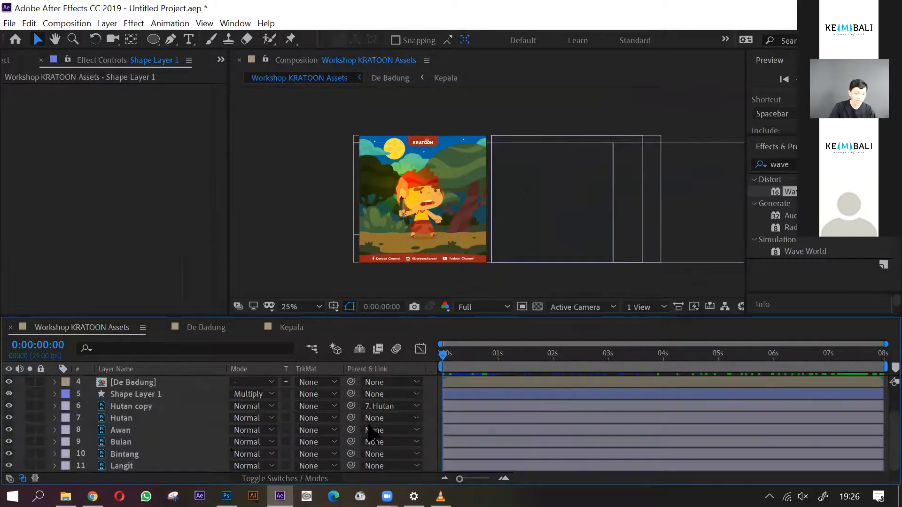
pyautogui.moveTo(446, 364); pyautogui.dragTo(408, 359)
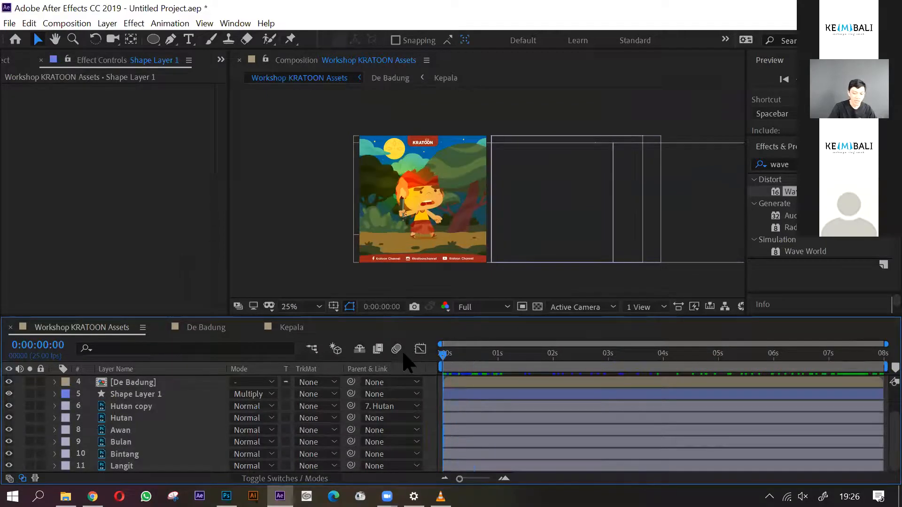
pyautogui.click(9, 23)
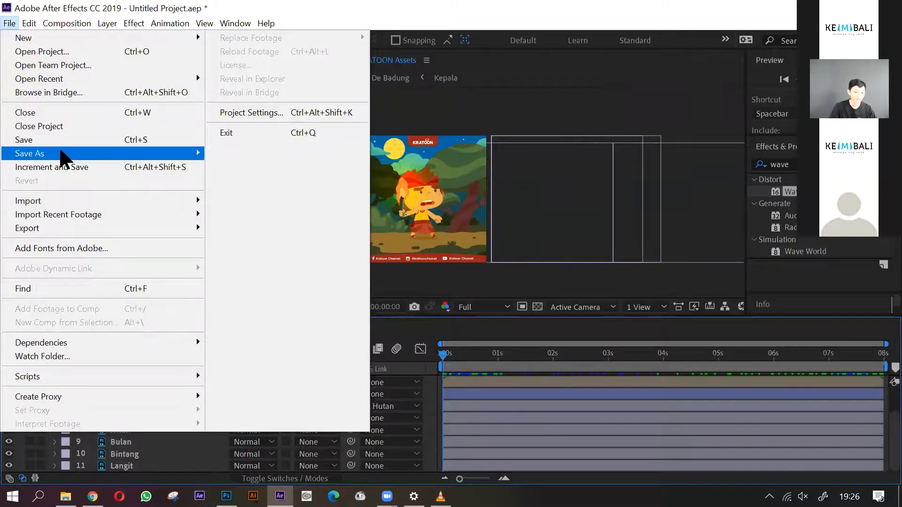
pyautogui.moveTo(120, 339)
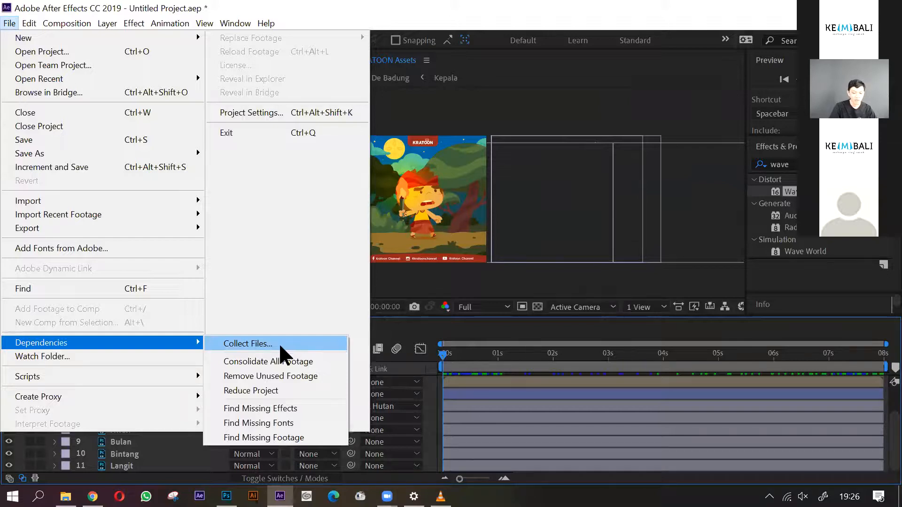
pyautogui.click(517, 291)
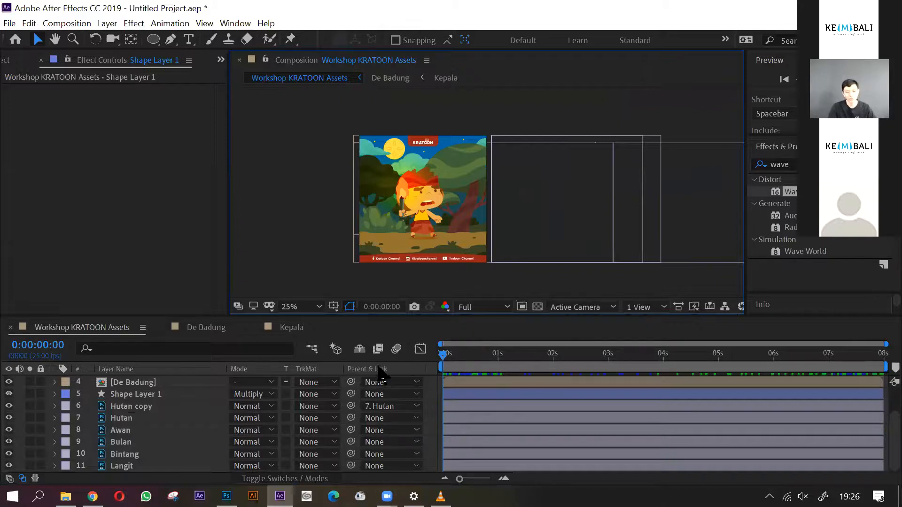
pyautogui.click(449, 365)
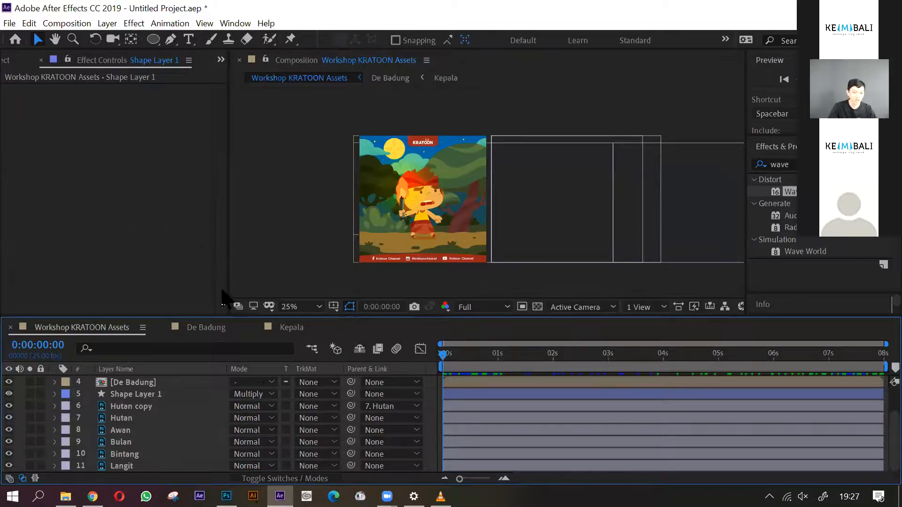
# - Save the project as De Badung in the Workshop Kratoon folder's 2 - Bali Banget subfolder
pyautogui.click(9, 23)
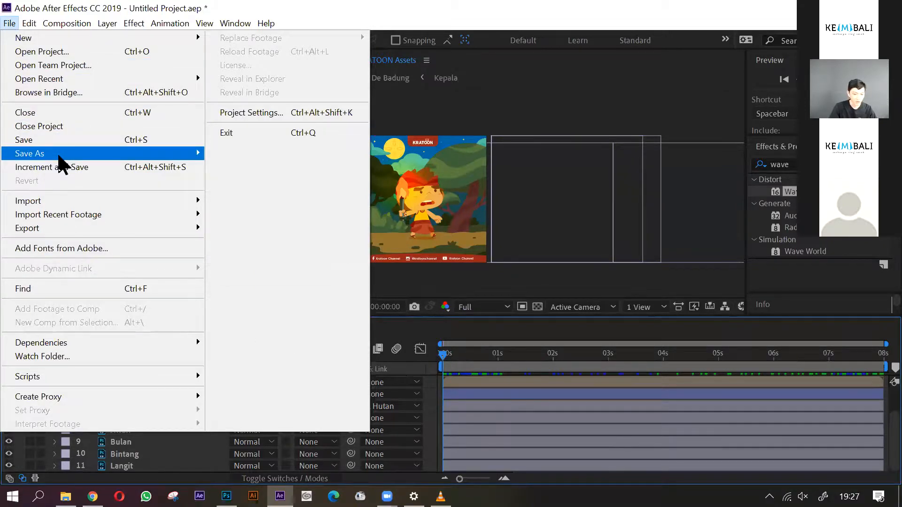
pyautogui.moveTo(71, 155)
pyautogui.click(241, 155)
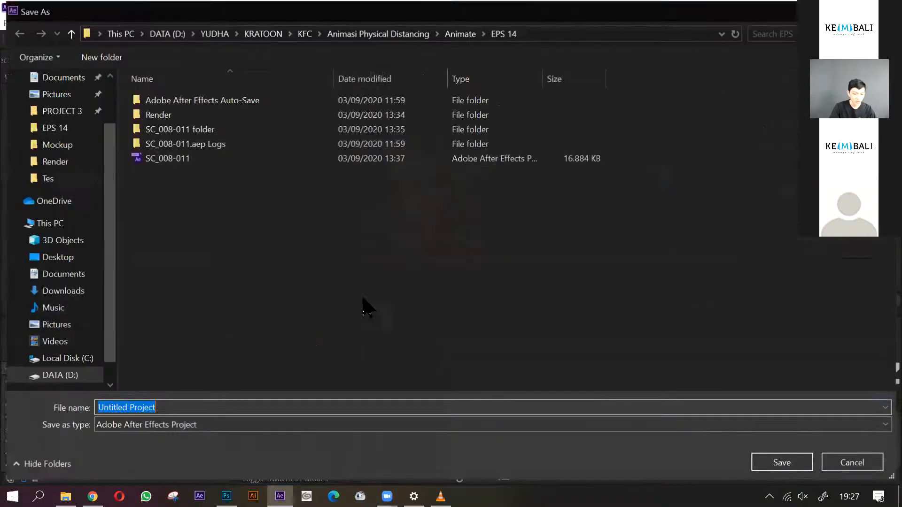
pyautogui.click(263, 33)
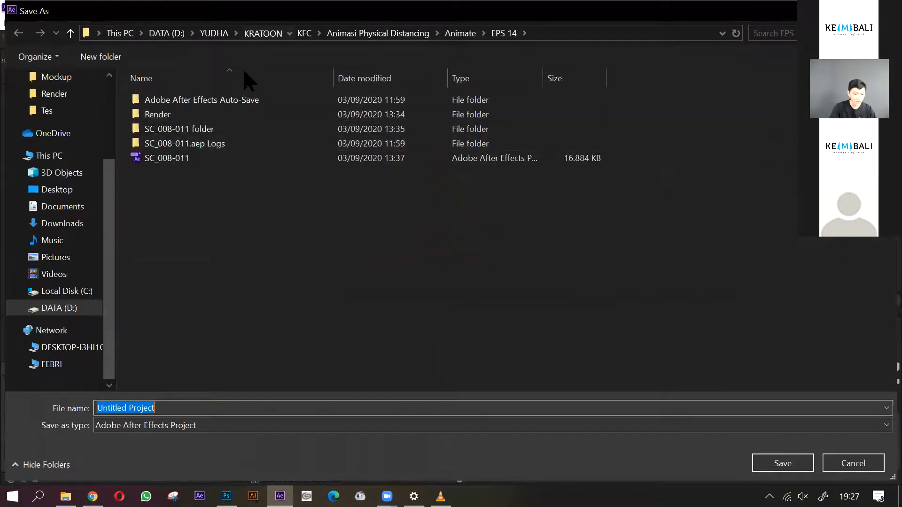
pyautogui.click(214, 33)
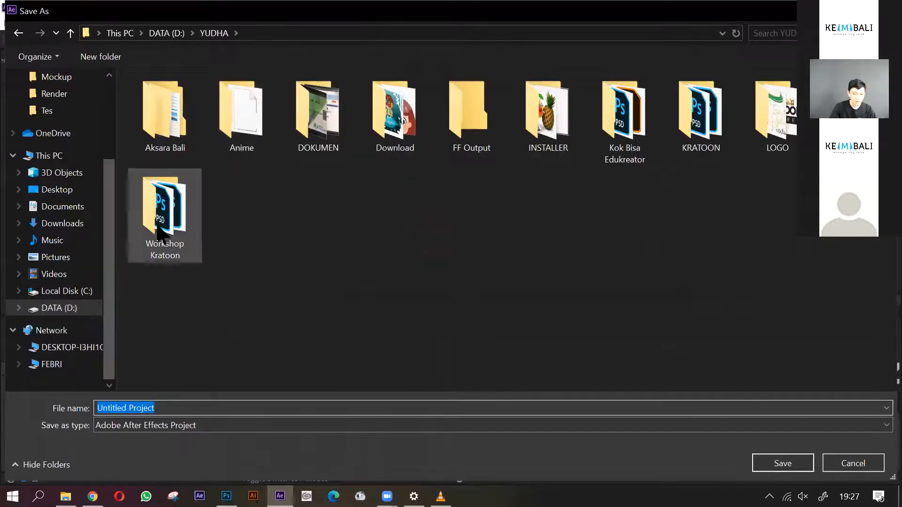
pyautogui.doubleClick(164, 209)
pyautogui.doubleClick(187, 115)
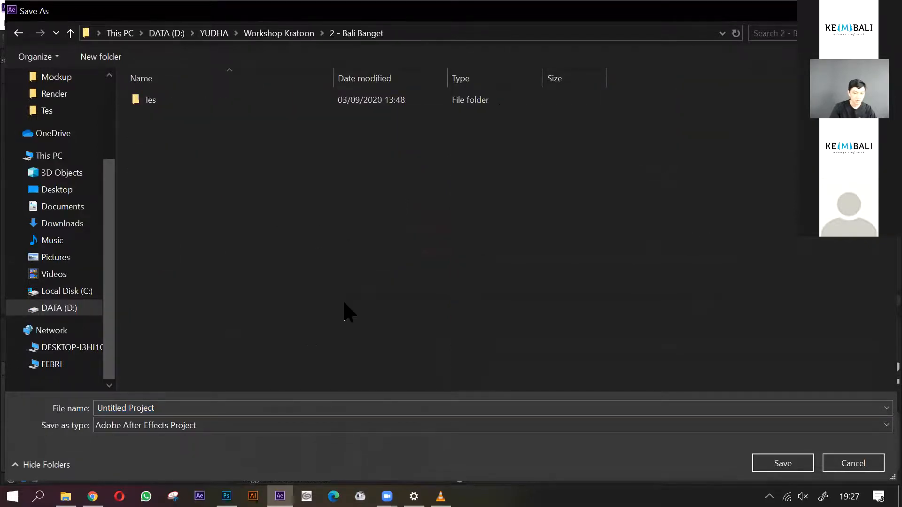
pyautogui.click(232, 408)
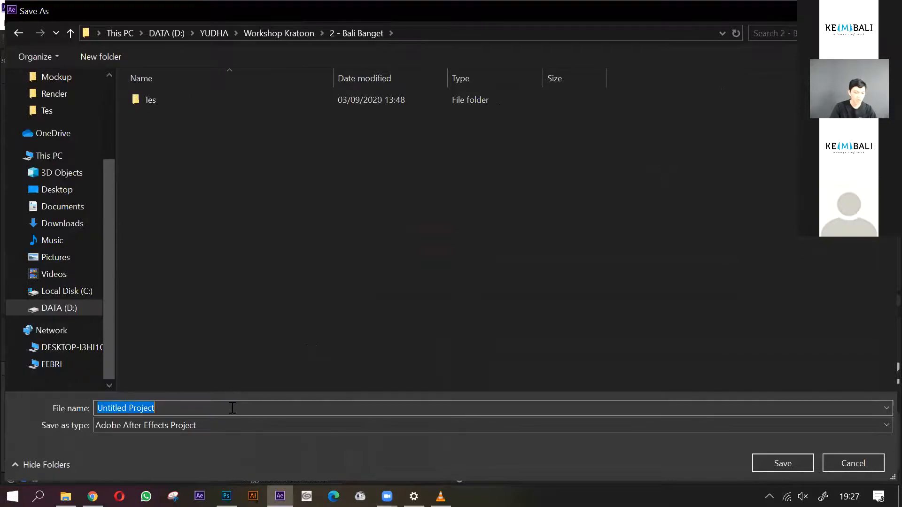
pyautogui.write('D')
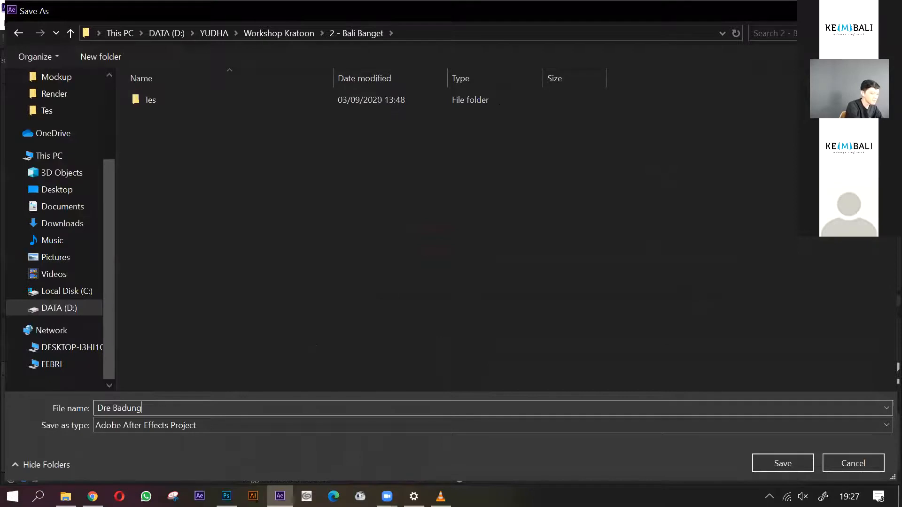
pyautogui.write('e Badung')
pyautogui.click(782, 464)
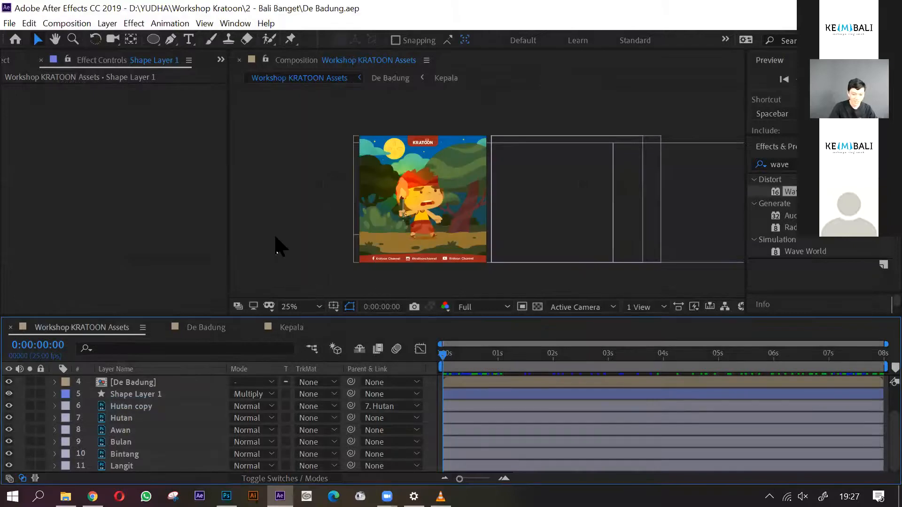
# - Play a short preview of the start of the main composition and stop it
pyautogui.press('space')
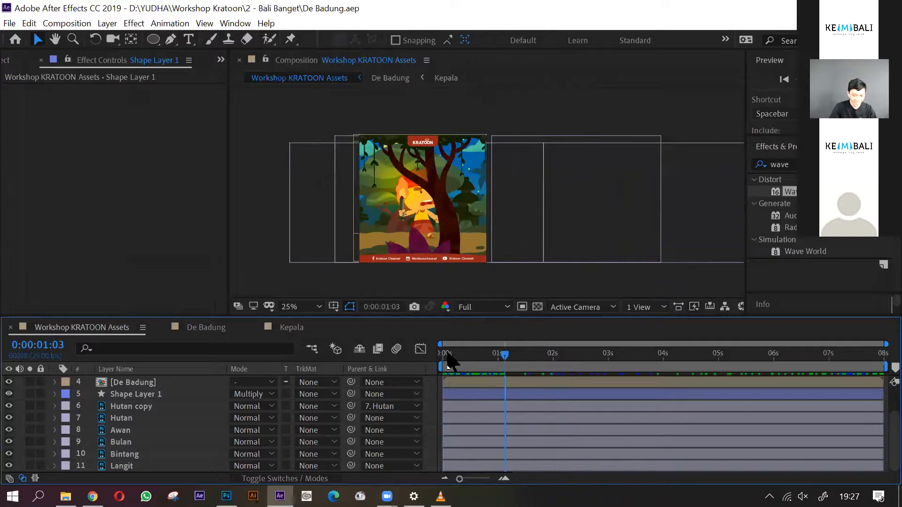
pyautogui.press('space')
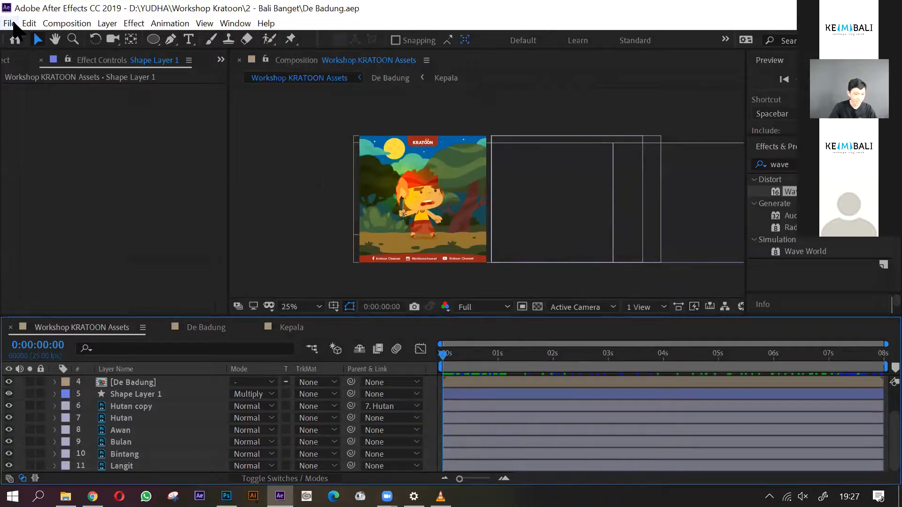
# - Collect all of the project's source files into De Badung folder inside Workshop Kratoon's 2 - Bali Banget subfolder
pyautogui.click(10, 23)
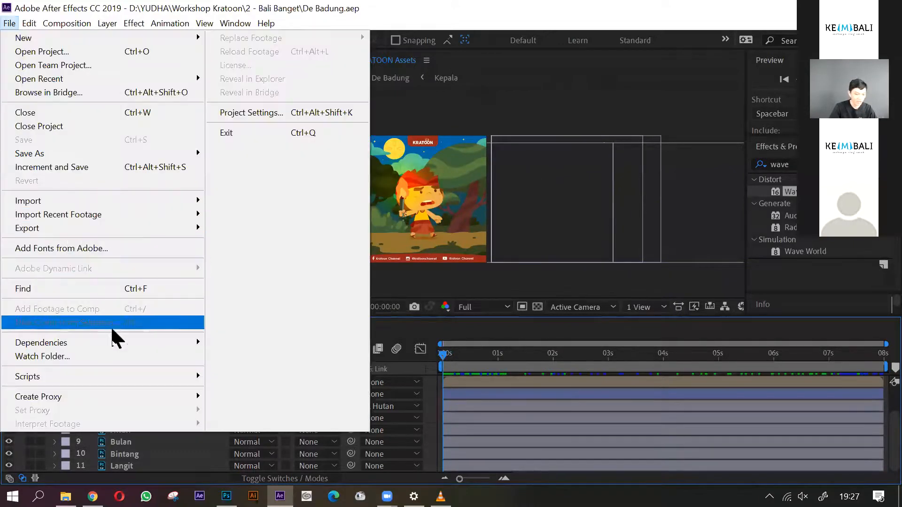
pyautogui.click(245, 343)
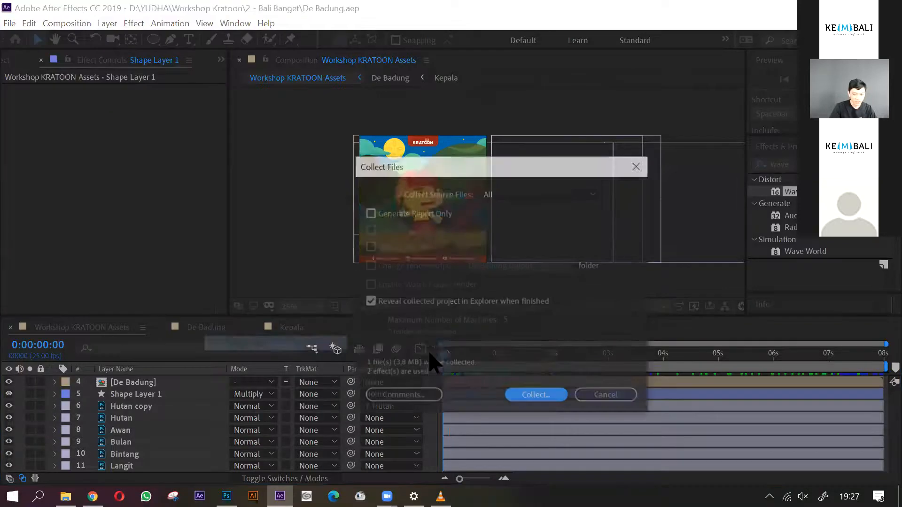
pyautogui.click(544, 397)
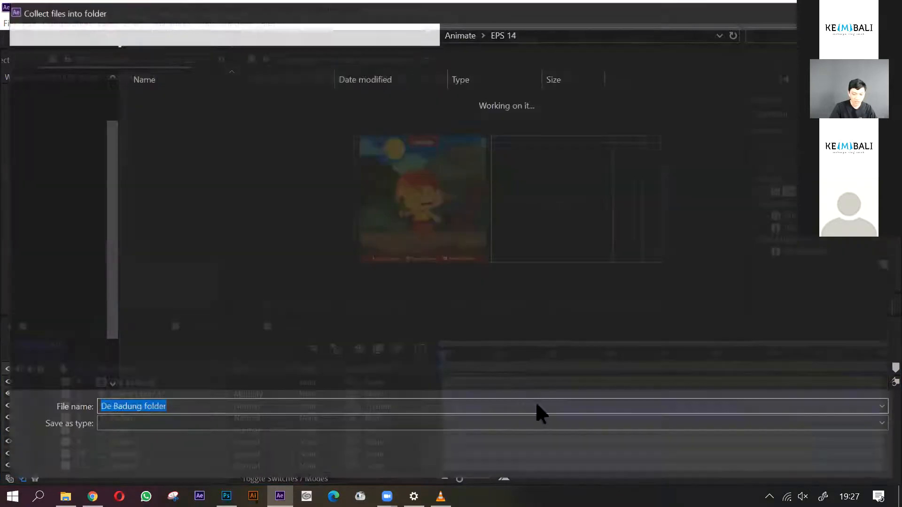
pyautogui.scroll(-1, 70, 339)
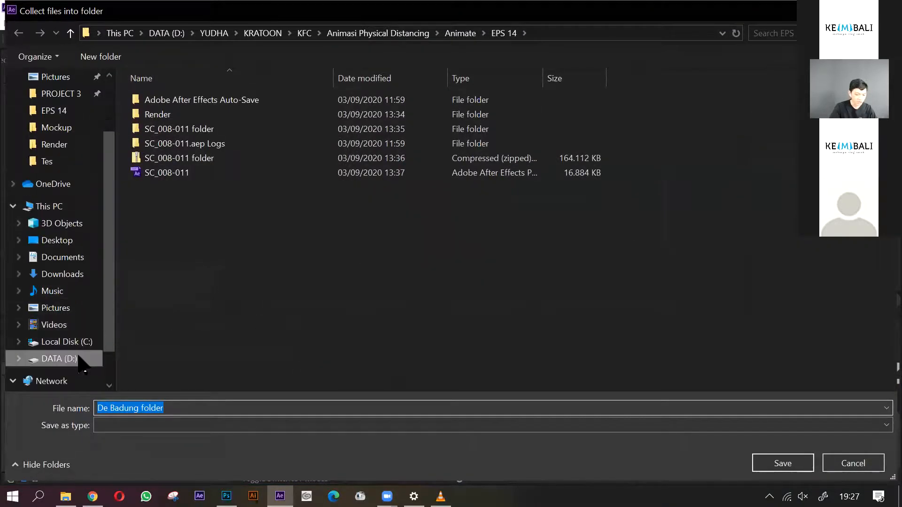
pyautogui.click(79, 358)
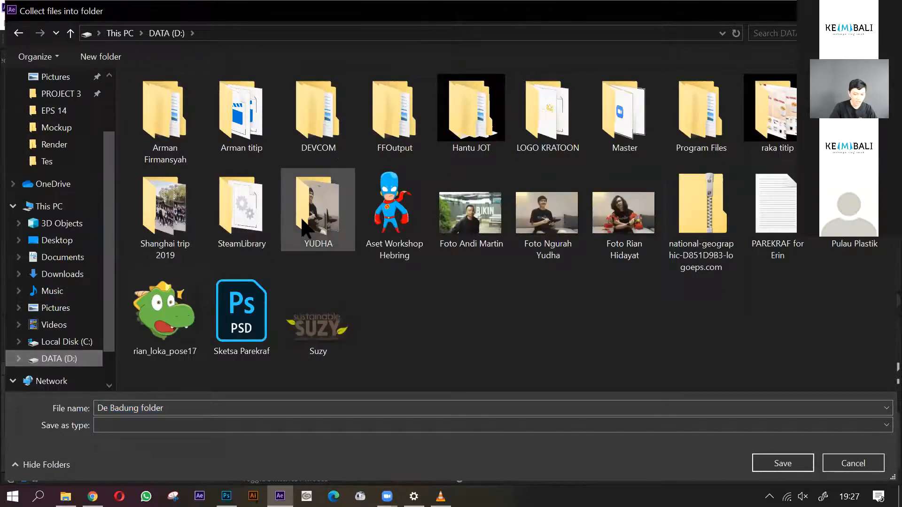
pyautogui.doubleClick(342, 238)
pyautogui.doubleClick(164, 211)
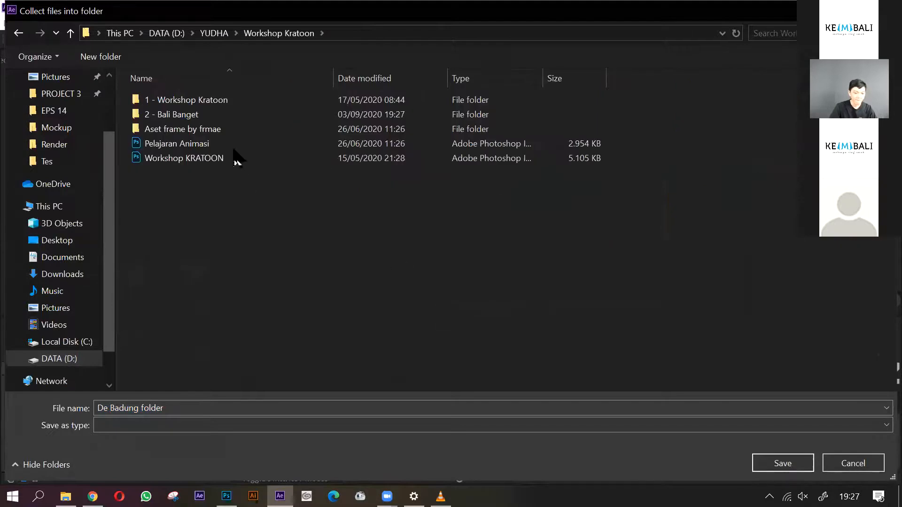
pyautogui.doubleClick(217, 117)
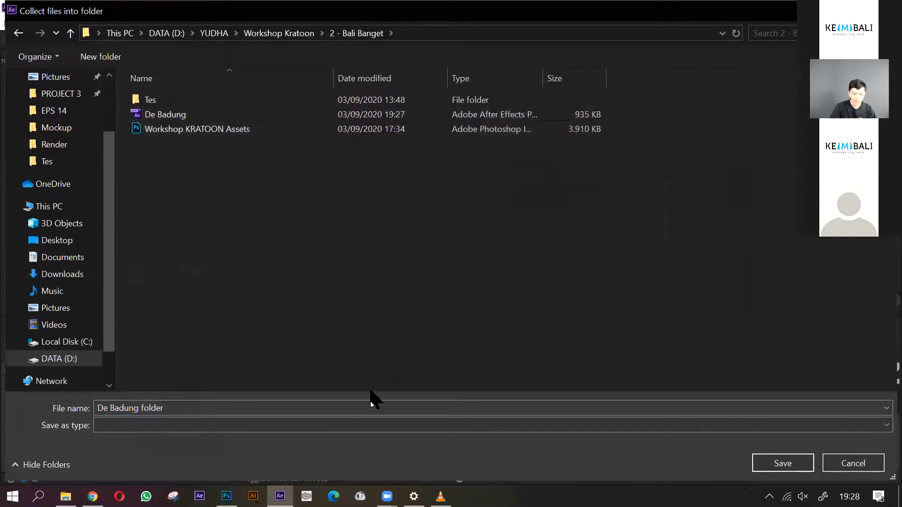
pyautogui.click(782, 467)
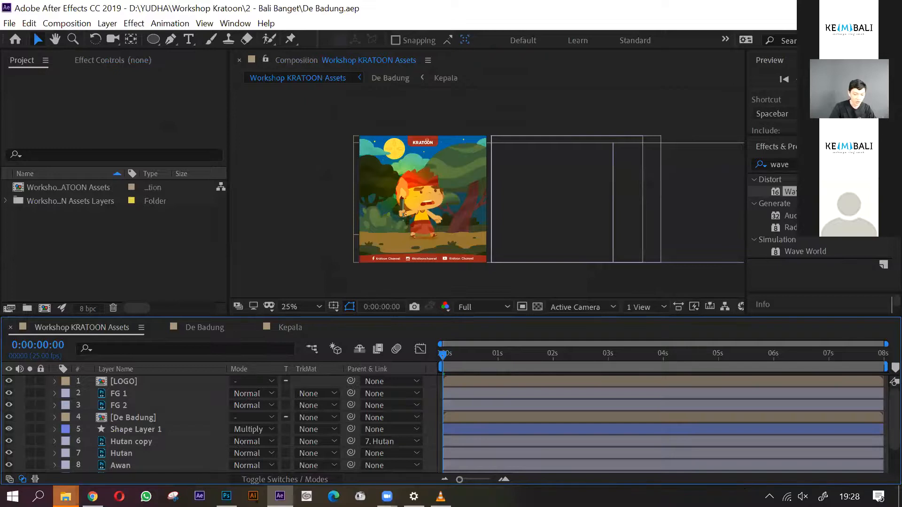
# - Switch to File Explorer and inspect the collected De Badung folder, including its footage subfolder down to Workshop KRATOON Assets Layers
pyautogui.moveTo(66, 497)
pyautogui.click(217, 467)
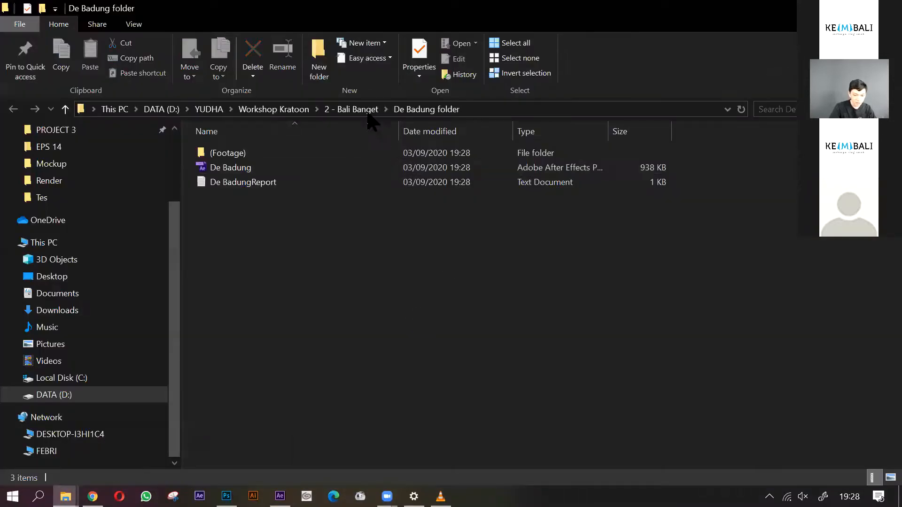
pyautogui.click(355, 110)
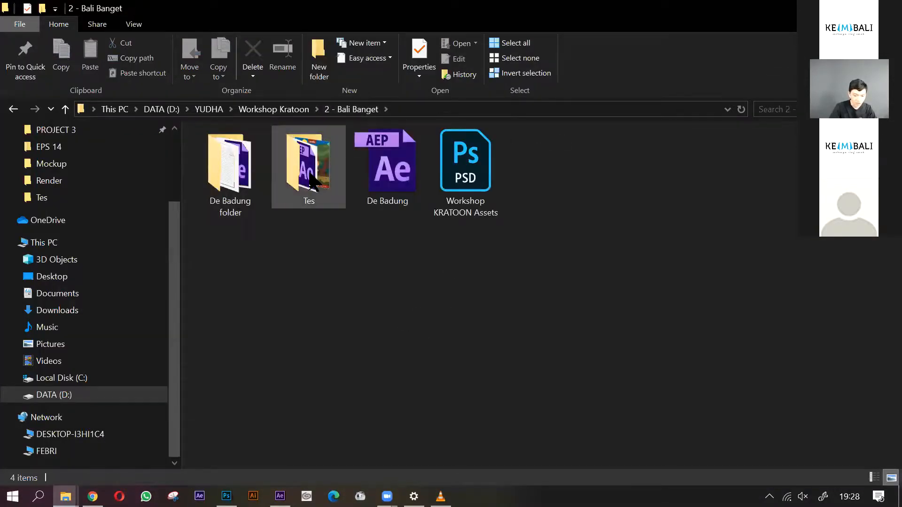
pyautogui.doubleClick(237, 183)
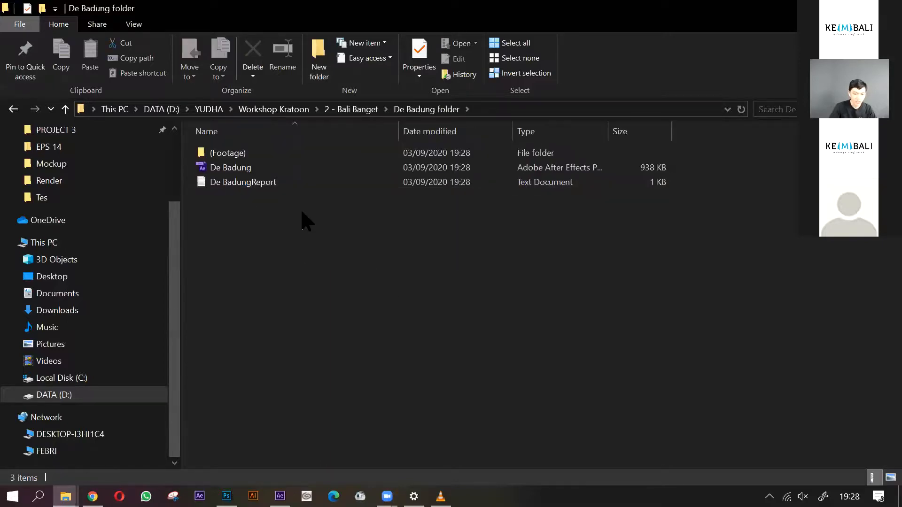
pyautogui.doubleClick(266, 155)
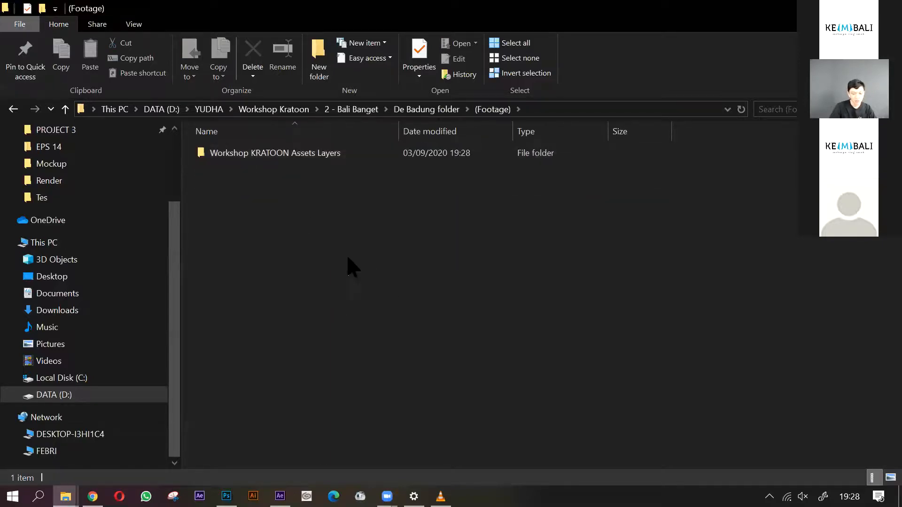
pyautogui.click(430, 110)
pyautogui.click(241, 165)
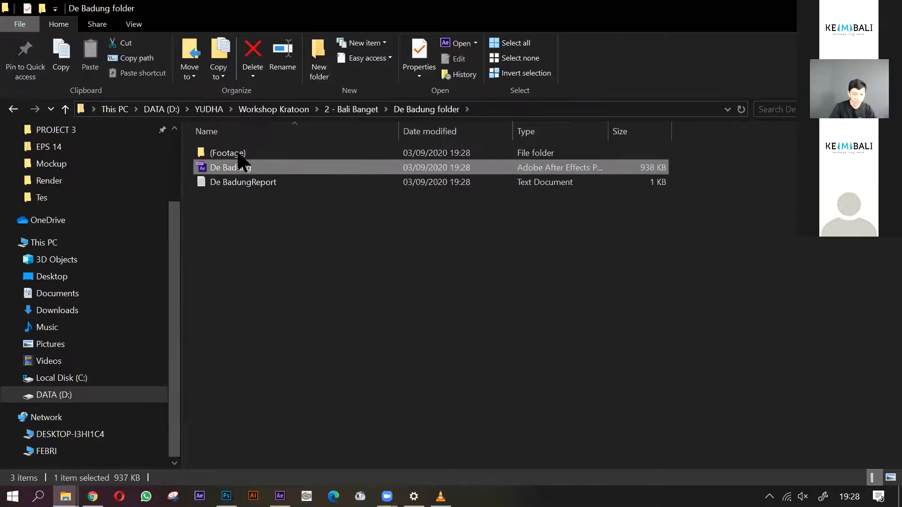
pyautogui.doubleClick(237, 154)
pyautogui.doubleClick(282, 158)
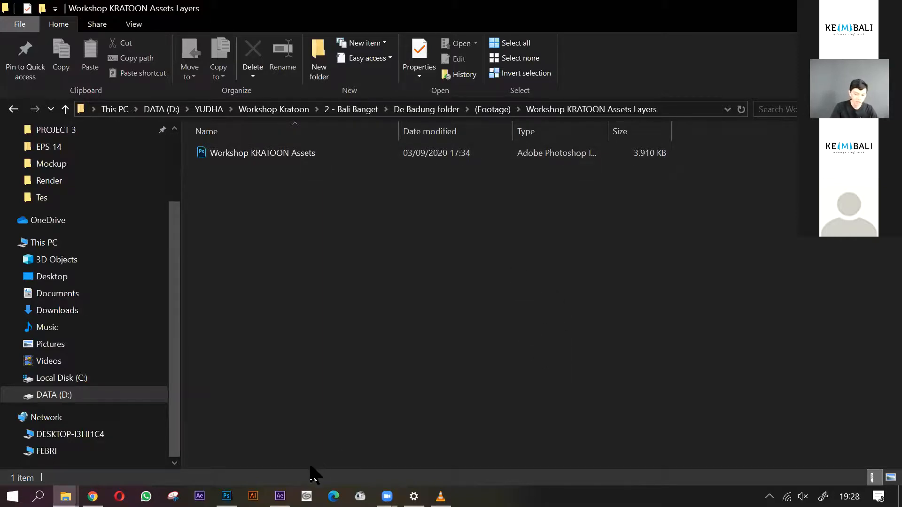
# - Switch back to After Effects, add the main composition to the render queue and set its output format to QuickTime
pyautogui.click(281, 496)
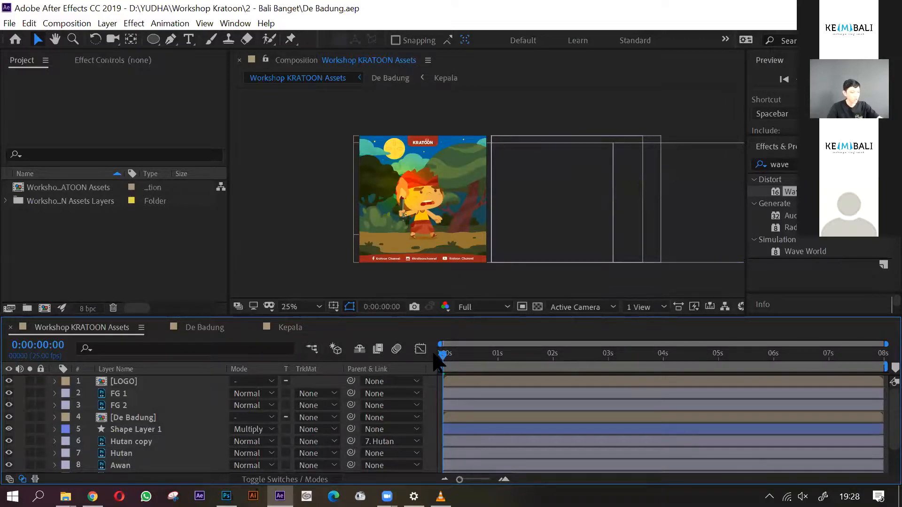
pyautogui.hotkey('ctrl', 'm')
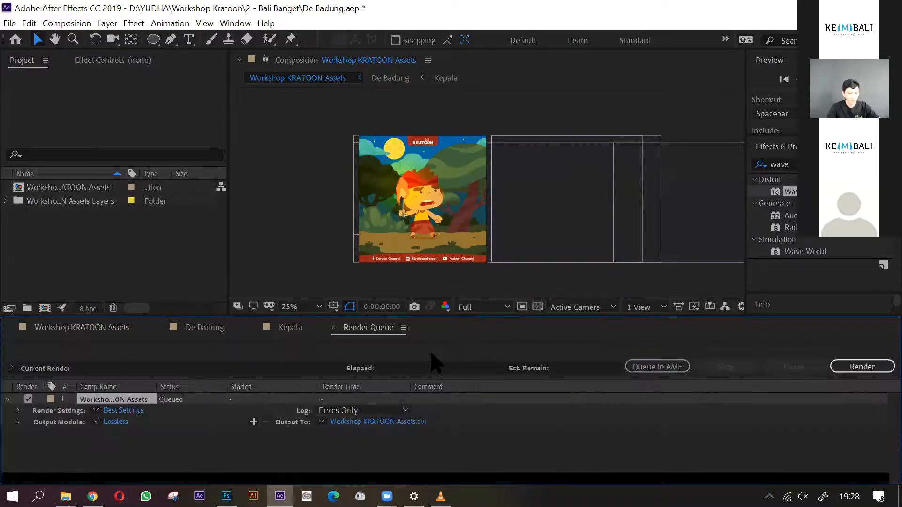
pyautogui.click(115, 422)
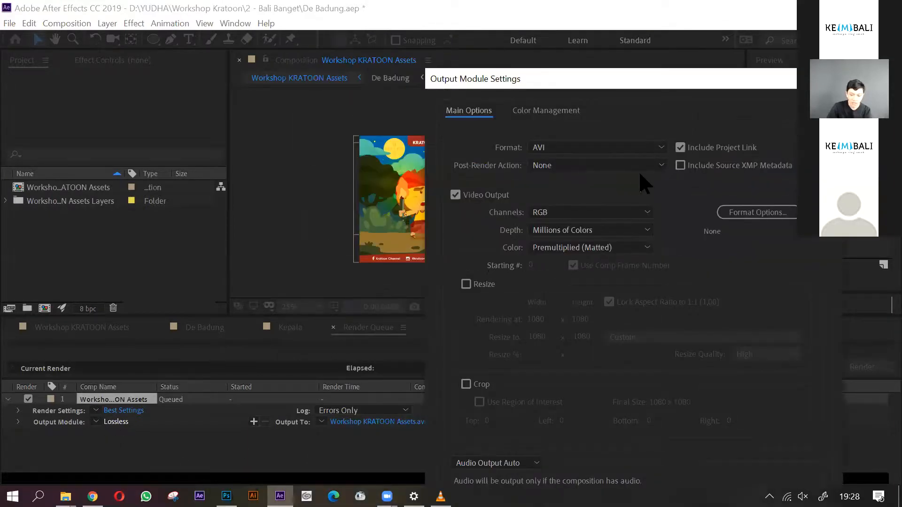
pyautogui.click(642, 147)
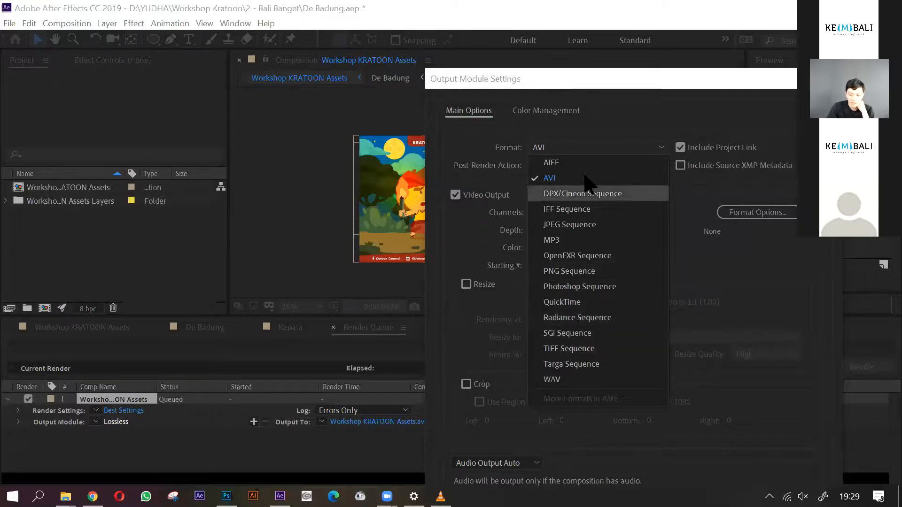
pyautogui.click(574, 302)
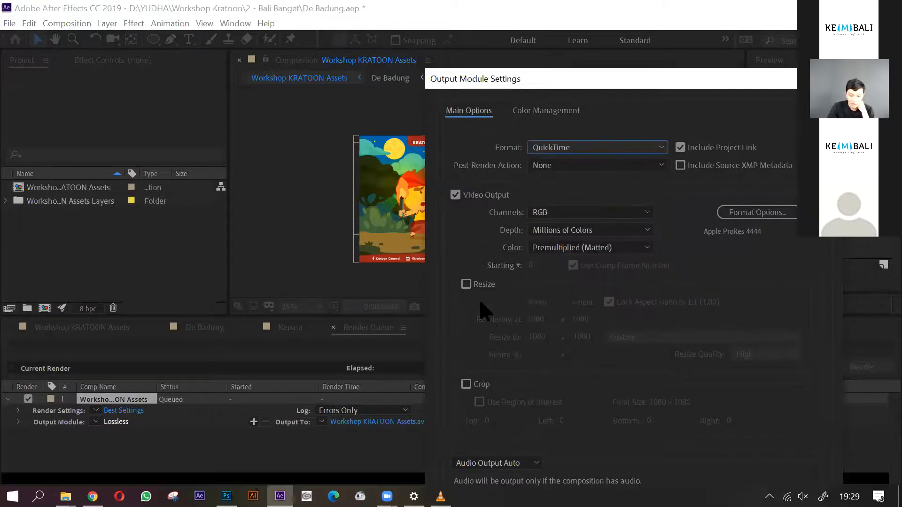
# - Enable resizing at 1080 x 1080, keep the QuickTime format and automatic audio output, and apply the output module settings
pyautogui.click(475, 286)
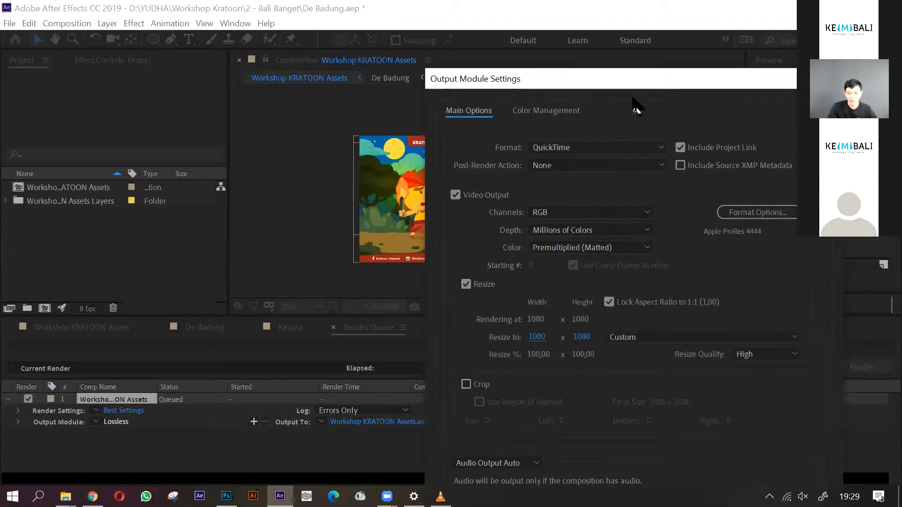
pyautogui.moveTo(638, 73); pyautogui.dragTo(653, 50)
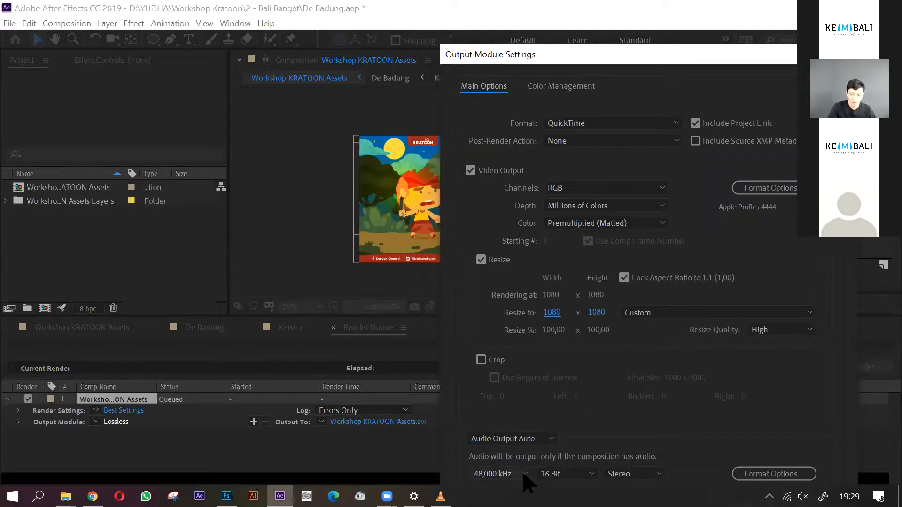
pyautogui.click(541, 440)
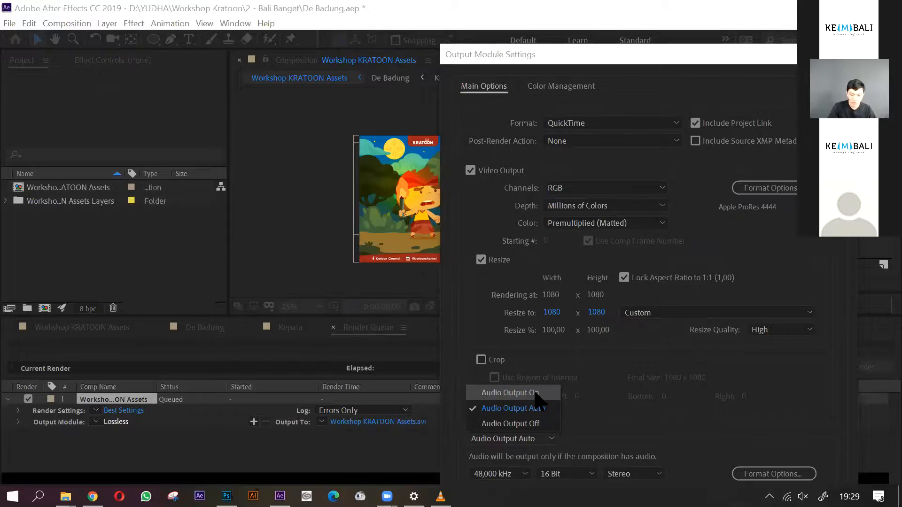
pyautogui.click(752, 263)
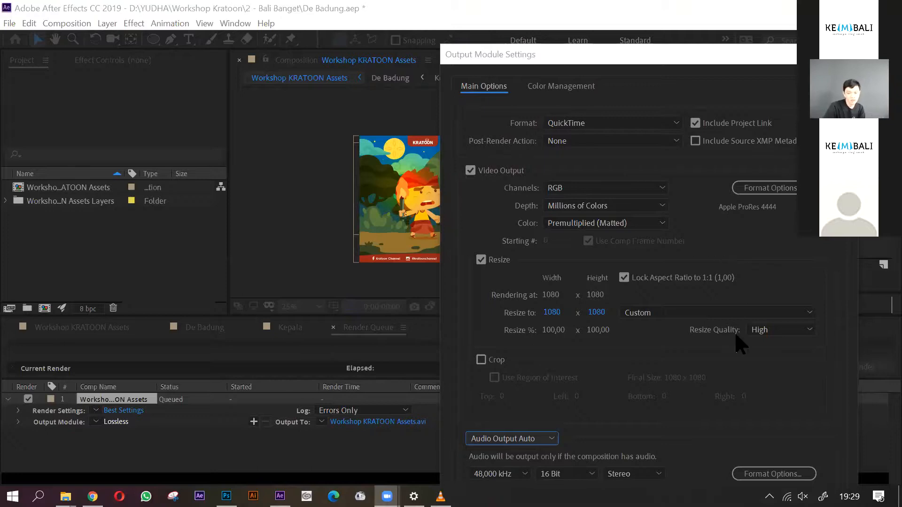
pyautogui.click(663, 124)
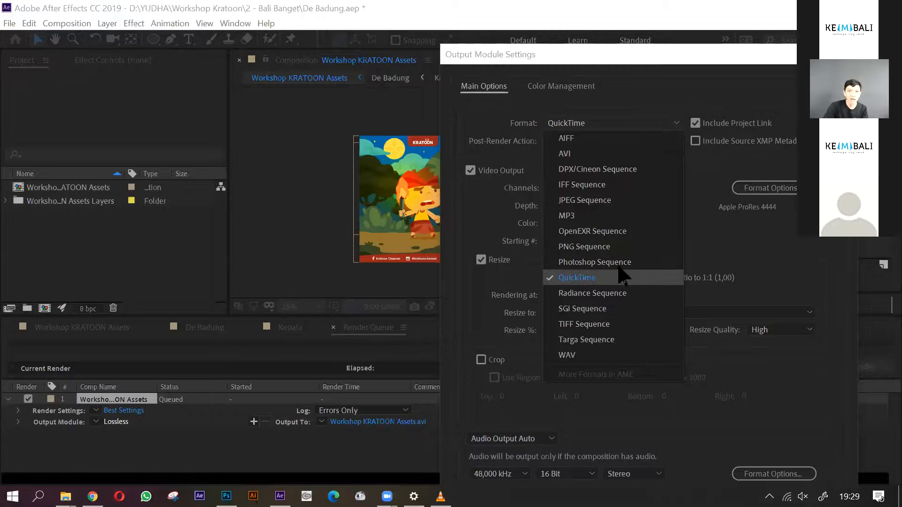
pyautogui.click(736, 237)
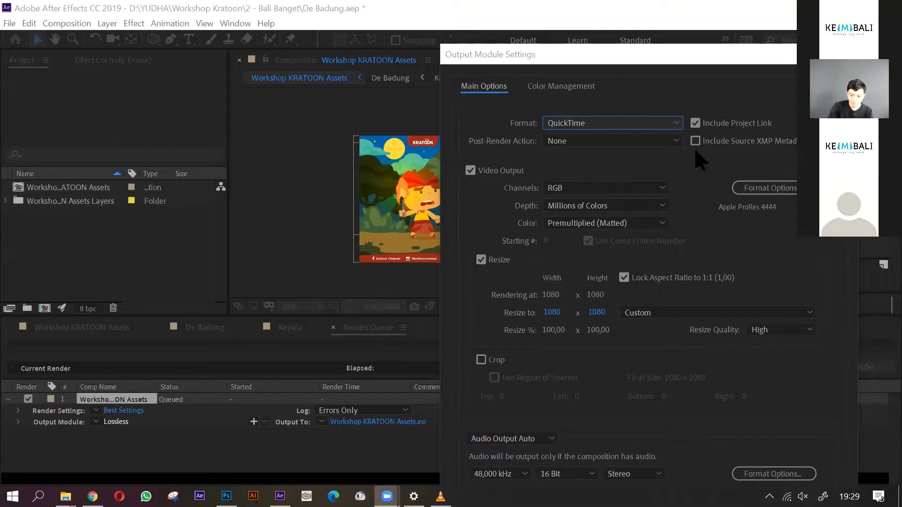
pyautogui.click(714, 75)
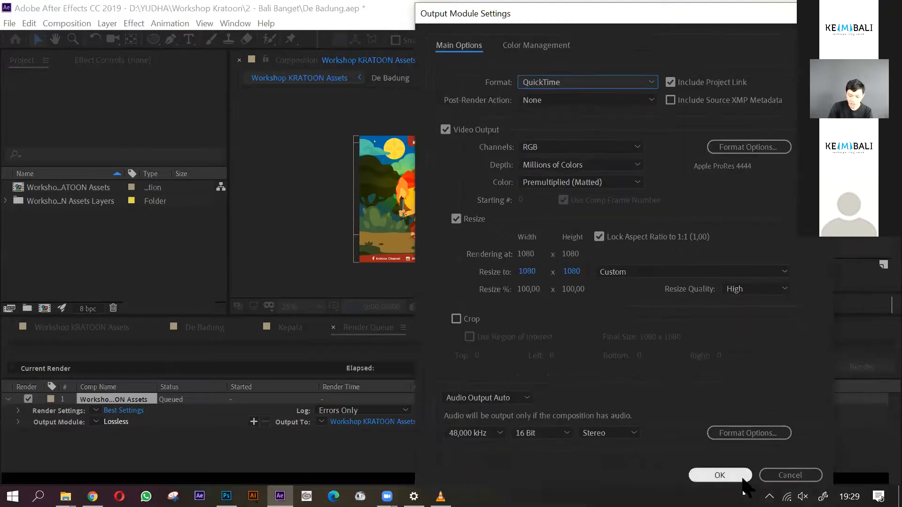
pyautogui.click(733, 476)
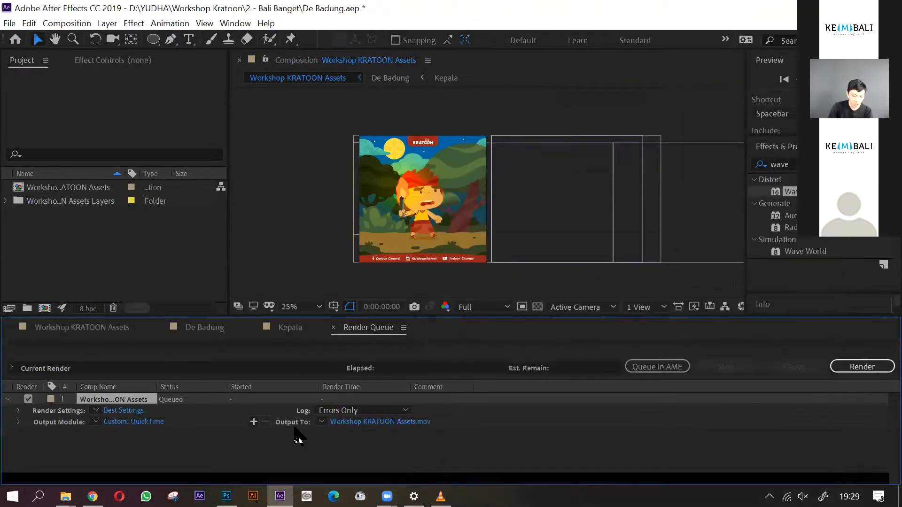
# - Accept Workshop KRATOON Assets as the QuickTime movie's output file name in the EPS 14 Render folder
pyautogui.click(390, 422)
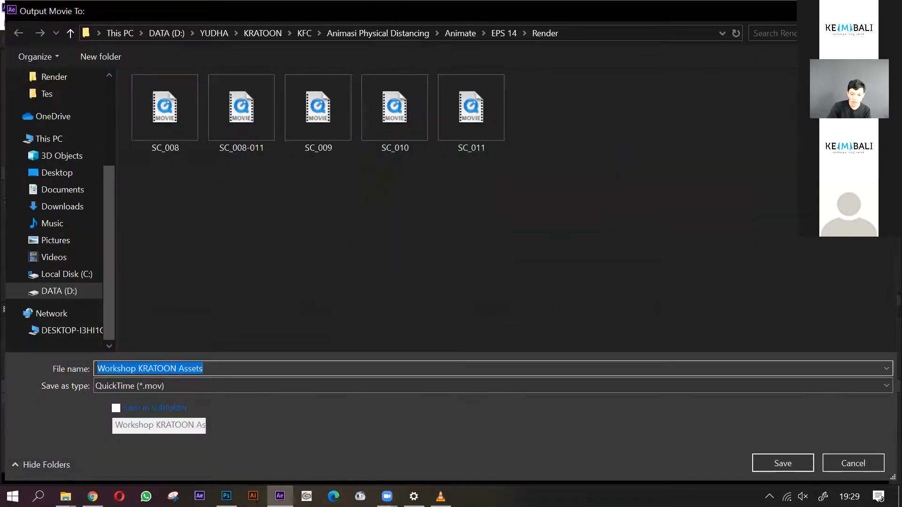
pyautogui.press('Return')
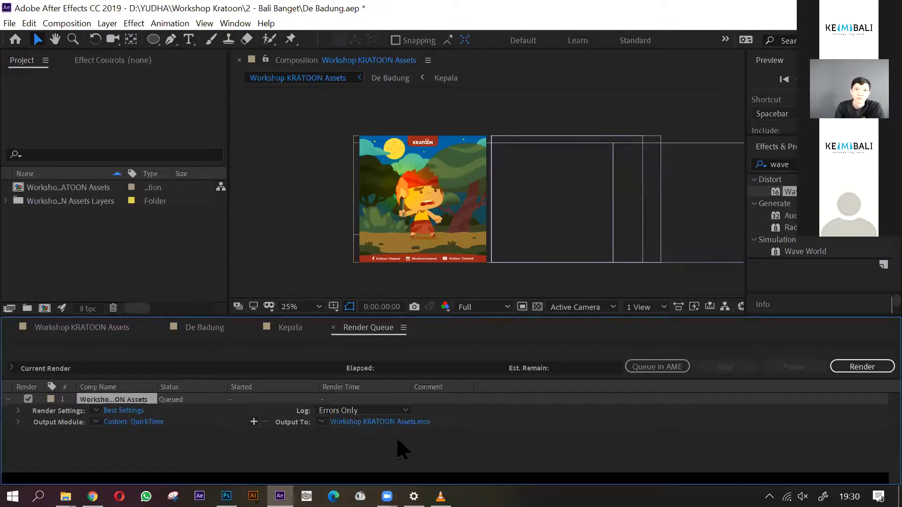
pyautogui.click(468, 462)
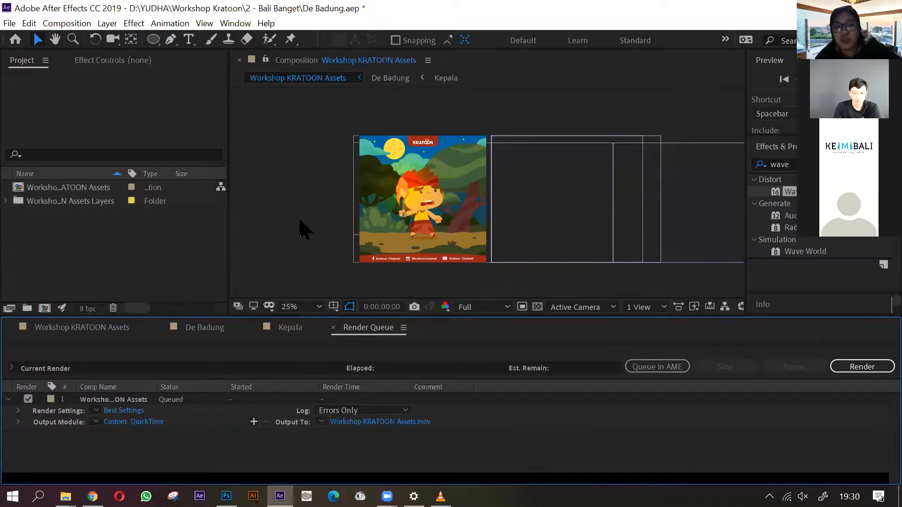
# - Switch to VLC media player and play Workshop KRATOON Animate.mp4 in full screen
pyautogui.click(440, 497)
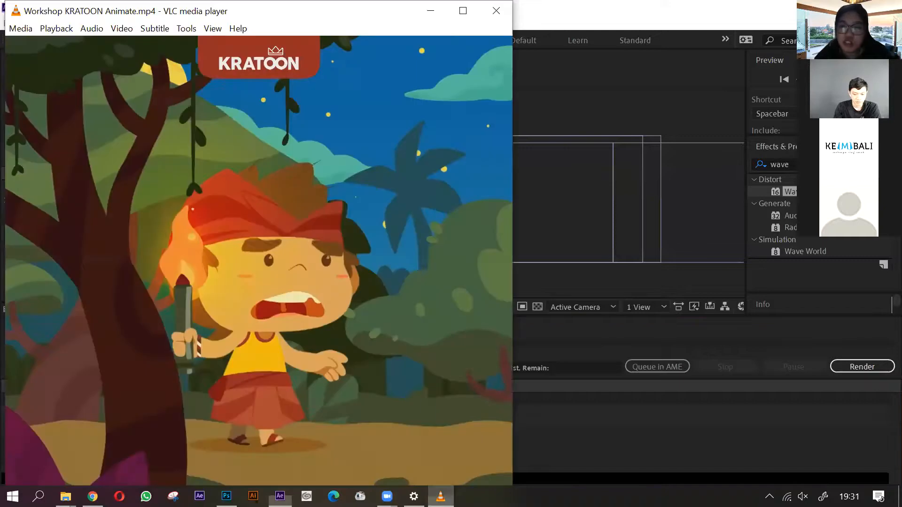
pyautogui.doubleClick(374, 326)
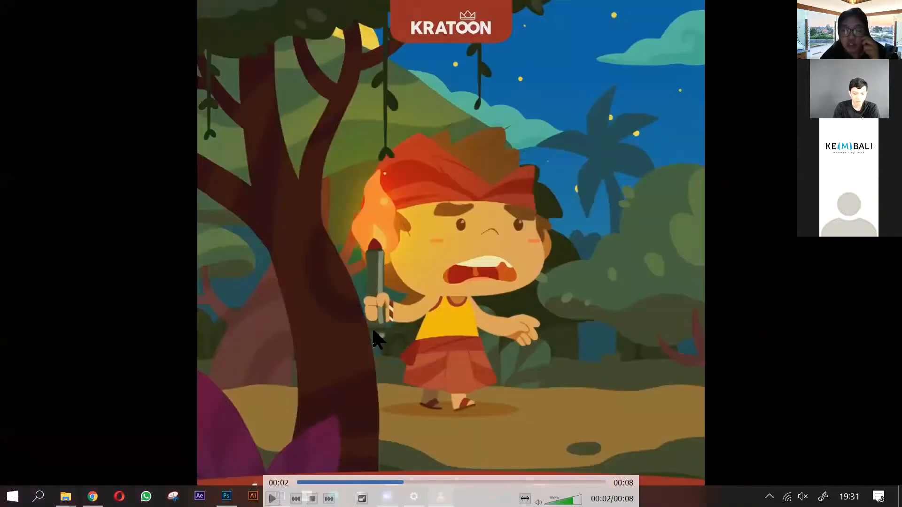
pyautogui.press('space')
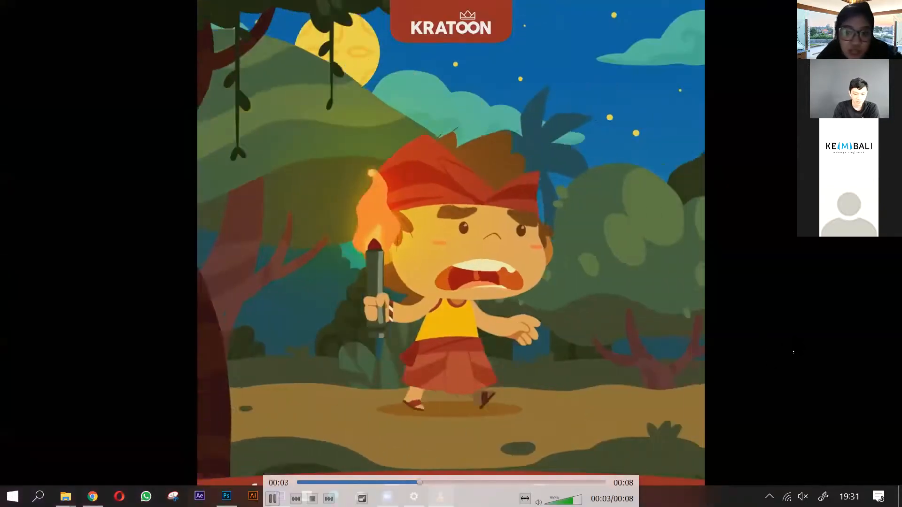